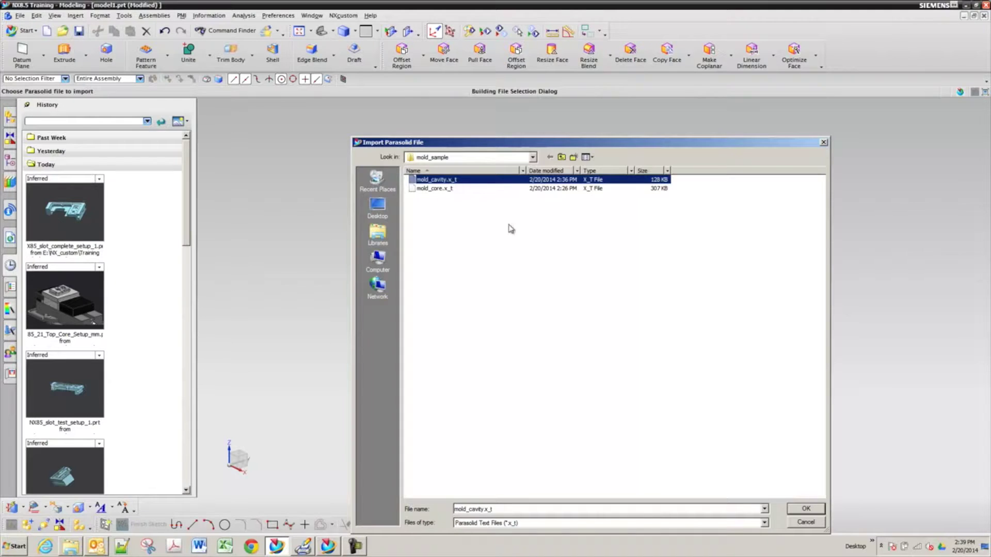
- Import the Parasolid file mold_cavity.x_t and save the part as mold_cavity_mg.prt
{"action": "left_click", "coordinate": [806, 508]}
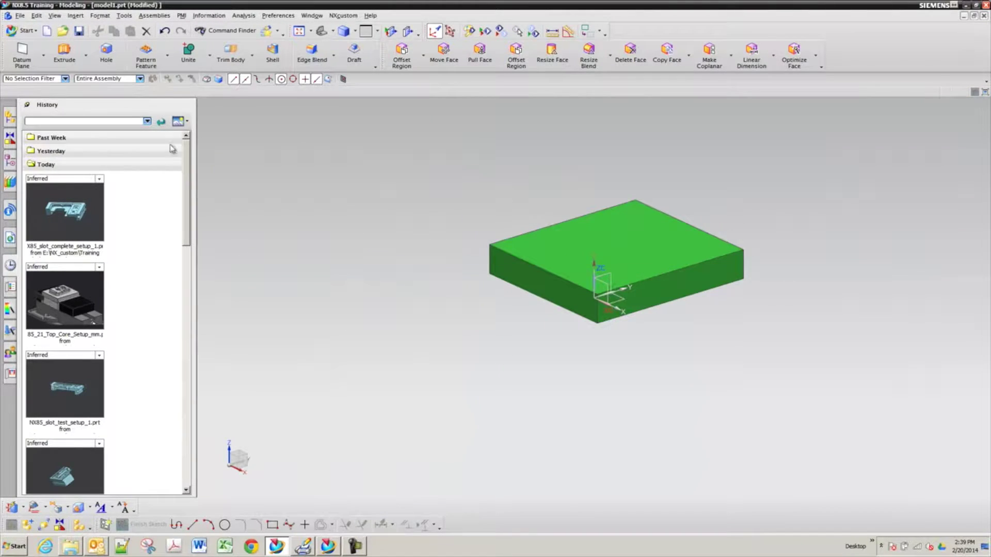
{"action": "left_click", "coordinate": [21, 15]}
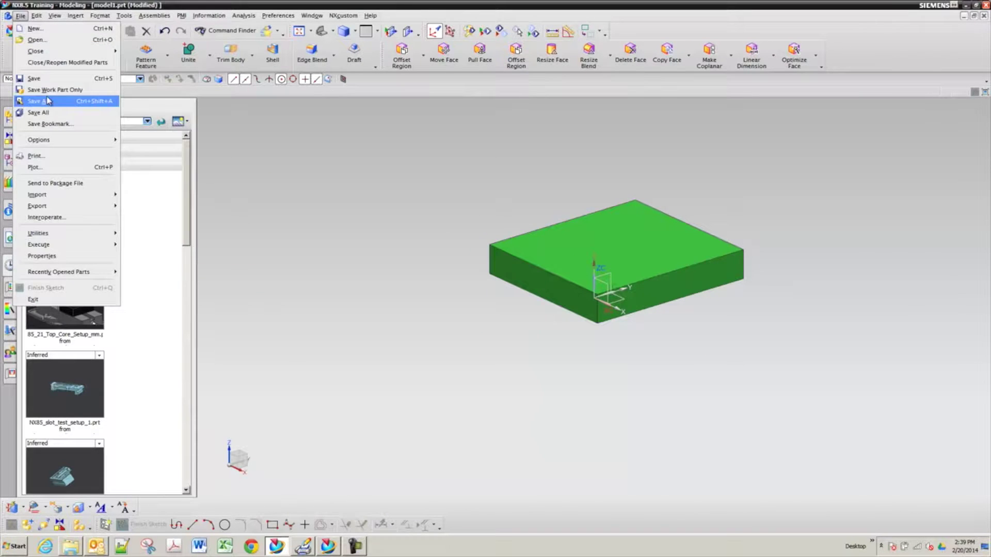
{"action": "left_click", "coordinate": [44, 80]}
{"action": "left_click", "coordinate": [301, 195]}
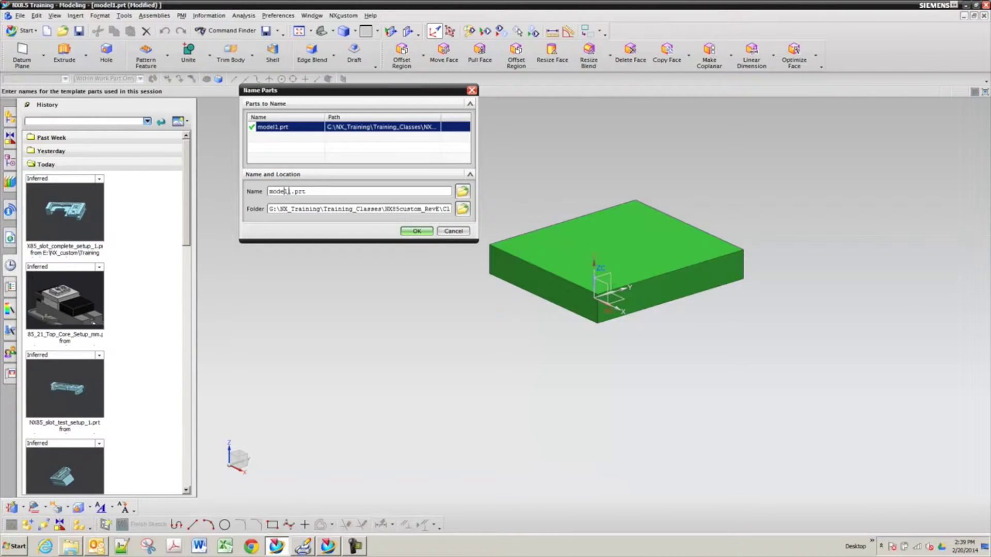
{"action": "left_click_drag", "start_coordinate": [292, 192], "coordinate": [239, 204]}
{"action": "type", "text": "mold_cavity"}
{"action": "type", "text": "_mm"}
{"action": "left_click", "coordinate": [422, 232]}
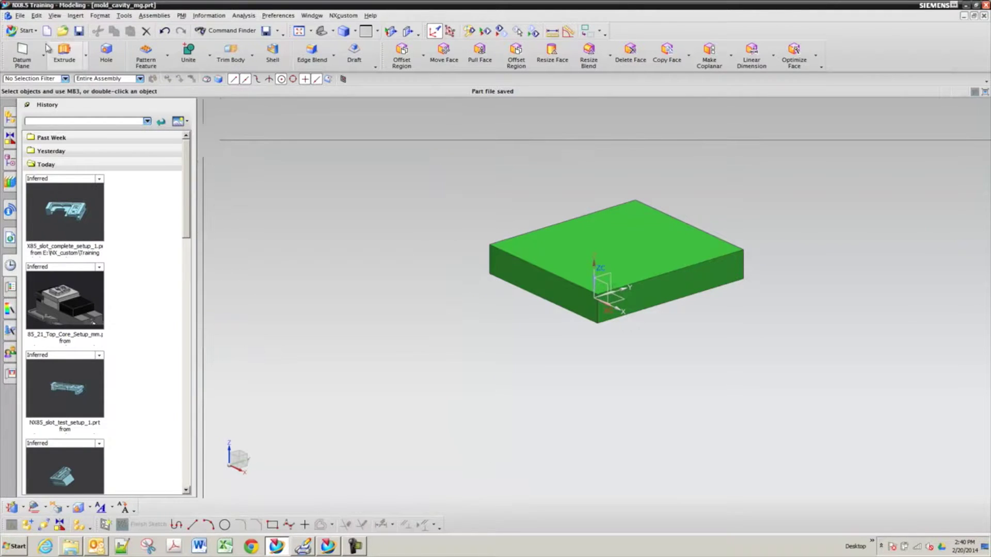
- Close the mold_core_mg_setup_1 assembly together with its components and redisplay the mold_cavity_mg part
{"action": "left_click", "coordinate": [313, 16]}
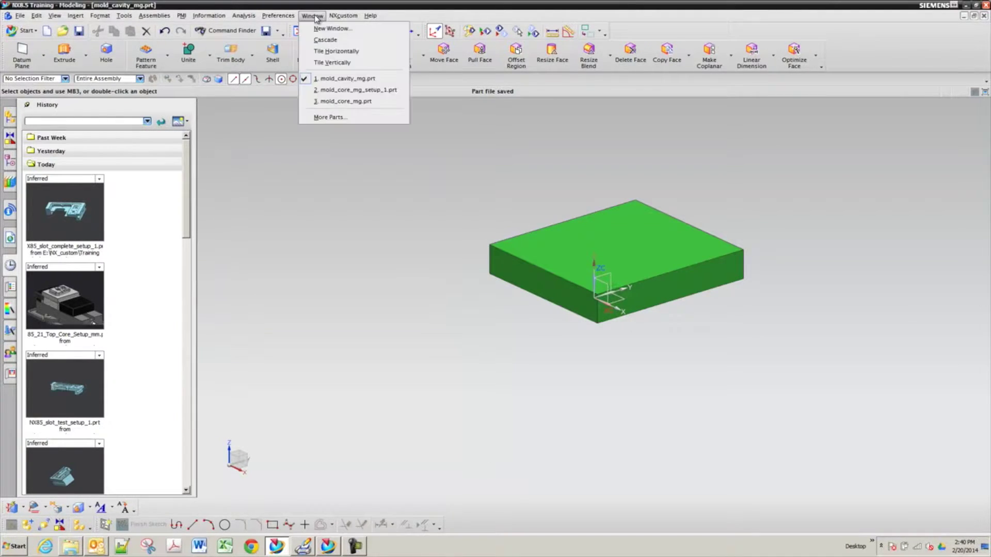
{"action": "left_click", "coordinate": [347, 91]}
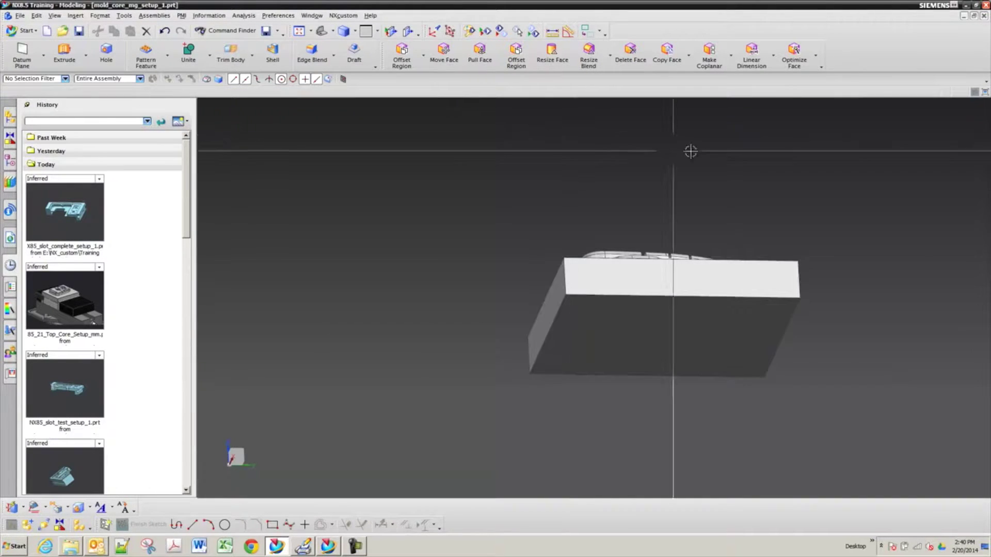
{"action": "left_click", "coordinate": [984, 15]}
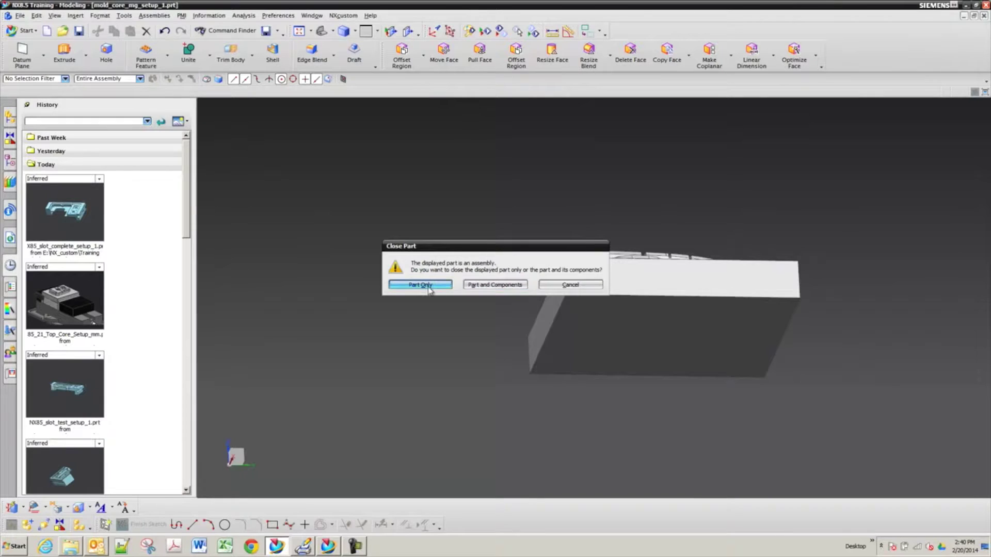
{"action": "left_click", "coordinate": [470, 285]}
{"action": "left_click", "coordinate": [315, 17]}
{"action": "left_click", "coordinate": [324, 136]}
- Create a manufacturing setup from the Die Mold (Express) template in inches, referencing mold_cavity_mg and named mold_cavity_mg_setup_1.prt
{"action": "middle_click_drag", "start_coordinate": [269, 214], "coordinate": [285, 212]}
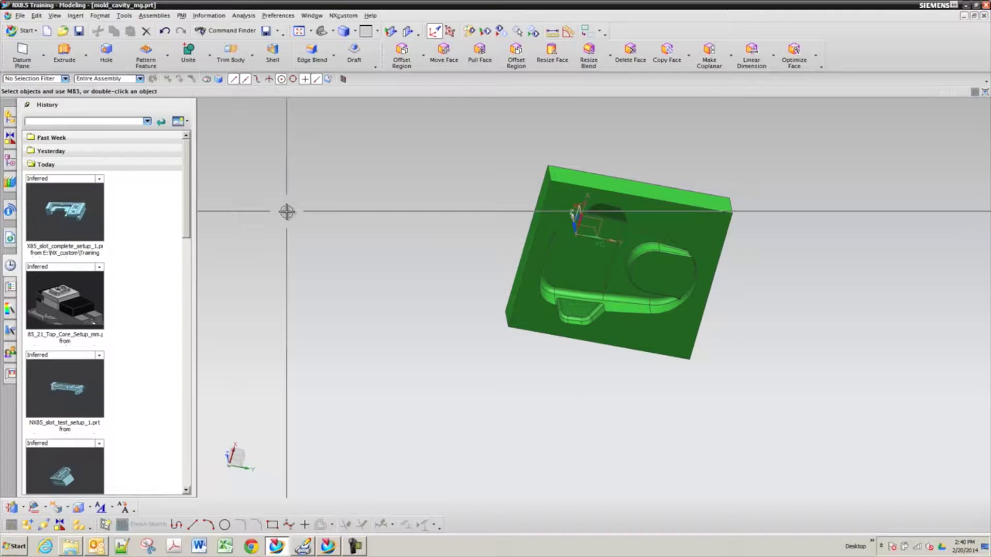
{"action": "mouse_move", "coordinate": [294, 208]}
{"action": "middle_mouse_down"}
{"action": "mouse_move", "coordinate": [258, 234]}
{"action": "mouse_move", "coordinate": [268, 231]}
{"action": "middle_mouse_up"}
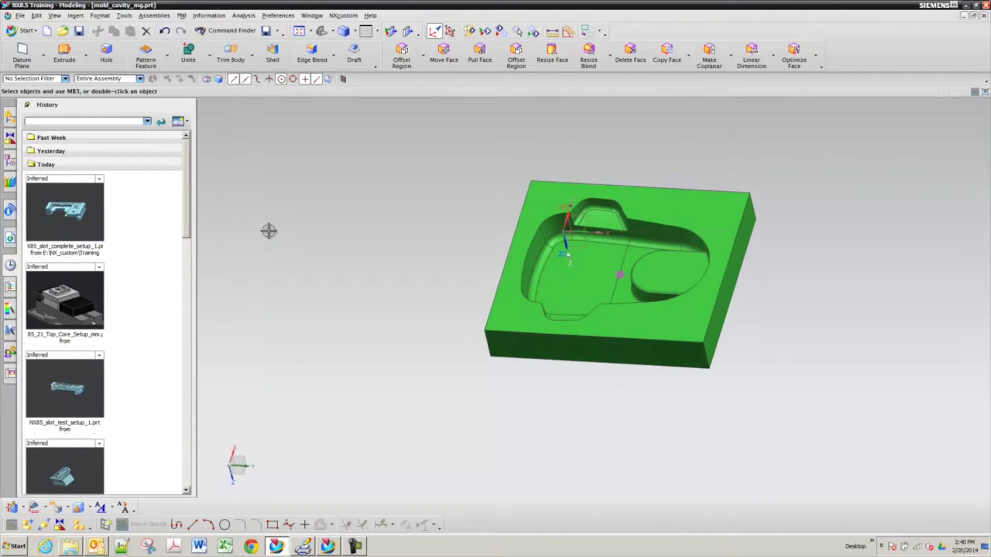
{"action": "middle_click_drag", "start_coordinate": [318, 199], "coordinate": [319, 196]}
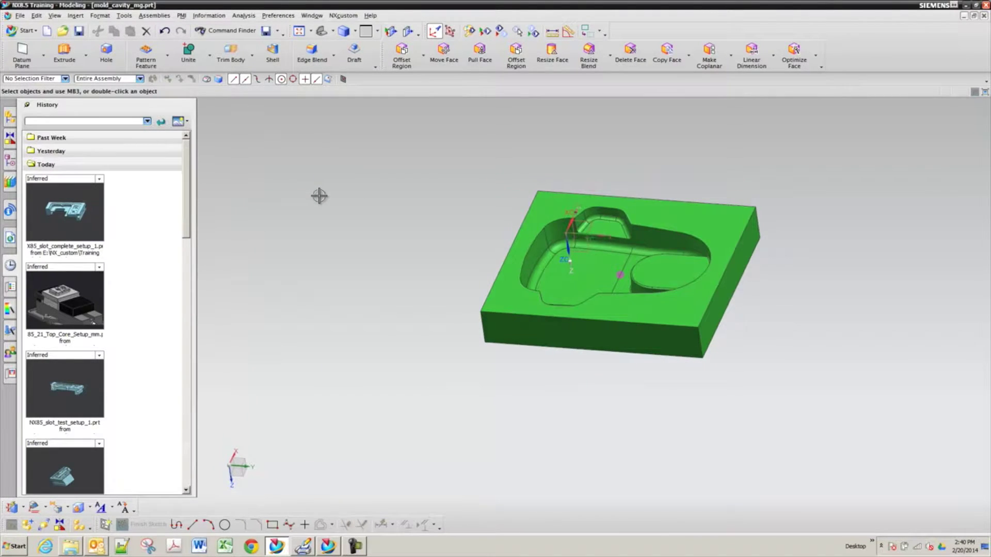
{"action": "left_click", "coordinate": [47, 32]}
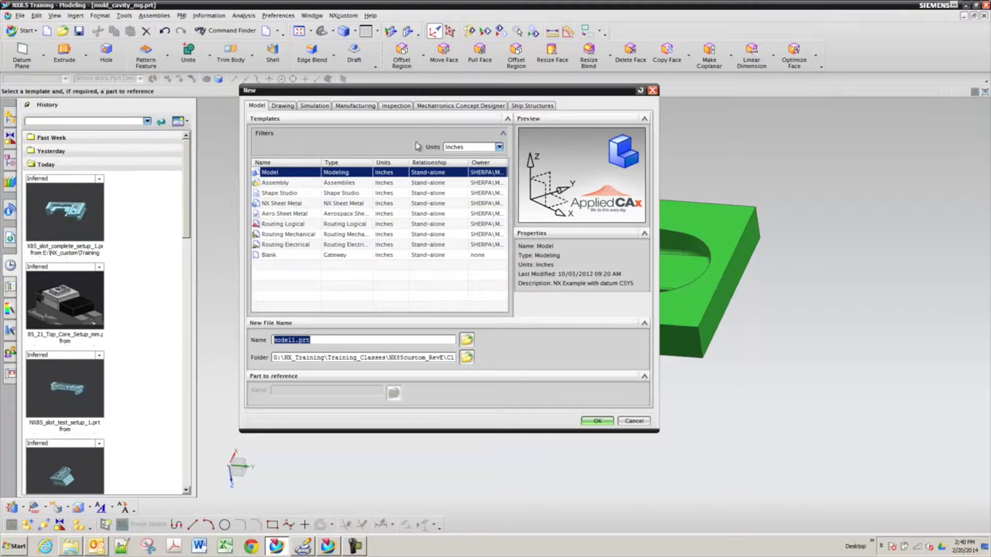
{"action": "left_click", "coordinate": [355, 105]}
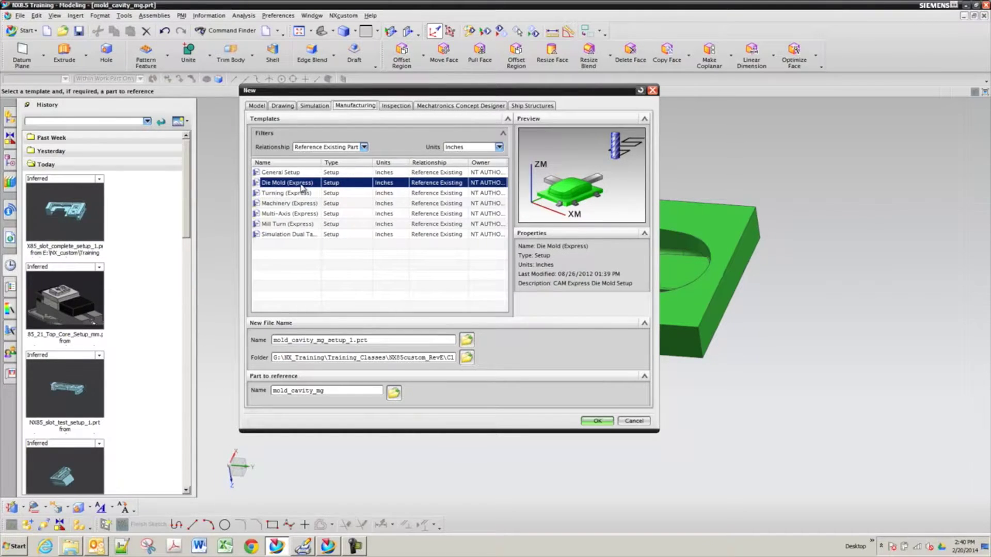
{"action": "left_click", "coordinate": [601, 420]}
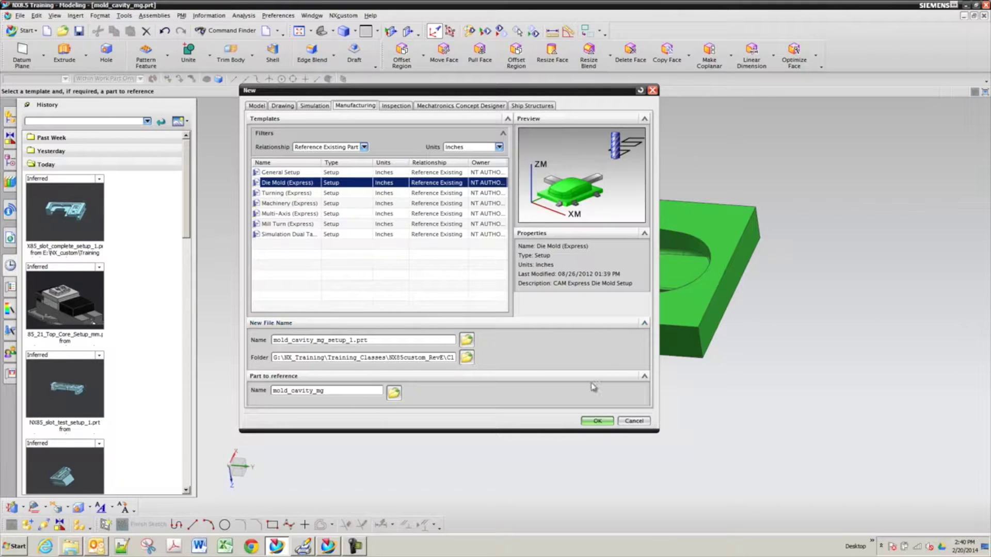
{"action": "left_click", "coordinate": [595, 420]}
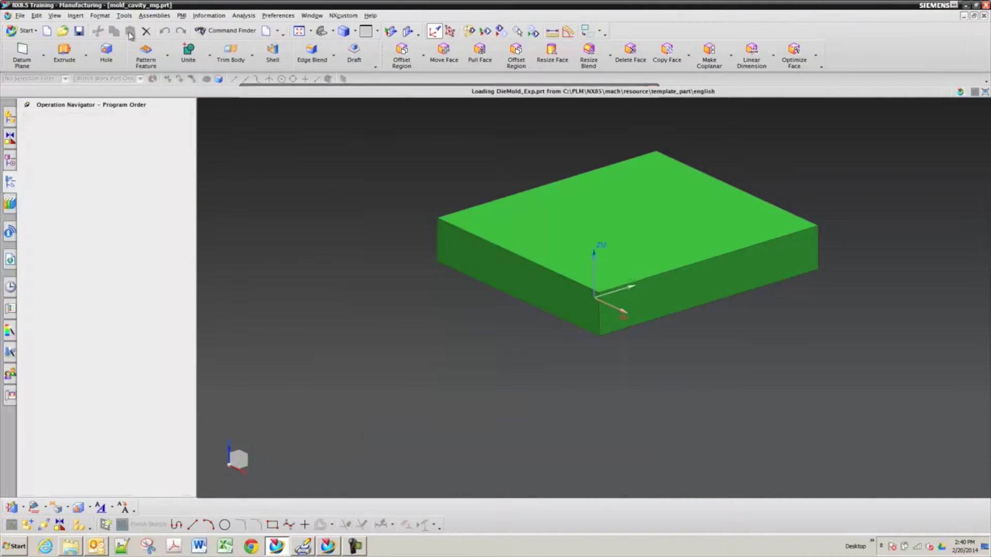
{"action": "left_click", "coordinate": [129, 54]}
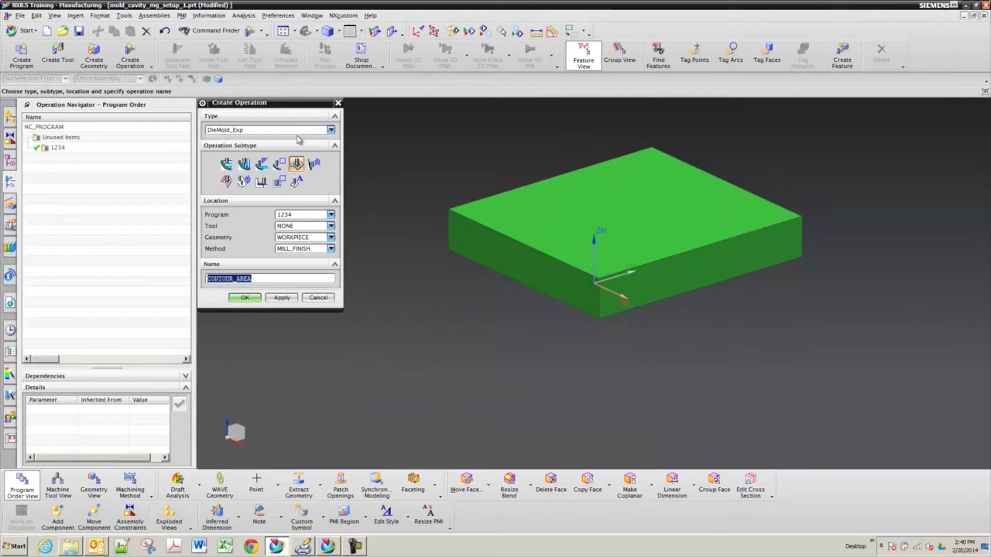
{"action": "left_click", "coordinate": [298, 132]}
{"action": "left_click", "coordinate": [296, 133]}
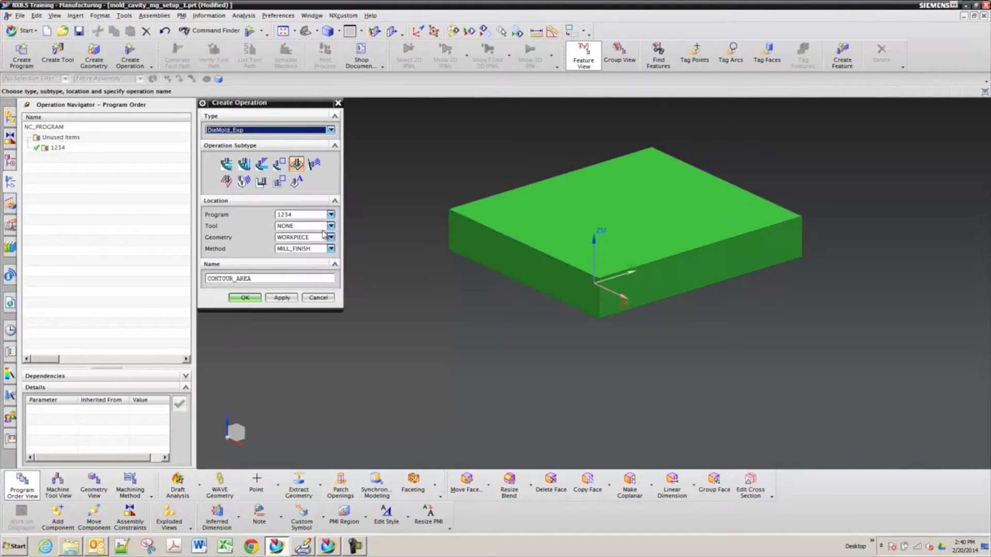
{"action": "left_click", "coordinate": [318, 298]}
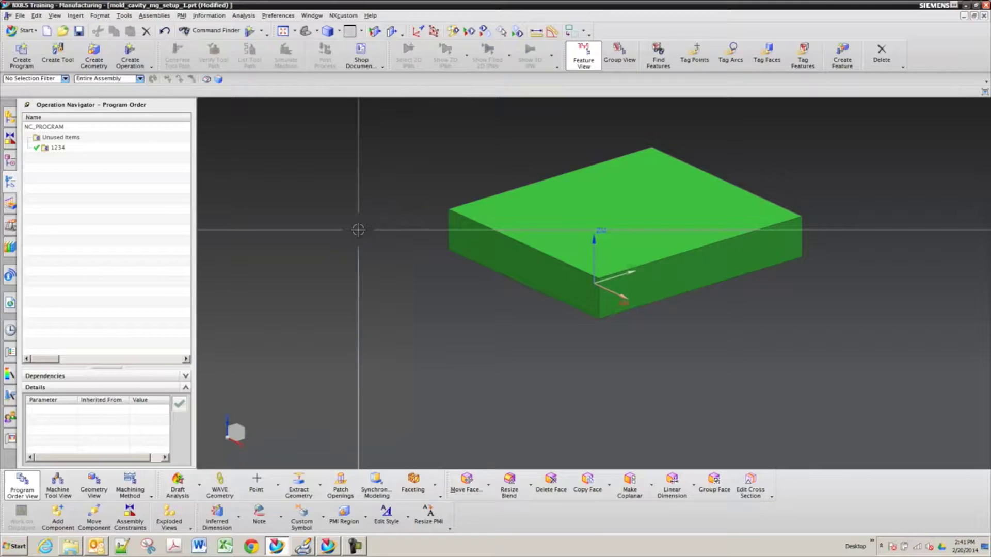
- Start moving the mold_cavity_mg component with Dynamic motion and restrict the movement to the handles only
{"action": "middle_click_drag", "start_coordinate": [358, 229], "coordinate": [390, 227]}
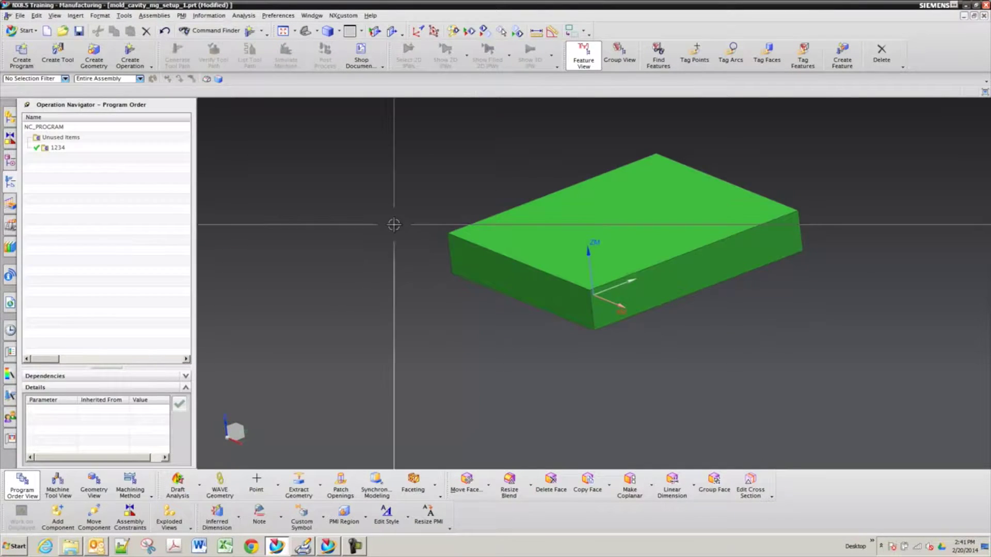
{"action": "left_click", "coordinate": [9, 120]}
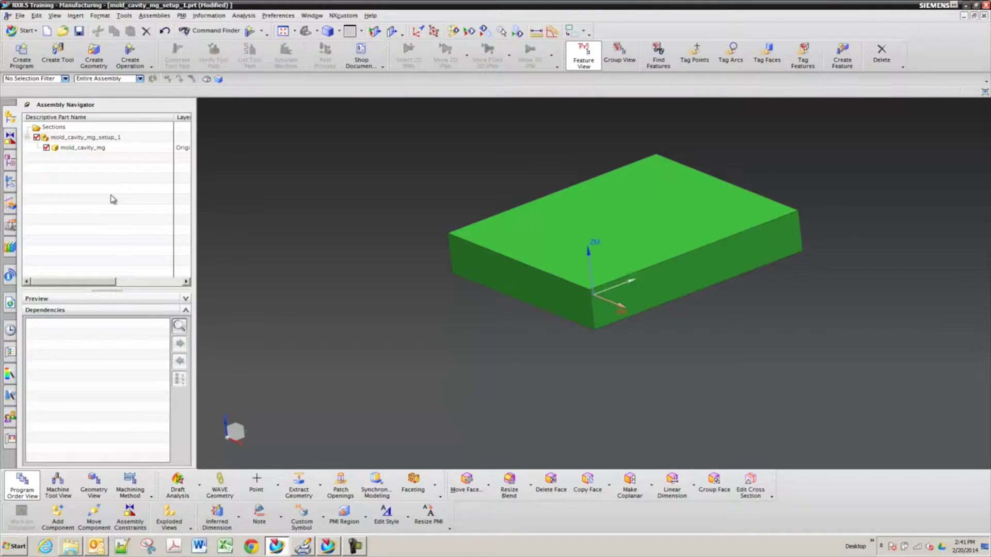
{"action": "right_click", "coordinate": [79, 148]}
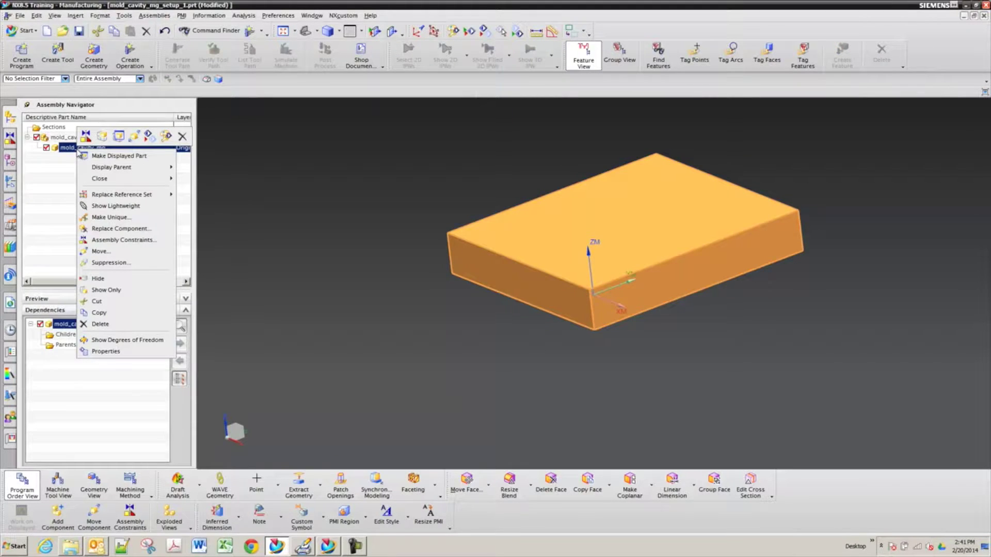
{"action": "left_click", "coordinate": [136, 256]}
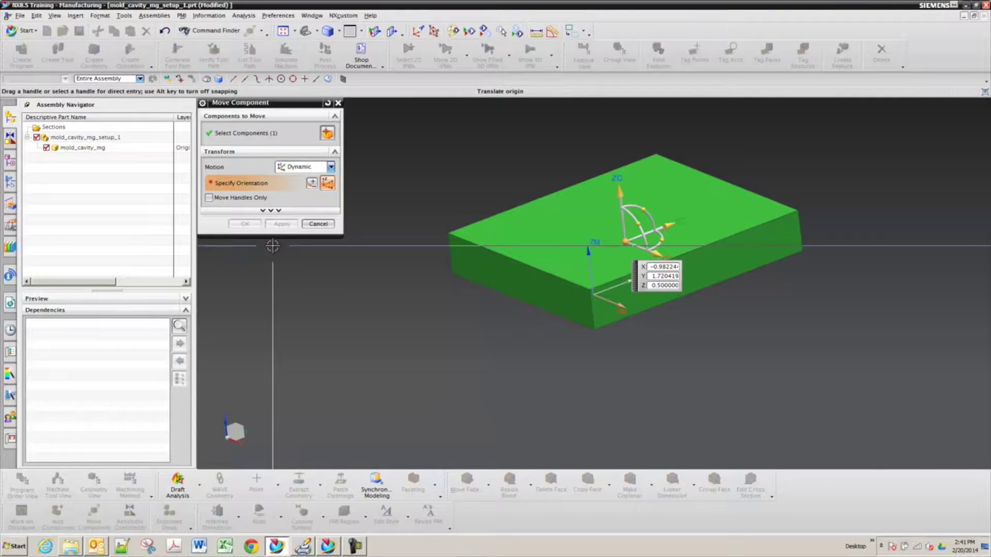
{"action": "middle_click_drag", "start_coordinate": [273, 246], "coordinate": [272, 246]}
{"action": "left_click", "coordinate": [302, 168]}
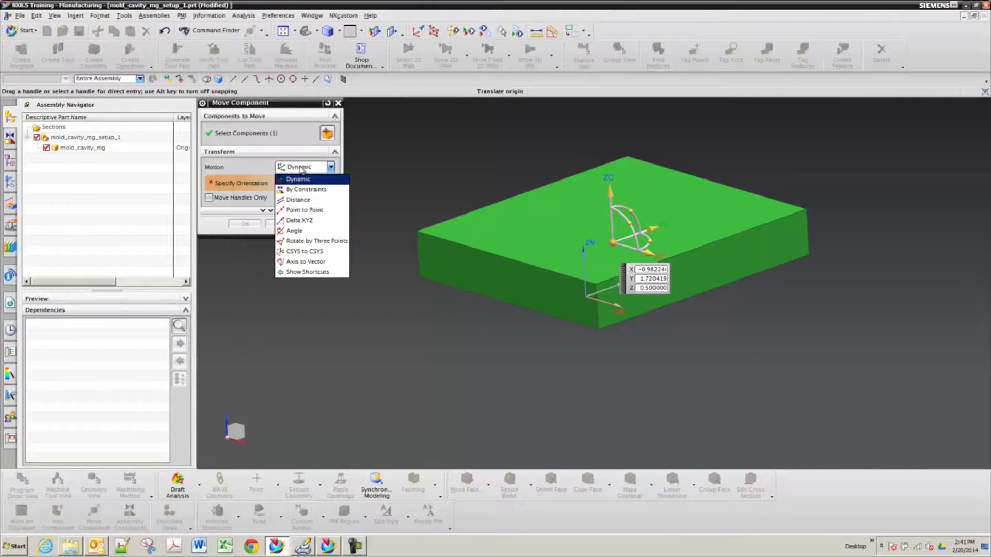
{"action": "left_click", "coordinate": [302, 169]}
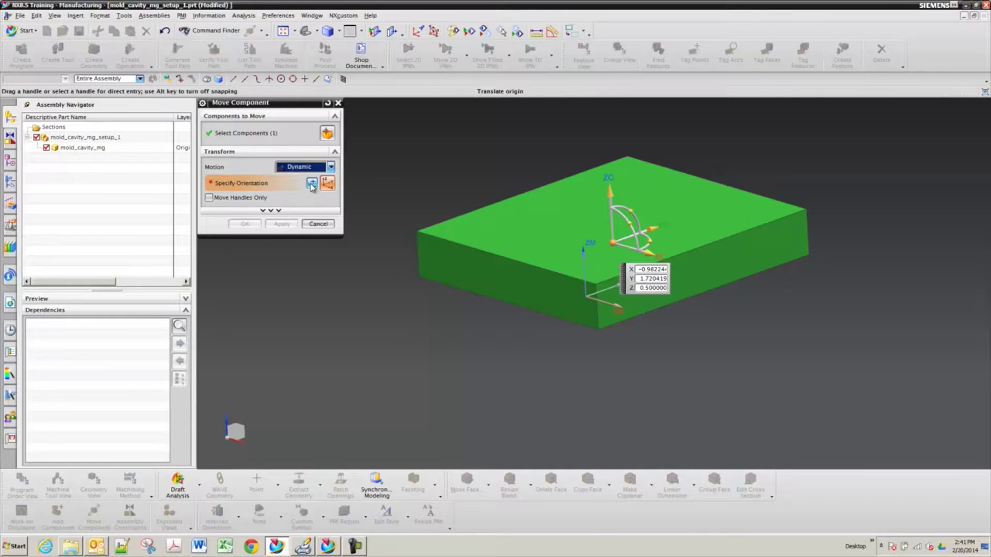
{"action": "left_click", "coordinate": [242, 199]}
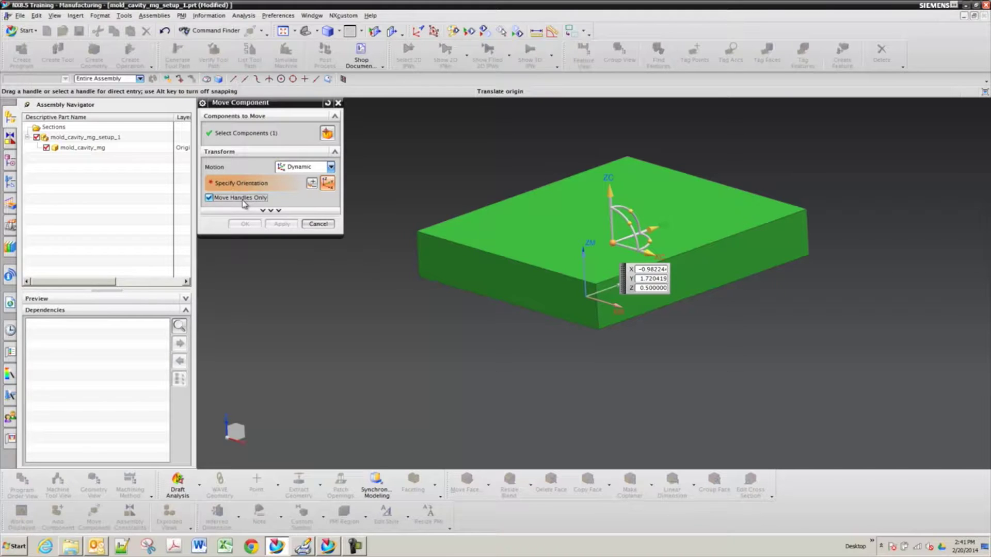
- Place the move handles at the centre of the block's top face, using the 50% point between two opposite top-edge midpoints
{"action": "left_click", "coordinate": [311, 185]}
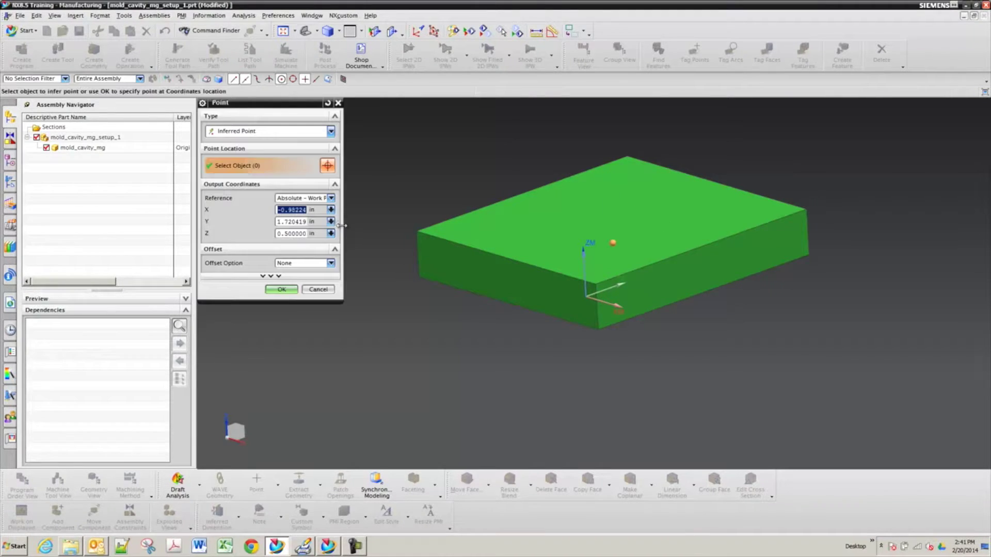
{"action": "left_click", "coordinate": [291, 134]}
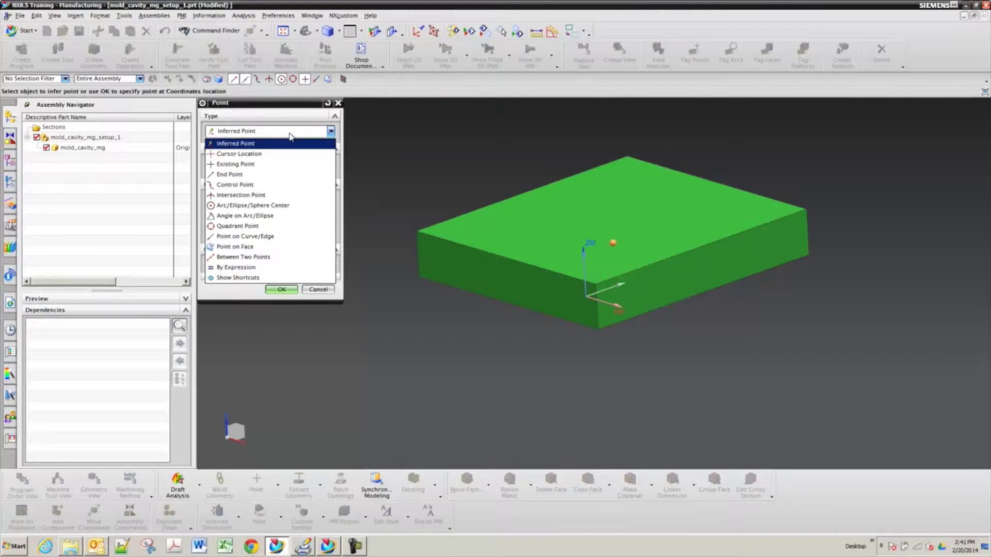
{"action": "left_click", "coordinate": [274, 262]}
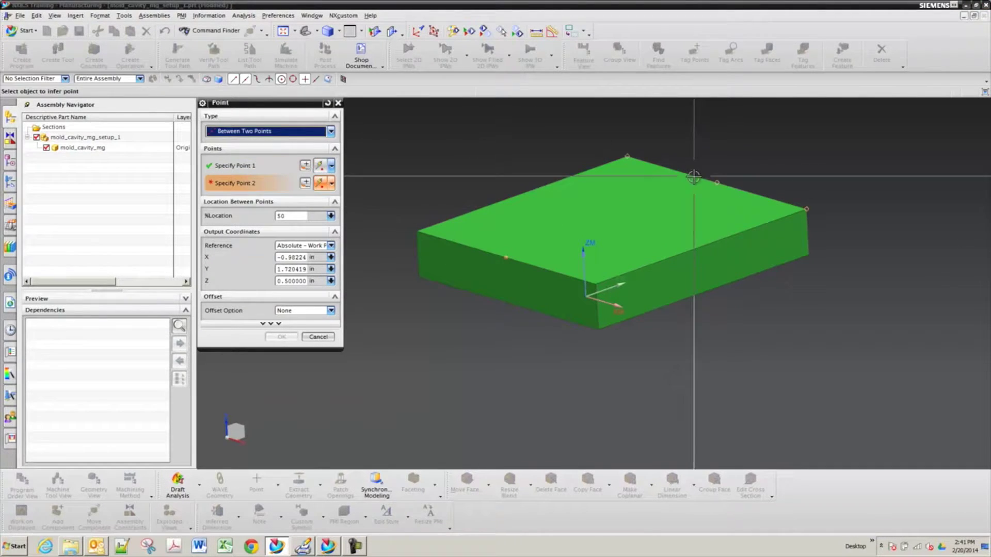
{"action": "left_click", "coordinate": [717, 181]}
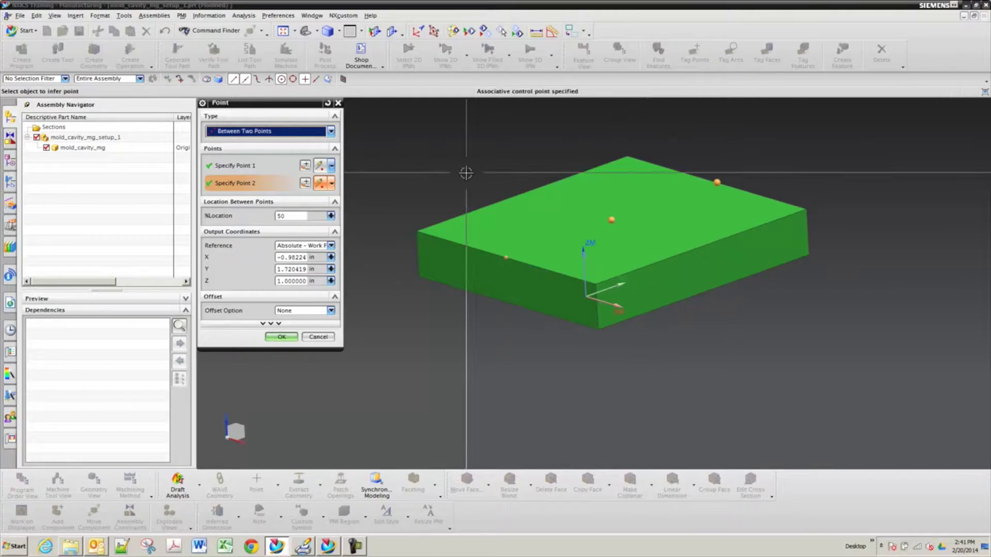
{"action": "left_click", "coordinate": [279, 340]}
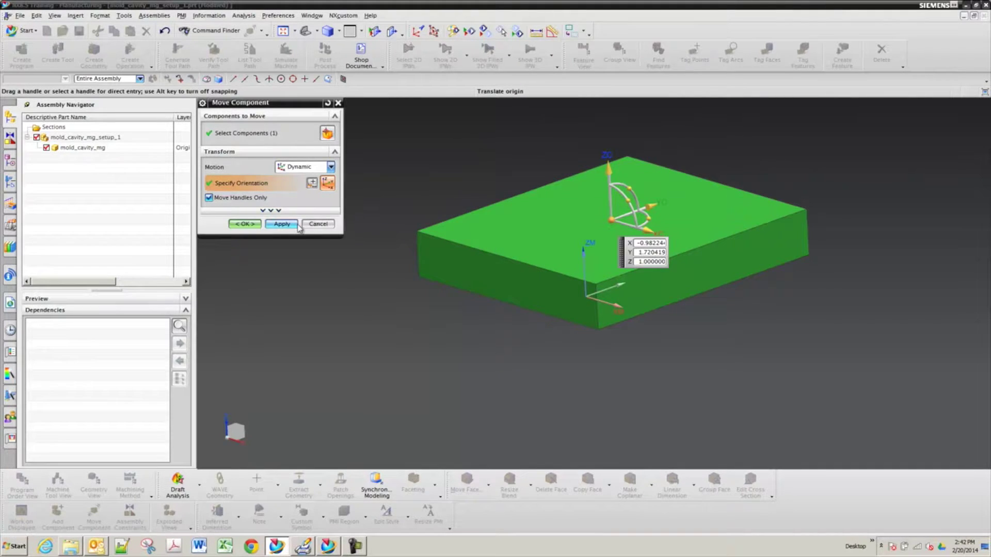
- Respecify the handle origin with Between Two Points, picking the same two opposite top-edge midpoints at 50%
{"action": "left_click", "coordinate": [312, 184]}
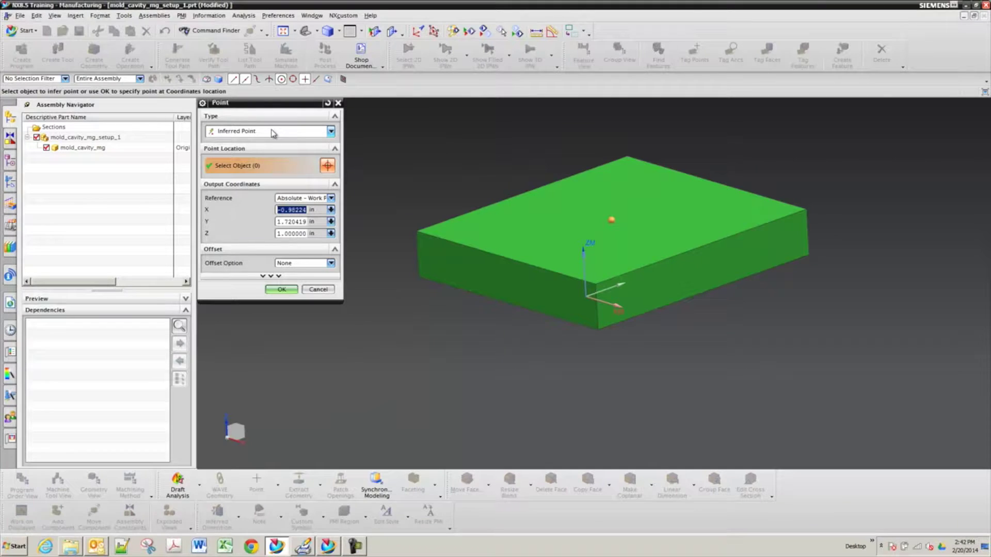
{"action": "left_click", "coordinate": [292, 133]}
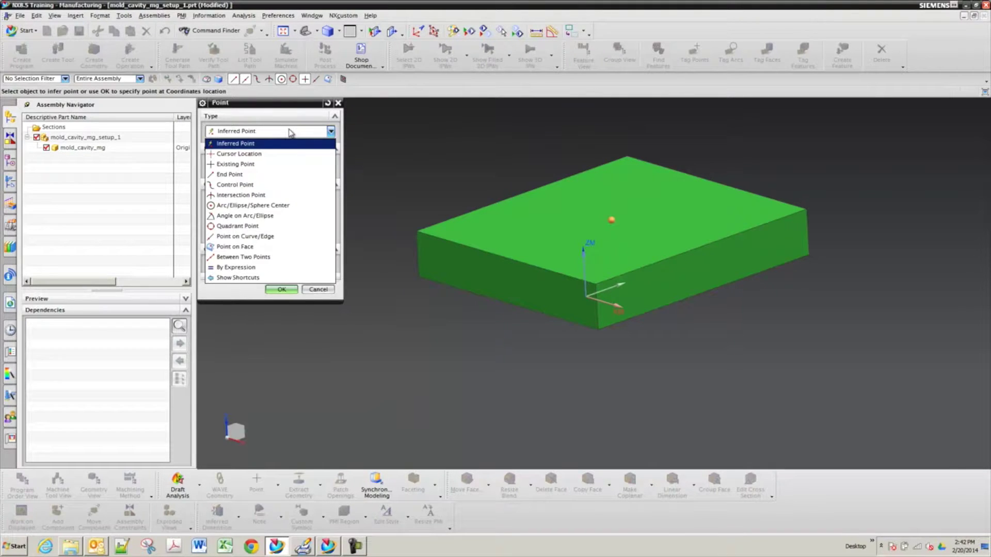
{"action": "left_click", "coordinate": [282, 257]}
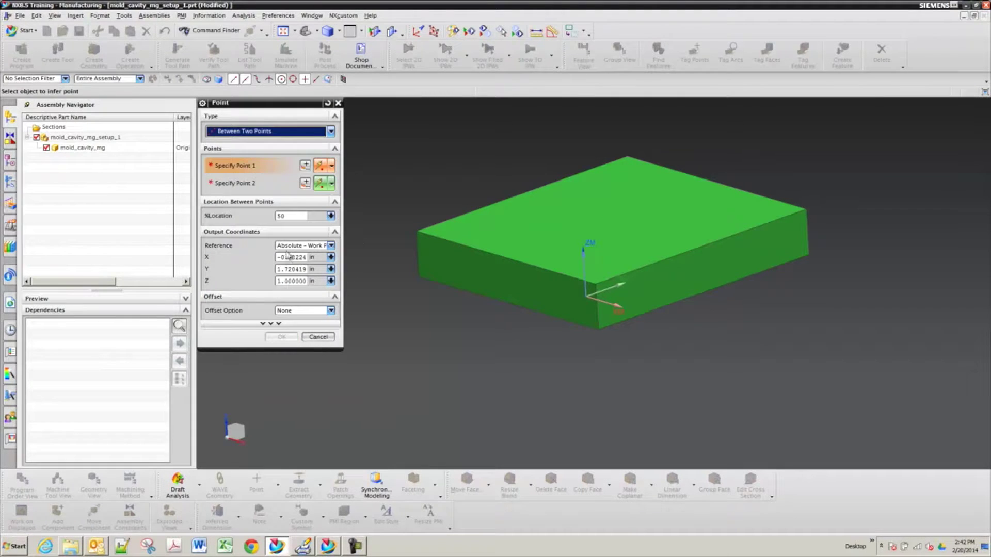
{"action": "left_click", "coordinate": [516, 260]}
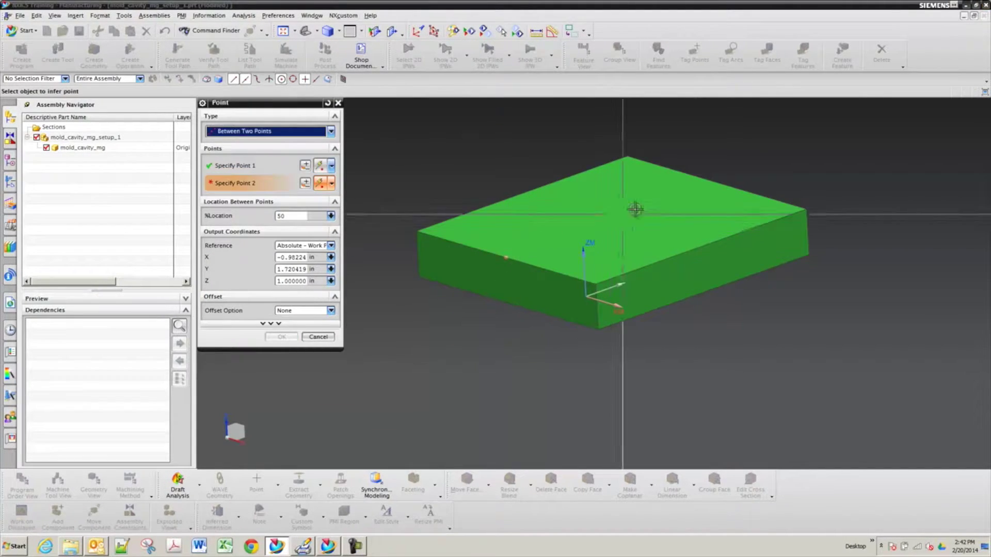
{"action": "left_click", "coordinate": [714, 181]}
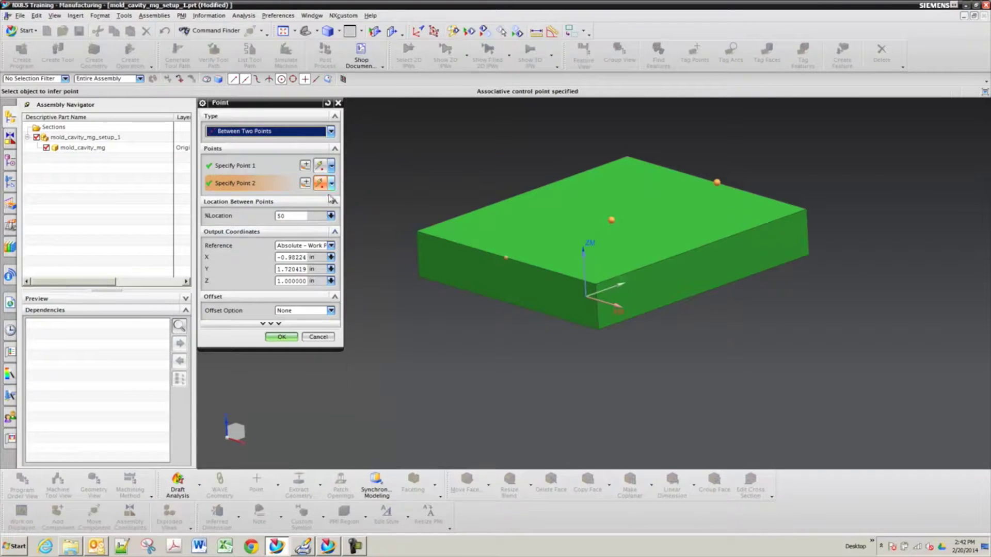
{"action": "left_click", "coordinate": [281, 337]}
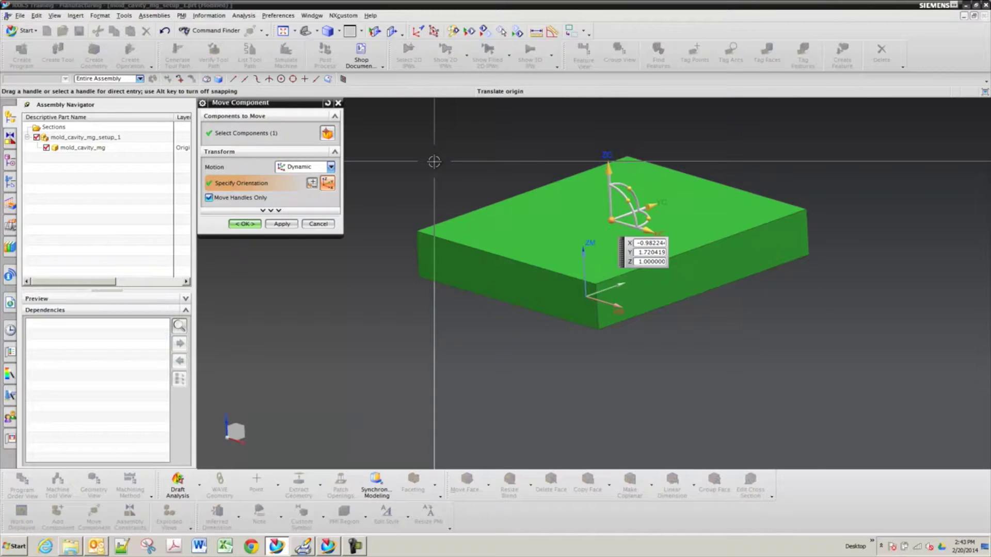
- Turn off handles-only movement and move the mold_cavity_mg component's handle origin to X 0, Y 0, Z 0
{"action": "left_click", "coordinate": [234, 201]}
{"action": "left_click_drag", "start_coordinate": [656, 204], "coordinate": [785, 205]}
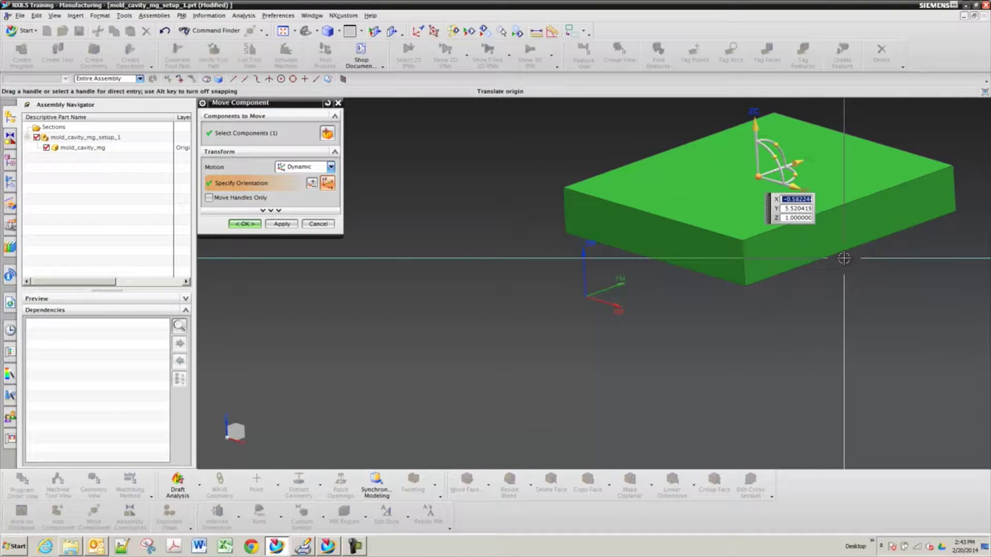
{"action": "type", "text": "0"}
{"action": "key", "text": "Tab"}
{"action": "type", "text": "0"}
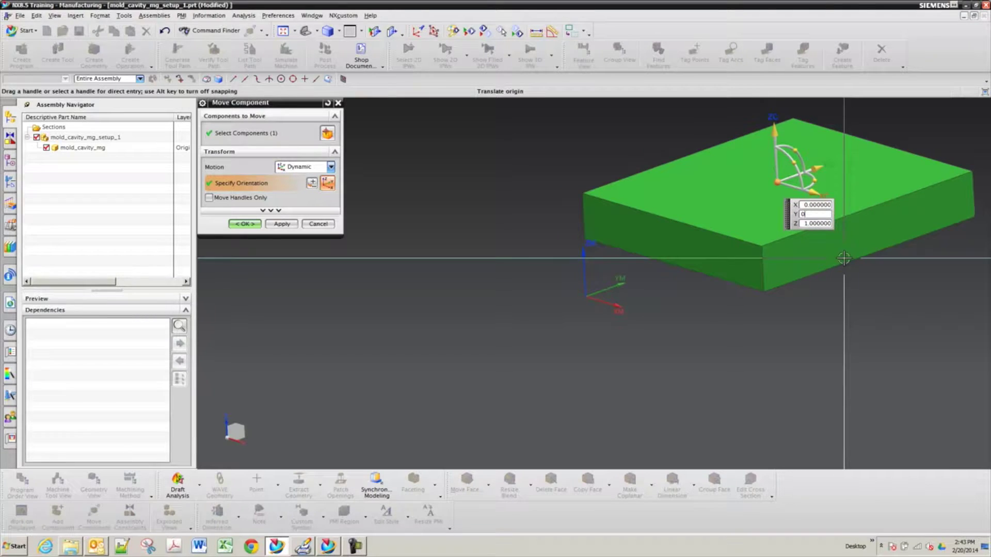
{"action": "key", "text": "Tab"}
{"action": "type", "text": "0"}
{"action": "key", "text": "Tab"}
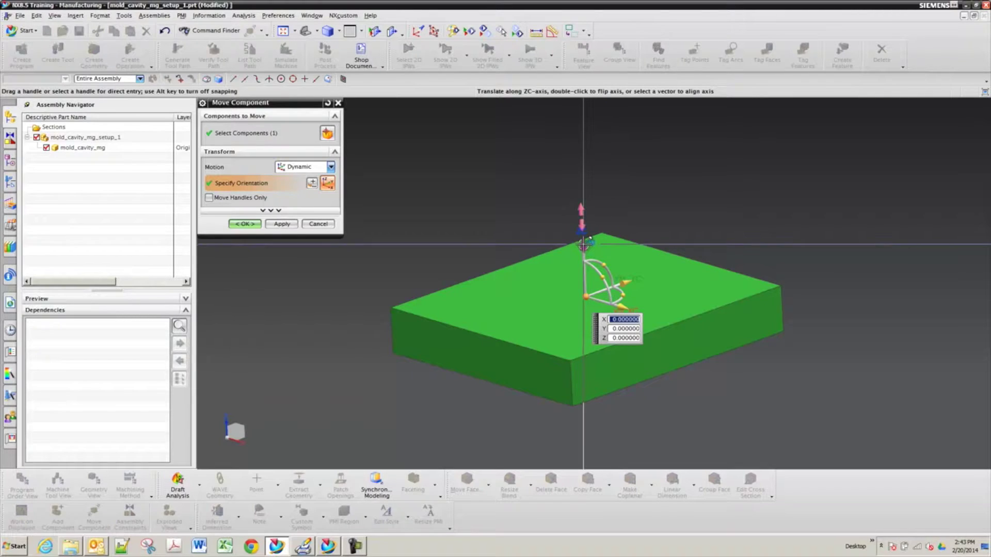
- Flip the component about its ZC-axis handle so the cavity faces upward
{"action": "double_click", "coordinate": [588, 243]}
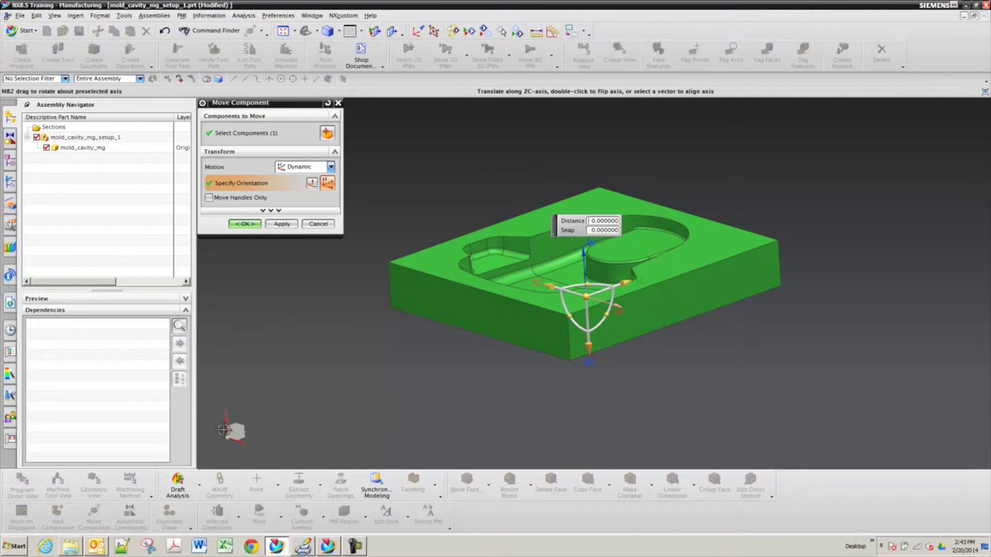
{"action": "middle_click_drag", "start_coordinate": [309, 385], "coordinate": [314, 382]}
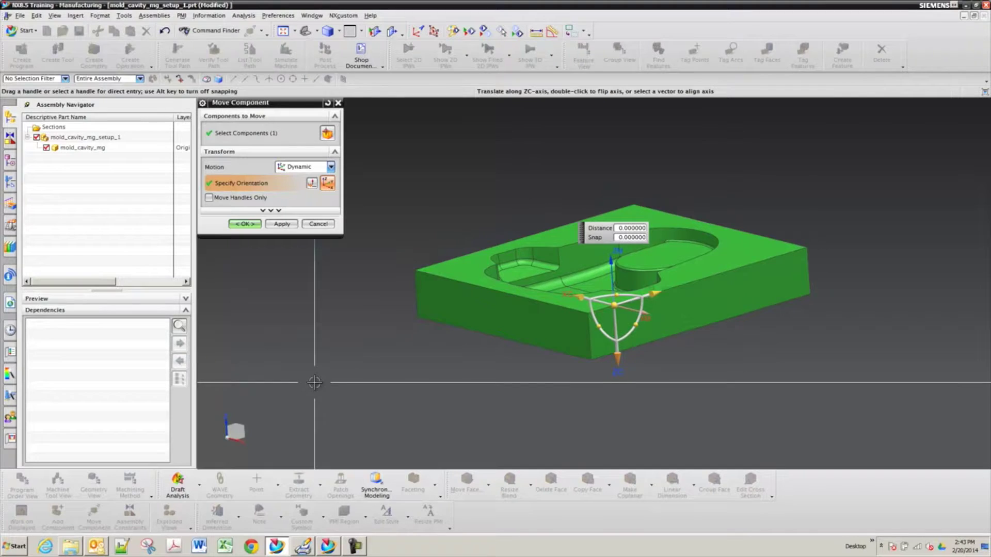
{"action": "key", "text": "ctrl+alt+t"}
{"action": "key", "text": "Home"}
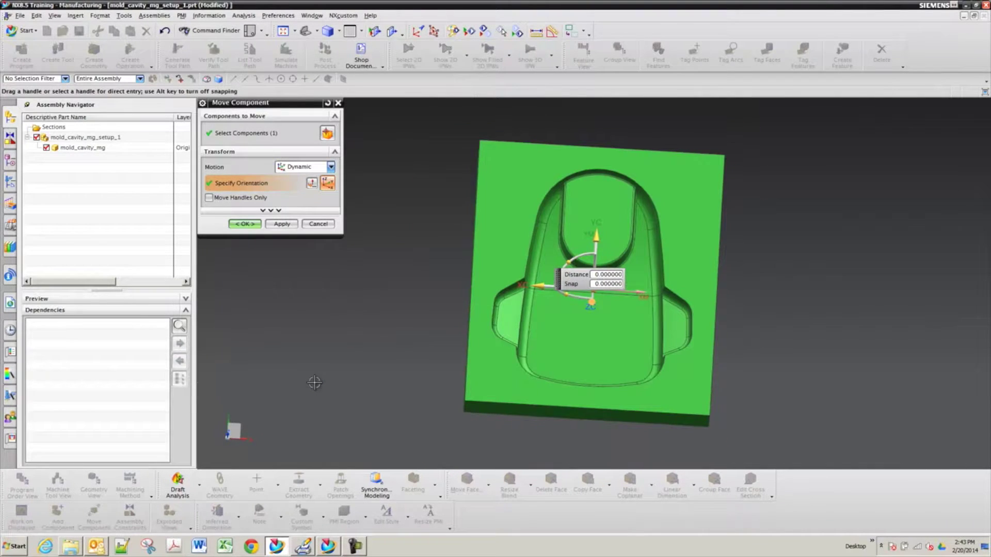
{"action": "middle_click_drag", "start_coordinate": [314, 382], "coordinate": [320, 386]}
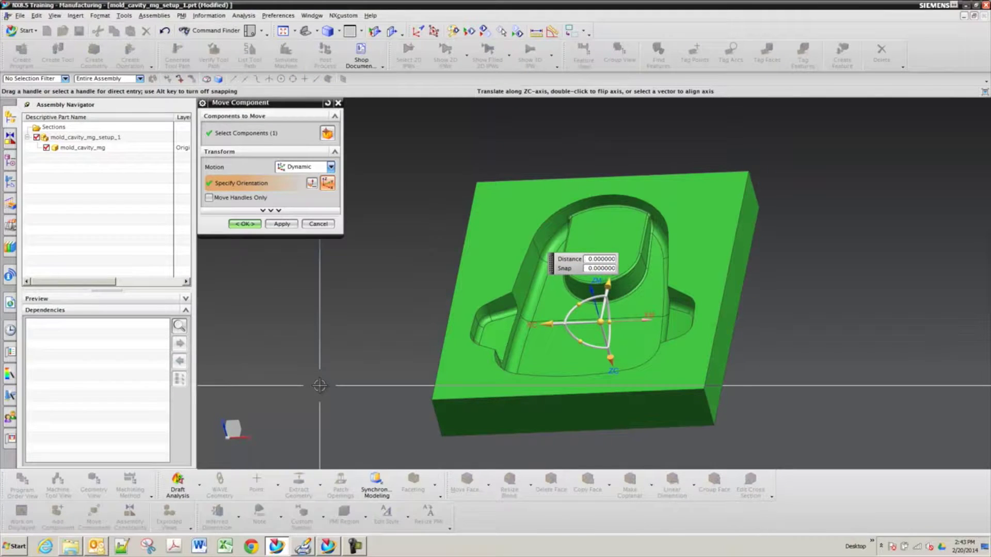
- Rotate the component 90 degrees about the ZC axis and apply the move
{"action": "key", "text": "ctrl+alt+t"}
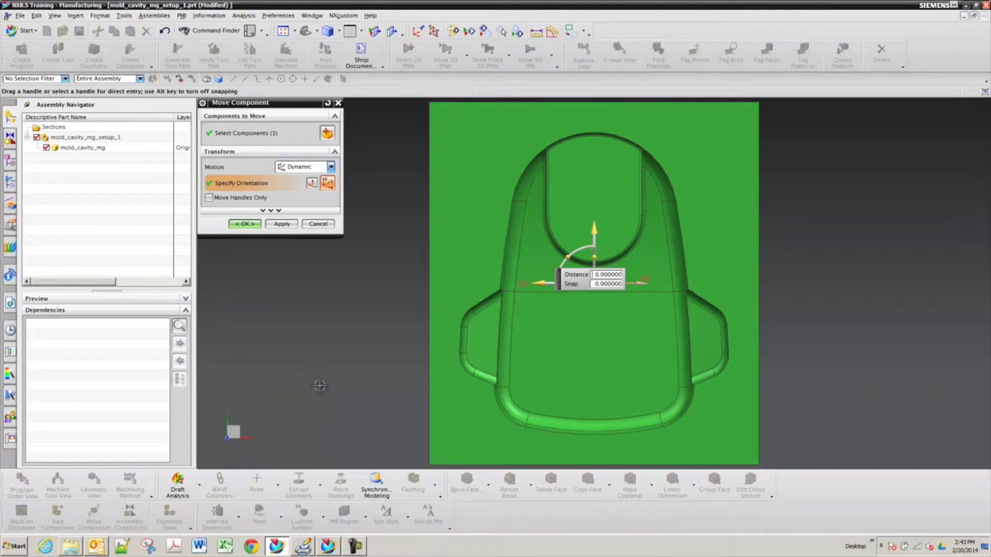
{"action": "scroll", "coordinate": [343, 365], "scroll_direction": "down", "scroll_amount": 2}
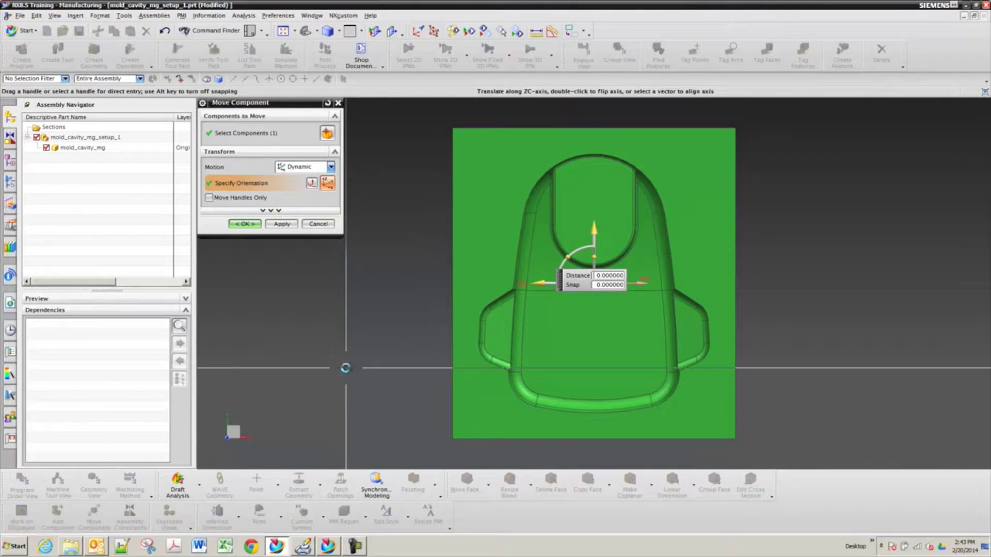
{"action": "scroll", "coordinate": [346, 368], "scroll_direction": "up", "scroll_amount": 1}
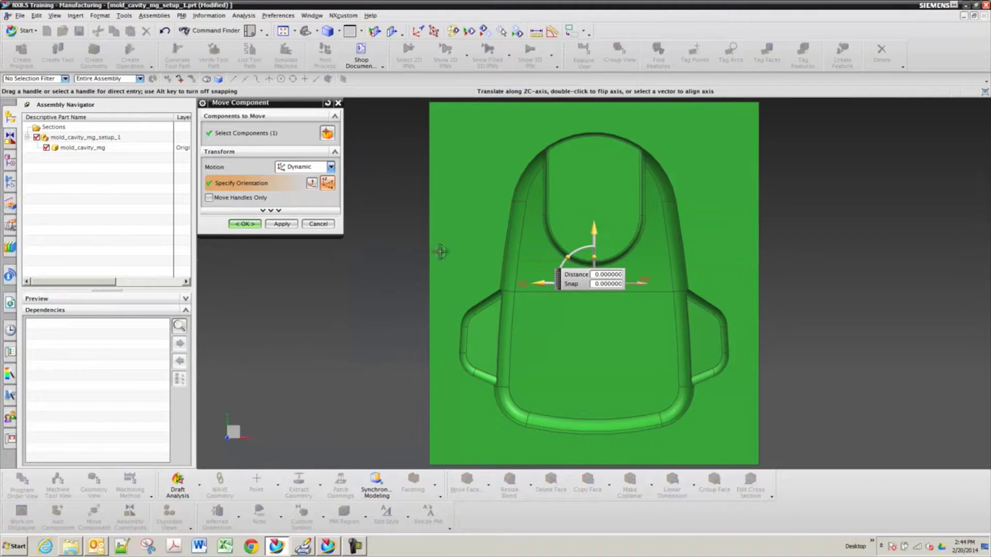
{"action": "left_click", "coordinate": [568, 256]}
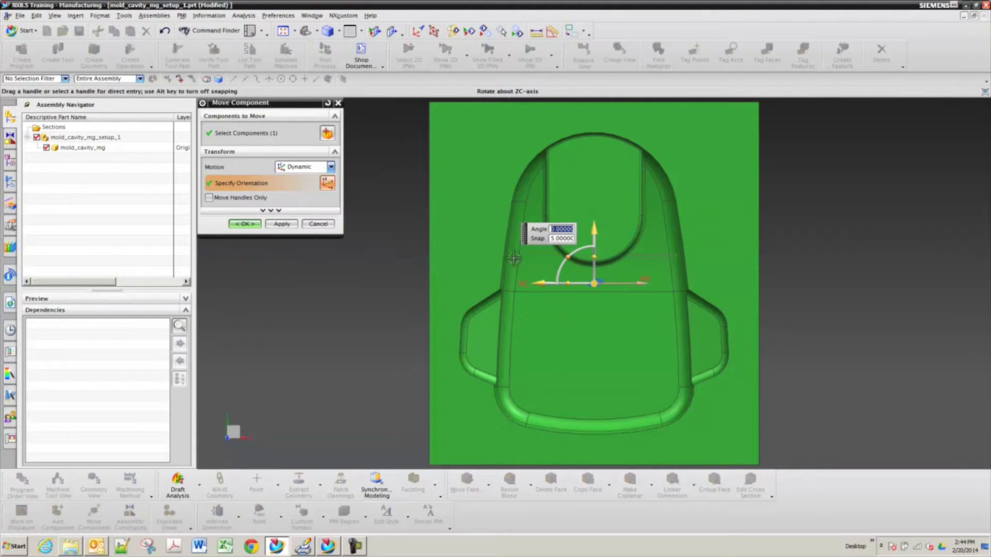
{"action": "type", "text": "90"}
{"action": "key", "text": "Return"}
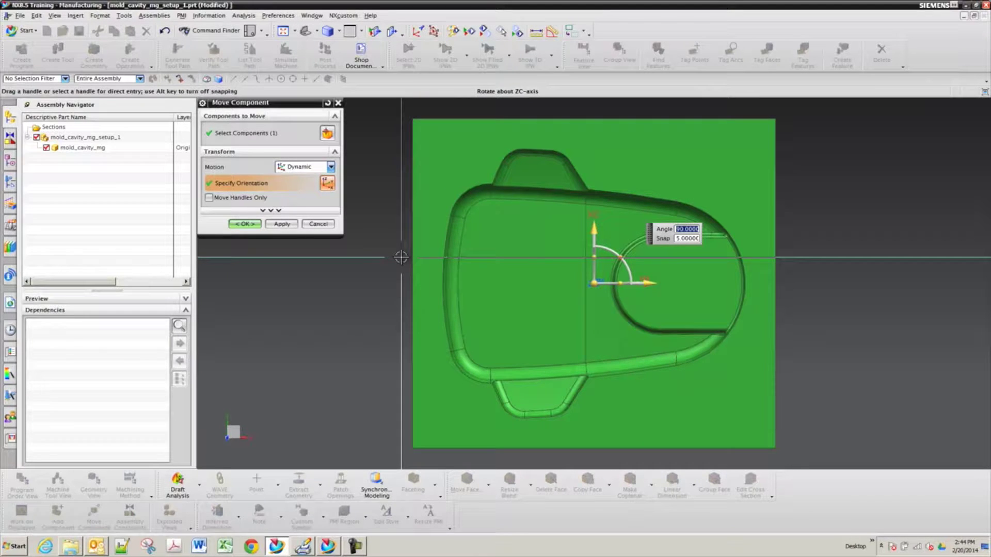
{"action": "left_click", "coordinate": [245, 225]}
{"action": "left_click", "coordinate": [82, 149]}
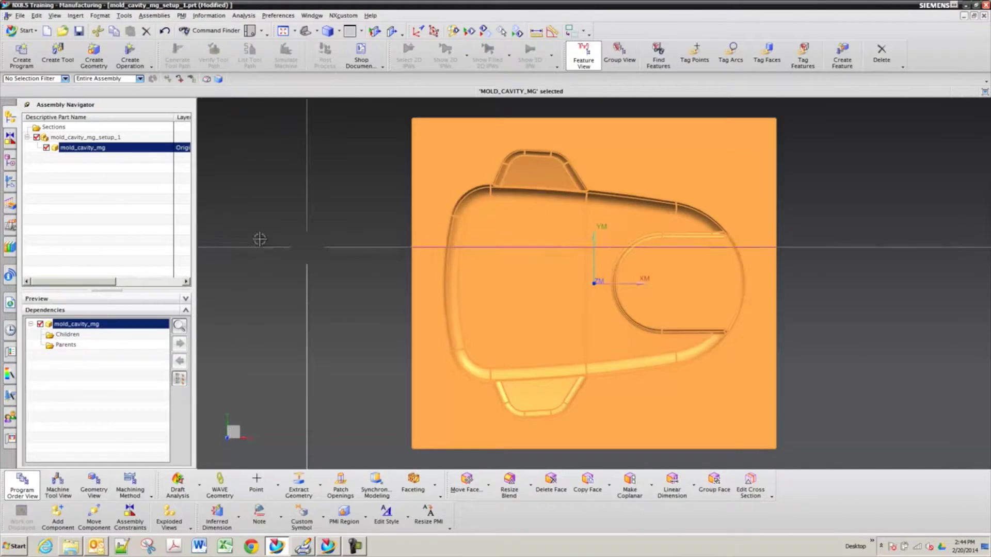
{"action": "right_click", "coordinate": [82, 149]}
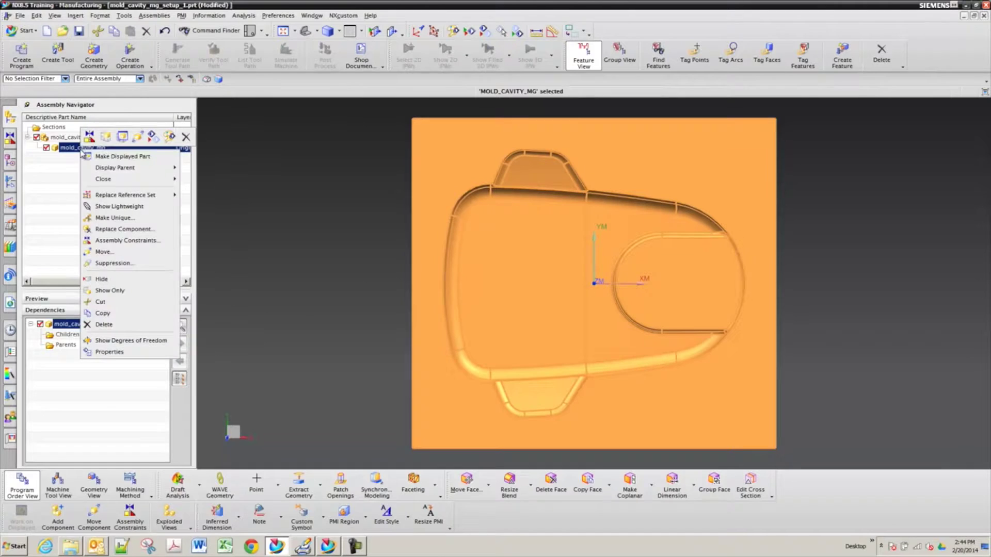
{"action": "left_click", "coordinate": [113, 254]}
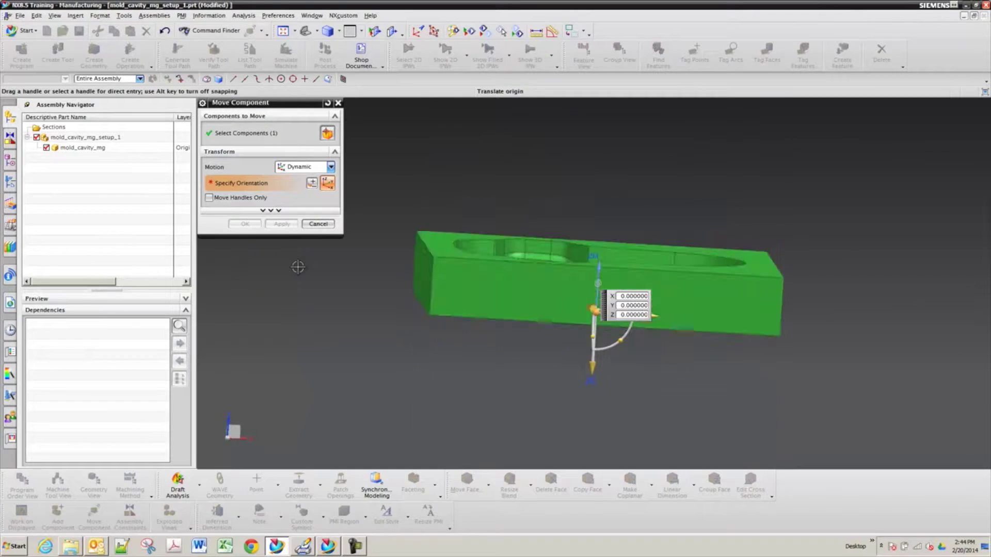
{"action": "middle_click_drag", "start_coordinate": [298, 267], "coordinate": [358, 293]}
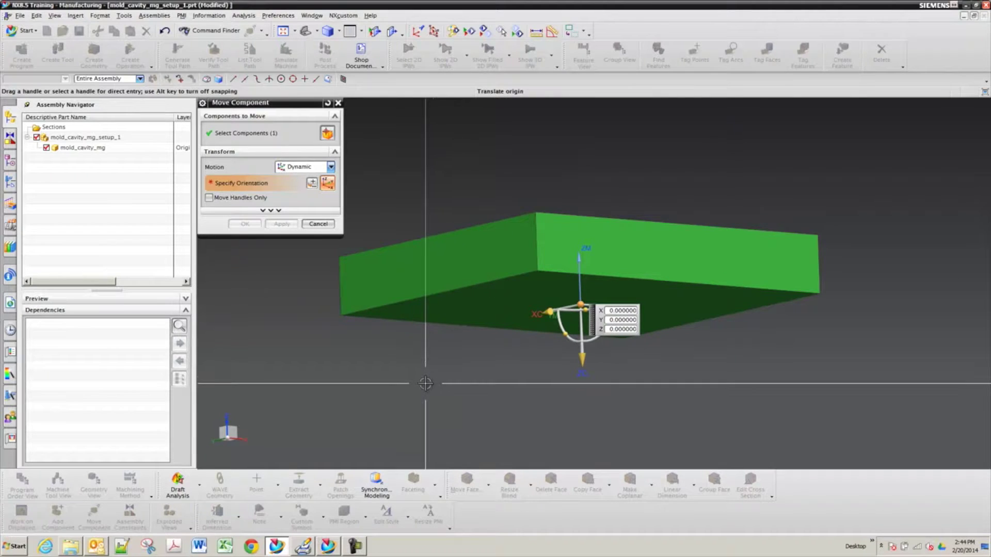
{"action": "middle_click_drag", "start_coordinate": [379, 294], "coordinate": [379, 295]}
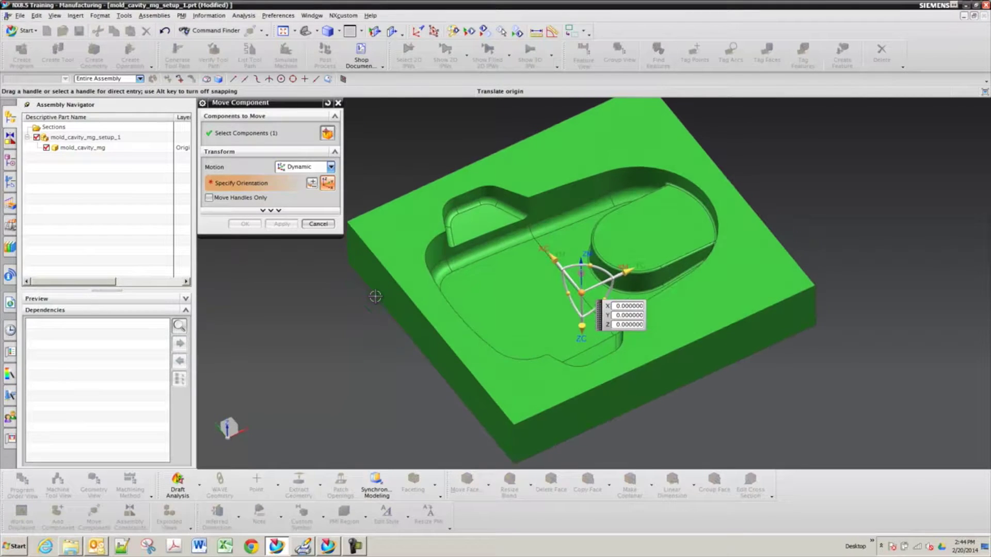
{"action": "left_click", "coordinate": [318, 223]}
{"action": "key", "text": "F8"}
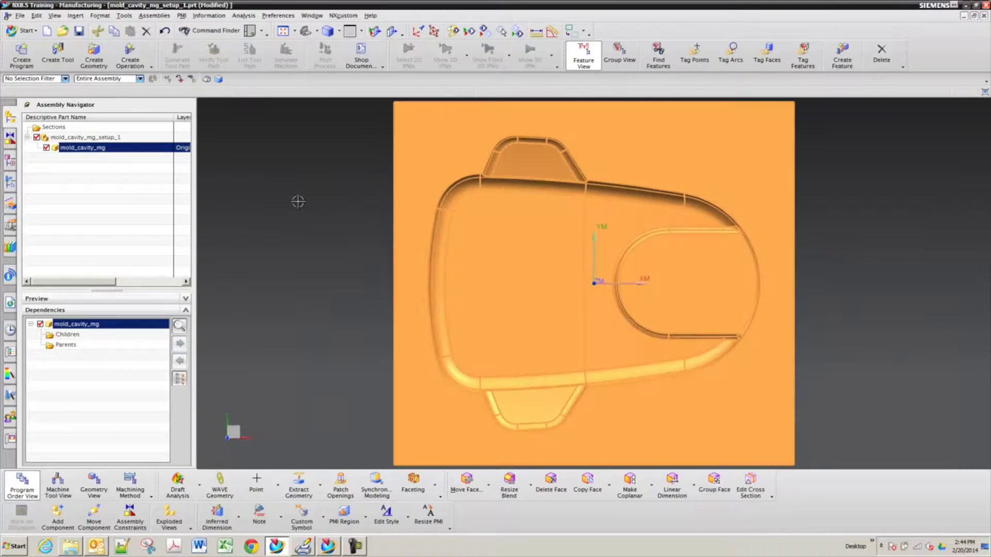
{"action": "key", "text": "Escape"}
- Create an associative WAVE-linked copy of the cavity body in the setup and hide the original mold_cavity_mg component
{"action": "middle_click_drag", "start_coordinate": [303, 238], "coordinate": [303, 238]}
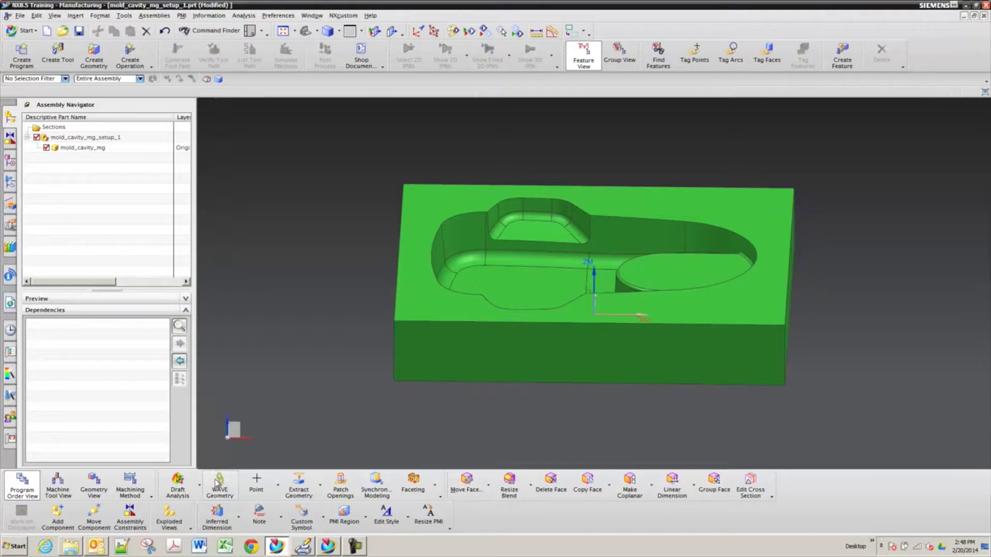
{"action": "left_click", "coordinate": [360, 548]}
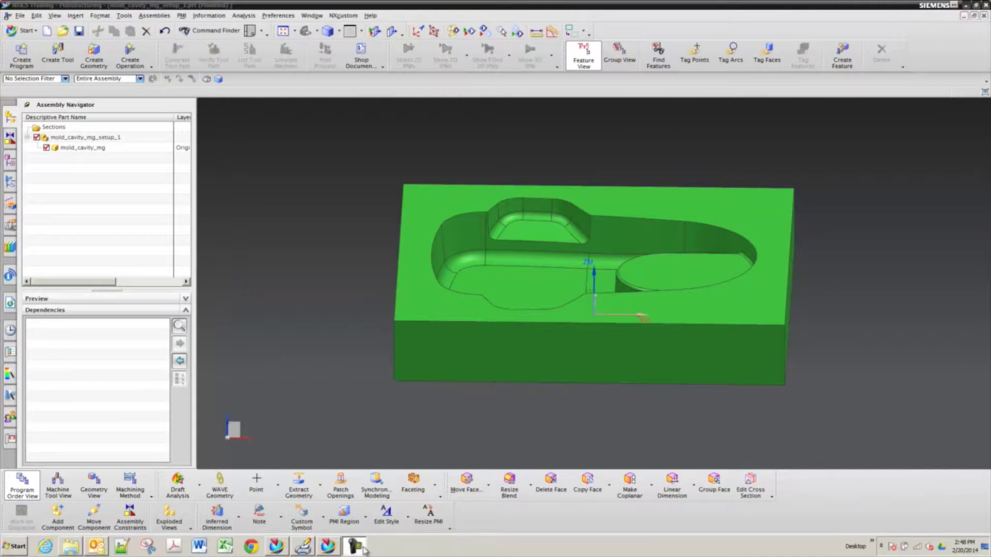
{"action": "left_click", "coordinate": [220, 485]}
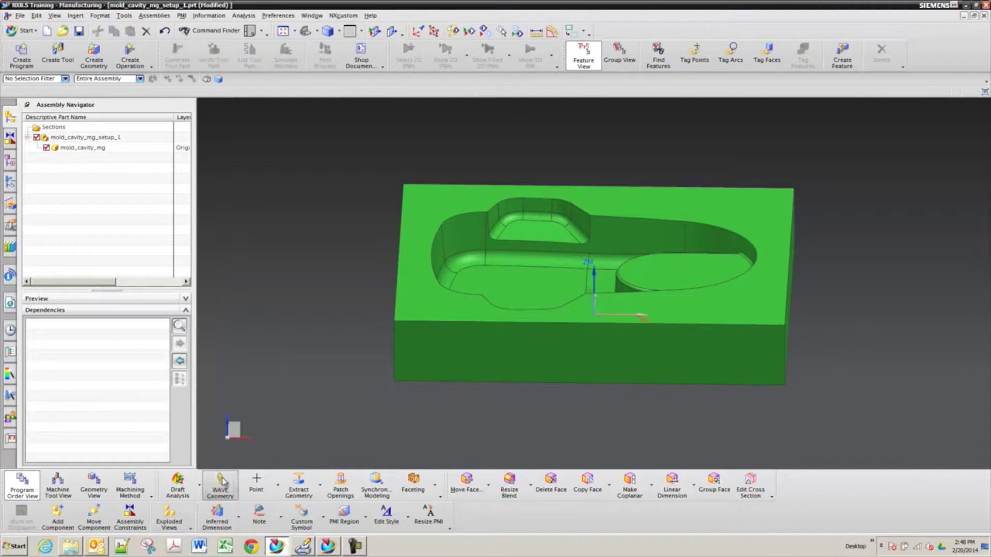
{"action": "left_click", "coordinate": [407, 255]}
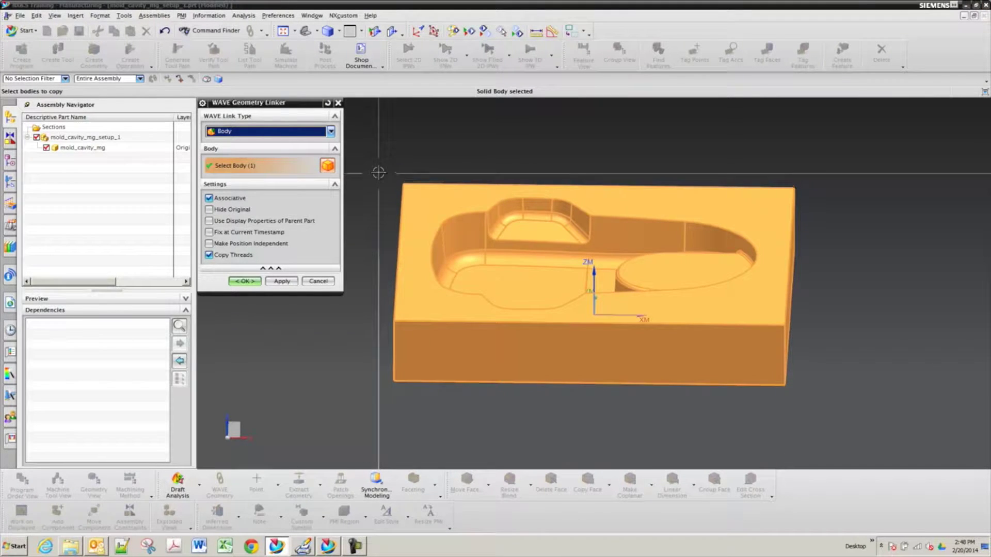
{"action": "left_click", "coordinate": [244, 281]}
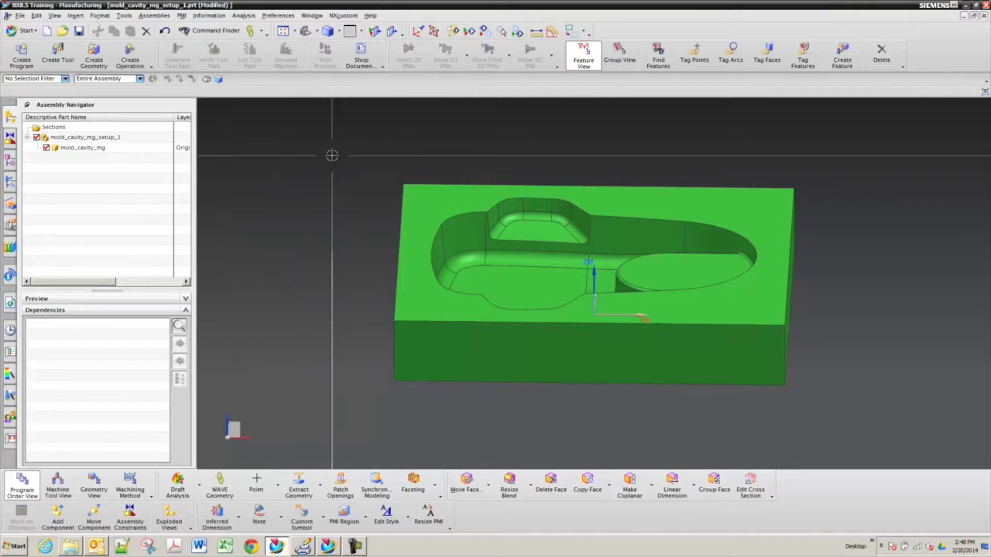
{"action": "left_click", "coordinate": [45, 147]}
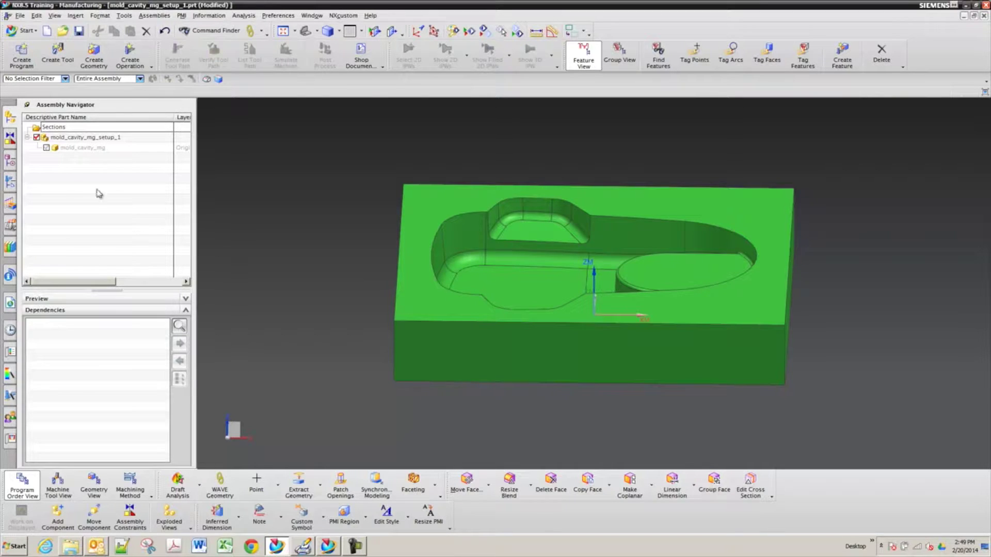
- Show the Operation Navigator's Geometry view, expand the MCS_MILL group and select it
{"action": "left_click", "coordinate": [11, 183]}
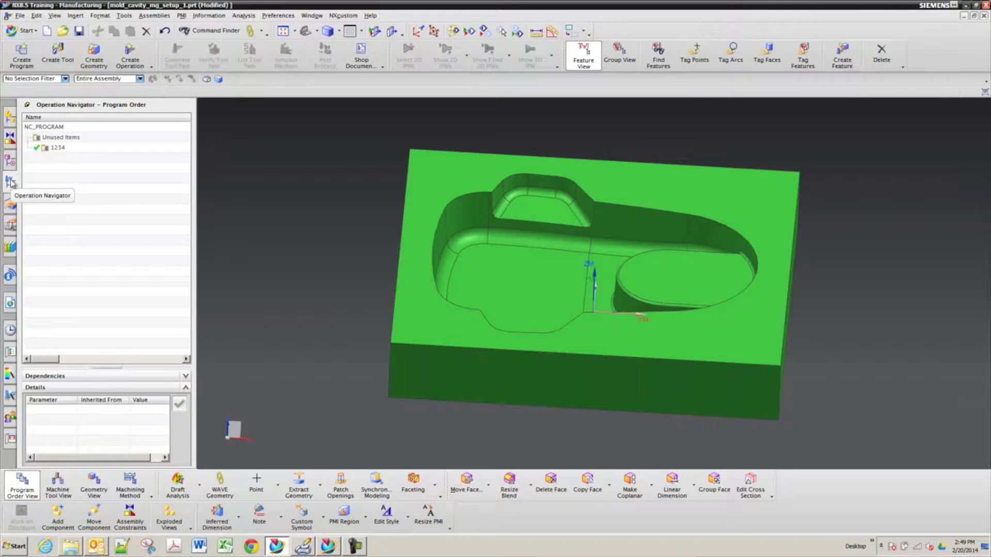
{"action": "right_click", "coordinate": [48, 176]}
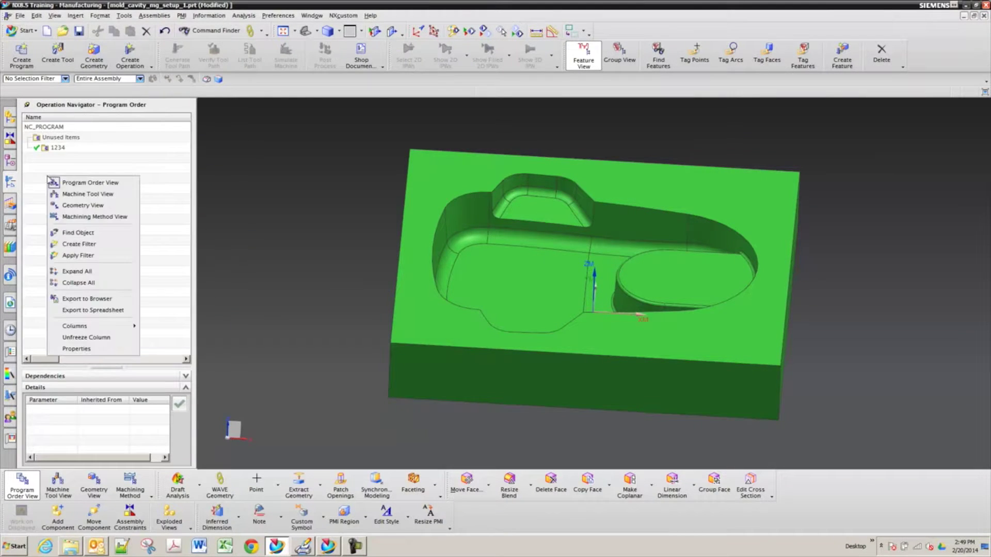
{"action": "left_click", "coordinate": [87, 206]}
{"action": "left_click", "coordinate": [26, 147]}
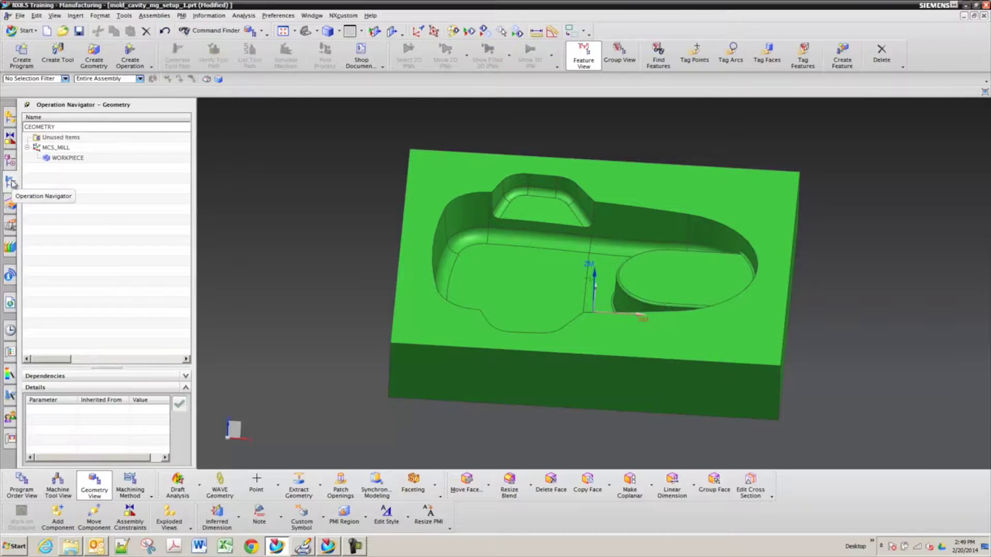
{"action": "left_click", "coordinate": [56, 148]}
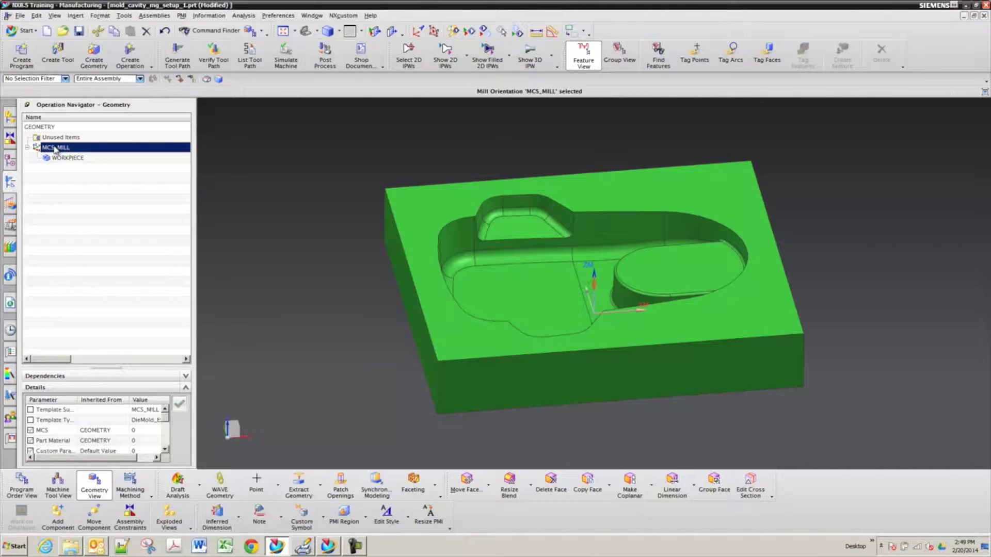
{"action": "left_click", "coordinate": [10, 207]}
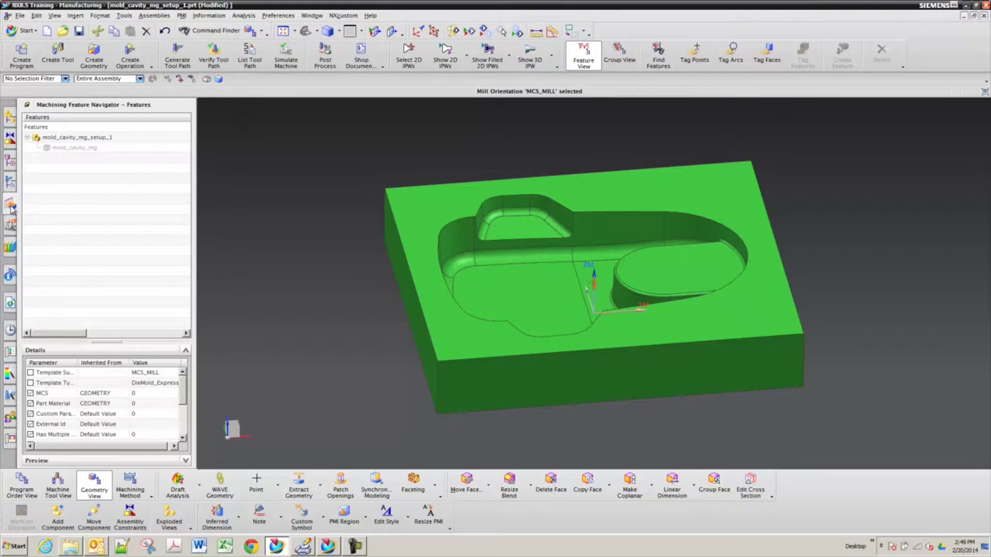
{"action": "left_click", "coordinate": [10, 181]}
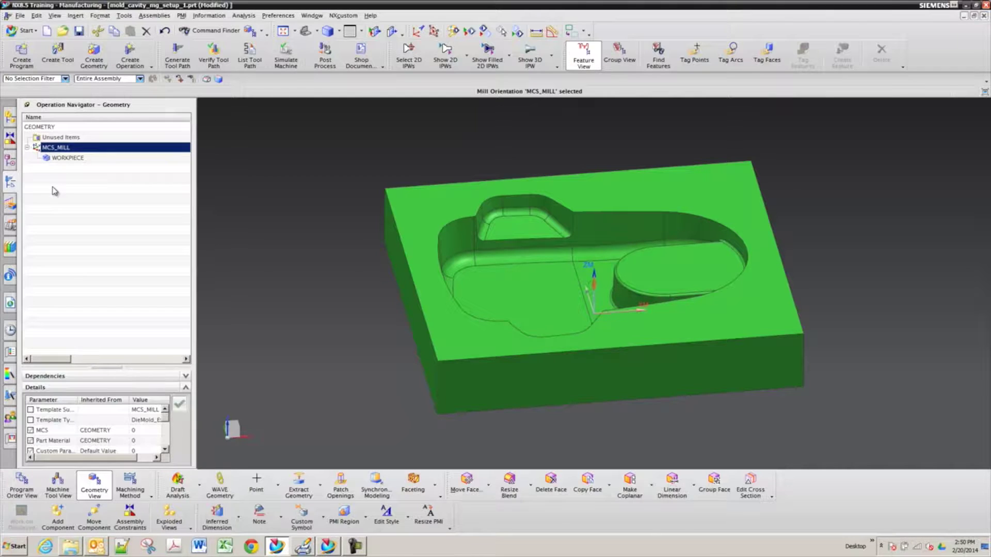
{"action": "left_click", "coordinate": [11, 118]}
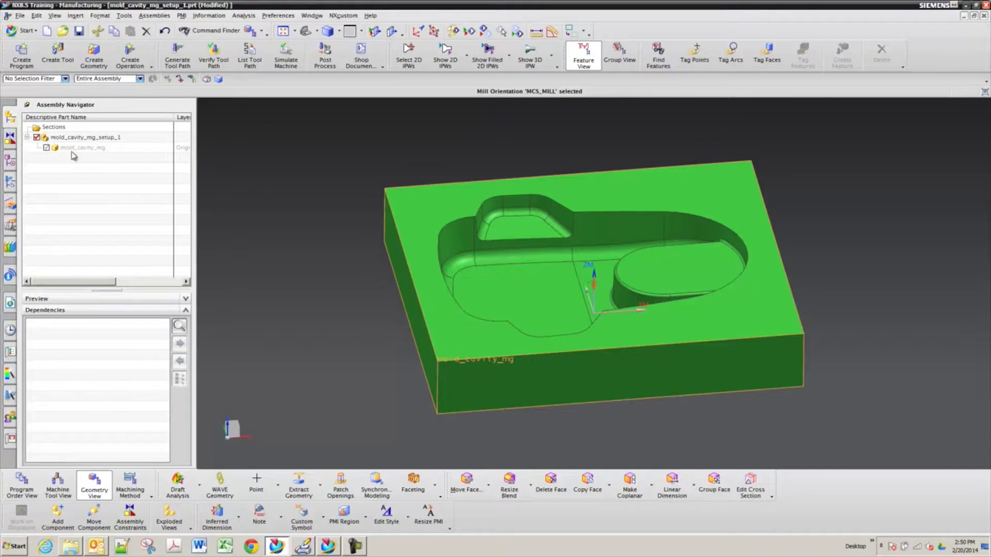
{"action": "left_click", "coordinate": [10, 182]}
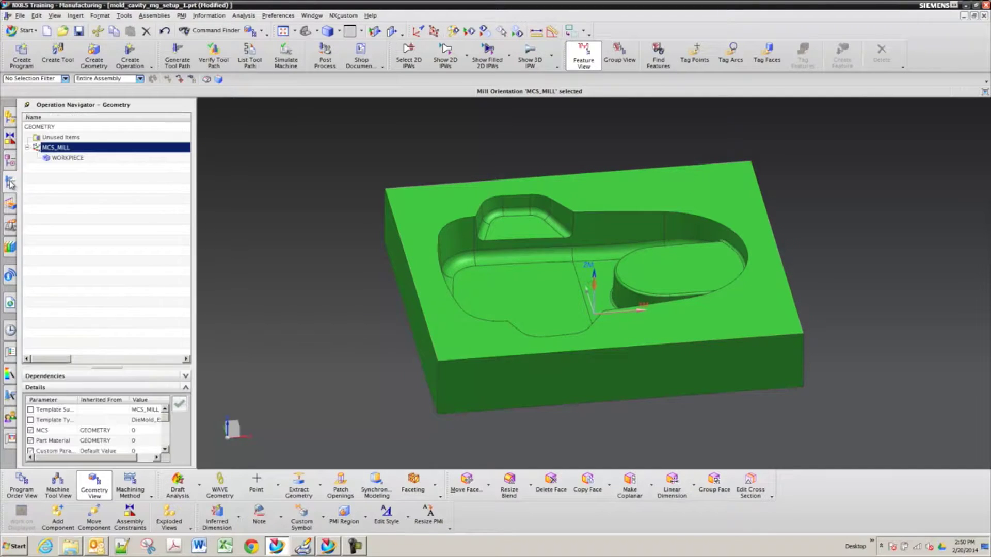
- Select the WORKPIECE geometry group, and highlight Linked Body (1) in the setup part's model history
{"action": "left_click", "coordinate": [61, 159]}
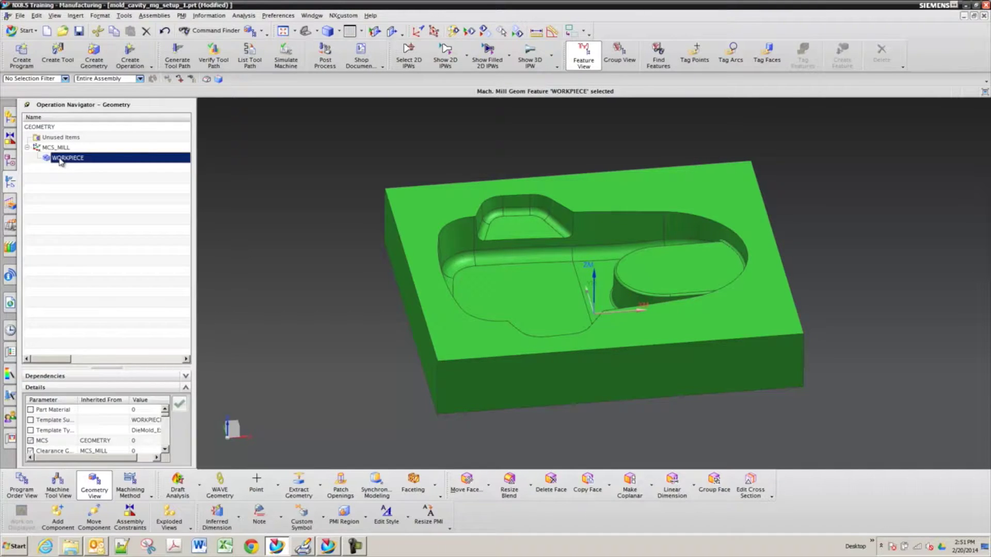
{"action": "left_click", "coordinate": [11, 161]}
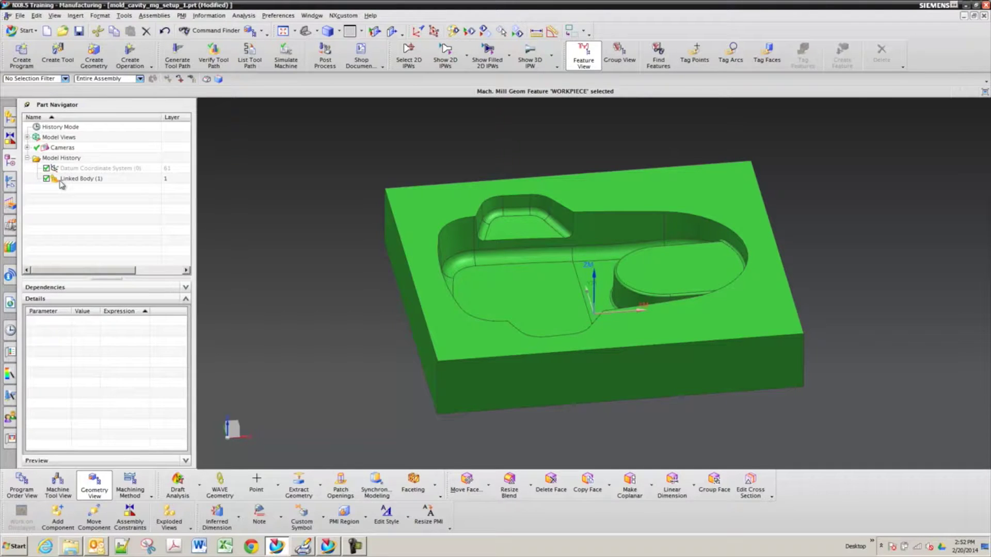
{"action": "left_click", "coordinate": [60, 181]}
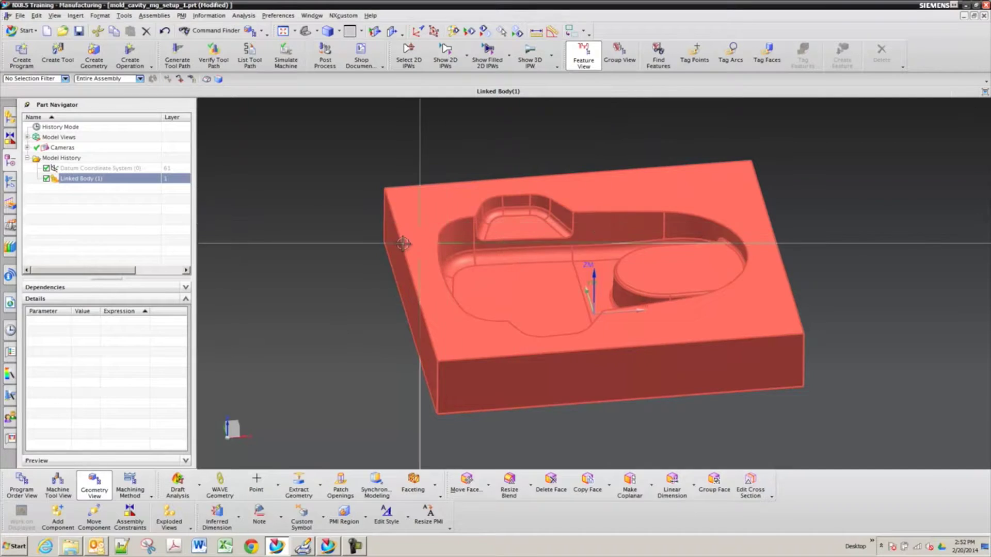
- Examine the WAVE Geometry Linker settings of Linked Body (1), close them unchanged, and return to the assembly structure
{"action": "left_click", "coordinate": [604, 214]}
{"action": "left_click", "coordinate": [10, 137]}
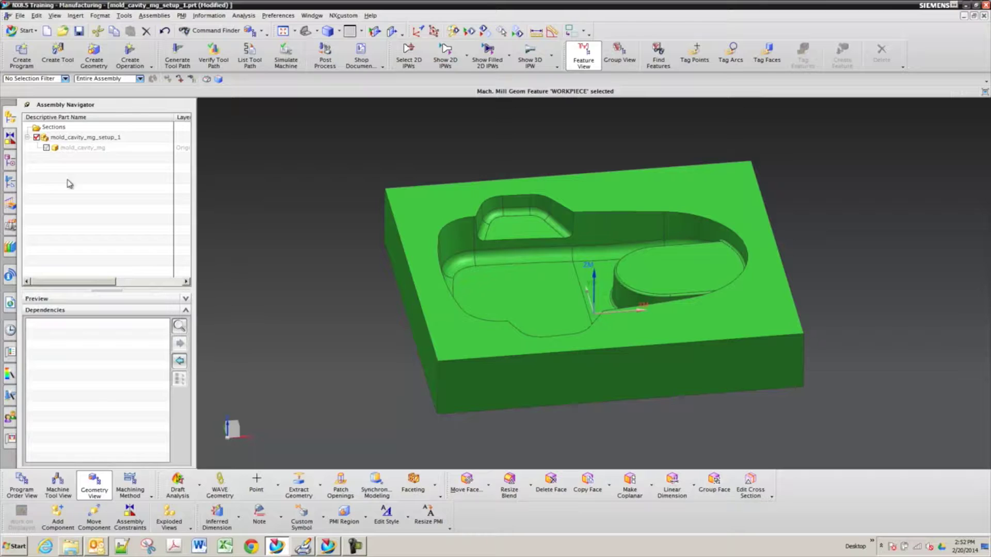
{"action": "left_click", "coordinate": [10, 164]}
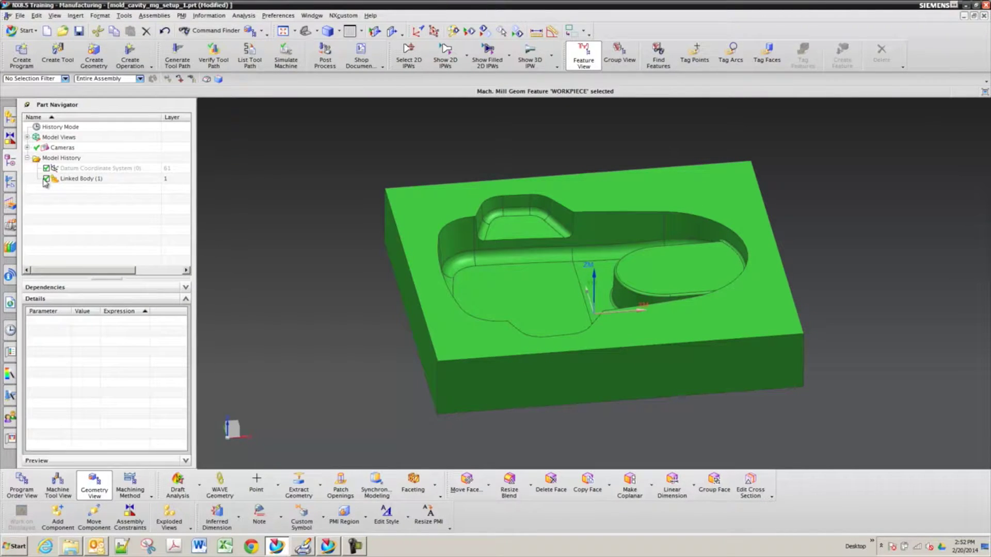
{"action": "right_click", "coordinate": [66, 179]}
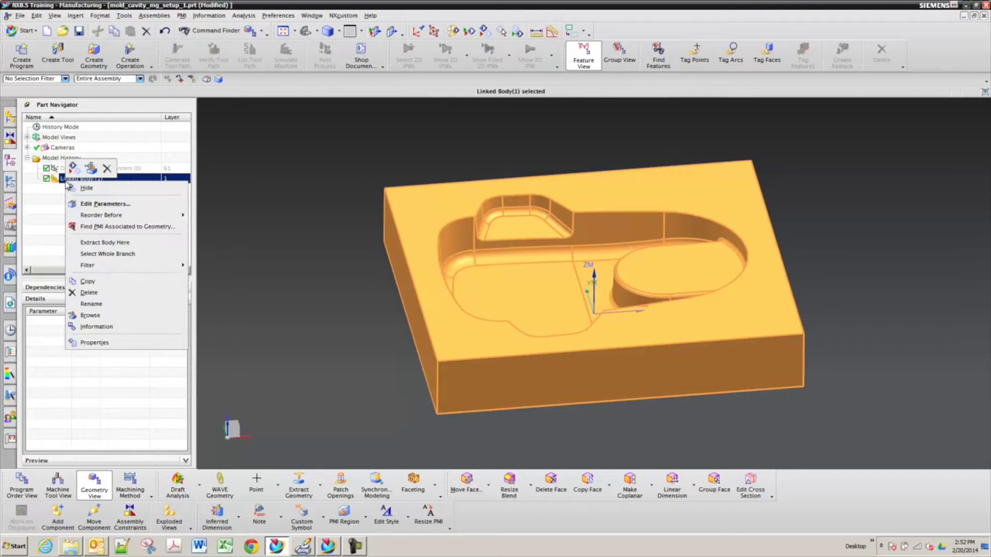
{"action": "left_click", "coordinate": [90, 204]}
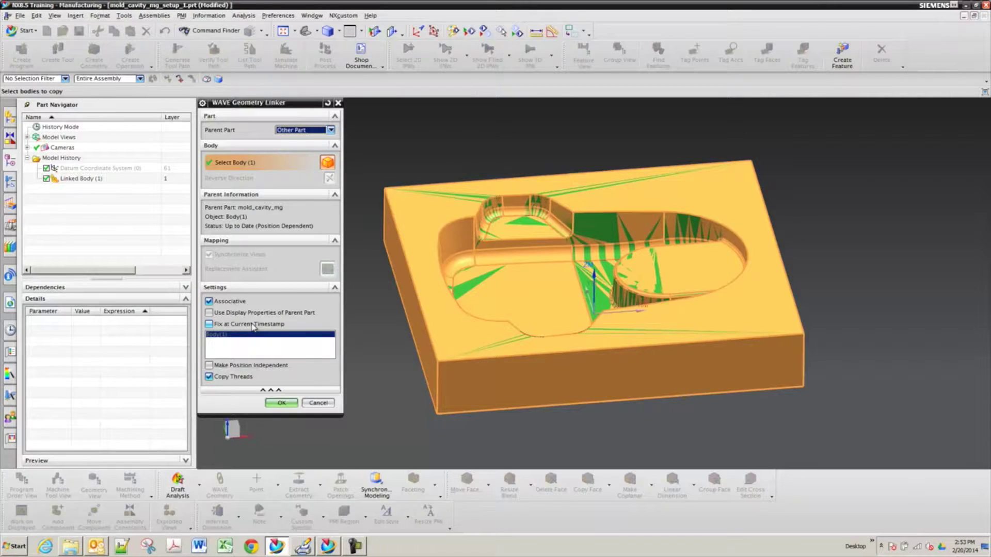
{"action": "left_click", "coordinate": [318, 403]}
{"action": "left_click", "coordinate": [77, 178]}
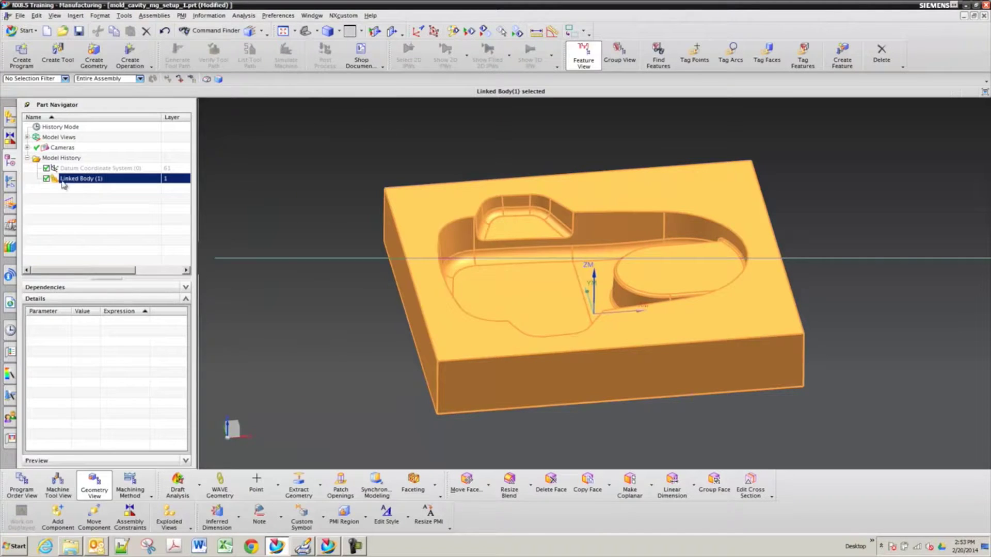
{"action": "left_click", "coordinate": [11, 117]}
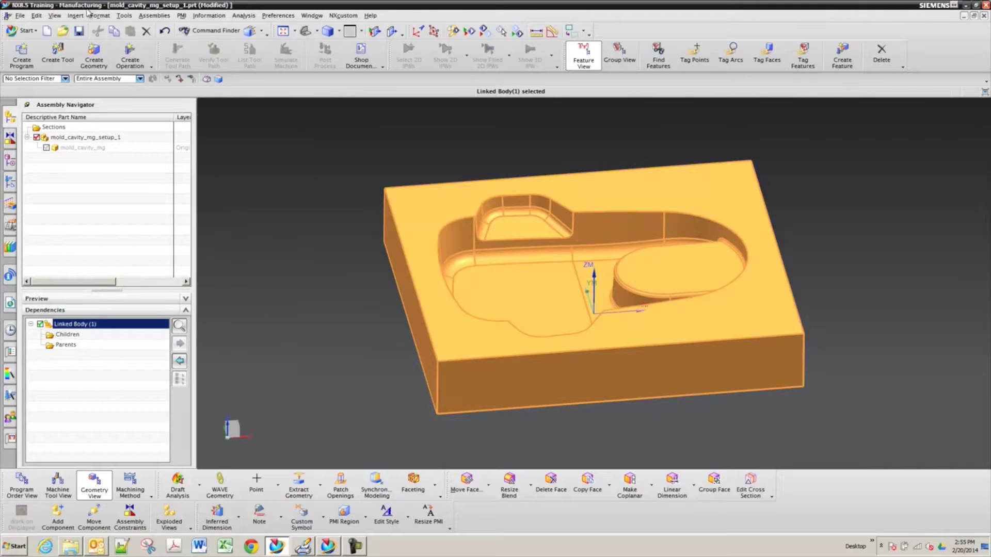
- Try creating a new blank part from the default Model template and switch it to the Modeling application
{"action": "left_click", "coordinate": [63, 32]}
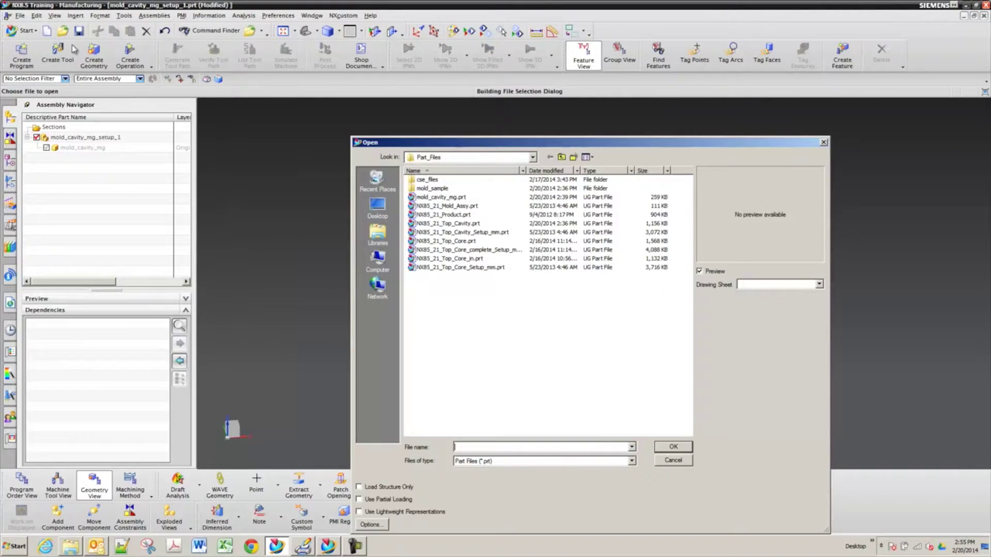
{"action": "left_click", "coordinate": [662, 457]}
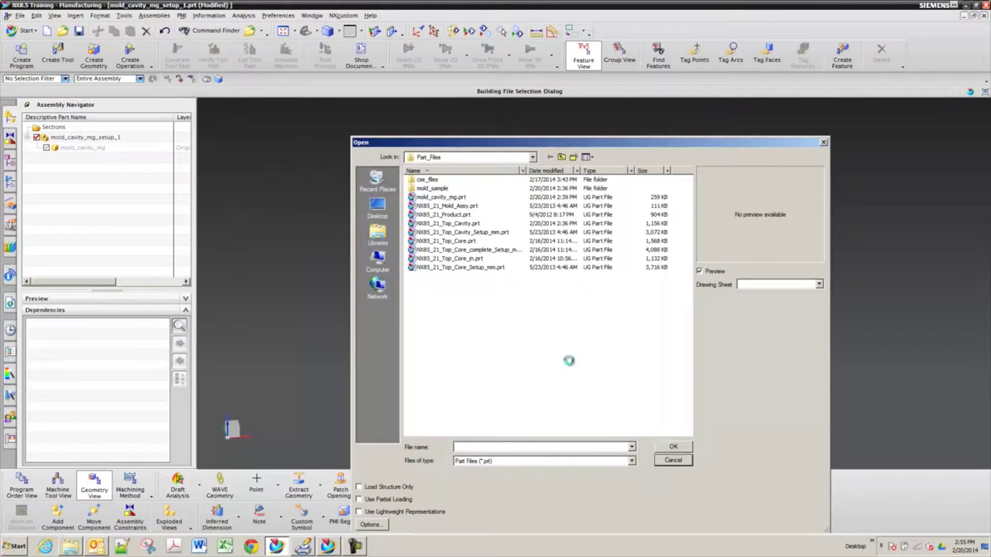
{"action": "left_click", "coordinate": [47, 31]}
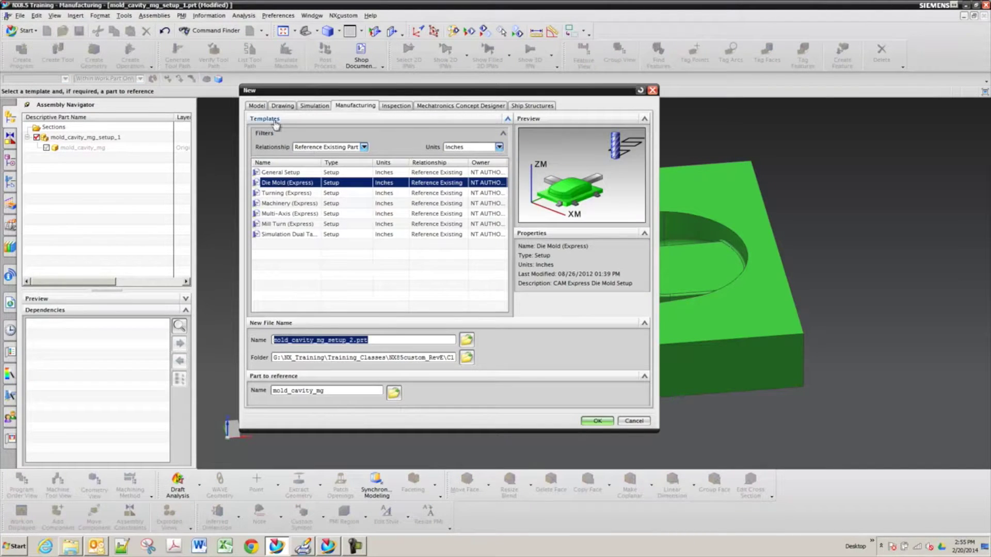
{"action": "left_click", "coordinate": [257, 105]}
{"action": "left_click", "coordinate": [597, 421]}
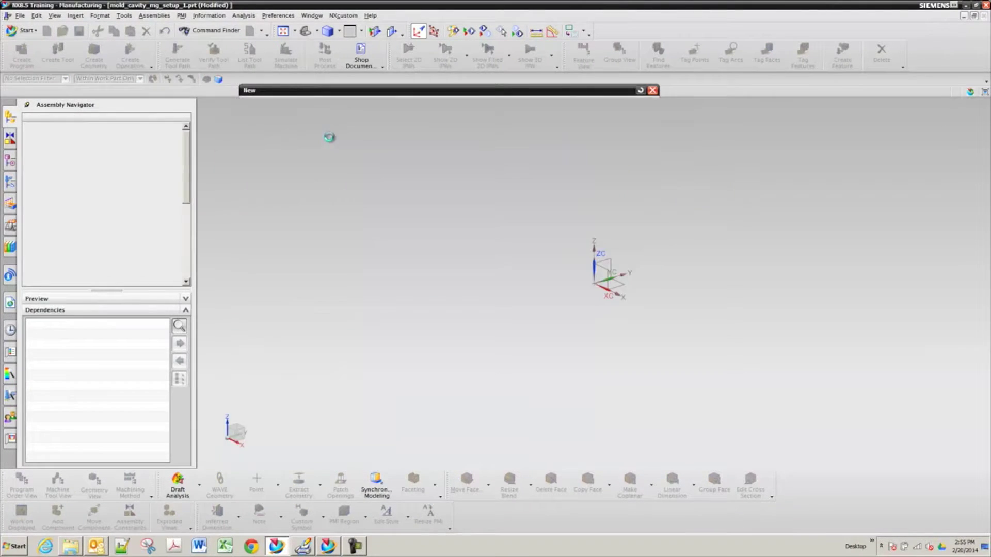
{"action": "left_click", "coordinate": [318, 432]}
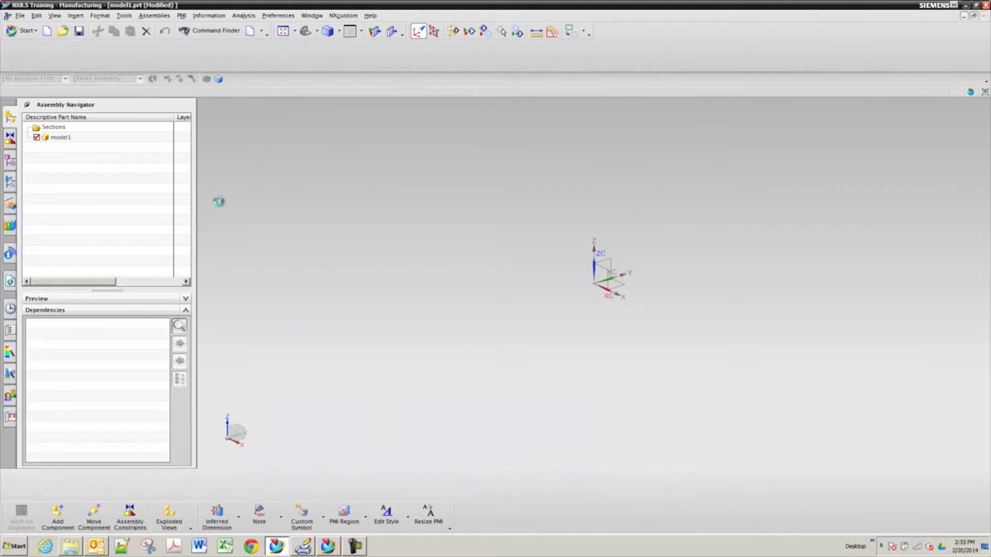
{"action": "key", "text": "ctrl+m"}
{"action": "left_click", "coordinate": [21, 16]}
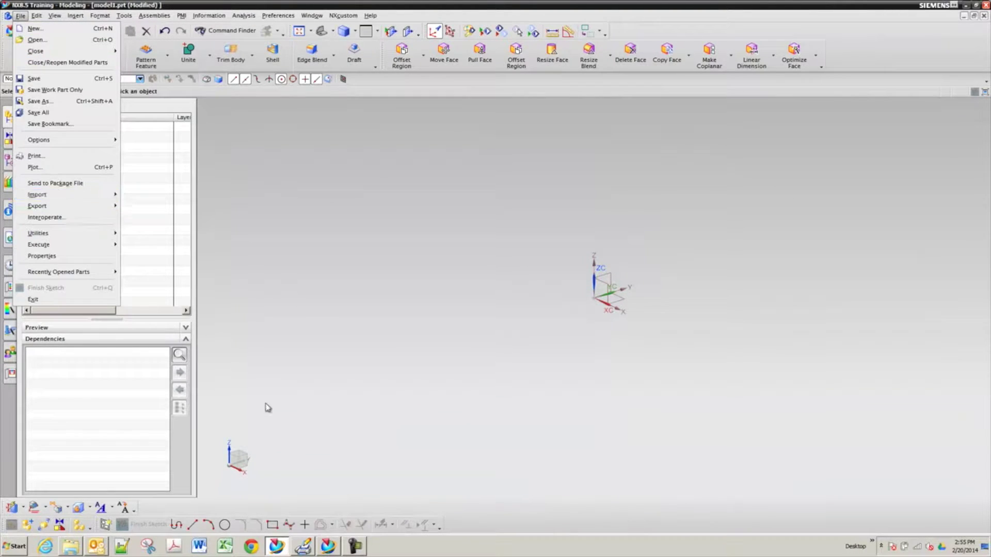
{"action": "left_click", "coordinate": [355, 546]}
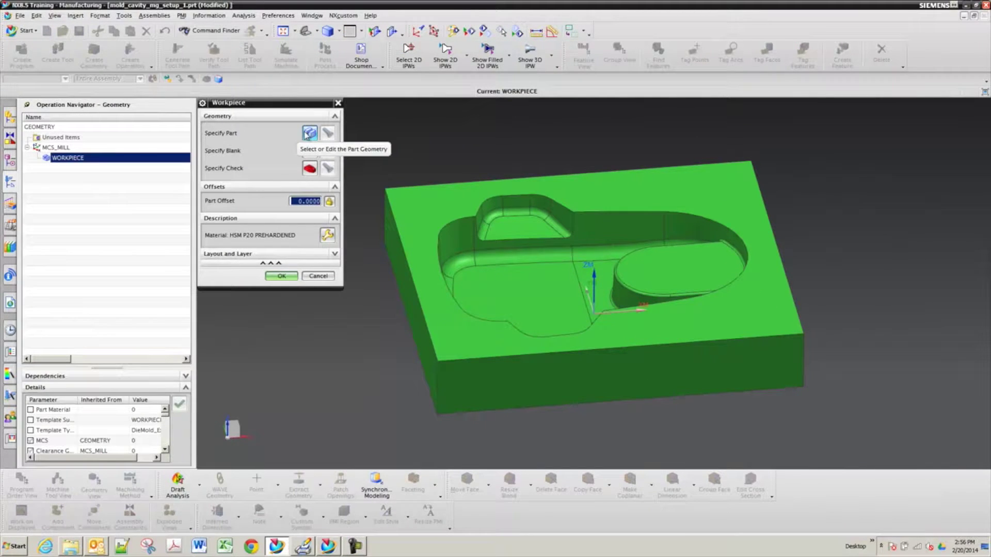
{"action": "left_click", "coordinate": [310, 133]}
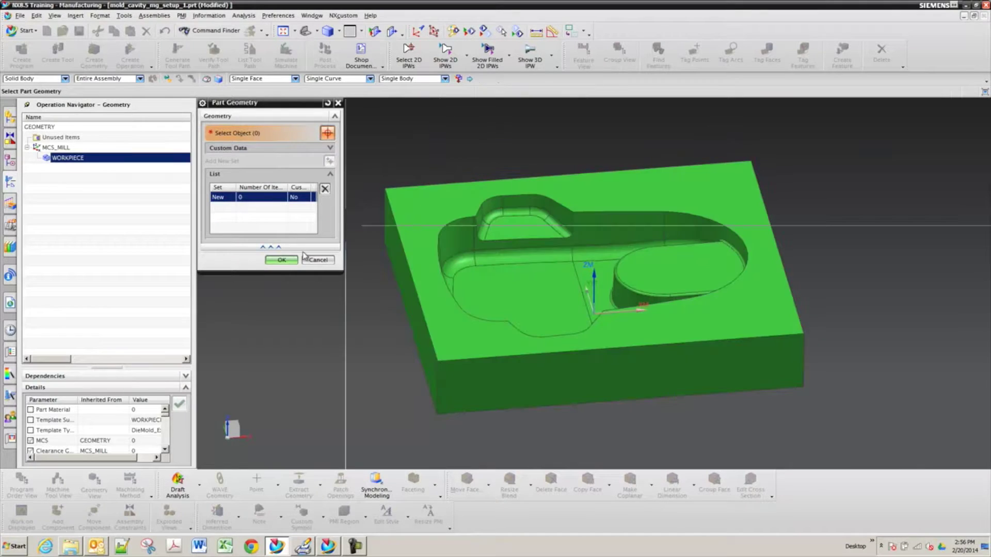
{"action": "left_click", "coordinate": [284, 260]}
{"action": "left_click", "coordinate": [328, 279]}
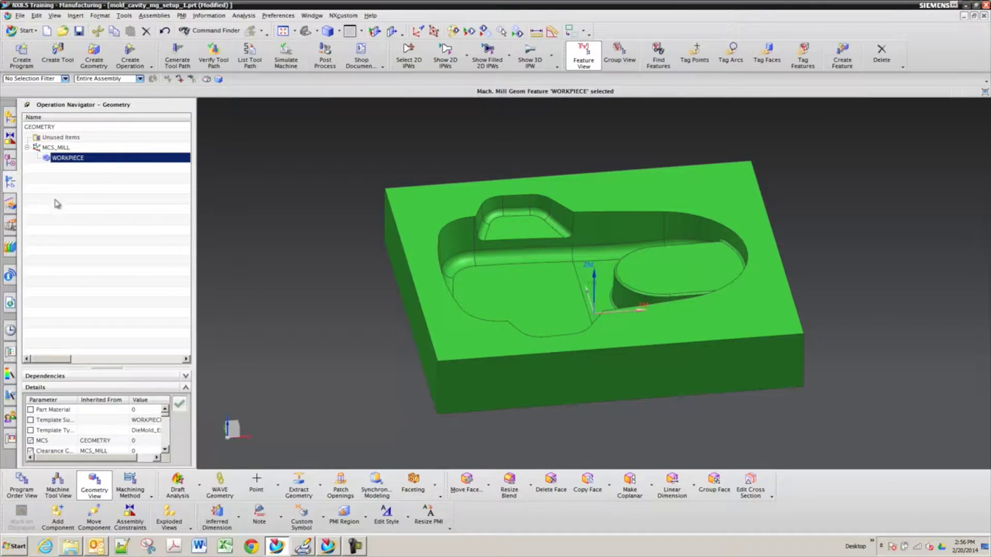
{"action": "right_click", "coordinate": [74, 189]}
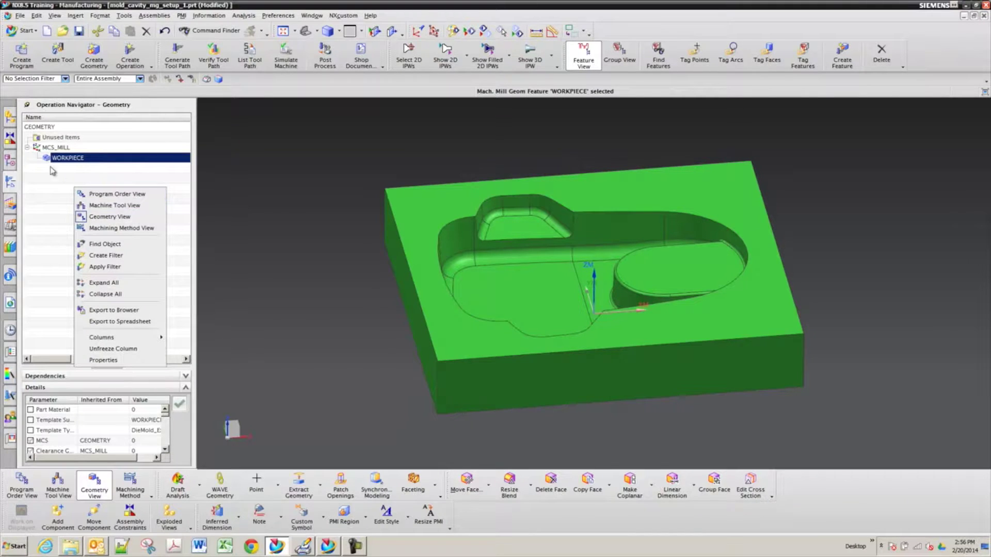
{"action": "left_click", "coordinate": [28, 148]}
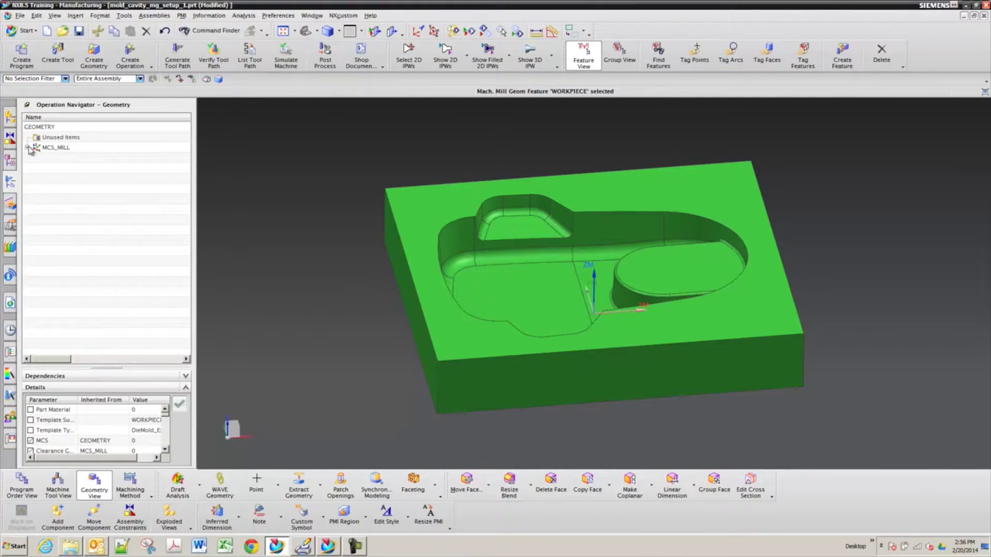
{"action": "left_click", "coordinate": [28, 148]}
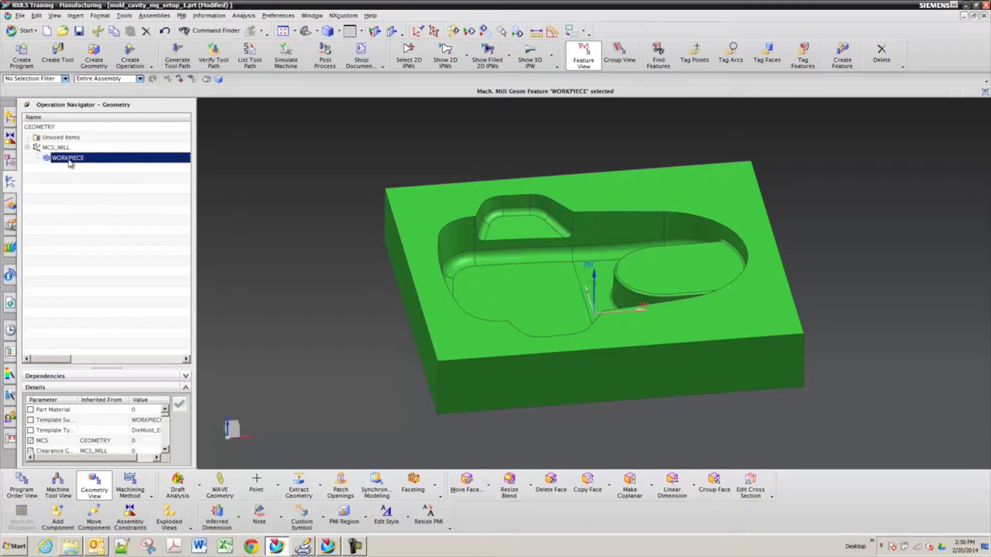
- Edit the WORKPIECE geometry group and specify the linked cavity body as its part geometry
{"action": "double_click", "coordinate": [69, 158]}
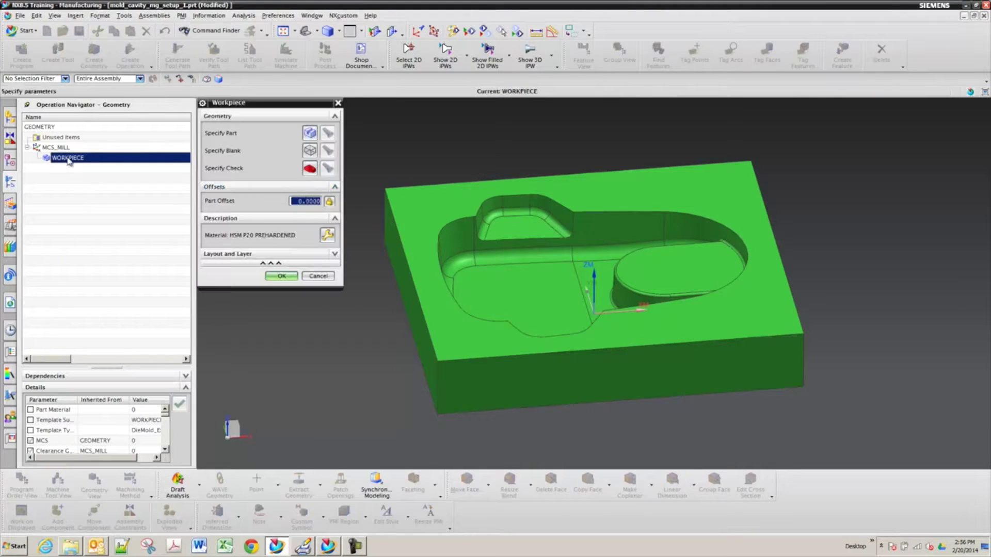
{"action": "left_click", "coordinate": [310, 134]}
{"action": "left_click", "coordinate": [412, 193]}
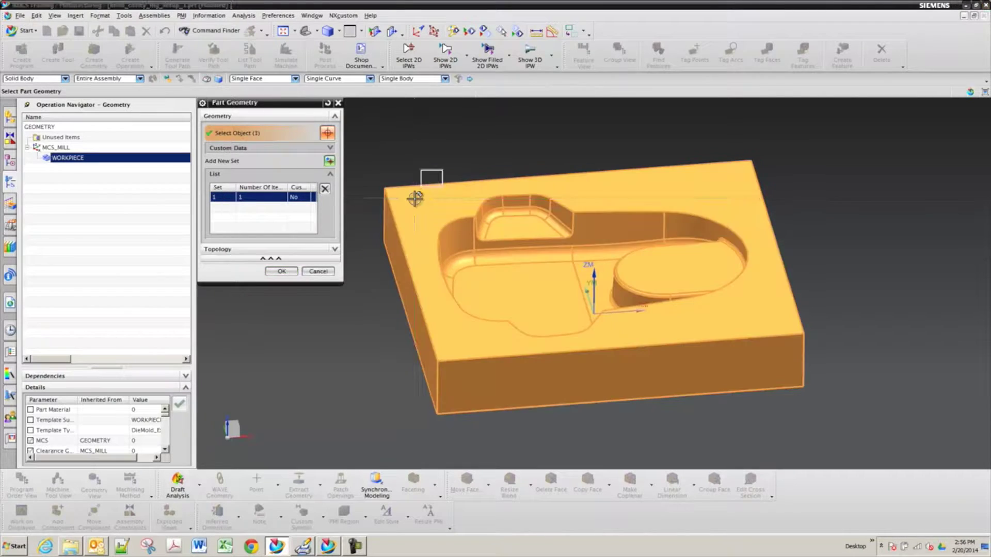
{"action": "left_click", "coordinate": [282, 271]}
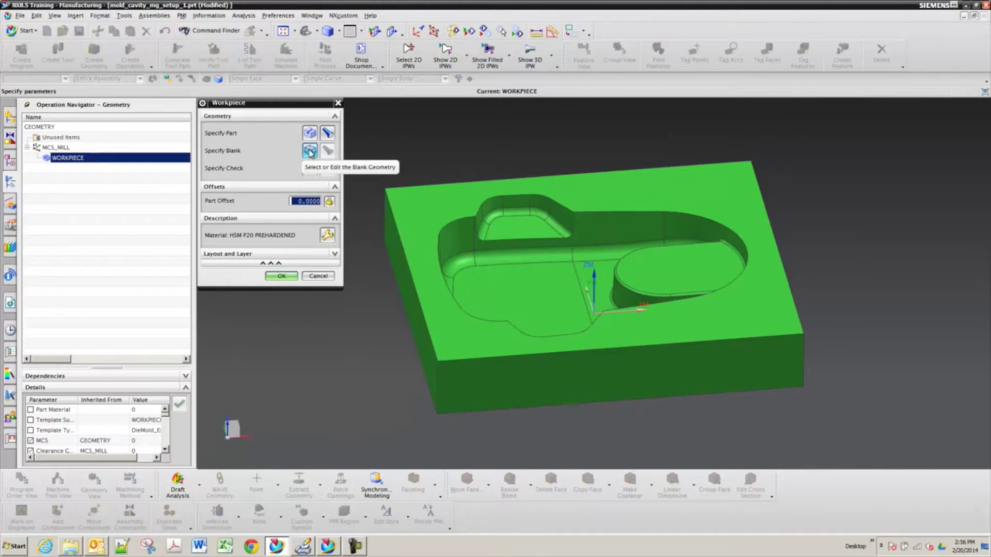
- Specify the workpiece blank as a Bounding Block around the cavity body
{"action": "left_click", "coordinate": [310, 151]}
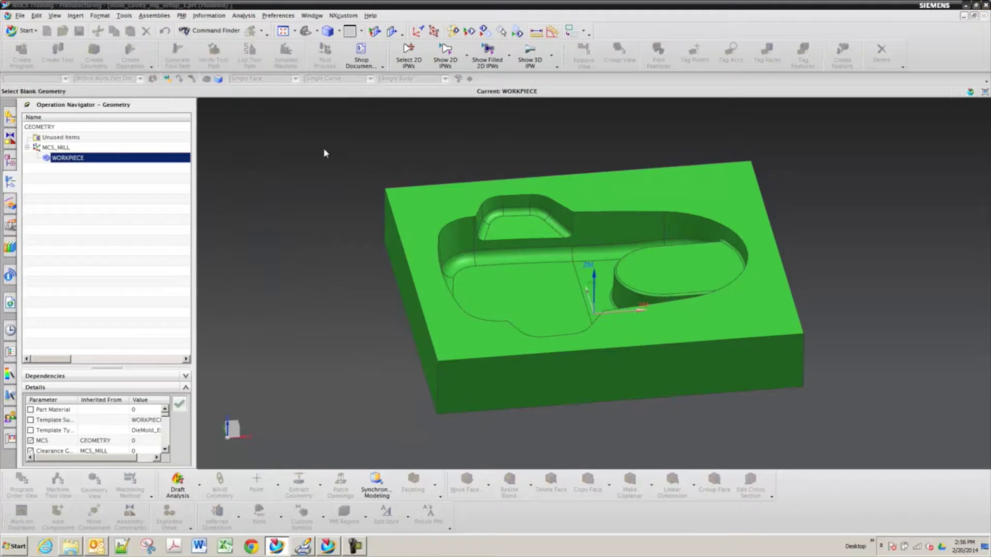
{"action": "left_click", "coordinate": [330, 132]}
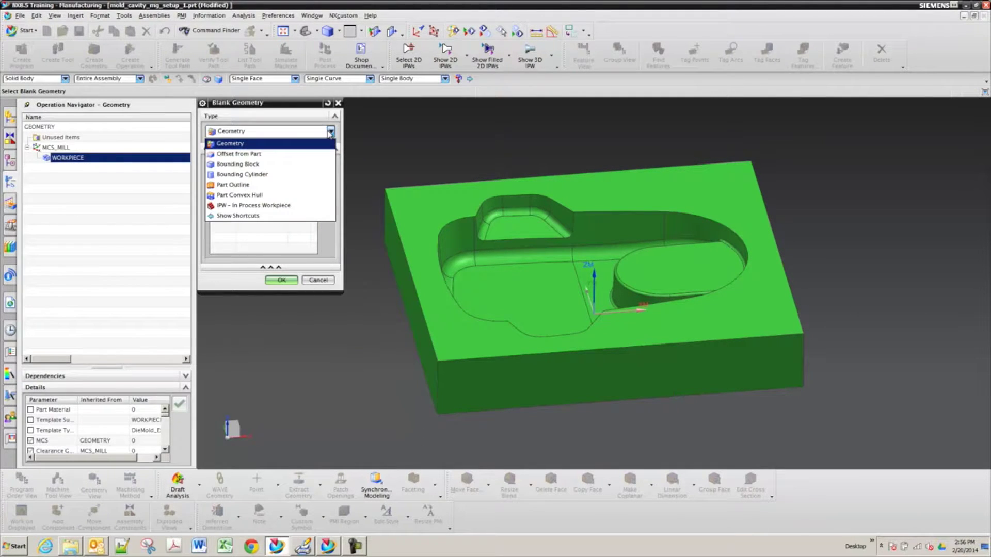
{"action": "left_click", "coordinate": [316, 165]}
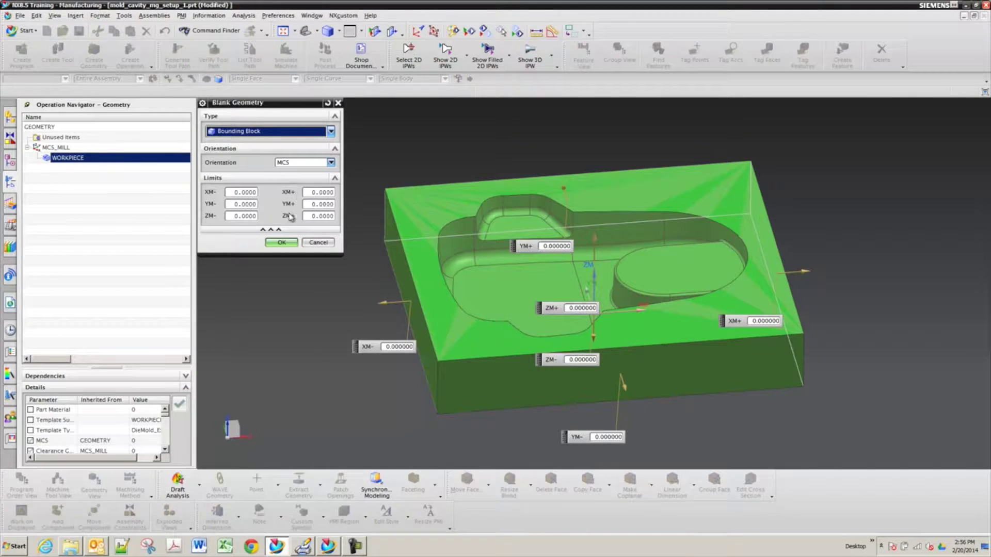
{"action": "left_click", "coordinate": [281, 243]}
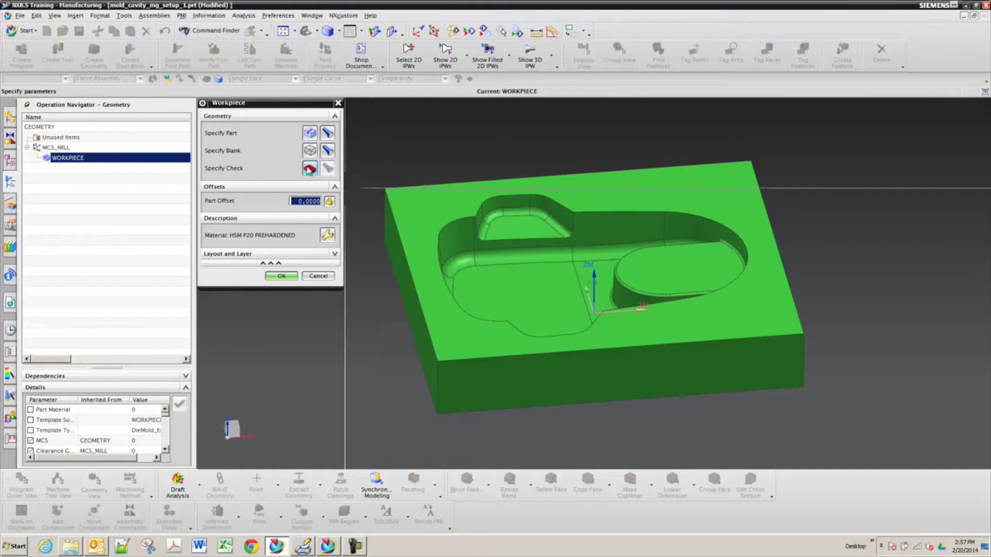
- Set the bounding block's ZM+ limit to .015 and accept the blank and workpiece definitions
{"action": "left_click", "coordinate": [310, 150]}
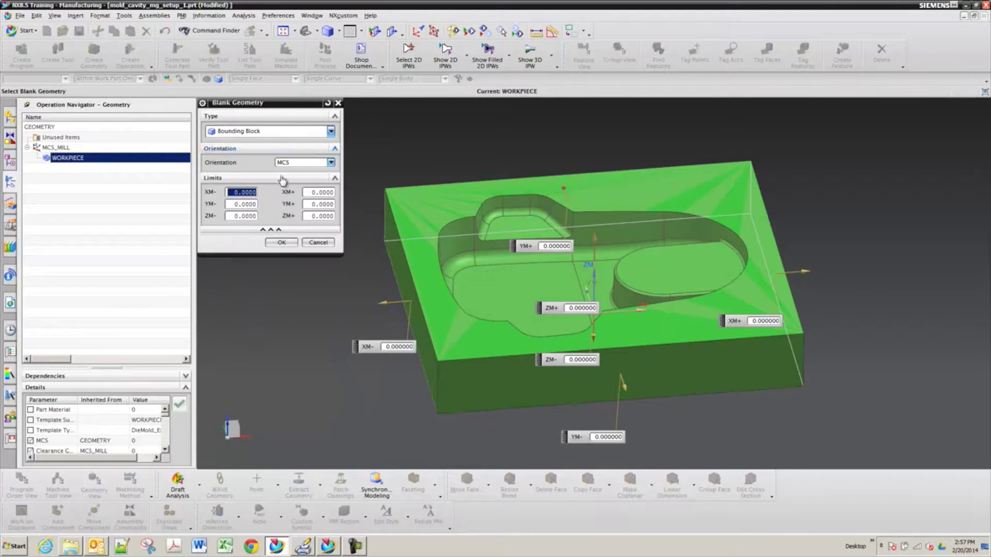
{"action": "double_click", "coordinate": [320, 216]}
{"action": "type", "text": ".015"}
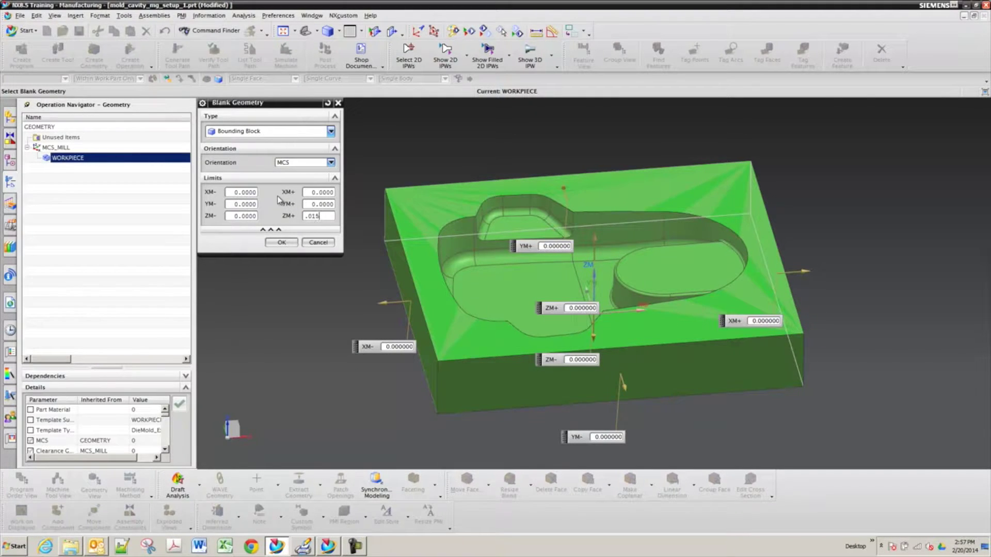
{"action": "key", "text": "Return"}
{"action": "left_click", "coordinate": [279, 242]}
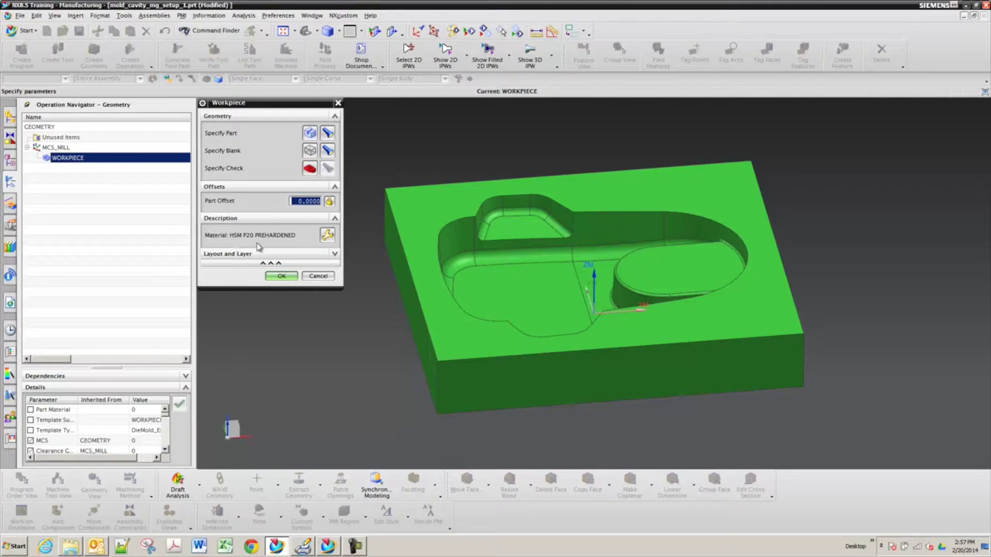
{"action": "left_click", "coordinate": [289, 280]}
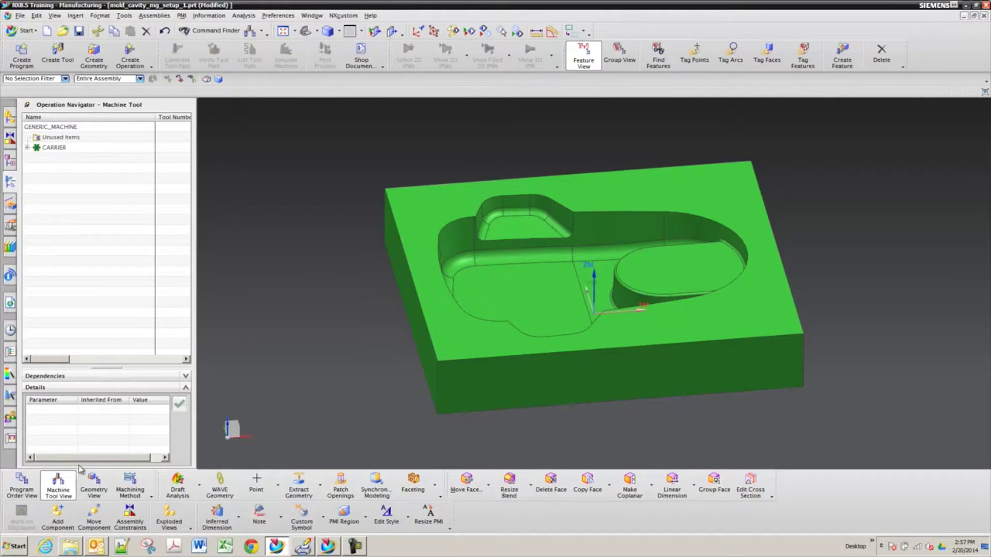
- In the Machining Method view, delete the MILL_METHOD, MILL_ROUGH, MILL_SEMI_FINISH and MILL_FINISH methods
{"action": "left_click", "coordinate": [130, 486]}
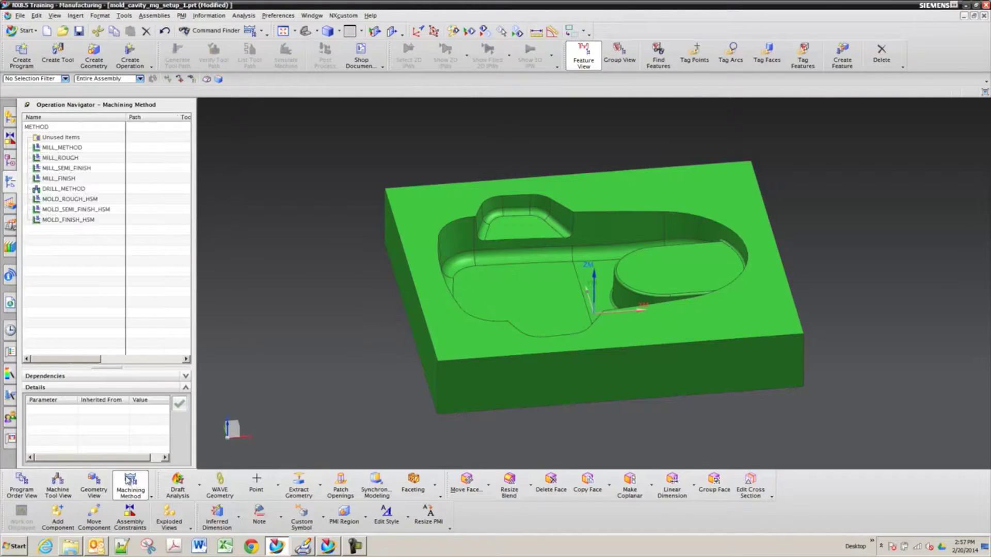
{"action": "left_click", "coordinate": [62, 169]}
{"action": "left_click", "coordinate": [62, 148], "text": "shift"}
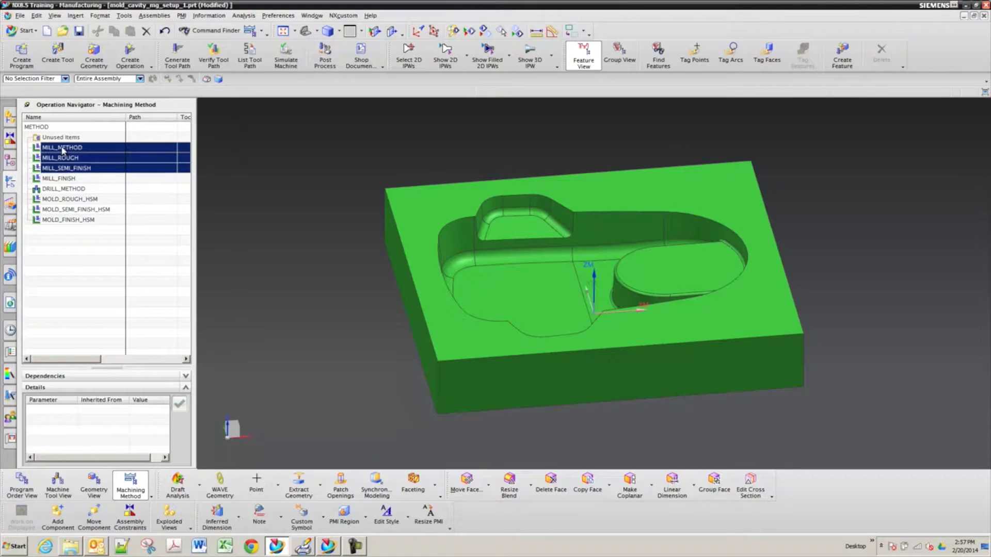
{"action": "right_click", "coordinate": [61, 148]}
{"action": "left_click", "coordinate": [97, 187]}
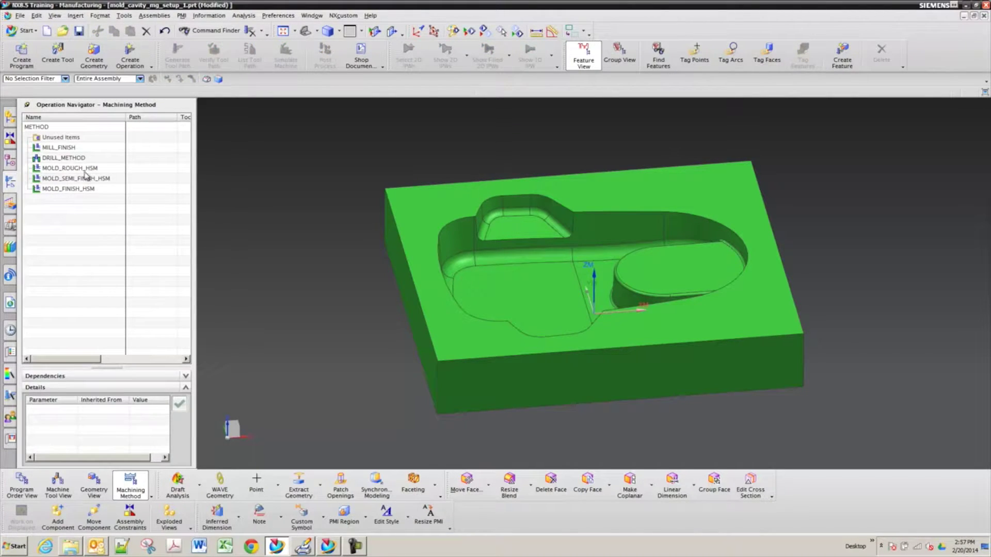
{"action": "right_click", "coordinate": [70, 151]}
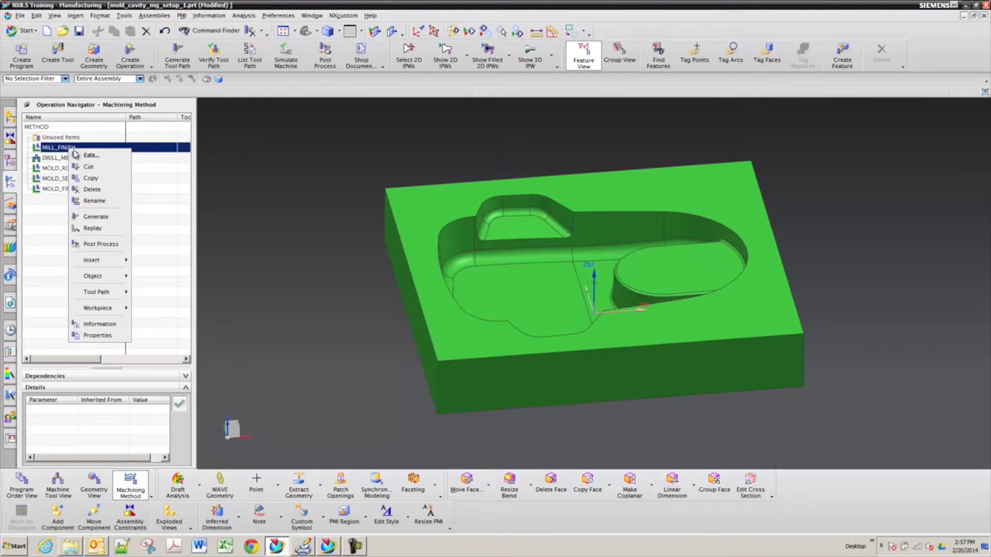
{"action": "left_click", "coordinate": [101, 188]}
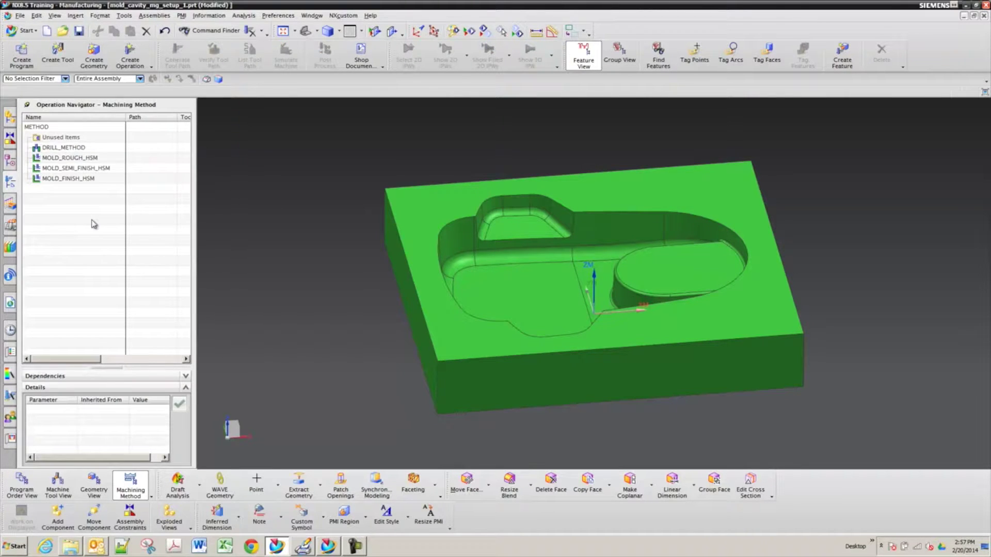
- Highlight the MOLD_ROUGH_HSM and MOLD_FINISH_HSM machining methods in turn
{"action": "left_click", "coordinate": [64, 159]}
{"action": "left_click", "coordinate": [63, 180]}
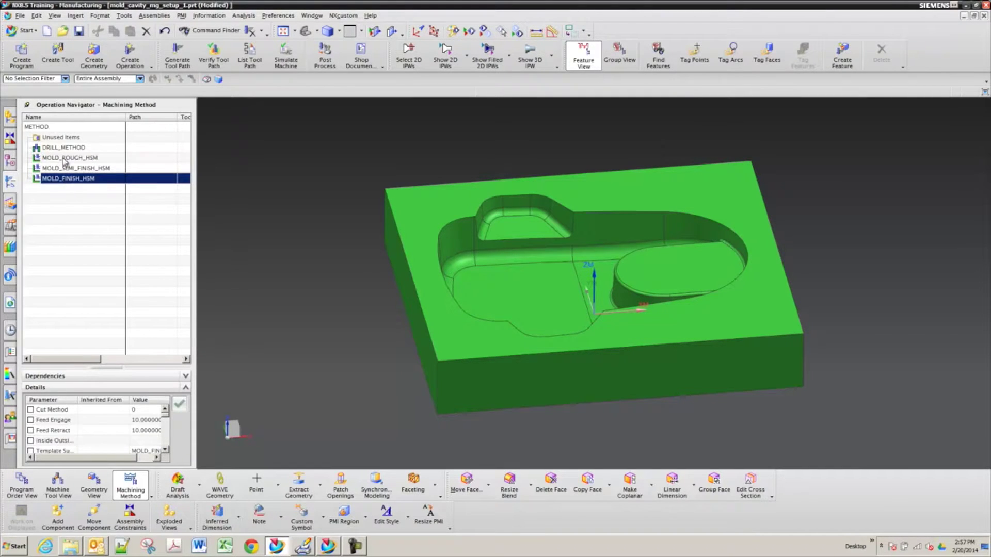
- Undo the deletion of the MILL_METHOD, MILL_ROUGH, MILL_SEMI_FINISH and MILL_FINISH machining methods
{"action": "left_click", "coordinate": [63, 159], "text": "shift"}
{"action": "left_click", "coordinate": [66, 199]}
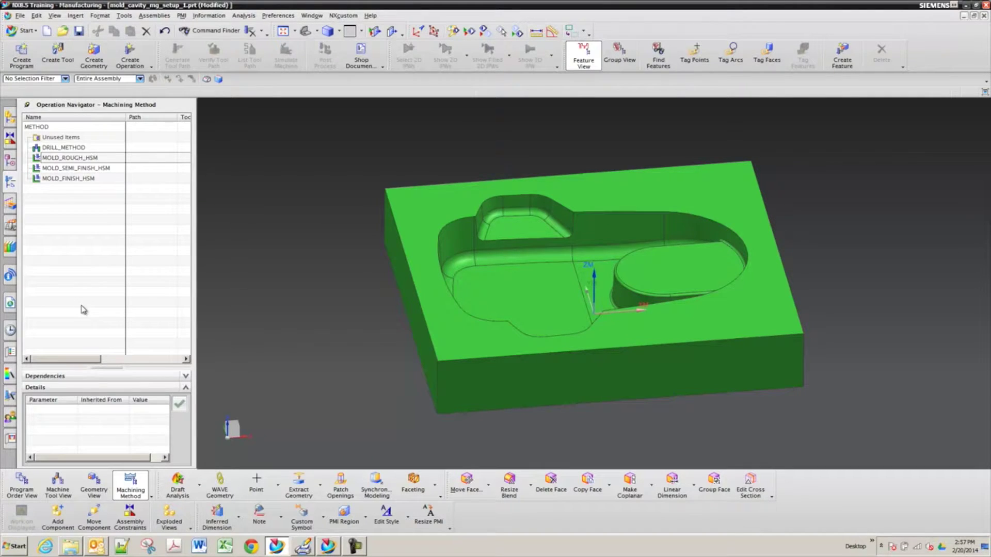
{"action": "key", "text": "ctrl+z"}
{"action": "key", "text": "ctrl+z"}
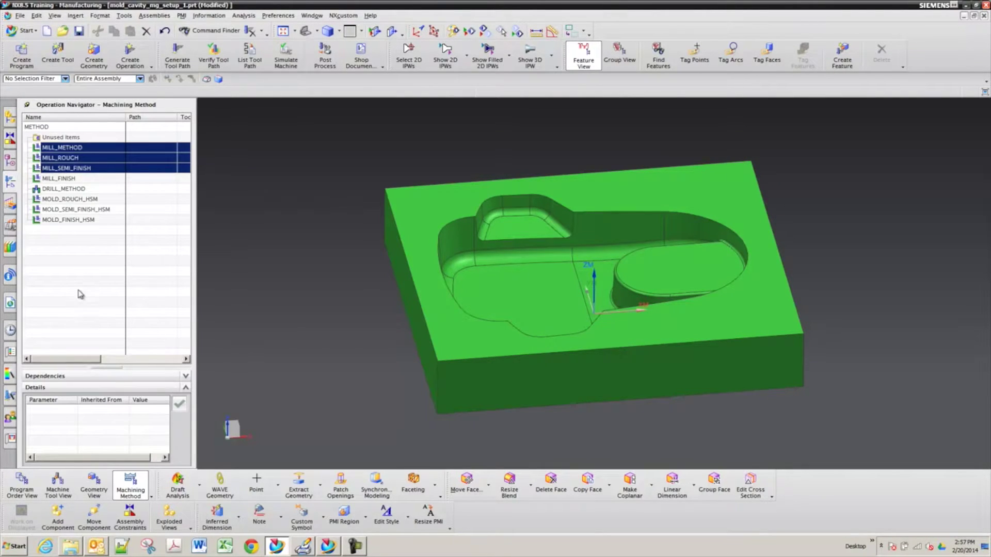
- Delete the four methods from MILL_METHOD through MILL_FINISH, keeping DRILL_METHOD and the MOLD HSM methods
{"action": "left_click", "coordinate": [78, 284]}
{"action": "left_click", "coordinate": [58, 178]}
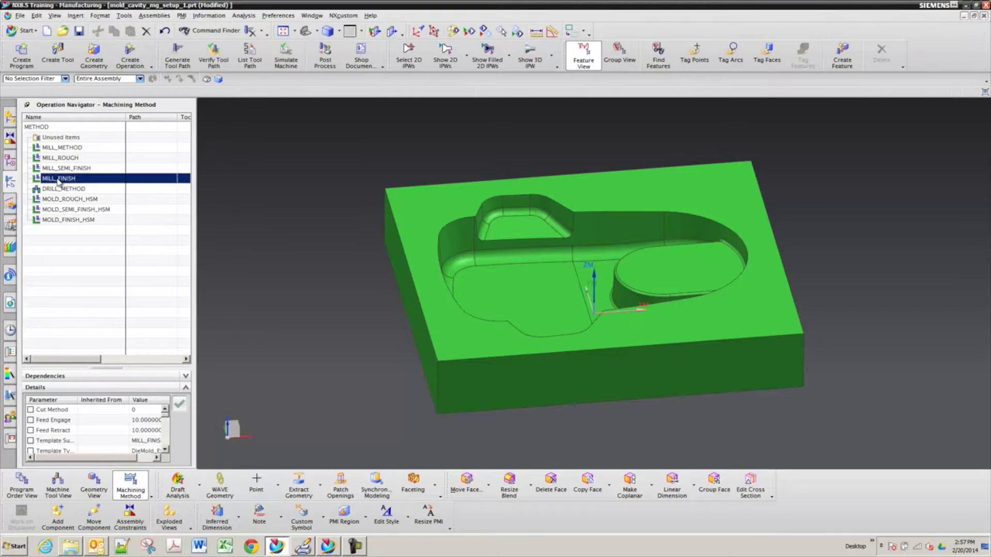
{"action": "left_click", "coordinate": [57, 149], "text": "shift"}
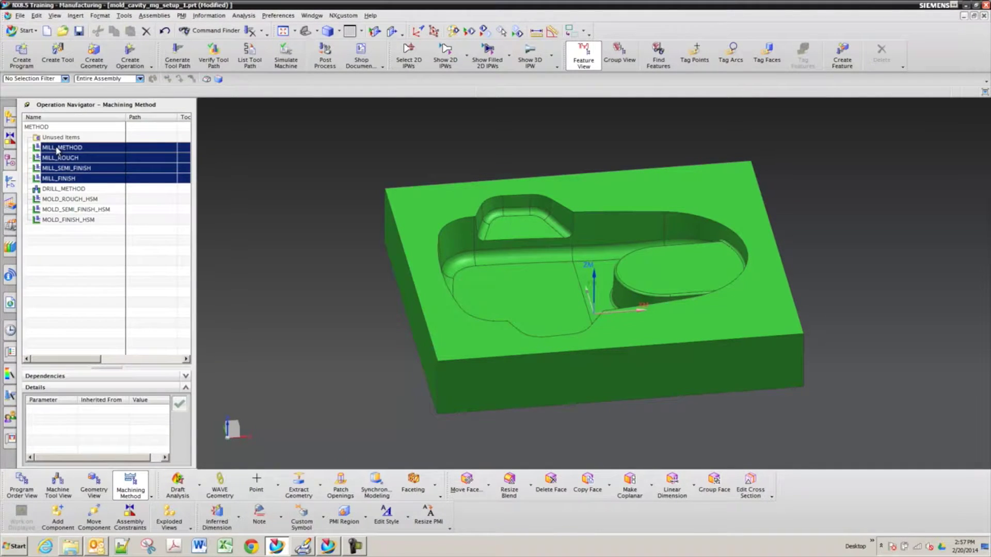
{"action": "right_click", "coordinate": [58, 149]}
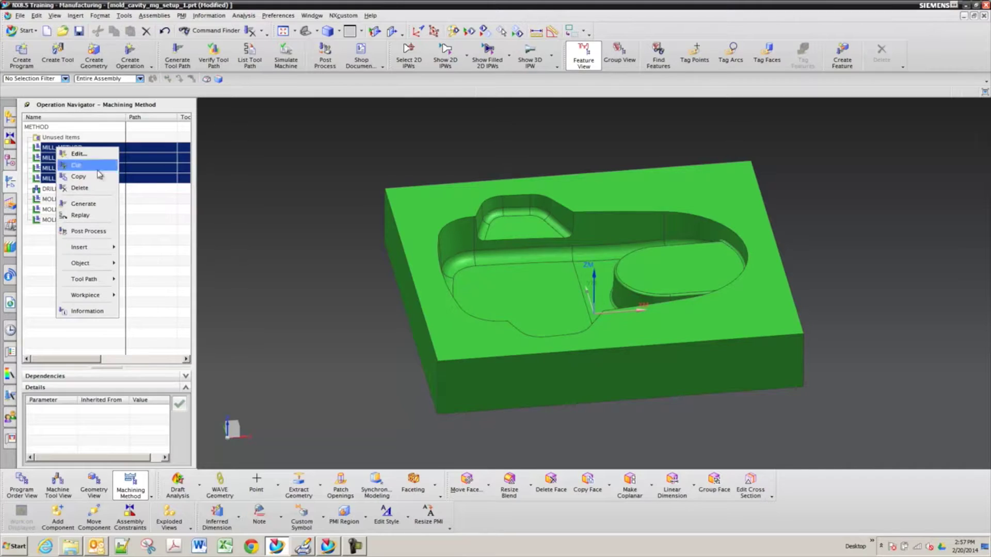
{"action": "left_click", "coordinate": [92, 190]}
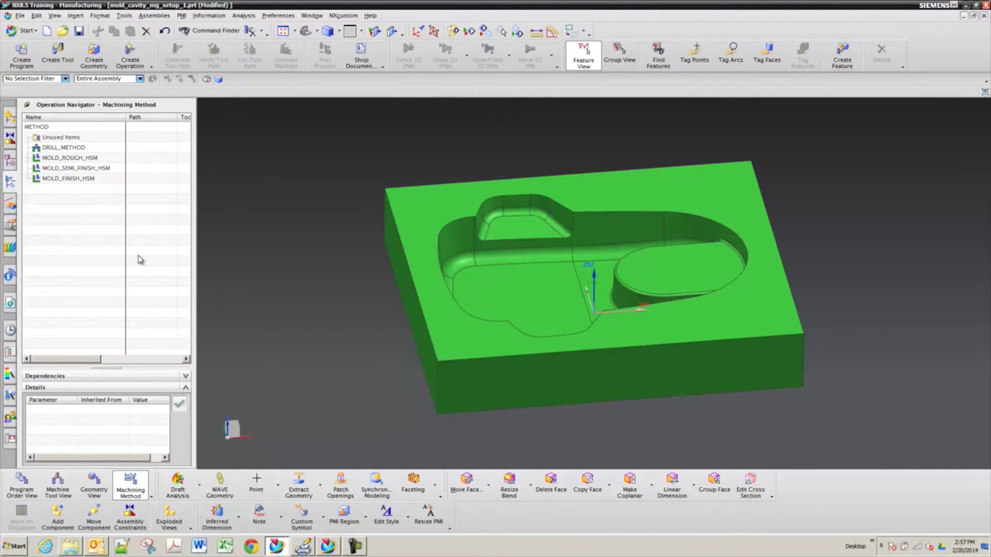
- Switch the Operation Navigator to the Geometry view and inspect the WORKPIECE under MCS_MILL
{"action": "left_click", "coordinate": [311, 16]}
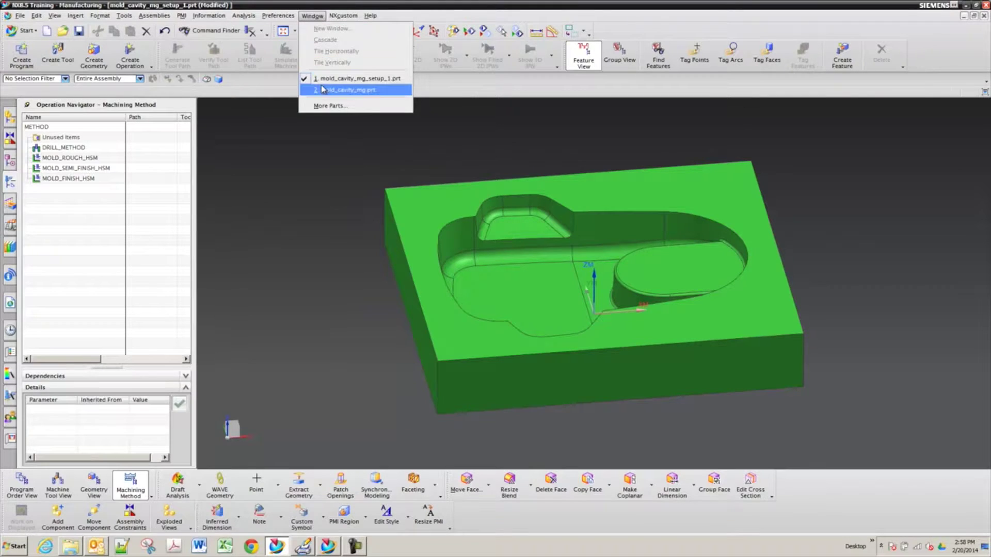
{"action": "left_click", "coordinate": [239, 233]}
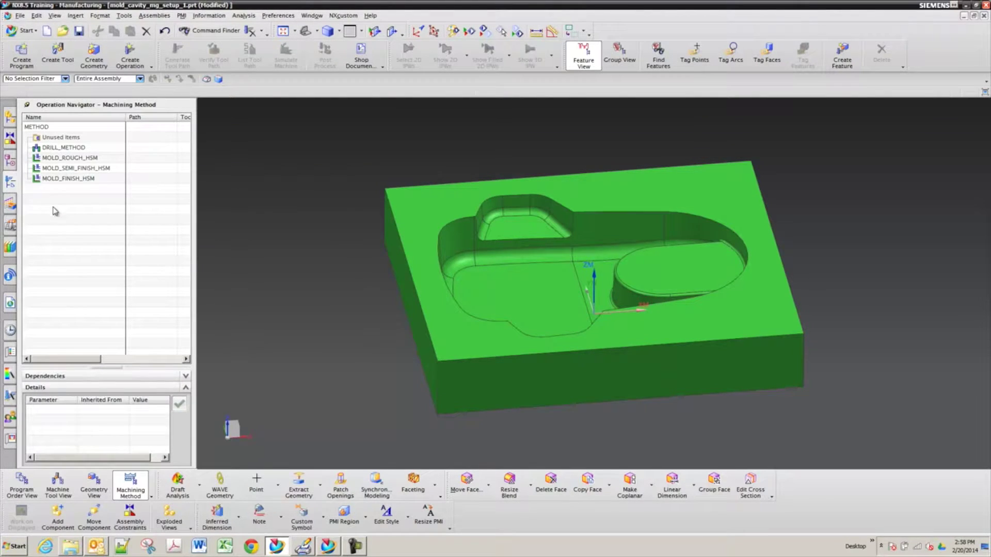
{"action": "left_click", "coordinate": [94, 485]}
{"action": "left_click", "coordinate": [68, 158]}
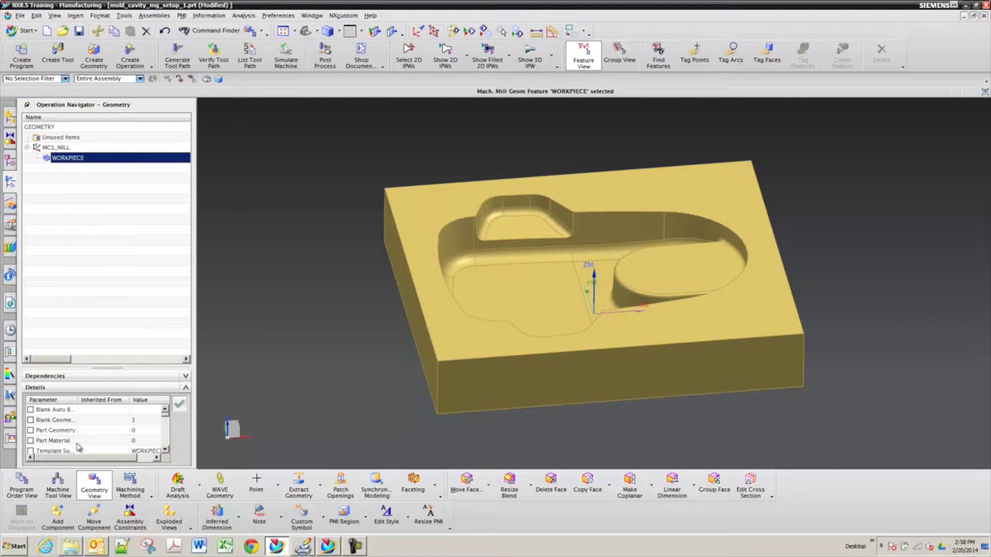
- In the Machine Tool view, begin a library tool retrieval for POCKET_01 with the Milling class End Mill (non indexable)
{"action": "left_click", "coordinate": [58, 487]}
{"action": "left_click", "coordinate": [28, 148]}
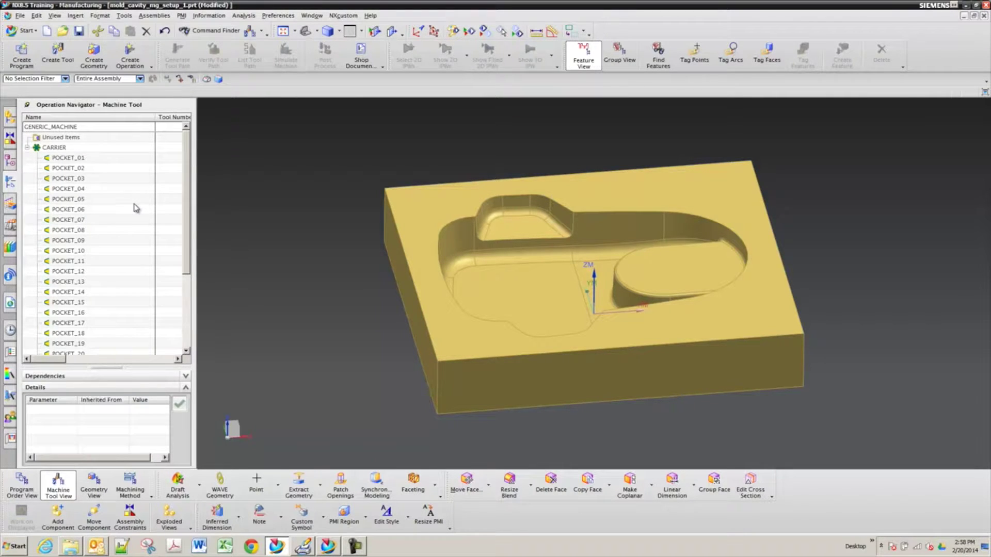
{"action": "right_click", "coordinate": [71, 158]}
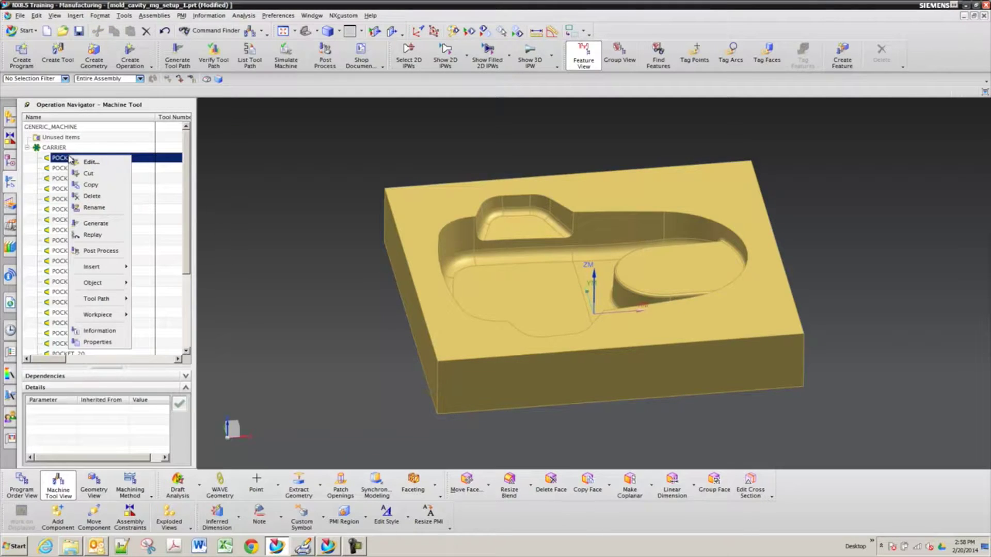
{"action": "mouse_move", "coordinate": [110, 267]}
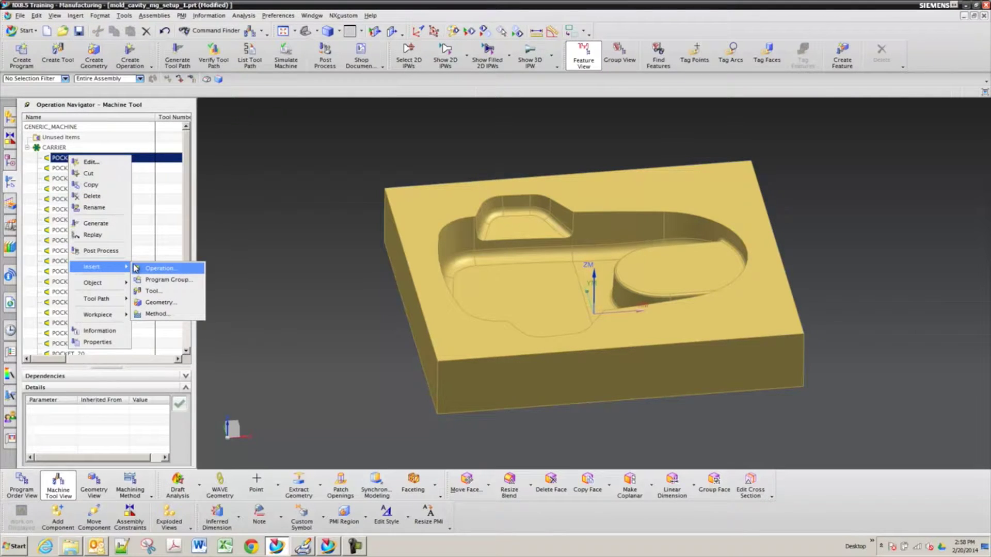
{"action": "left_click", "coordinate": [170, 292]}
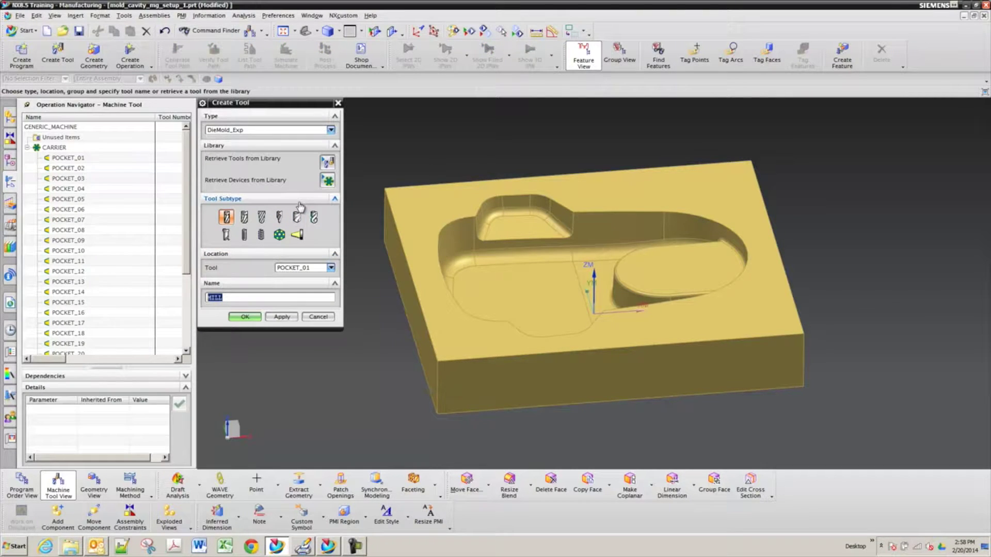
{"action": "left_click", "coordinate": [329, 163]}
{"action": "left_click", "coordinate": [210, 141]}
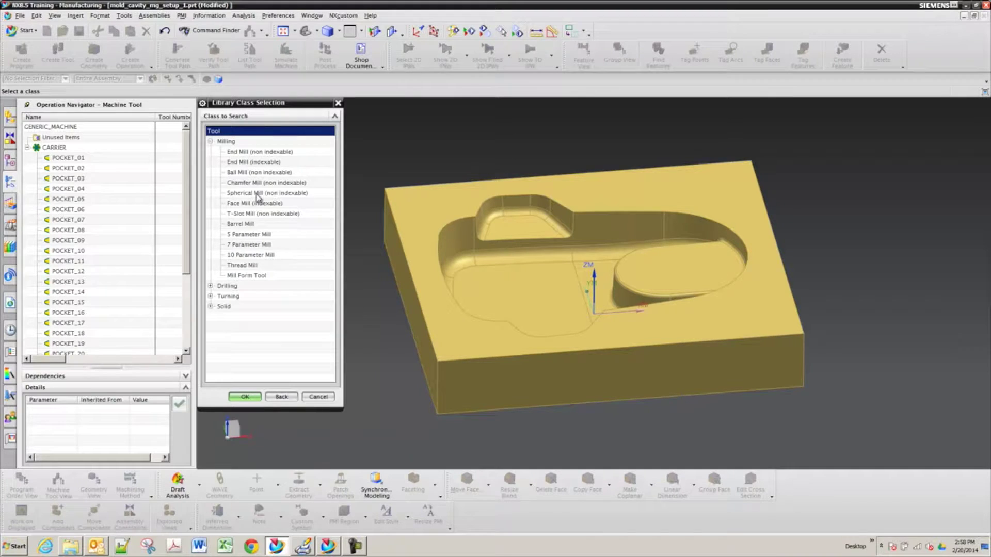
{"action": "left_click", "coordinate": [250, 152]}
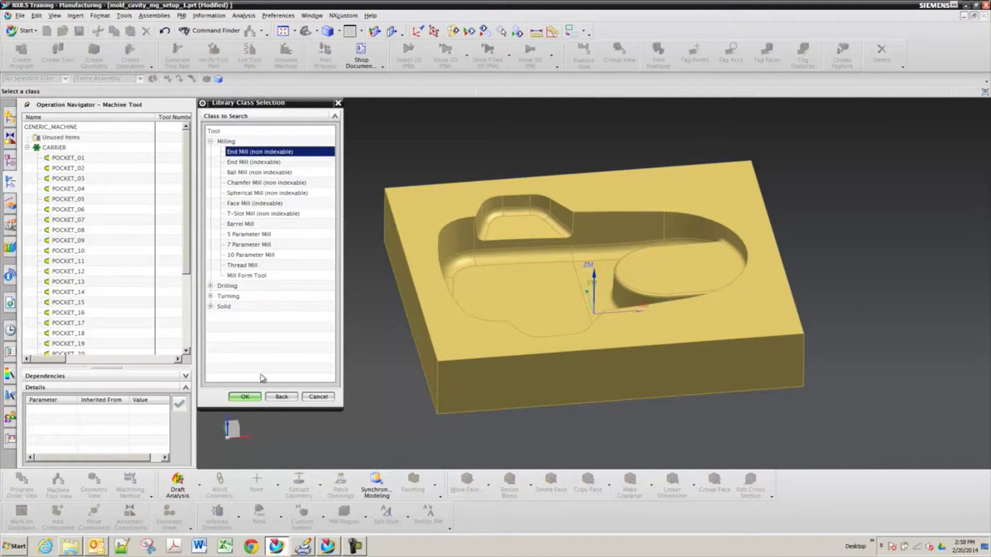
{"action": "left_click", "coordinate": [245, 396]}
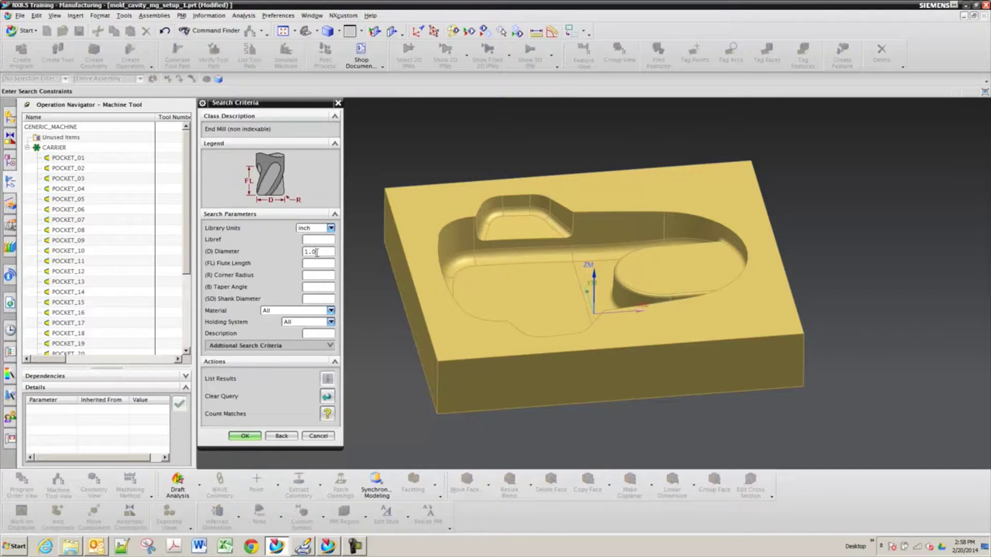
- Search for end mills of 1.0 inch diameter, retrieve ugti0201_068 with the 1.5 flute length, and finish tool creation
{"action": "left_click", "coordinate": [243, 436]}
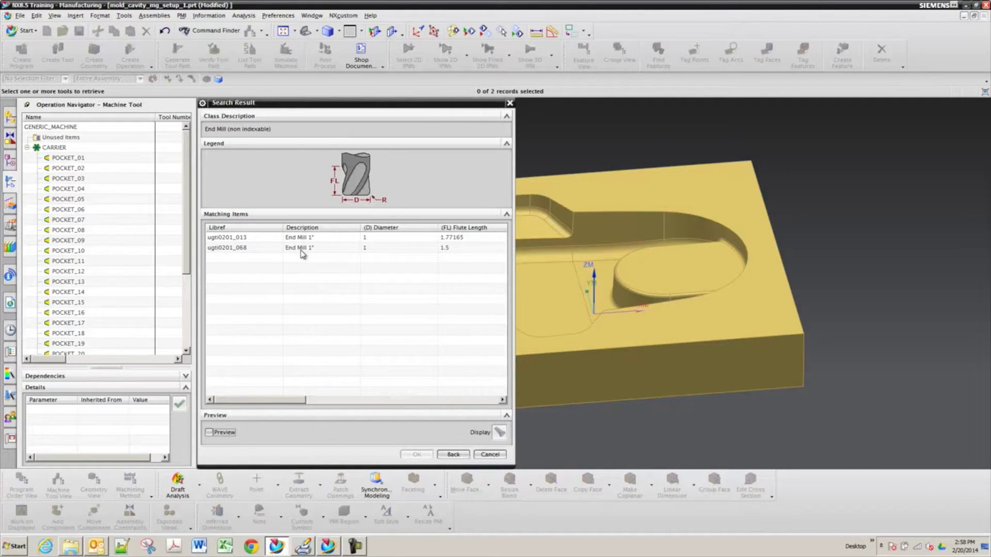
{"action": "left_click", "coordinate": [301, 249]}
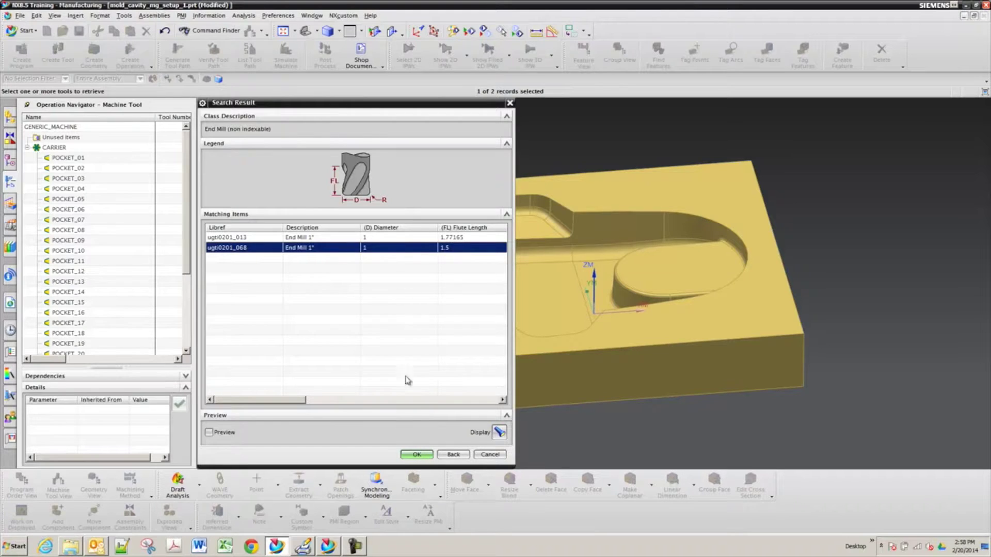
{"action": "left_click", "coordinate": [417, 454]}
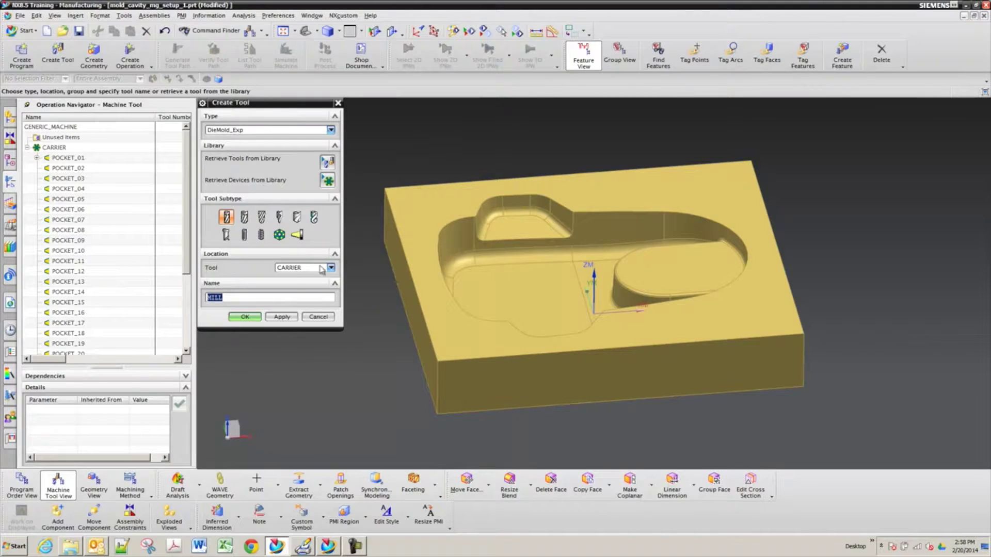
{"action": "left_click", "coordinate": [318, 317]}
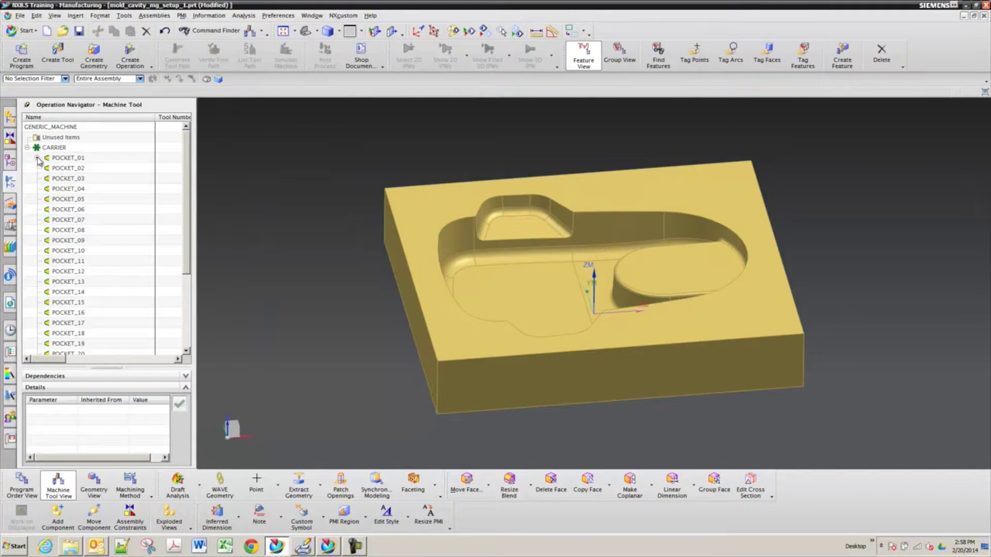
- Edit the 1-inch end mill in POCKET_01 and set its tool material to HSM End Mill TiAlN Coated (TMC0_00022)
{"action": "left_click", "coordinate": [77, 168]}
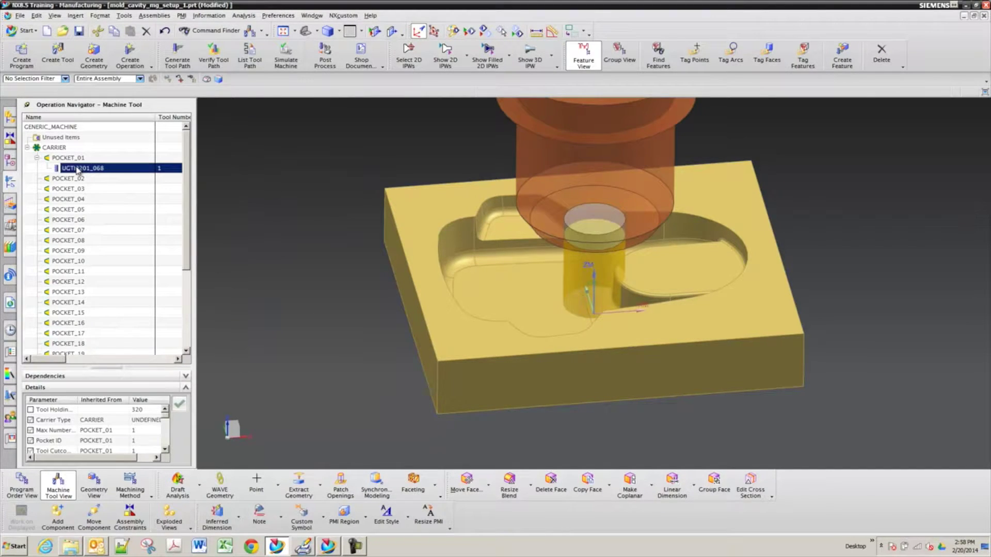
{"action": "double_click", "coordinate": [77, 168]}
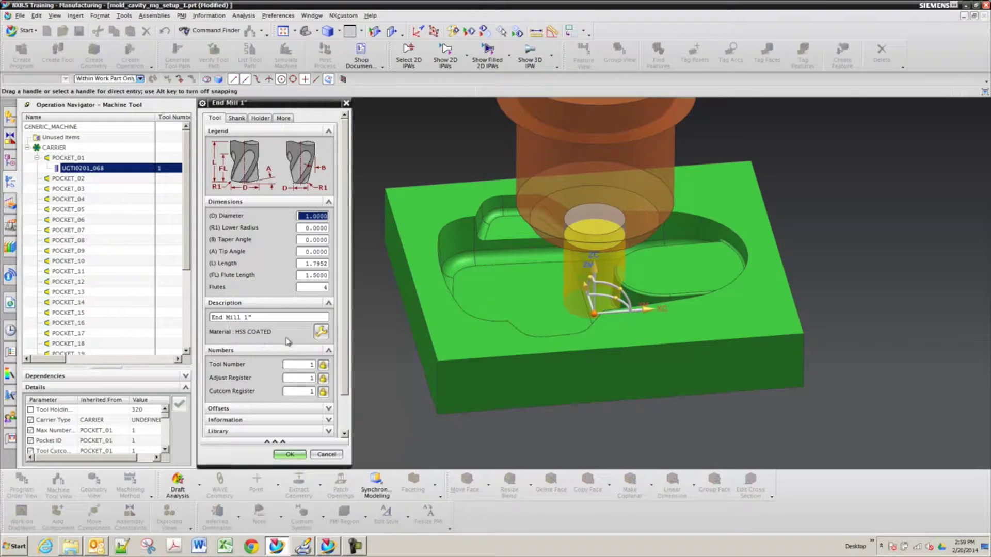
{"action": "left_click", "coordinate": [321, 331]}
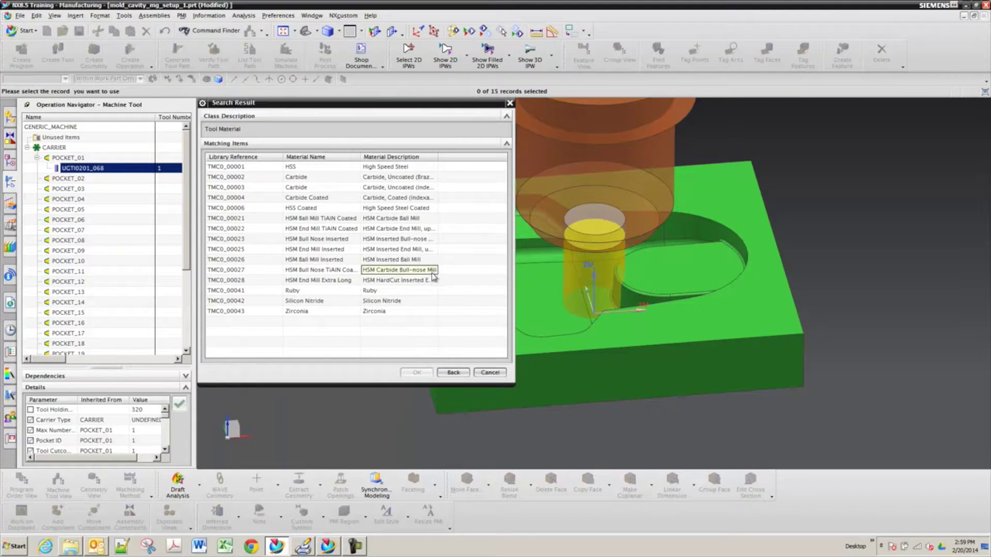
{"action": "left_click", "coordinate": [351, 229]}
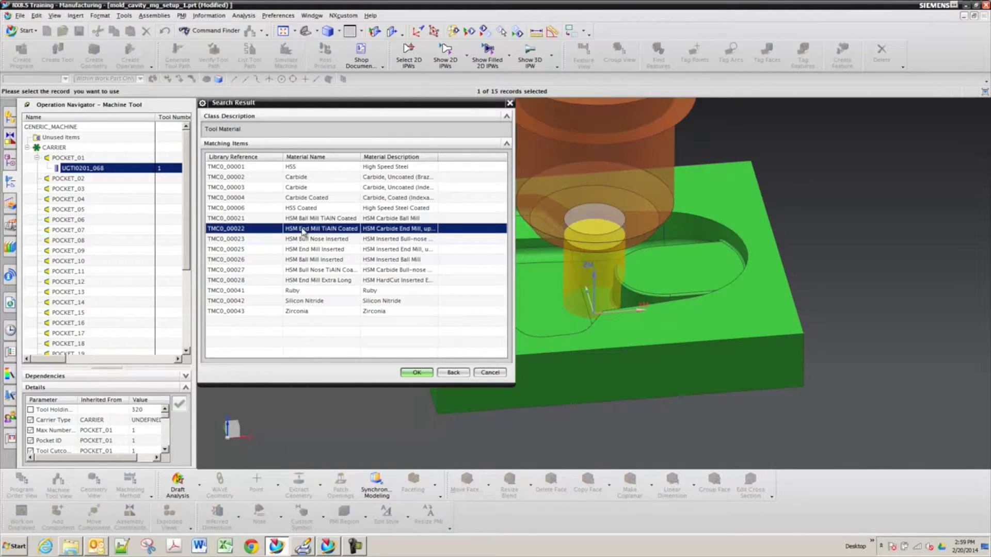
{"action": "left_click", "coordinate": [413, 372]}
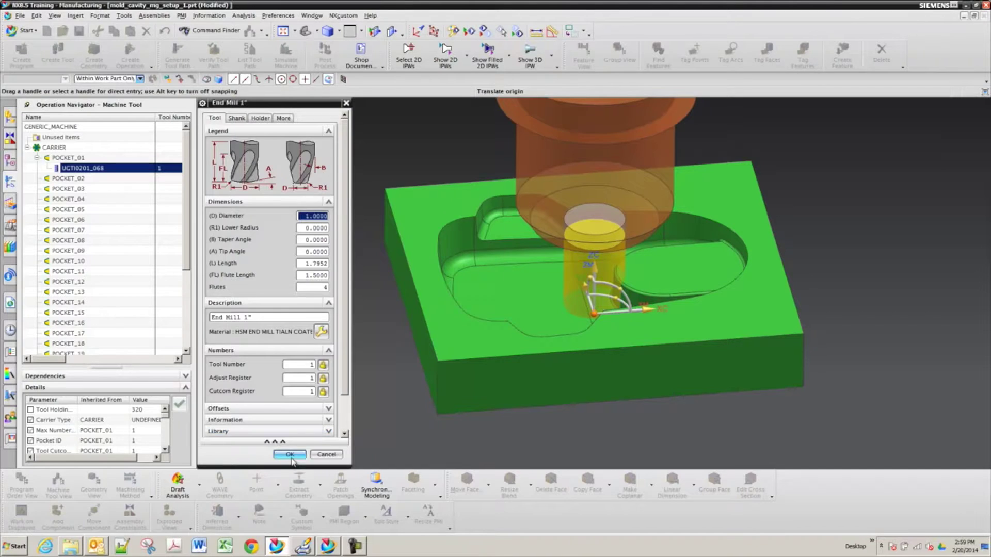
{"action": "left_click", "coordinate": [290, 455]}
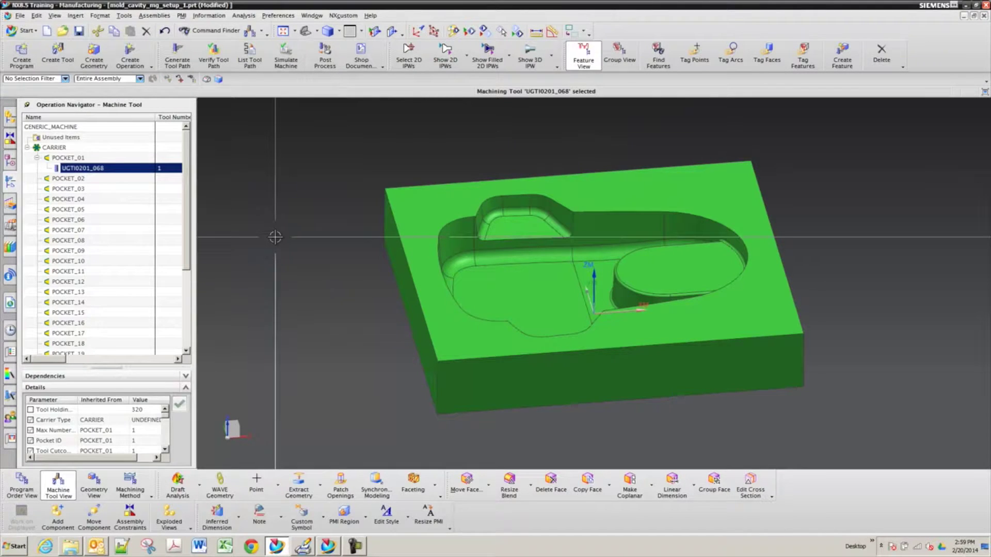
- Measure the local radius of the floor fillet near the cavity's corner with Local Radius Analysis
{"action": "mouse_move", "coordinate": [324, 277]}
{"action": "middle_mouse_down"}
{"action": "mouse_move", "coordinate": [327, 261]}
{"action": "mouse_move", "coordinate": [318, 268]}
{"action": "middle_mouse_up"}
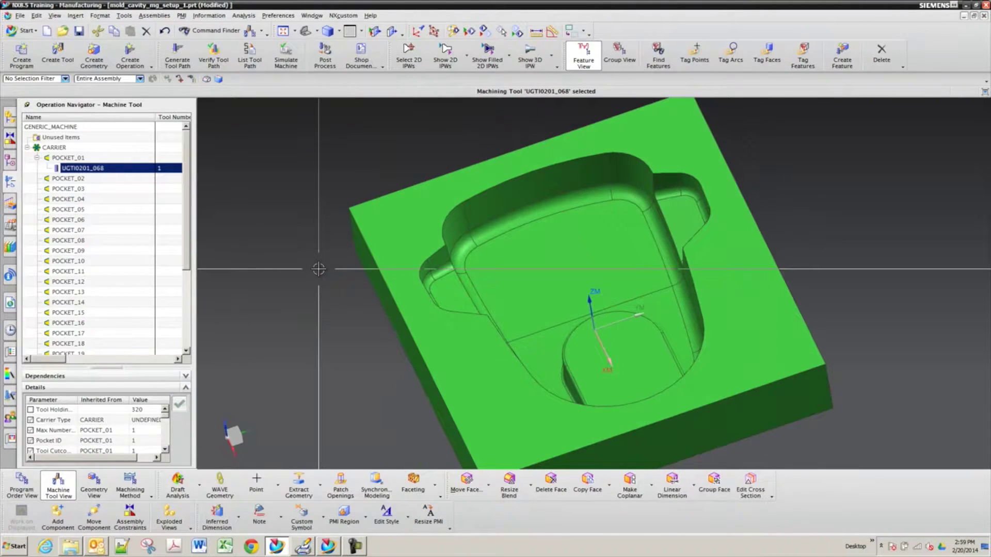
{"action": "middle_click_drag", "start_coordinate": [319, 268], "coordinate": [314, 267]}
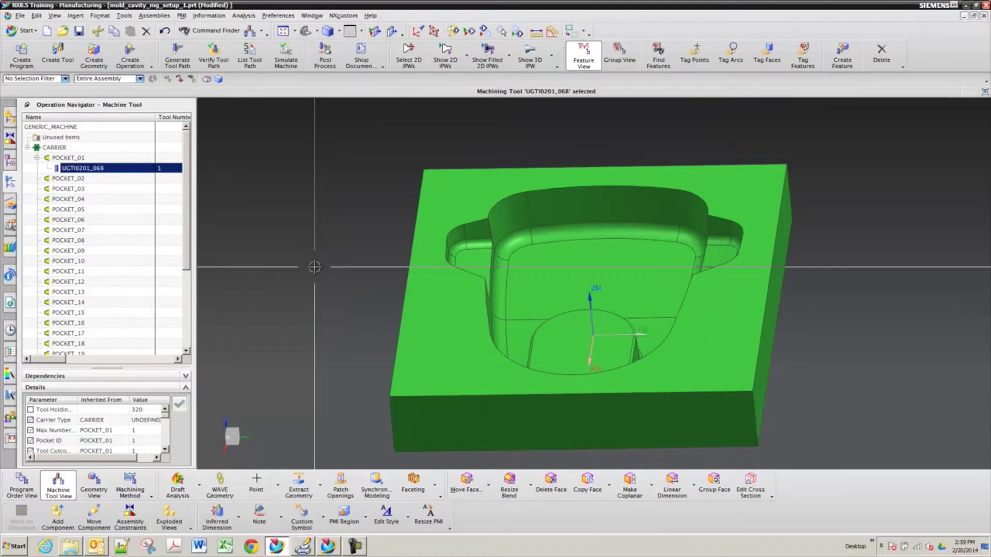
{"action": "left_click", "coordinate": [242, 16]}
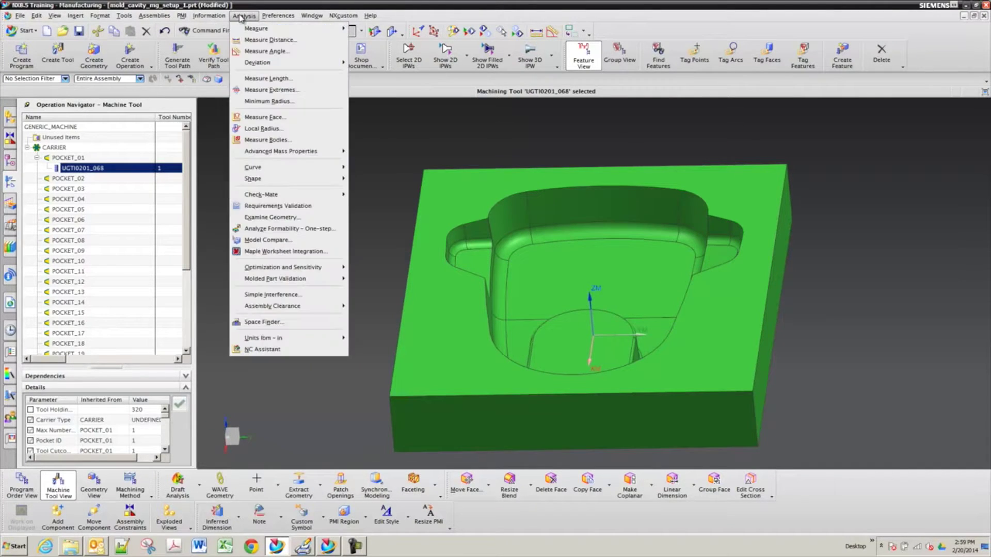
{"action": "left_click", "coordinate": [277, 133]}
{"action": "middle_click_drag", "start_coordinate": [568, 214], "coordinate": [497, 219]}
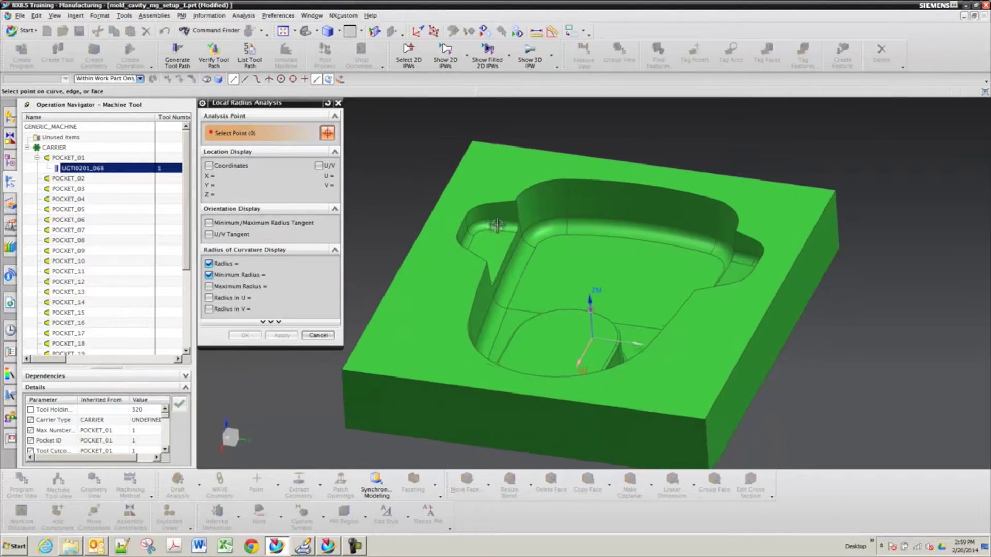
{"action": "left_click", "coordinate": [558, 223]}
- Display the cavity in wireframe, measure the local radius of the corner wall above the floor fillet, and close the analysis
{"action": "middle_click_drag", "start_coordinate": [504, 173], "coordinate": [556, 166]}
{"action": "right_click_drag", "start_coordinate": [556, 166], "coordinate": [542, 166]}
{"action": "middle_click_drag", "start_coordinate": [520, 175], "coordinate": [520, 175]}
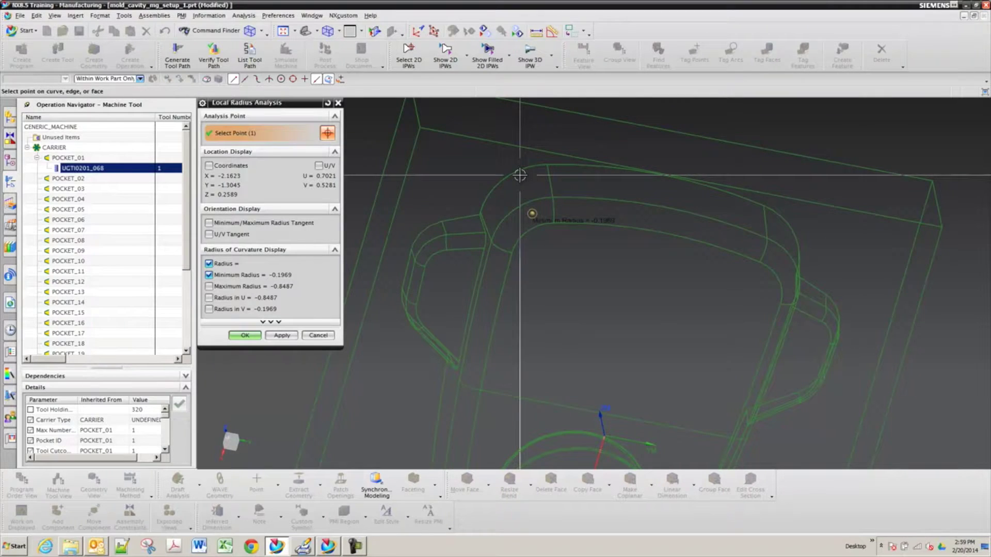
{"action": "left_click", "coordinate": [516, 189]}
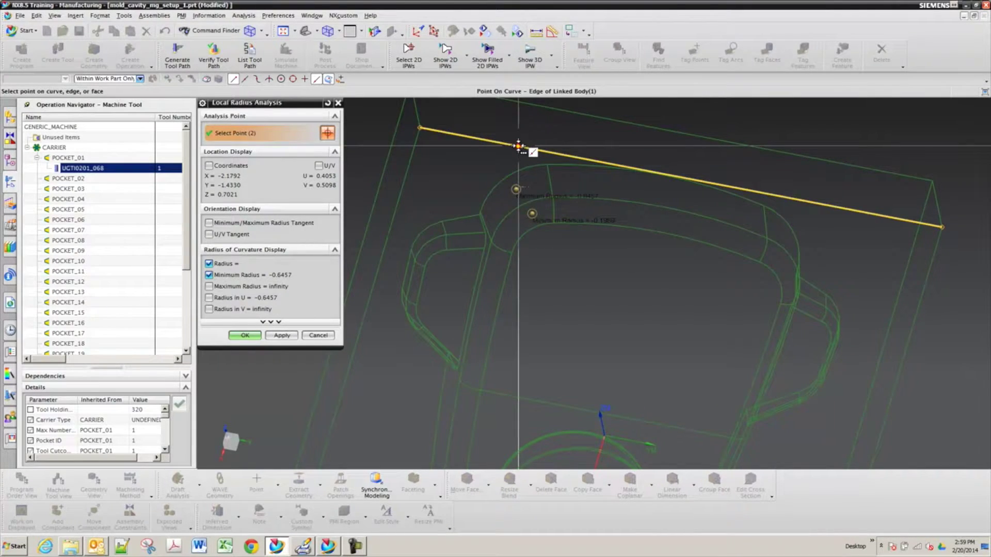
{"action": "left_click", "coordinate": [316, 335]}
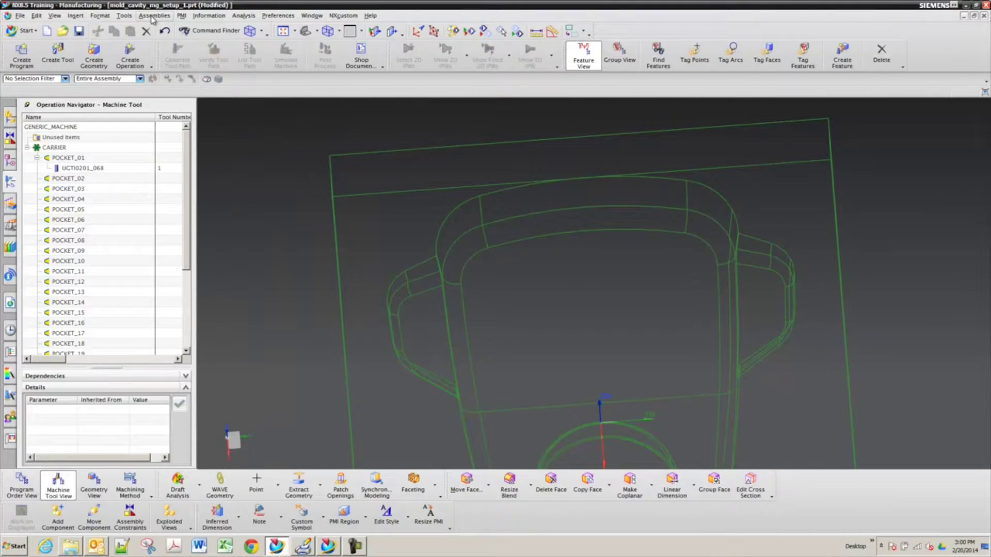
- Run Local Radius Analysis on the cavity's large corner, measuring both the floor fillet and the corner wall above it
{"action": "left_click", "coordinate": [243, 17]}
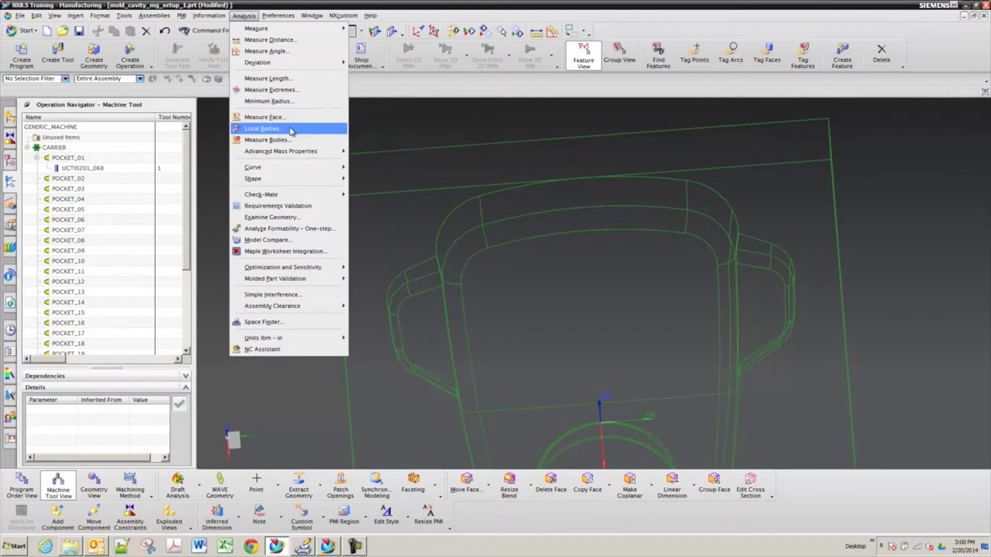
{"action": "left_click", "coordinate": [307, 130]}
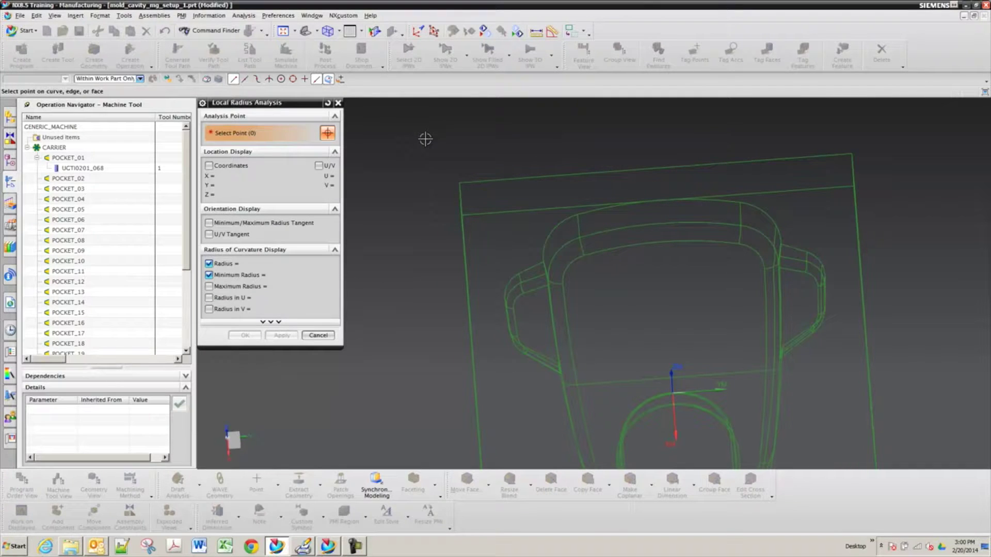
{"action": "middle_click_drag", "start_coordinate": [407, 139], "coordinate": [401, 206]}
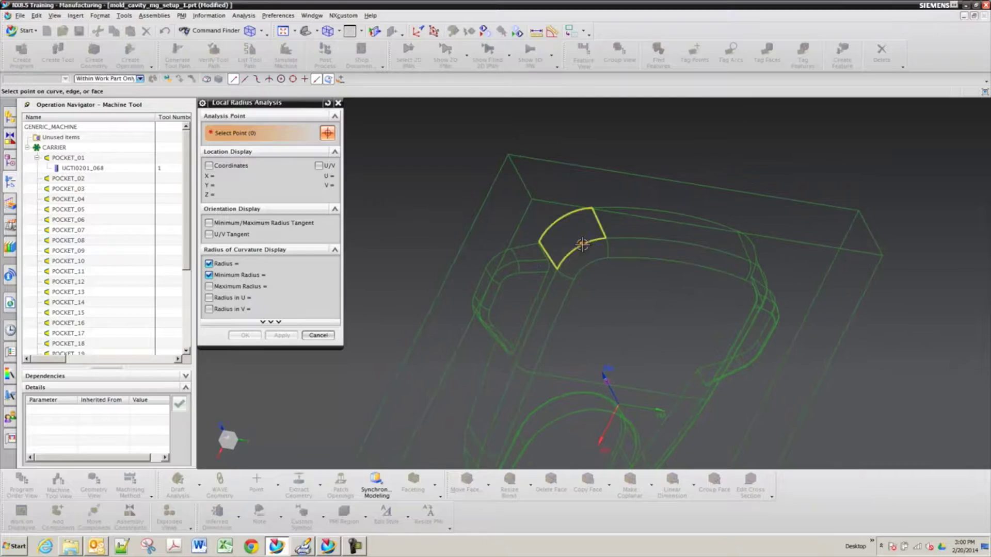
{"action": "left_click", "coordinate": [572, 238]}
{"action": "left_click", "coordinate": [558, 233]}
{"action": "middle_click_drag", "start_coordinate": [482, 214], "coordinate": [483, 213]}
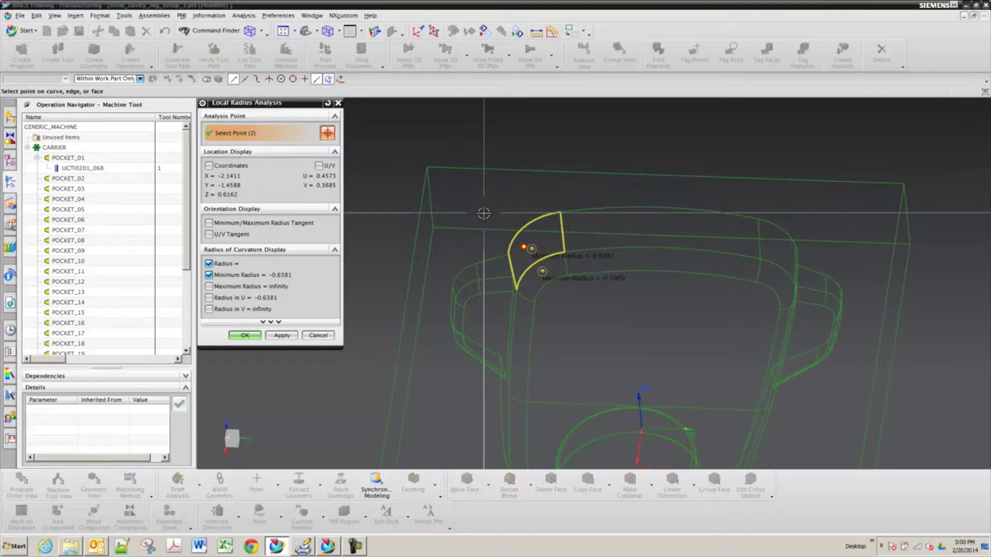
- Measure the local radius of the corner wall in the adjoining side pocket
{"action": "middle_click_drag", "start_coordinate": [484, 213], "coordinate": [505, 237]}
{"action": "left_click", "coordinate": [506, 238]}
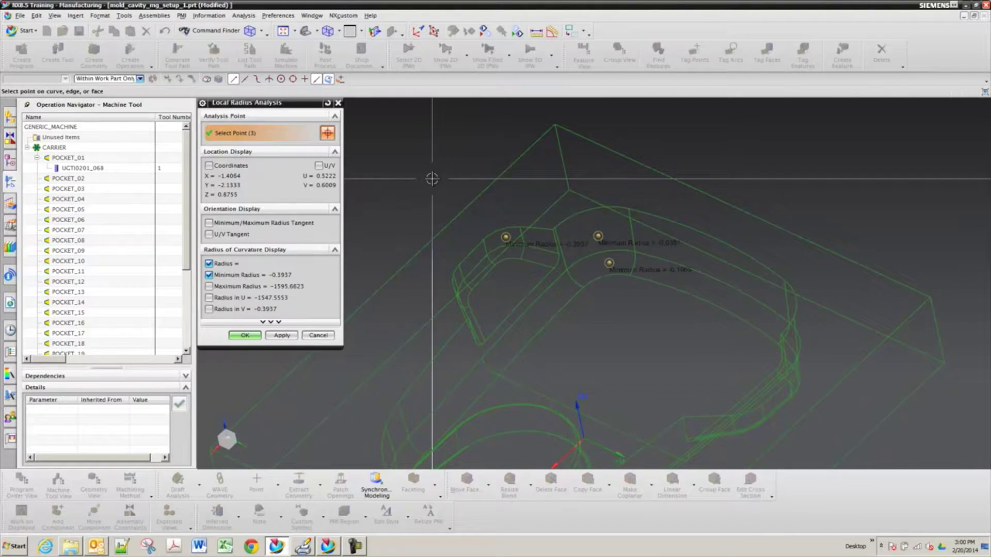
{"action": "middle_click_drag", "start_coordinate": [431, 179], "coordinate": [416, 194]}
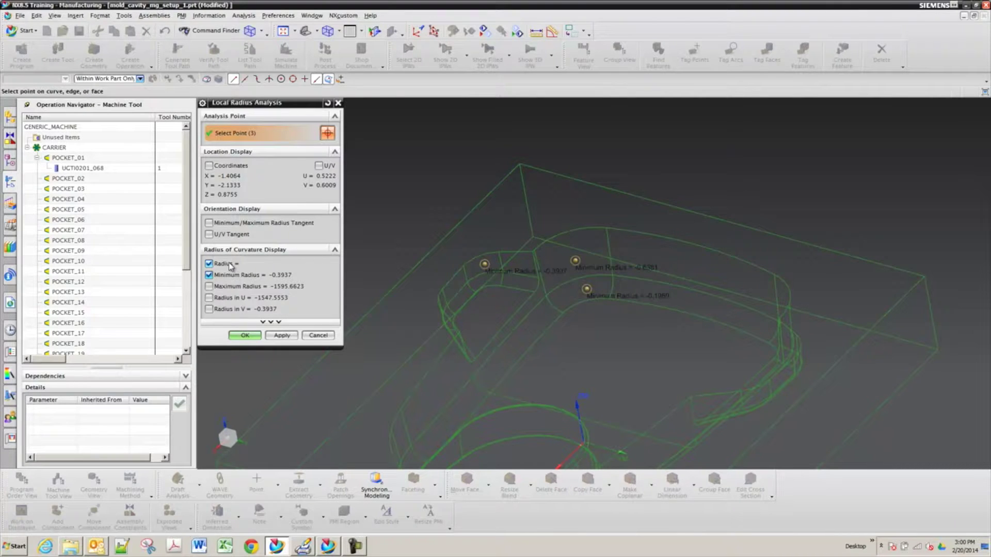
- Try toggling the minimum, maximum and V-direction radius labels for the analysed points
{"action": "left_click", "coordinate": [209, 275]}
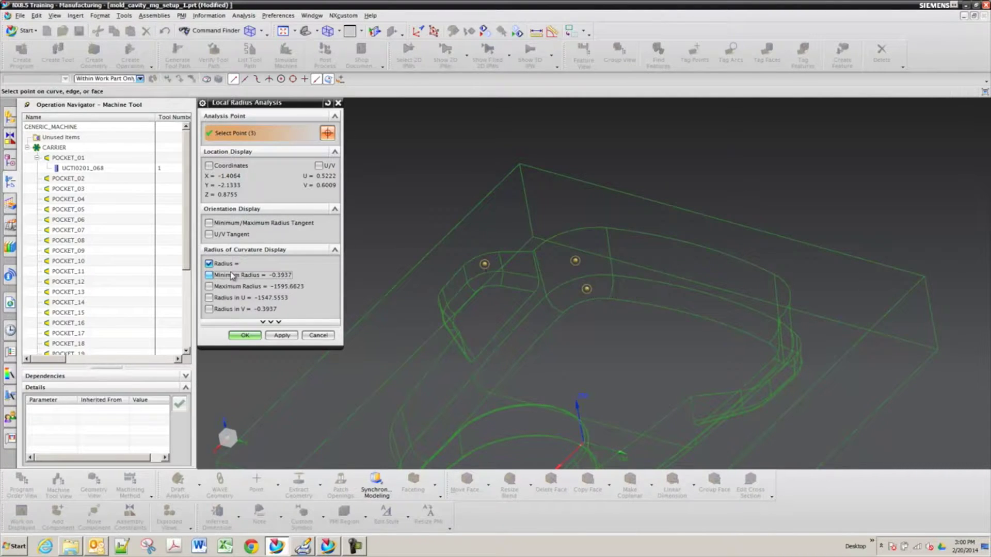
{"action": "left_click", "coordinate": [232, 275]}
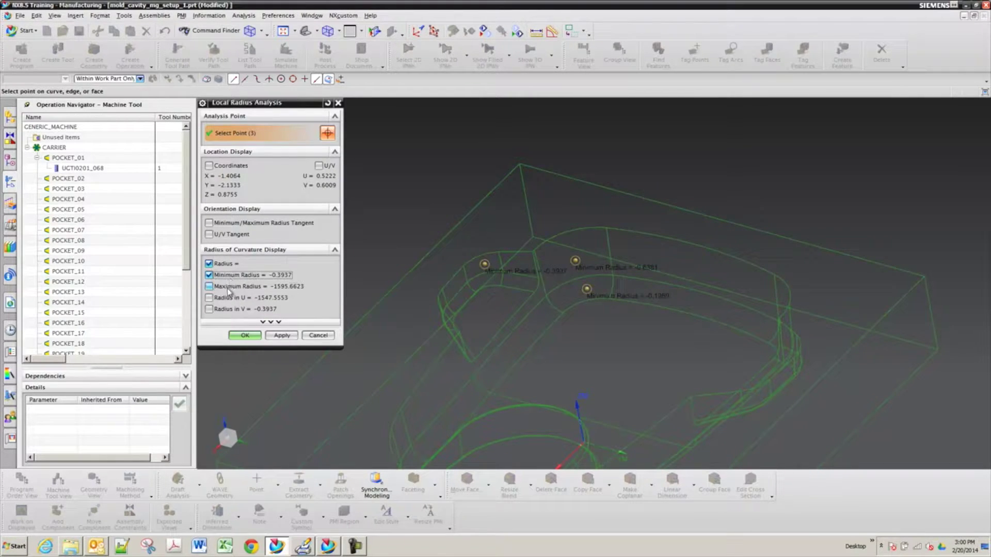
{"action": "left_click", "coordinate": [228, 290]}
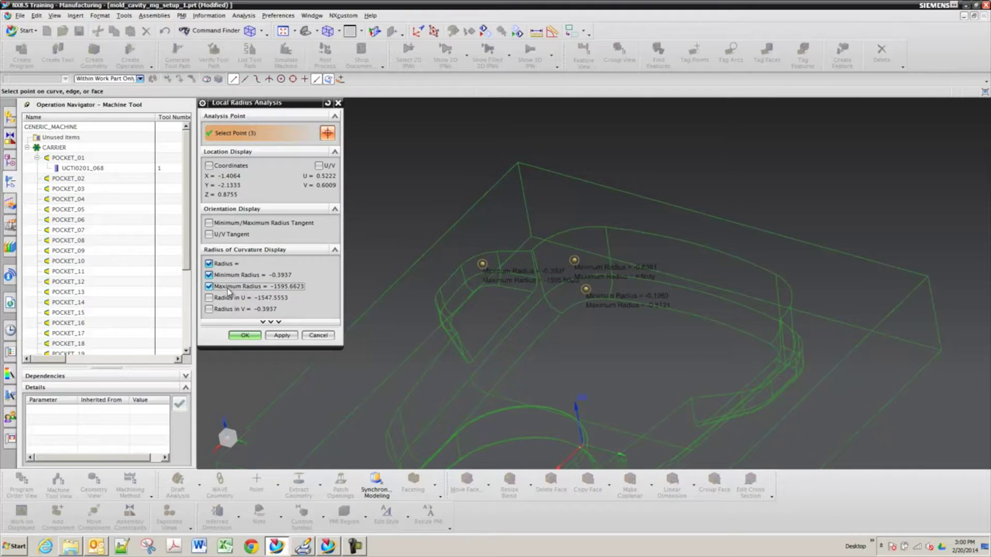
{"action": "left_click", "coordinate": [227, 288]}
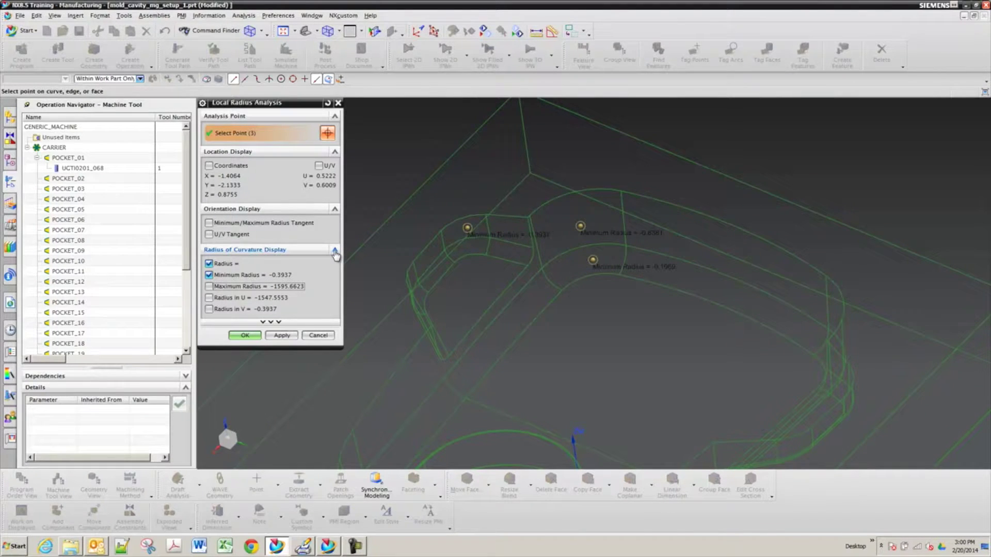
{"action": "left_click", "coordinate": [214, 310]}
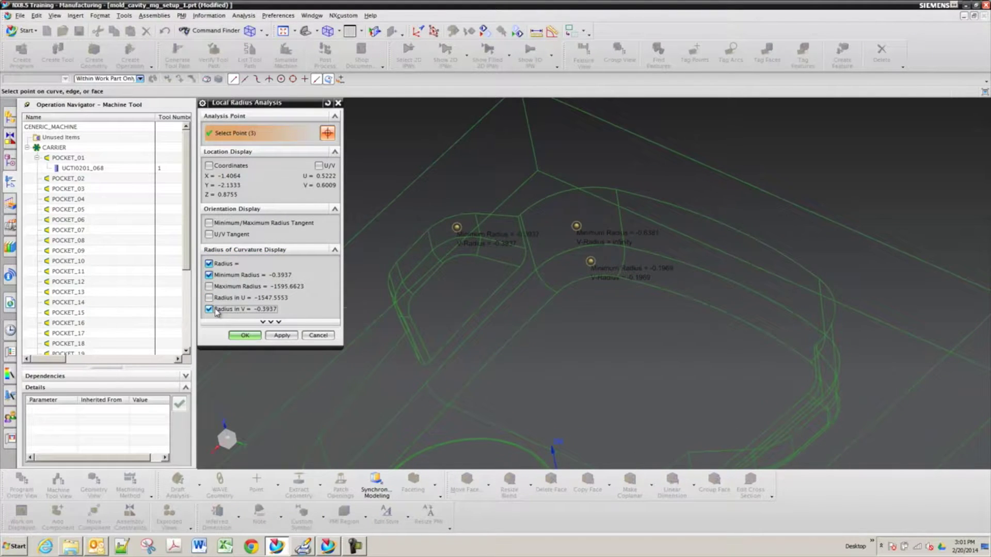
{"action": "left_click", "coordinate": [215, 310]}
{"action": "scroll", "coordinate": [717, 285], "scroll_direction": "down", "scroll_amount": 4}
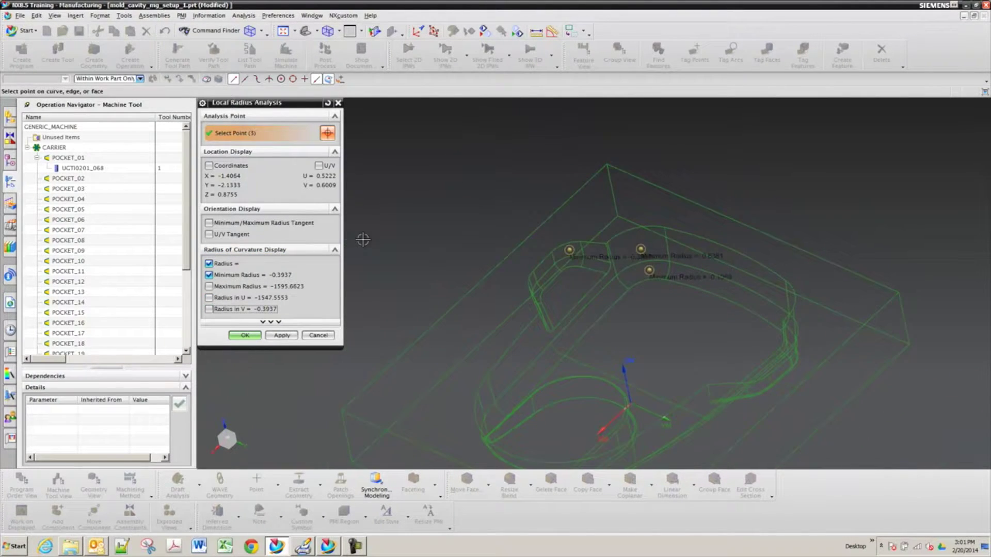
- Measure the local radius of the narrow blend face where the round end of the cavity meets the side wall
{"action": "scroll", "coordinate": [371, 237], "scroll_direction": "up", "scroll_amount": 5}
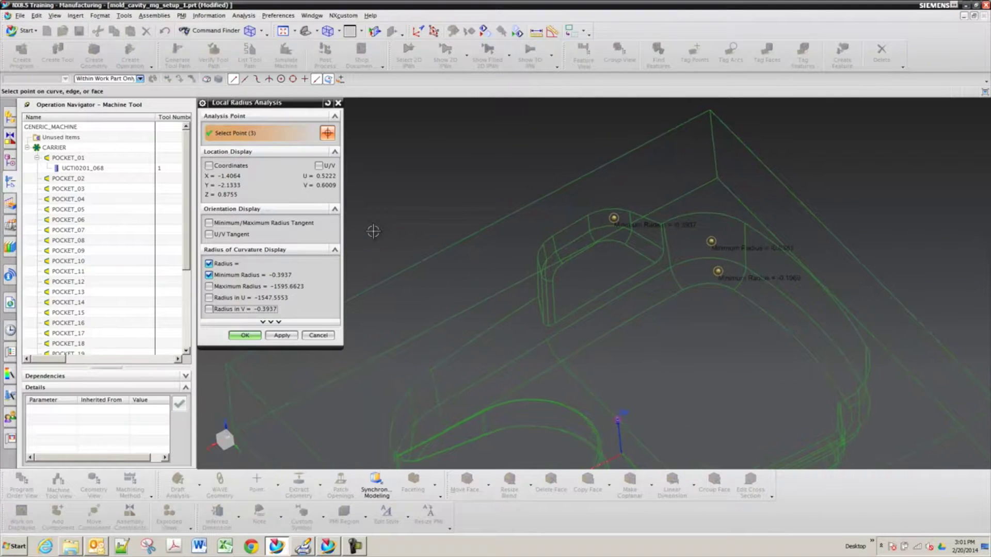
{"action": "middle_click_drag", "start_coordinate": [373, 231], "coordinate": [376, 237]}
{"action": "scroll", "coordinate": [442, 249], "scroll_direction": "up", "scroll_amount": 3}
{"action": "middle_click_drag", "start_coordinate": [442, 249], "coordinate": [444, 257]}
{"action": "scroll", "coordinate": [443, 256], "scroll_direction": "up", "scroll_amount": 1}
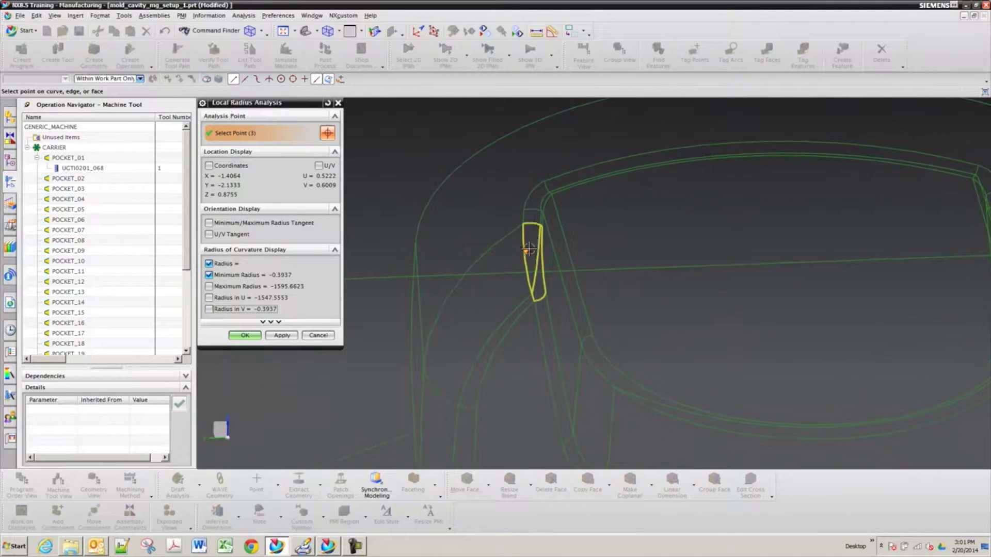
{"action": "left_click", "coordinate": [532, 238]}
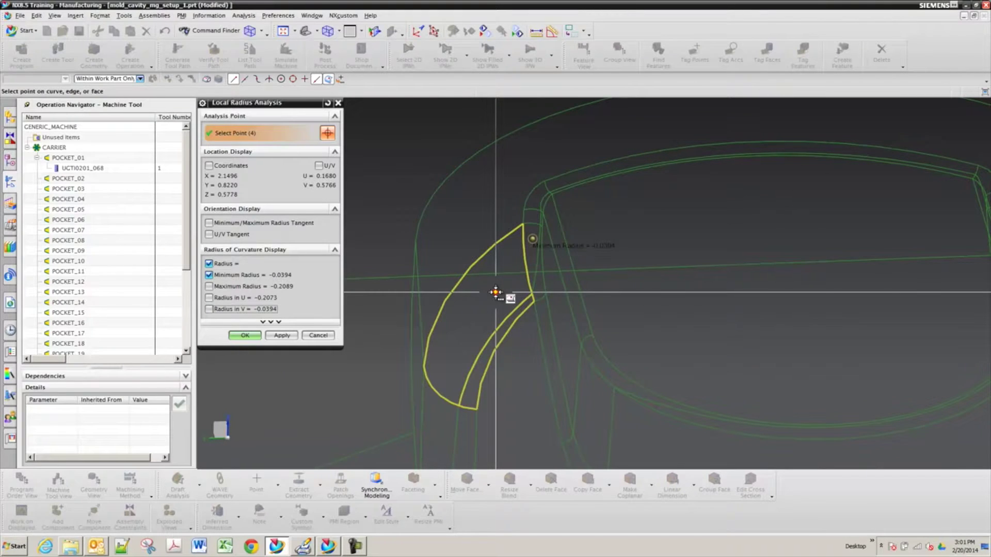
- Measure the local radius of the floor fillet beneath the side pocket's corner wall
{"action": "scroll", "coordinate": [496, 292], "scroll_direction": "down", "scroll_amount": 3}
{"action": "middle_click_drag", "start_coordinate": [496, 292], "coordinate": [495, 292]}
{"action": "scroll", "coordinate": [495, 292], "scroll_direction": "down", "scroll_amount": 6}
{"action": "key", "text": "End"}
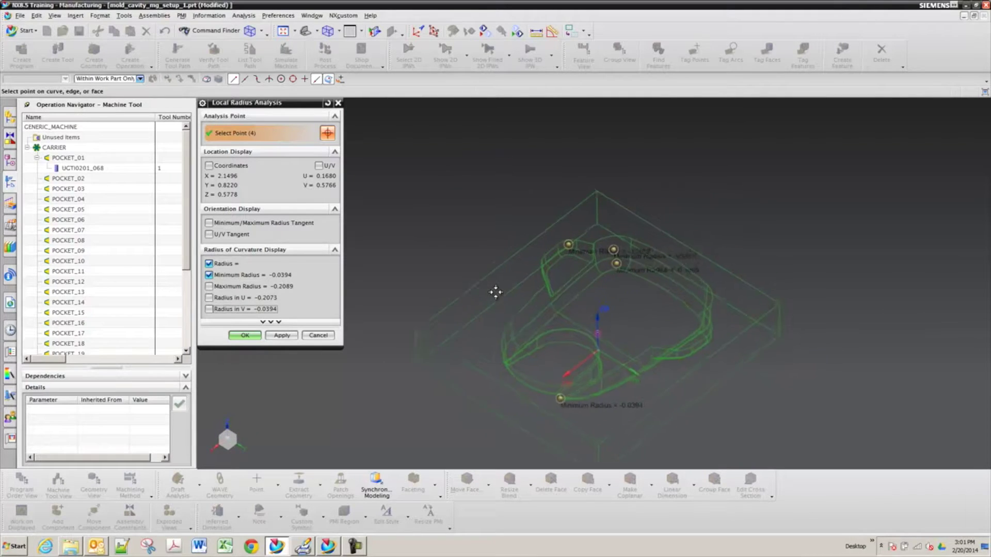
{"action": "scroll", "coordinate": [495, 292], "scroll_direction": "up", "scroll_amount": 3}
{"action": "middle_click_drag", "start_coordinate": [495, 292], "coordinate": [496, 292]}
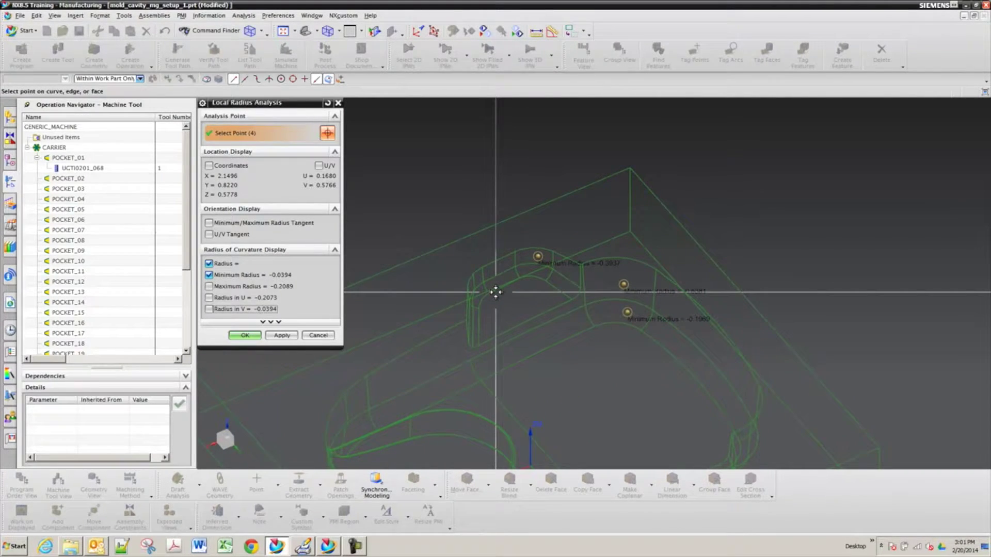
{"action": "scroll", "coordinate": [454, 288], "scroll_direction": "up", "scroll_amount": 5}
{"action": "left_click", "coordinate": [498, 211]}
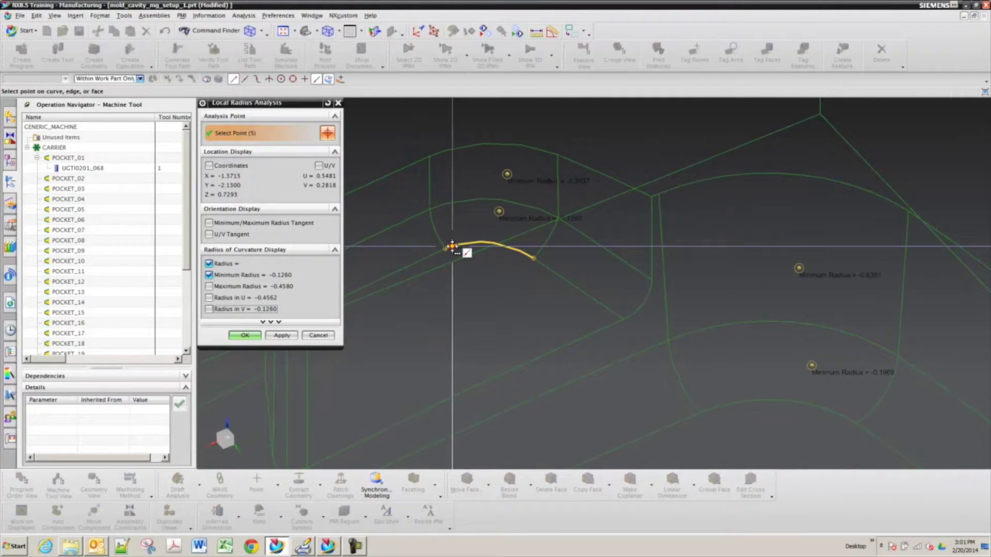
- Examine the measured corner radii, expand the analysis settings, and accept the Local Radius Analysis with its minimum radius labels
{"action": "middle_click_drag", "start_coordinate": [608, 377], "coordinate": [609, 388]}
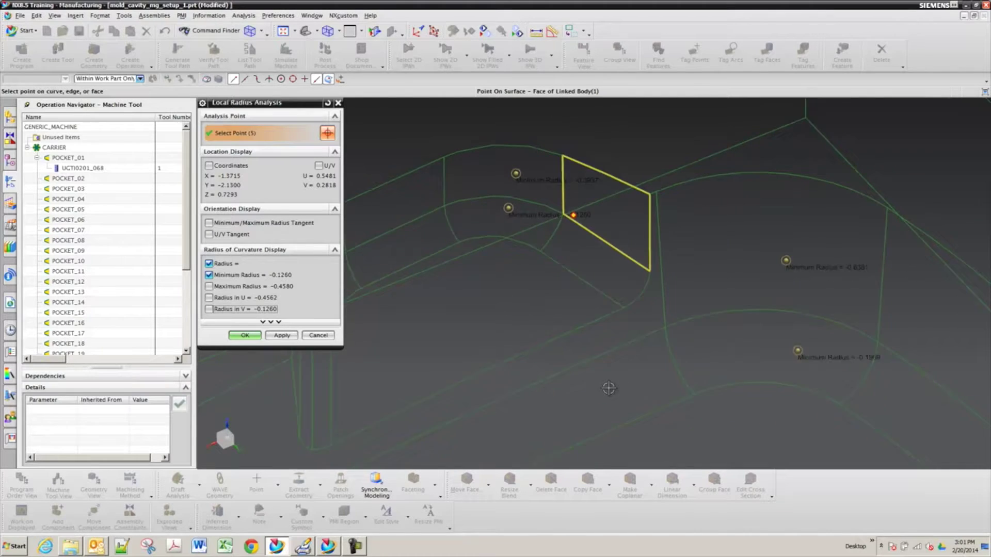
{"action": "scroll", "coordinate": [609, 387], "scroll_direction": "down", "scroll_amount": 5}
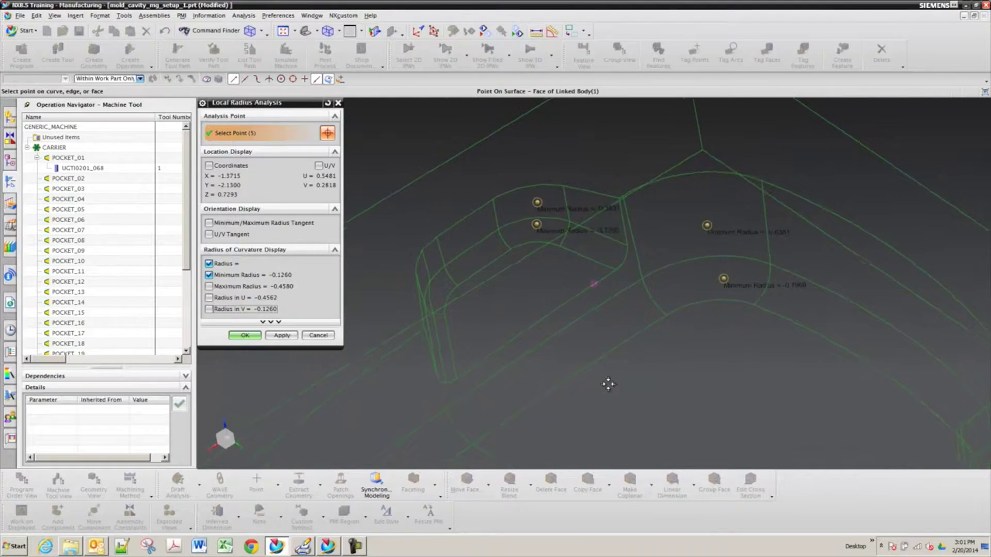
{"action": "middle_click_drag", "start_coordinate": [376, 320], "coordinate": [370, 315]}
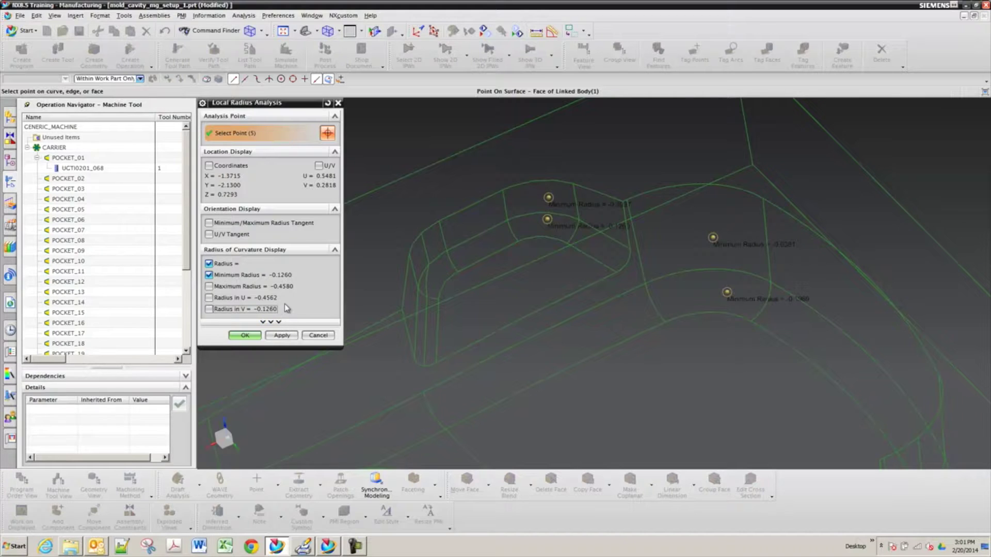
{"action": "left_click", "coordinate": [281, 321]}
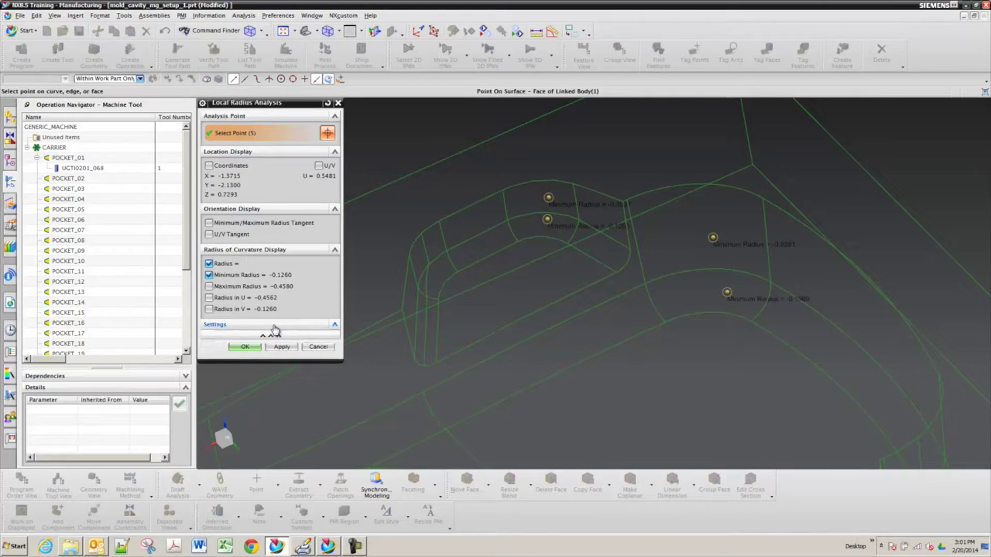
{"action": "key", "text": "End"}
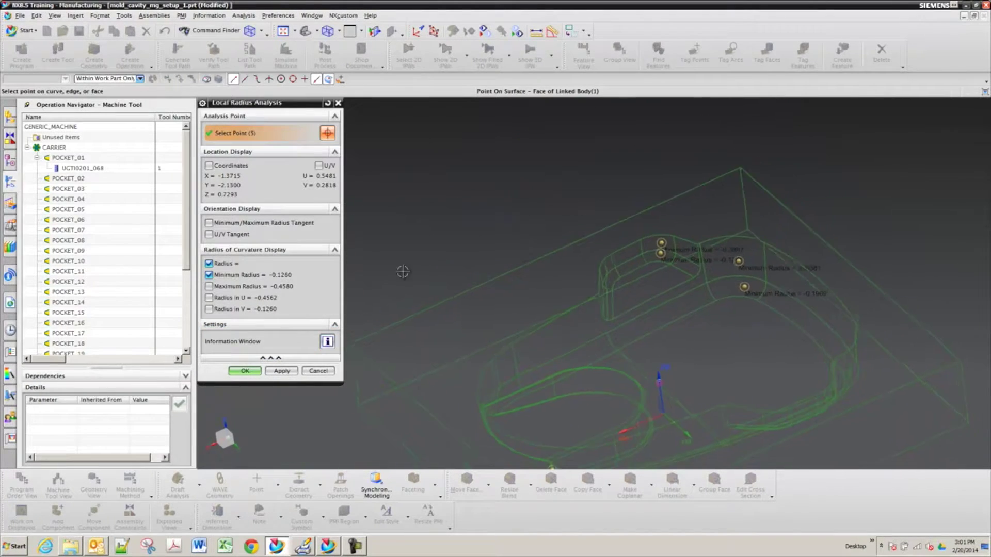
{"action": "left_click", "coordinate": [245, 372]}
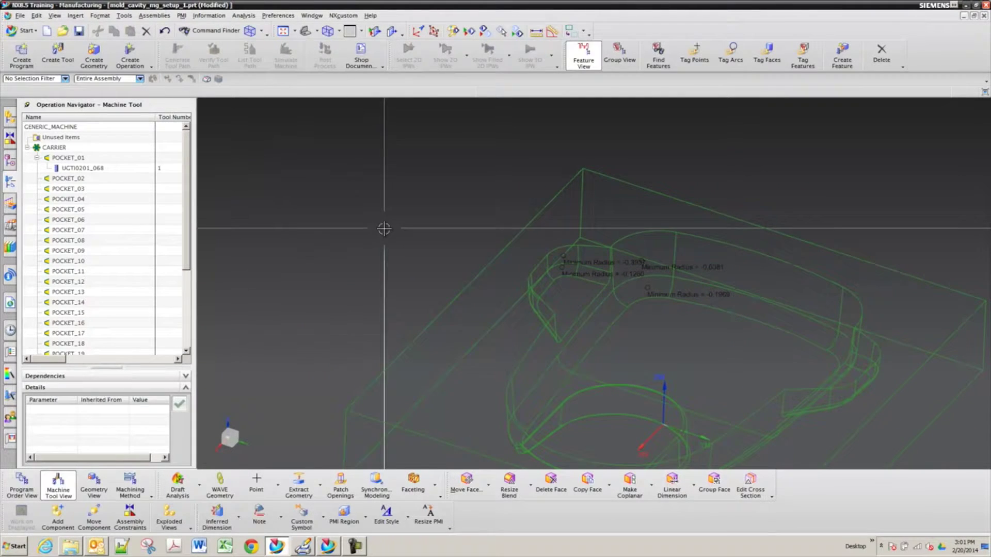
- Set the selection filter to Analysis, select all the radius labels on the cavity together, and clear the selection
{"action": "left_click_drag", "start_coordinate": [457, 178], "coordinate": [781, 329]}
{"action": "key", "text": "Escape"}
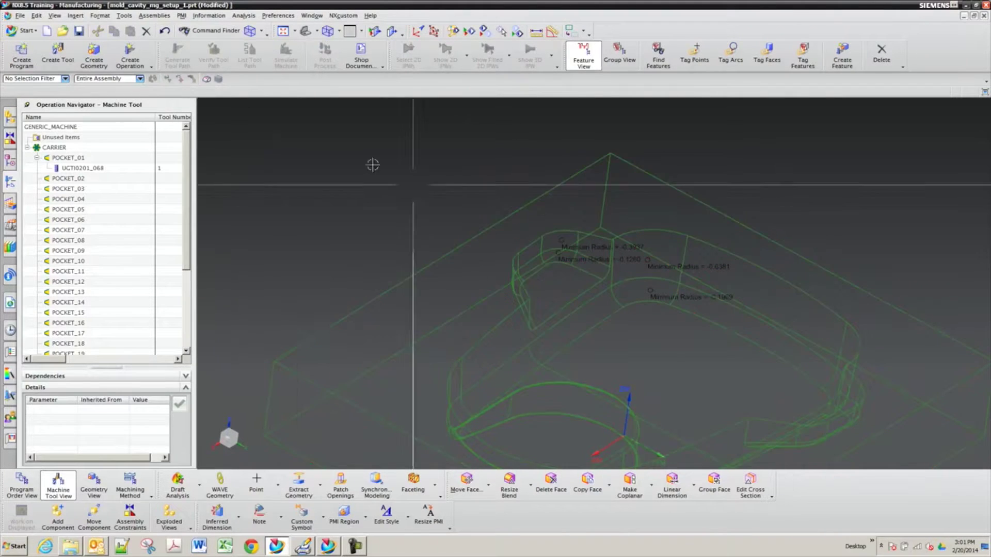
{"action": "left_click", "coordinate": [37, 79]}
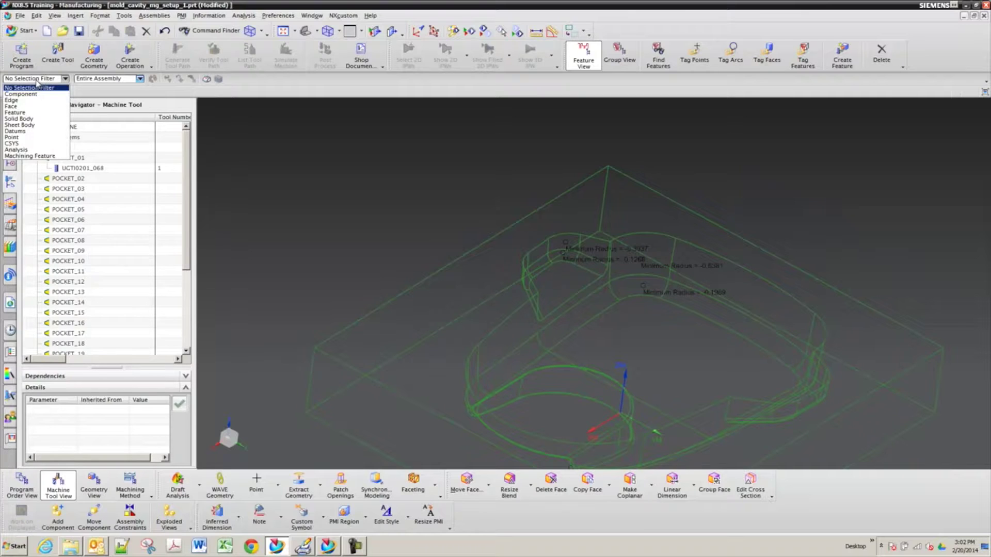
{"action": "left_click", "coordinate": [29, 151]}
{"action": "left_click_drag", "start_coordinate": [488, 206], "coordinate": [801, 338]}
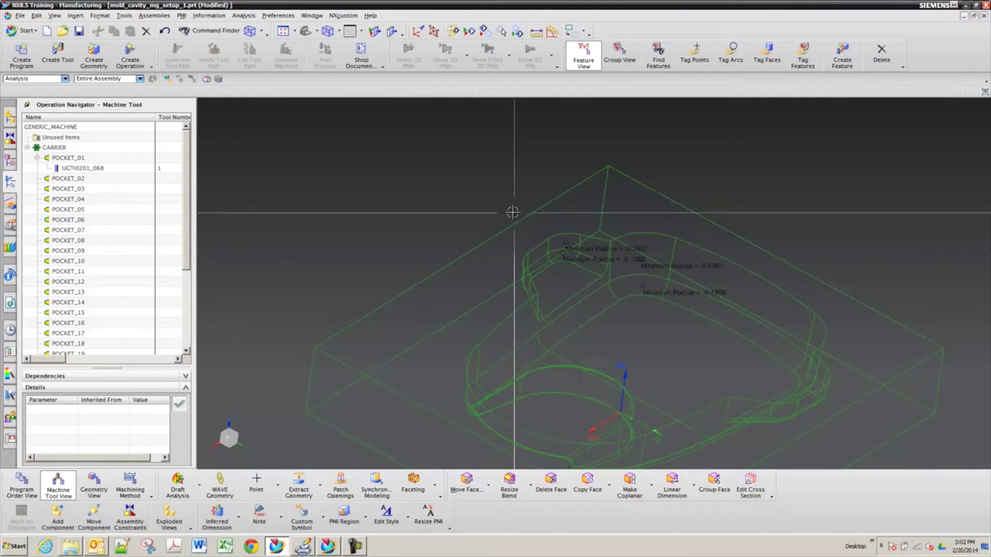
{"action": "scroll", "coordinate": [477, 209], "scroll_direction": "down", "scroll_amount": 5}
{"action": "middle_click_drag", "start_coordinate": [478, 210], "coordinate": [420, 186]}
{"action": "left_click_drag", "start_coordinate": [718, 425], "coordinate": [749, 430]}
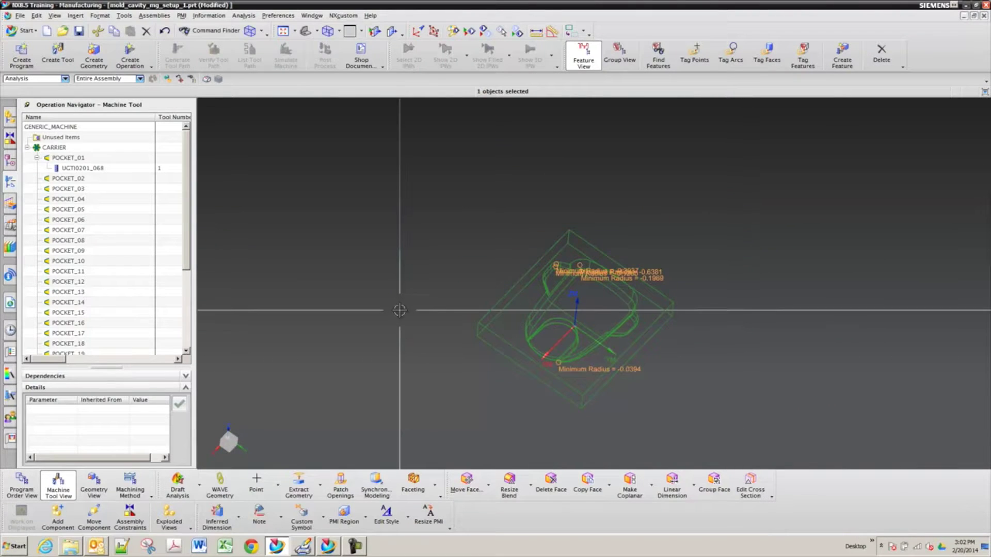
{"action": "middle_click_drag", "start_coordinate": [400, 310], "coordinate": [796, 161]}
{"action": "key", "text": "Escape"}
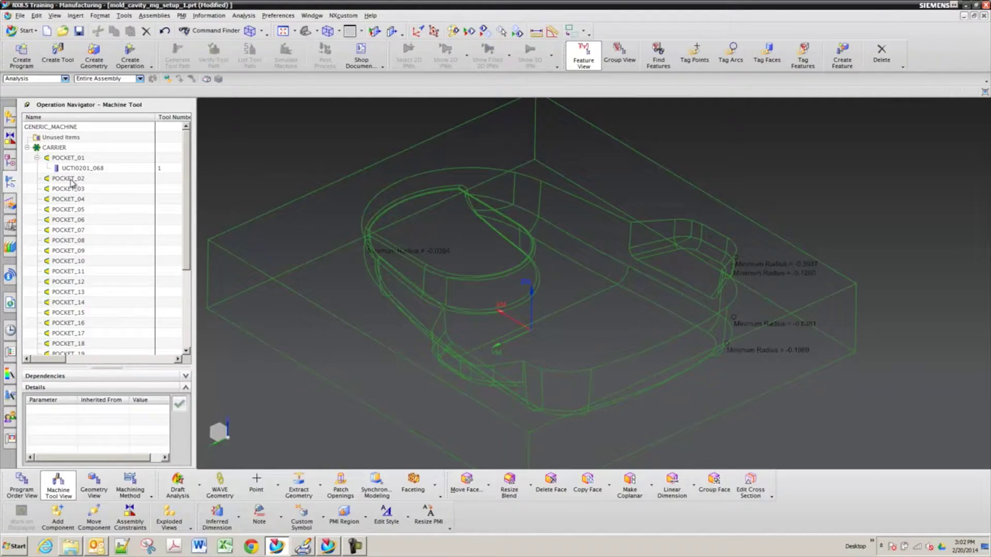
- Insert a tool in POCKET_02 and search the library for non-indexable end mills with a .5 inch diameter
{"action": "right_click", "coordinate": [72, 182]}
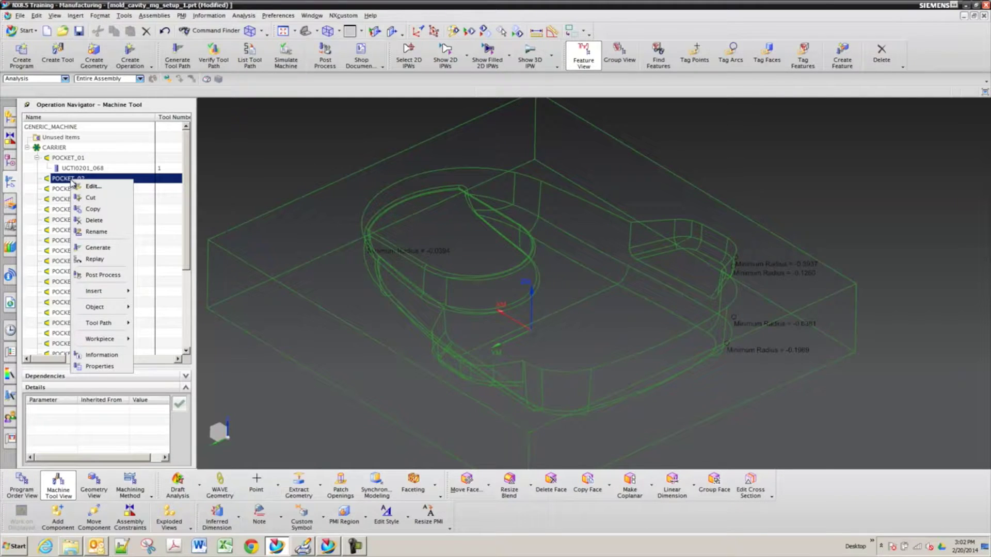
{"action": "mouse_move", "coordinate": [94, 292]}
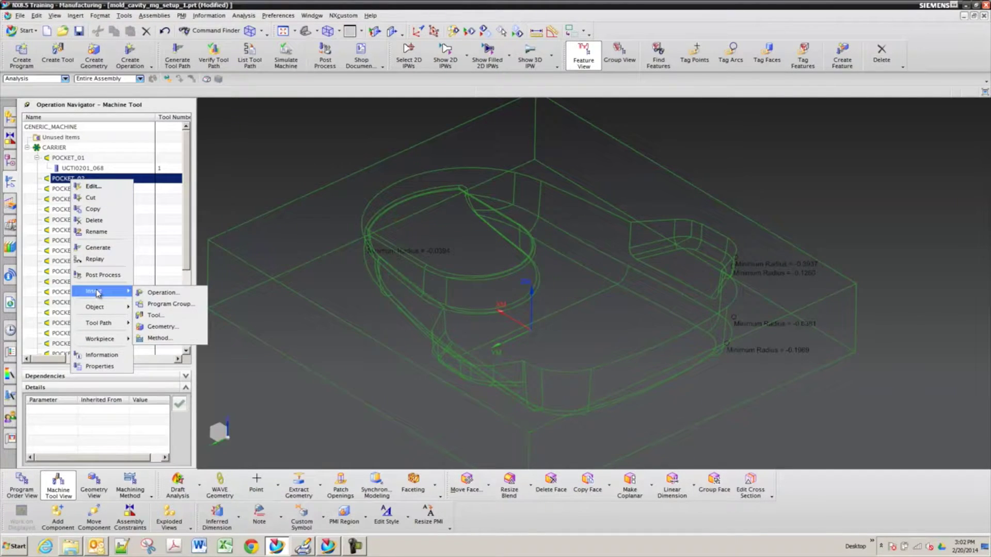
{"action": "left_click", "coordinate": [155, 315]}
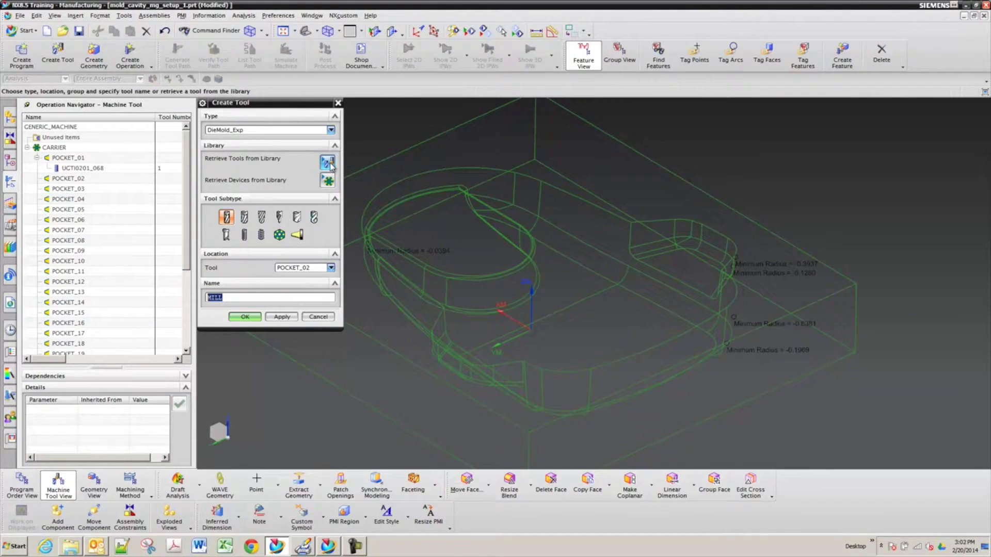
{"action": "left_click", "coordinate": [328, 163]}
{"action": "left_click", "coordinate": [211, 142]}
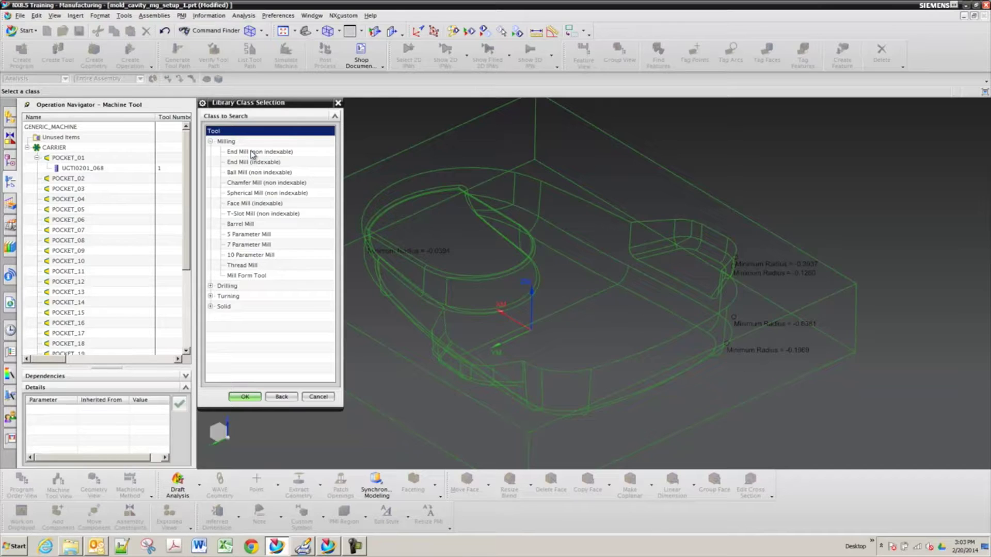
{"action": "left_click", "coordinate": [253, 154]}
{"action": "left_click", "coordinate": [244, 396]}
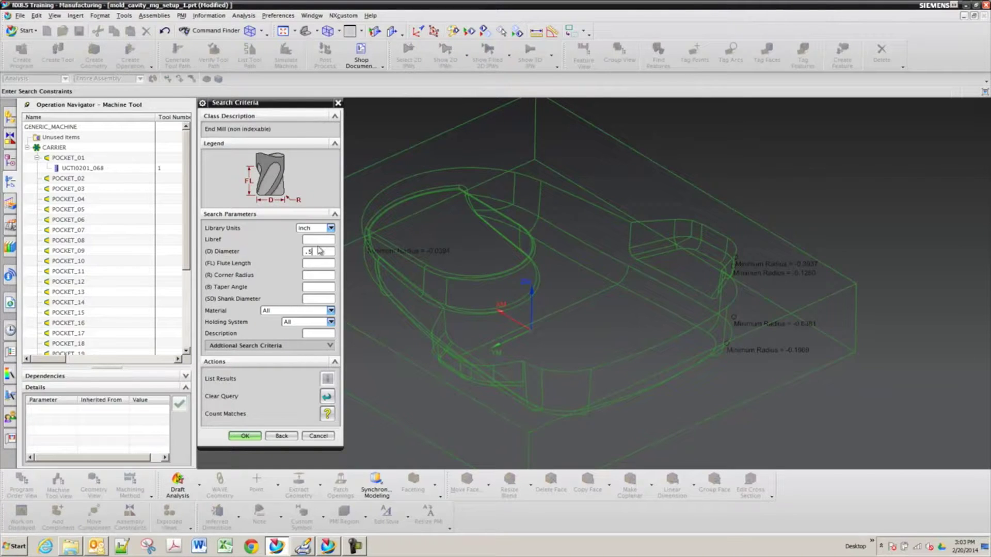
{"action": "left_click", "coordinate": [244, 437]}
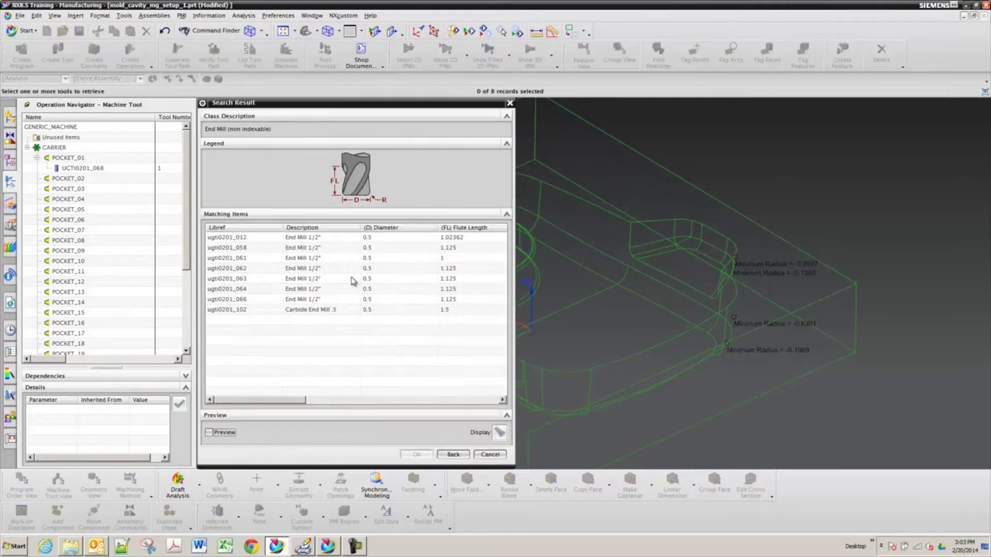
- Compare the end mills ugti0201_012, ugti0201_058 and ugti0201_102 by displaying them on the part
{"action": "left_click", "coordinate": [317, 310]}
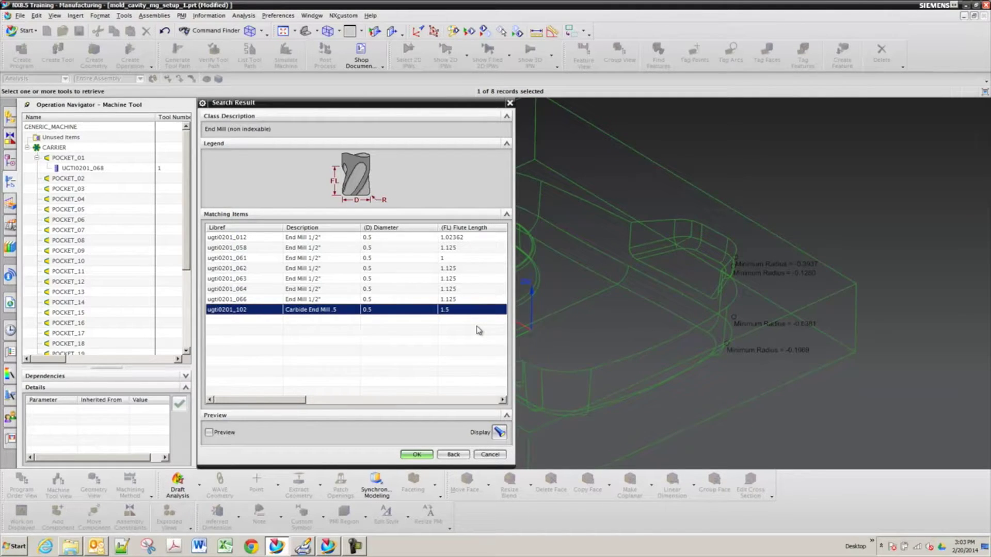
{"action": "left_click", "coordinate": [394, 238]}
{"action": "left_click", "coordinate": [503, 432]}
{"action": "left_click", "coordinate": [427, 252]}
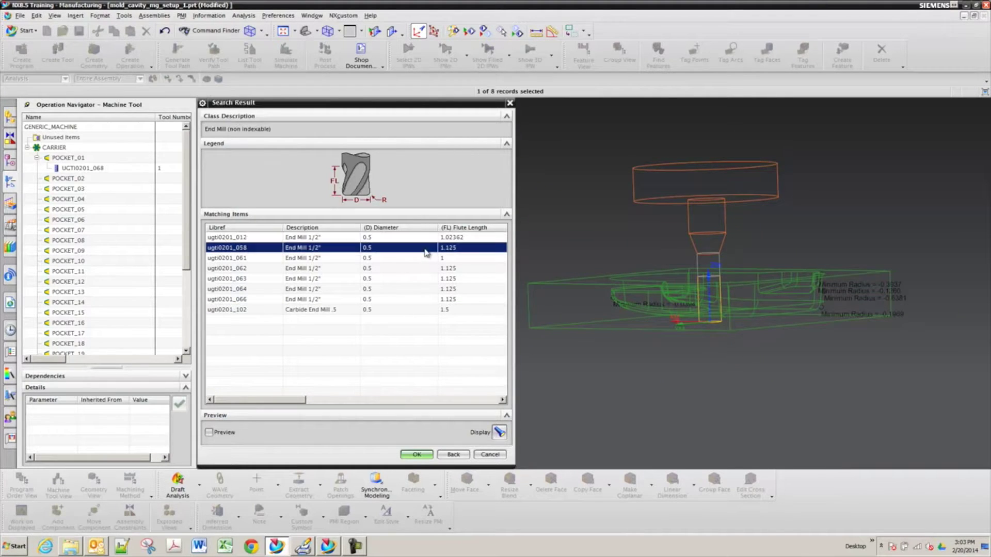
{"action": "left_click", "coordinate": [499, 433]}
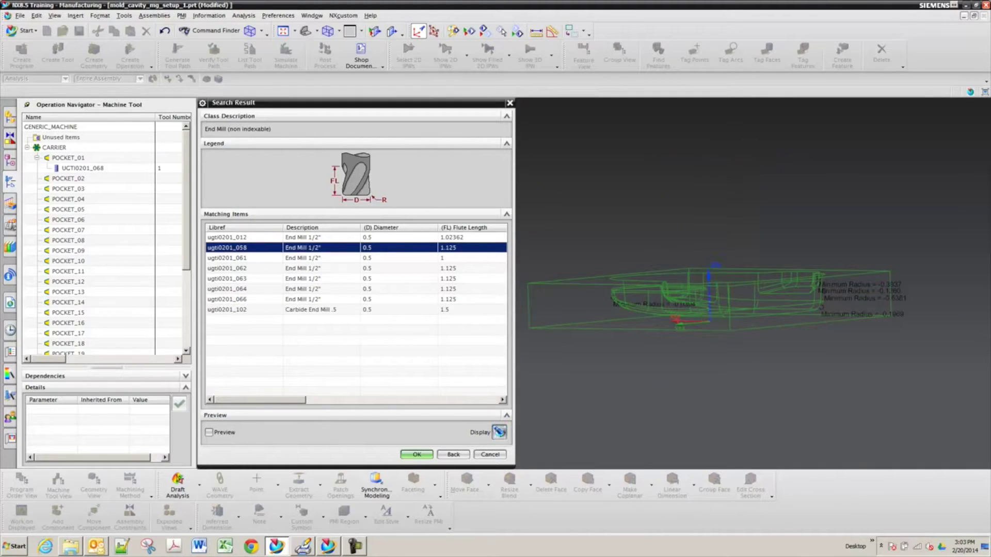
{"action": "left_click", "coordinate": [405, 308]}
{"action": "left_click", "coordinate": [498, 432]}
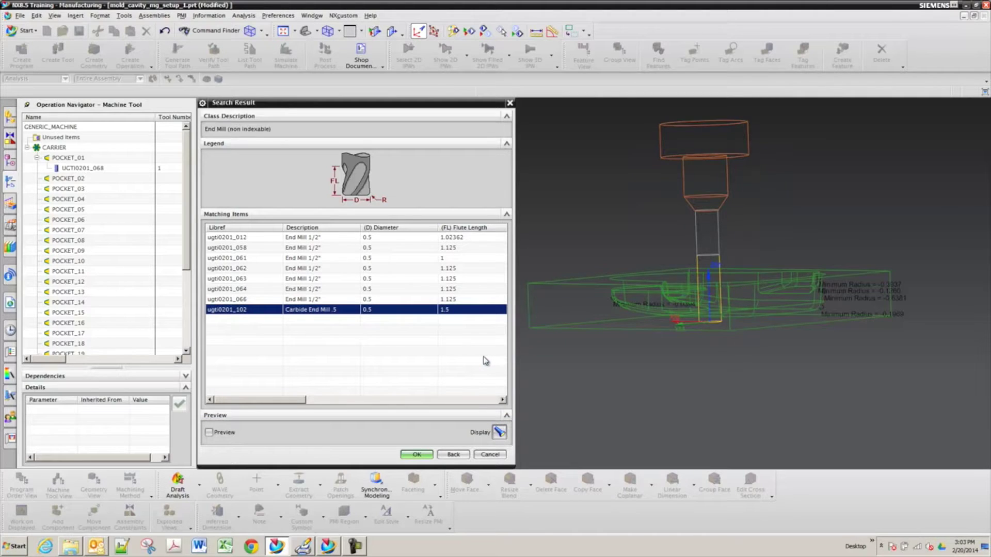
- Preview end mill ugti0201_061, retrieve it into POCKET_02, and expand the pocket
{"action": "left_click", "coordinate": [419, 299]}
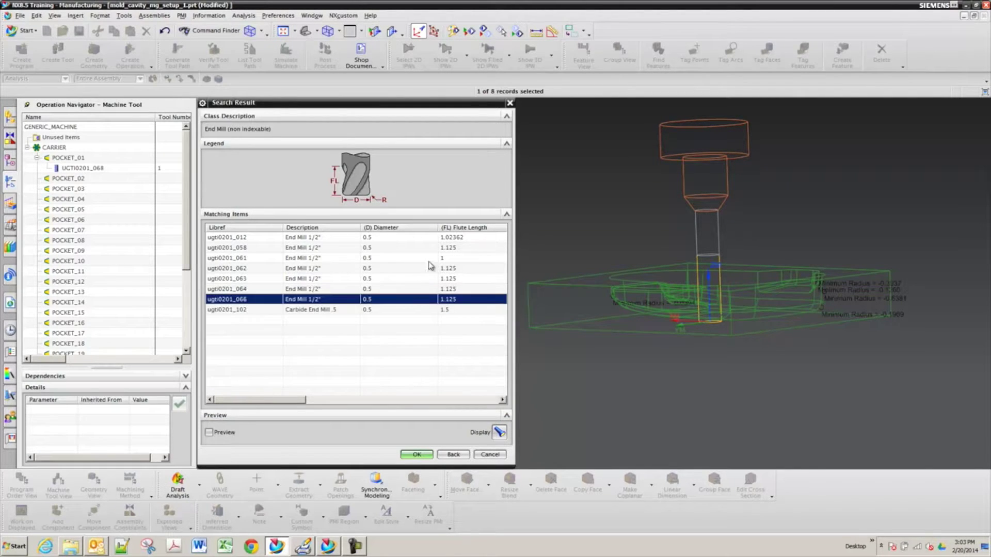
{"action": "left_click", "coordinate": [428, 258]}
{"action": "left_click", "coordinate": [499, 433]}
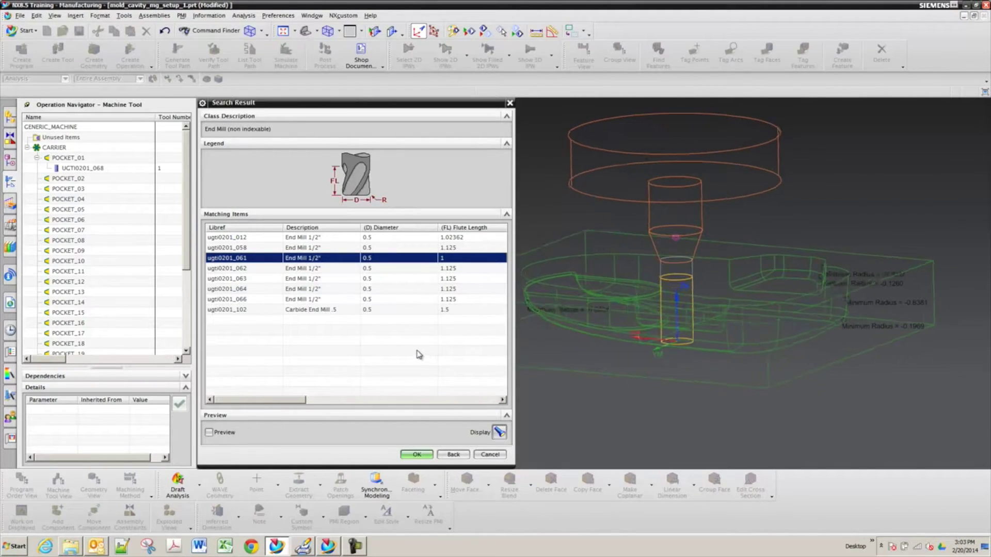
{"action": "left_click", "coordinate": [415, 454]}
{"action": "left_click", "coordinate": [318, 317]}
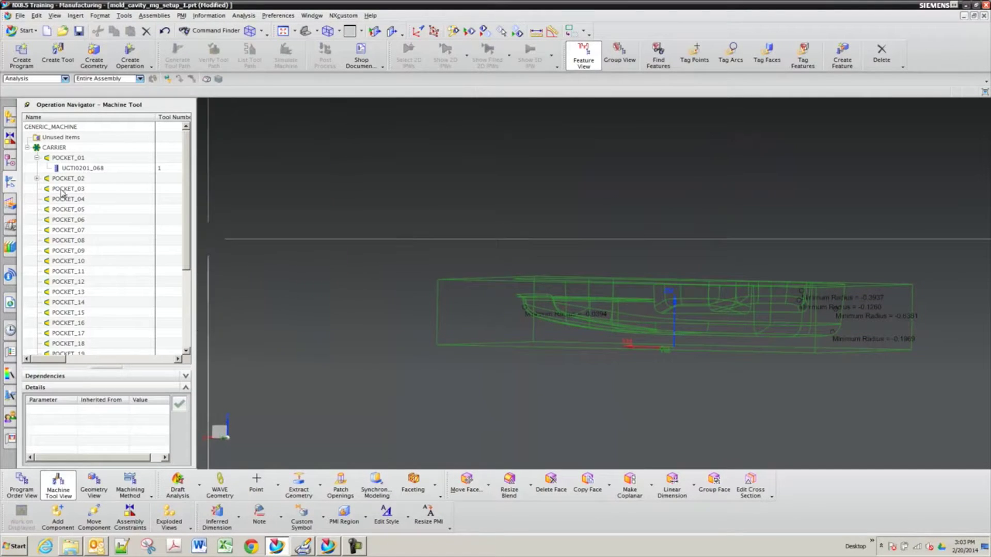
{"action": "left_click", "coordinate": [36, 179]}
{"action": "key", "text": "Home"}
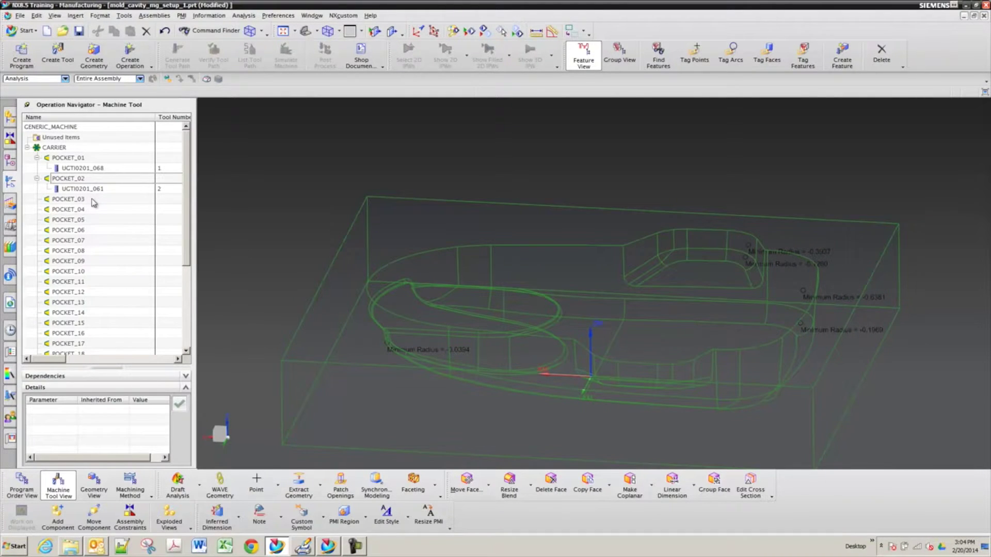
- Insert a tool in POCKET_03 and open a library search for non-indexable ball mills
{"action": "left_click", "coordinate": [71, 200]}
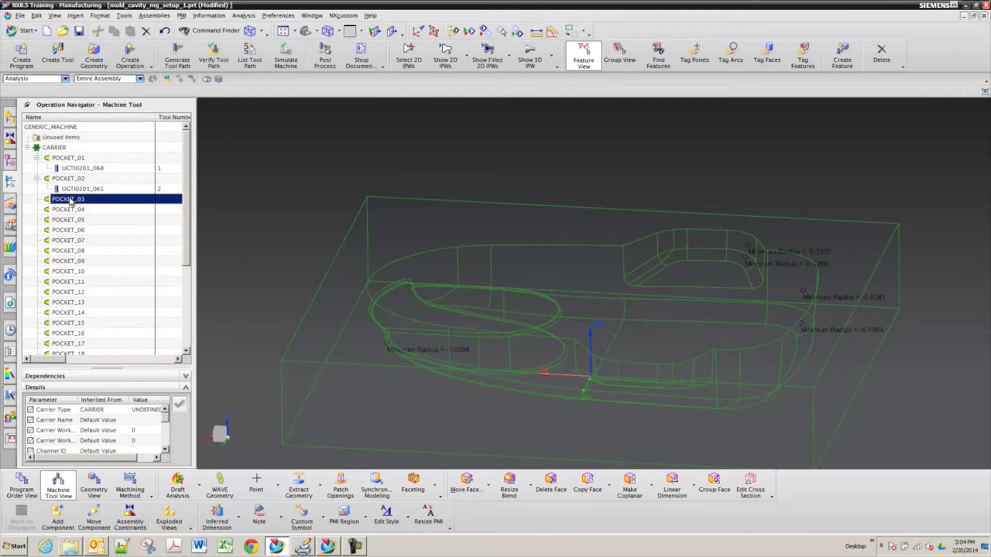
{"action": "right_click", "coordinate": [71, 200]}
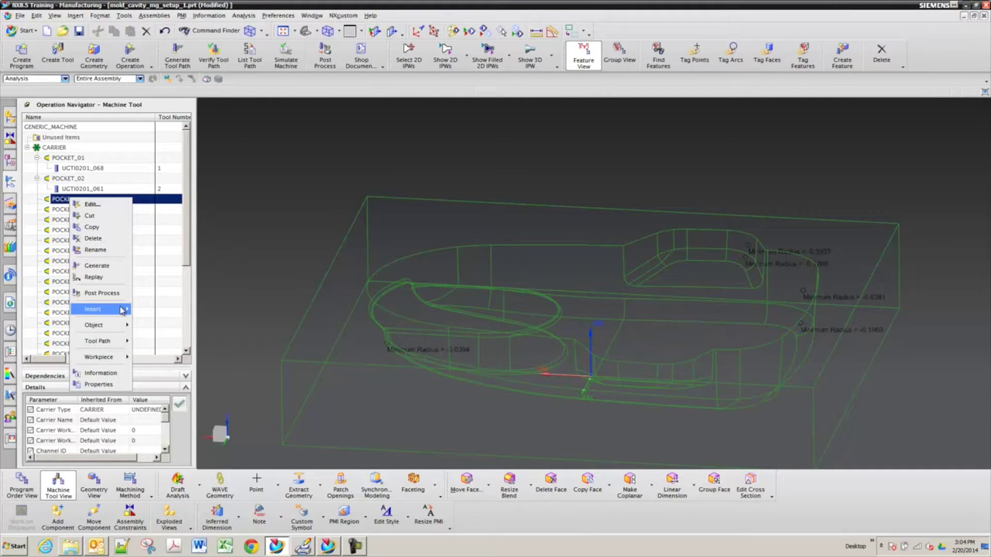
{"action": "mouse_move", "coordinate": [122, 310]}
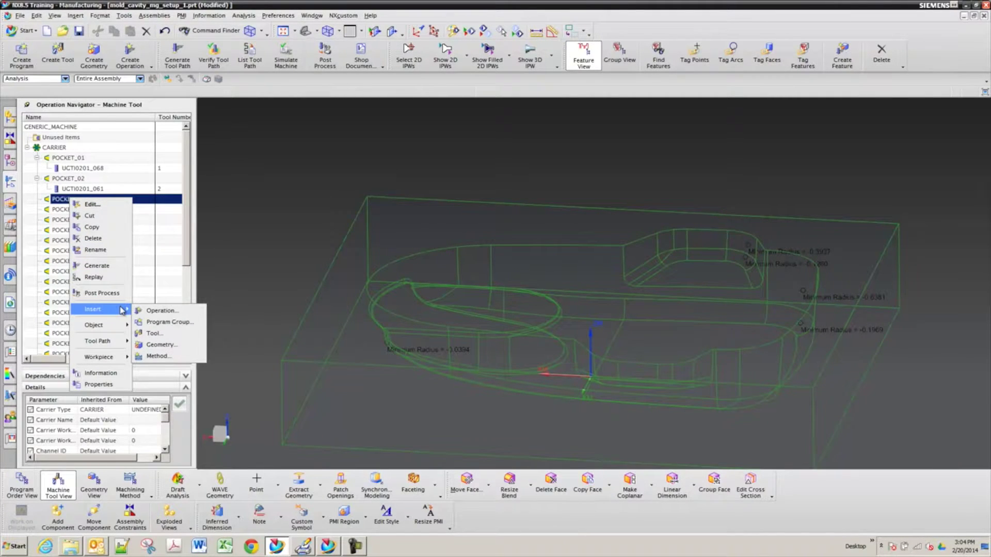
{"action": "left_click", "coordinate": [154, 333]}
{"action": "left_click", "coordinate": [327, 161]}
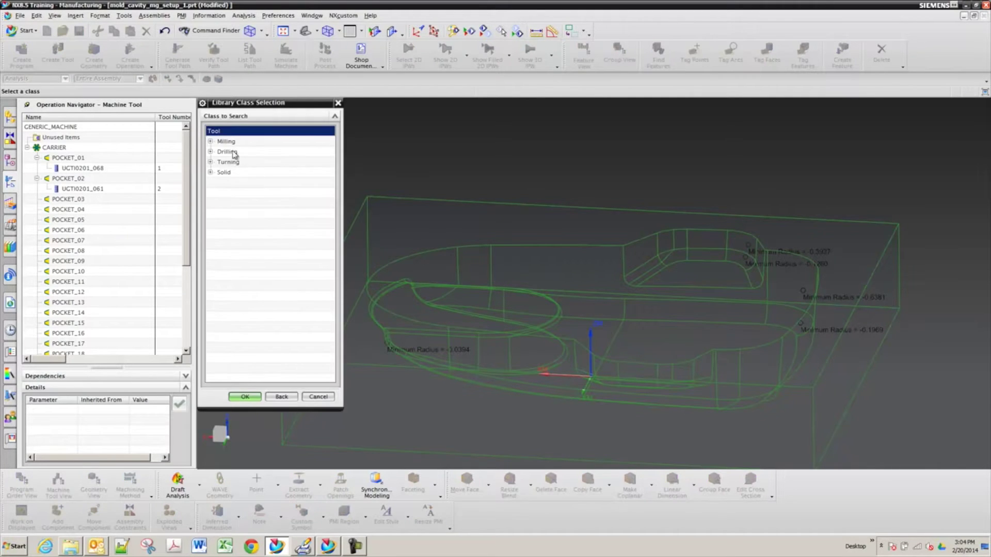
{"action": "left_click", "coordinate": [211, 141]}
{"action": "left_click", "coordinate": [250, 173]}
{"action": "left_click", "coordinate": [245, 397]}
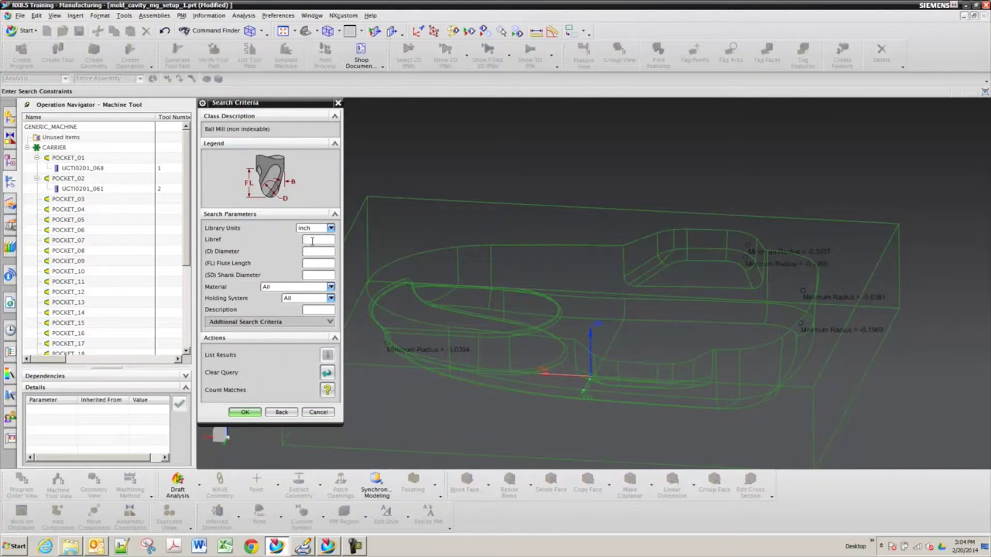
- Search for a .375 inch diameter, retrieve ball mill ugti0203_017 into POCKET_03, and expand the pocket
{"action": "left_click", "coordinate": [319, 252]}
{"action": "type", "text": ".375"}
{"action": "key", "text": "Return"}
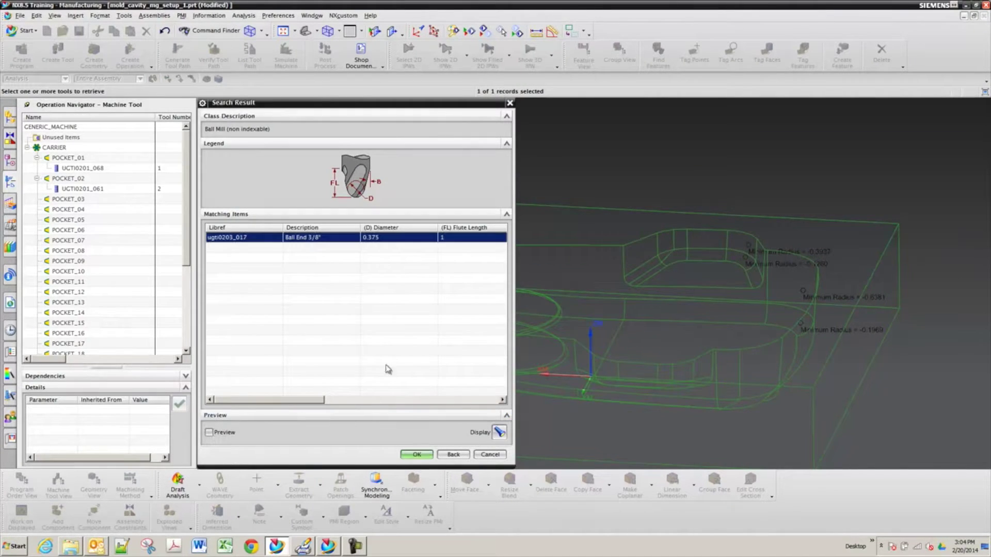
{"action": "left_click", "coordinate": [417, 454]}
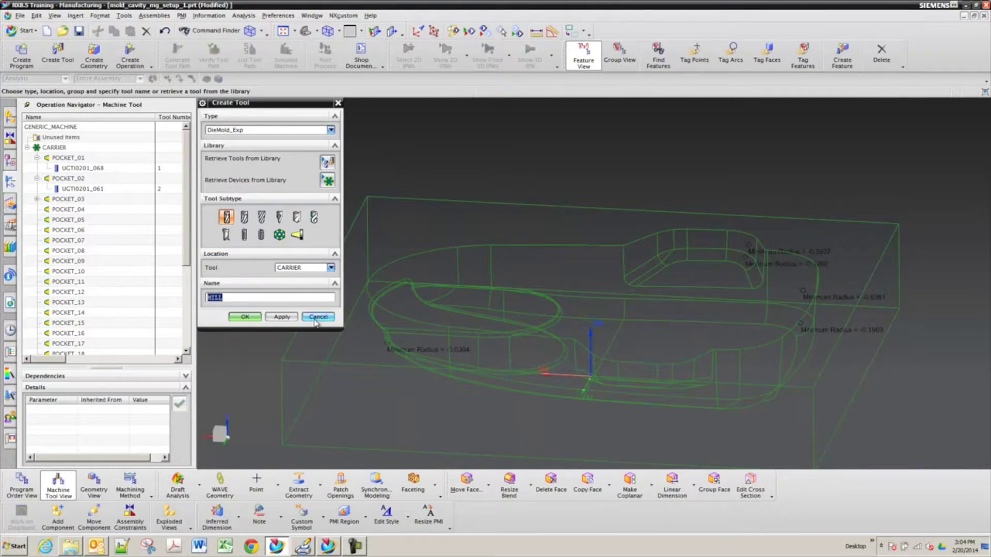
{"action": "left_click", "coordinate": [320, 314]}
{"action": "left_click", "coordinate": [36, 199]}
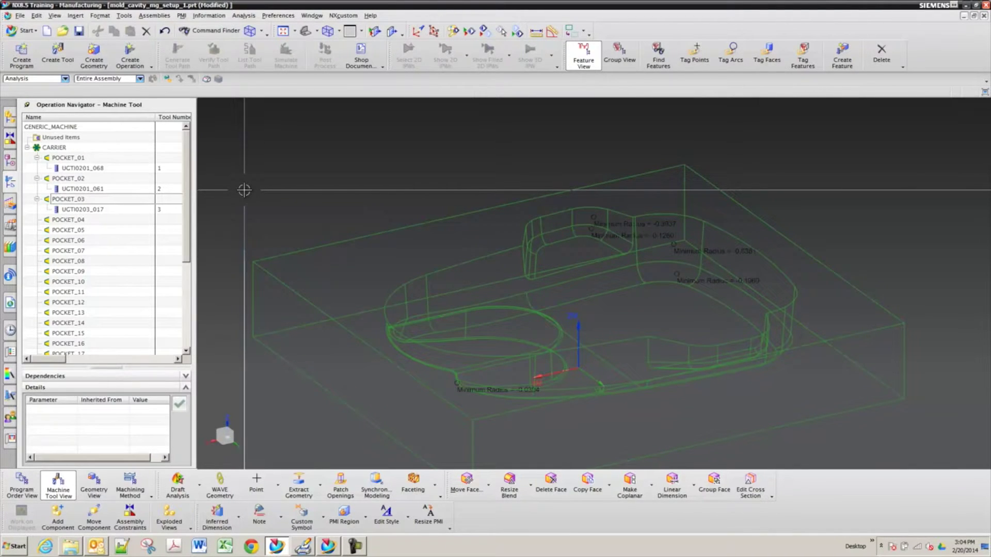
- Insert a tool in POCKET_04 and open a library search for non-indexable ball mills
{"action": "right_click", "coordinate": [88, 222]}
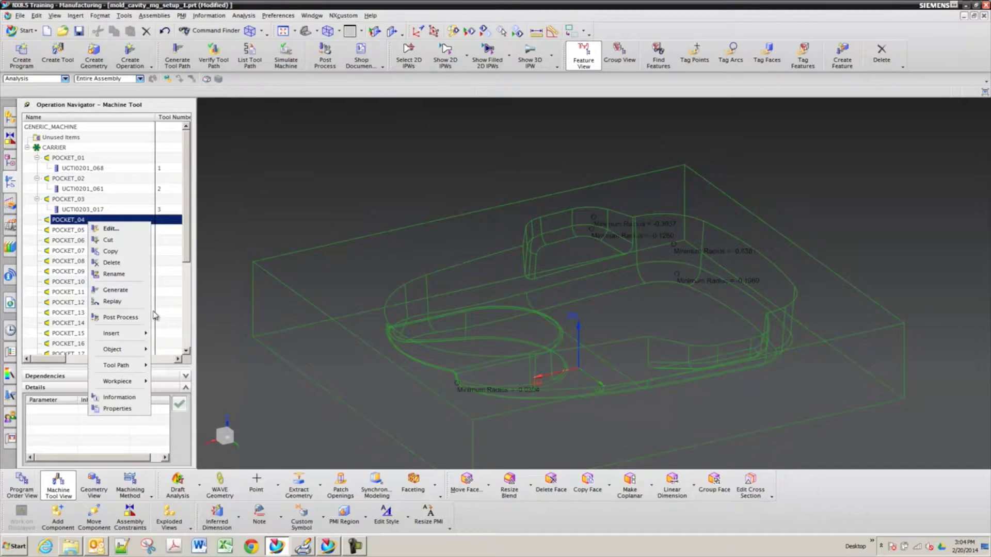
{"action": "mouse_move", "coordinate": [142, 336]}
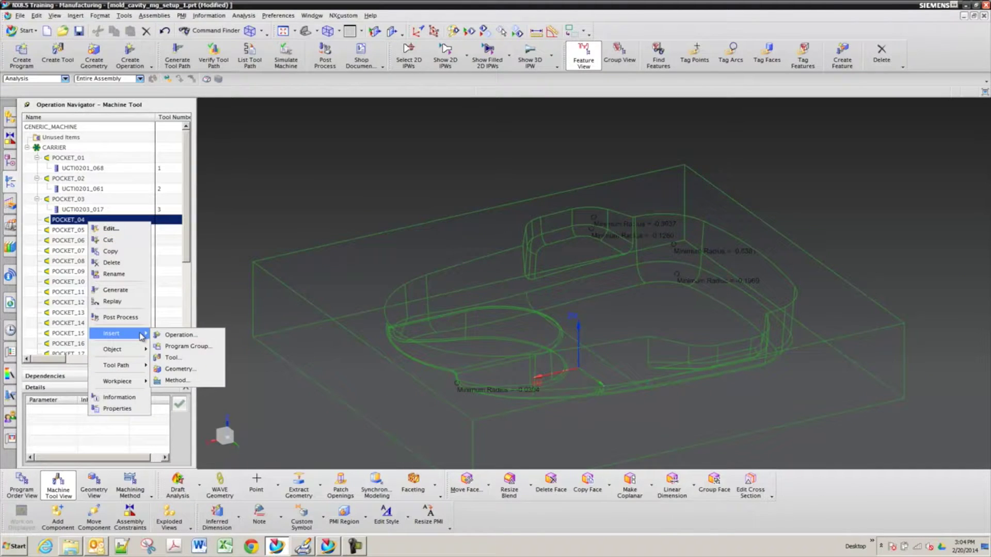
{"action": "left_click", "coordinate": [175, 357]}
{"action": "left_click", "coordinate": [321, 168]}
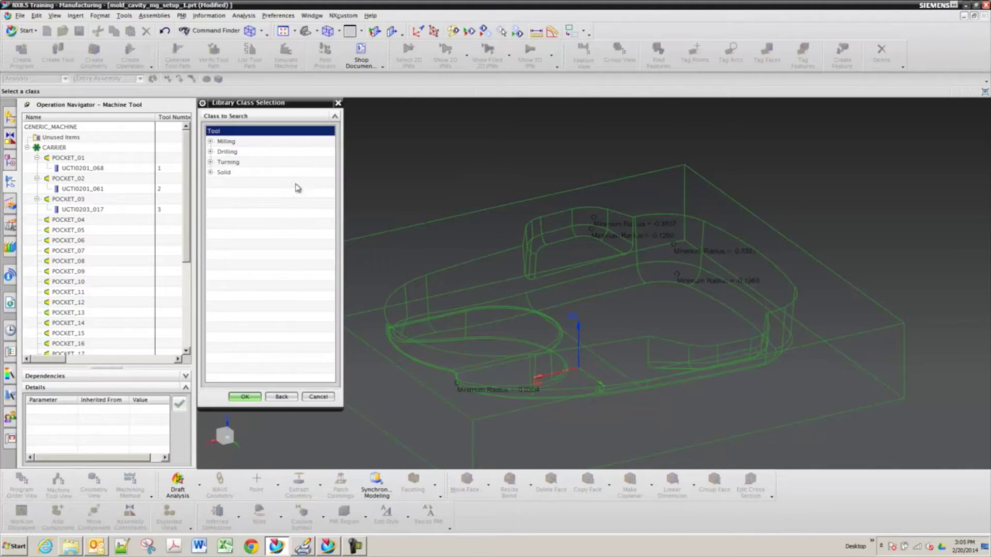
{"action": "left_click", "coordinate": [211, 141]}
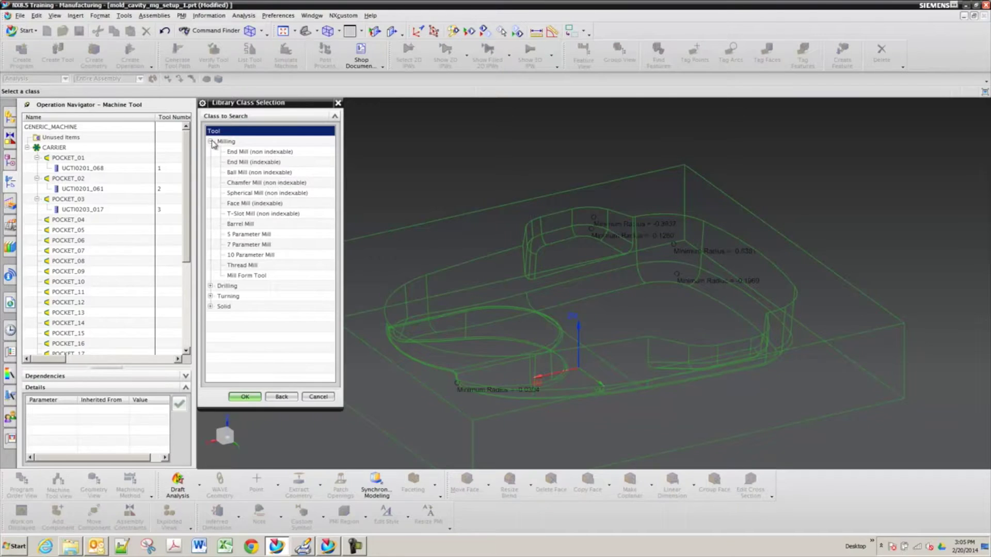
{"action": "left_click", "coordinate": [242, 173]}
{"action": "left_click", "coordinate": [245, 396]}
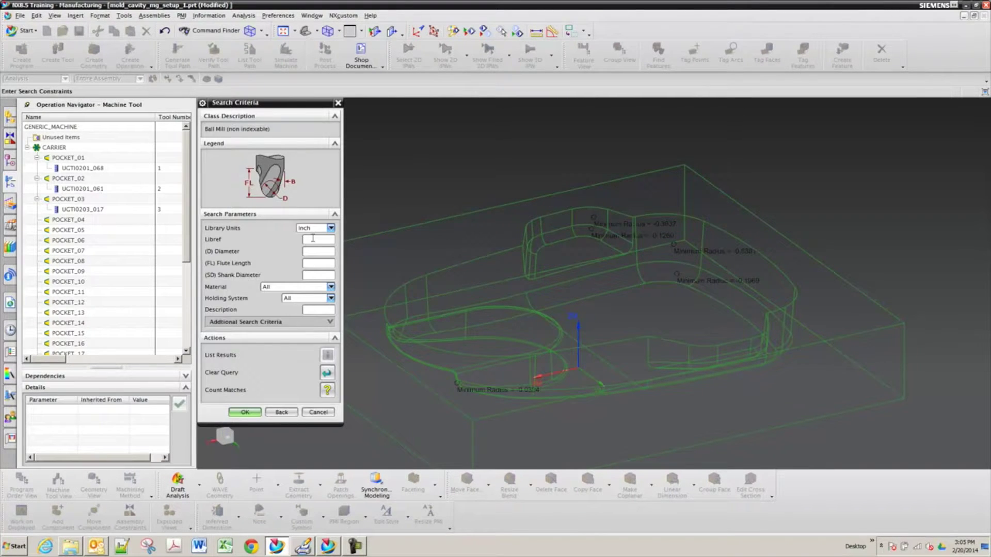
{"action": "type", "text": ".1875"}
{"action": "key", "text": "BackSpace"}
{"action": "key", "text": "BackSpace"}
{"action": "key", "text": "BackSpace"}
{"action": "key", "text": "BackSpace"}
{"action": "key", "text": "BackSpace"}
- Search for a .1875 inch diameter, retrieve ball mill UGTI0203_047 into POCKET_04, and expand the pocket
{"action": "left_click", "coordinate": [317, 250]}
{"action": "type", "text": ".1875"}
{"action": "left_click", "coordinate": [247, 413]}
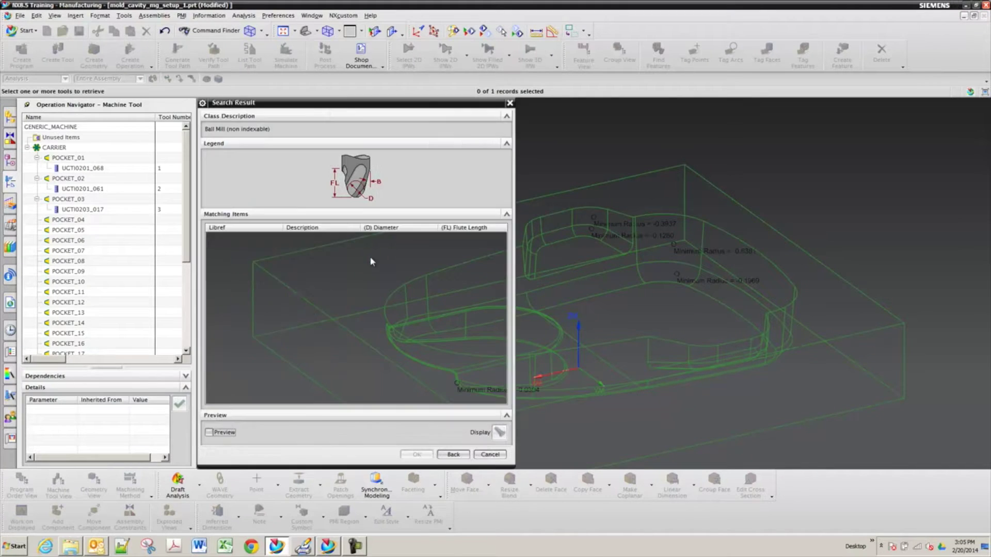
{"action": "left_click", "coordinate": [324, 239]}
{"action": "left_click", "coordinate": [416, 454]}
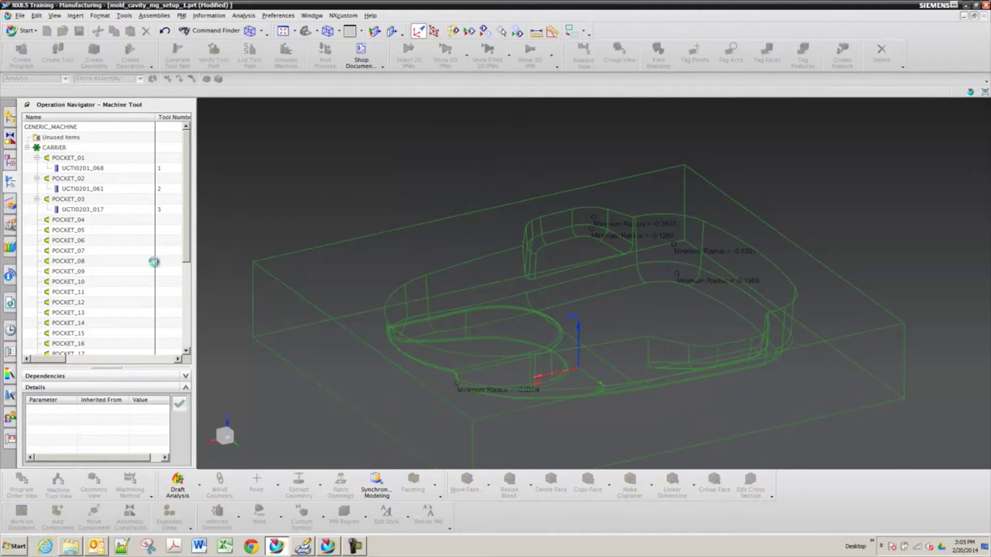
{"action": "left_click", "coordinate": [323, 320]}
{"action": "left_click", "coordinate": [37, 219]}
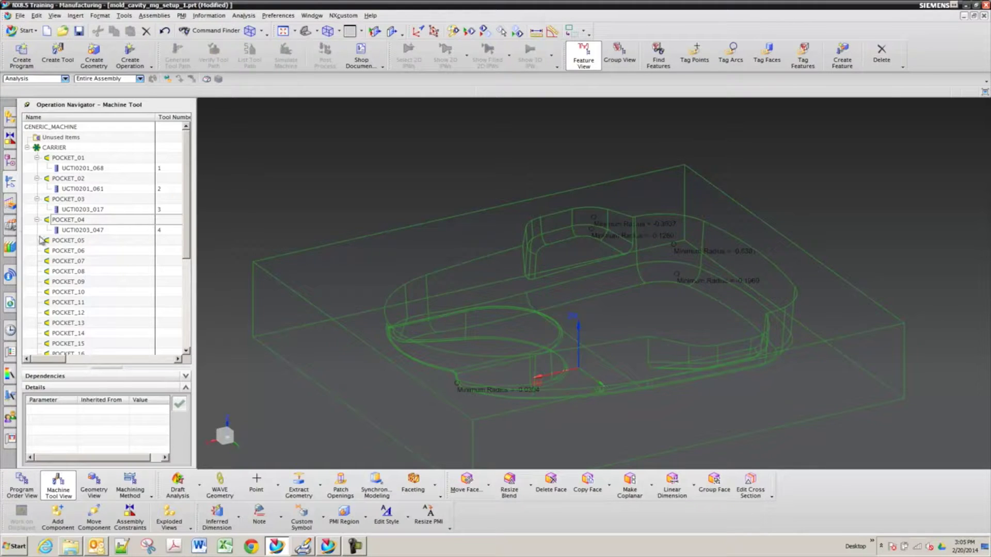
- Insert a tool in POCKET_05 and open a library search for non-indexable ball mills
{"action": "right_click", "coordinate": [64, 243]}
{"action": "mouse_move", "coordinate": [117, 362]}
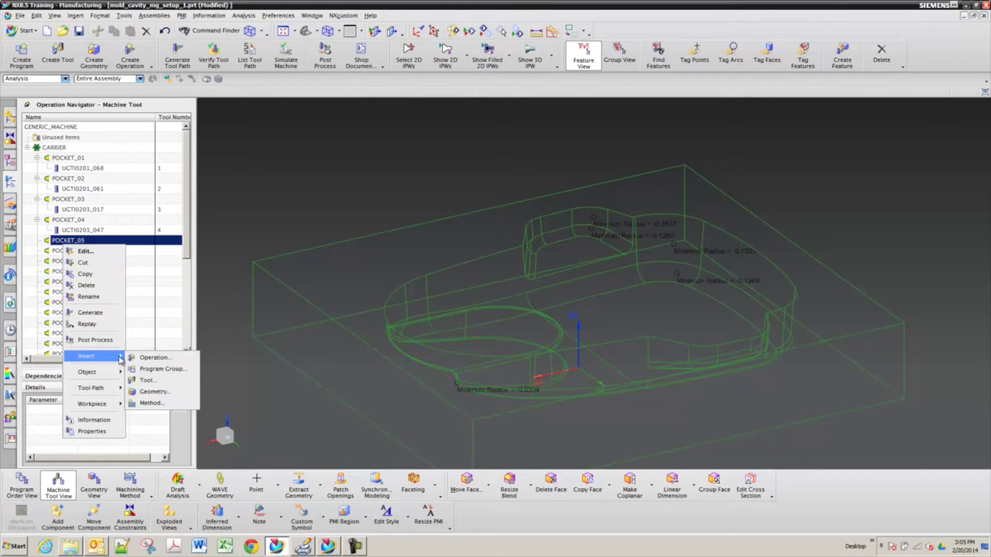
{"action": "left_click", "coordinate": [161, 382]}
{"action": "left_click", "coordinate": [333, 160]}
{"action": "left_click", "coordinate": [210, 142]}
{"action": "left_click", "coordinate": [241, 173]}
{"action": "left_click", "coordinate": [245, 396]}
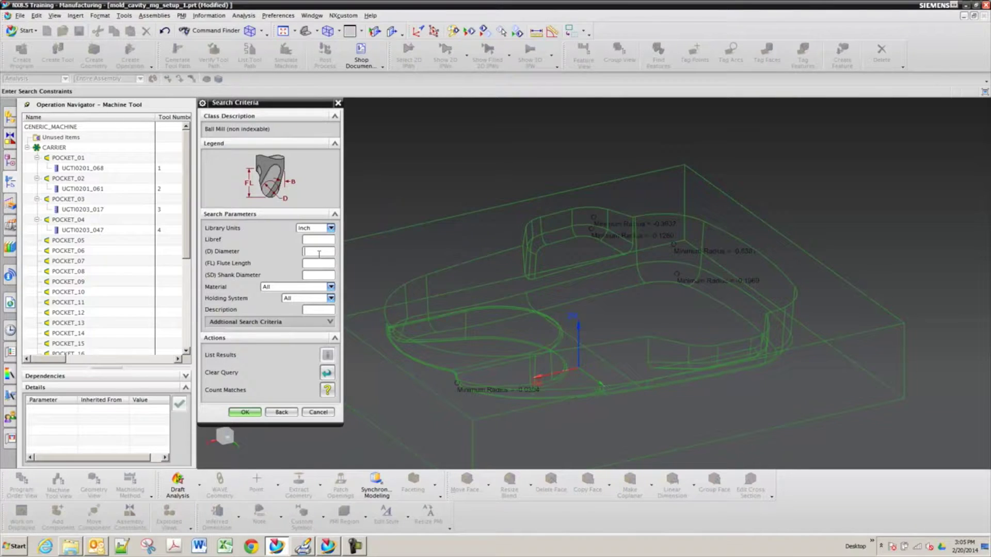
- Try to find a ball mill for POCKET_05 by searching diameters .093 and 3/32 inch
{"action": "type", "text": ".093"}
{"action": "left_click", "coordinate": [244, 412]}
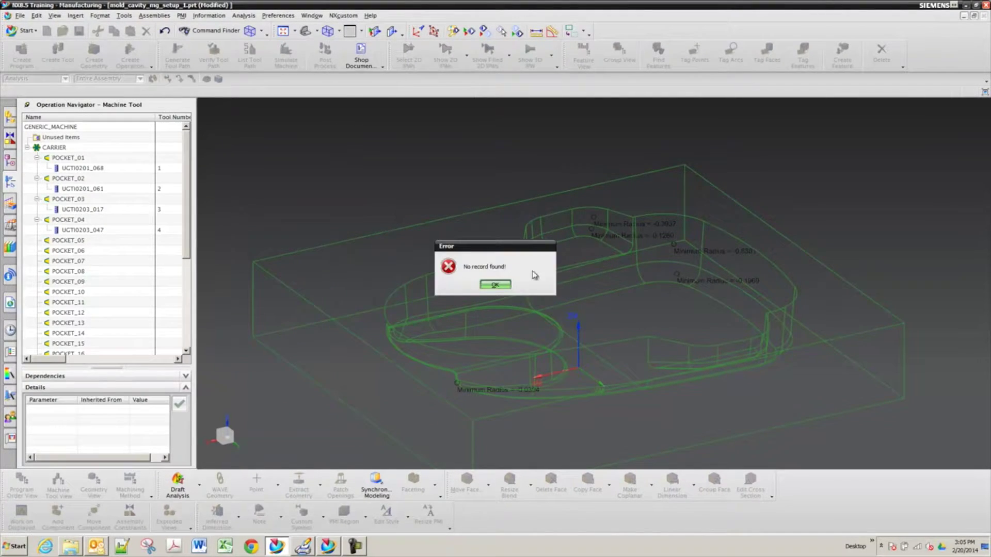
{"action": "left_click", "coordinate": [497, 283]}
{"action": "double_click", "coordinate": [321, 251]}
{"action": "type", "text": "3/32"}
{"action": "key", "text": "Return"}
{"action": "left_click", "coordinate": [494, 284]}
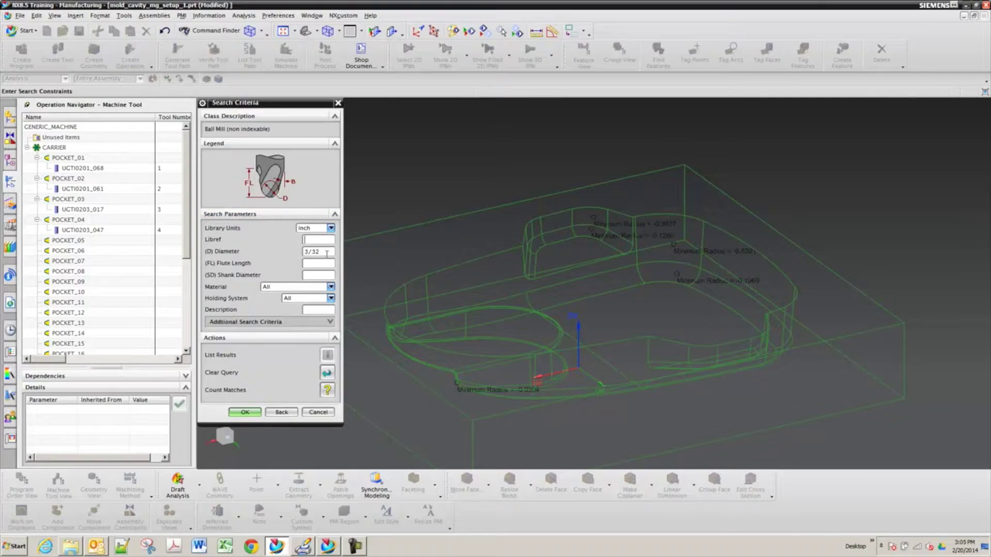
- Try to find a ball mill for POCKET_05 by searching for a diameter of .09375 inch
{"action": "double_click", "coordinate": [325, 252]}
{"action": "type", "text": ".09375"}
{"action": "left_click", "coordinate": [245, 412]}
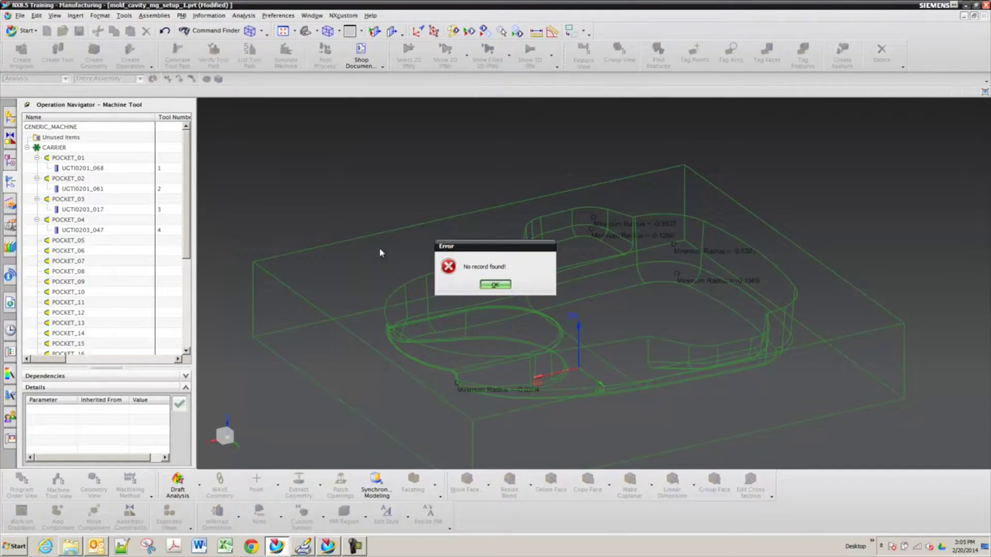
{"action": "left_click", "coordinate": [490, 282]}
- List all ball mills without a diameter filter, sort them by diameter, retrieve the 0.09 inch ugti0203_038 into POCKET_05, and expand the pocket
{"action": "left_click_drag", "start_coordinate": [330, 252], "coordinate": [255, 252]}
{"action": "key", "text": "BackSpace"}
{"action": "left_click", "coordinate": [244, 411]}
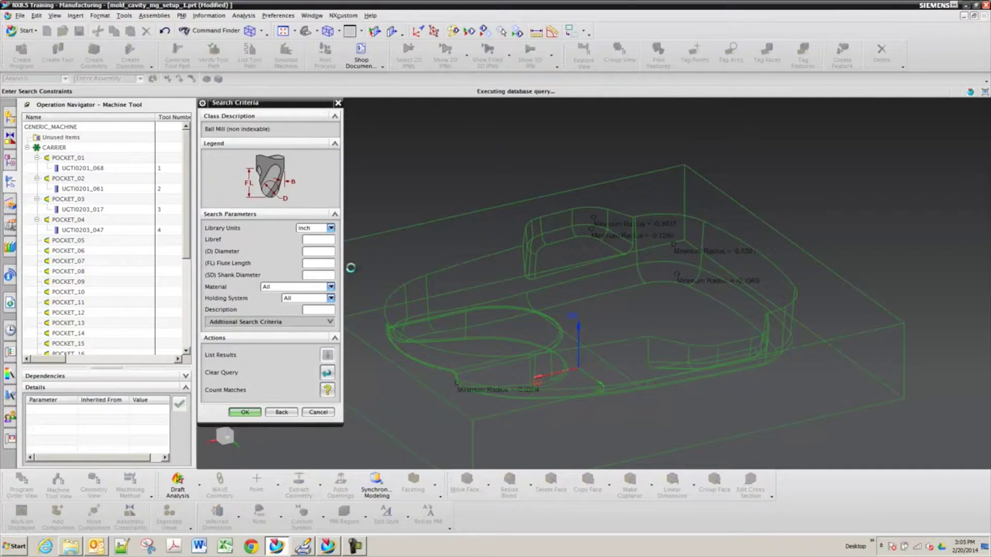
{"action": "left_click", "coordinate": [405, 228]}
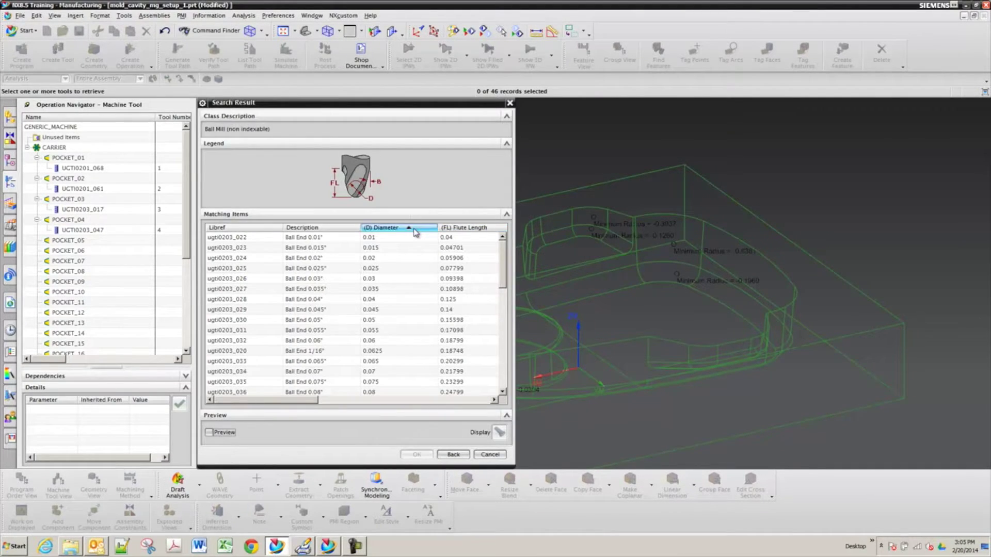
{"action": "scroll", "coordinate": [407, 283], "scroll_direction": "down", "scroll_amount": 2}
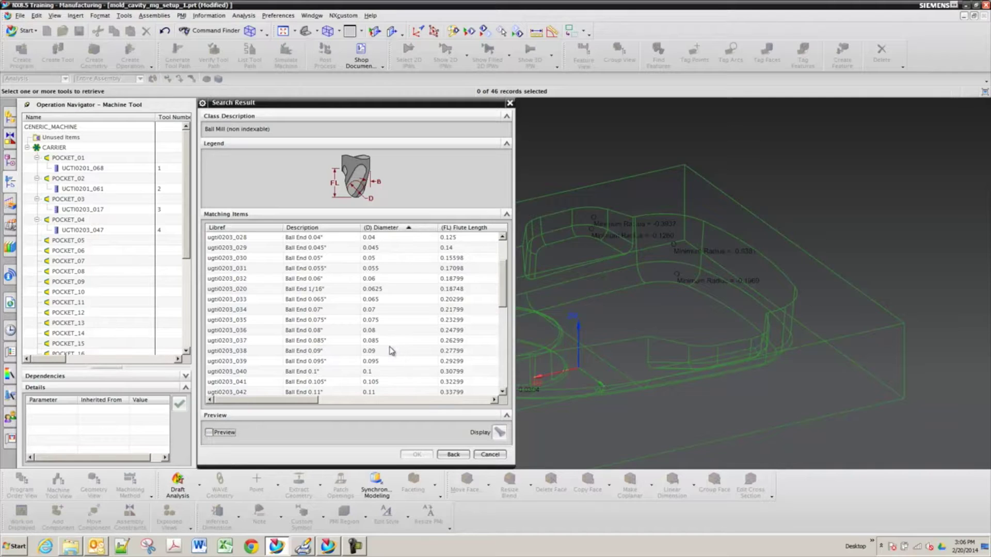
{"action": "left_click", "coordinate": [386, 352]}
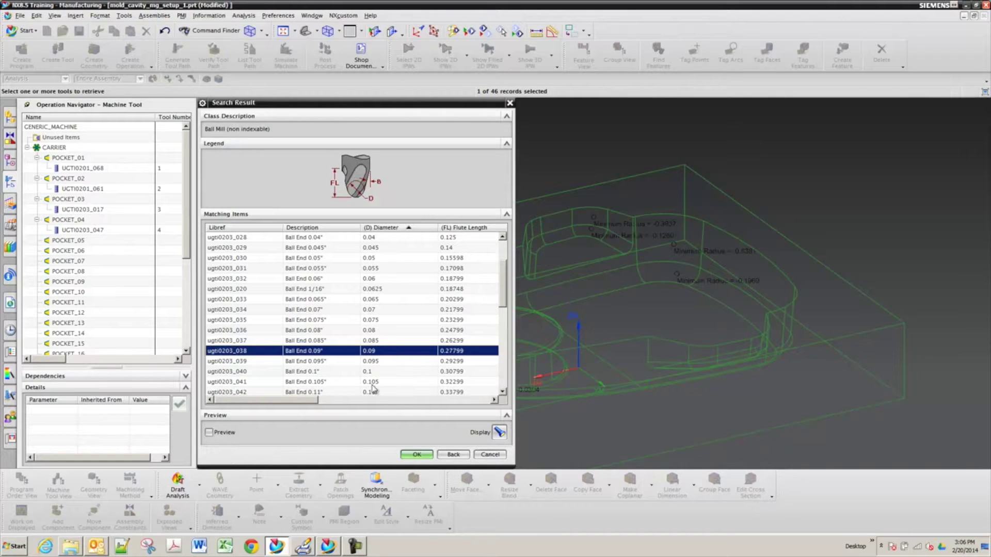
{"action": "left_click", "coordinate": [414, 455]}
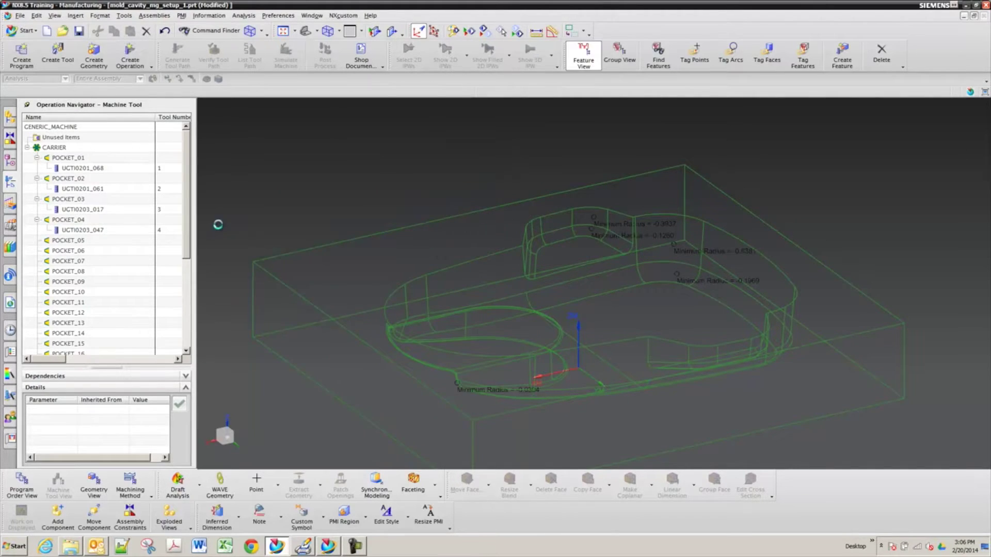
{"action": "left_click", "coordinate": [318, 315]}
{"action": "left_click", "coordinate": [42, 240]}
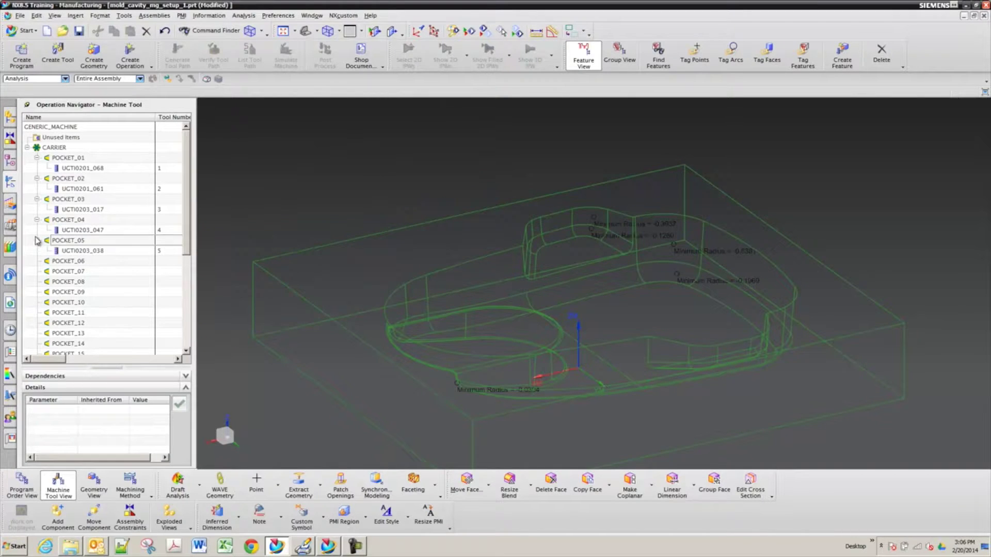
- Preview the ball mills in POCKET_05 and POCKET_04 against the part to compare the tools and their holders
{"action": "left_click", "coordinate": [77, 251]}
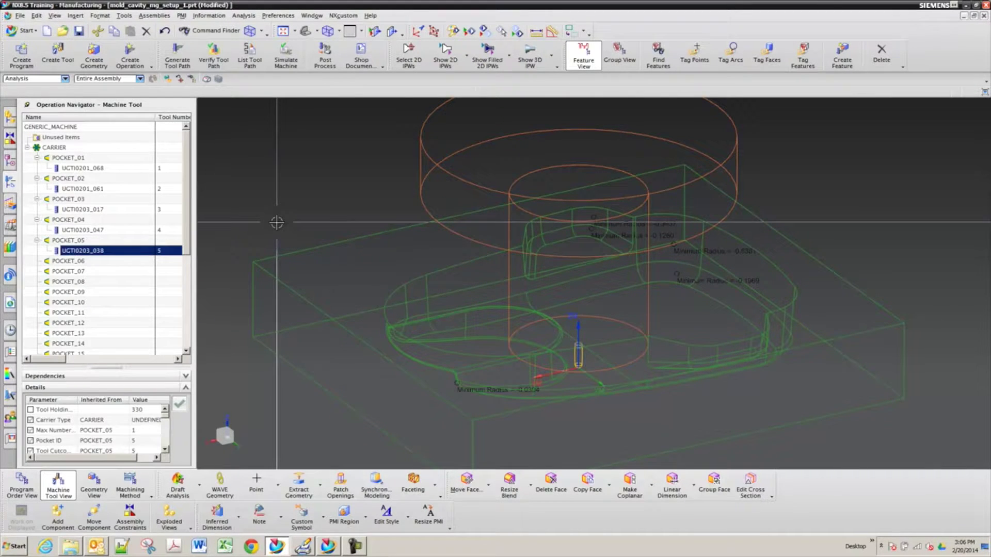
{"action": "mouse_move", "coordinate": [277, 222]}
{"action": "middle_mouse_down"}
{"action": "mouse_move", "coordinate": [292, 237]}
{"action": "mouse_move", "coordinate": [214, 226]}
{"action": "middle_mouse_up"}
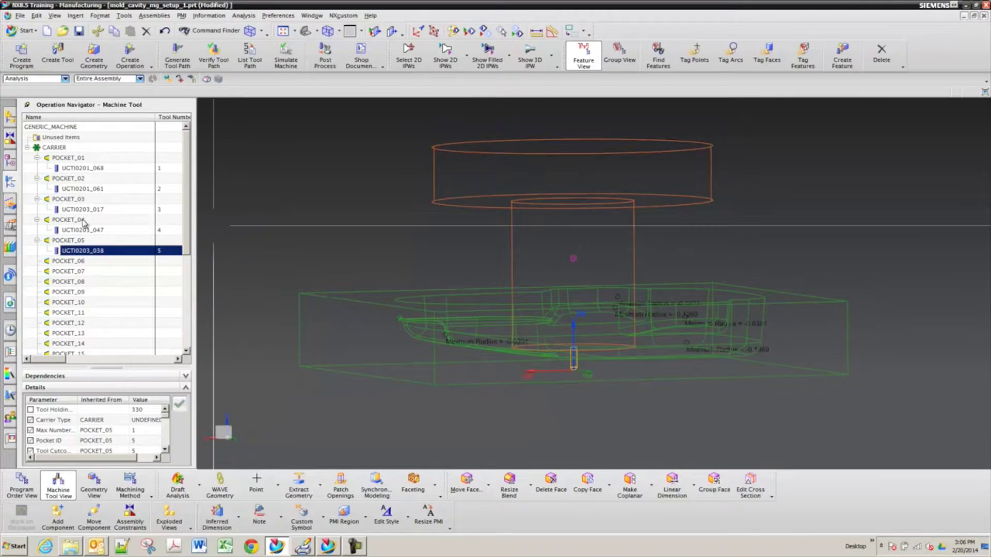
{"action": "left_click", "coordinate": [83, 232]}
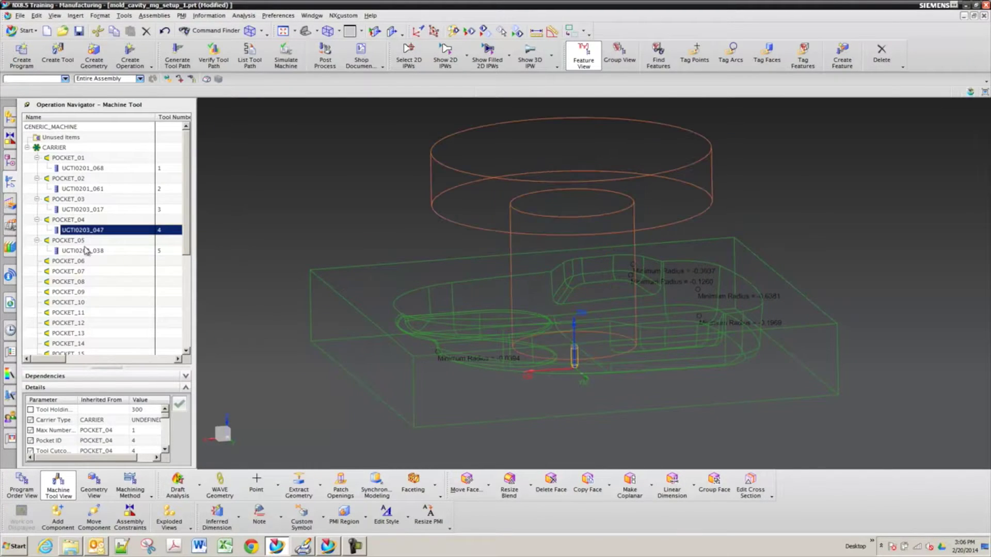
{"action": "left_click", "coordinate": [86, 250]}
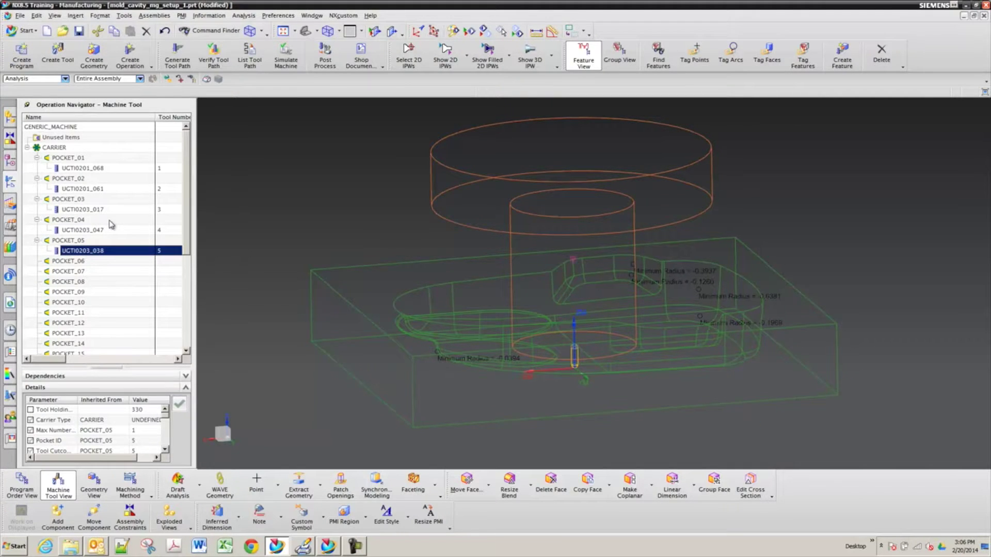
- Create a CAVITY_MILL operation under tool UGTI0201_068 in POCKET_01, using the MOLD_ROUGH_HSM method
{"action": "left_click", "coordinate": [73, 168]}
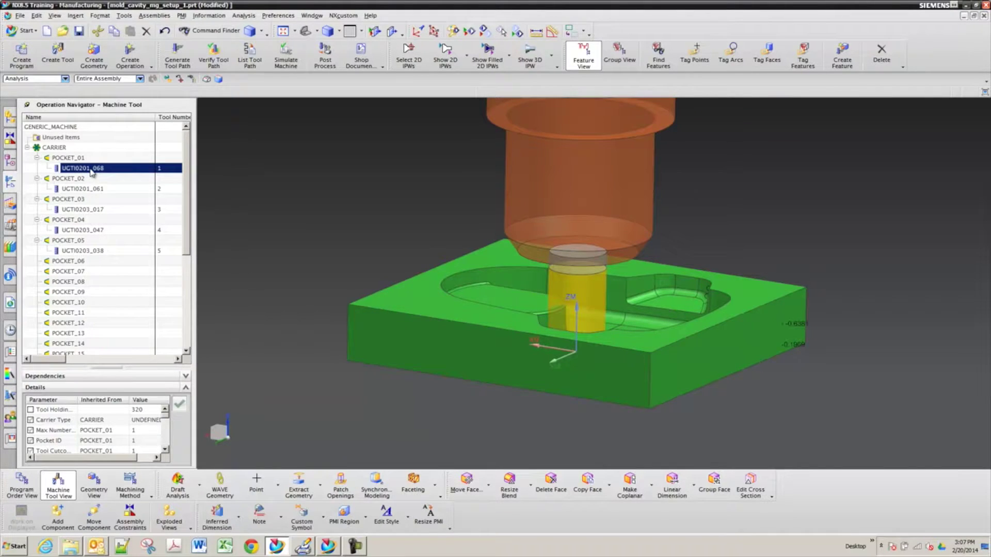
{"action": "right_click", "coordinate": [91, 171]}
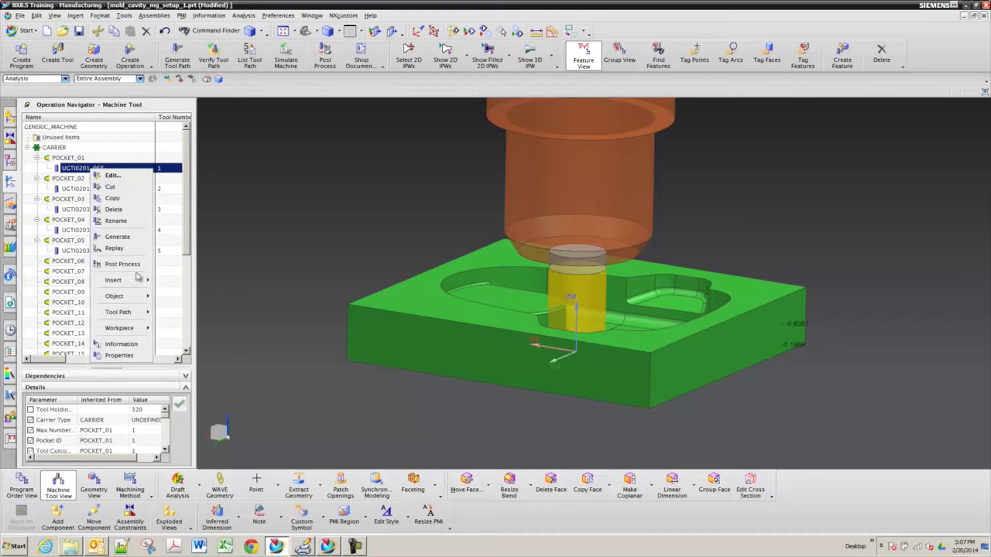
{"action": "mouse_move", "coordinate": [138, 279]}
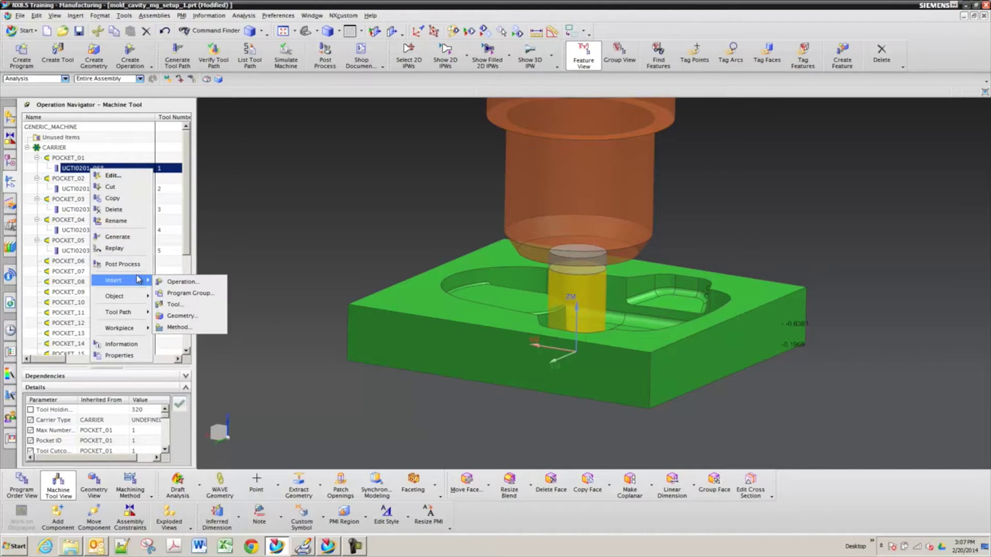
{"action": "left_click", "coordinate": [200, 285]}
{"action": "left_click", "coordinate": [225, 164]}
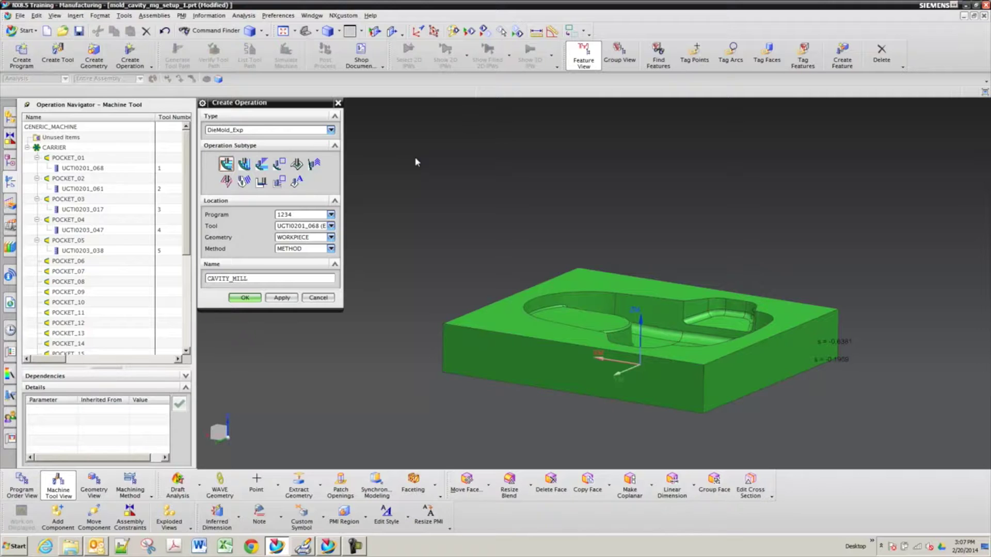
{"action": "left_click", "coordinate": [307, 250]}
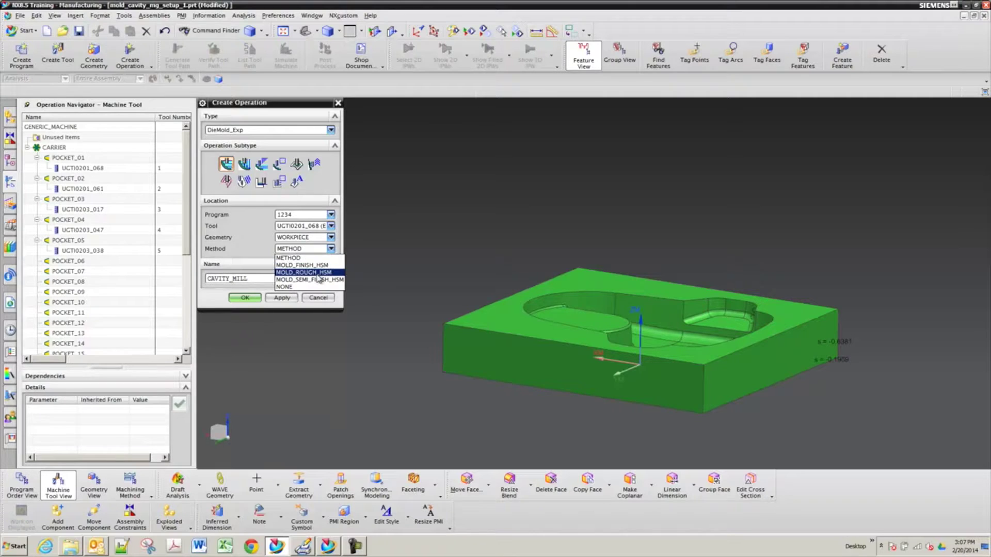
{"action": "left_click", "coordinate": [315, 272]}
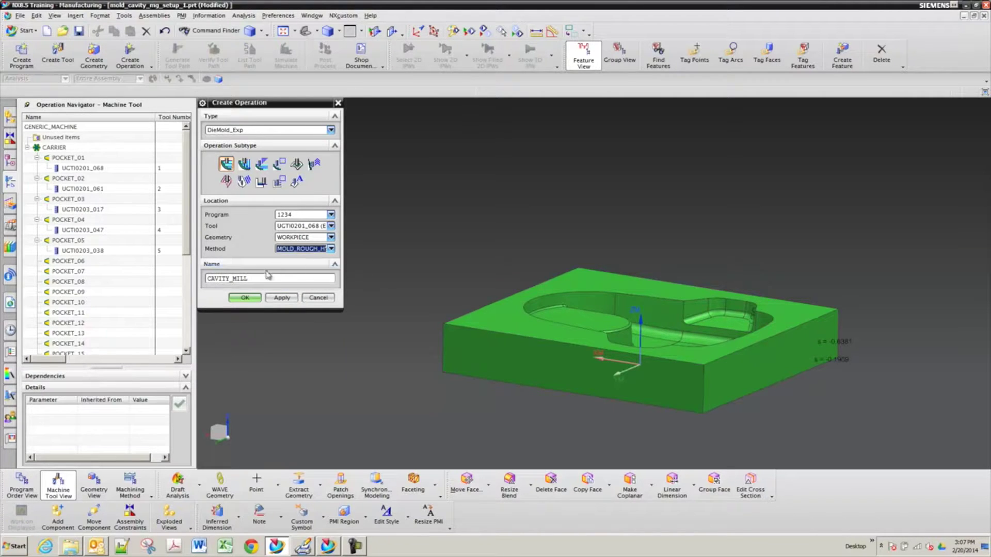
{"action": "left_click", "coordinate": [245, 298]}
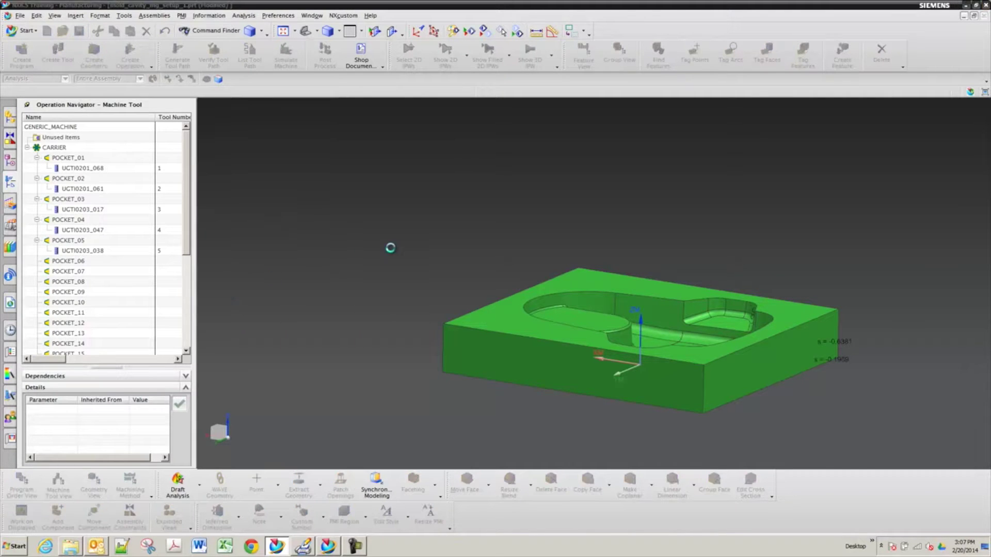
- Apply the automatic machining data to the cavity mill operation's feeds and speeds and recheck the settings
{"action": "scroll", "coordinate": [237, 413], "scroll_direction": "down", "scroll_amount": 3}
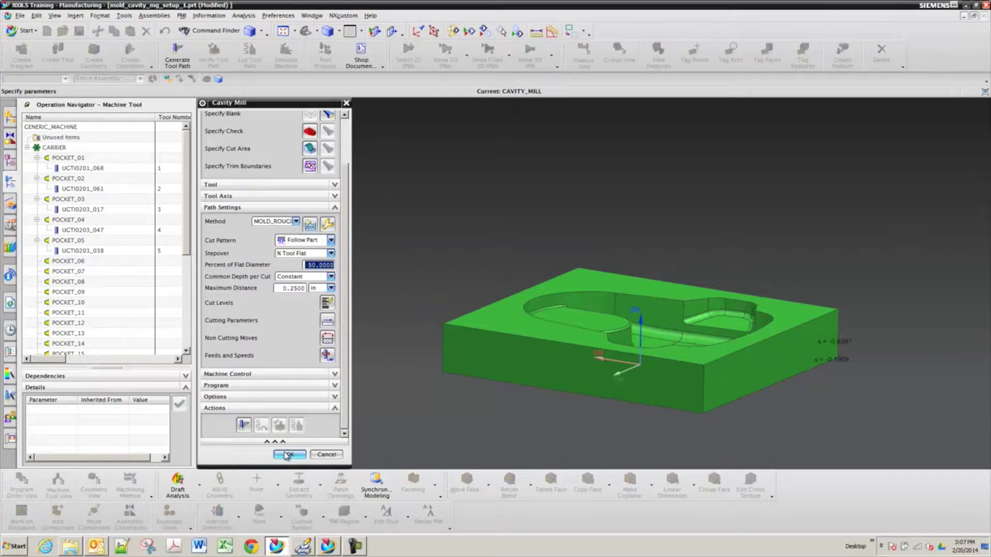
{"action": "left_click", "coordinate": [328, 356]}
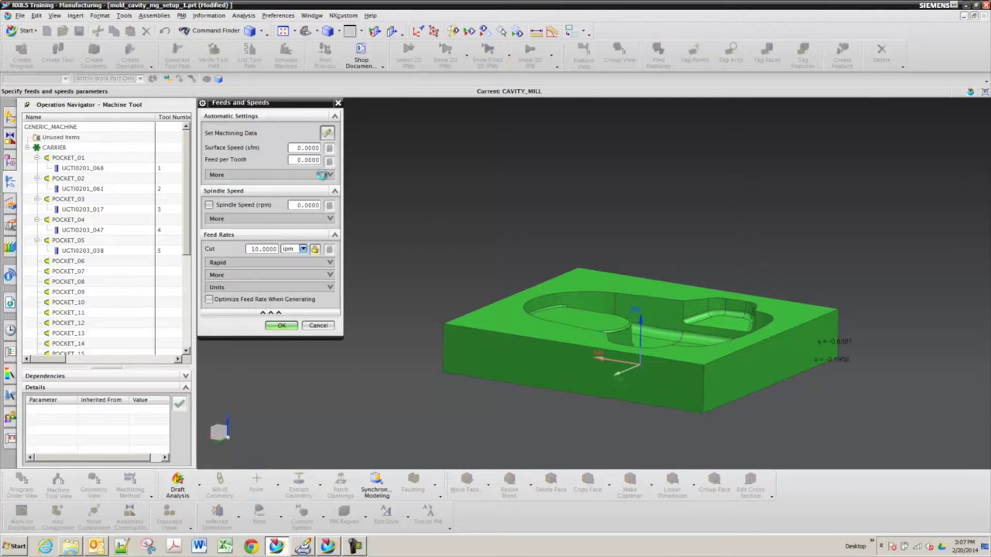
{"action": "left_click", "coordinate": [281, 325]}
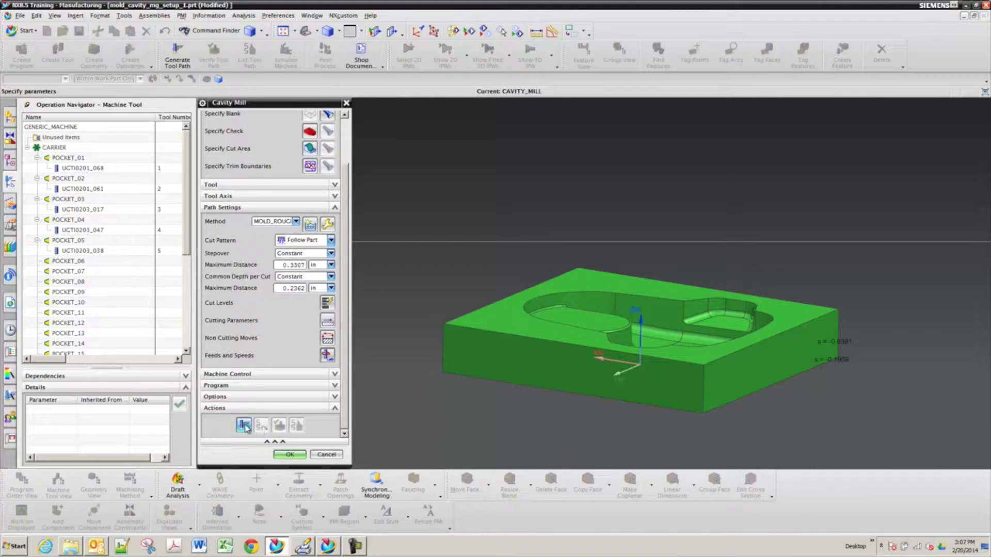
{"action": "left_click", "coordinate": [327, 355]}
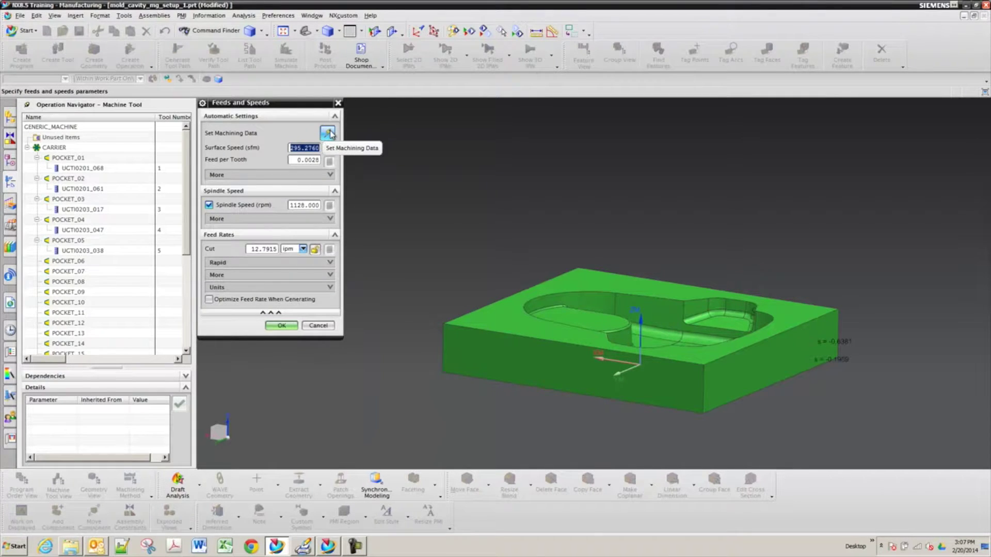
{"action": "left_click", "coordinate": [281, 325]}
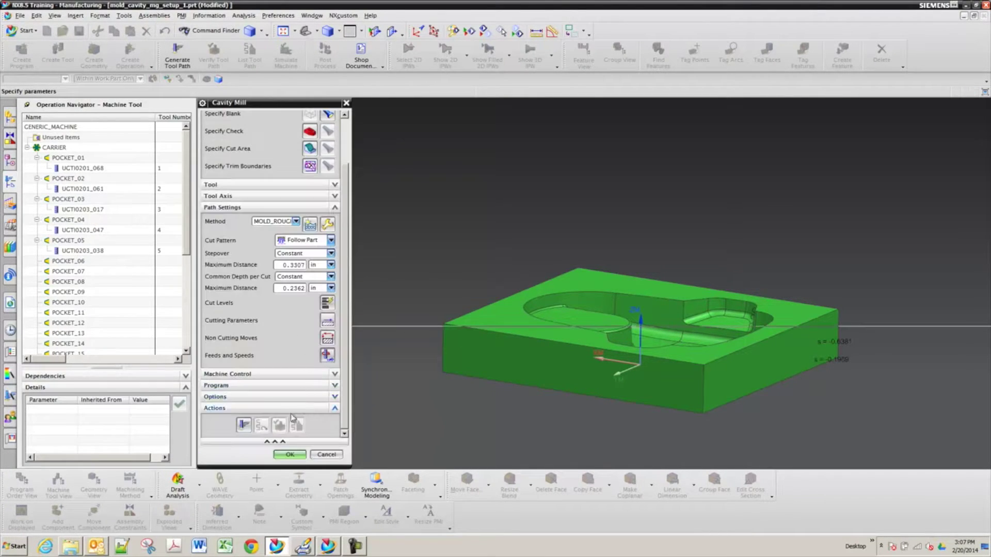
- Generate the cavity mill tool path, inspect it on the part, and accept the operation
{"action": "left_click", "coordinate": [244, 427]}
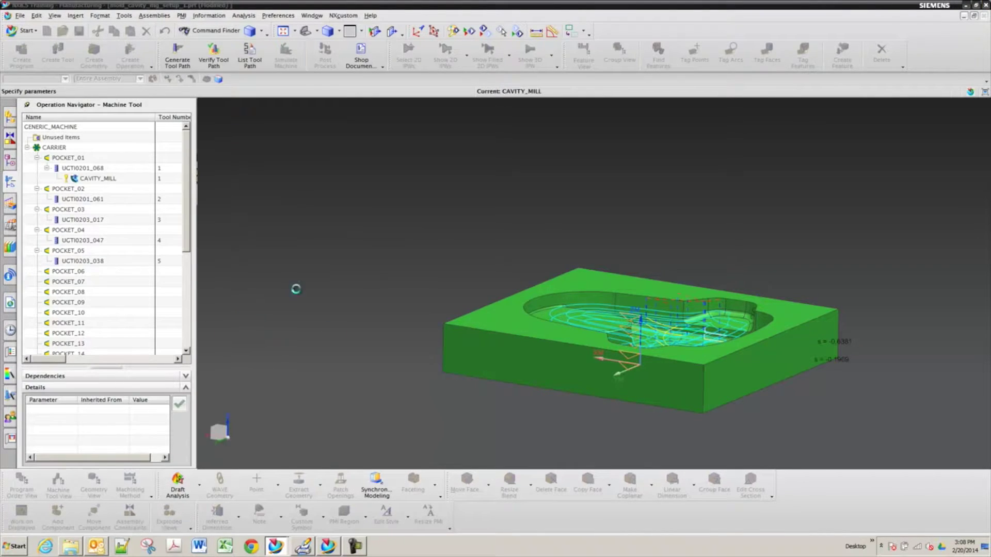
{"action": "middle_click_drag", "start_coordinate": [461, 234], "coordinate": [397, 226]}
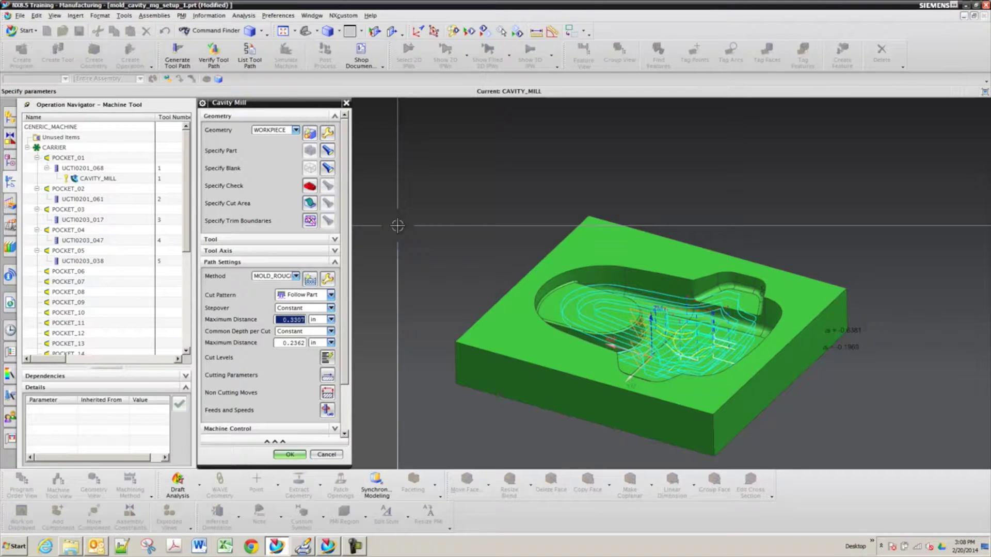
{"action": "left_click", "coordinate": [289, 454]}
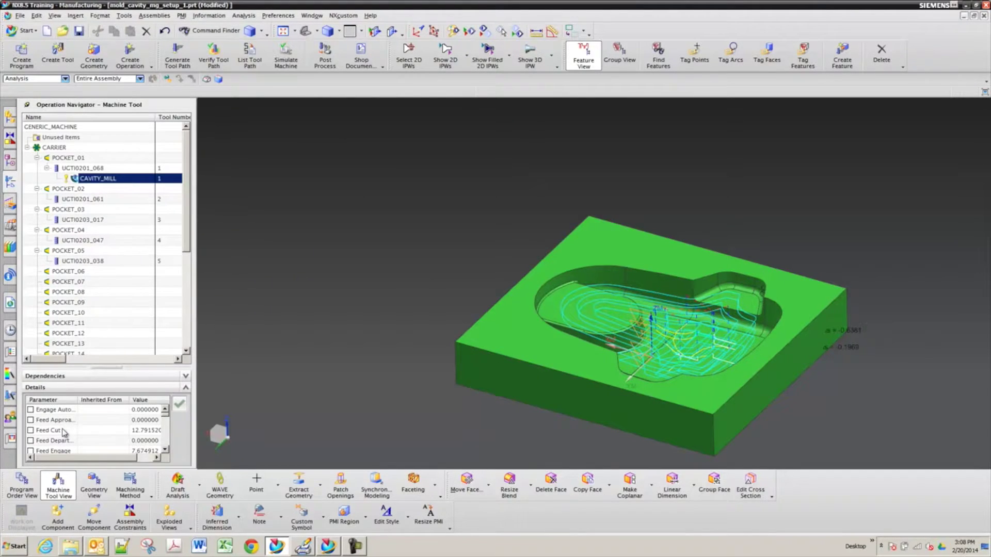
- Edit the WORKPIECE in the geometry view and set its bounding block blank's ZM+ limit to .05
{"action": "left_click", "coordinate": [95, 487]}
{"action": "left_click", "coordinate": [37, 157]}
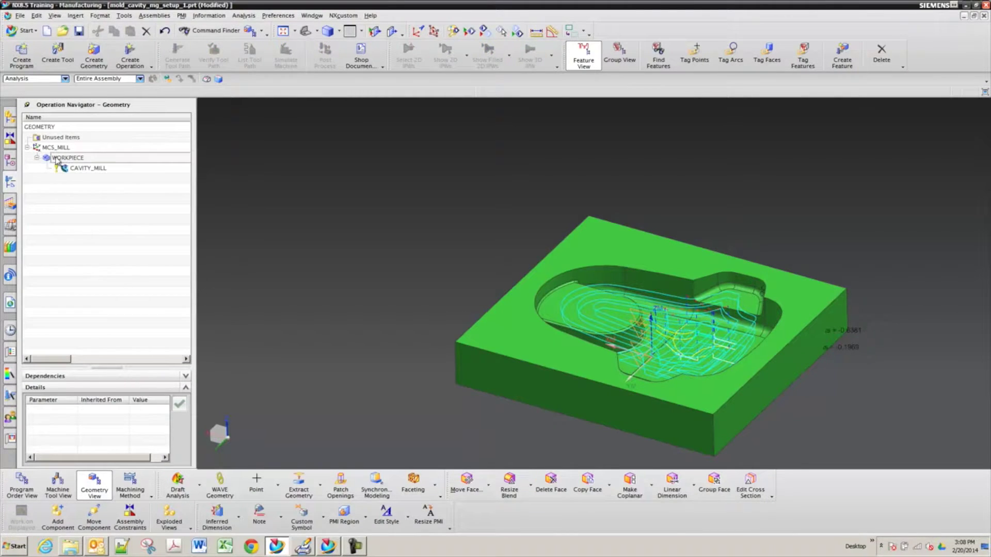
{"action": "double_click", "coordinate": [57, 158]}
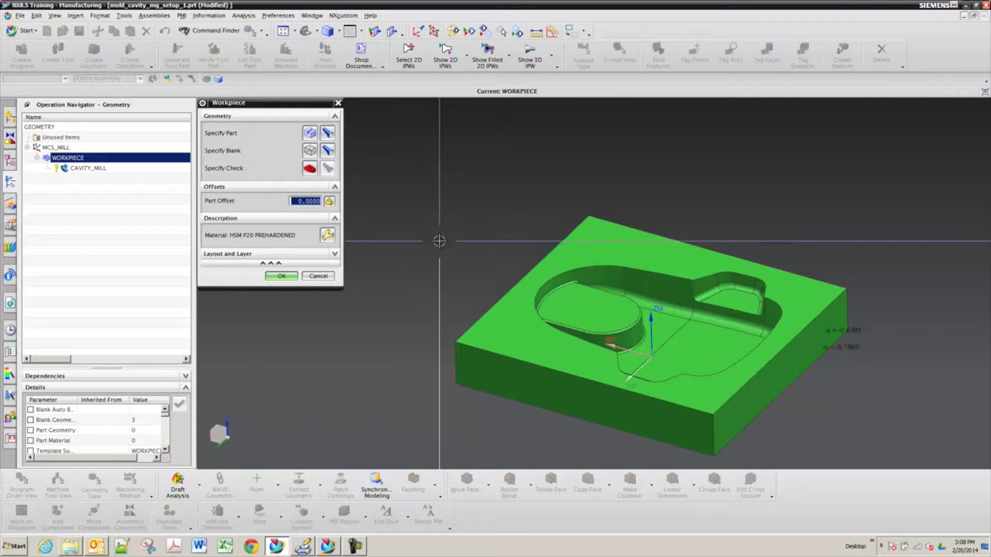
{"action": "left_click", "coordinate": [309, 150]}
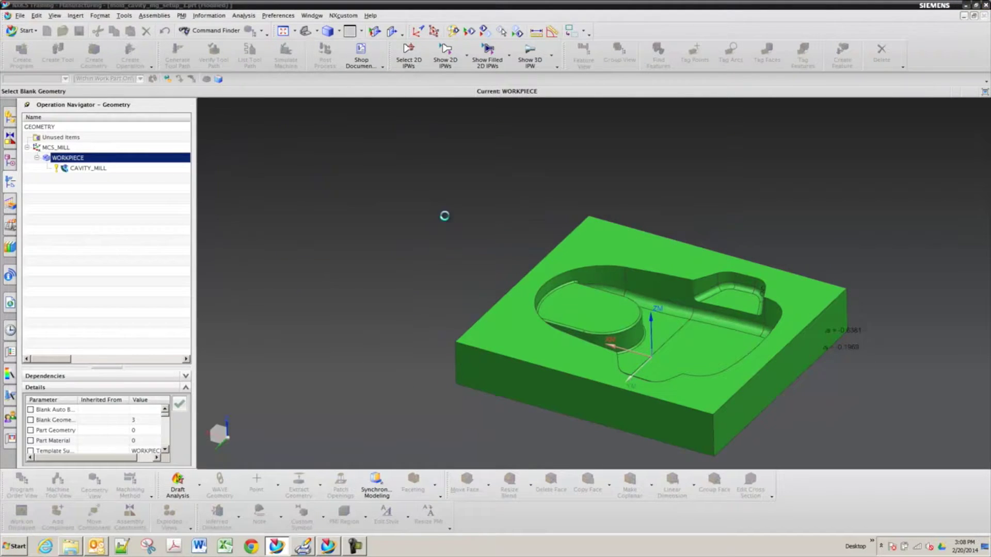
{"action": "double_click", "coordinate": [315, 216]}
{"action": "type", "text": ".05"}
{"action": "left_click", "coordinate": [281, 243]}
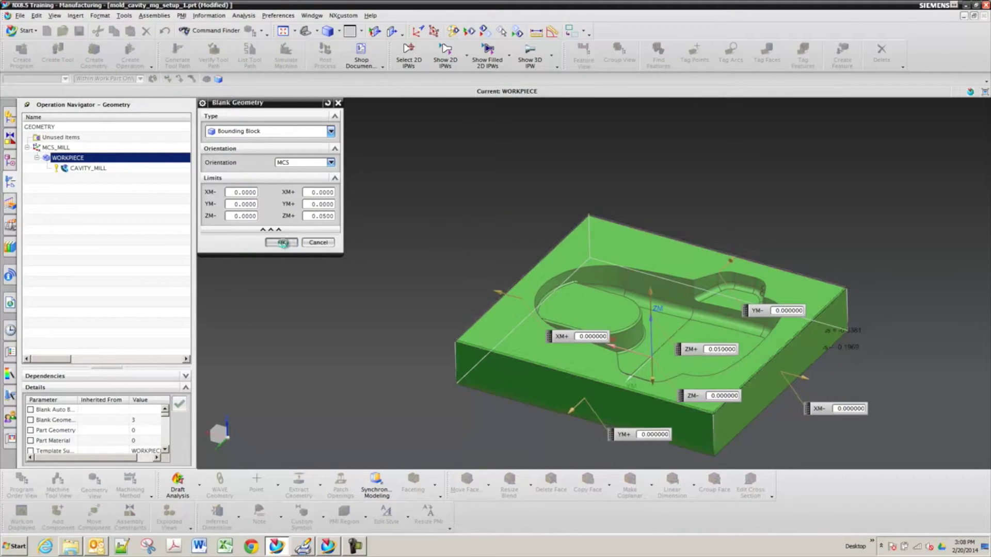
{"action": "left_click", "coordinate": [287, 280]}
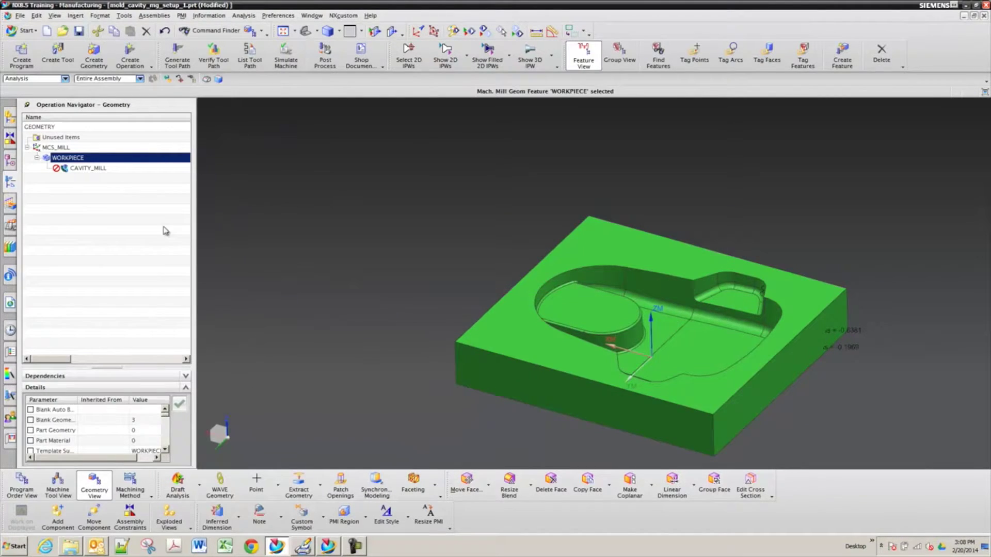
- Regenerate the CAVITY_MILL tool path with the updated blank and inspect it on the part
{"action": "right_click", "coordinate": [89, 168]}
{"action": "left_click", "coordinate": [124, 234]}
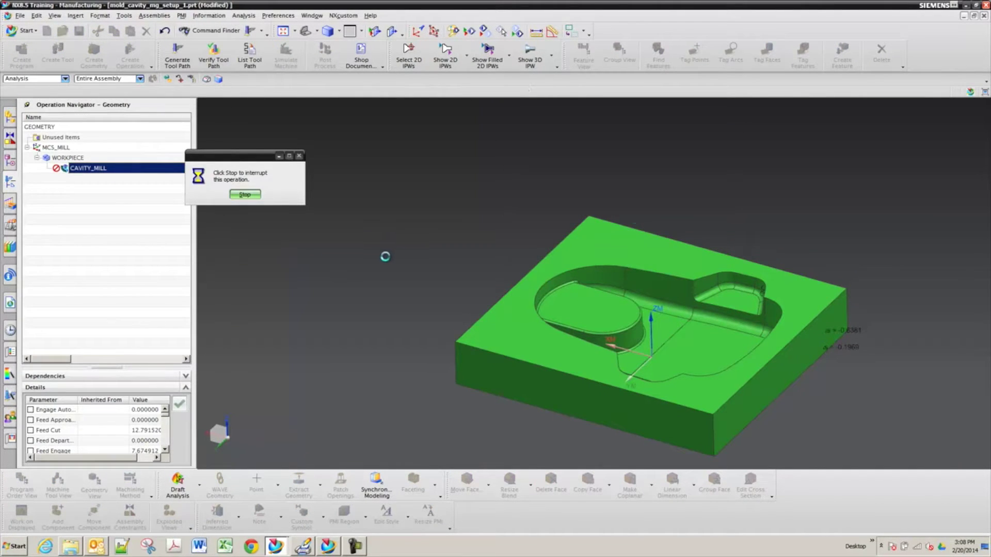
{"action": "mouse_move", "coordinate": [379, 256]}
{"action": "middle_mouse_down"}
{"action": "mouse_move", "coordinate": [380, 206]}
{"action": "mouse_move", "coordinate": [379, 251]}
{"action": "middle_mouse_up"}
- Examine where CAVITY_MILL sits under program 1234 in the program order view and under its tool in the machine tool view
{"action": "right_click", "coordinate": [66, 199]}
{"action": "left_click", "coordinate": [78, 202]}
{"action": "left_click", "coordinate": [27, 147]}
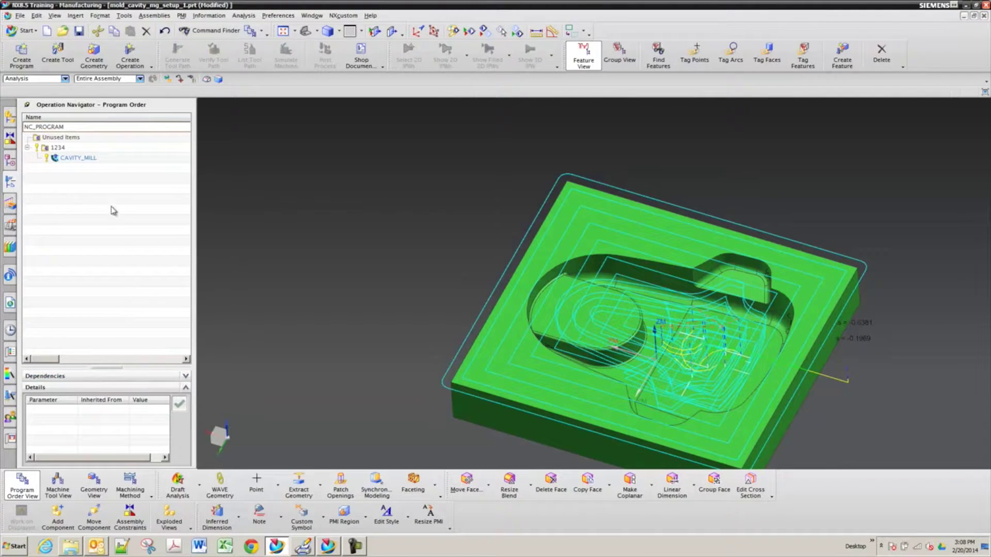
{"action": "left_click", "coordinate": [59, 482]}
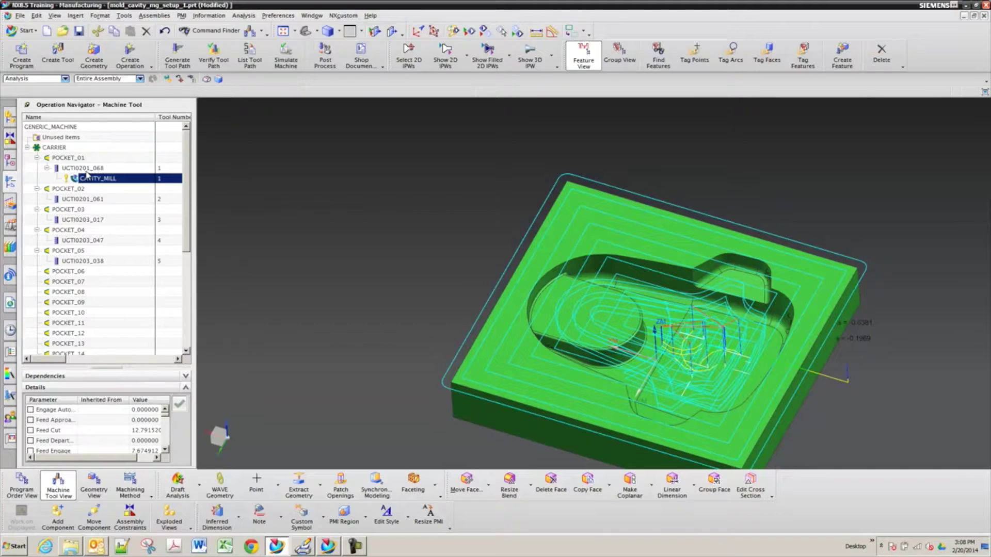
{"action": "left_click", "coordinate": [29, 487]}
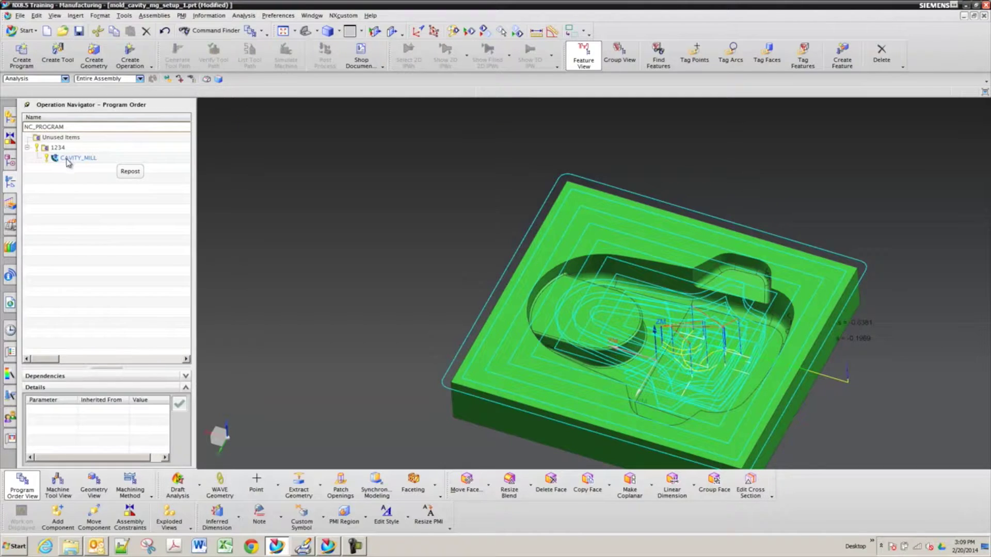
- Examine where CAVITY_MILL sits in the machine tool, geometry and program order views, and preview its tool UGTI0201_068 on the part
{"action": "left_click", "coordinate": [58, 485]}
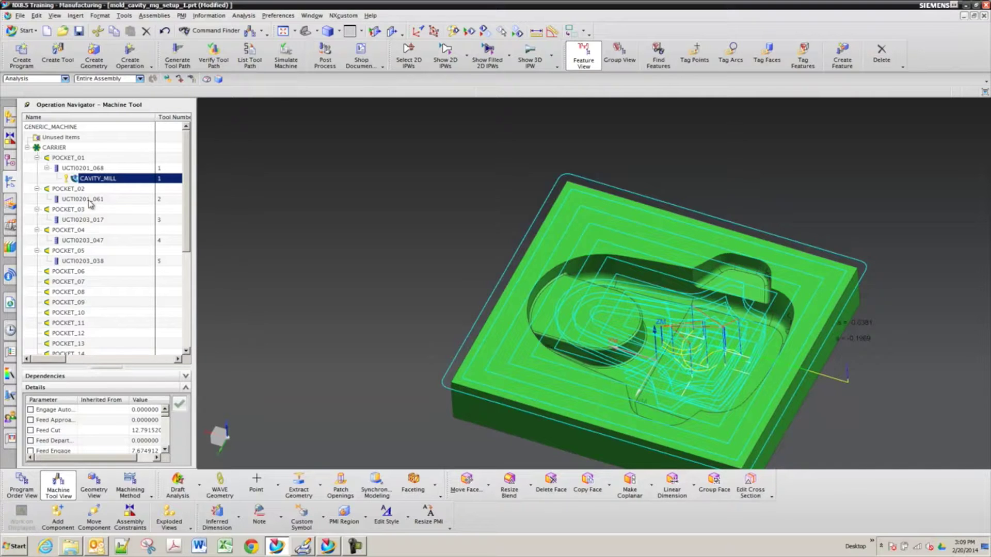
{"action": "left_click", "coordinate": [94, 485]}
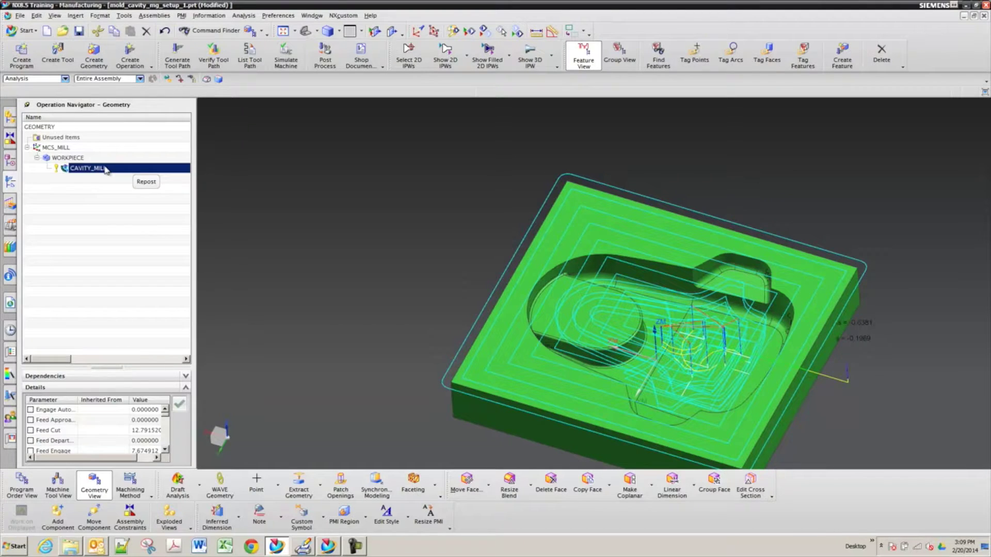
{"action": "left_click", "coordinate": [58, 485]}
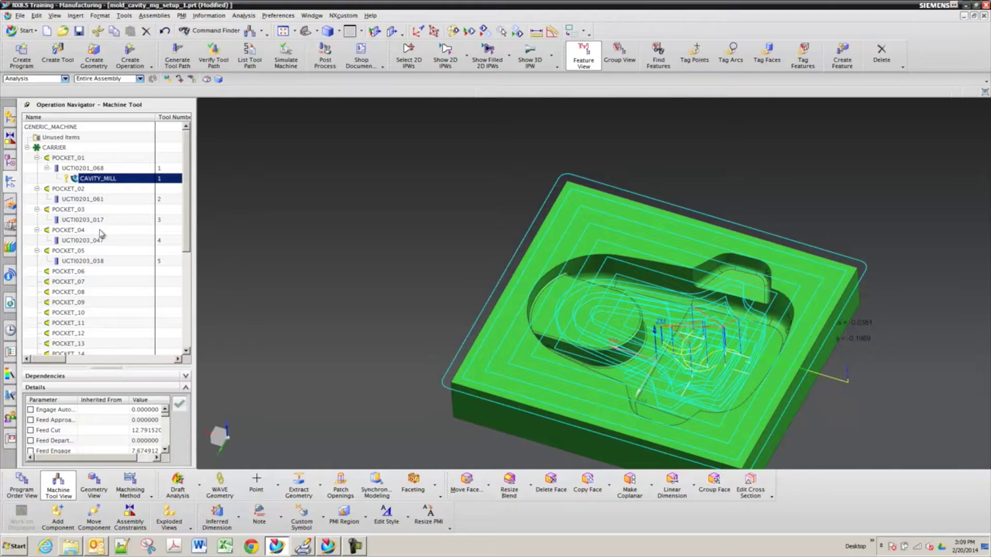
{"action": "left_click", "coordinate": [95, 487]}
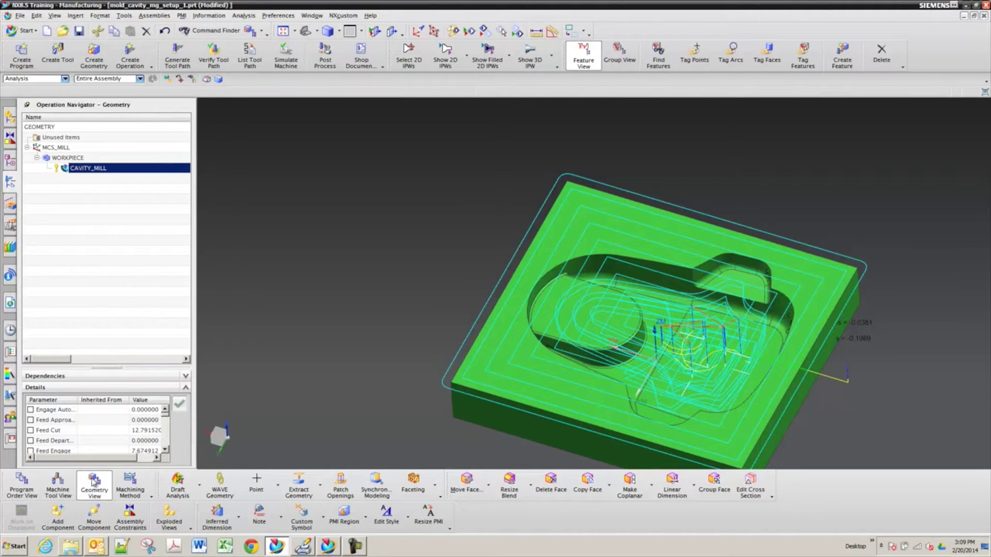
{"action": "left_click", "coordinate": [22, 486]}
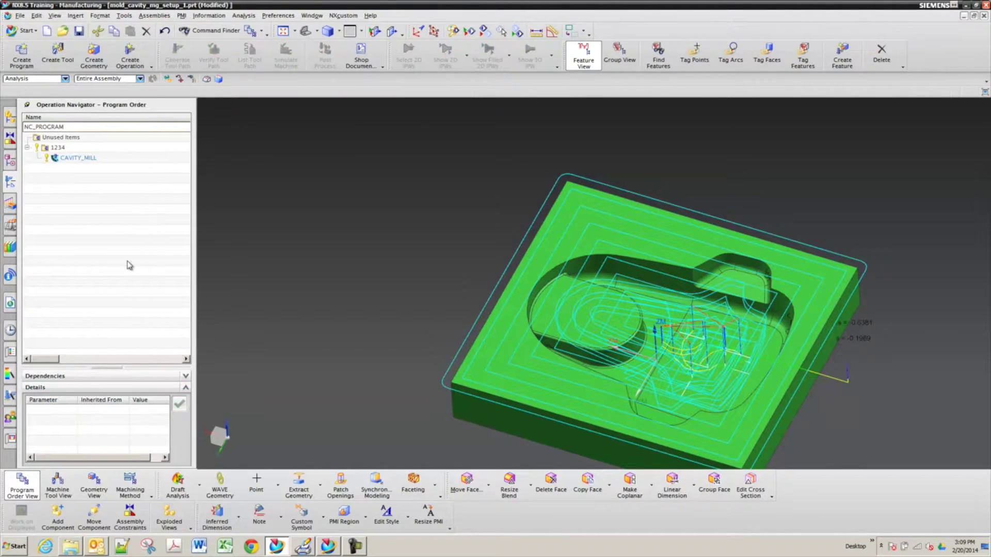
{"action": "left_click", "coordinate": [61, 485]}
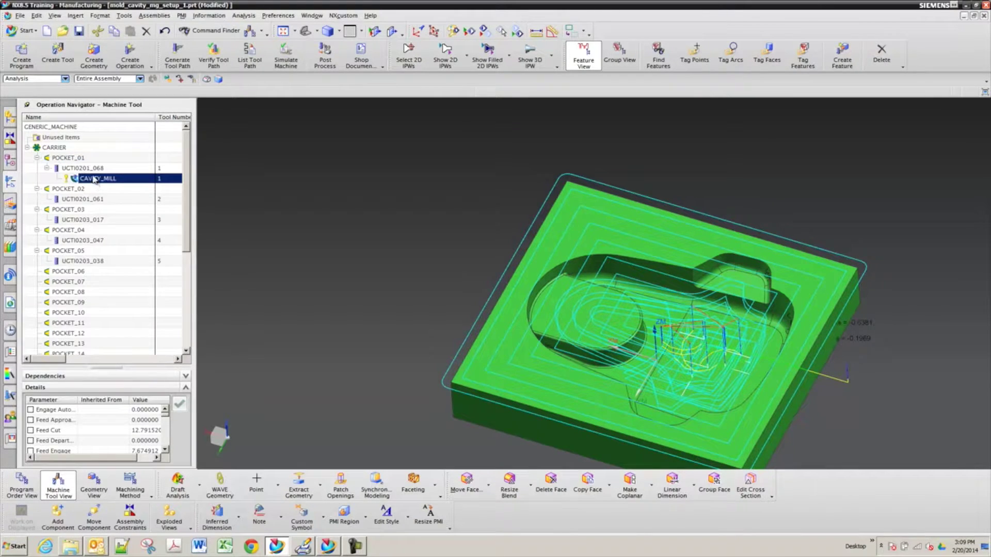
{"action": "left_click", "coordinate": [91, 170]}
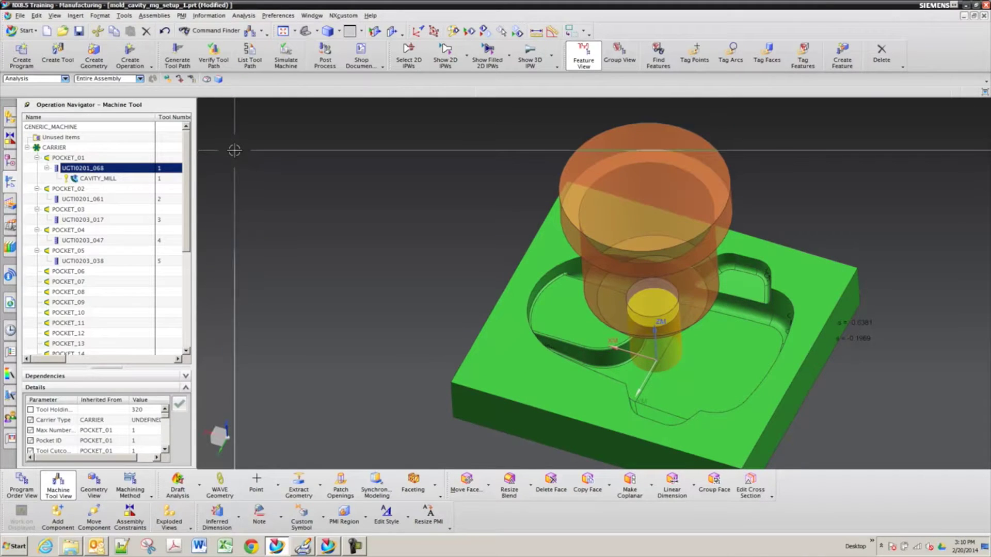
- Review the program, tool and geometry choices for a new DieMold_Exp operation and close the dialog without creating one
{"action": "left_click", "coordinate": [127, 57]}
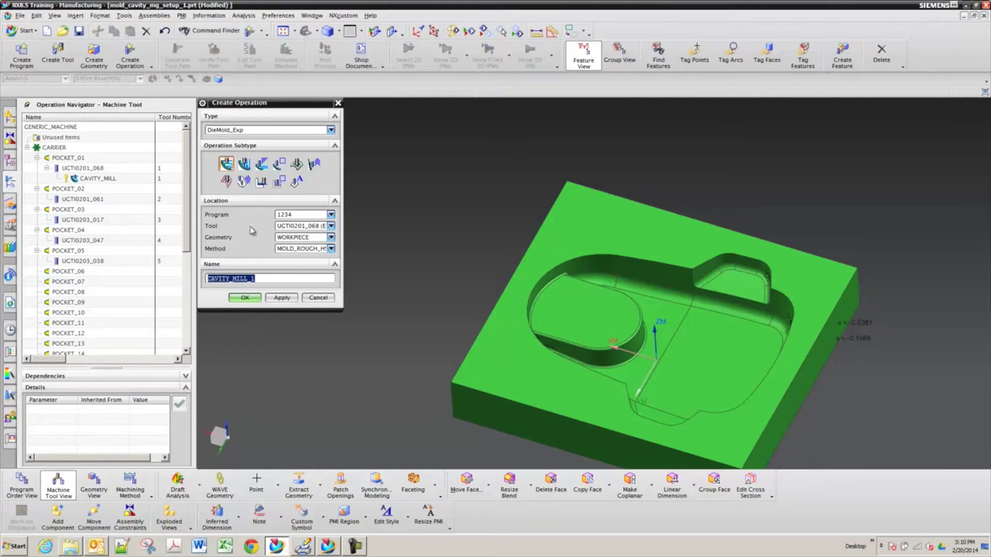
{"action": "left_click", "coordinate": [298, 227]}
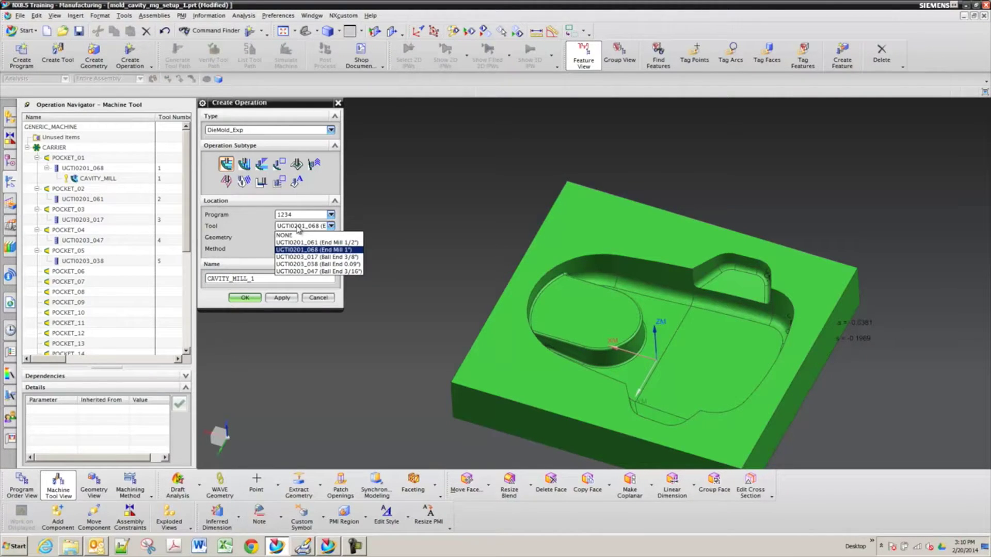
{"action": "left_click", "coordinate": [298, 227]}
{"action": "left_click", "coordinate": [295, 238]}
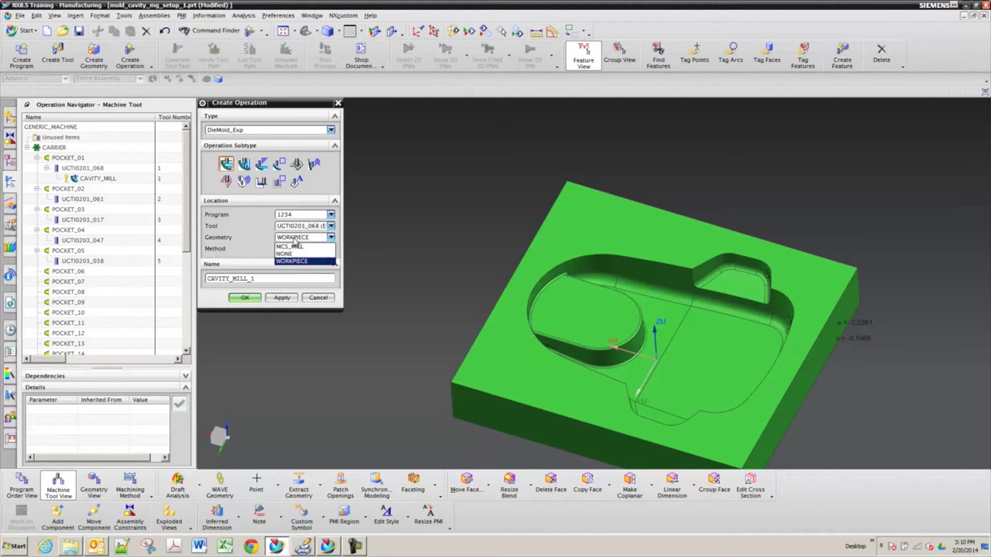
{"action": "left_click", "coordinate": [298, 239]}
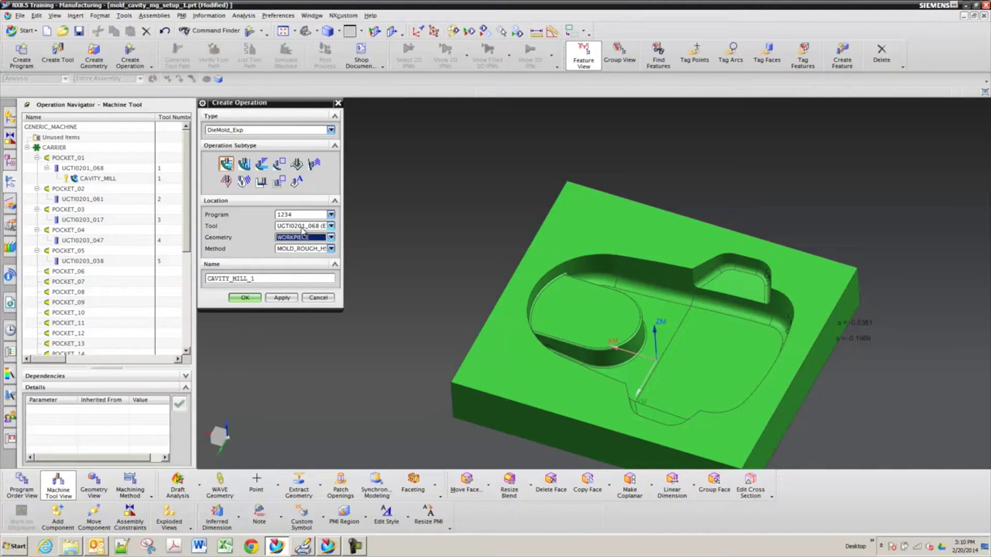
{"action": "left_click", "coordinate": [284, 215]}
{"action": "left_click", "coordinate": [288, 217]}
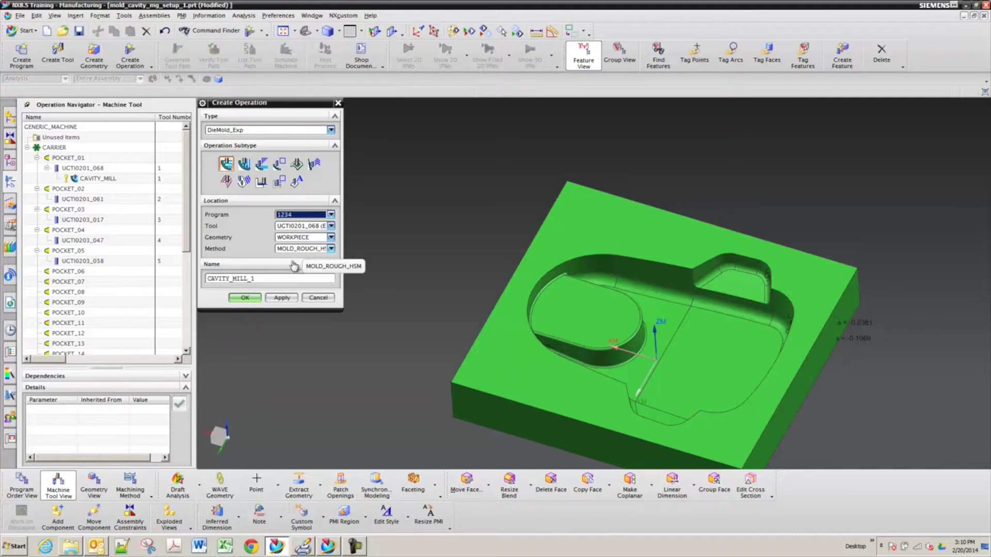
{"action": "left_click", "coordinate": [311, 300]}
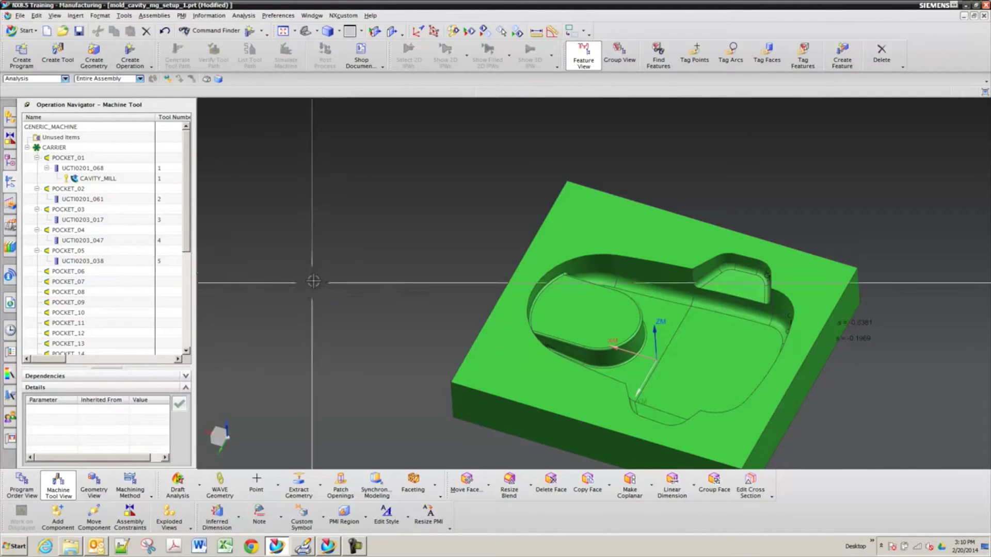
- Display the CAVITY_MILL tool path and inspect it on the part
{"action": "left_click", "coordinate": [92, 179]}
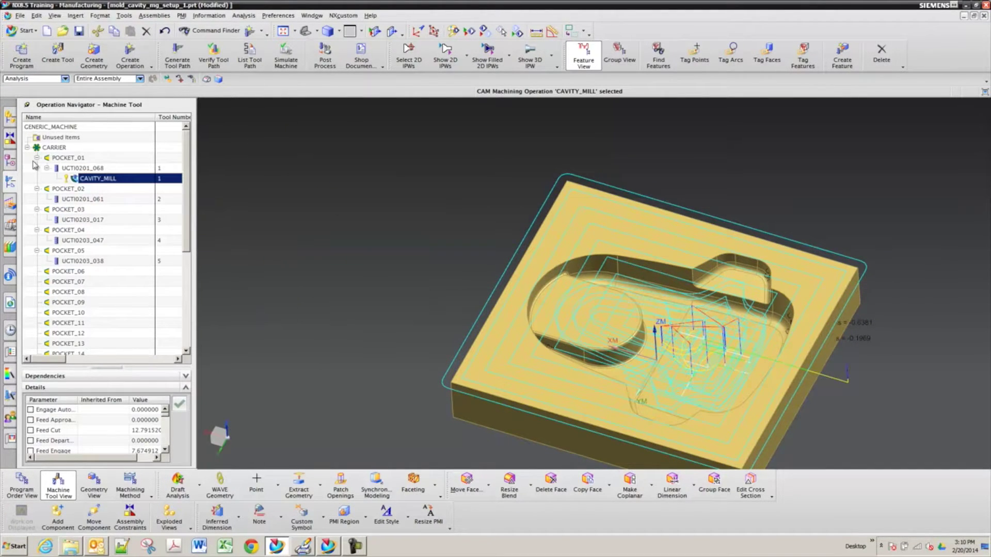
{"action": "middle_click_drag", "start_coordinate": [214, 220], "coordinate": [227, 202]}
{"action": "scroll", "coordinate": [227, 202], "scroll_direction": "up", "scroll_amount": 1}
{"action": "scroll", "coordinate": [227, 202], "scroll_direction": "up", "scroll_amount": 3}
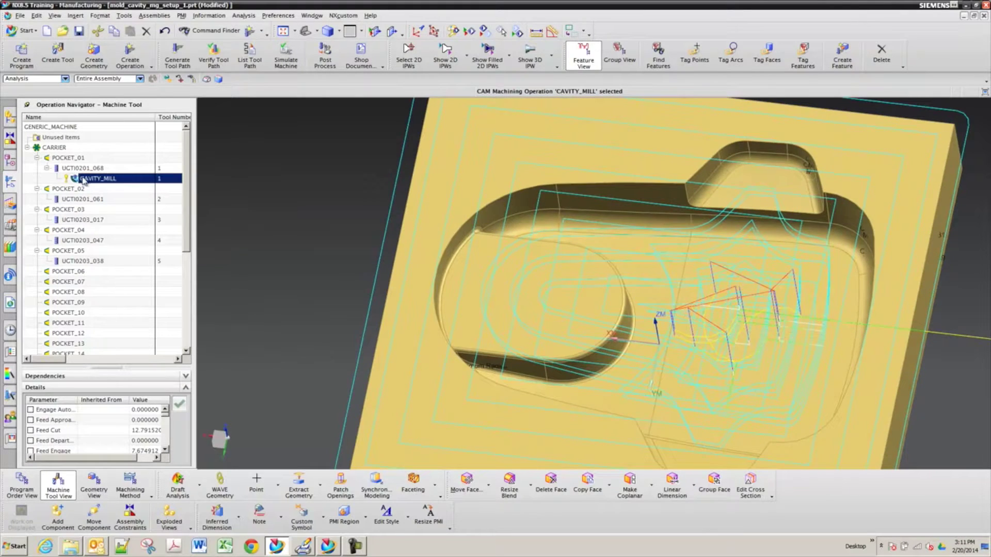
- Check the CAVITY_MILL operation's settings and widen the program order view to show the tool, time and path columns
{"action": "double_click", "coordinate": [82, 178]}
{"action": "scroll", "coordinate": [335, 235], "scroll_direction": "down", "scroll_amount": 3}
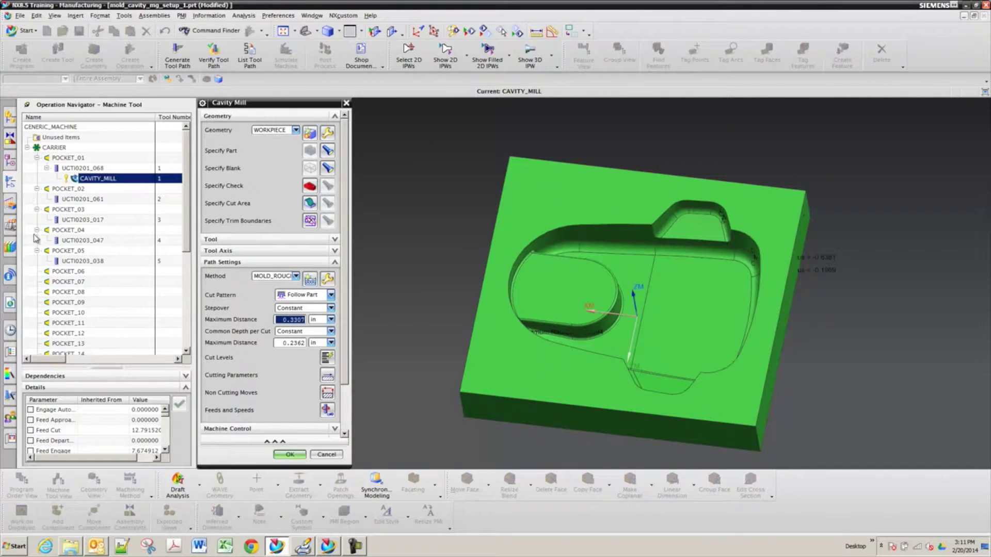
{"action": "left_click", "coordinate": [288, 455]}
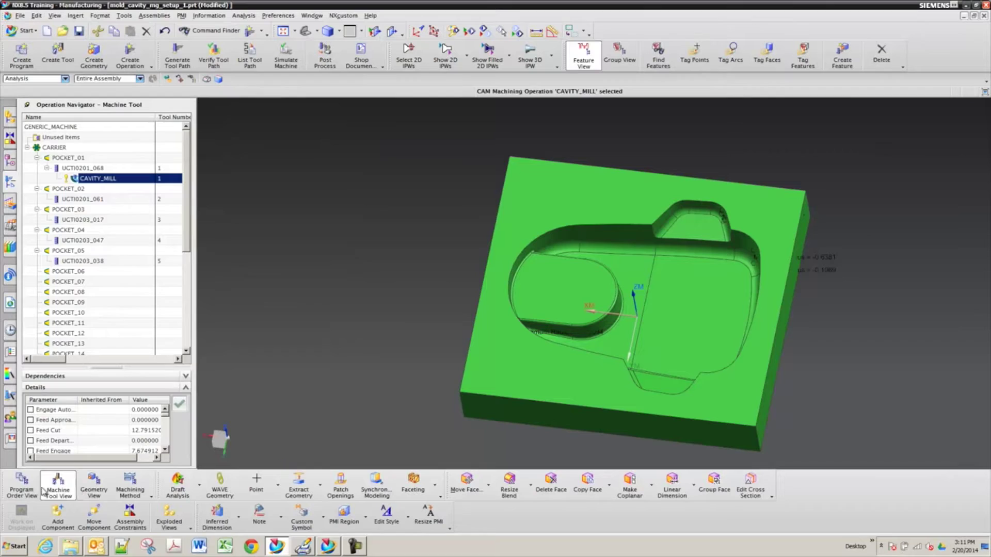
{"action": "left_click", "coordinate": [22, 486]}
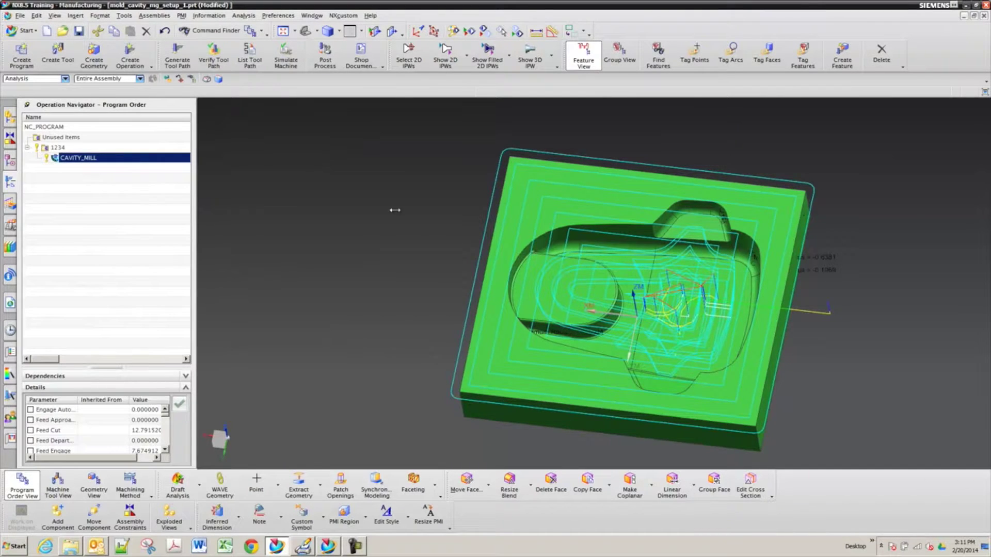
{"action": "left_click_drag", "start_coordinate": [395, 210], "coordinate": [397, 210]}
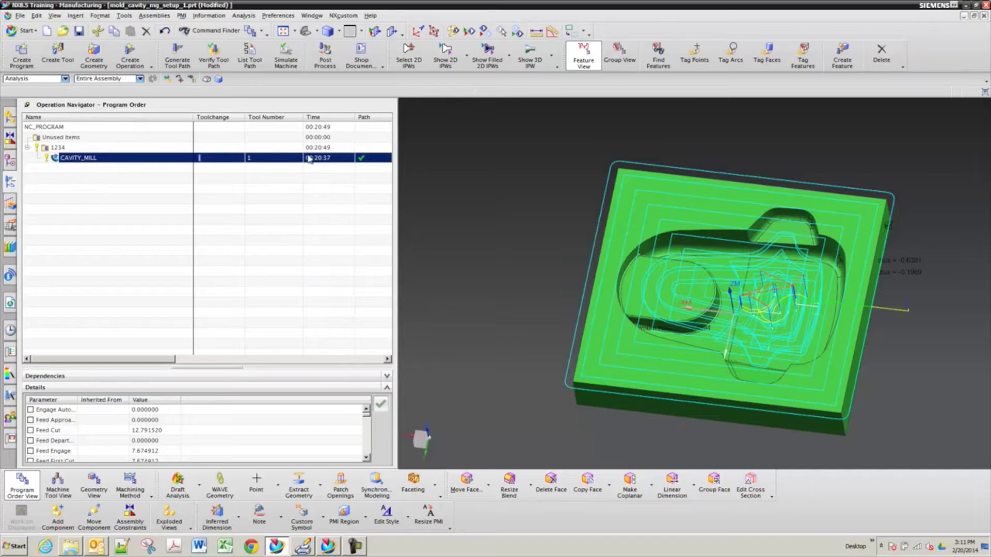
- Edit CAVITY_MILL, set its cut pattern to Follow Periphery, and generate the tool path
{"action": "double_click", "coordinate": [118, 161]}
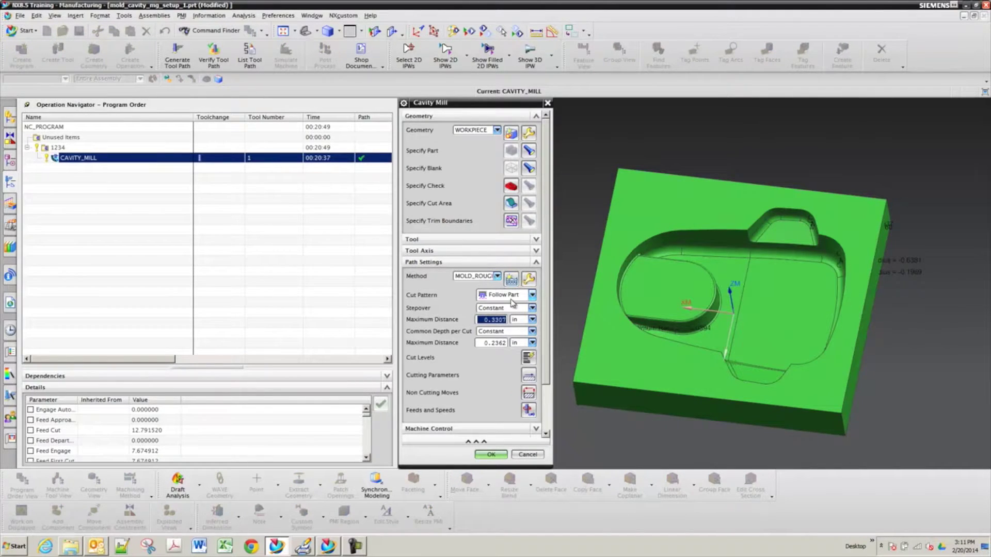
{"action": "left_click", "coordinate": [532, 295]}
{"action": "left_click", "coordinate": [508, 314]}
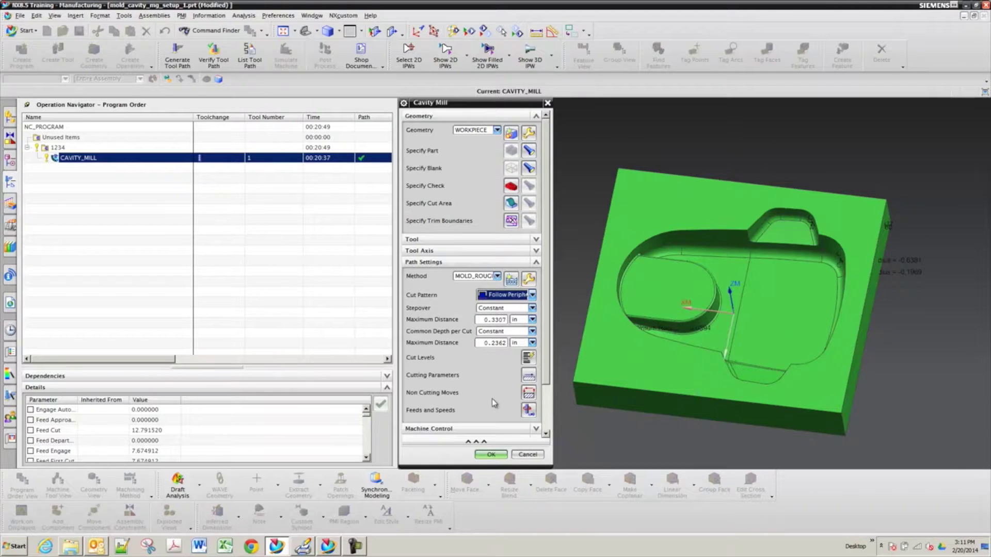
{"action": "scroll", "coordinate": [464, 408], "scroll_direction": "down", "scroll_amount": 2}
{"action": "left_click", "coordinate": [445, 423]}
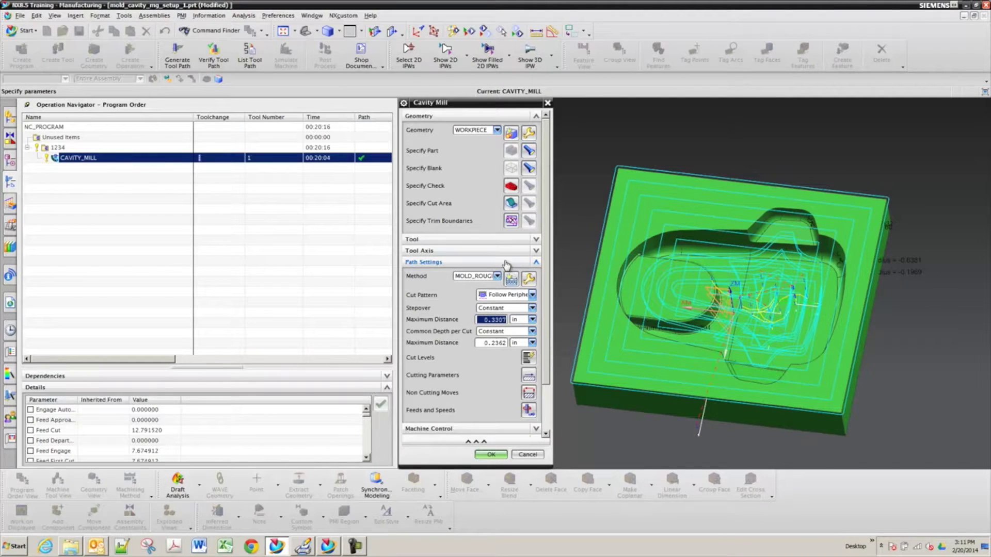
- Switch the CAVITY_MILL cut pattern to Follow Part and regenerate the tool path for comparison
{"action": "left_click", "coordinate": [513, 295]}
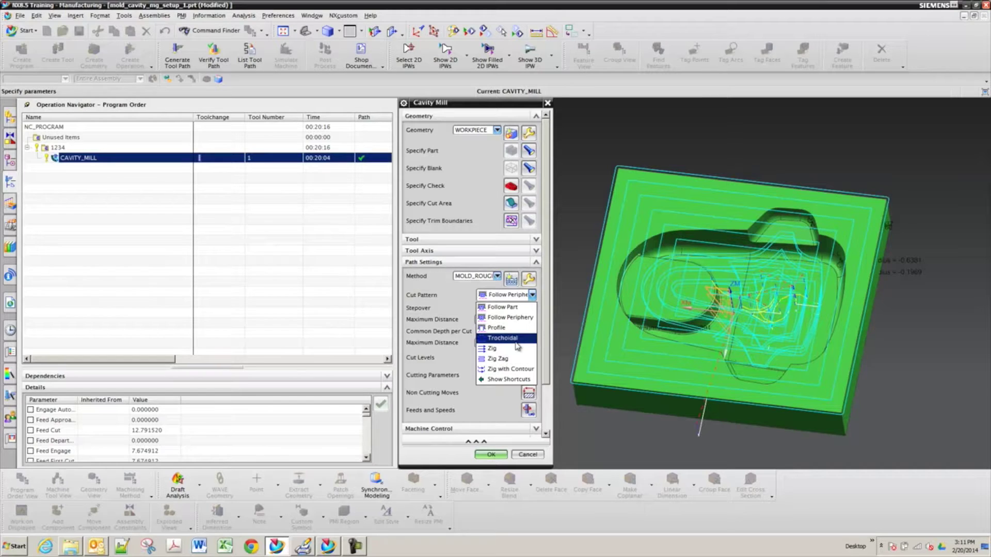
{"action": "left_click", "coordinate": [501, 307]}
{"action": "scroll", "coordinate": [495, 364], "scroll_direction": "down", "scroll_amount": 2}
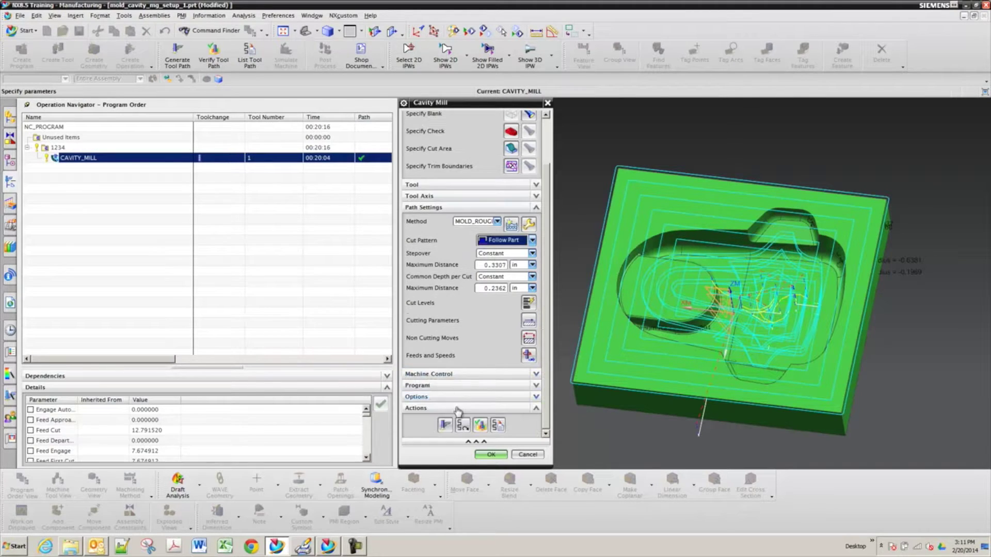
{"action": "left_click", "coordinate": [444, 425]}
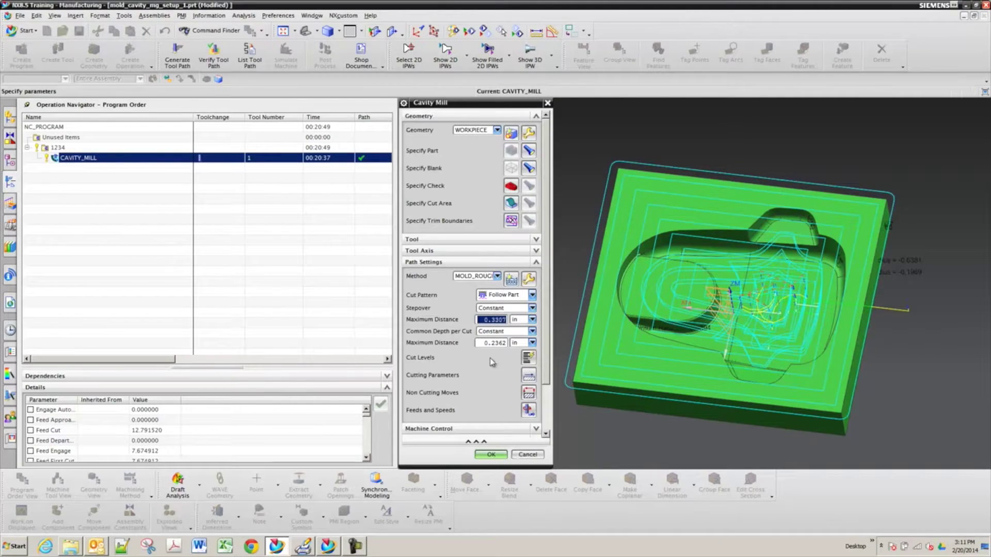
- Try the Zig Zag cut pattern on CAVITY_MILL, generate the tool path, and inspect it in a plan view
{"action": "left_click", "coordinate": [524, 299]}
{"action": "left_click", "coordinate": [500, 361]}
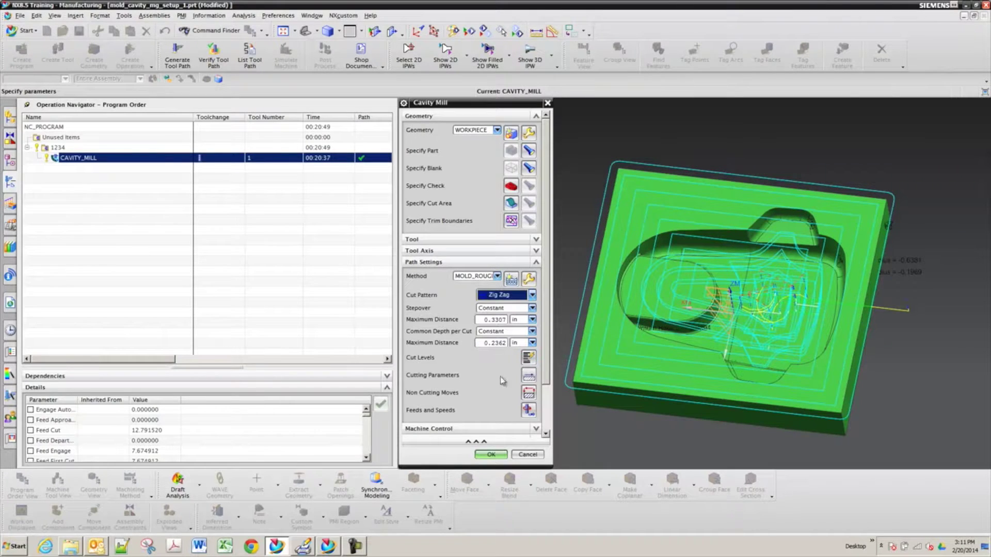
{"action": "scroll", "coordinate": [461, 409], "scroll_direction": "down", "scroll_amount": 2}
{"action": "left_click", "coordinate": [445, 424]}
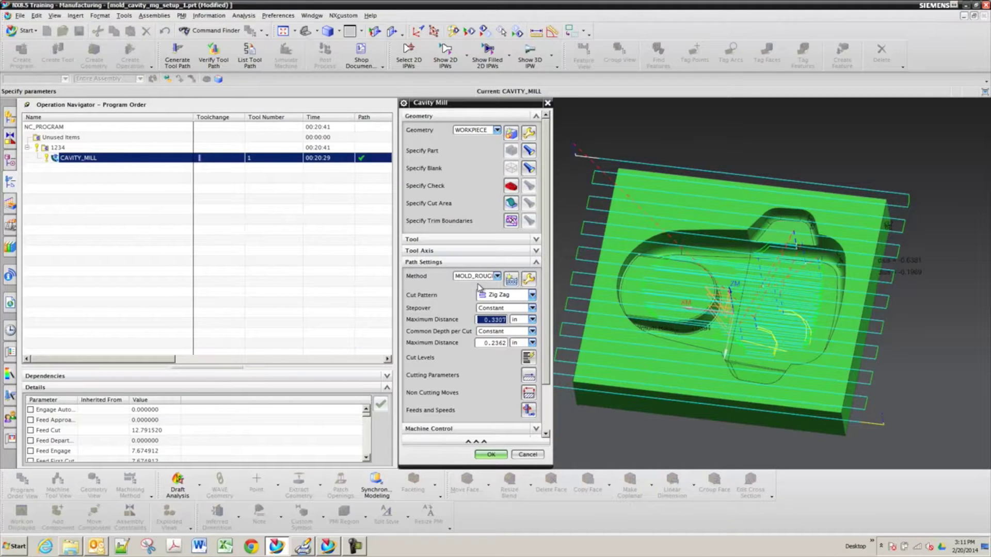
{"action": "key", "text": "F8"}
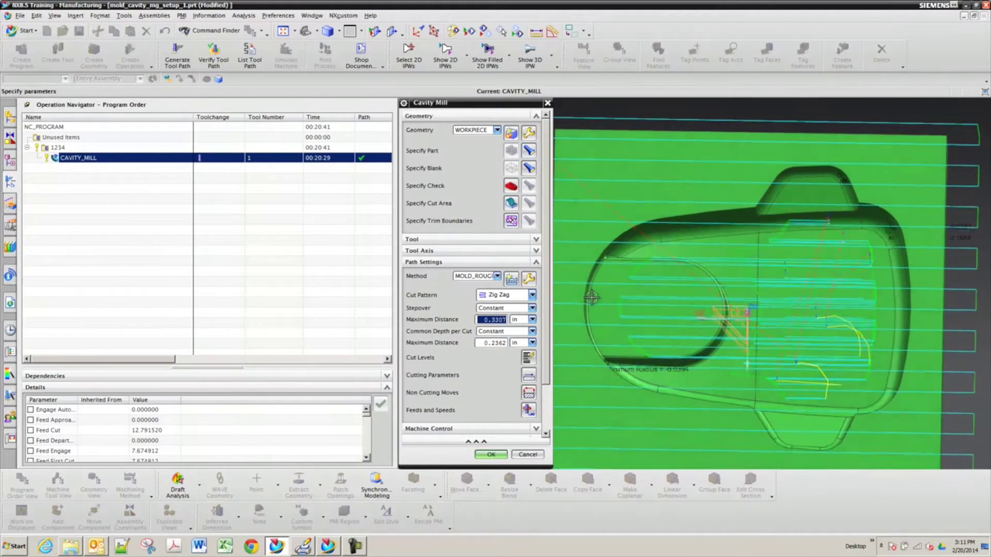
- Return the cut pattern from Zig Zag to Follow Part, regenerate the tool path, and accept the CAVITY_MILL operation
{"action": "left_click", "coordinate": [503, 294]}
{"action": "left_click", "coordinate": [497, 309]}
{"action": "scroll", "coordinate": [466, 419], "scroll_direction": "down", "scroll_amount": 3}
{"action": "left_click", "coordinate": [438, 420]}
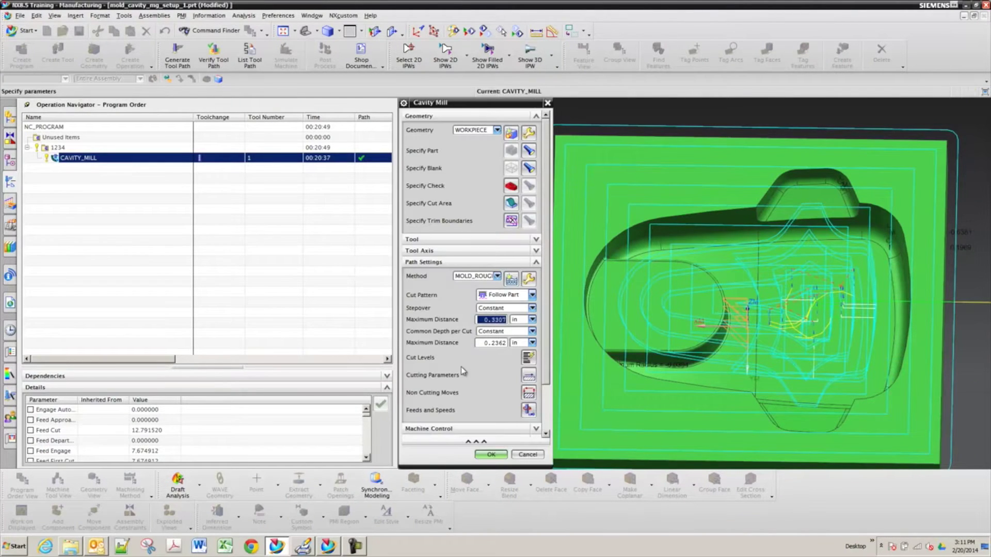
{"action": "key", "text": "Home"}
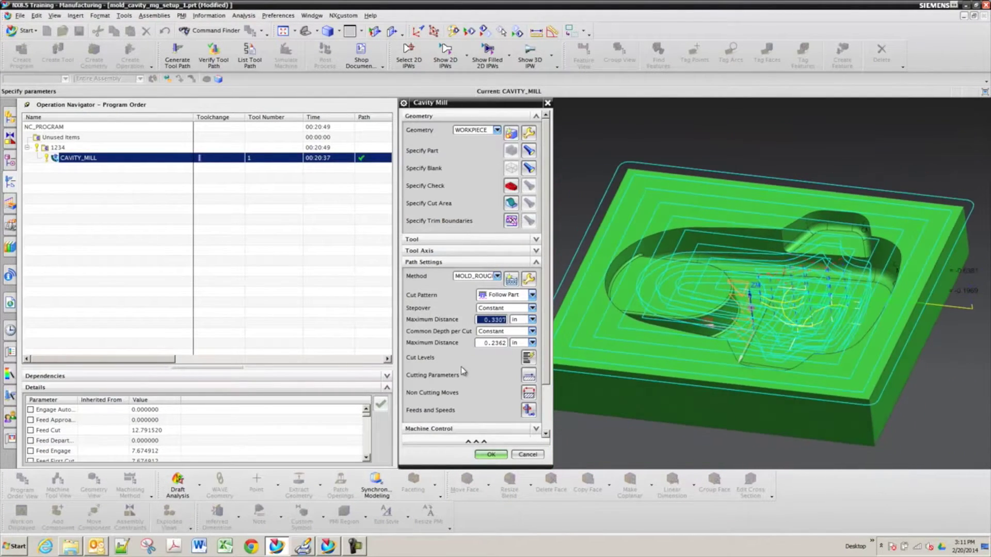
{"action": "left_click", "coordinate": [488, 455]}
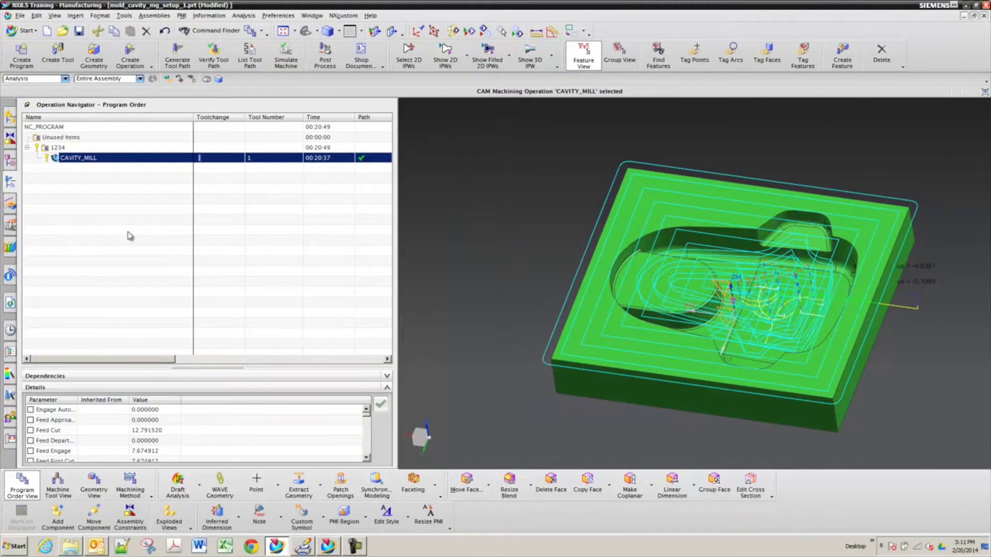
- In the machine tool view, create a FLOOR_WALL operation named face under the 1" end mill UGTI0201_068 with method MOLD_FINISH_HSM
{"action": "left_click", "coordinate": [57, 485]}
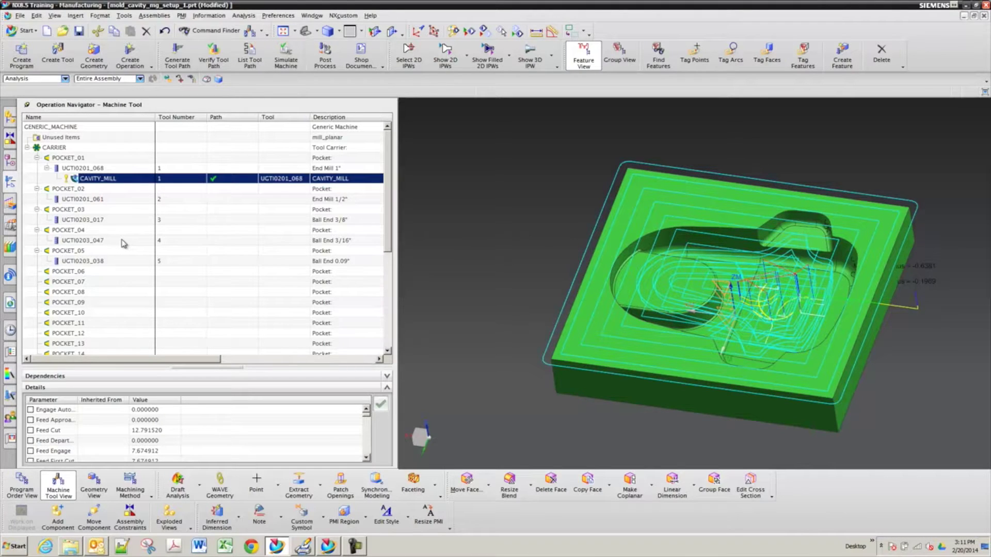
{"action": "left_click", "coordinate": [100, 202]}
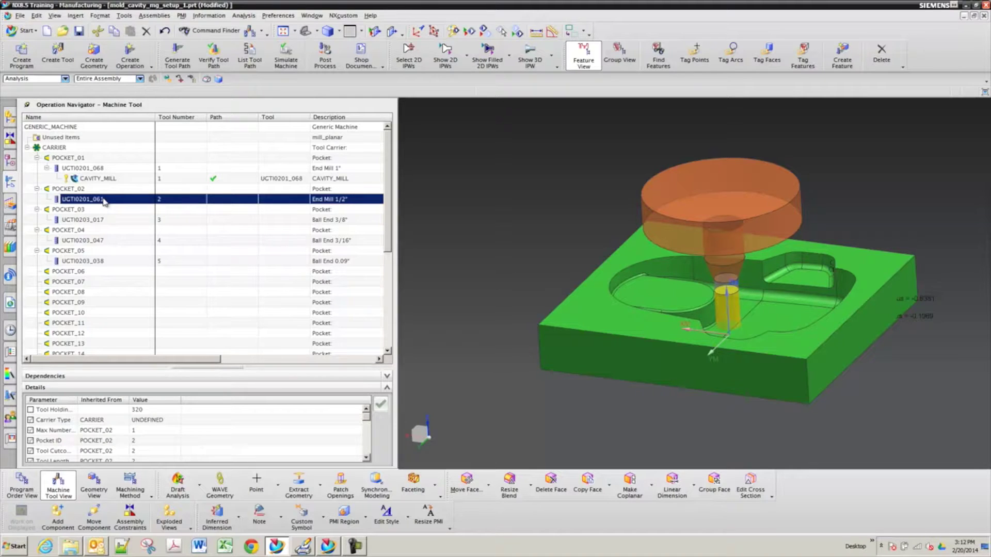
{"action": "right_click", "coordinate": [91, 171]}
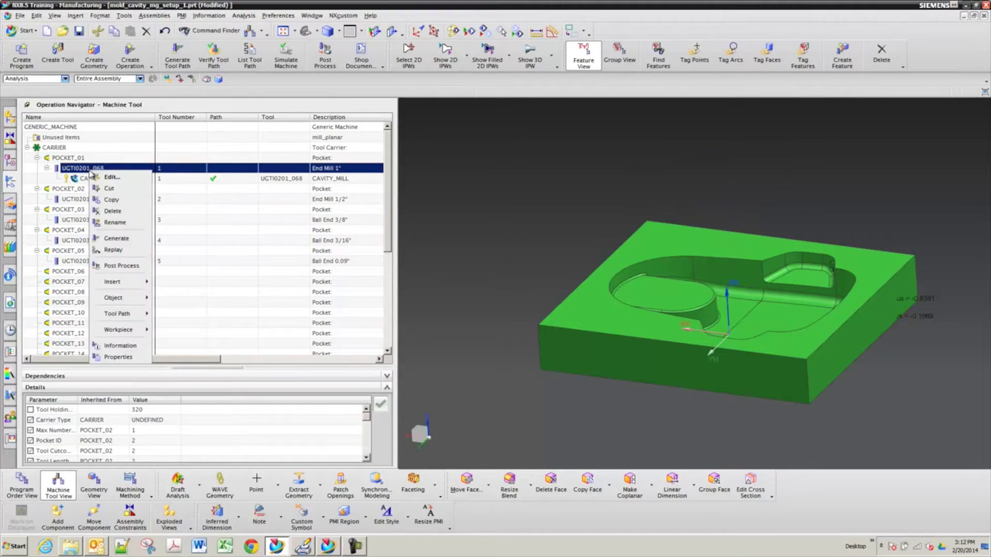
{"action": "mouse_move", "coordinate": [118, 281]}
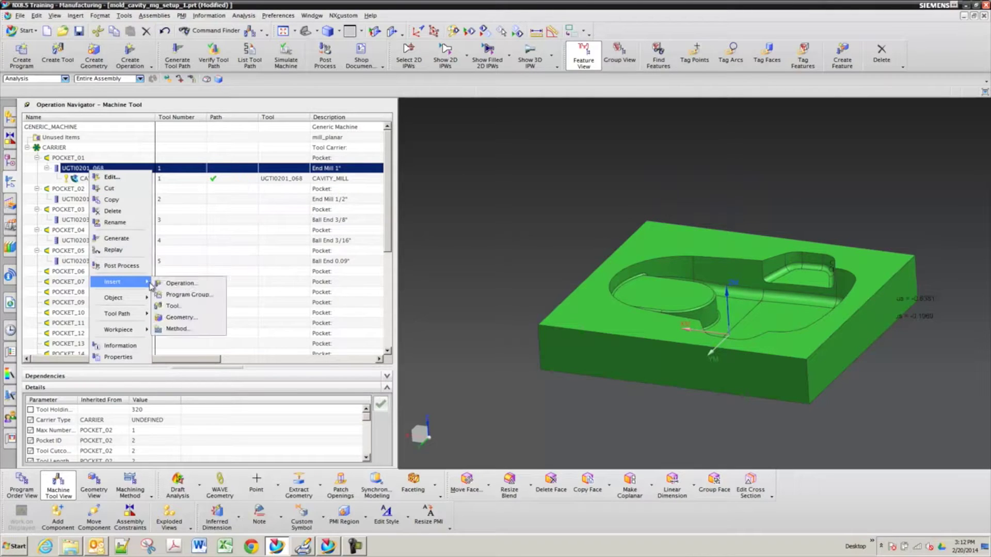
{"action": "left_click", "coordinate": [178, 282]}
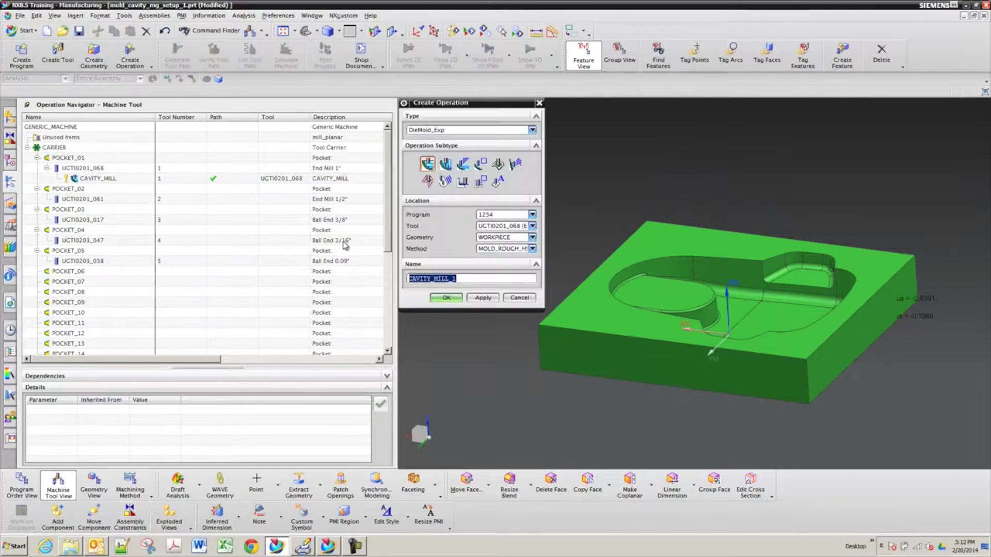
{"action": "left_click", "coordinate": [462, 182]}
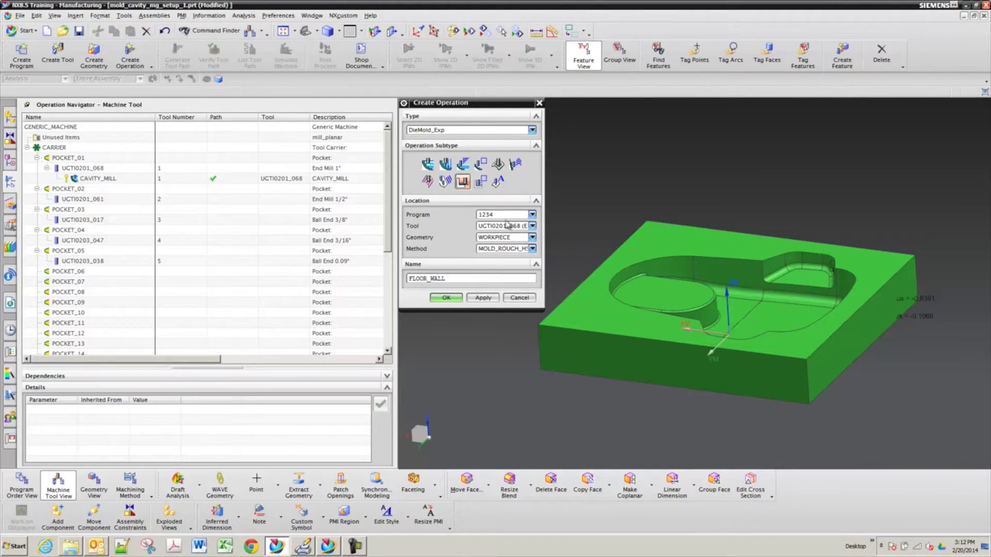
{"action": "left_click", "coordinate": [505, 249]}
{"action": "left_click", "coordinate": [503, 265]}
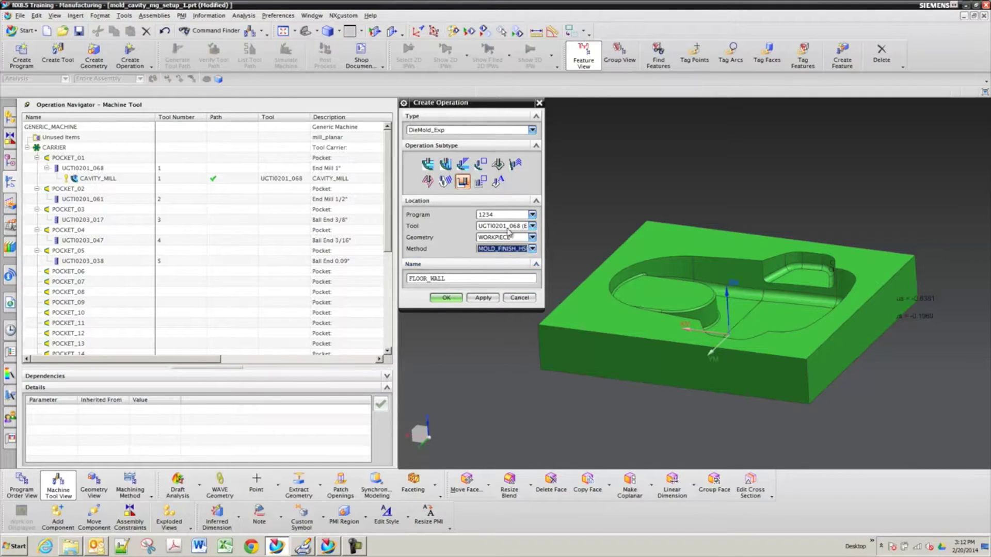
{"action": "double_click", "coordinate": [449, 278]}
{"action": "type", "text": "F"}
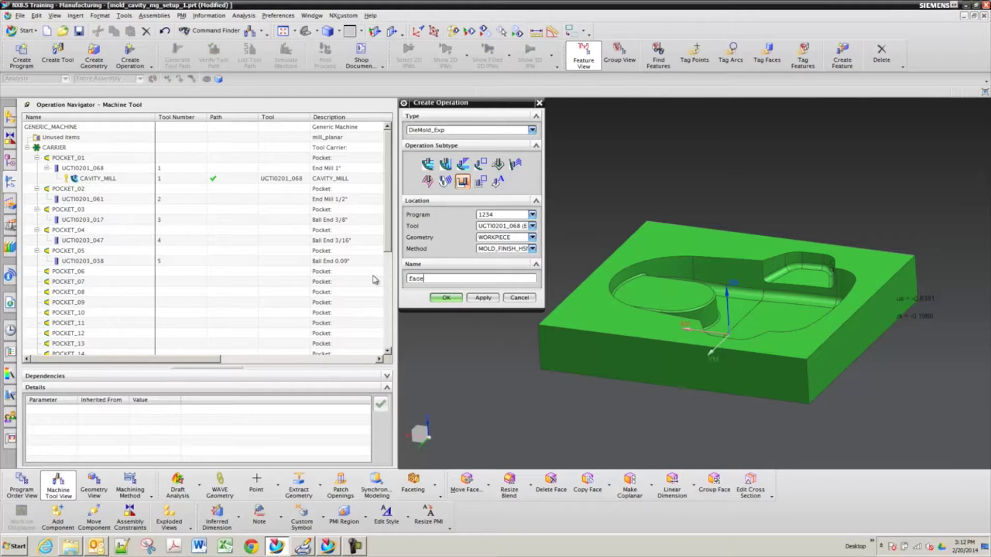
{"action": "key", "text": "Return"}
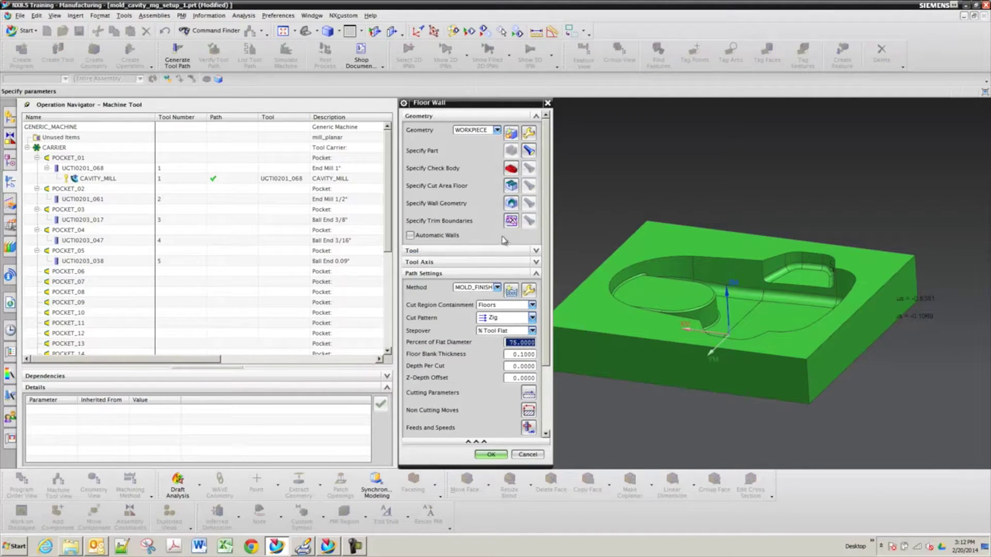
- Specify the block's upper face as the cut area floor and generate the FACE tool path
{"action": "left_click", "coordinate": [511, 185]}
{"action": "left_click", "coordinate": [644, 230]}
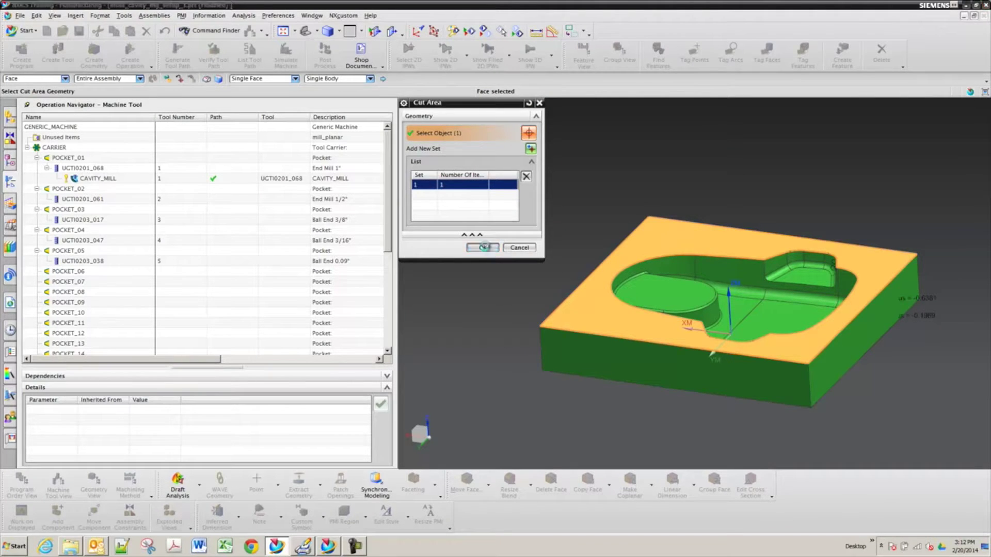
{"action": "left_click", "coordinate": [482, 248]}
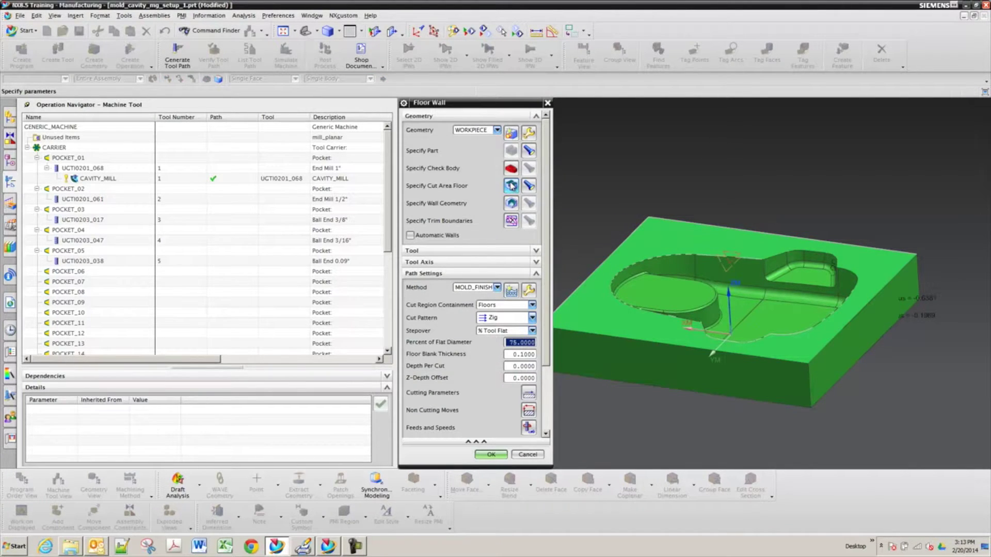
{"action": "scroll", "coordinate": [495, 398], "scroll_direction": "down", "scroll_amount": 1}
{"action": "scroll", "coordinate": [495, 399], "scroll_direction": "down", "scroll_amount": 2}
{"action": "left_click", "coordinate": [445, 415]}
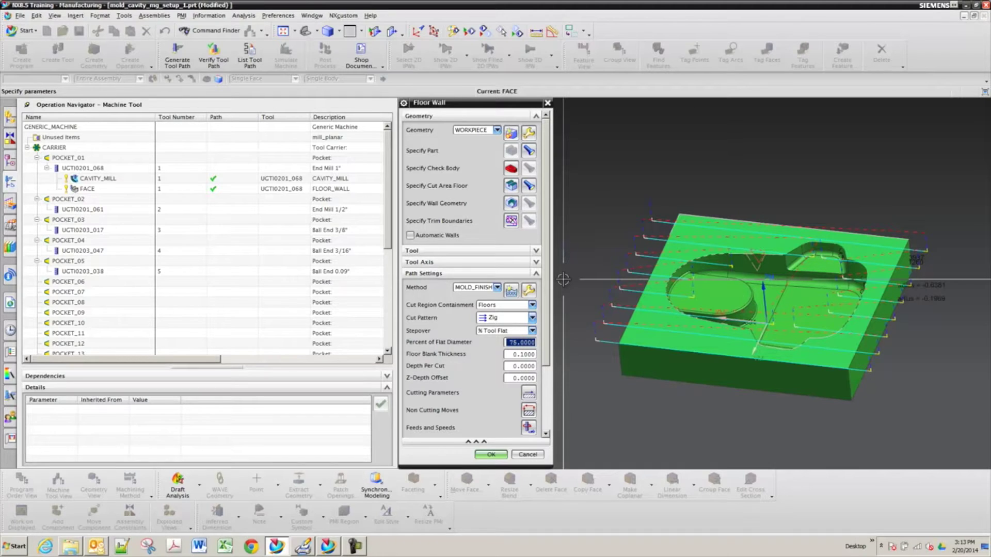
- Apply the automatic machining data to the FACE operation's feeds and speeds, and regenerate the tool path
{"action": "left_click", "coordinate": [528, 428]}
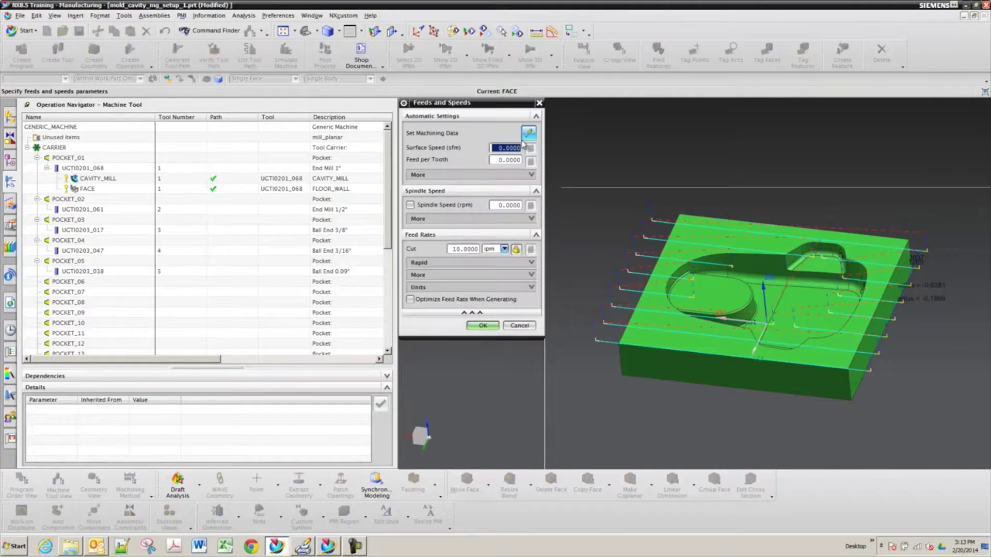
{"action": "left_click", "coordinate": [482, 325]}
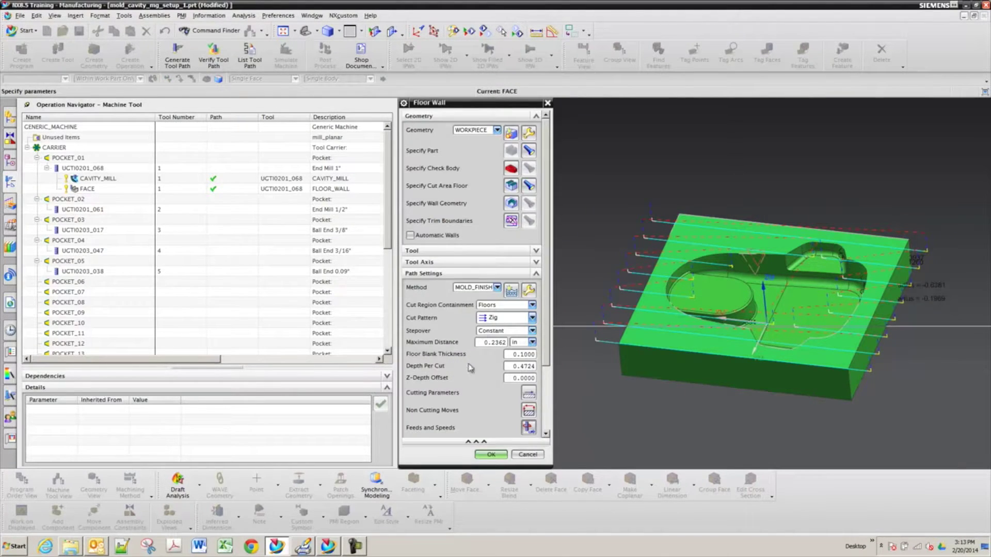
{"action": "scroll", "coordinate": [461, 415], "scroll_direction": "down", "scroll_amount": 4}
{"action": "left_click", "coordinate": [444, 415]}
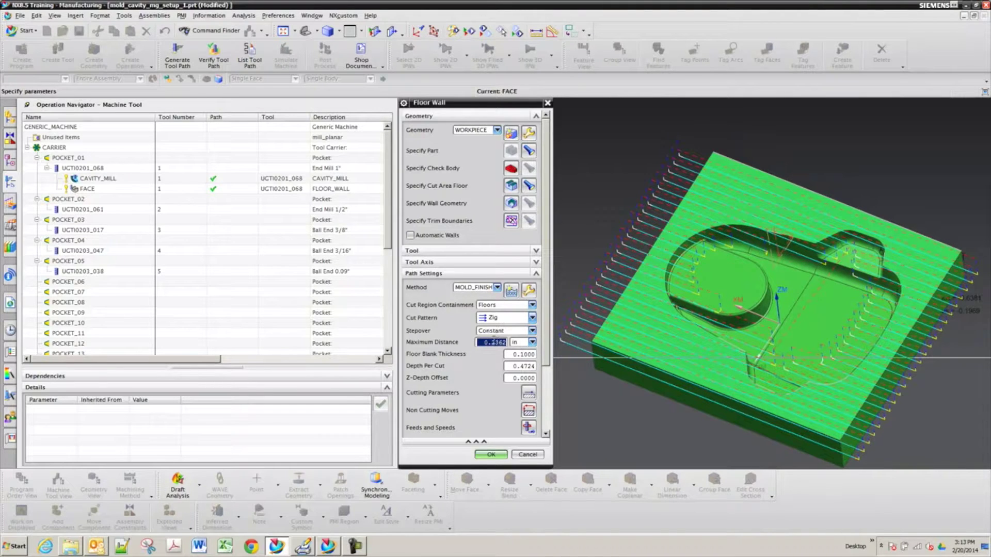
- Set the FACE stepover's maximum distance to 75 %Tool, regenerate the tool path, and accept the operation
{"action": "key", "text": "Tab"}
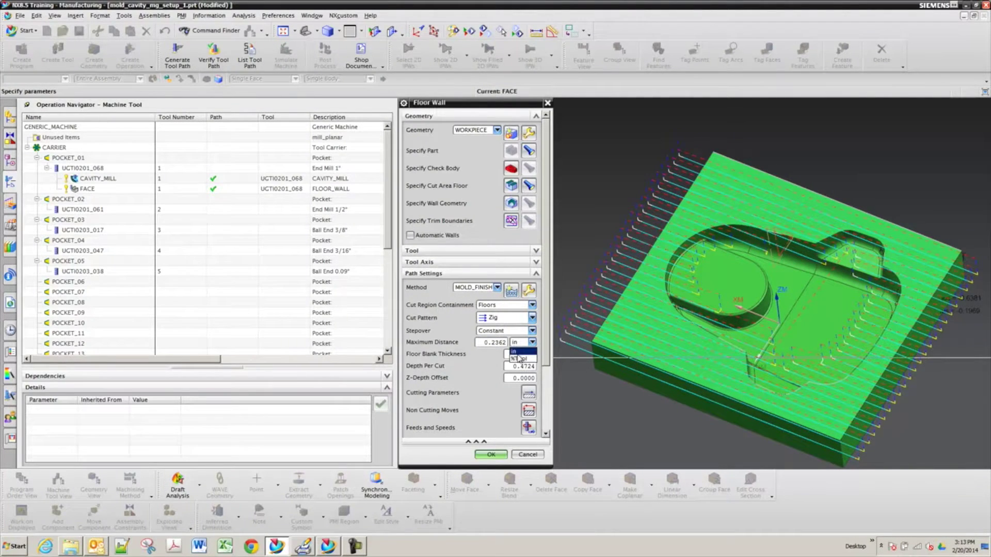
{"action": "left_click", "coordinate": [519, 344]}
{"action": "left_click", "coordinate": [520, 359]}
{"action": "double_click", "coordinate": [491, 343]}
{"action": "type", "text": "75"}
{"action": "scroll", "coordinate": [491, 343], "scroll_direction": "down", "scroll_amount": 5}
{"action": "left_click", "coordinate": [446, 414]}
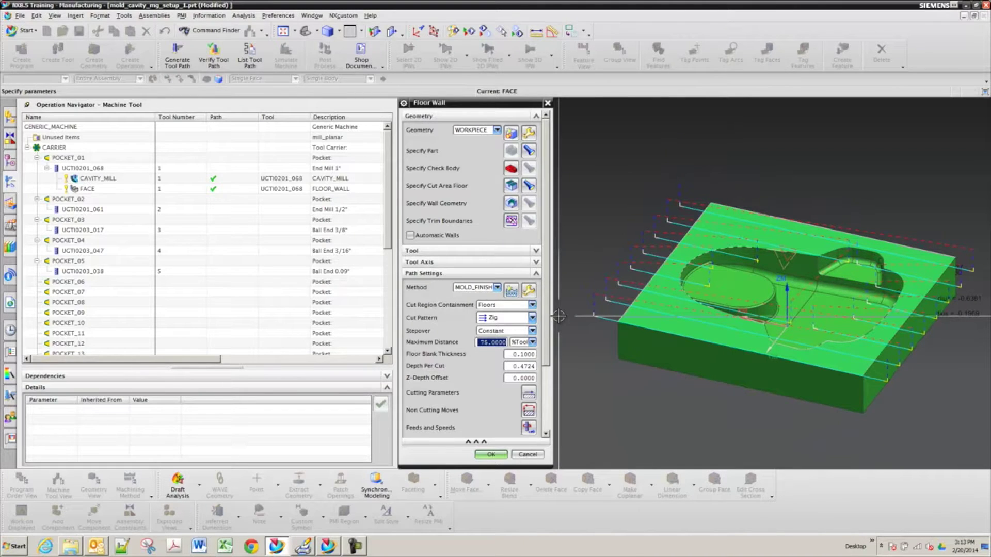
{"action": "left_click", "coordinate": [491, 455]}
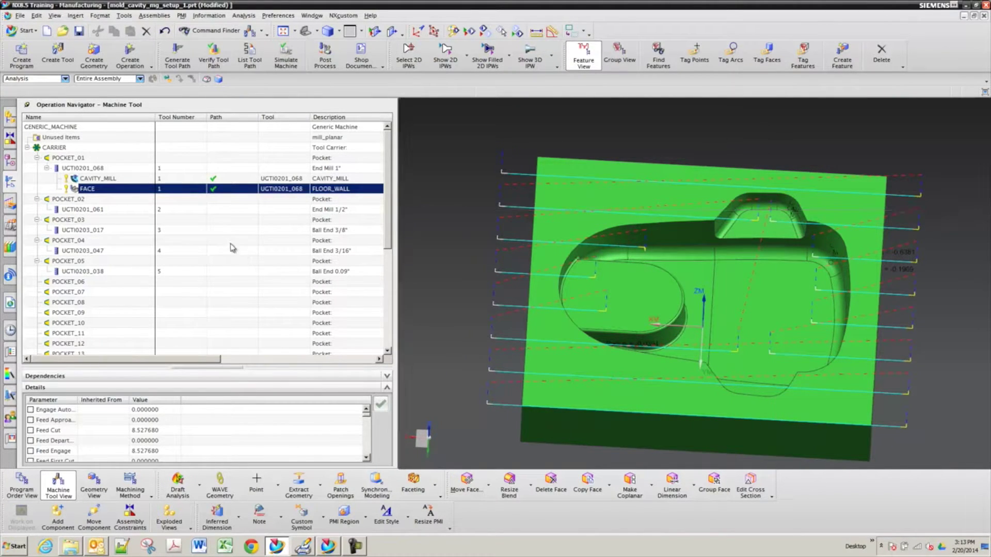
{"action": "left_click", "coordinate": [82, 210]}
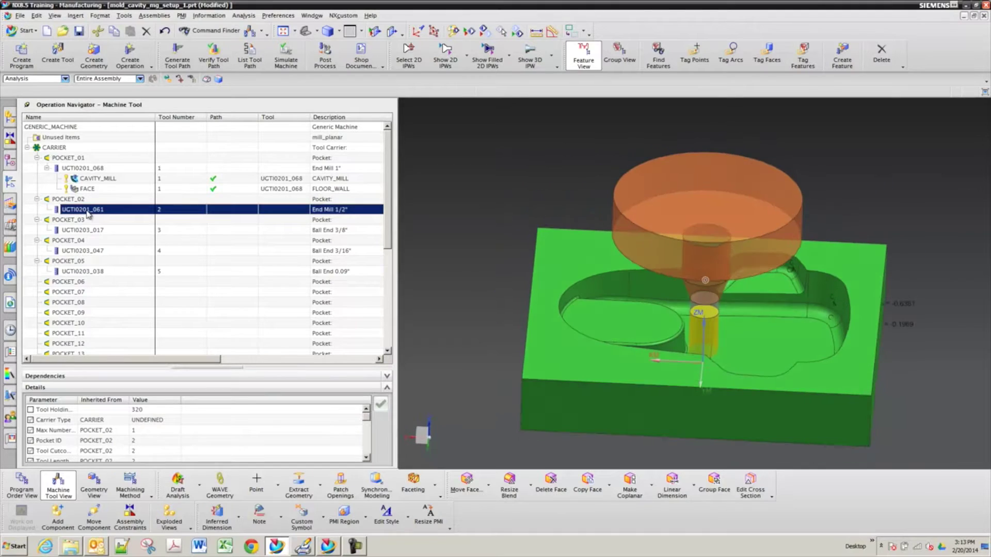
{"action": "right_click", "coordinate": [88, 214]}
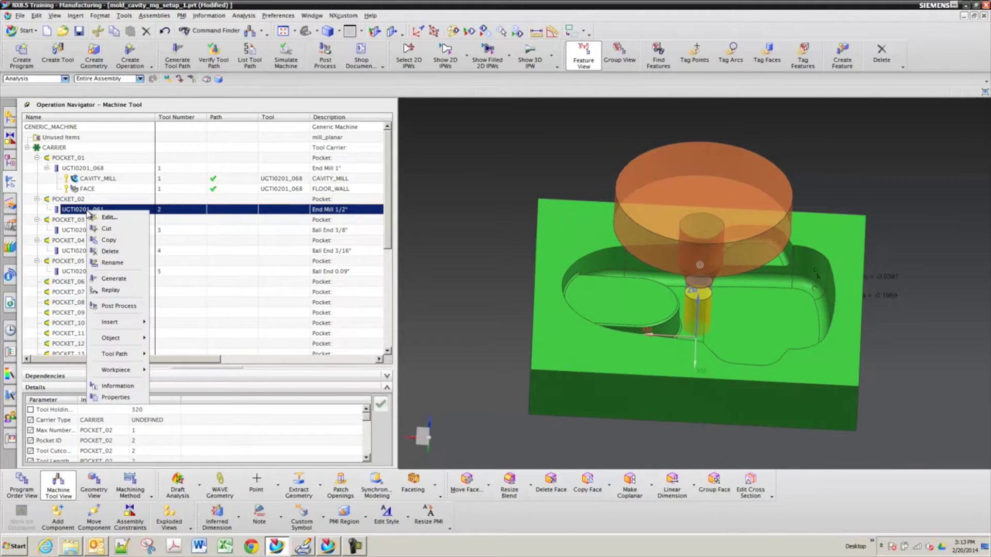
{"action": "mouse_move", "coordinate": [138, 322]}
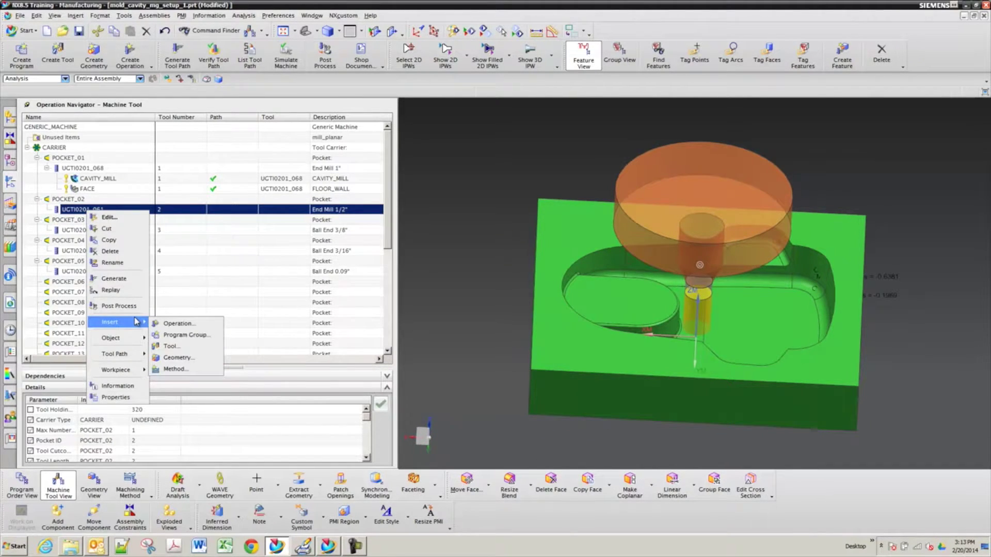
{"action": "left_click", "coordinate": [177, 324]}
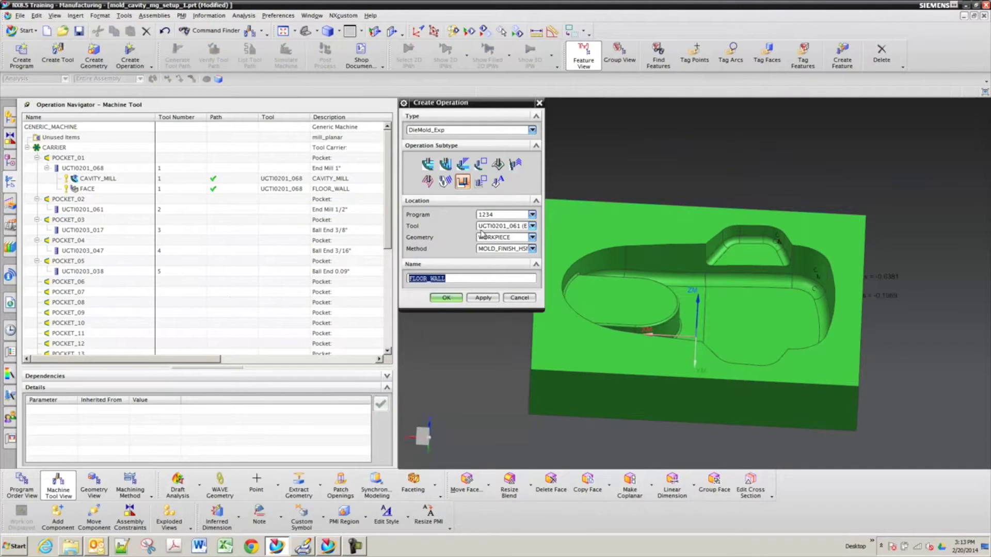
{"action": "mouse_move", "coordinate": [441, 166]}
{"action": "mouse_move", "coordinate": [515, 164]}
{"action": "left_click", "coordinate": [466, 131]}
{"action": "left_click", "coordinate": [465, 130]}
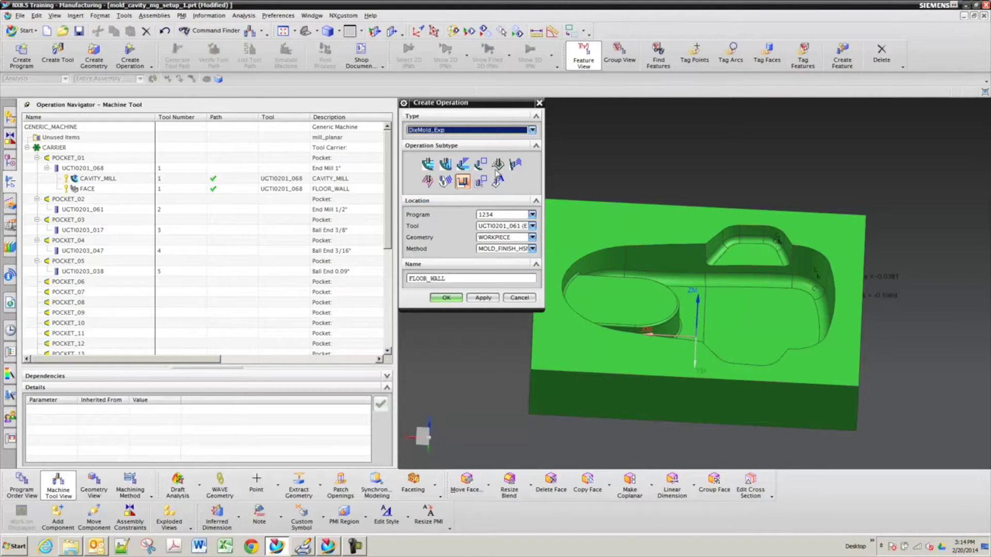
{"action": "left_click", "coordinate": [428, 165]}
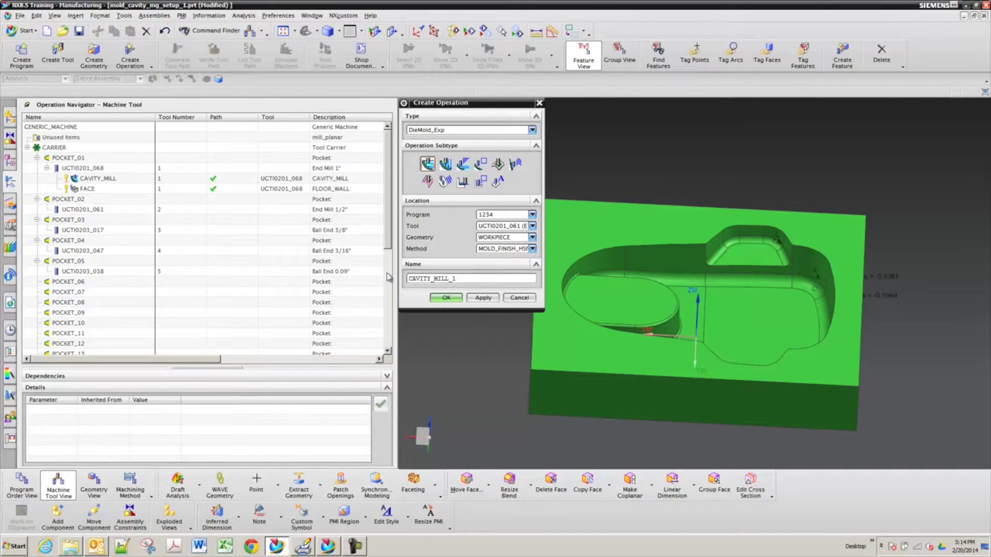
{"action": "double_click", "coordinate": [458, 277]}
{"action": "type", "text": "re"}
{"action": "type", "text": "st_m"}
{"action": "type", "text": "mill"}
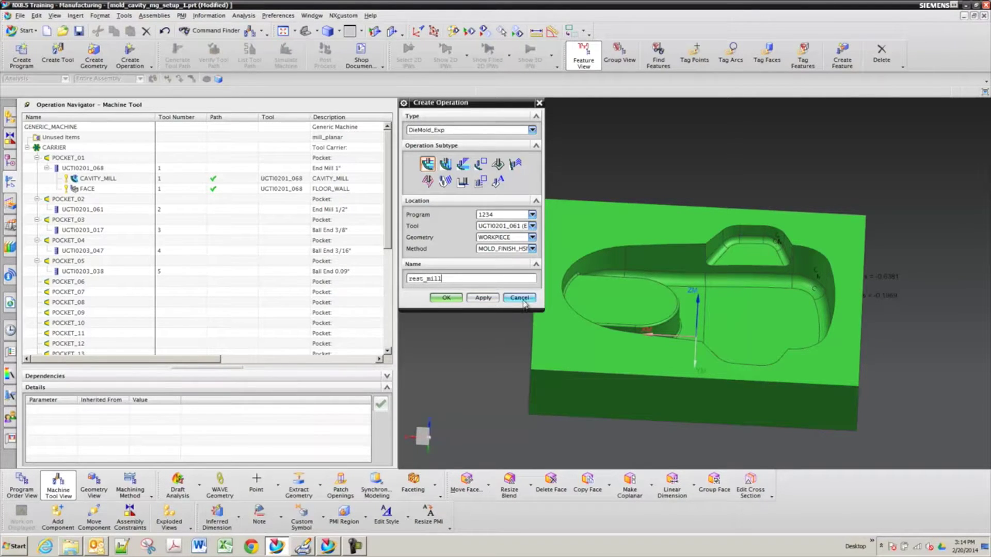
{"action": "left_click", "coordinate": [520, 299]}
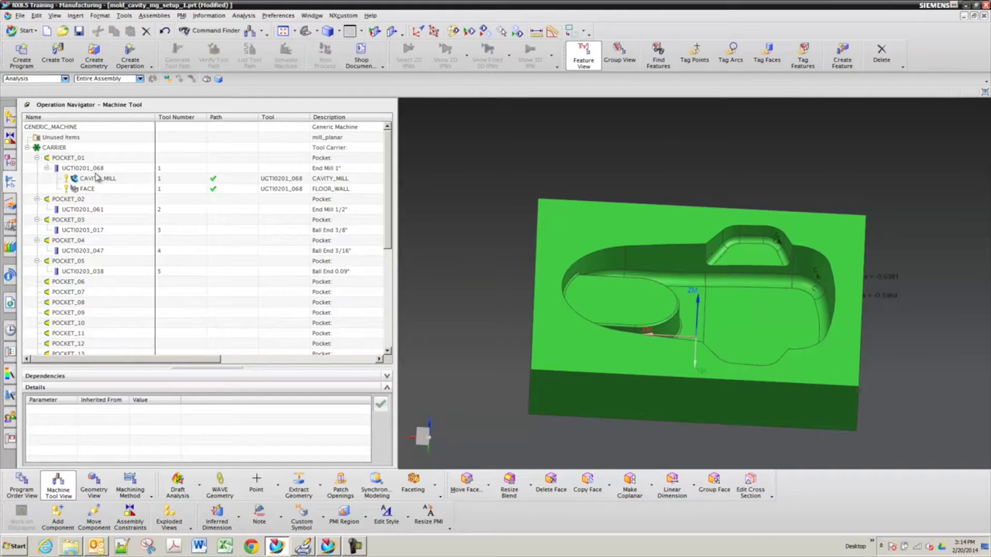
- Edit the FACE operation, change its cut pattern to Zig Zag, regenerate the tool path, and accept it
{"action": "double_click", "coordinate": [86, 189]}
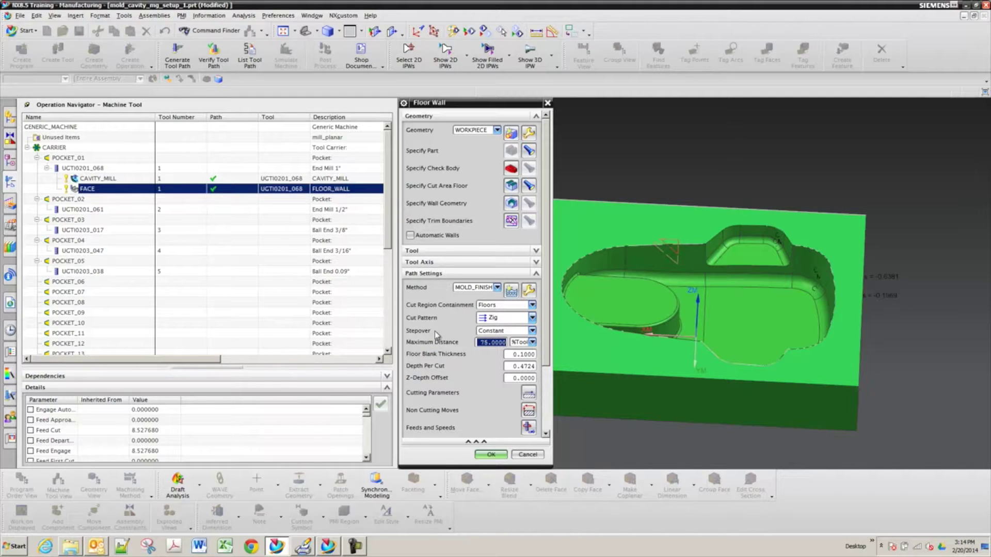
{"action": "left_click", "coordinate": [530, 343]}
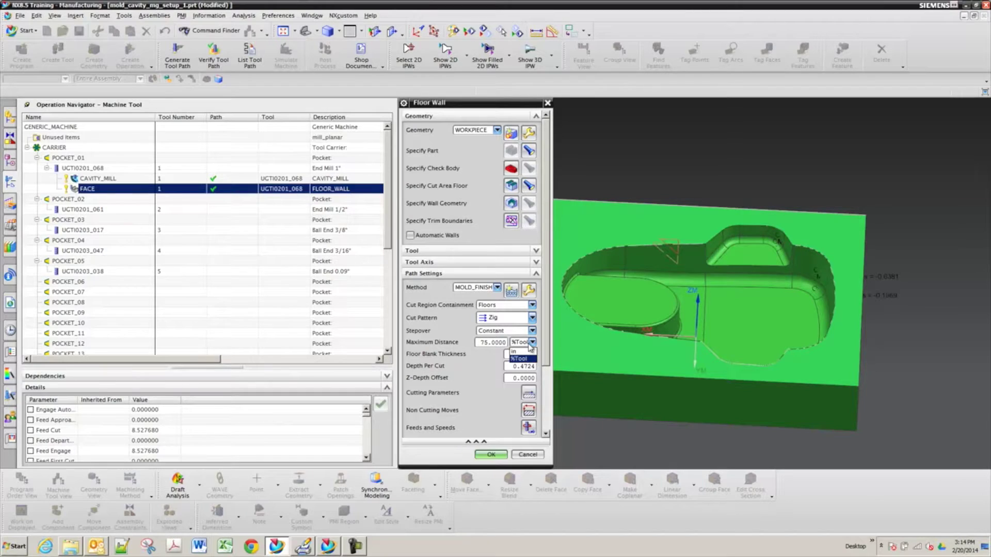
{"action": "left_click", "coordinate": [530, 344]}
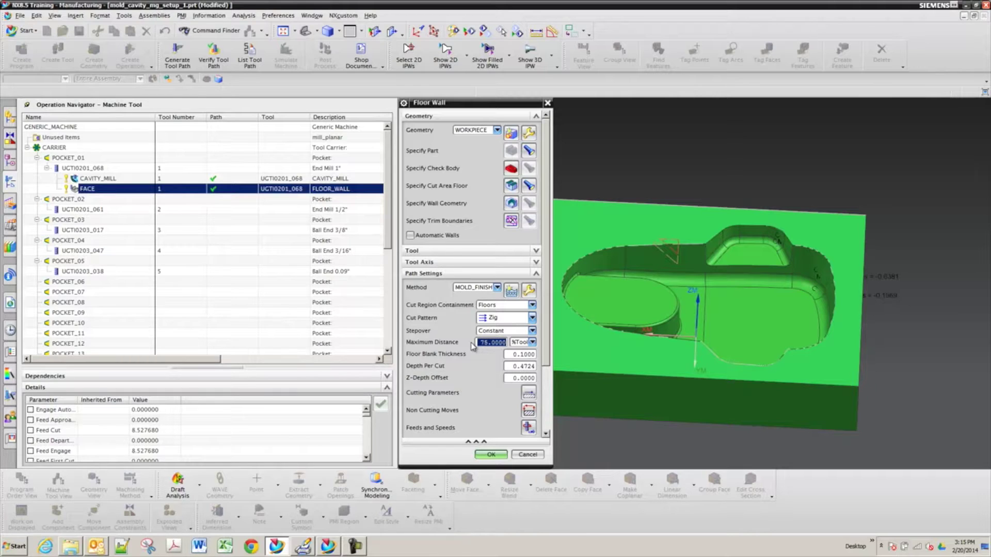
{"action": "scroll", "coordinate": [477, 335], "scroll_direction": "down", "scroll_amount": 3}
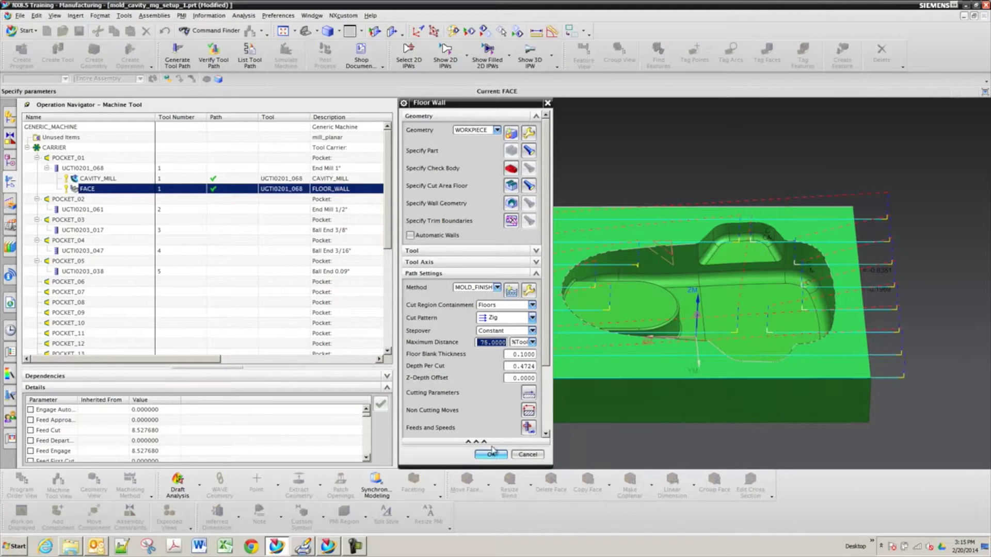
{"action": "left_click", "coordinate": [505, 318]}
{"action": "left_click", "coordinate": [501, 381]}
{"action": "scroll", "coordinate": [459, 423], "scroll_direction": "down", "scroll_amount": 3}
{"action": "left_click", "coordinate": [444, 413]}
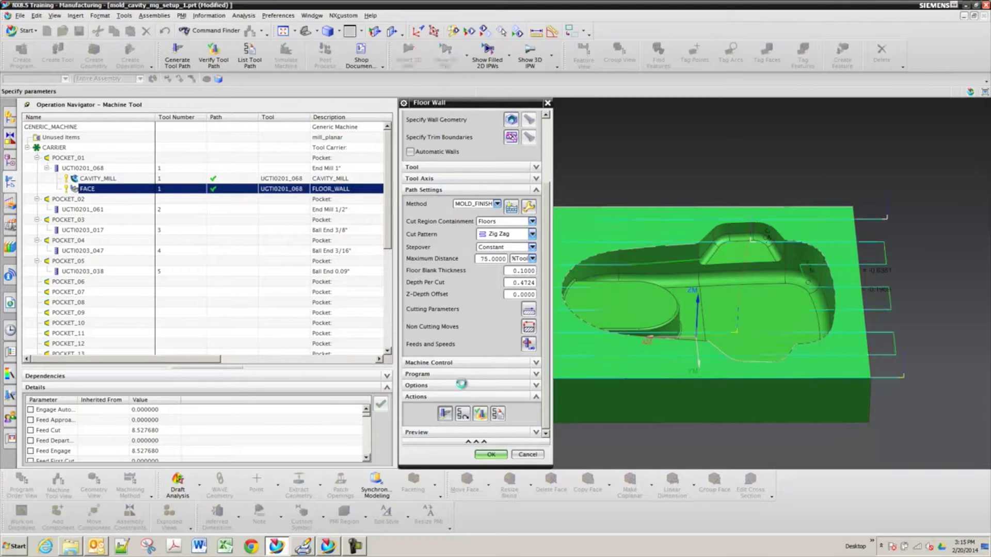
{"action": "key", "text": "Home"}
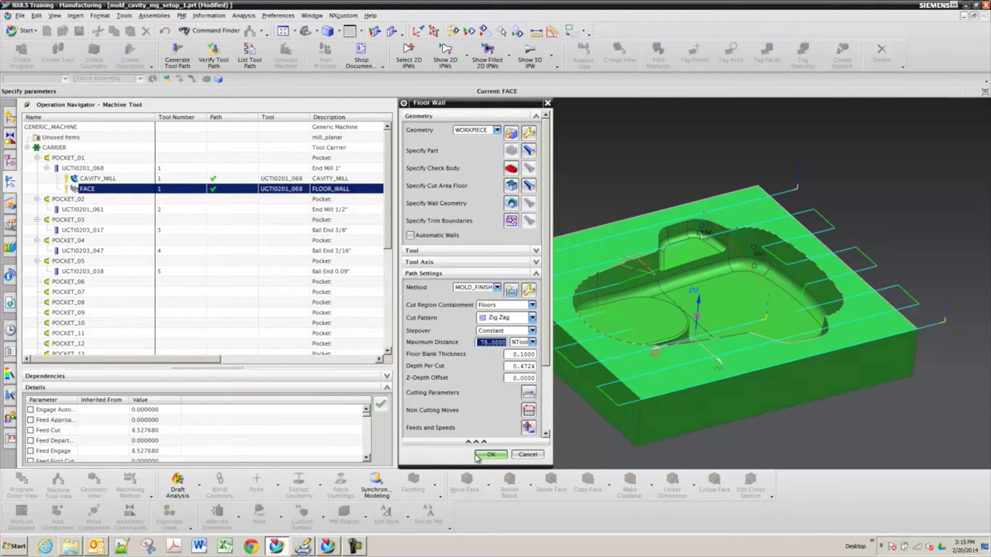
{"action": "left_click", "coordinate": [491, 454]}
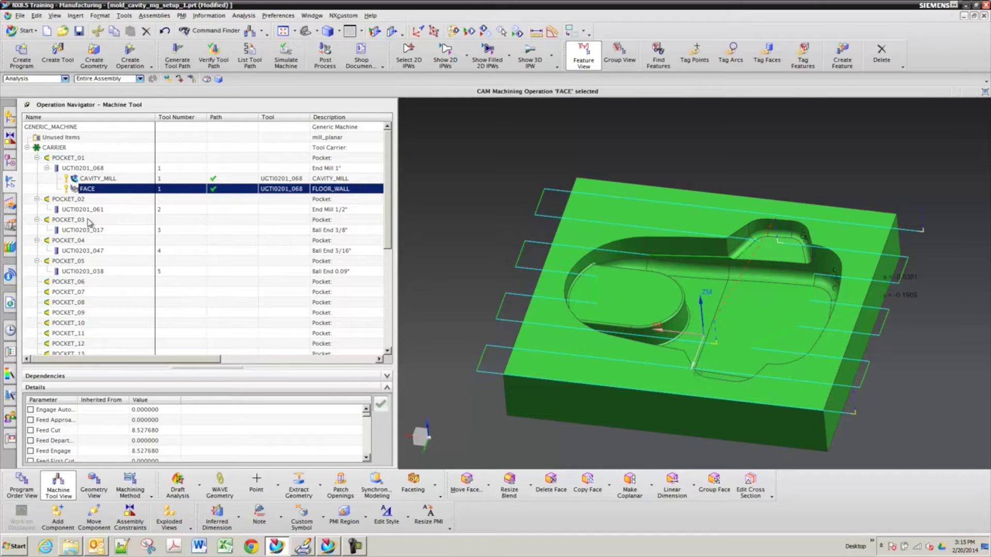
- Start a new cavity mill operation named rest_mill under the 1/2" end mill, using the MOLD_SEMI_FINISH_HSM method
{"action": "left_click", "coordinate": [91, 211]}
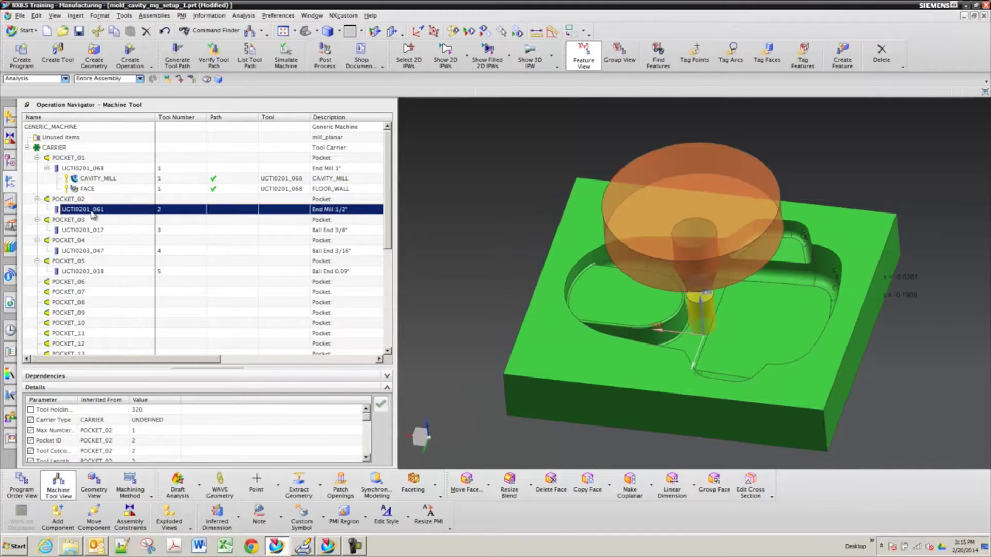
{"action": "right_click", "coordinate": [92, 211]}
{"action": "mouse_move", "coordinate": [141, 329]}
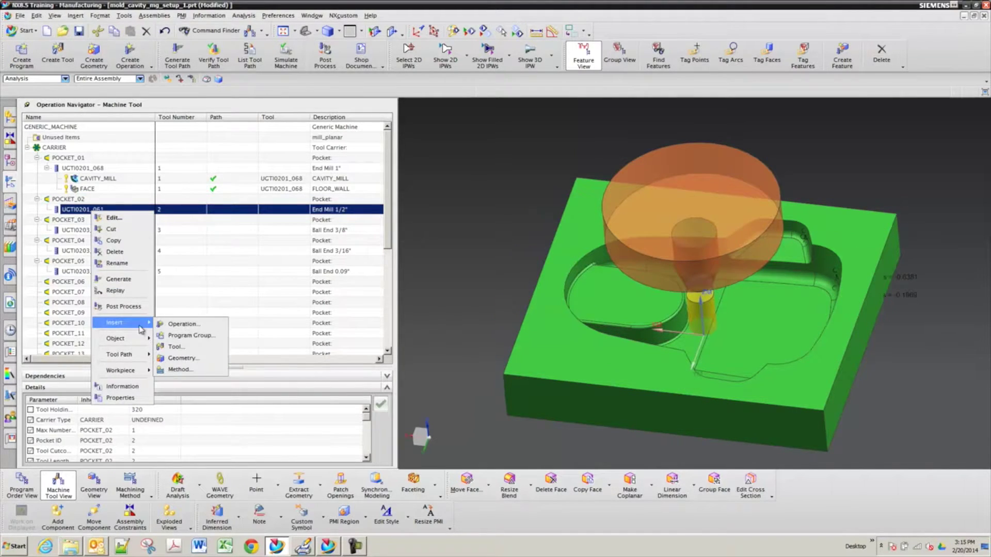
{"action": "left_click", "coordinate": [178, 324]}
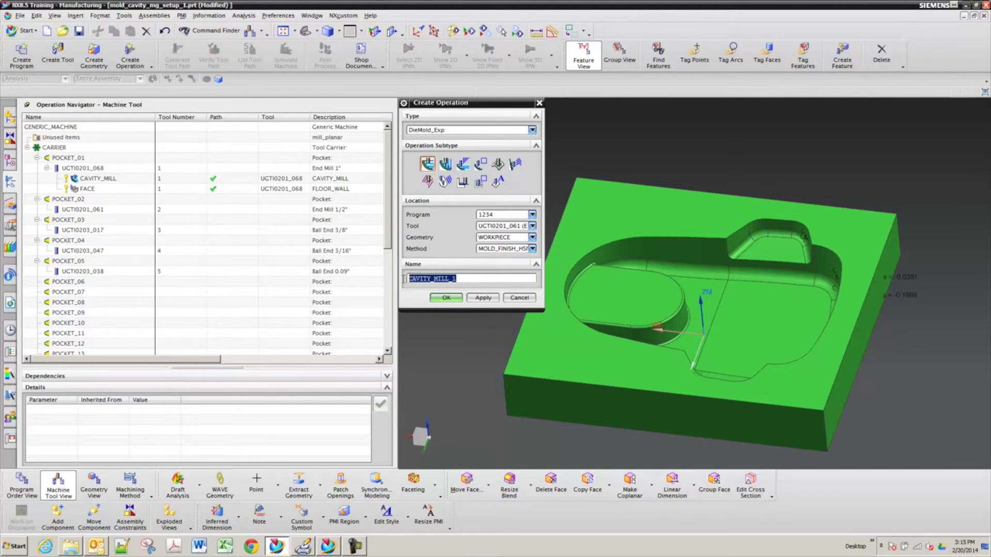
{"action": "type", "text": "rest_mill"}
{"action": "left_click", "coordinate": [513, 249]}
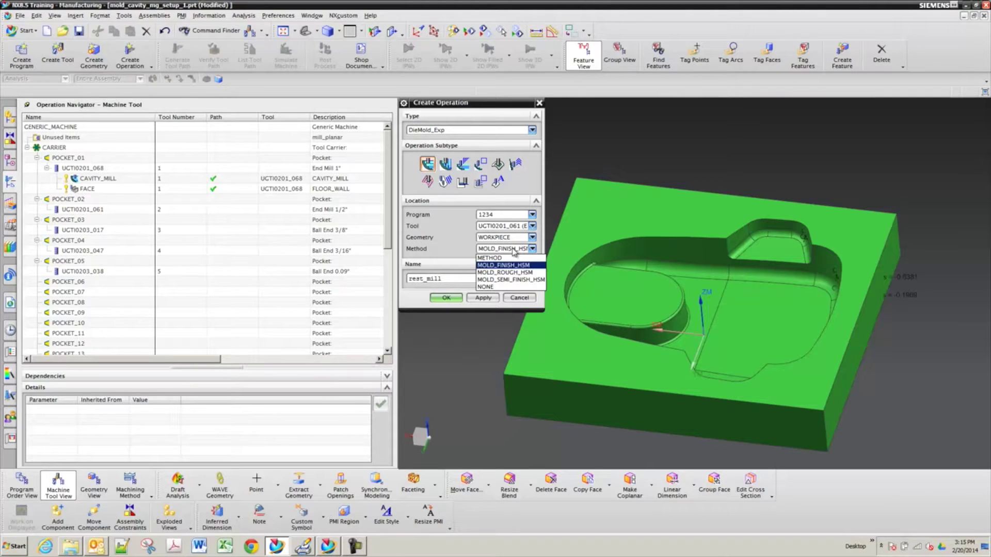
{"action": "left_click", "coordinate": [510, 279]}
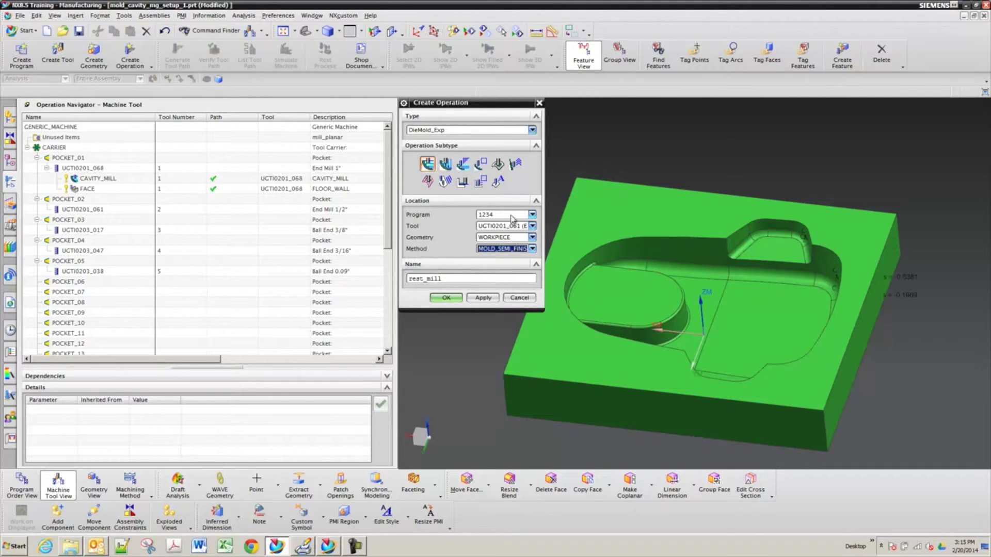
- Change the new operation's name to rest_rough and create the operation
{"action": "left_click", "coordinate": [454, 279]}
{"action": "key", "text": "BackSpace"}
{"action": "key", "text": "BackSpace"}
{"action": "key", "text": "BackSpace"}
{"action": "key", "text": "BackSpace"}
{"action": "type", "text": "rough"}
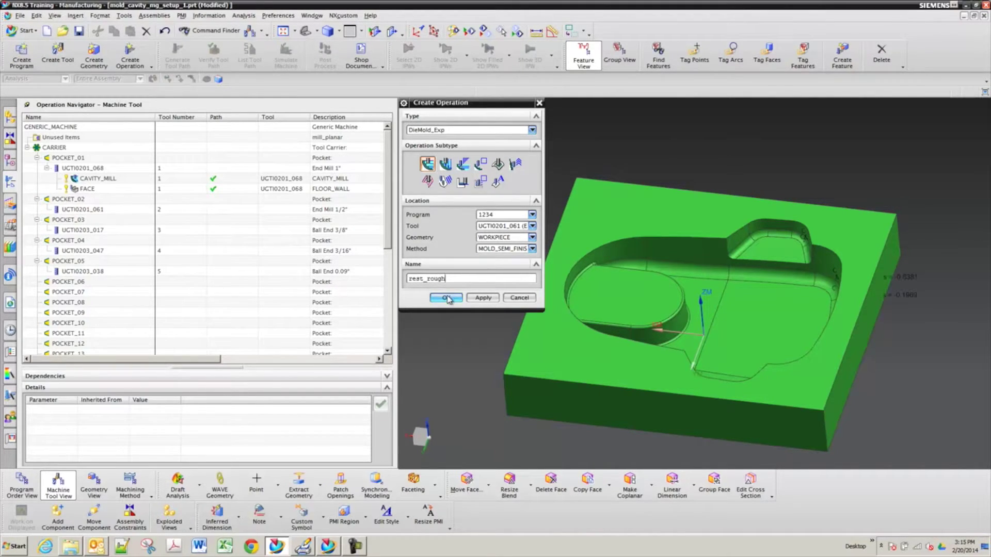
{"action": "left_click", "coordinate": [446, 298]}
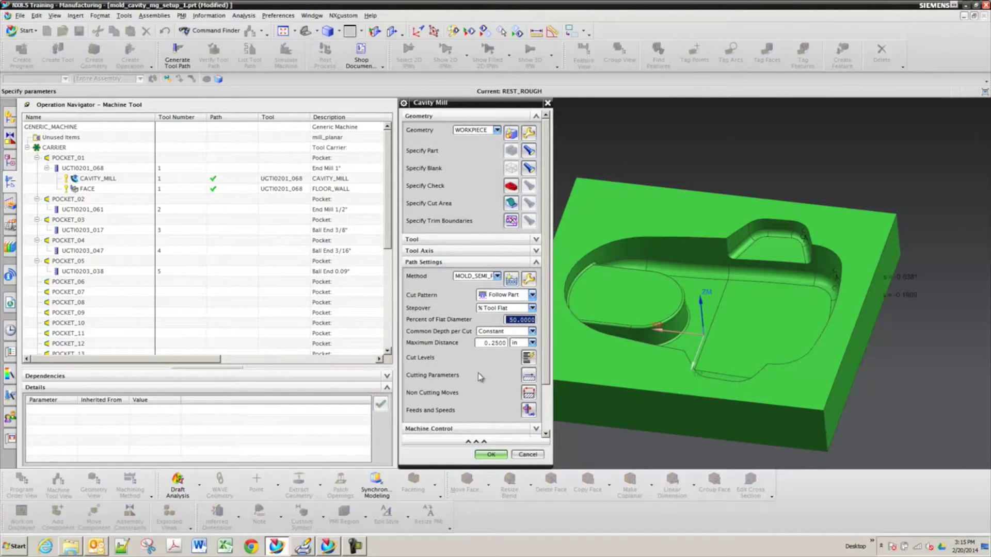
- Try to apply the automatic machining data to REST_ROUGH's feeds and speeds, and accept the operation
{"action": "left_click", "coordinate": [526, 413]}
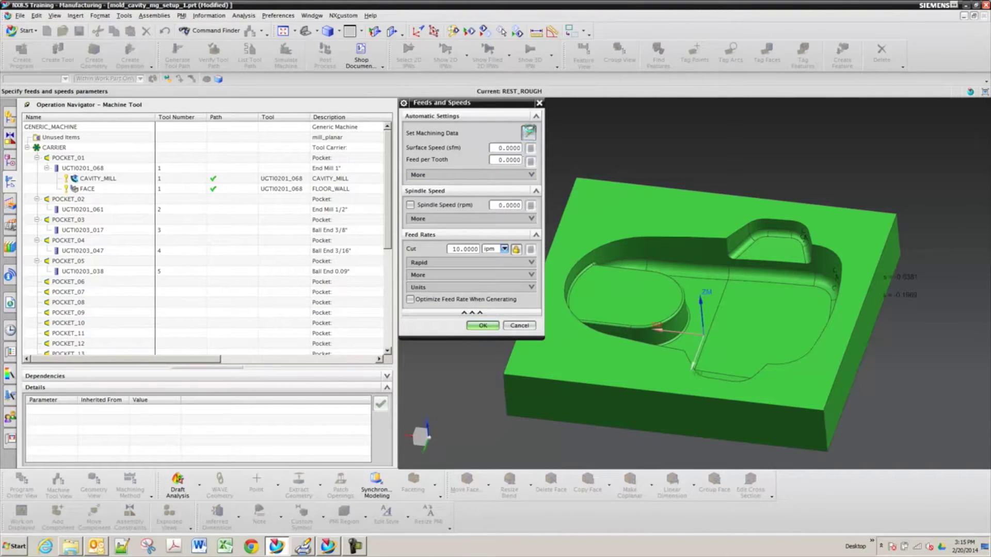
{"action": "left_click", "coordinate": [529, 133]}
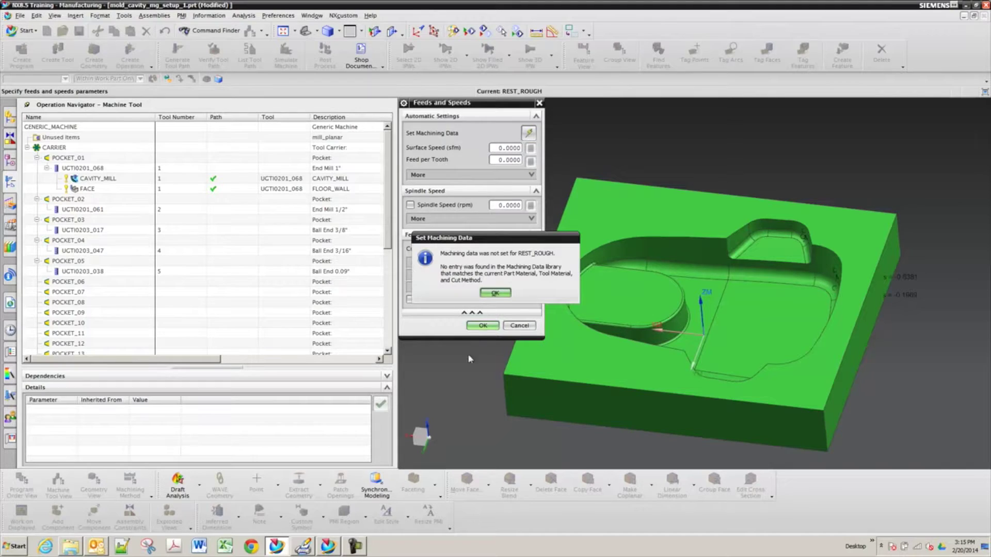
{"action": "left_click", "coordinate": [496, 293]}
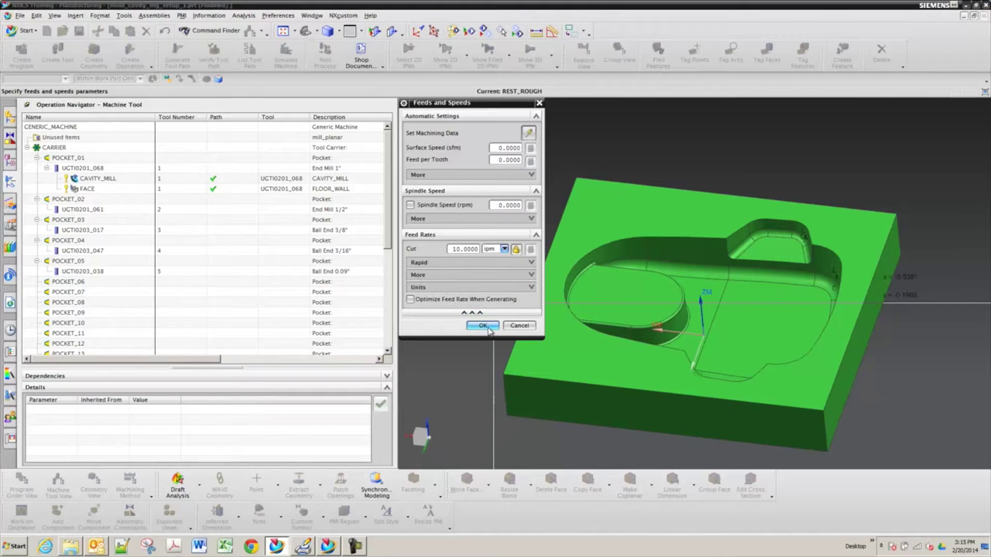
{"action": "left_click", "coordinate": [482, 326]}
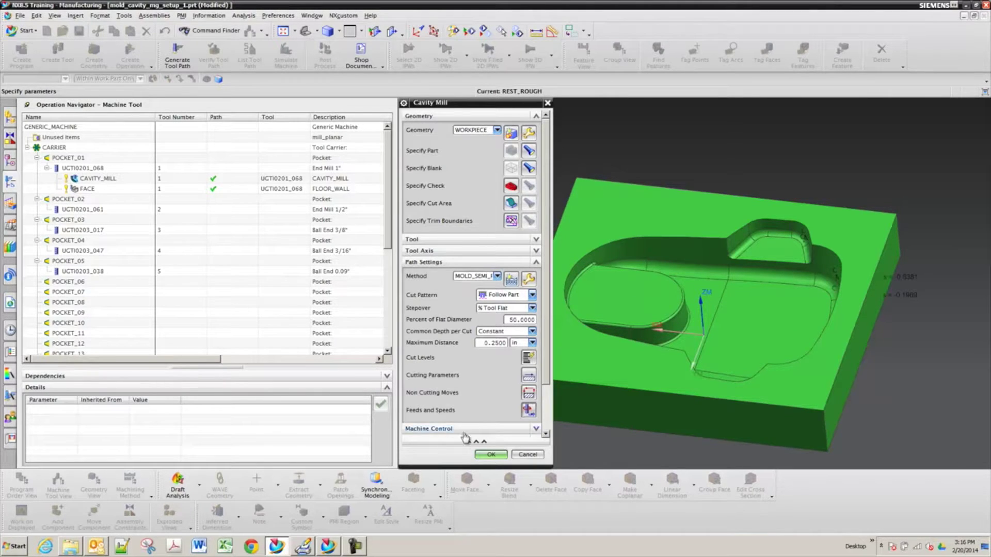
{"action": "left_click", "coordinate": [491, 454]}
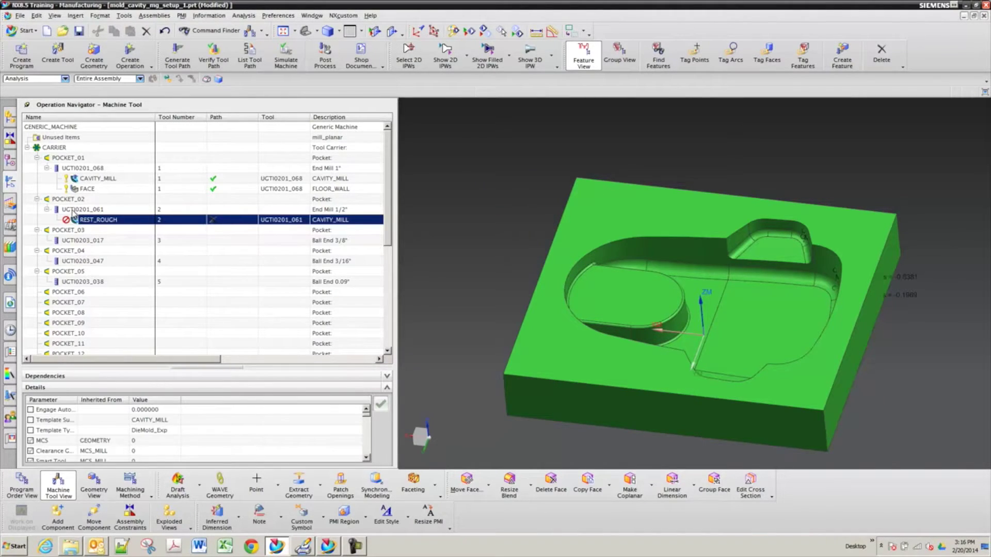
- Set the 1/2" end mill's material to HSM End Mill TiAlN Coated and recheck the tool's material
{"action": "left_click", "coordinate": [76, 210]}
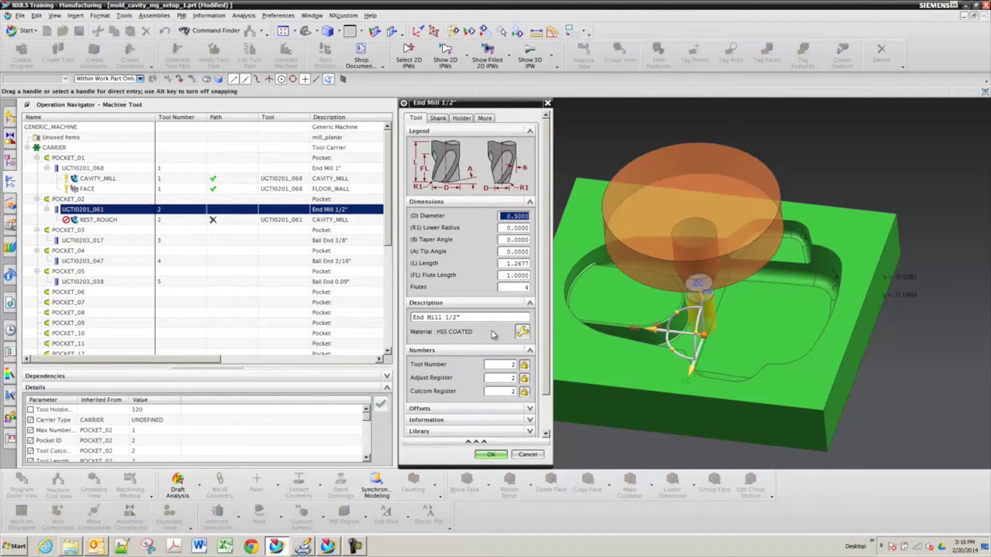
{"action": "left_click", "coordinate": [522, 333]}
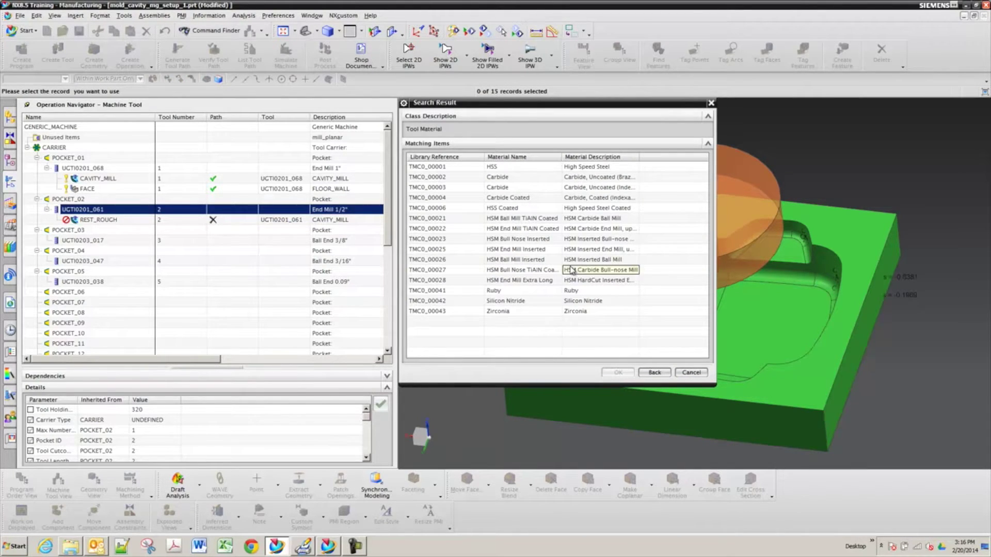
{"action": "left_click", "coordinate": [532, 230]}
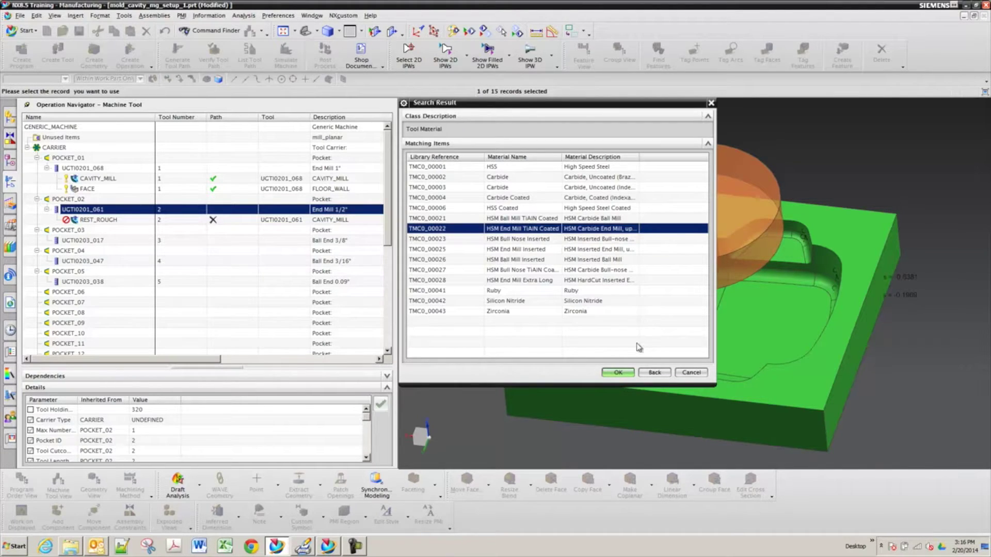
{"action": "left_click", "coordinate": [618, 372]}
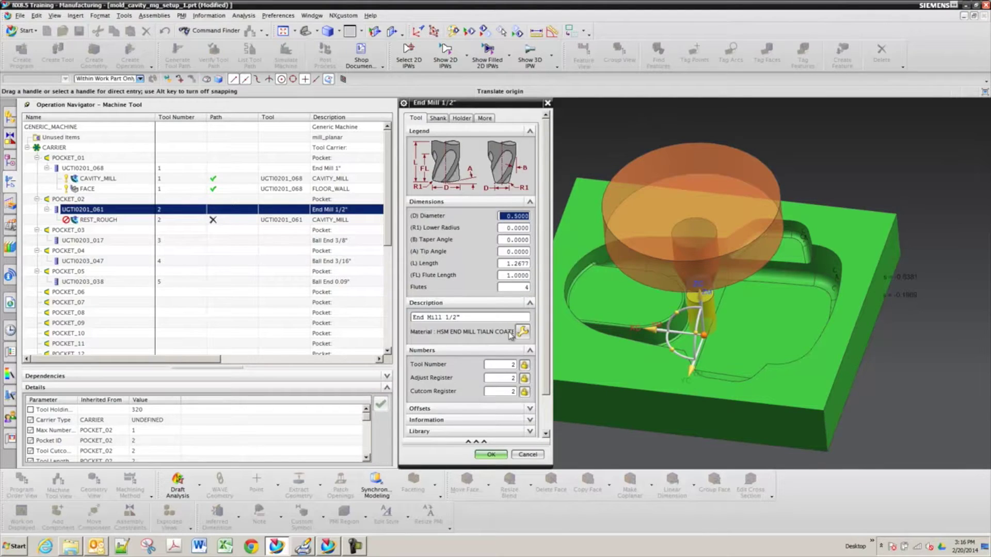
{"action": "left_click", "coordinate": [490, 454]}
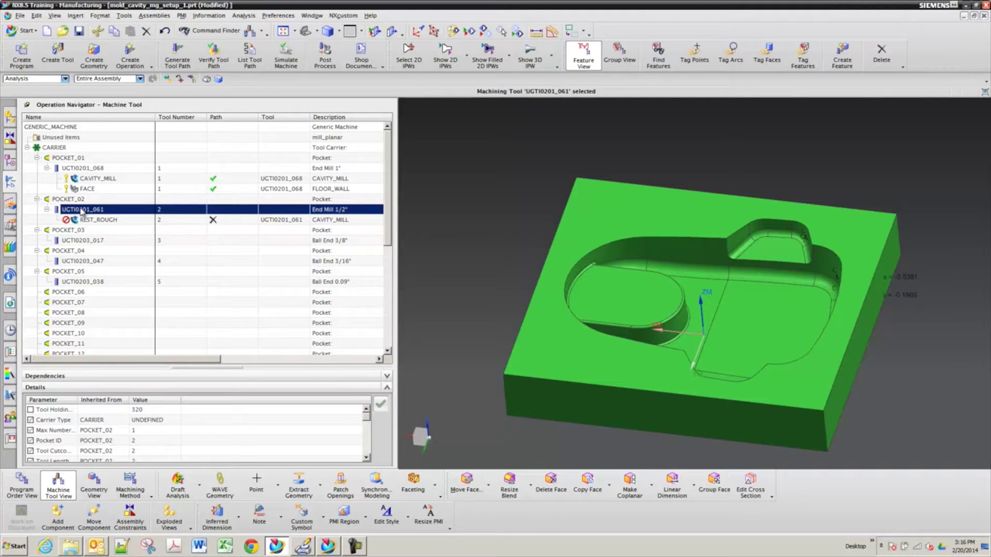
{"action": "double_click", "coordinate": [81, 211]}
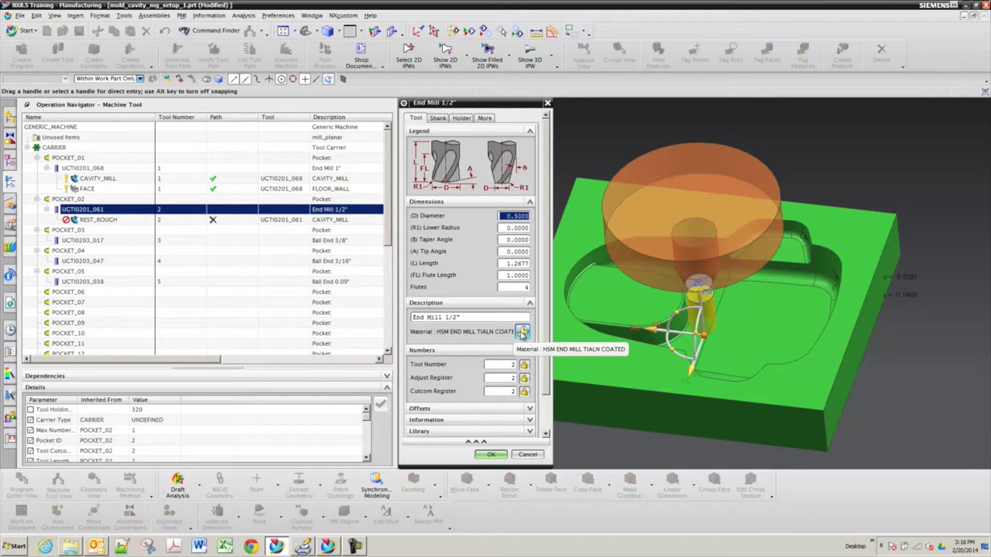
{"action": "left_click", "coordinate": [526, 455]}
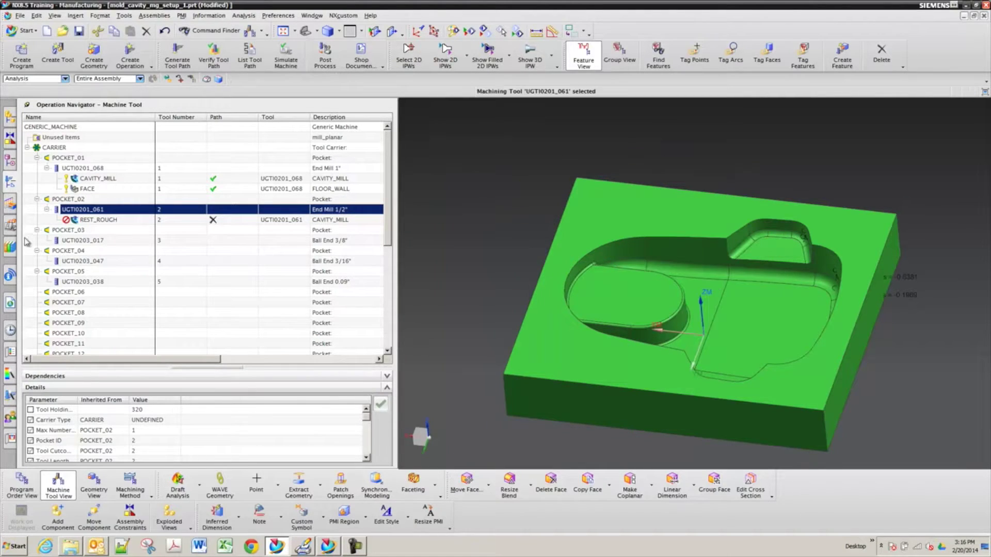
- Edit REST_ROUGH and reassign HSM End Mill TiAlN Coated as its tool's material from within the operation
{"action": "left_click", "coordinate": [89, 220]}
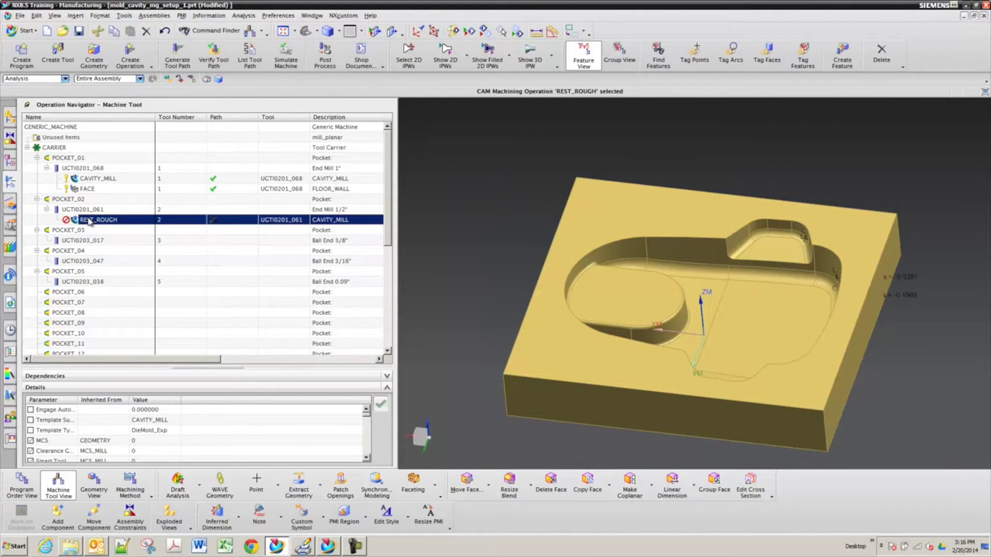
{"action": "double_click", "coordinate": [89, 220]}
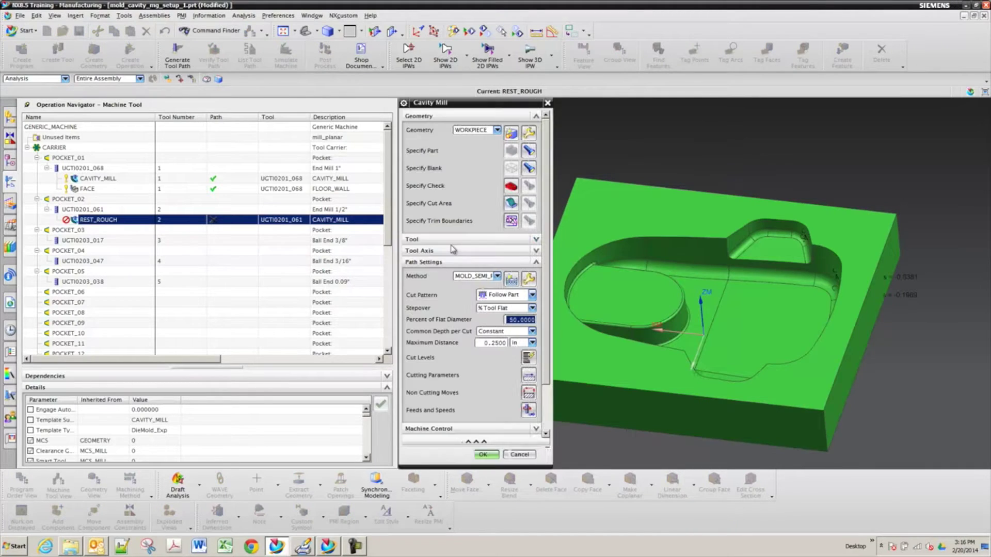
{"action": "left_click", "coordinate": [494, 240]}
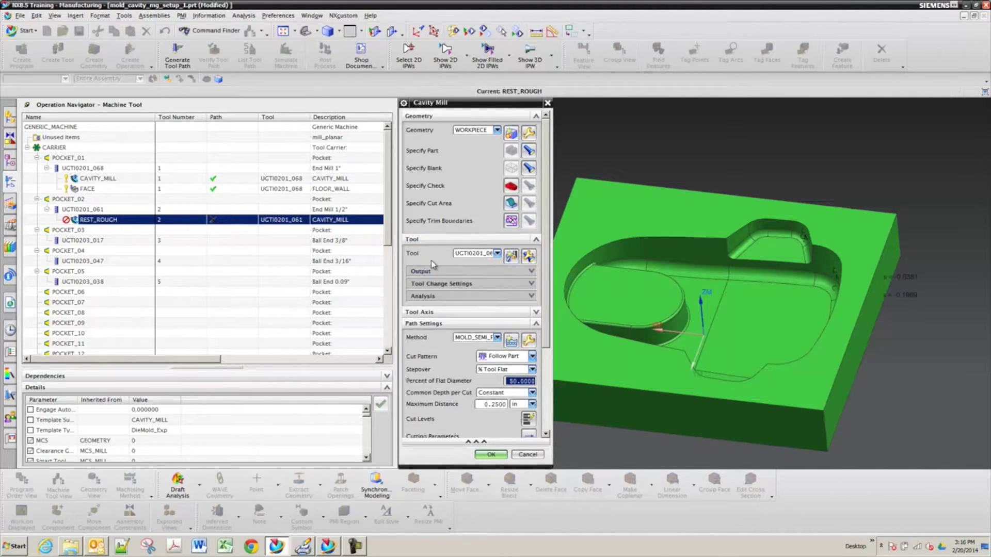
{"action": "left_click", "coordinate": [527, 256]}
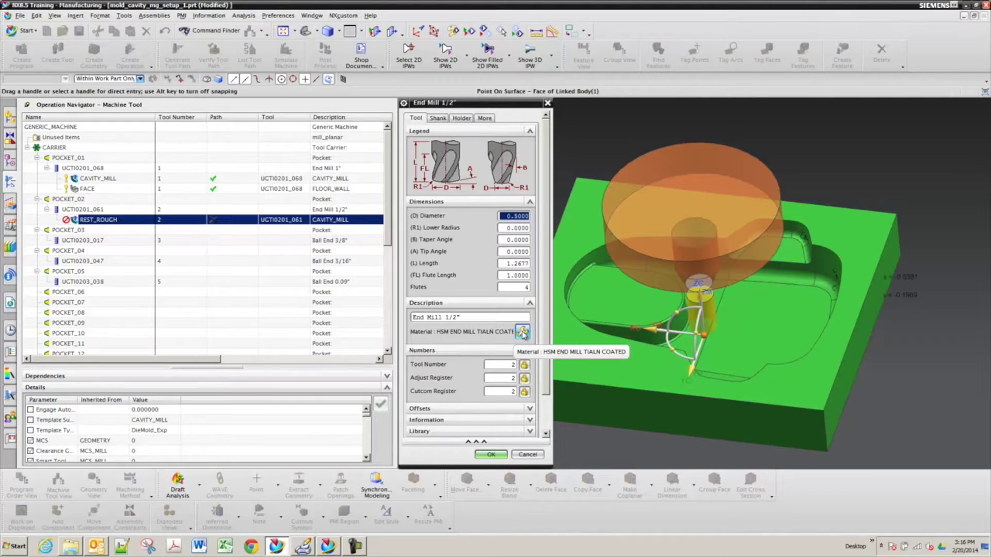
{"action": "left_click", "coordinate": [523, 332]}
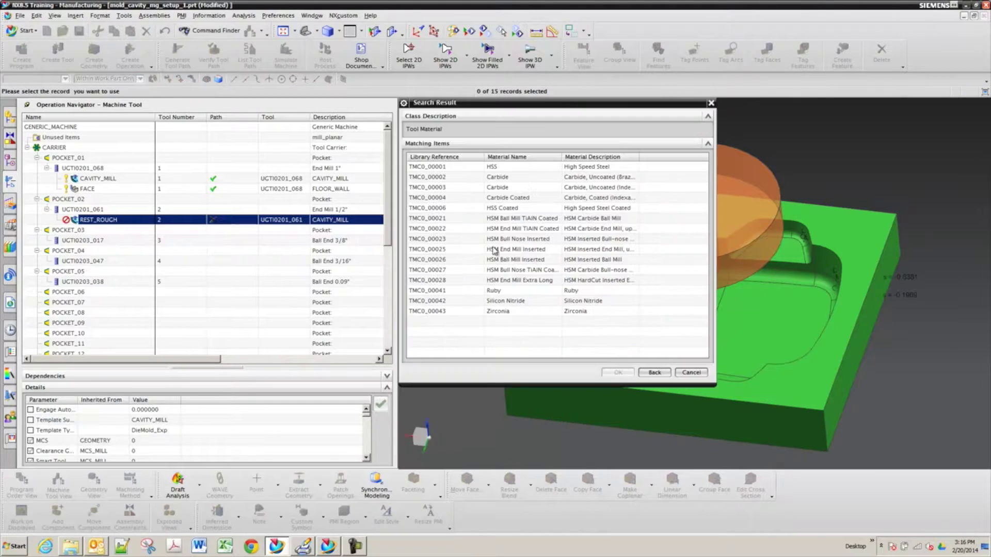
{"action": "left_click", "coordinate": [537, 230]}
{"action": "left_click", "coordinate": [618, 372]}
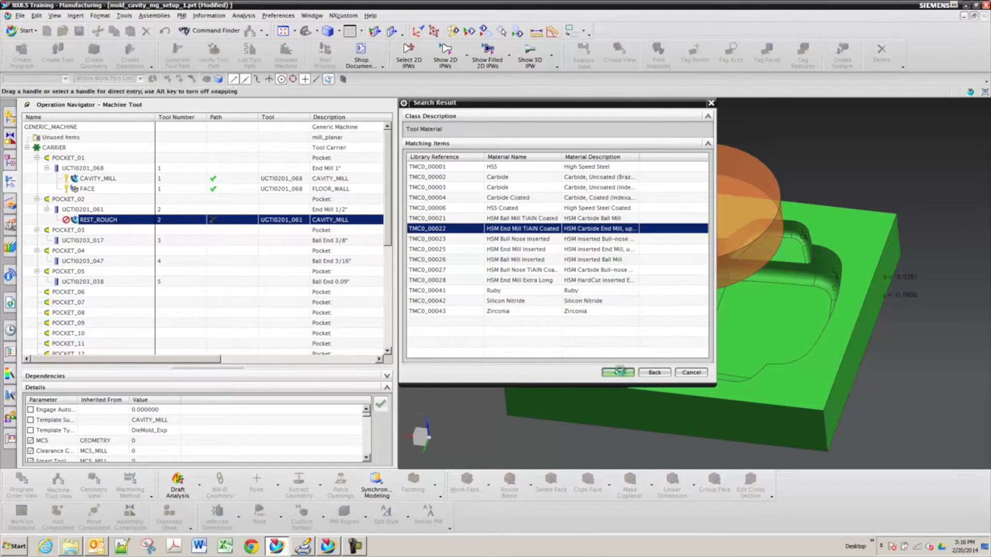
{"action": "left_click", "coordinate": [480, 453]}
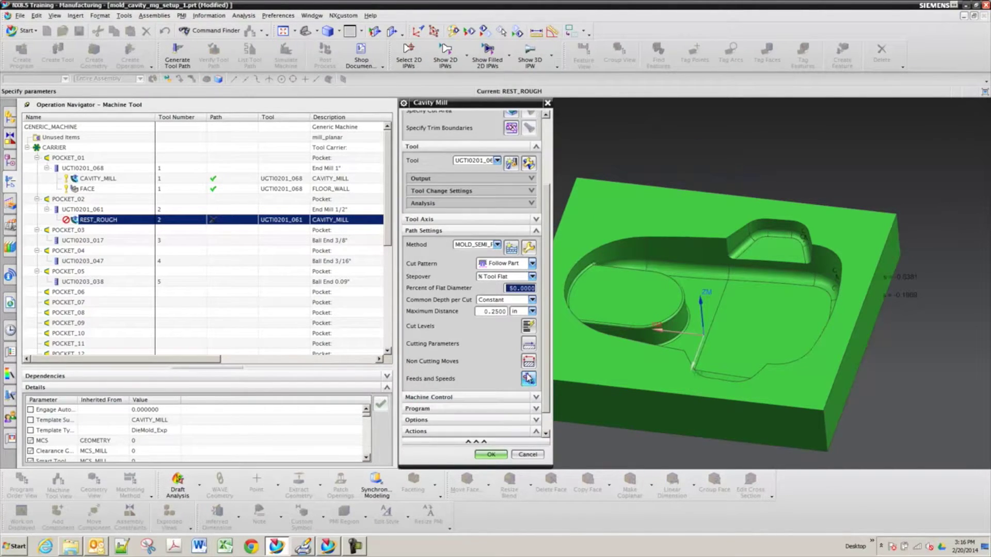
- Apply the automatic machining data to REST_ROUGH's feeds and speeds, and generate its tool path
{"action": "left_click", "coordinate": [527, 379]}
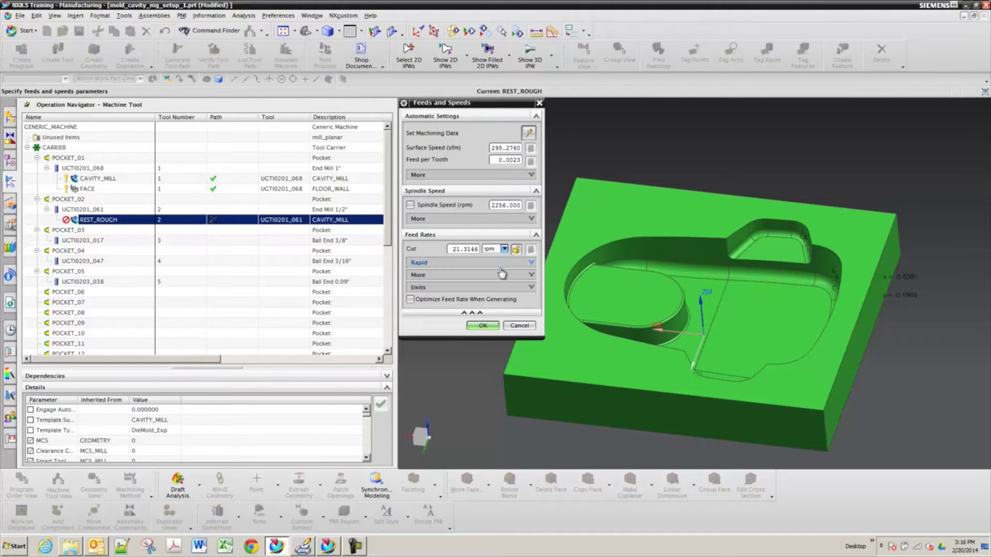
{"action": "left_click", "coordinate": [483, 326]}
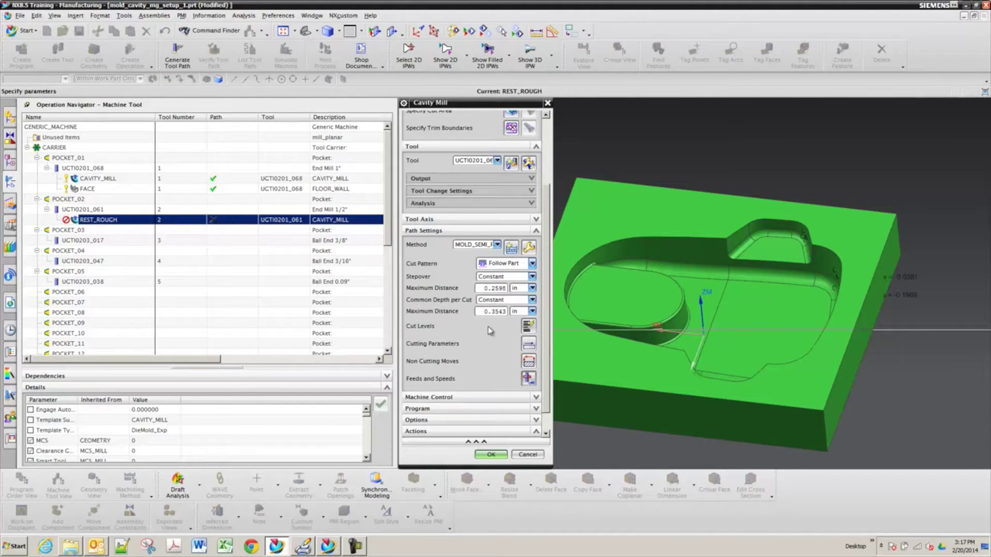
{"action": "scroll", "coordinate": [471, 338], "scroll_direction": "down", "scroll_amount": 1}
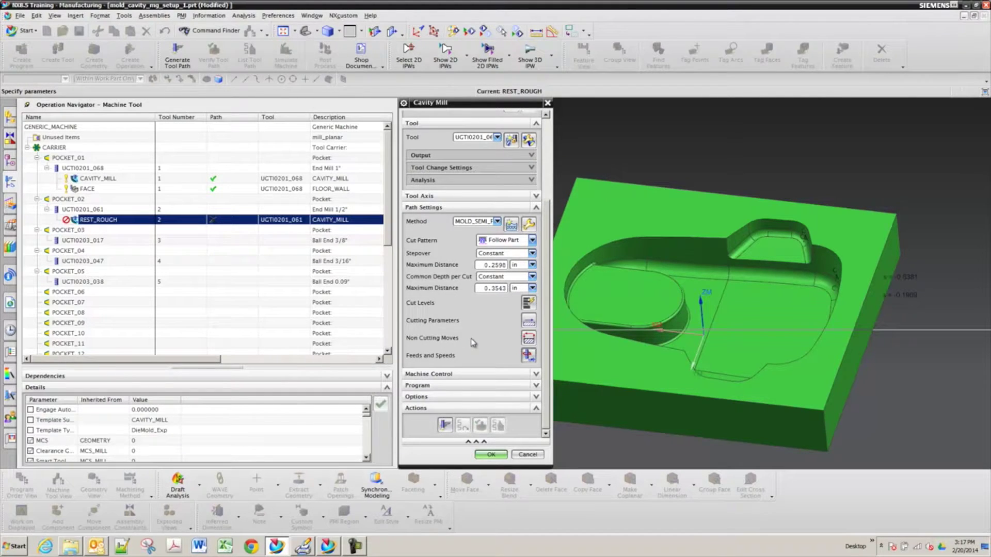
{"action": "left_click", "coordinate": [444, 425]}
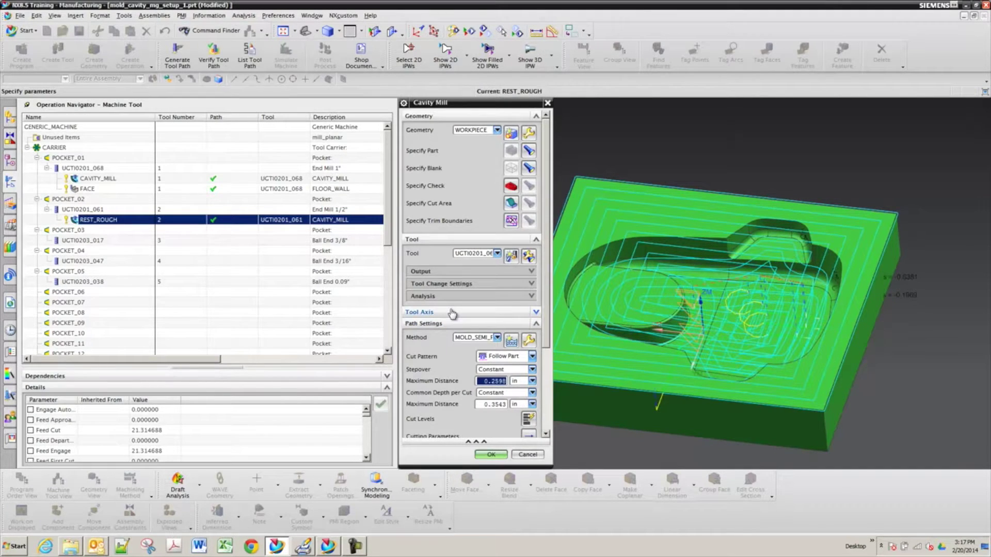
{"action": "scroll", "coordinate": [451, 315], "scroll_direction": "down", "scroll_amount": 3}
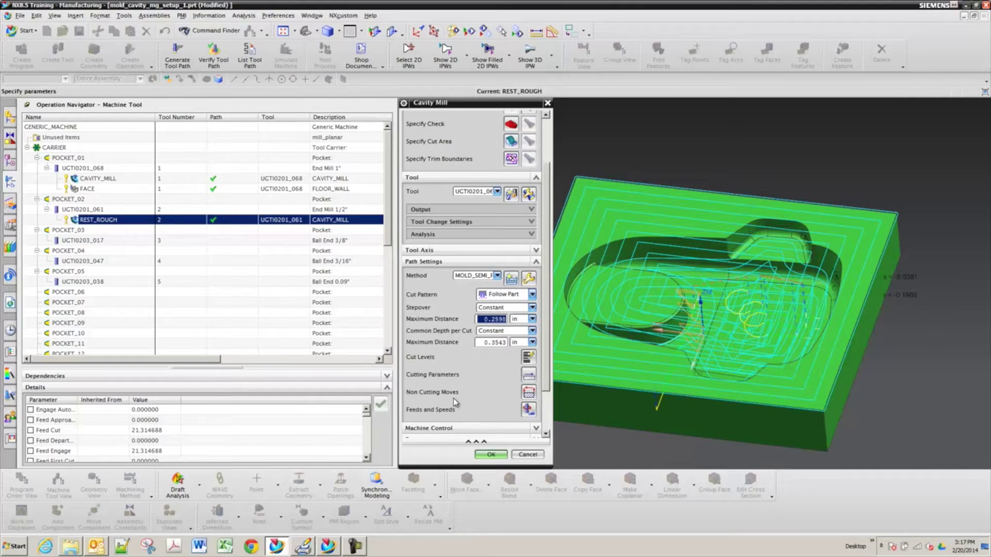
{"action": "scroll", "coordinate": [452, 398], "scroll_direction": "down", "scroll_amount": 3}
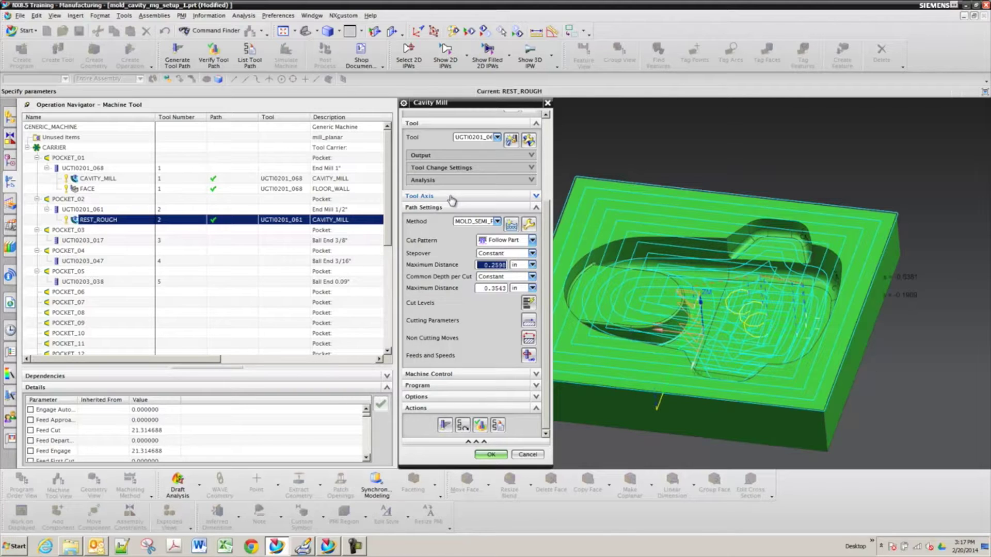
{"action": "scroll", "coordinate": [536, 150], "scroll_direction": "up", "scroll_amount": 3}
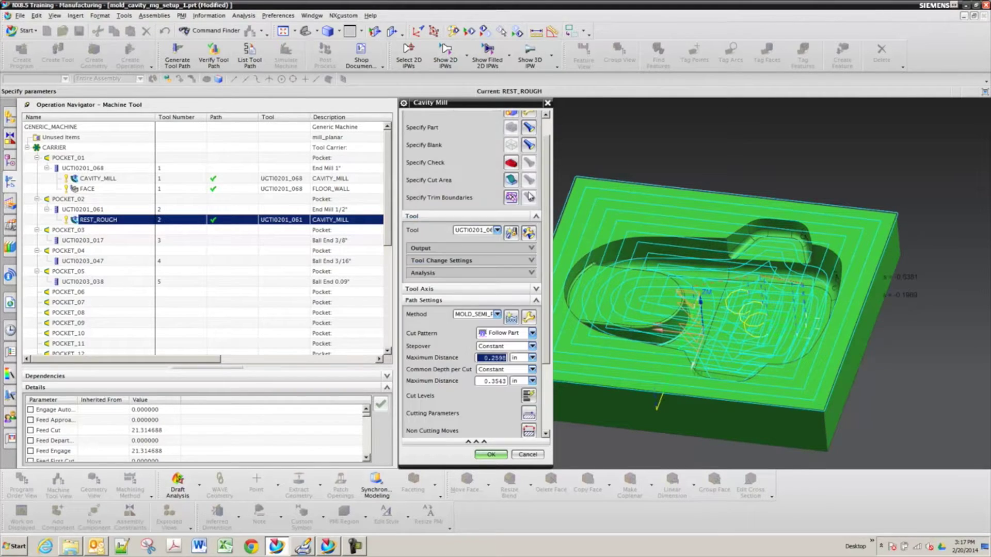
{"action": "left_click", "coordinate": [533, 217]}
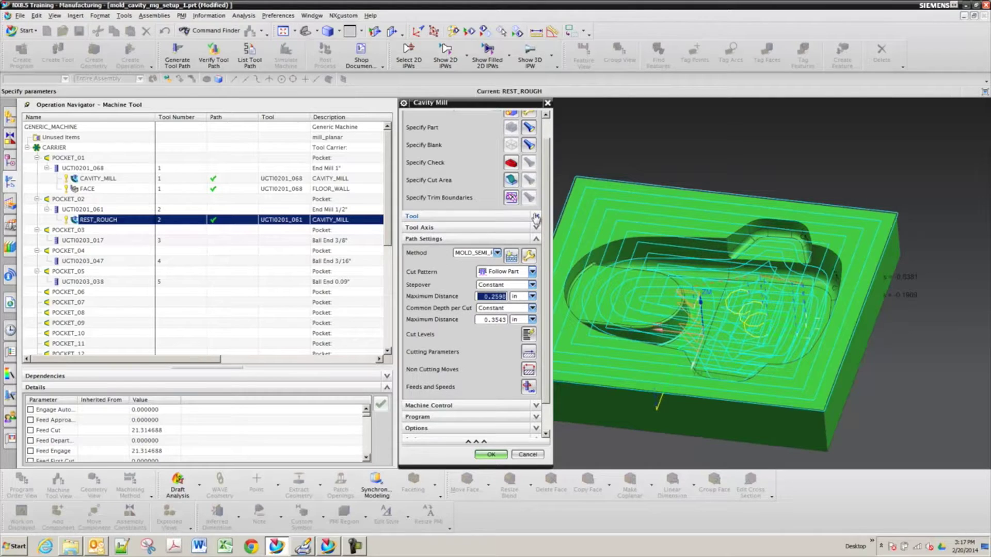
{"action": "left_click", "coordinate": [536, 218]}
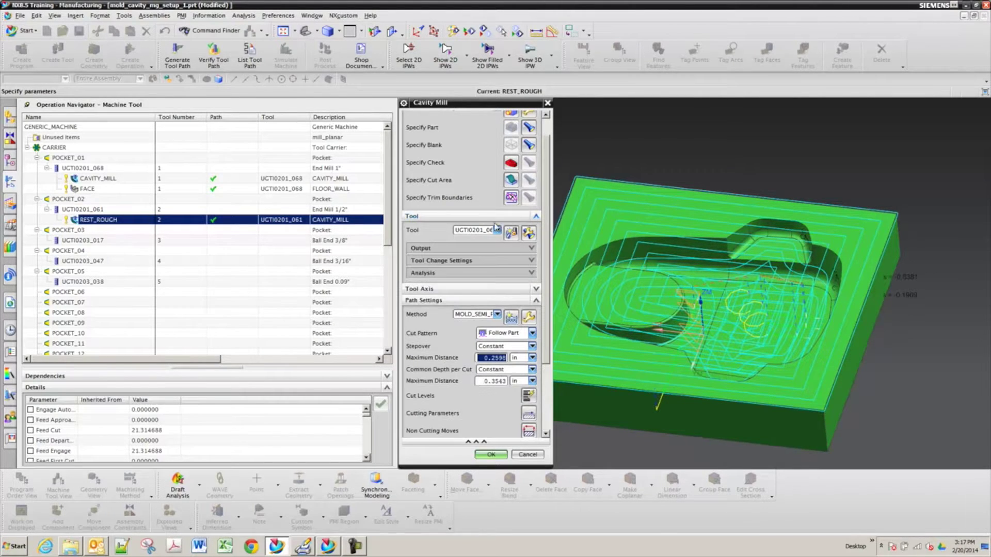
- Check the material assigned to the 1/2" end mill from within REST_ROUGH and review the available tool materials
{"action": "left_click", "coordinate": [527, 233]}
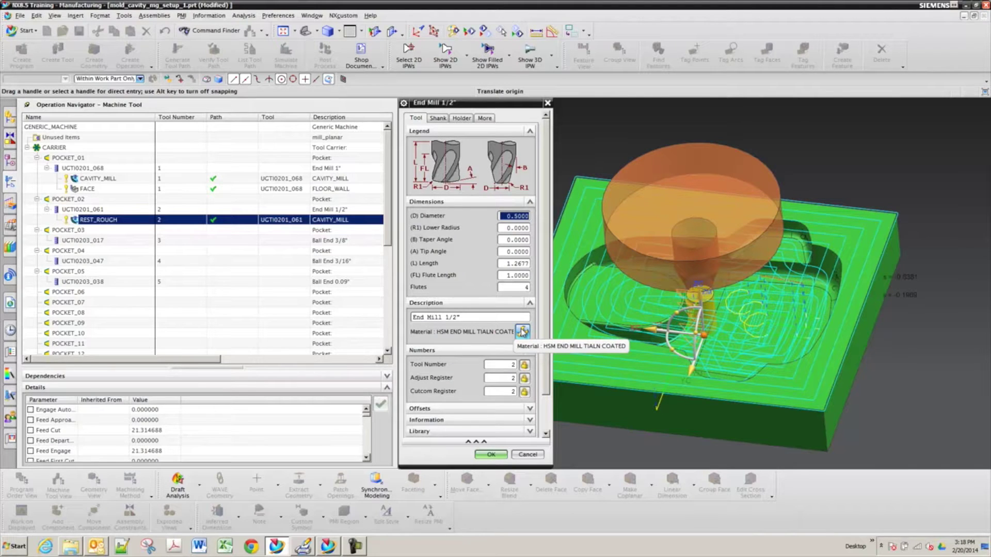
{"action": "left_click", "coordinate": [523, 331]}
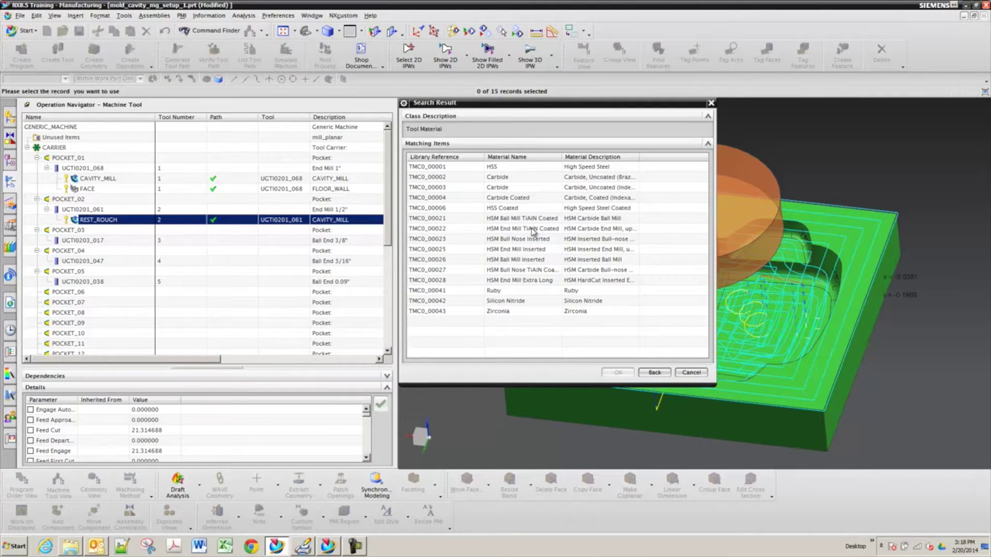
{"action": "left_click", "coordinate": [687, 372]}
{"action": "left_click", "coordinate": [491, 454]}
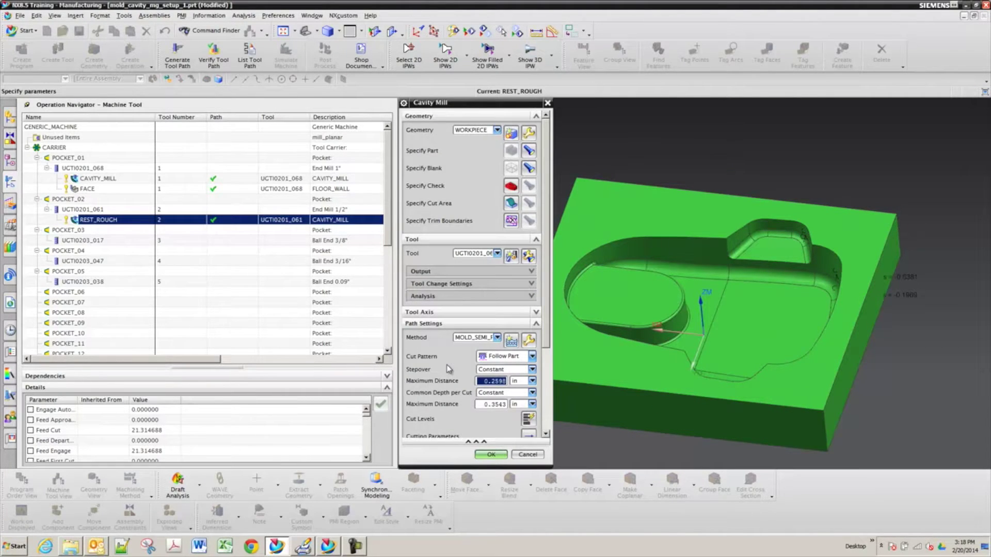
- Reassign HSM End Mill TiAlN Coated (TMC0_00022) as the material of REST_ROUGH's 1/2" end mill
{"action": "scroll", "coordinate": [448, 367], "scroll_direction": "down", "scroll_amount": 3}
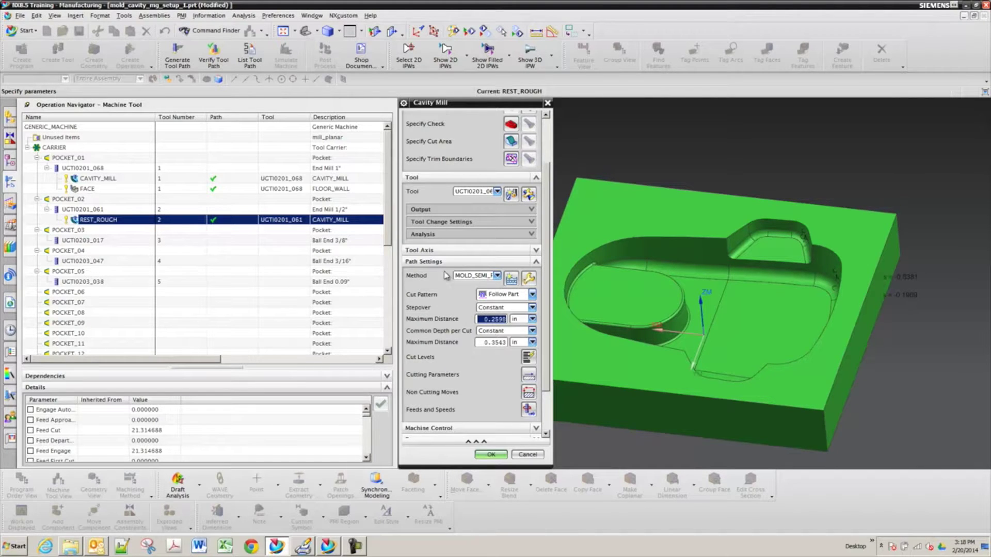
{"action": "left_click", "coordinate": [536, 177]}
{"action": "scroll", "coordinate": [489, 279], "scroll_direction": "up", "scroll_amount": 3}
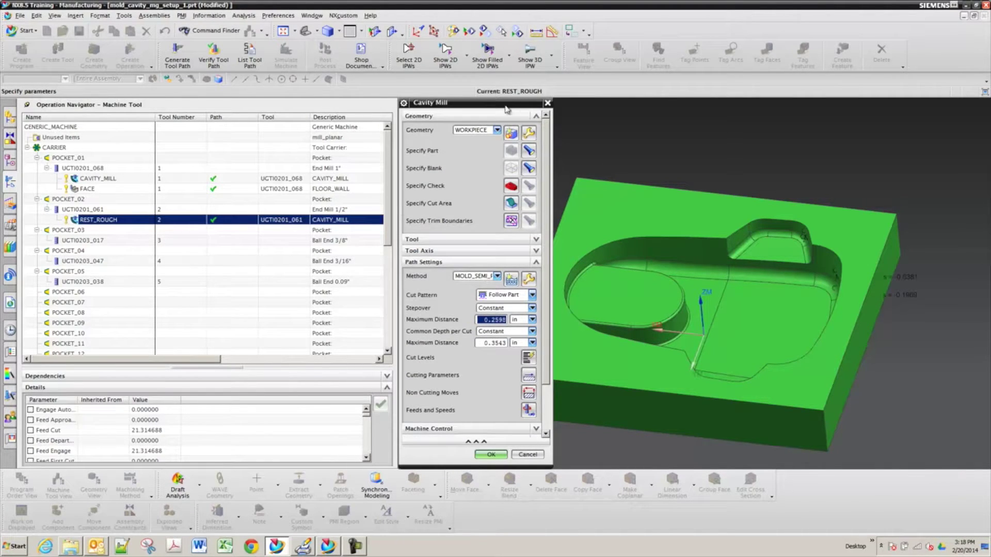
{"action": "left_click", "coordinate": [452, 243]}
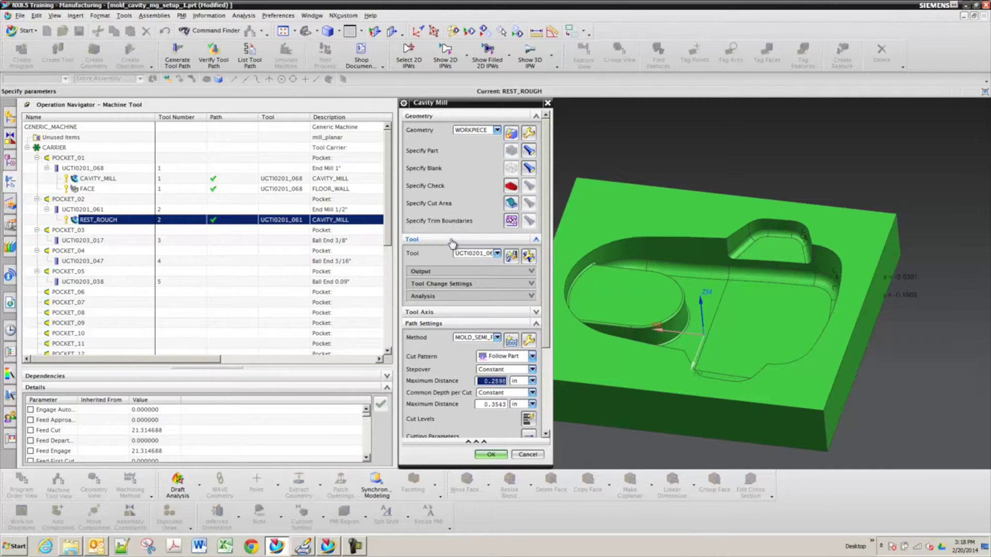
{"action": "left_click", "coordinate": [529, 257]}
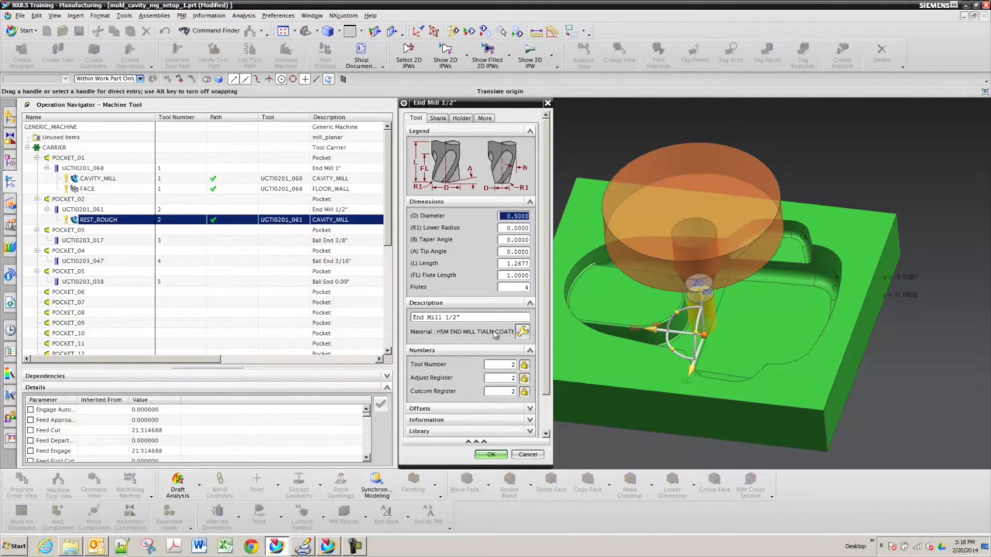
{"action": "left_click", "coordinate": [524, 332]}
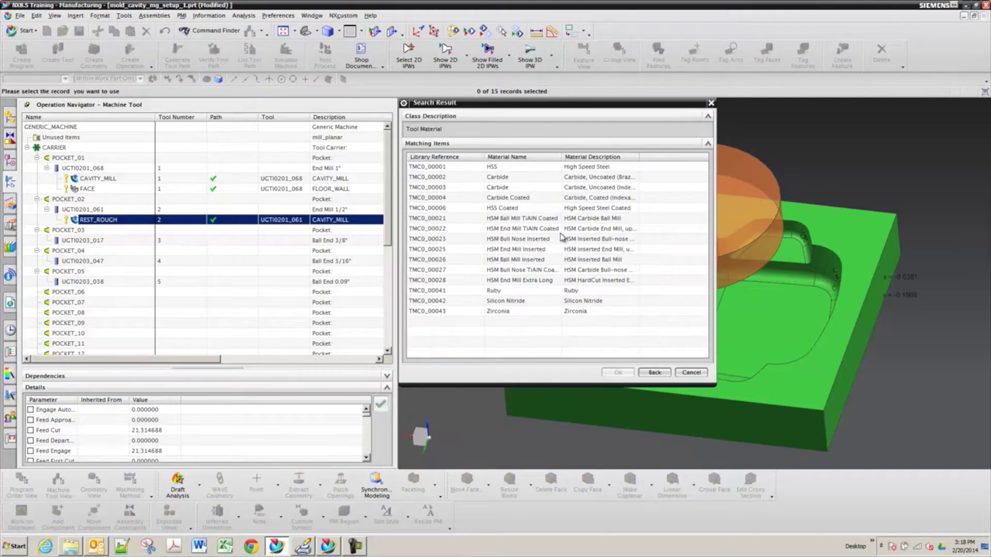
{"action": "left_click", "coordinate": [522, 230]}
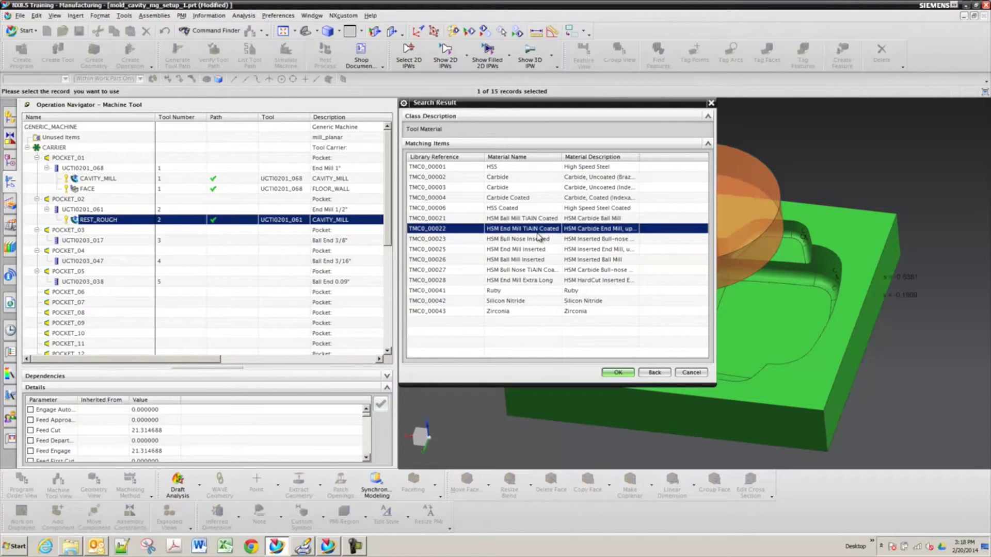
{"action": "left_click", "coordinate": [618, 372]}
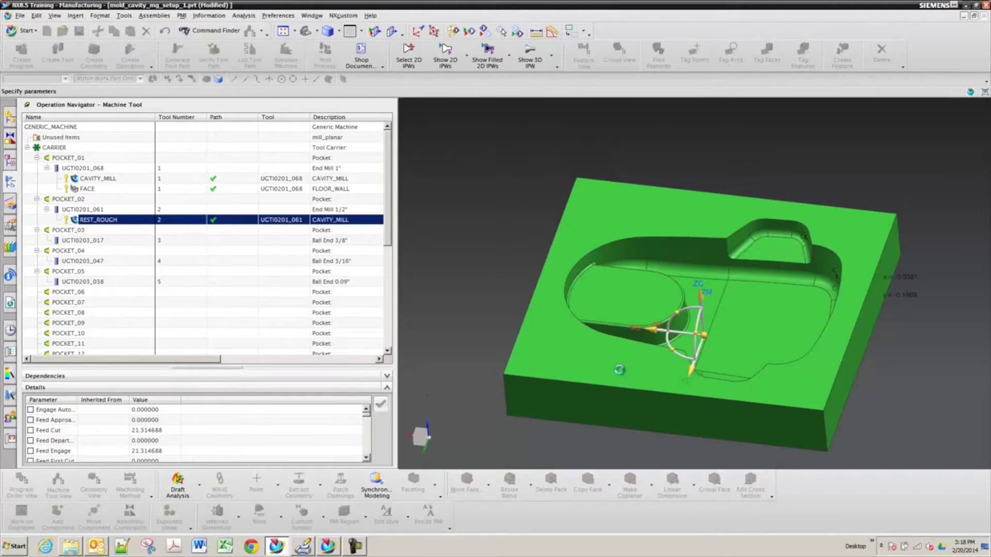
{"action": "left_click", "coordinate": [491, 455]}
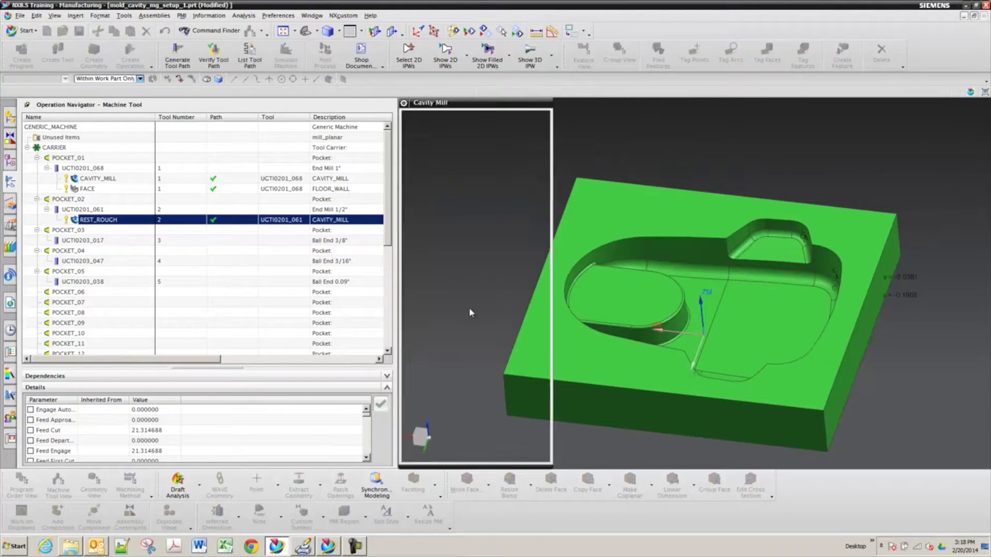
- Reapply the automatic machining data to REST_ROUGH's feeds and speeds, and regenerate the tool path
{"action": "scroll", "coordinate": [461, 313], "scroll_direction": "down", "scroll_amount": 5}
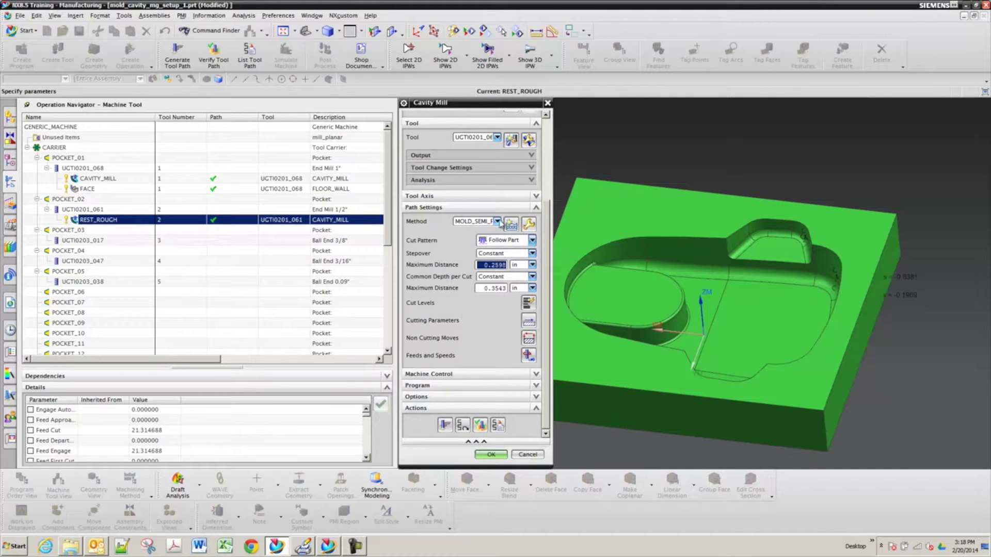
{"action": "left_click", "coordinate": [535, 124]}
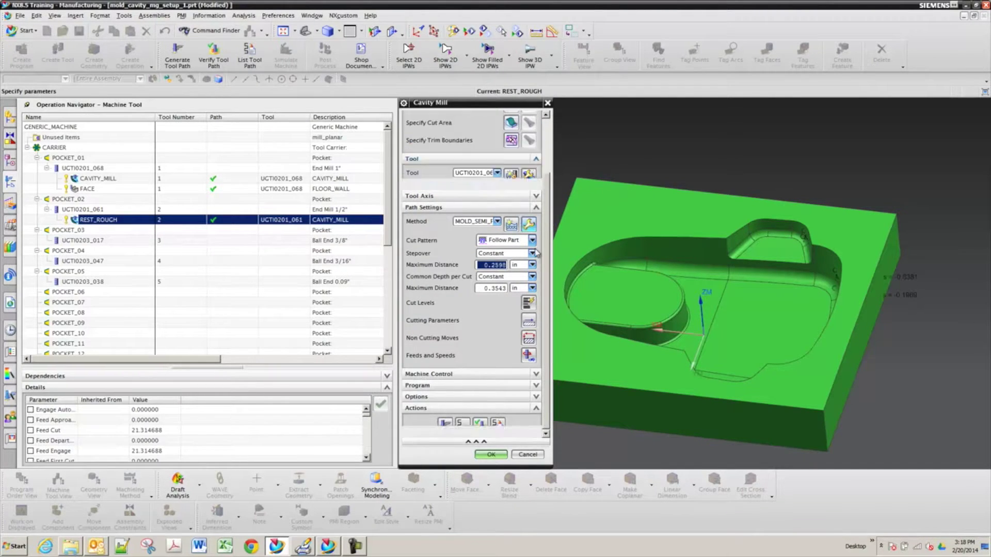
{"action": "left_click", "coordinate": [529, 356]}
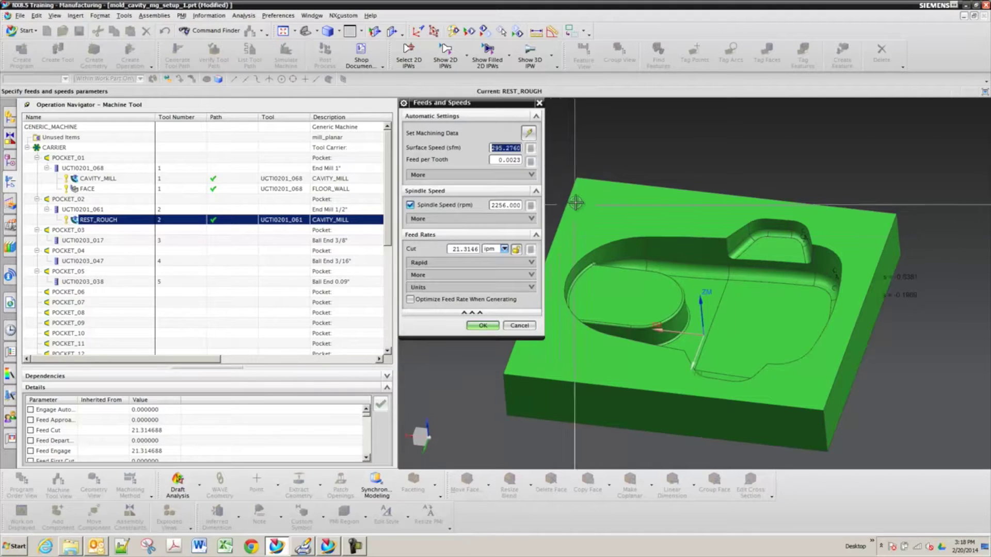
{"action": "left_click", "coordinate": [528, 134]}
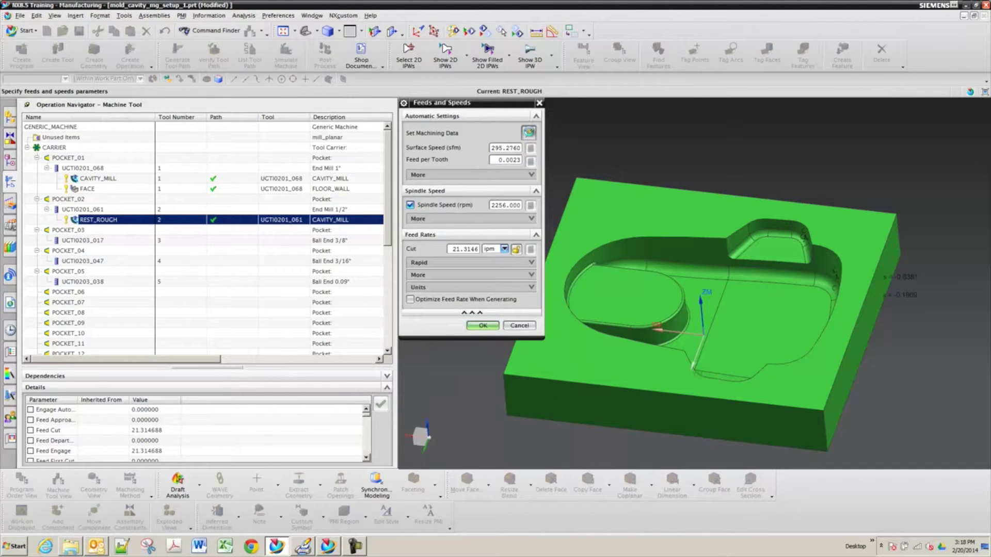
{"action": "left_click", "coordinate": [483, 325]}
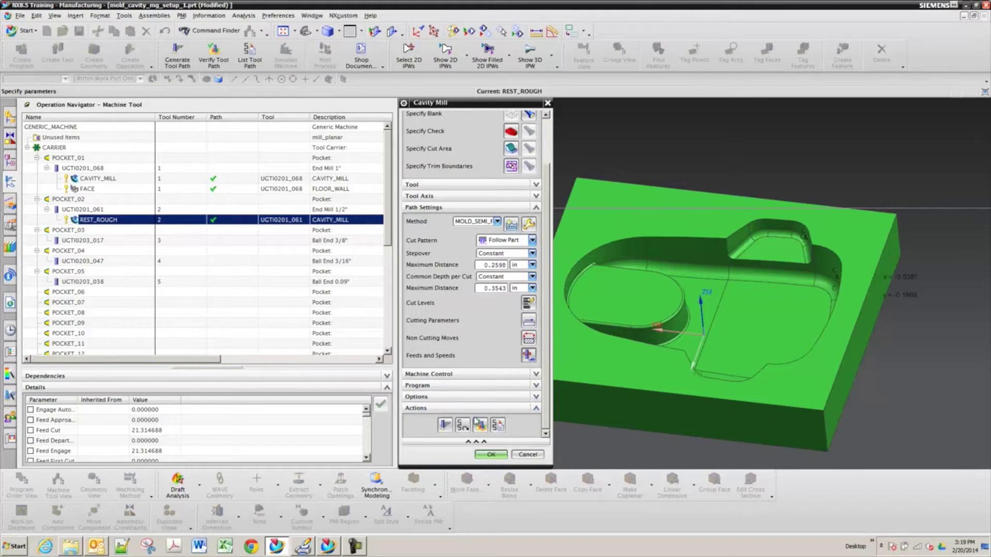
{"action": "left_click", "coordinate": [442, 425]}
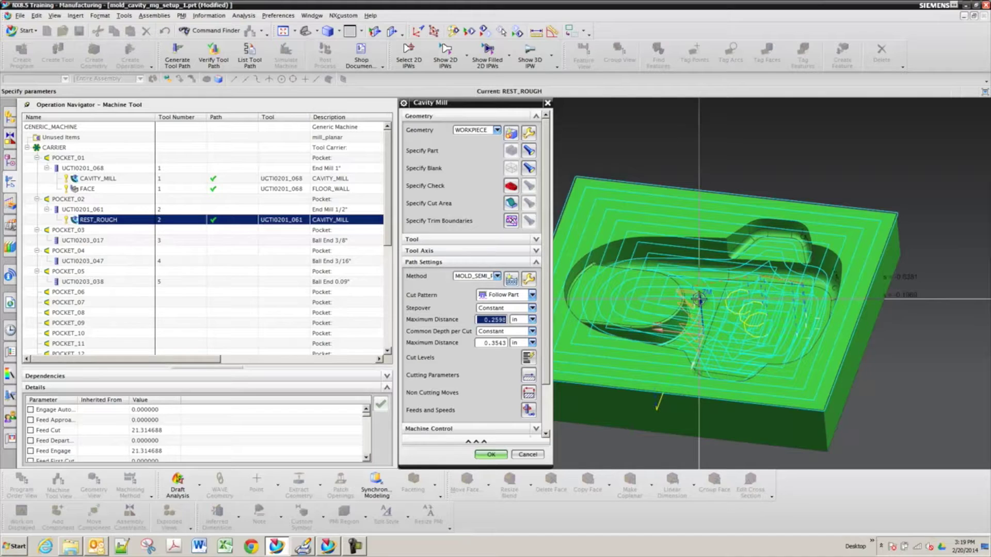
- Set REST_ROUGH's in-process workpiece containment to Use Level Based, regenerate the tool path and accept the operation
{"action": "left_click", "coordinate": [529, 379]}
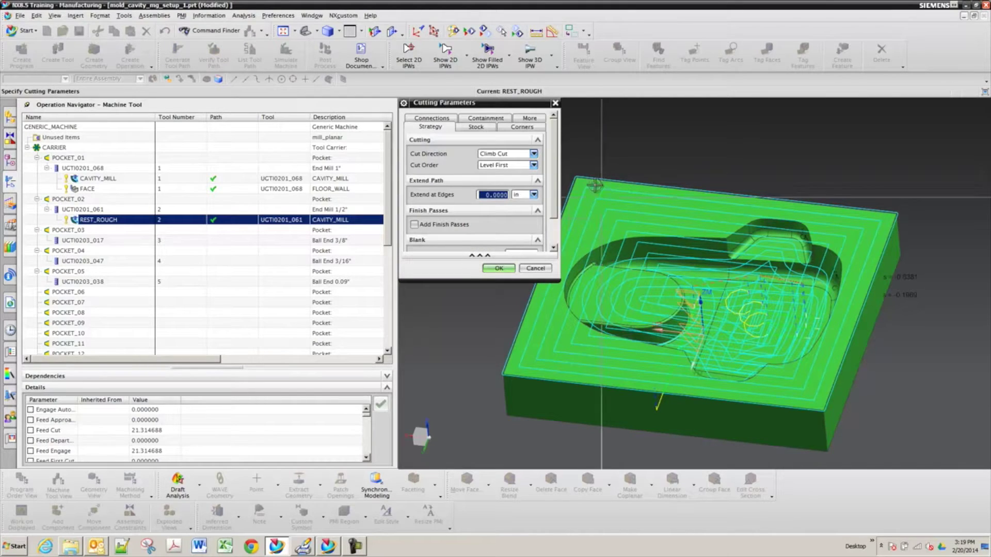
{"action": "left_click", "coordinate": [487, 126]}
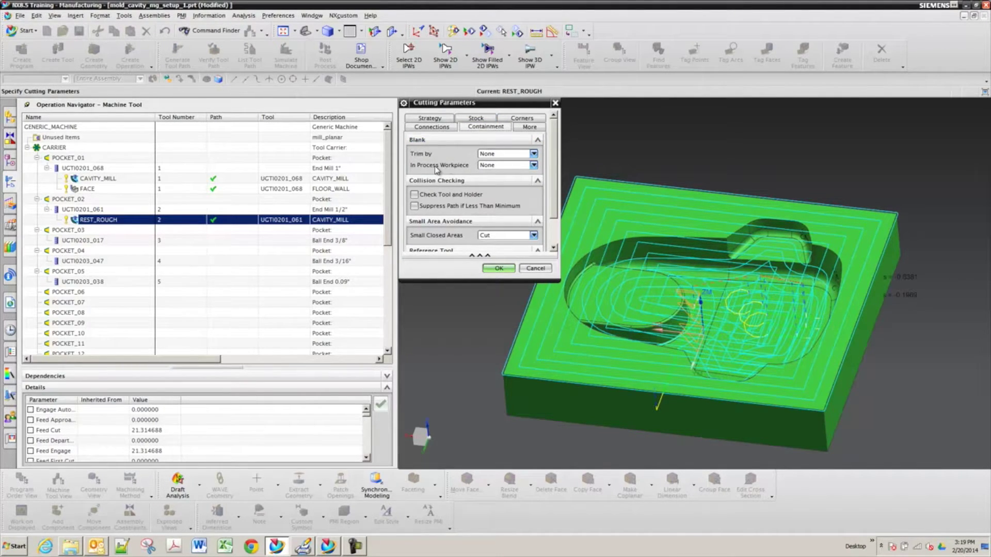
{"action": "left_click", "coordinate": [508, 167]}
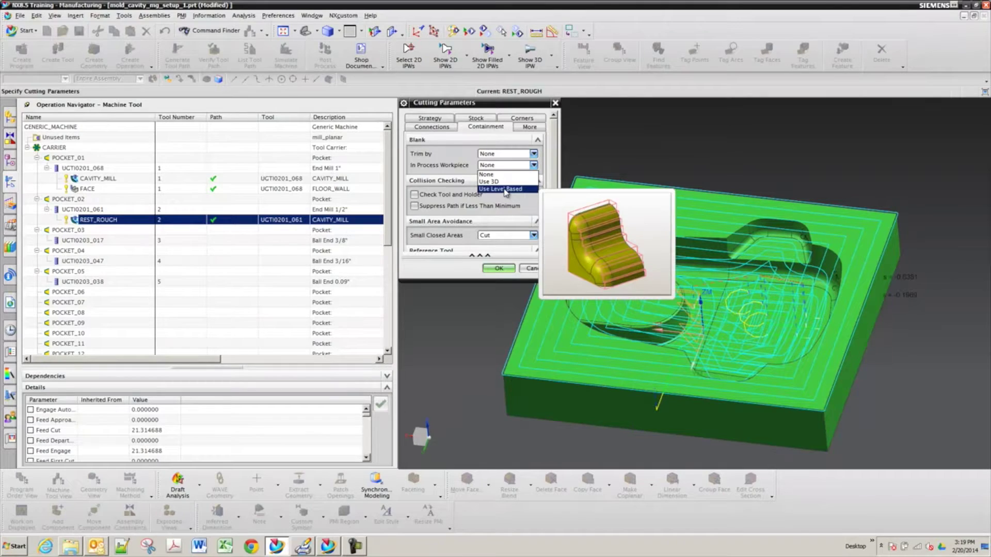
{"action": "left_click", "coordinate": [505, 190]}
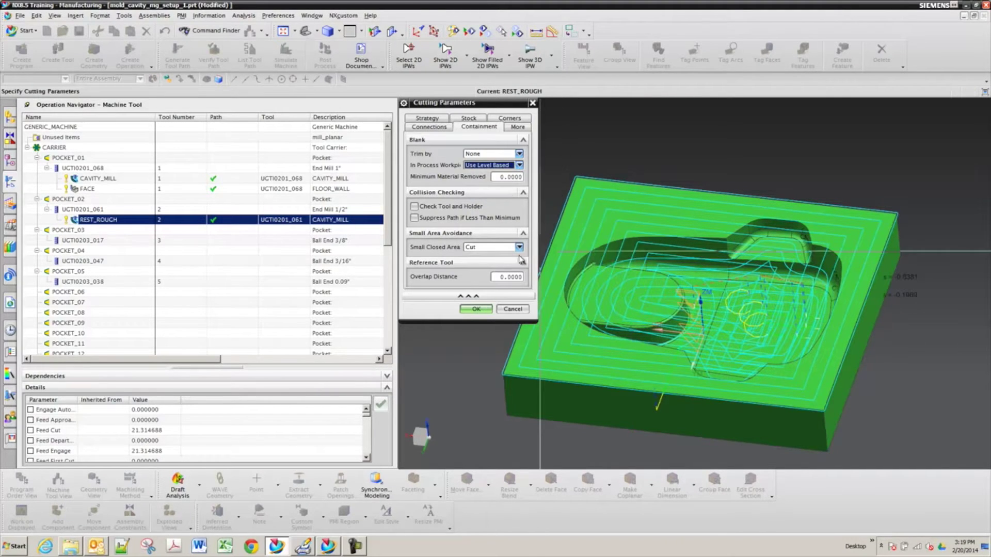
{"action": "left_click", "coordinate": [475, 309]}
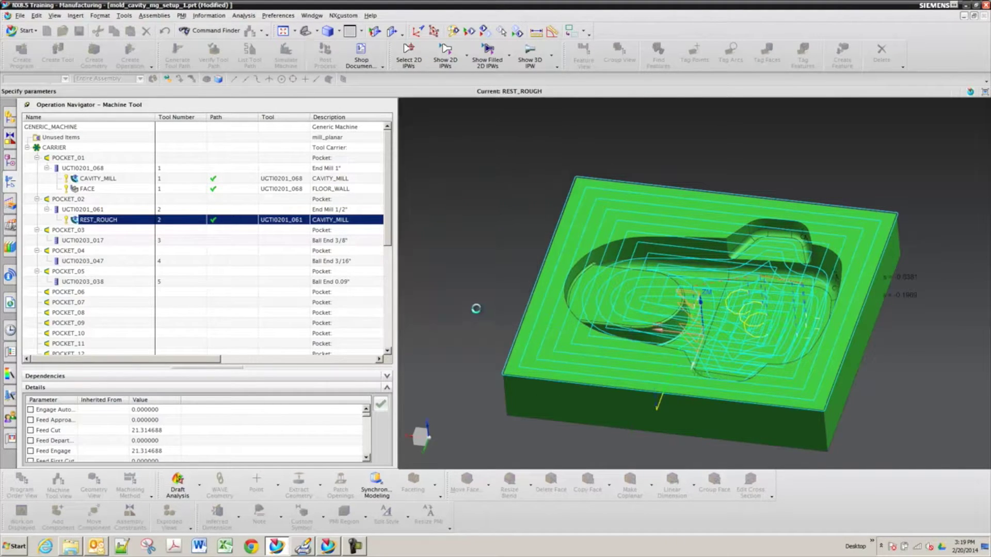
{"action": "left_click", "coordinate": [444, 426]}
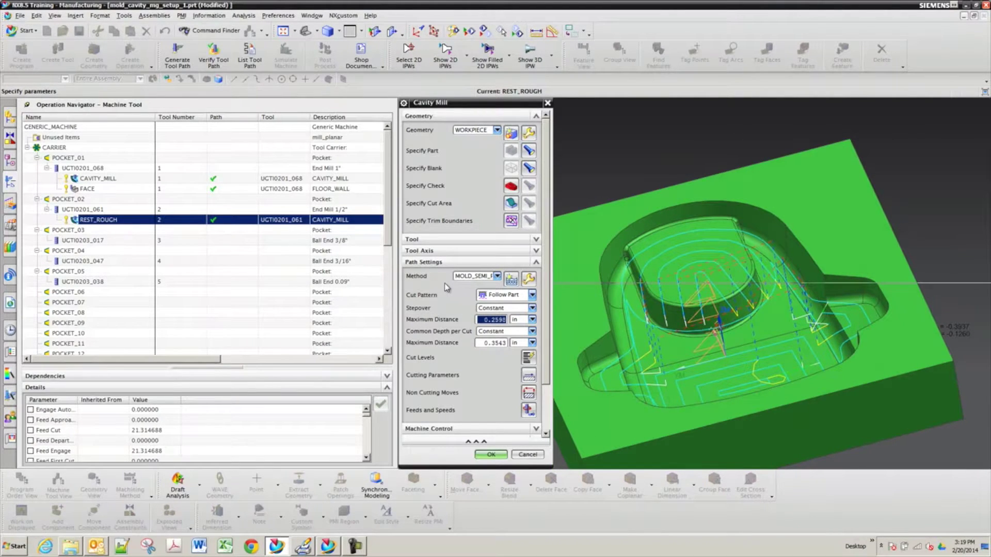
{"action": "left_click", "coordinate": [491, 454]}
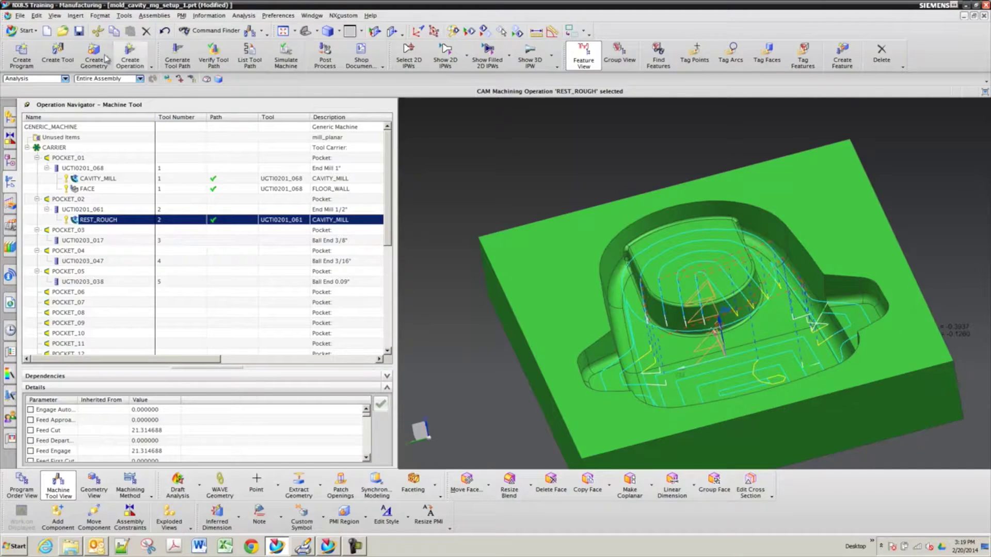
- Save the setup part as mold_cavity_mg_setup_1.prt in the proposed folder
{"action": "left_click", "coordinate": [78, 31]}
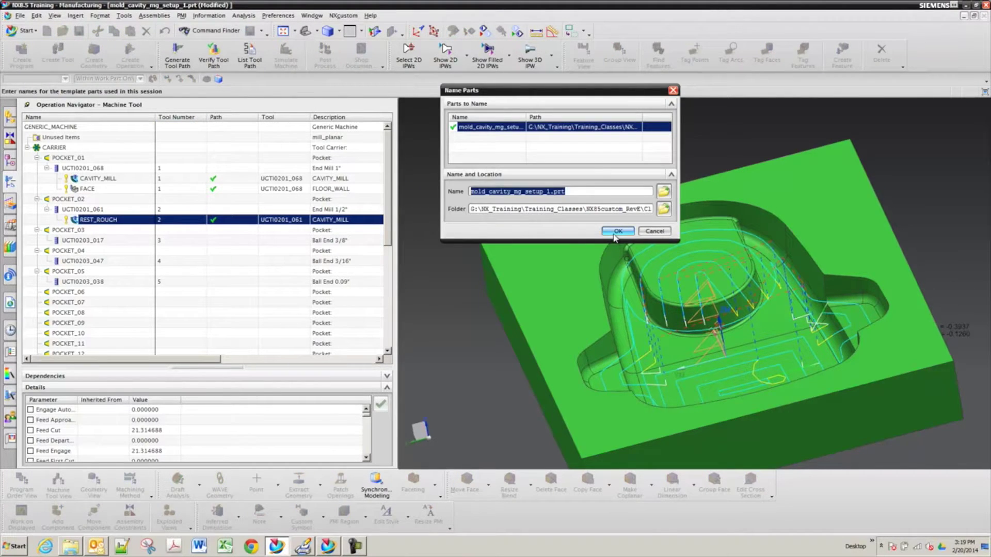
{"action": "left_click", "coordinate": [615, 232]}
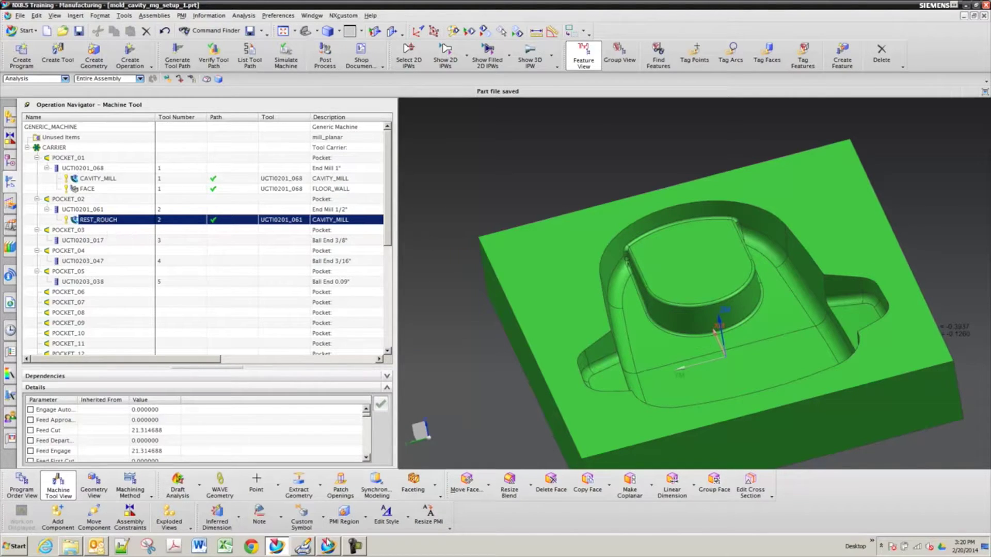
{"action": "left_click", "coordinate": [356, 547]}
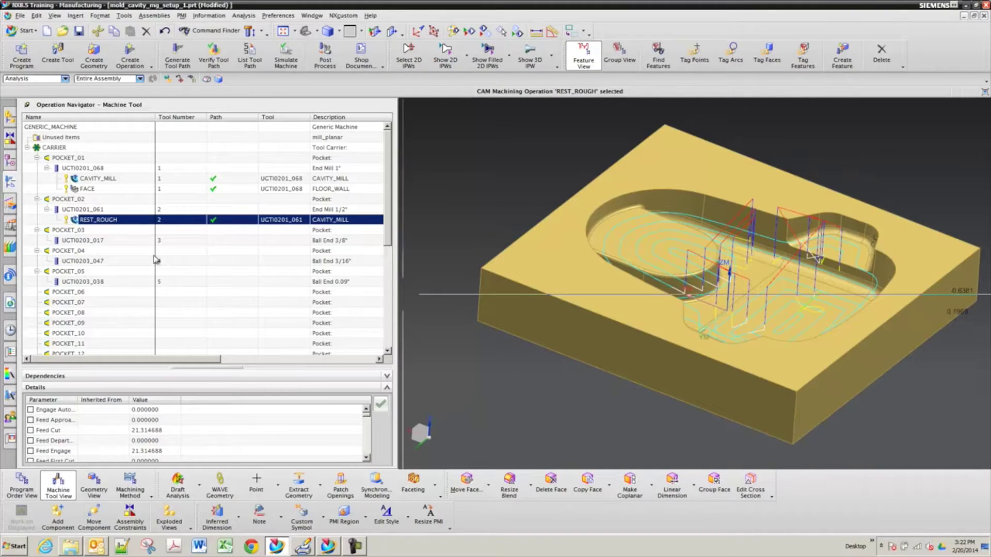
- Examine the REST_ROUGH operation's cutting parameters, covering containment, corners, stock and strategy
{"action": "double_click", "coordinate": [178, 221]}
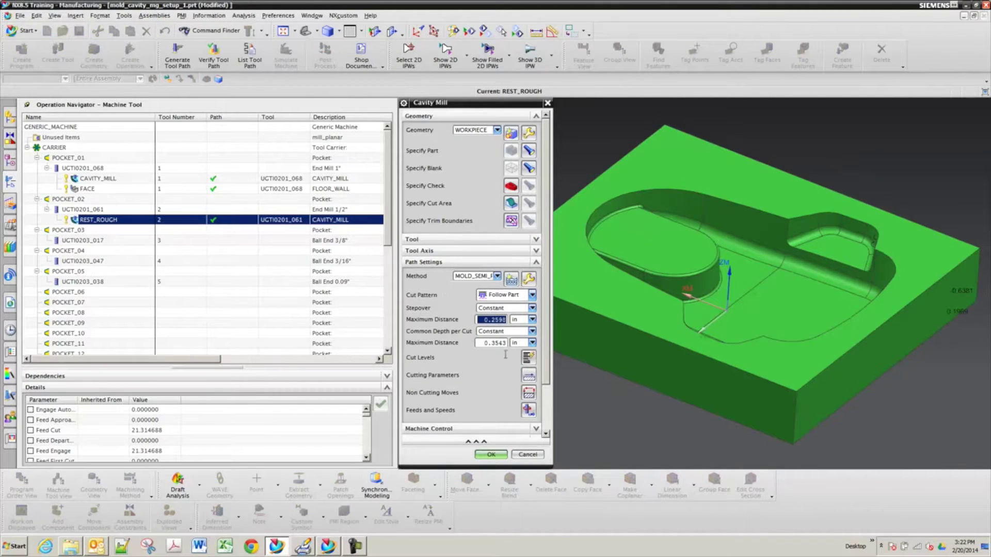
{"action": "left_click", "coordinate": [527, 377]}
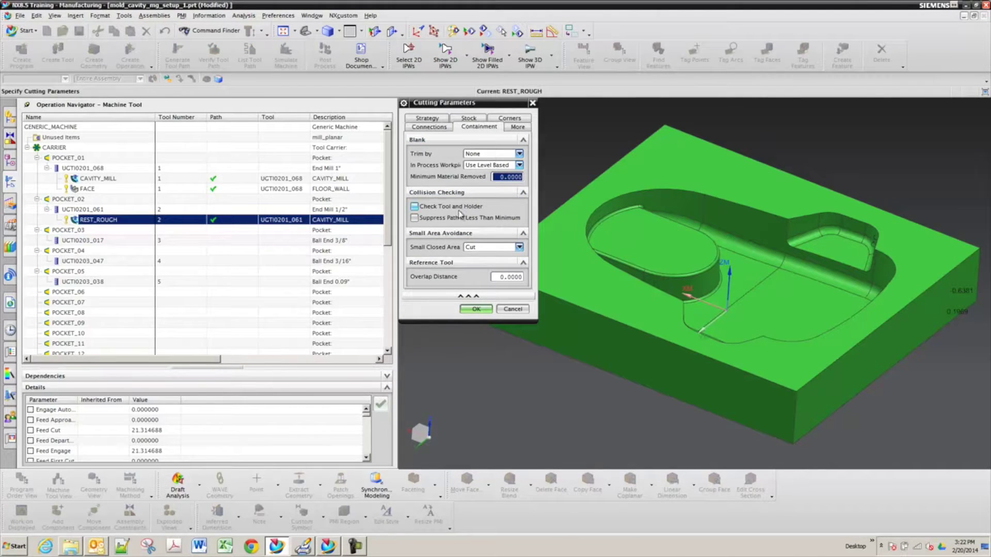
{"action": "left_click", "coordinate": [495, 166]}
{"action": "left_click", "coordinate": [495, 165]}
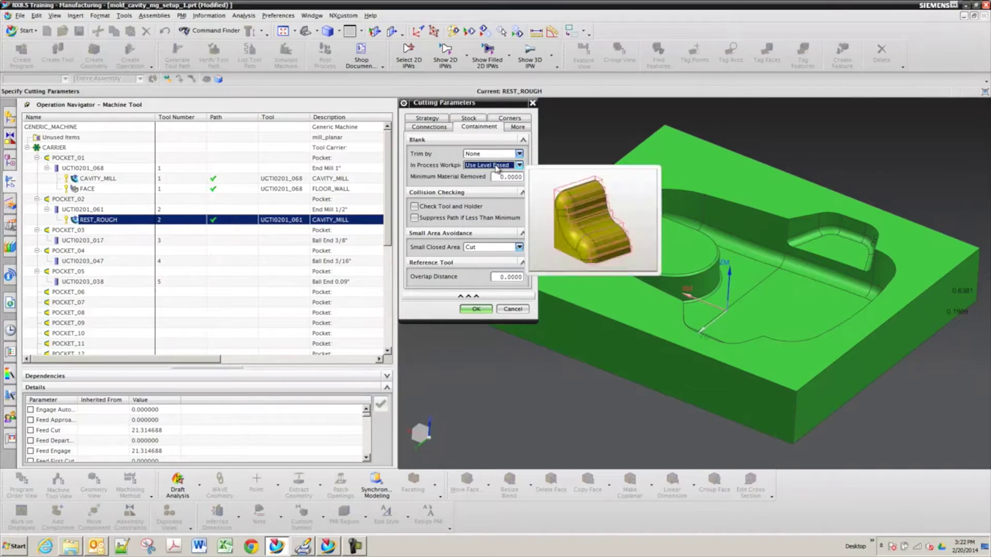
{"action": "left_click", "coordinate": [436, 129]}
{"action": "left_click", "coordinate": [506, 119]}
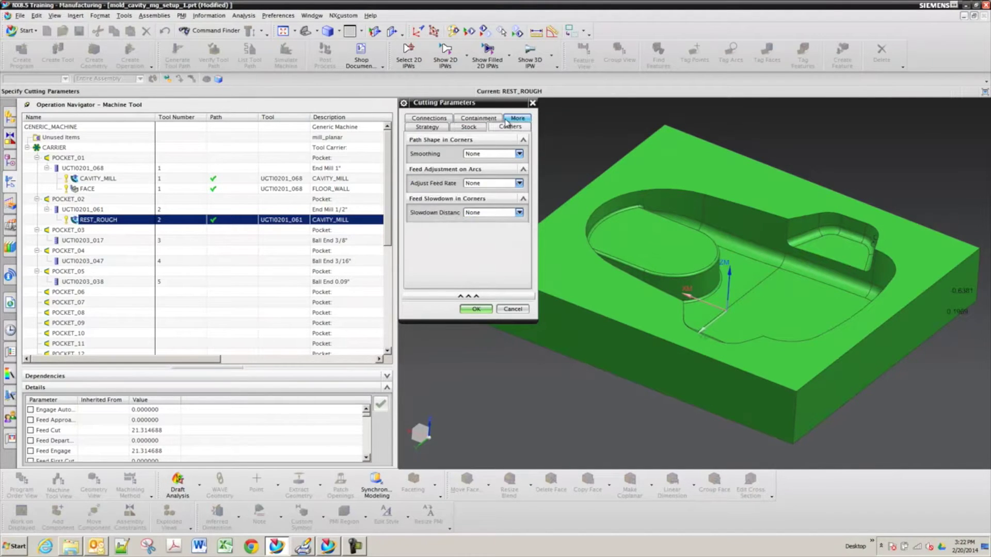
{"action": "left_click", "coordinate": [468, 129]}
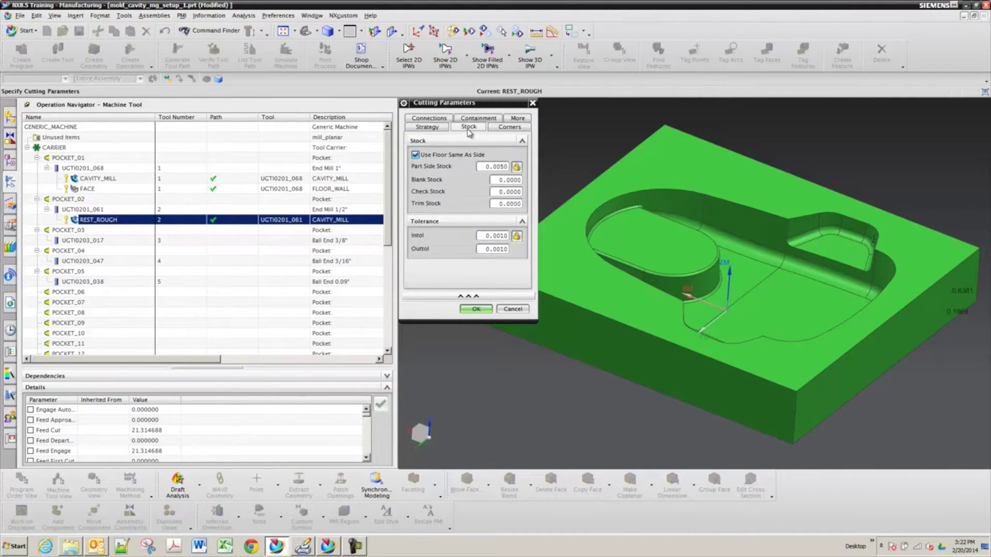
{"action": "left_click", "coordinate": [428, 126]}
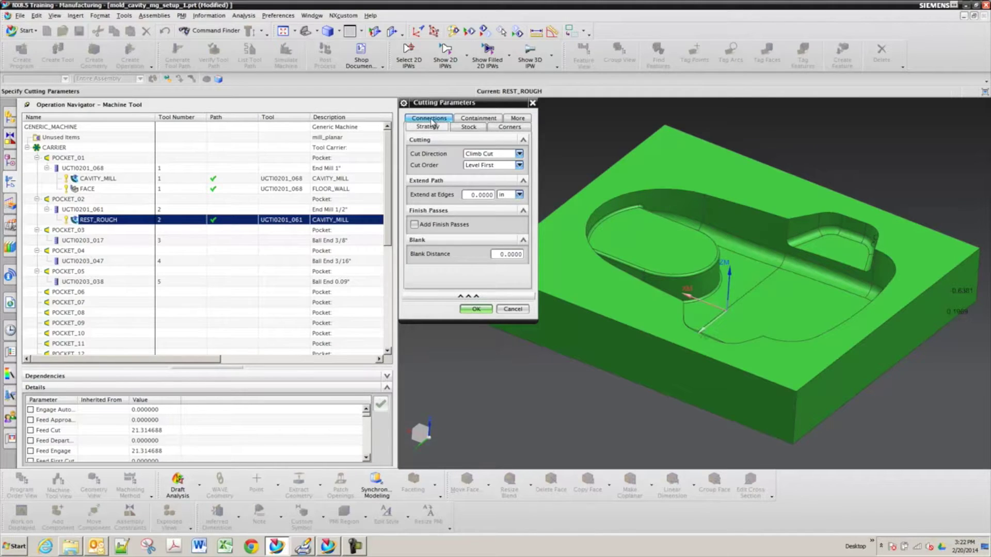
{"action": "left_click", "coordinate": [430, 119]}
{"action": "left_click", "coordinate": [462, 129]}
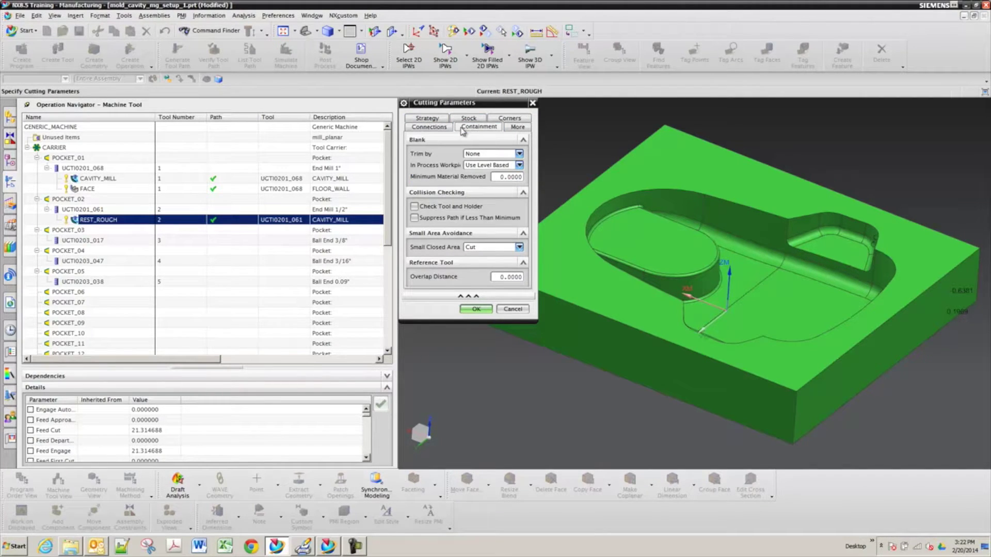
- Examine REST_ROUGH's trim and in-process workpiece options, keeping None and Use Level Based, and accept the operation
{"action": "left_click", "coordinate": [489, 154]}
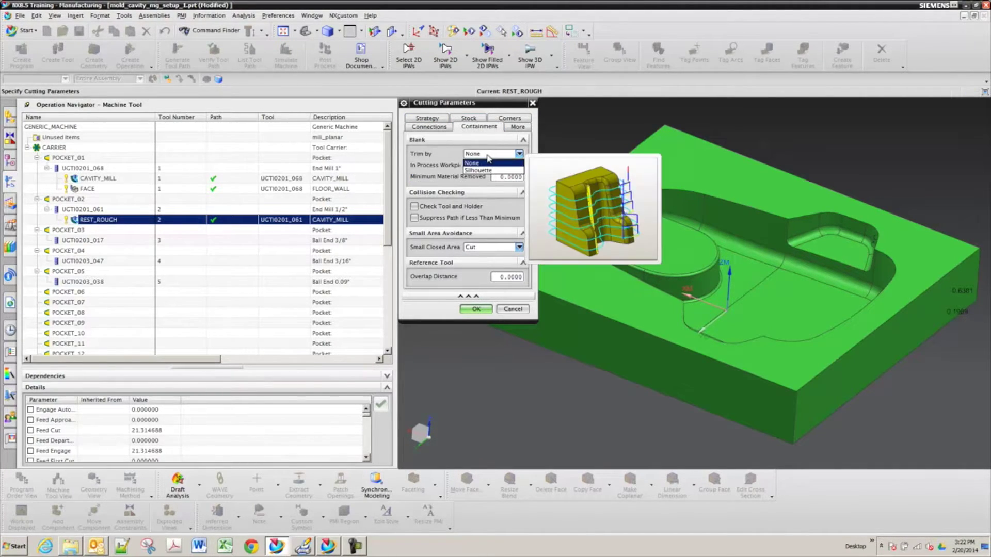
{"action": "left_click", "coordinate": [488, 162]}
{"action": "left_click", "coordinate": [490, 165]}
{"action": "left_click", "coordinate": [488, 188]}
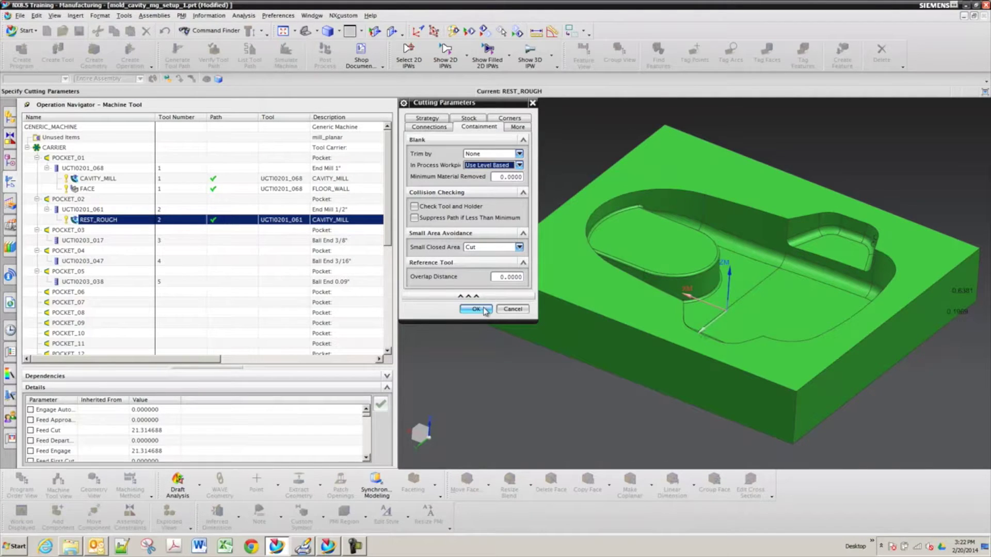
{"action": "left_click", "coordinate": [476, 309]}
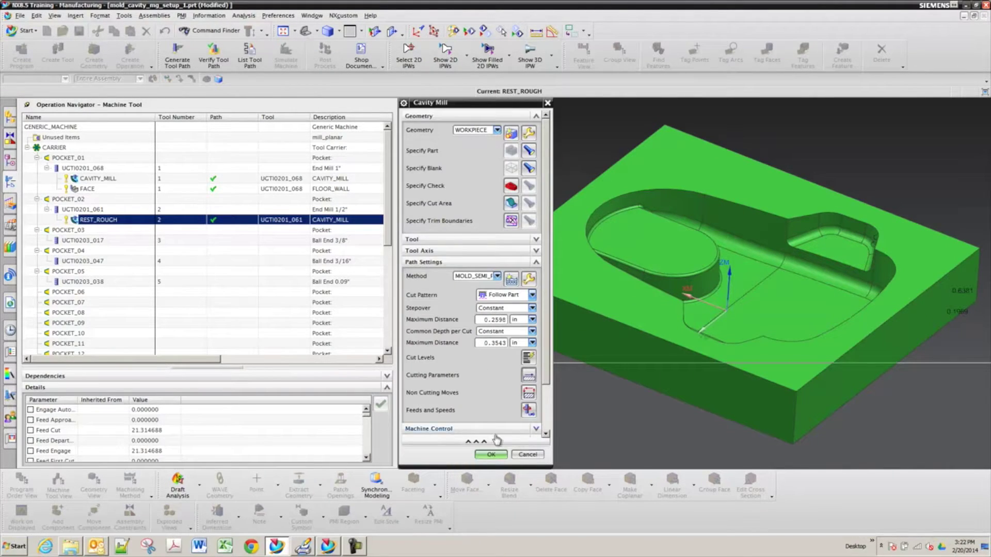
{"action": "left_click", "coordinate": [490, 454]}
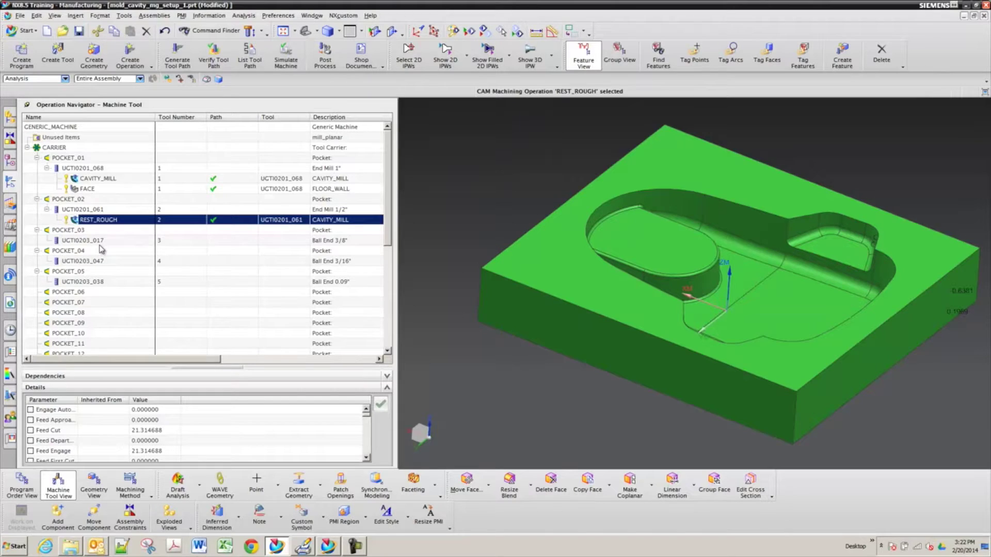
- Copy the REST_ROUGH operation and paste it inside the 3/8" ball end tool UGTI0203_017
{"action": "left_click", "coordinate": [95, 241]}
{"action": "scroll", "coordinate": [95, 247], "scroll_direction": "down", "scroll_amount": 3}
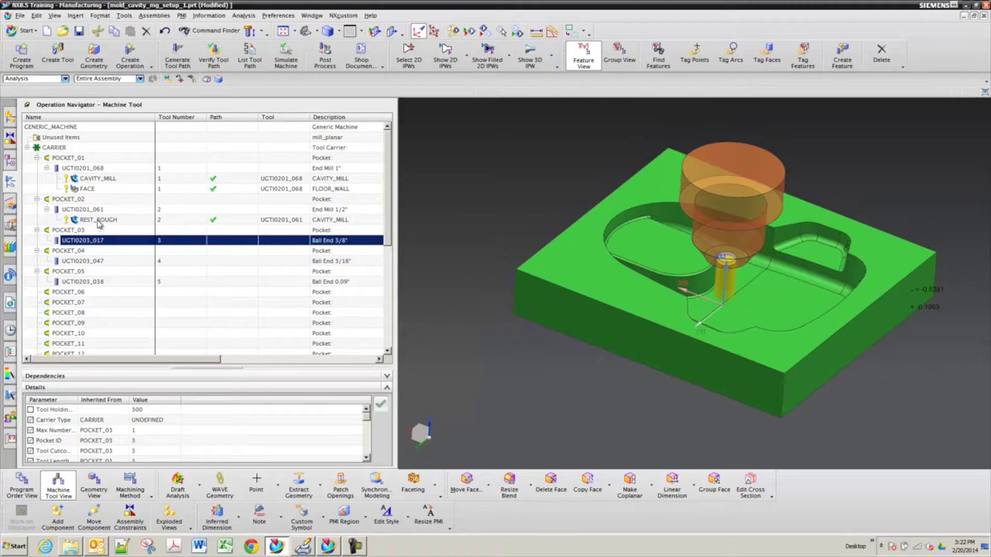
{"action": "left_click", "coordinate": [98, 221]}
{"action": "right_click", "coordinate": [99, 222]}
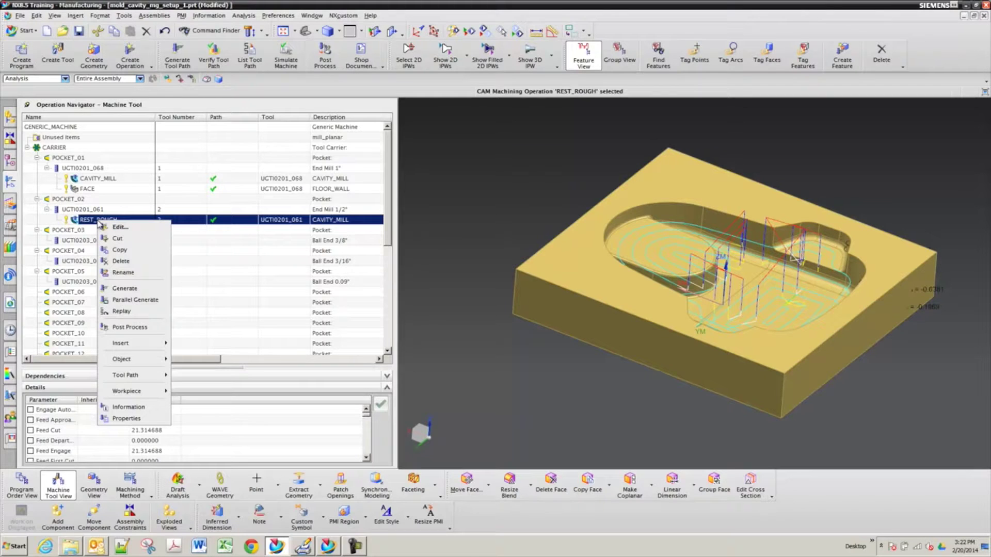
{"action": "left_click", "coordinate": [131, 250]}
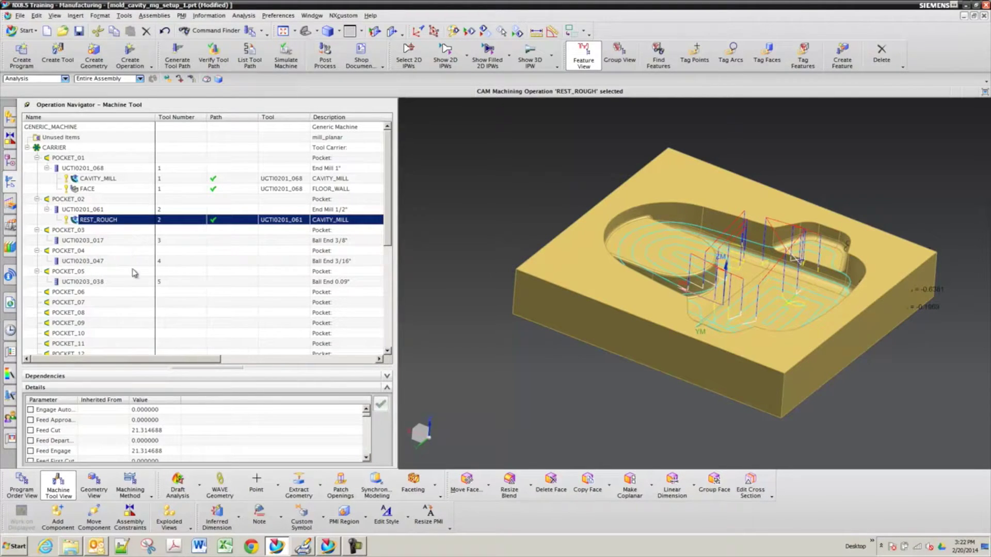
{"action": "left_click", "coordinate": [100, 242]}
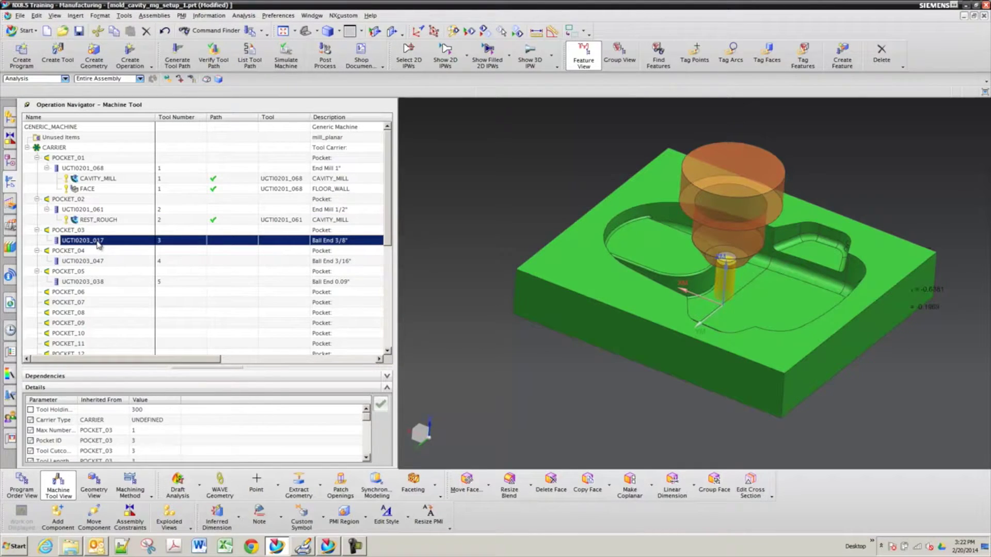
{"action": "right_click", "coordinate": [97, 243]}
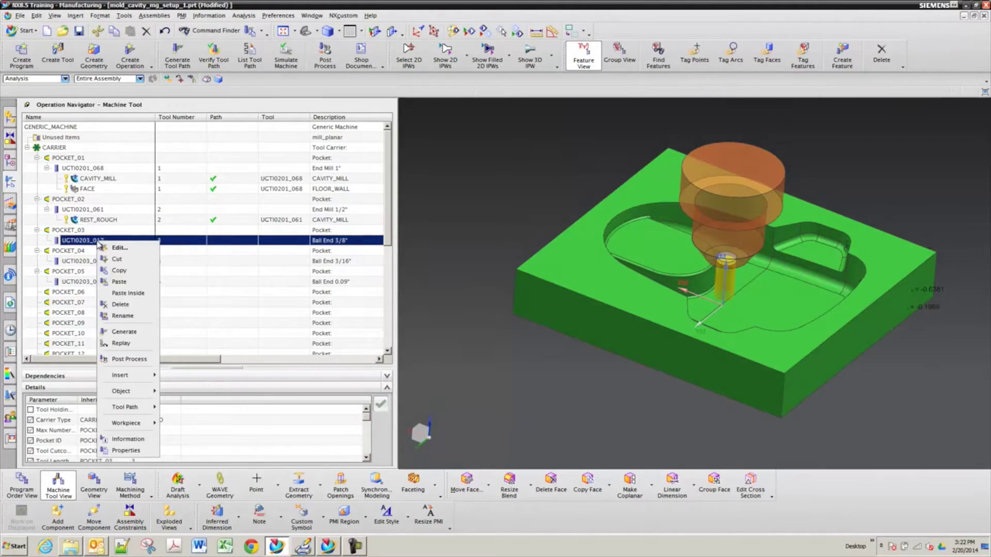
{"action": "left_click", "coordinate": [138, 293]}
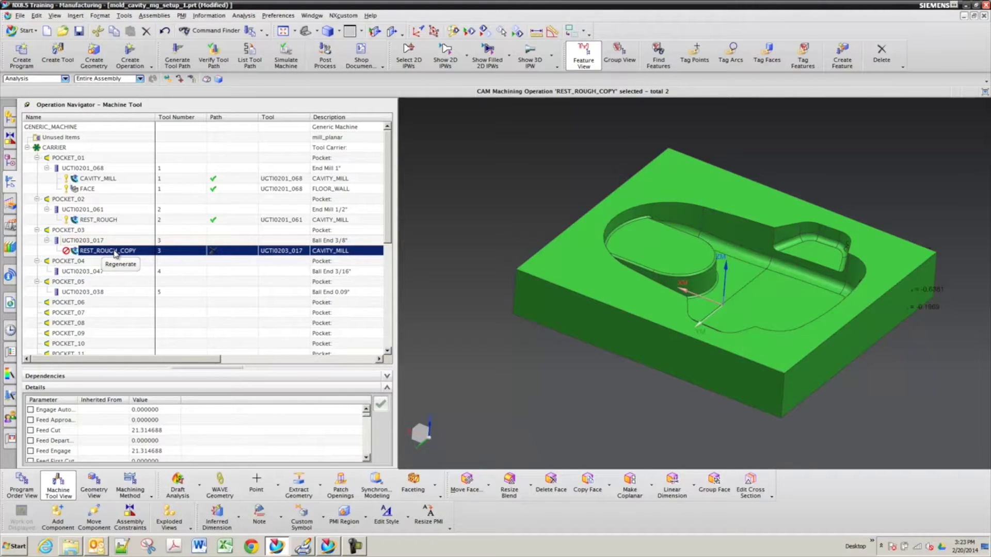
- Rename the copied operation under UGTI0203_017 as REST_ROUGH_2
{"action": "left_click", "coordinate": [135, 251]}
{"action": "left_click", "coordinate": [142, 250]}
{"action": "key", "text": "BackSpace"}
{"action": "key", "text": "BackSpace"}
{"action": "key", "text": "BackSpace"}
{"action": "key", "text": "BackSpace"}
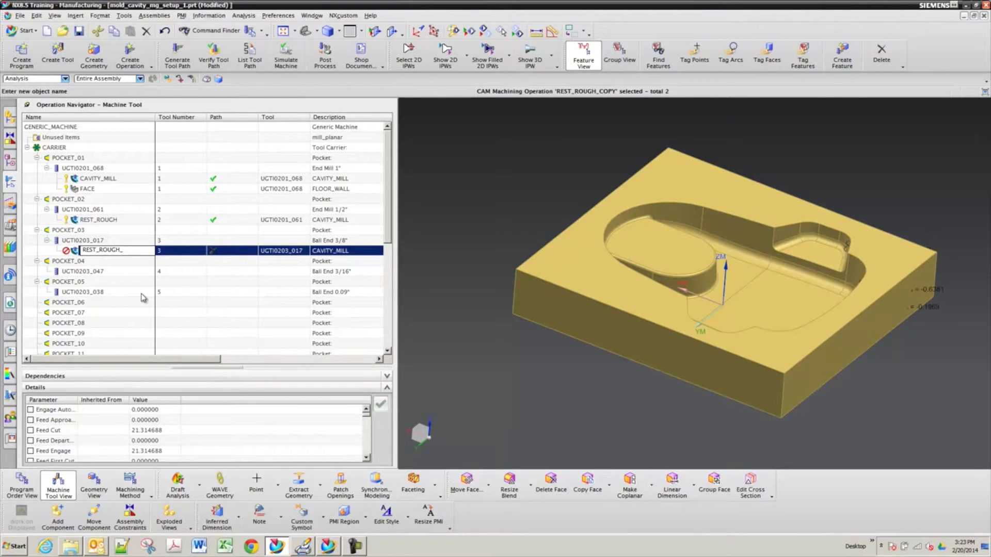
{"action": "key", "text": "BackSpace"}
{"action": "type", "text": "H"}
{"action": "type", "text": "_1"}
{"action": "type", "text": "2"}
{"action": "key", "text": "Return"}
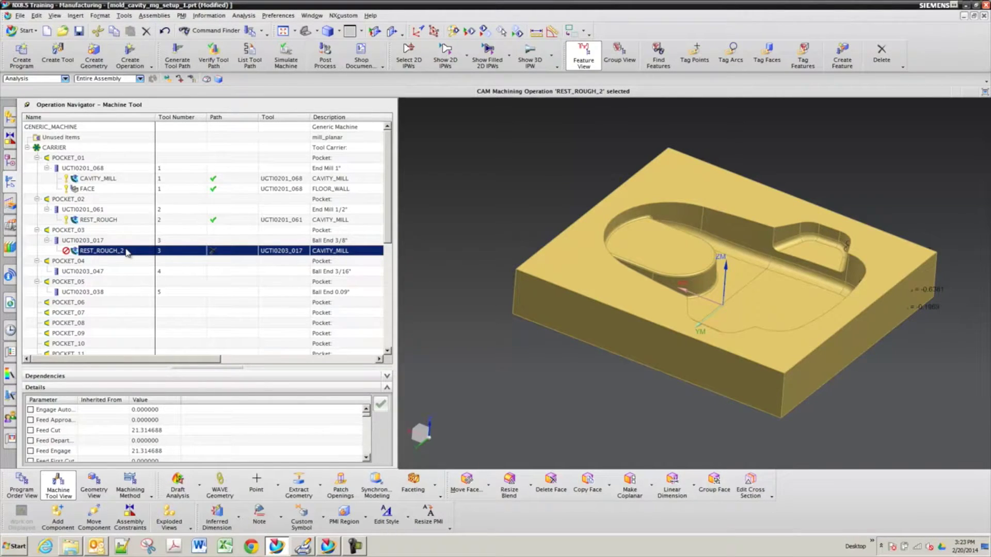
- Edit the 3/8" ball end tool from within REST_ROUGH_2 and set its material to TMC0_00021, HSM Ball Mill TiAlN Coated
{"action": "double_click", "coordinate": [126, 252]}
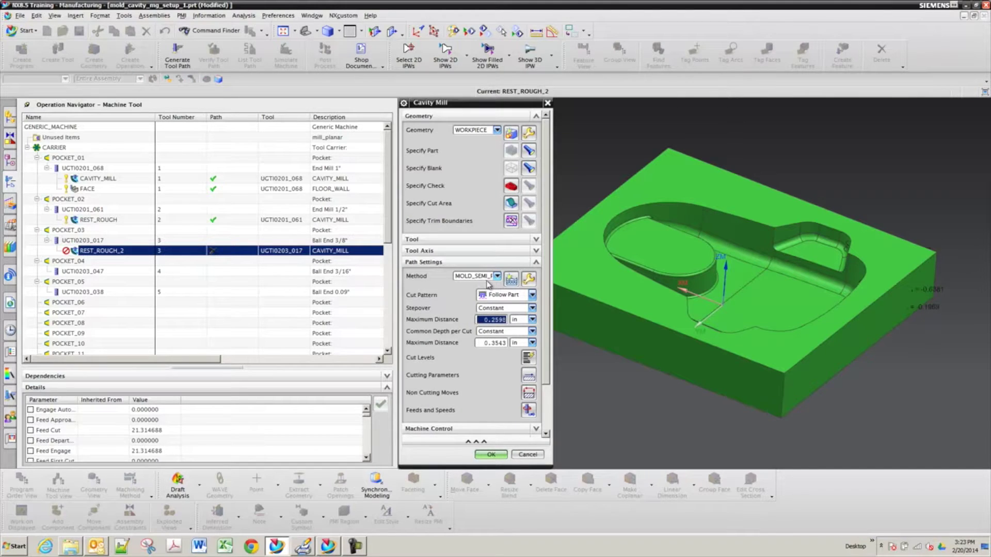
{"action": "scroll", "coordinate": [488, 284], "scroll_direction": "down", "scroll_amount": 1}
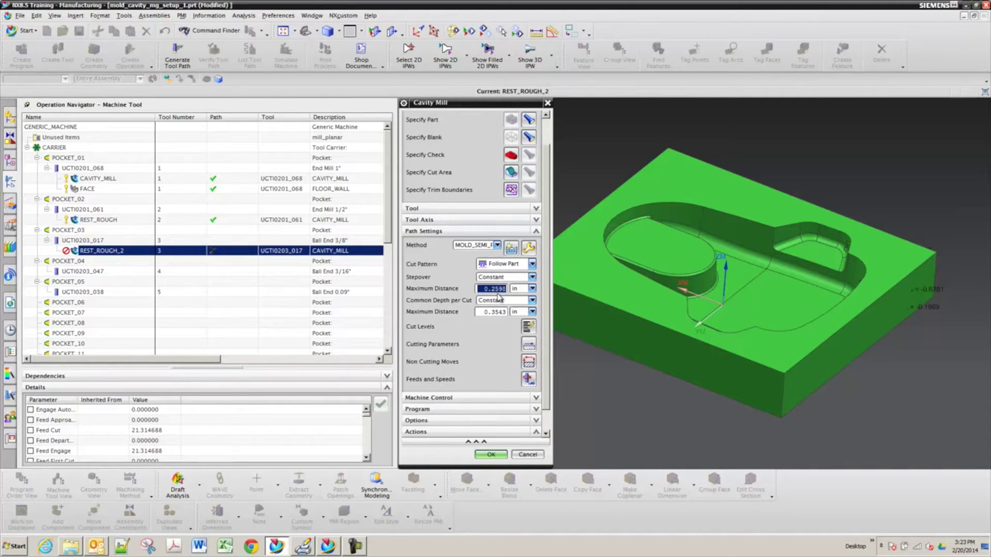
{"action": "left_click", "coordinate": [517, 209]}
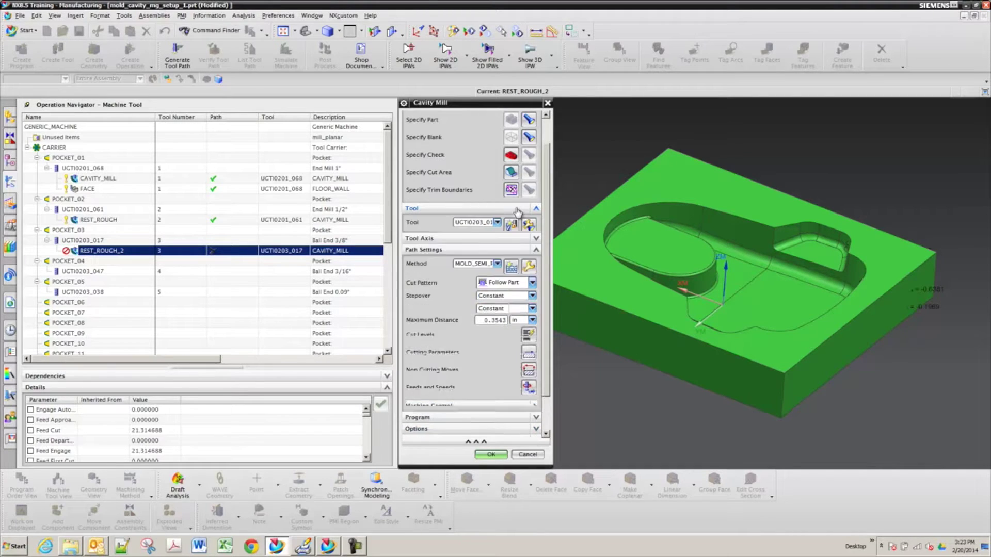
{"action": "left_click", "coordinate": [528, 227]}
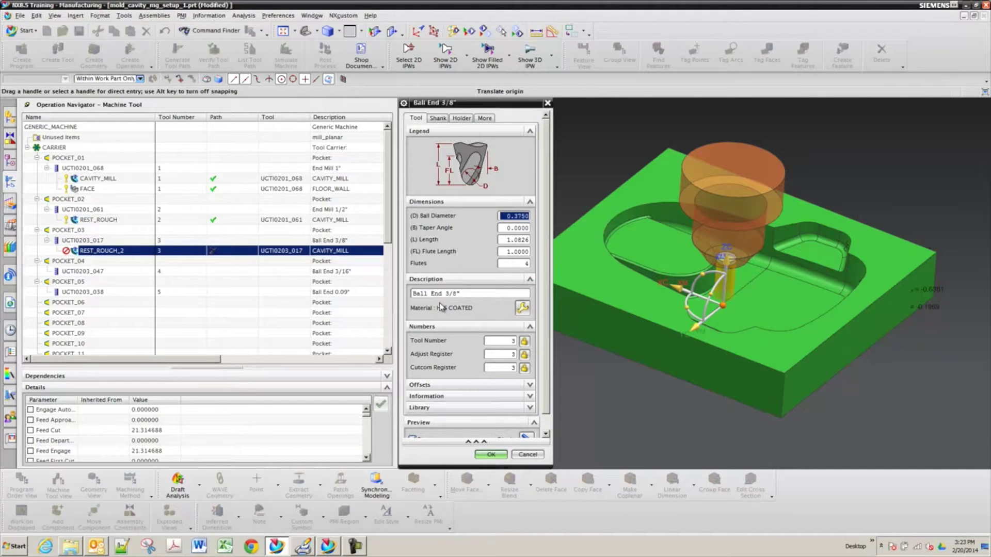
{"action": "left_click", "coordinate": [522, 308]}
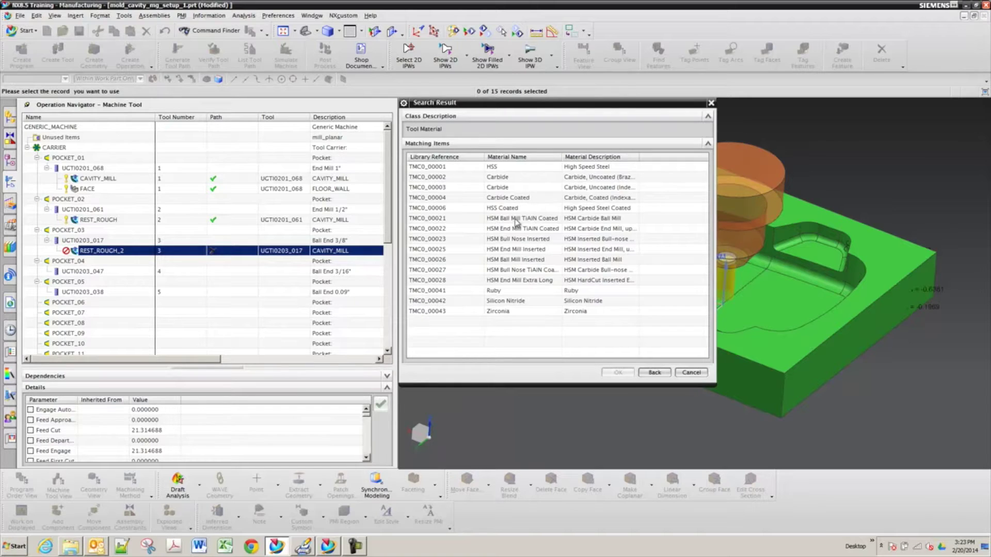
{"action": "left_click", "coordinate": [549, 220]}
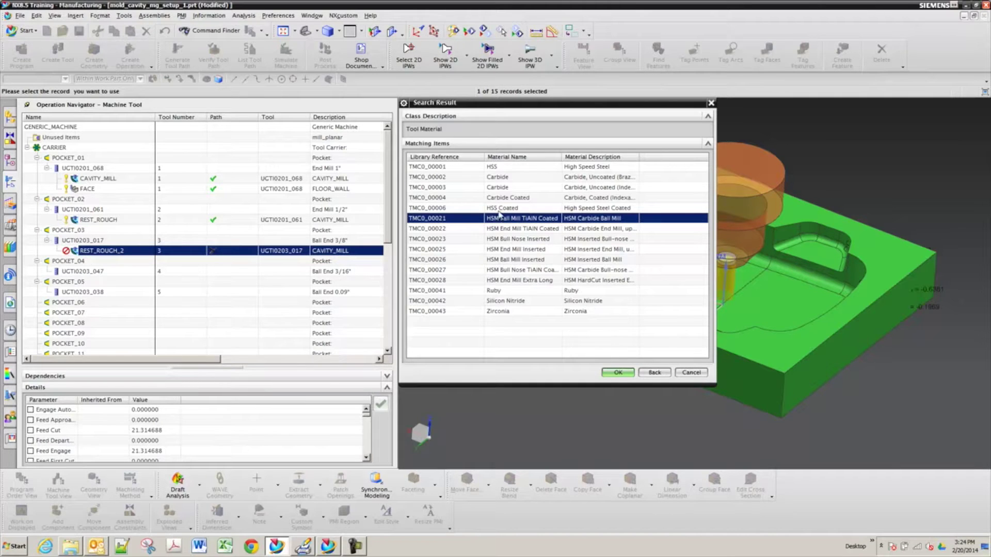
{"action": "left_click", "coordinate": [618, 372]}
{"action": "left_click", "coordinate": [487, 458]}
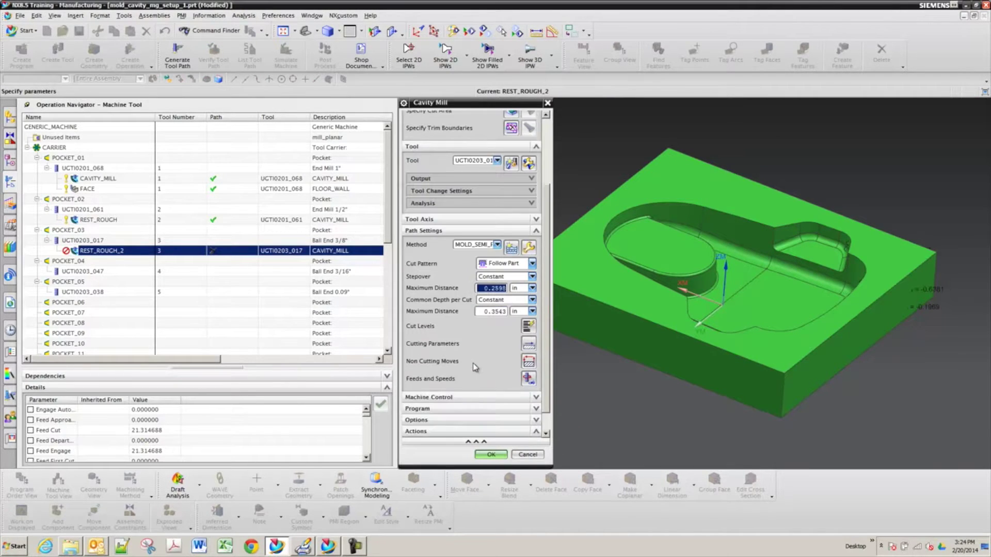
- Set REST_ROUGH_2's feeds and speeds automatically from the machining data and accept them
{"action": "left_click", "coordinate": [529, 378]}
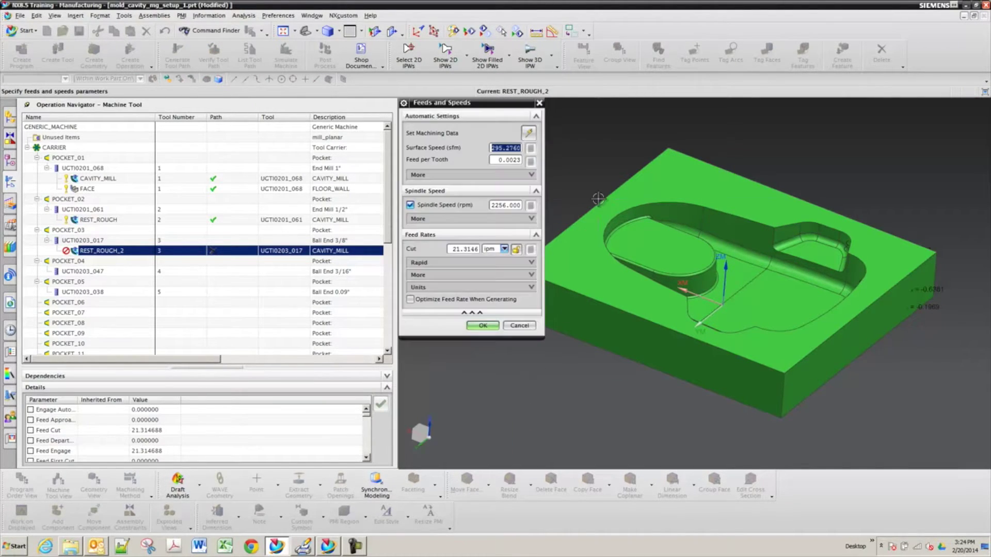
{"action": "left_click", "coordinate": [528, 133]}
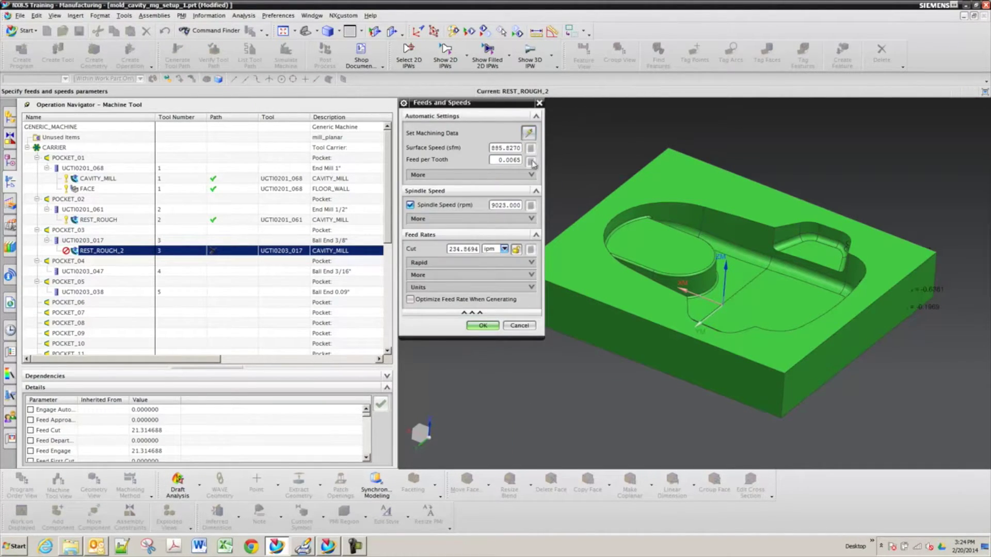
{"action": "left_click", "coordinate": [483, 325]}
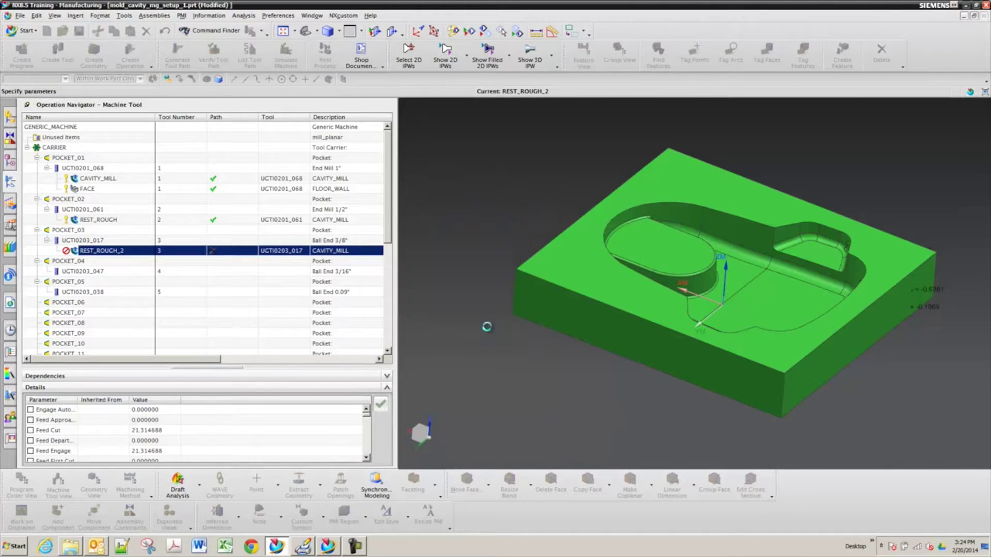
- Generate the REST_ROUGH_2 tool path while editing the operation, and cancel the operation edit
{"action": "scroll", "coordinate": [485, 400], "scroll_direction": "down", "scroll_amount": 1}
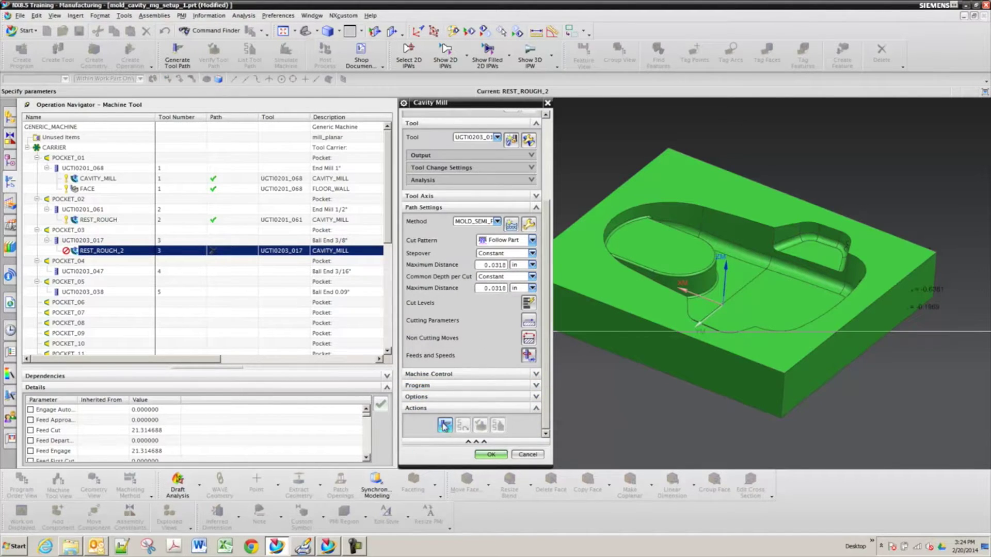
{"action": "left_click", "coordinate": [444, 425]}
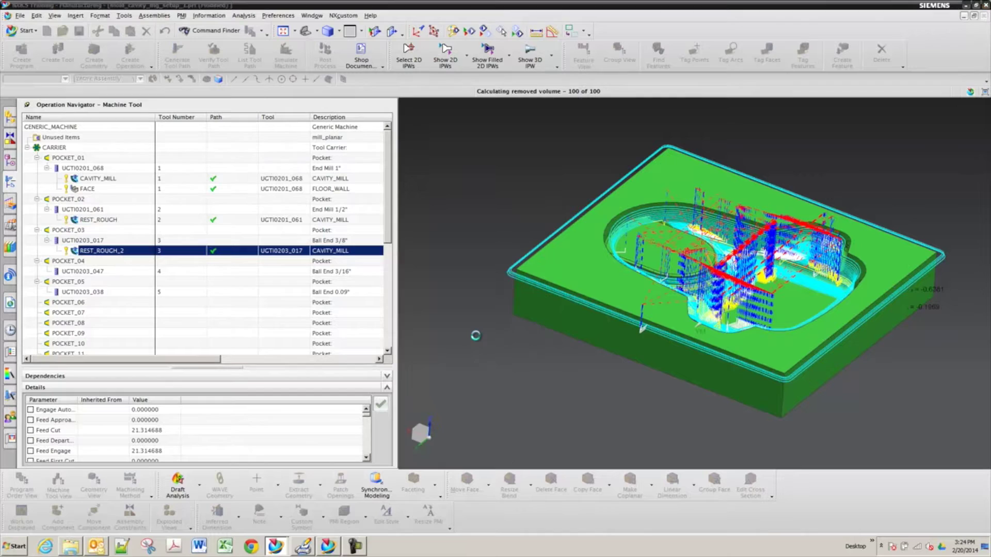
{"action": "scroll", "coordinate": [497, 352], "scroll_direction": "down", "scroll_amount": 2}
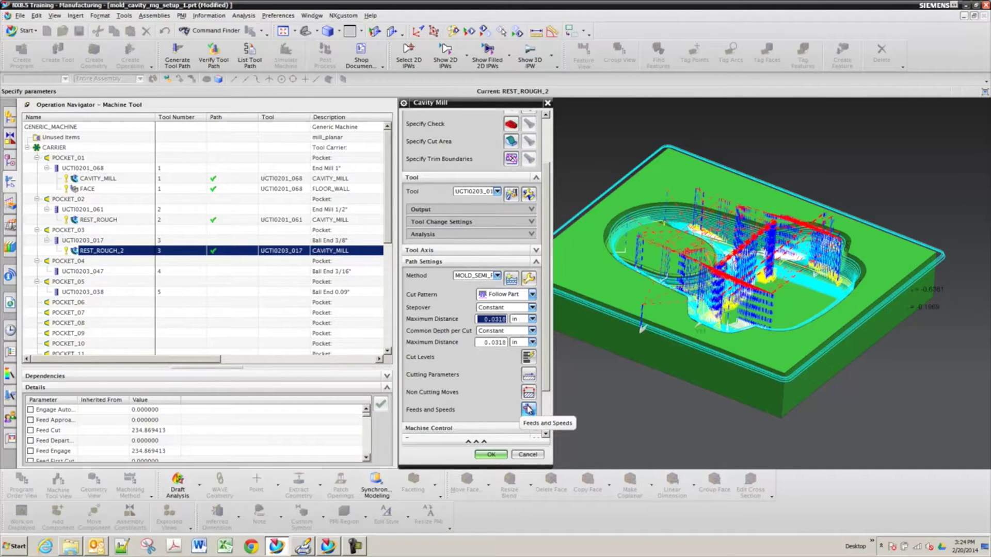
{"action": "left_click", "coordinate": [528, 454]}
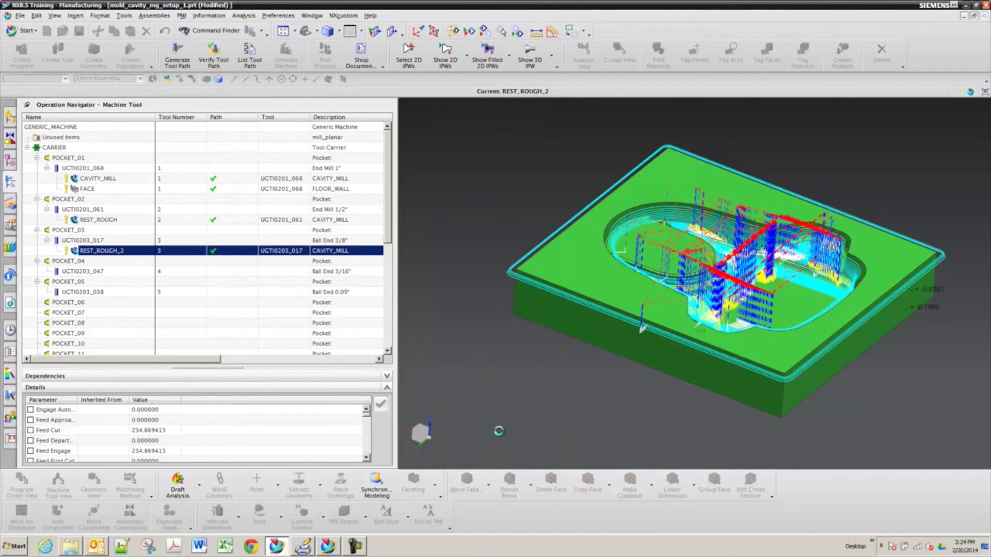
- Generate the REST_ROUGH_2 tool path directly from the operation list
{"action": "right_click", "coordinate": [103, 258]}
{"action": "left_click", "coordinate": [131, 339]}
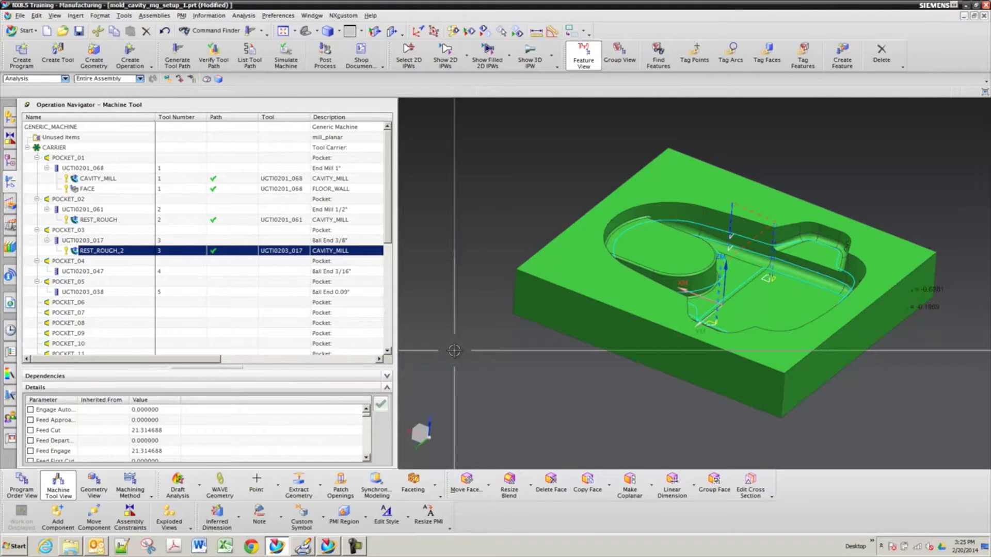
- Edit the 3/8" ball end tool from the machine tool list and set its material to TMC0_00021, HSM Ball Mill TiAlN Coated
{"action": "double_click", "coordinate": [101, 241]}
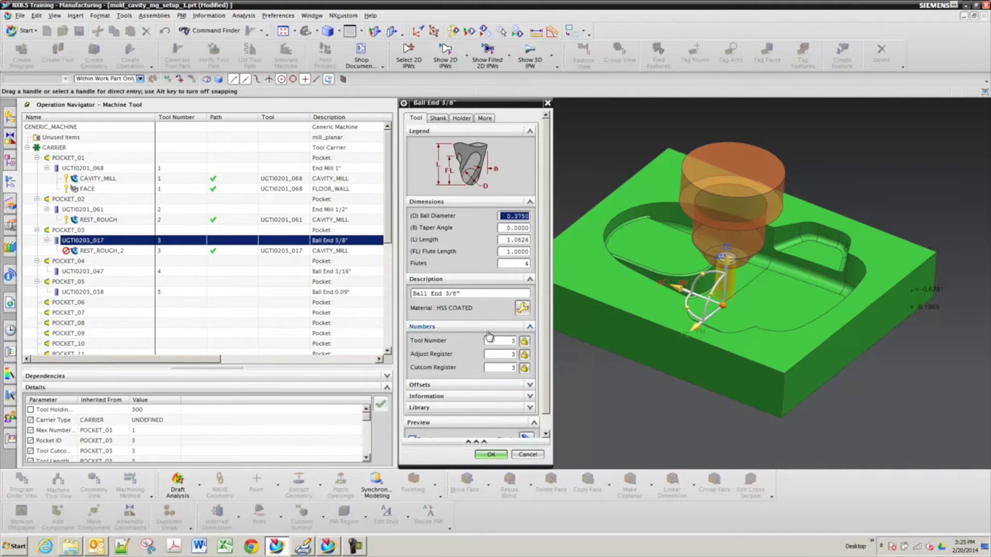
{"action": "left_click", "coordinate": [522, 308]}
{"action": "left_click", "coordinate": [514, 219]}
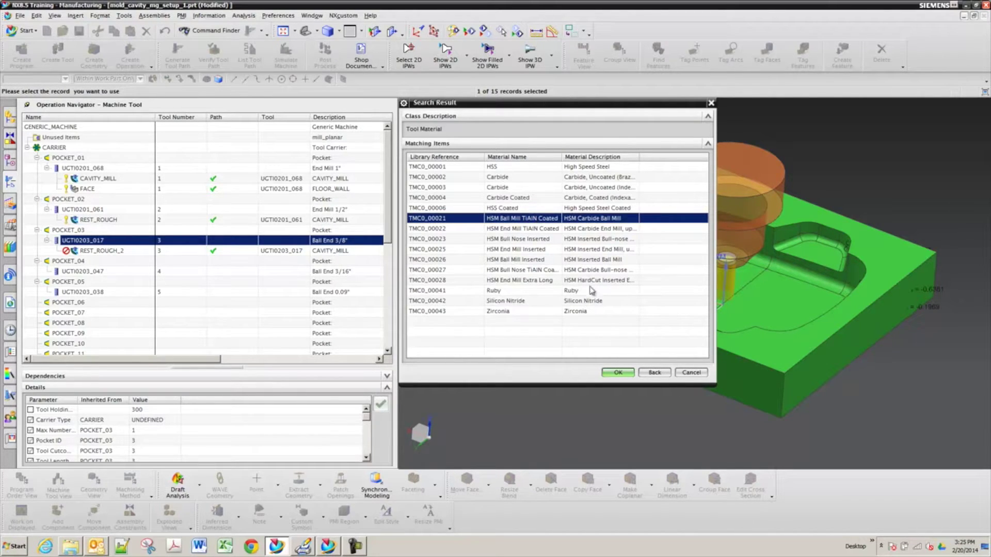
{"action": "left_click", "coordinate": [618, 374]}
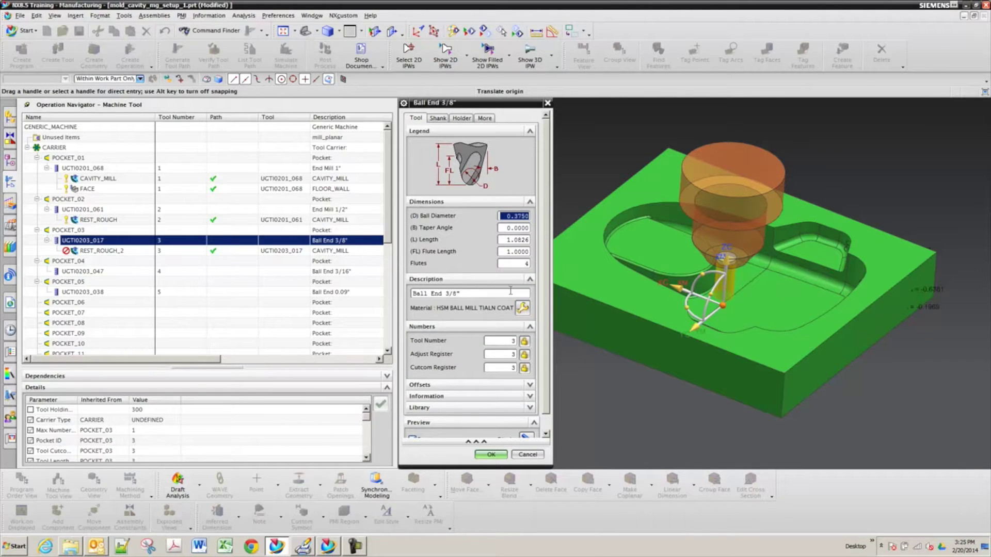
{"action": "left_click", "coordinate": [491, 454]}
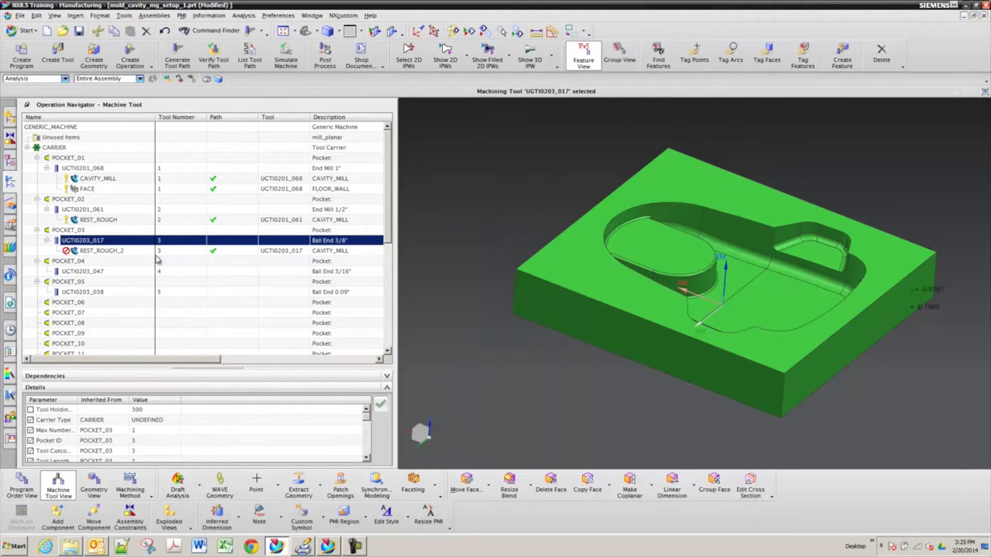
- Open REST_ROUGH_2 and recalculate its feeds and speeds from the machining data for the updated tool material
{"action": "double_click", "coordinate": [103, 252]}
{"action": "scroll", "coordinate": [501, 370], "scroll_direction": "down", "scroll_amount": 3}
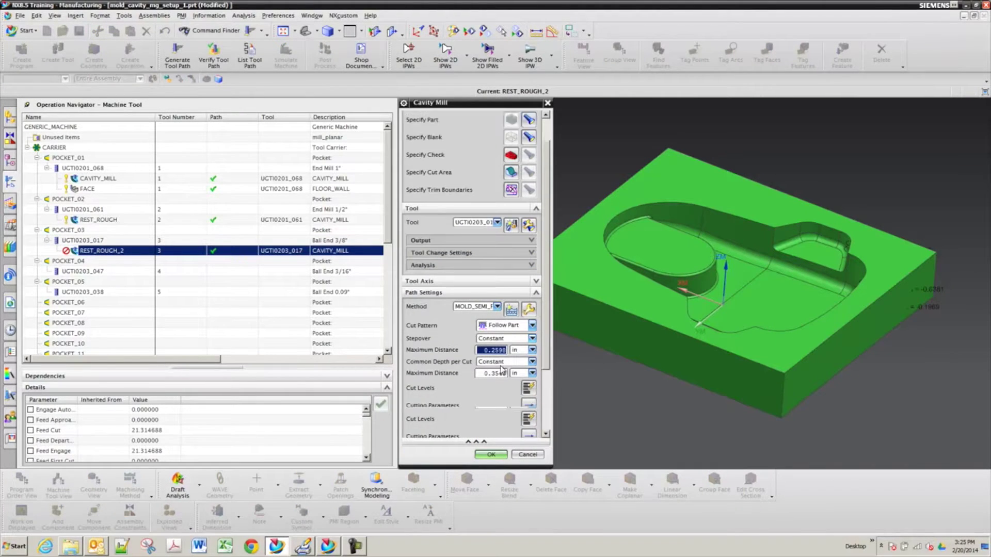
{"action": "scroll", "coordinate": [500, 370], "scroll_direction": "down", "scroll_amount": 2}
{"action": "left_click", "coordinate": [530, 413]}
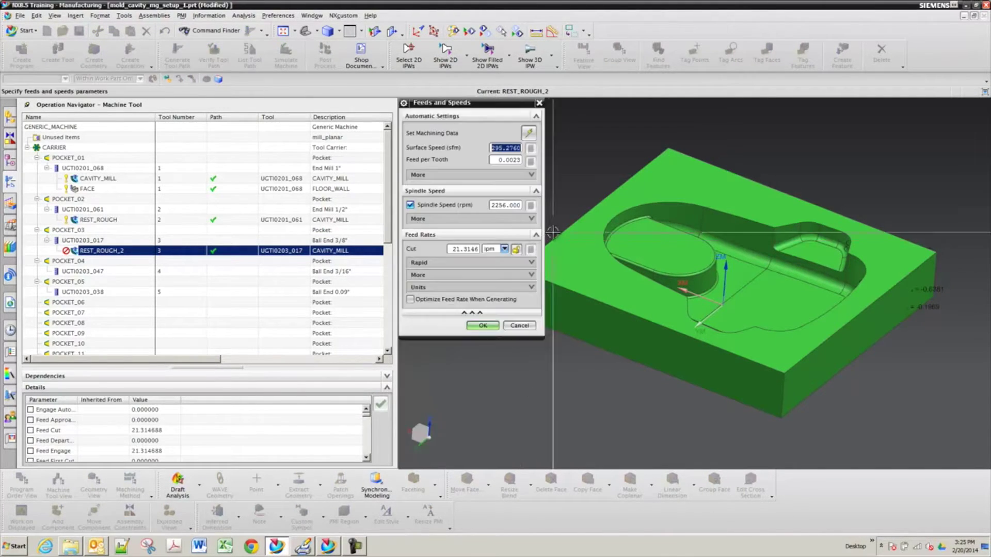
{"action": "left_click", "coordinate": [528, 133]}
{"action": "left_click", "coordinate": [482, 325]}
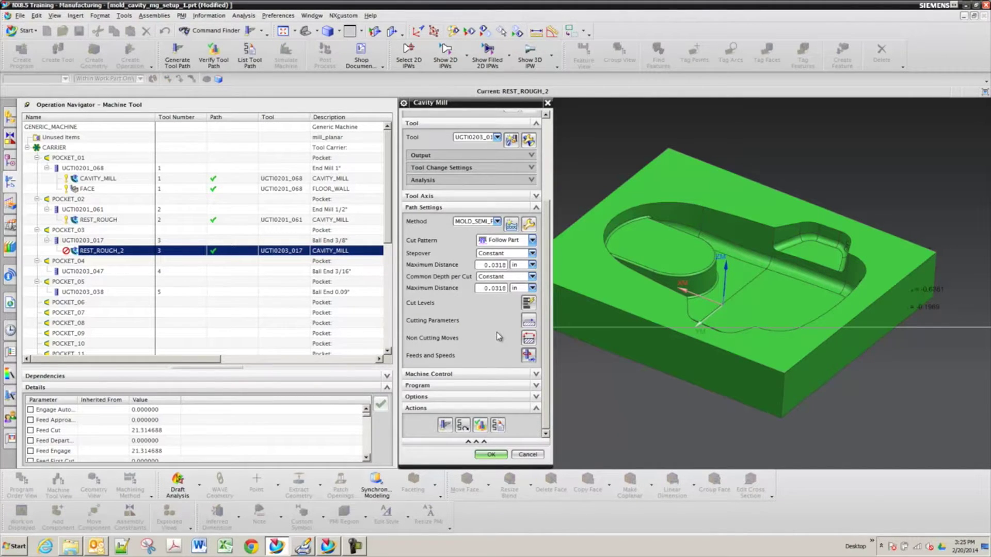
- Generate the REST_ROUGH_2 tool path with the updated settings and accept the operation
{"action": "left_click", "coordinate": [445, 424]}
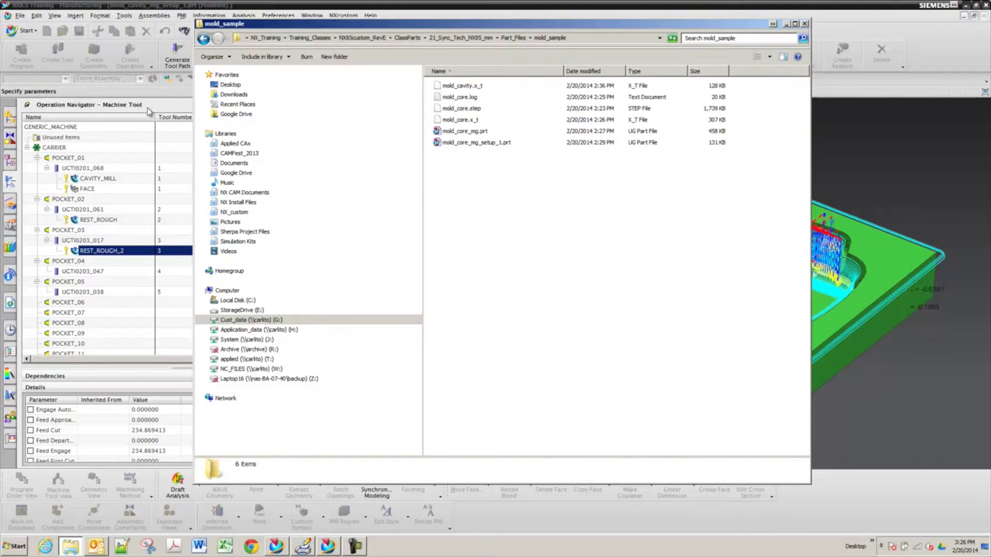
{"action": "left_click", "coordinate": [130, 11]}
{"action": "left_click", "coordinate": [490, 454]}
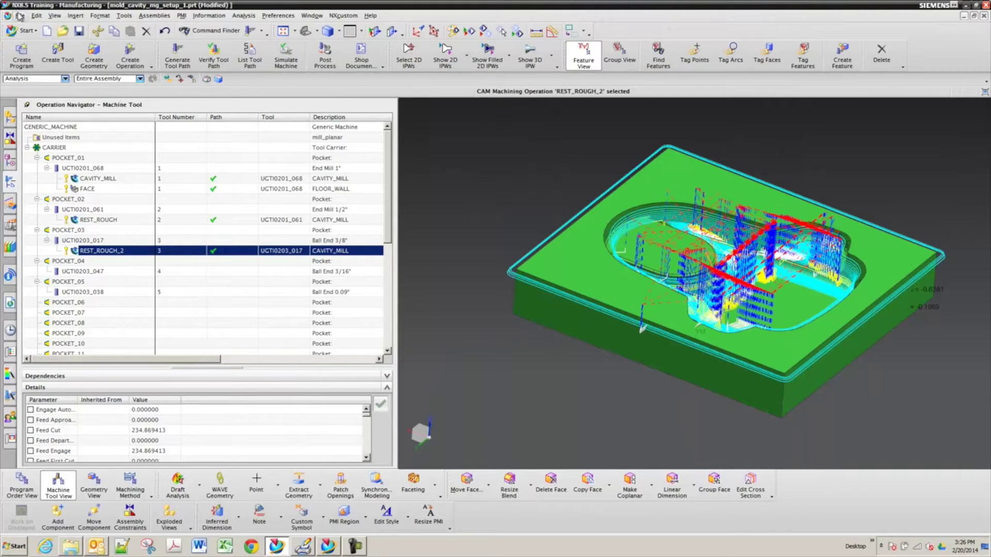
- Start a Save As of the CAM setup assembly as a Part Files (*.prt) file, with Part_Files\mold_sample as the destination folder
{"action": "left_click", "coordinate": [19, 16]}
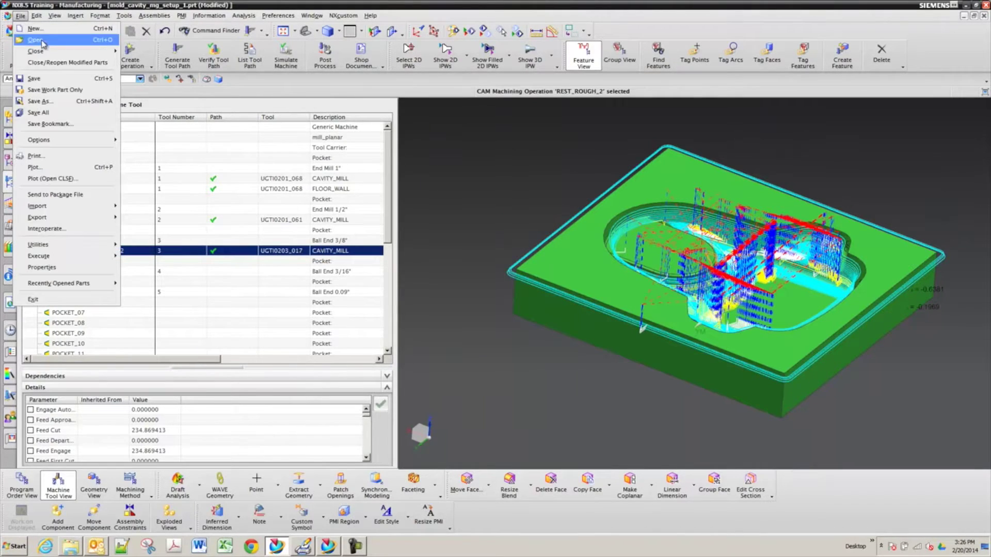
{"action": "left_click", "coordinate": [58, 102]}
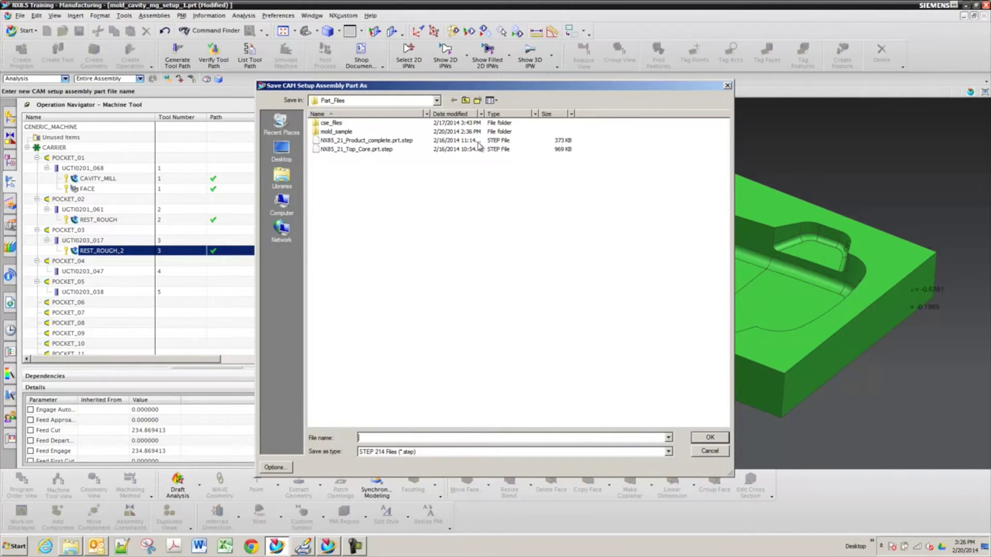
{"action": "left_click", "coordinate": [464, 101]}
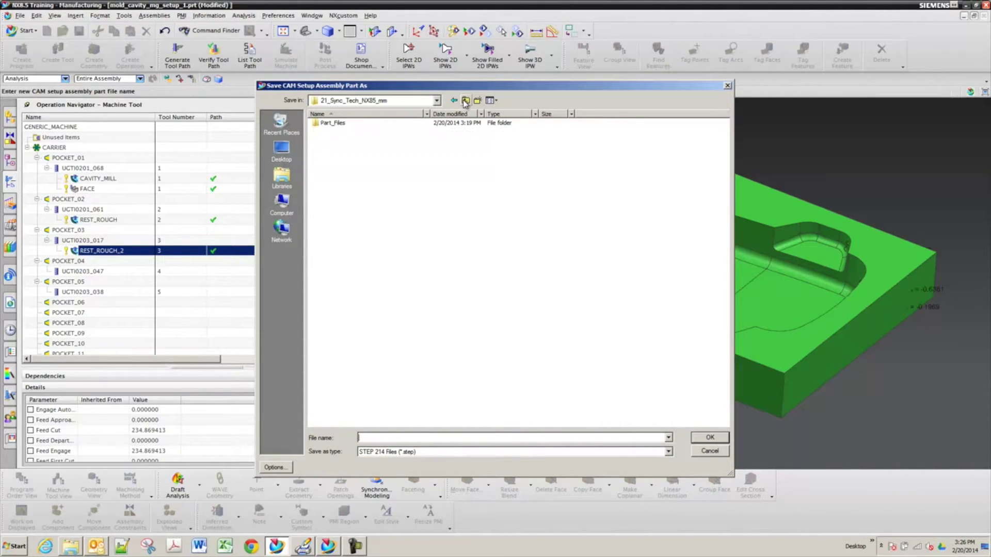
{"action": "left_click", "coordinate": [465, 101]}
{"action": "double_click", "coordinate": [370, 158]}
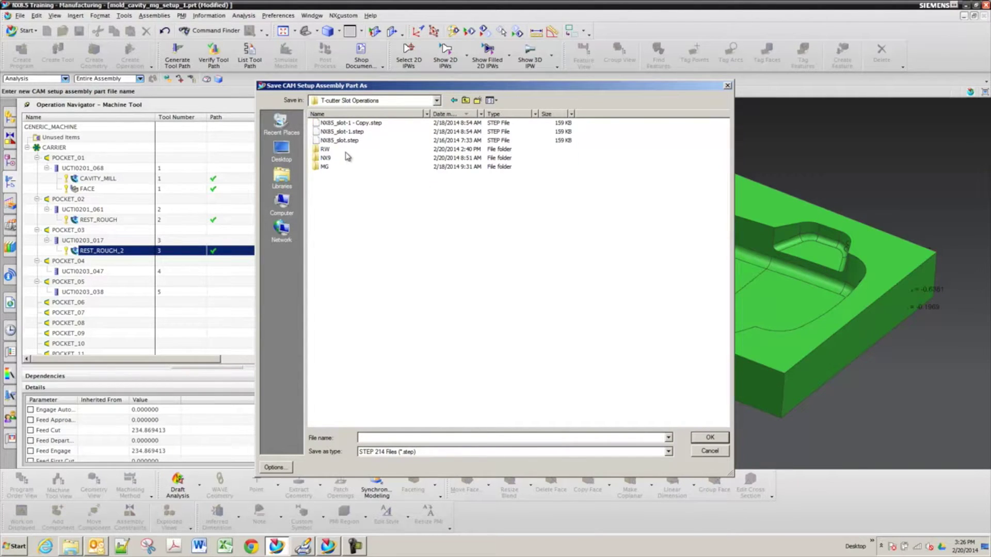
{"action": "left_click", "coordinate": [425, 452]}
{"action": "left_click", "coordinate": [425, 461]}
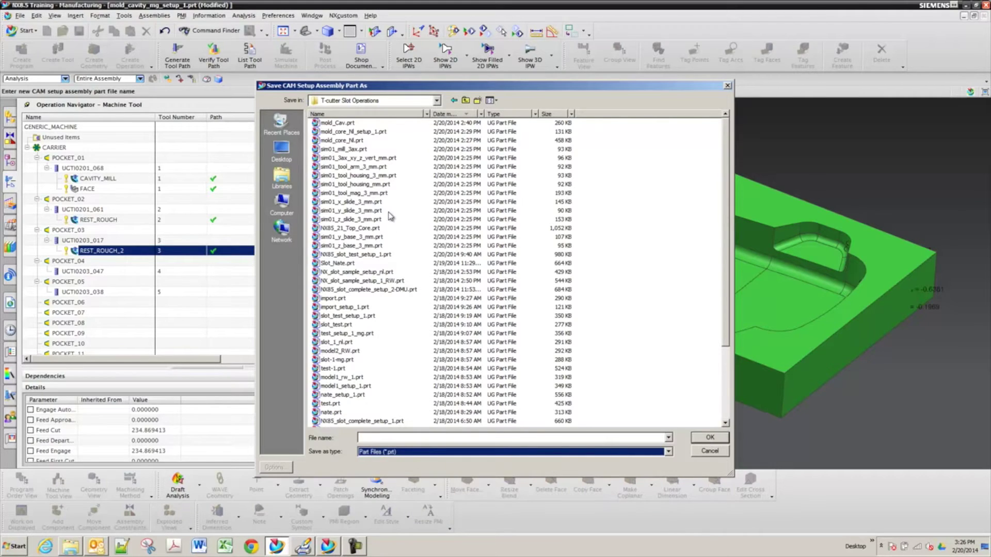
{"action": "left_click", "coordinate": [465, 100]}
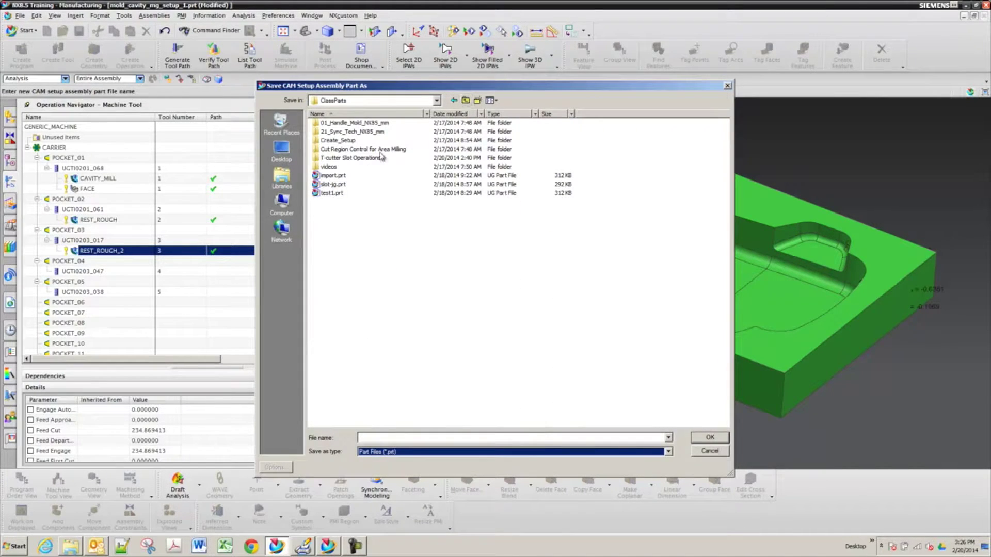
{"action": "double_click", "coordinate": [356, 132]}
{"action": "double_click", "coordinate": [356, 125]}
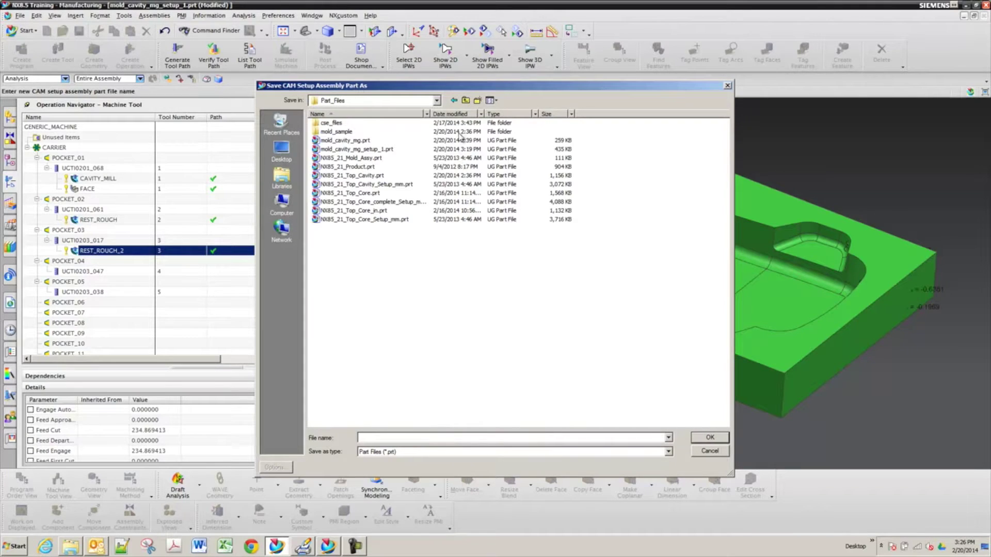
{"action": "left_click_drag", "start_coordinate": [427, 114], "coordinate": [466, 114]}
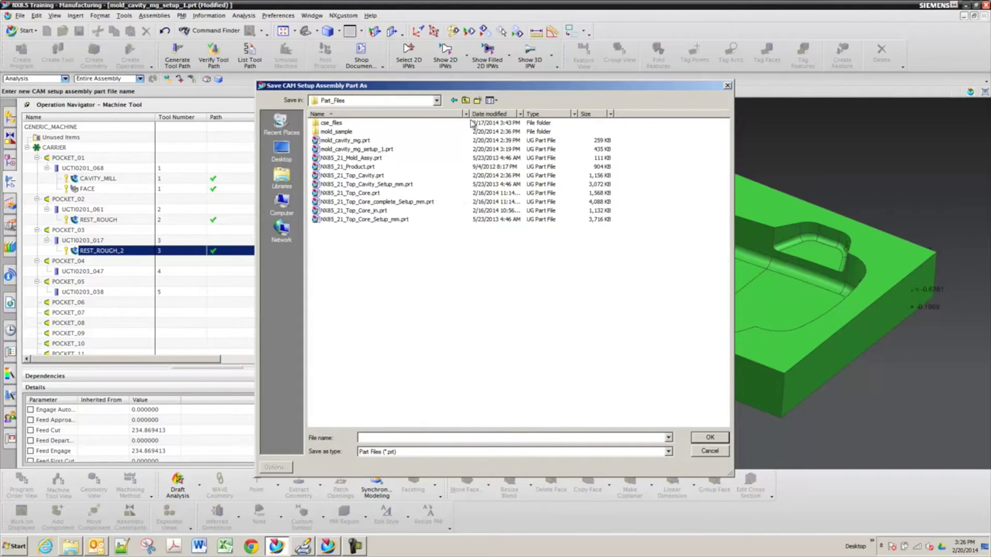
{"action": "double_click", "coordinate": [336, 132]}
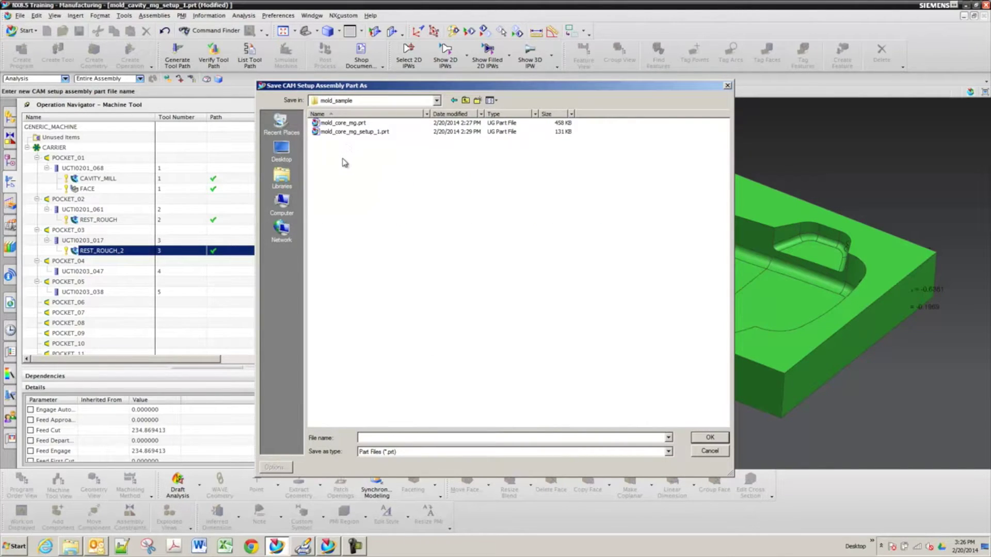
- Name the setup file mold_cavity_mg_setup_1.prt, based on the existing mold_core_mg_setup_1.prt name, and save it
{"action": "left_click", "coordinate": [351, 132]}
{"action": "double_click", "coordinate": [384, 438]}
{"action": "left_click", "coordinate": [385, 438]}
{"action": "key", "text": "BackSpace"}
{"action": "key", "text": "BackSpace"}
{"action": "key", "text": "BackSpace"}
{"action": "key", "text": "BackSpace"}
{"action": "type", "text": "cavity"}
{"action": "key", "text": "Return"}
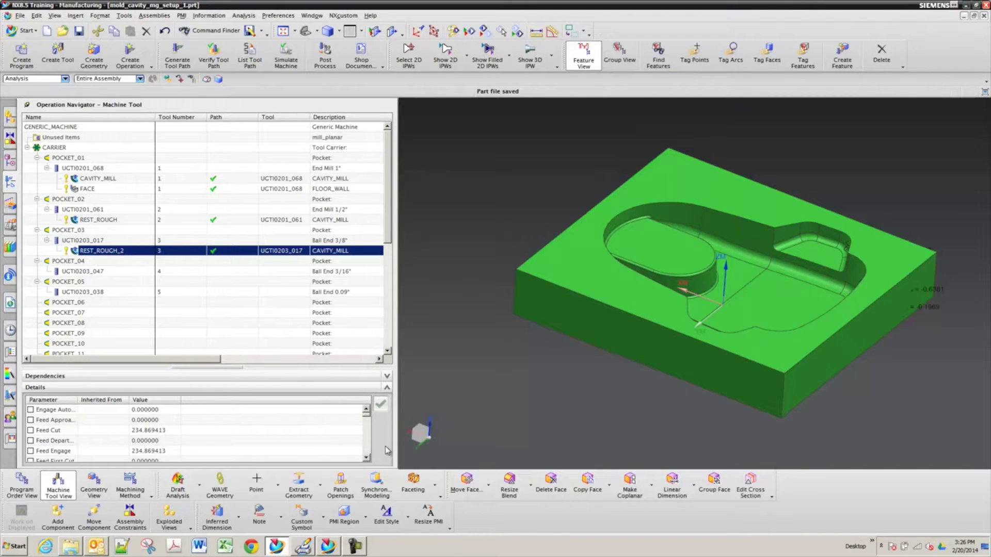
- Make the mold_cavity_mg component the displayed part from the assembly structure
{"action": "left_click", "coordinate": [9, 120]}
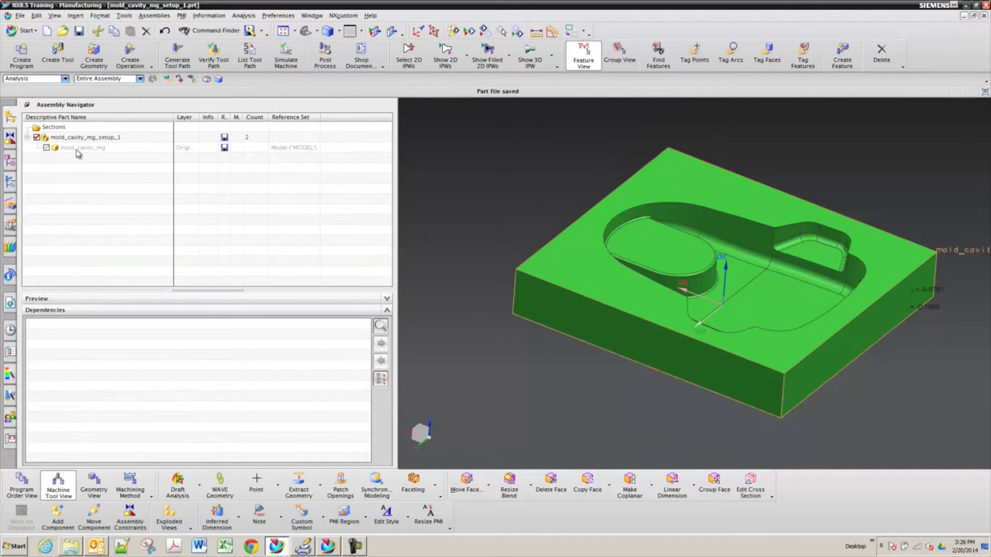
{"action": "right_click", "coordinate": [78, 150]}
{"action": "left_click", "coordinate": [119, 135]}
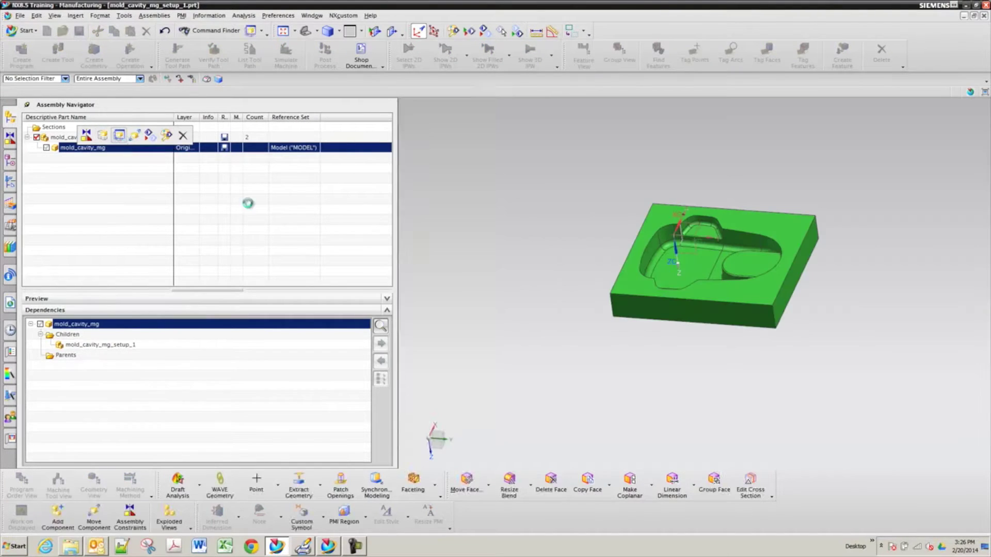
{"action": "left_click", "coordinate": [522, 432]}
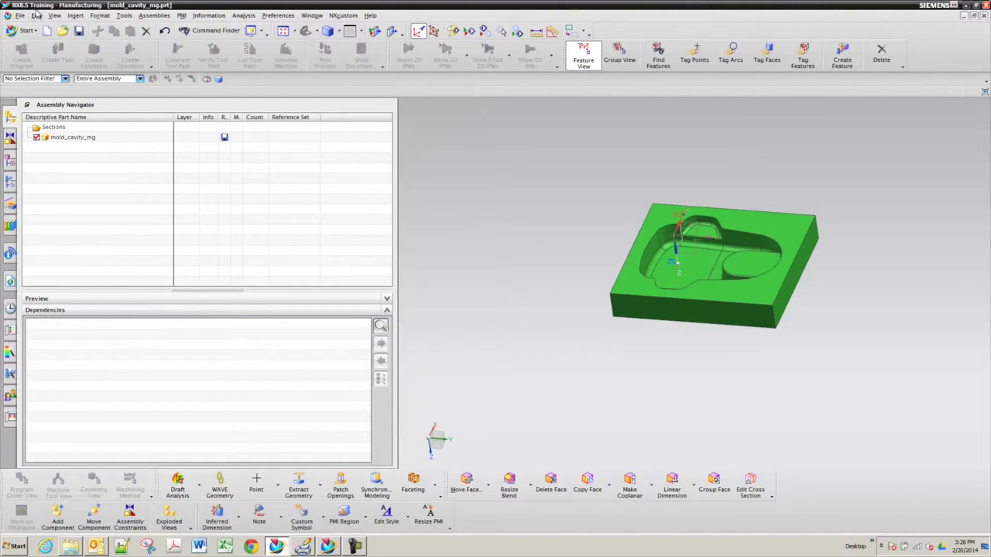
- Save the component part as mold_cavity_mg in the mold_sample folder and dismiss the information report
{"action": "left_click", "coordinate": [21, 15]}
{"action": "left_click", "coordinate": [36, 101]}
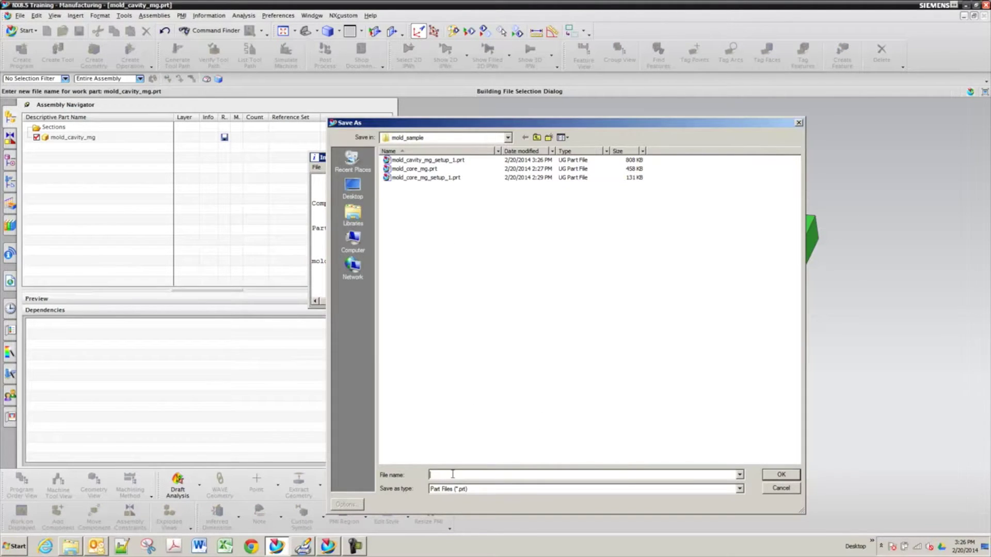
{"action": "type", "text": "mold_cavity"}
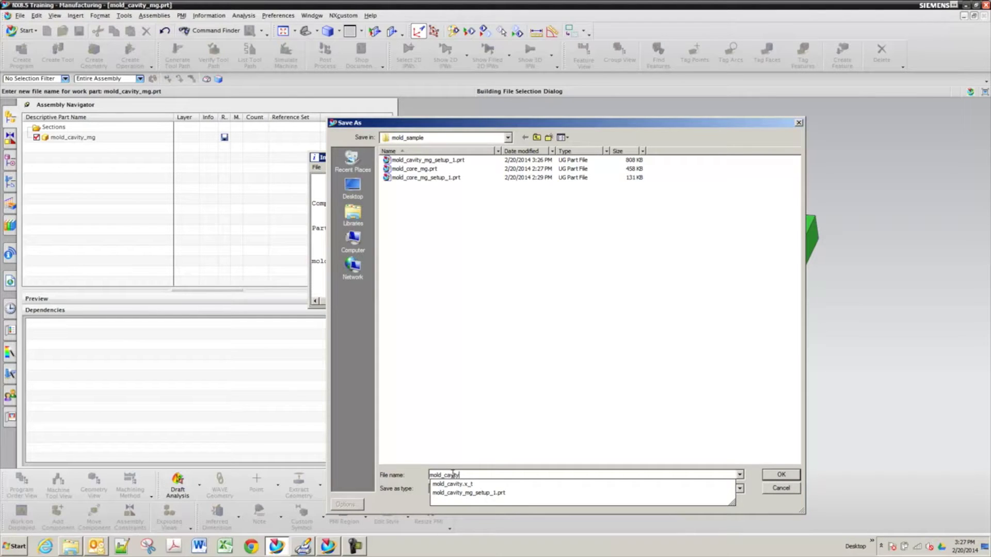
{"action": "type", "text": "_mg"}
{"action": "key", "text": "Return"}
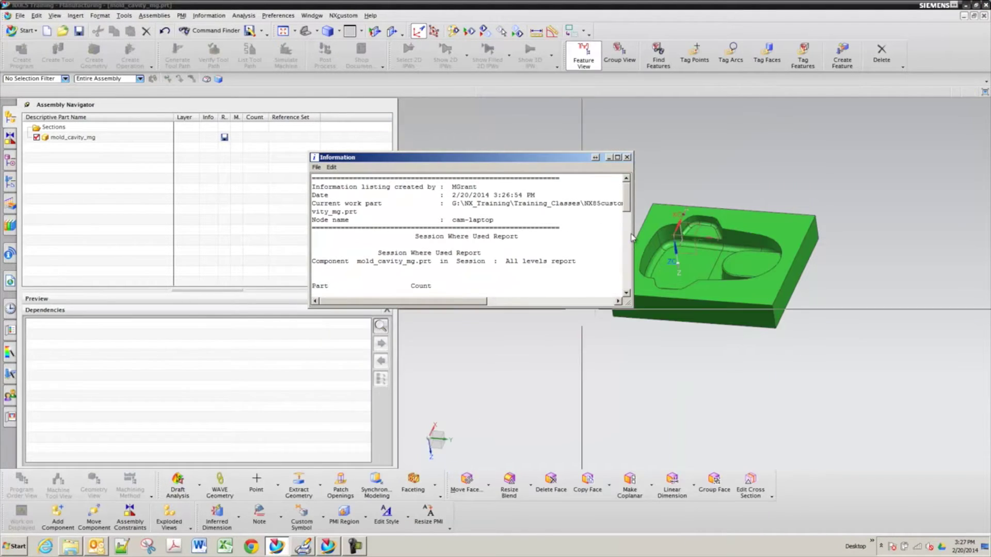
{"action": "left_click", "coordinate": [474, 189]}
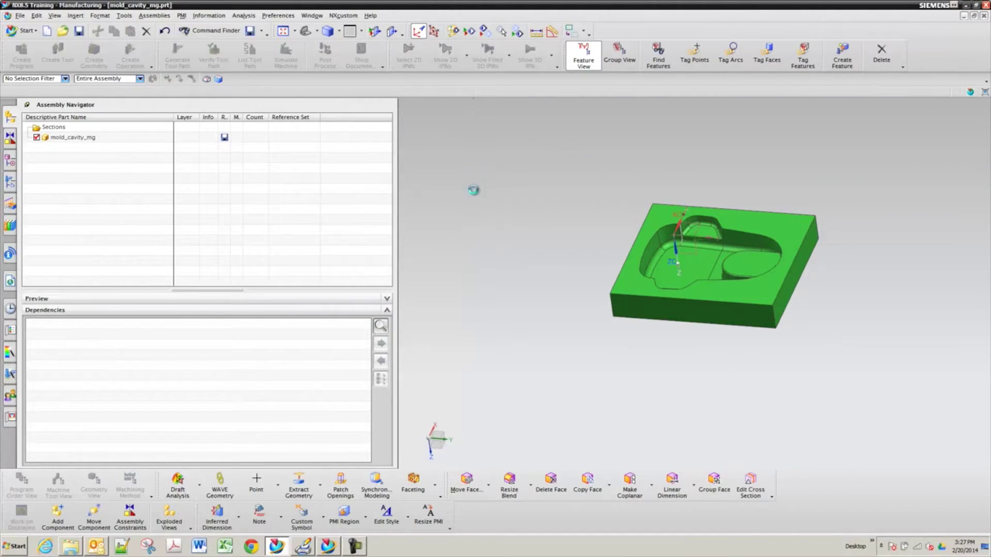
- Switch back to mold_cavity_mg_setup_1.prt and save it, and check the mold_sample folder in Windows Explorer
{"action": "left_click", "coordinate": [314, 16]}
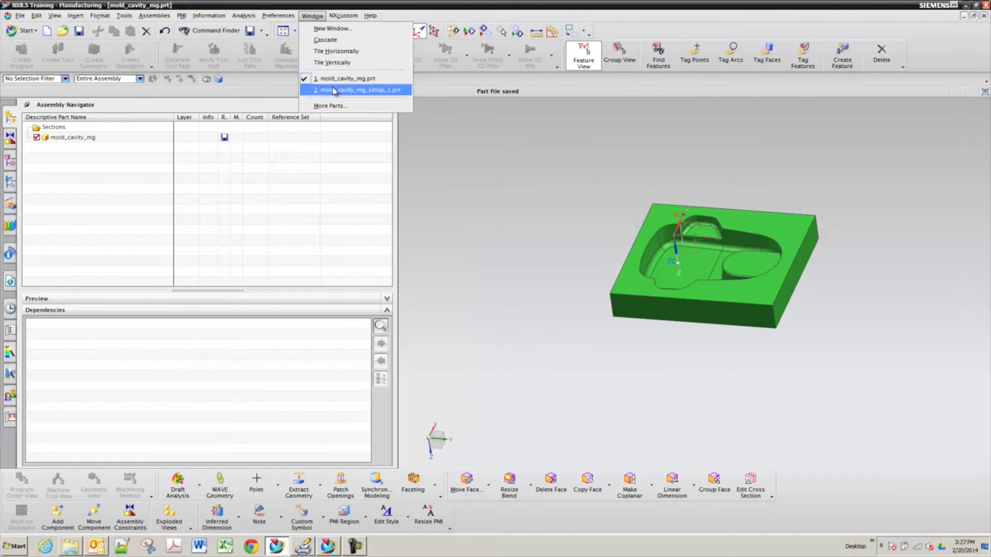
{"action": "left_click", "coordinate": [356, 90]}
{"action": "key", "text": "ctrl+s"}
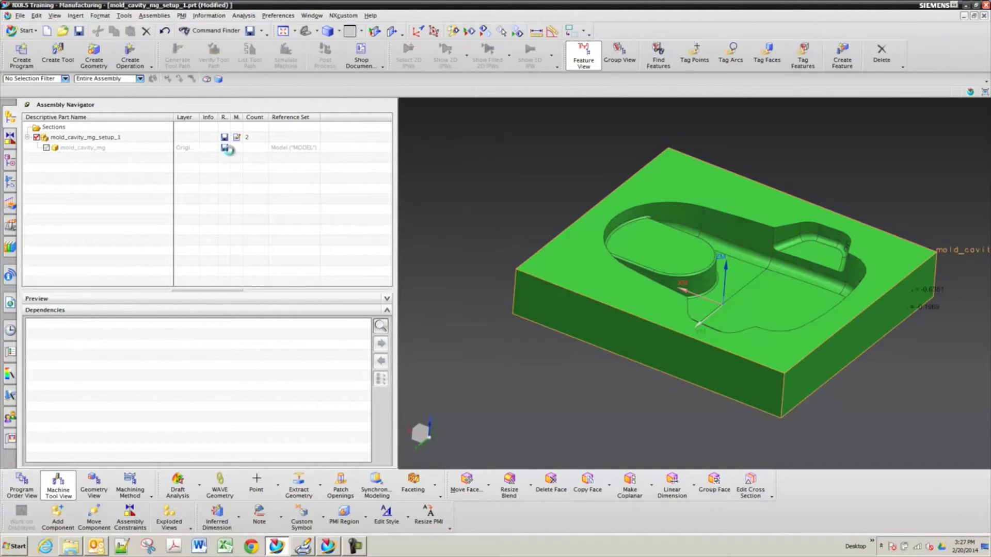
{"action": "left_click", "coordinate": [77, 546]}
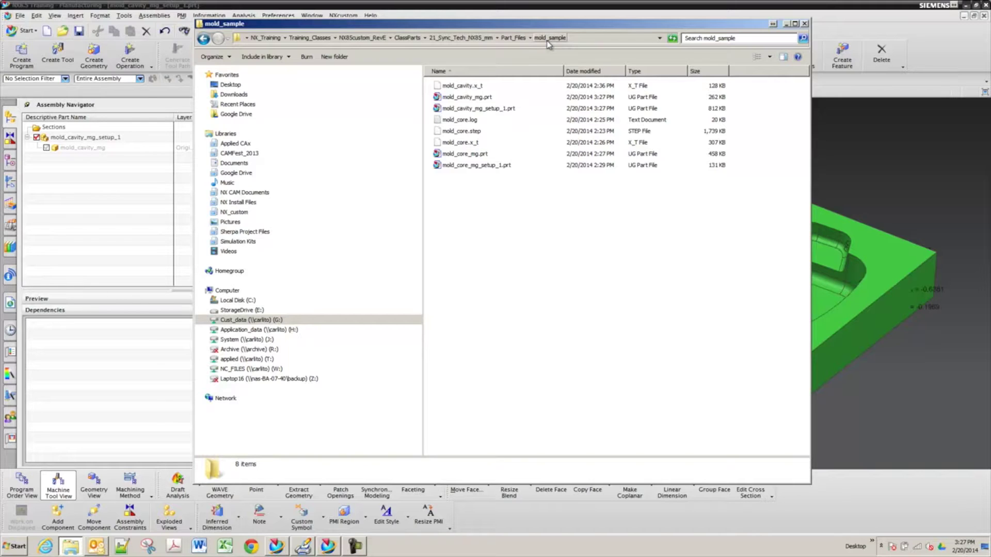
{"action": "left_click", "coordinate": [786, 24]}
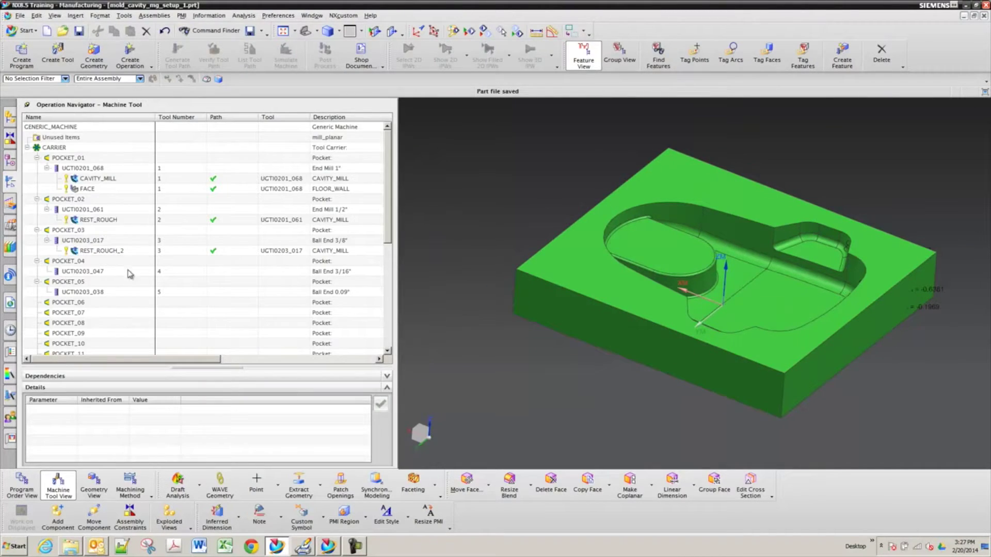
- Review the tool paths of the REST_ROUGH_2, REST_ROUGH, CAVITY_MILL and FACE operations in the graphics view
{"action": "left_click", "coordinate": [115, 255]}
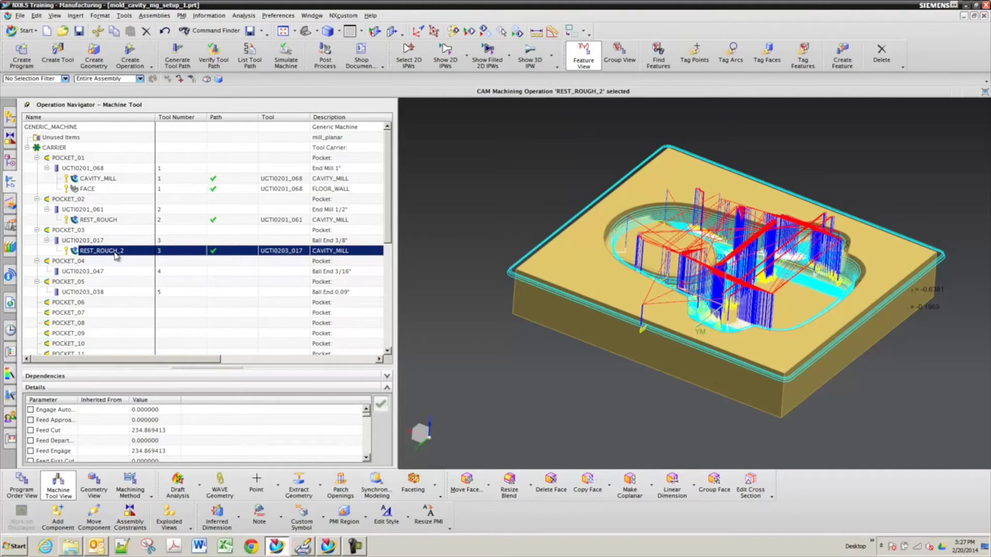
{"action": "left_click", "coordinate": [102, 221]}
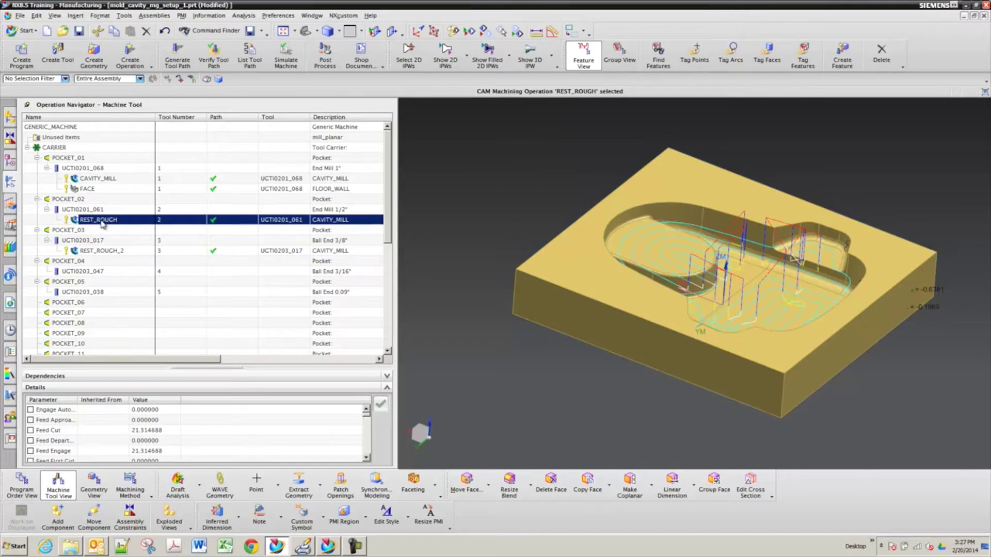
{"action": "left_click", "coordinate": [97, 180]}
{"action": "left_click", "coordinate": [94, 189]}
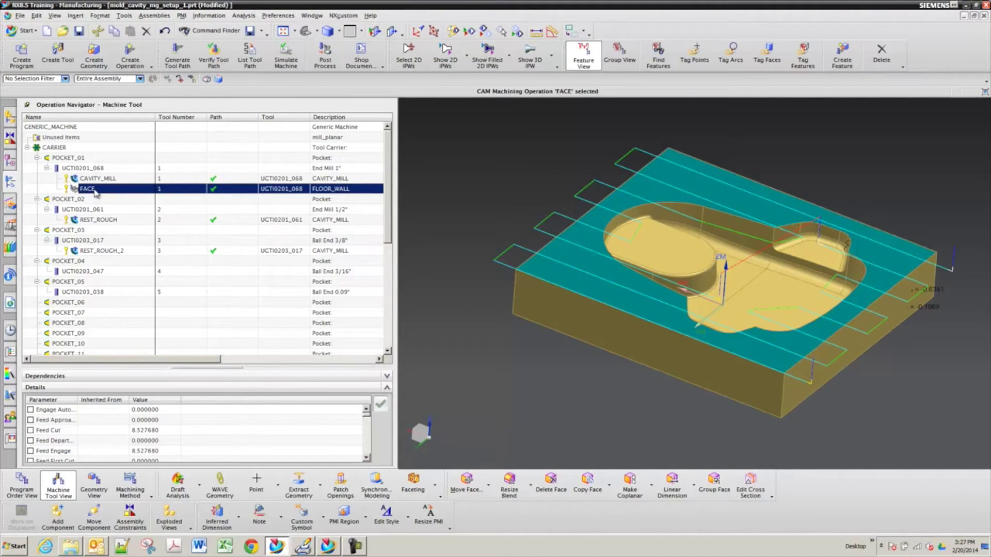
{"action": "left_click", "coordinate": [96, 252]}
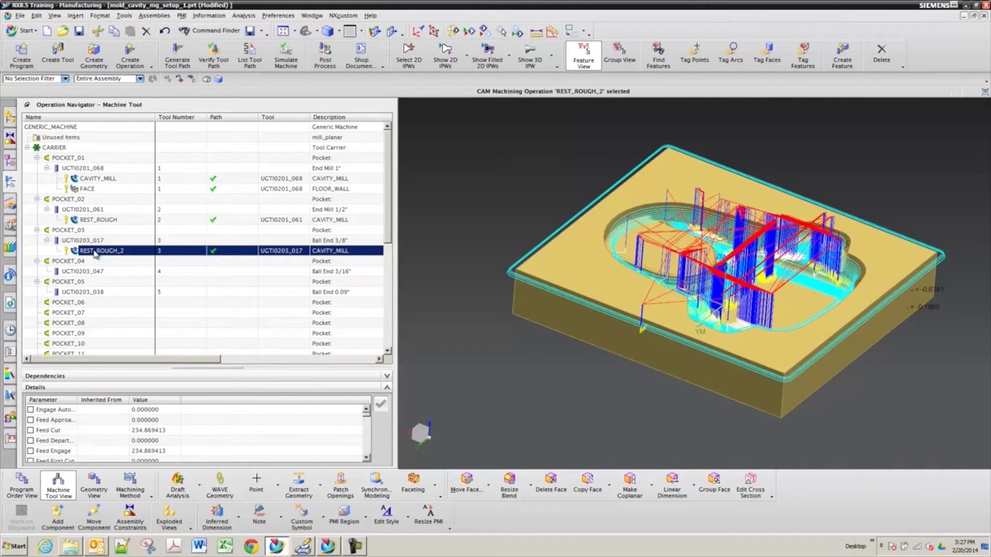
- Review the settings of the FACE operation and the tool path of REST_ROUGH_2
{"action": "double_click", "coordinate": [96, 190]}
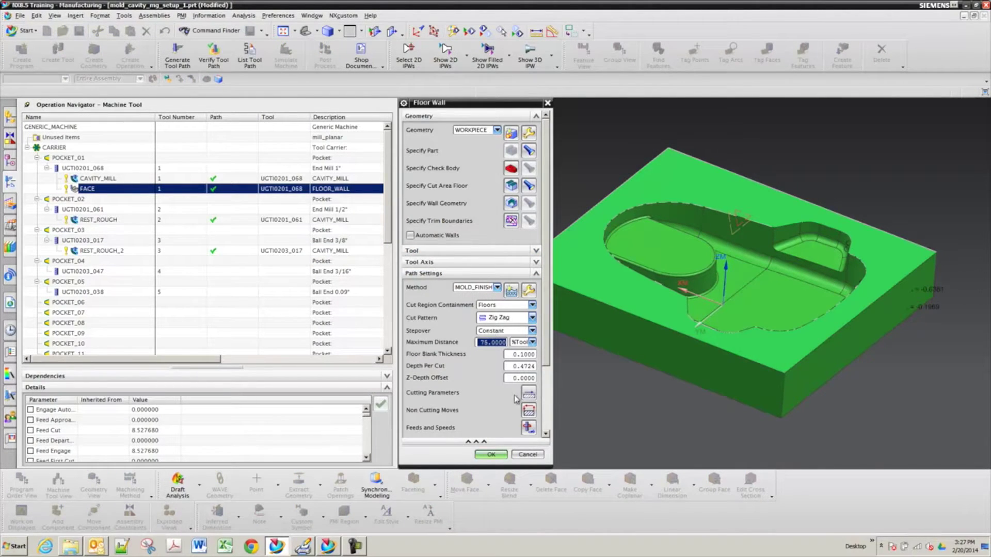
{"action": "left_click", "coordinate": [493, 455]}
{"action": "left_click", "coordinate": [106, 251]}
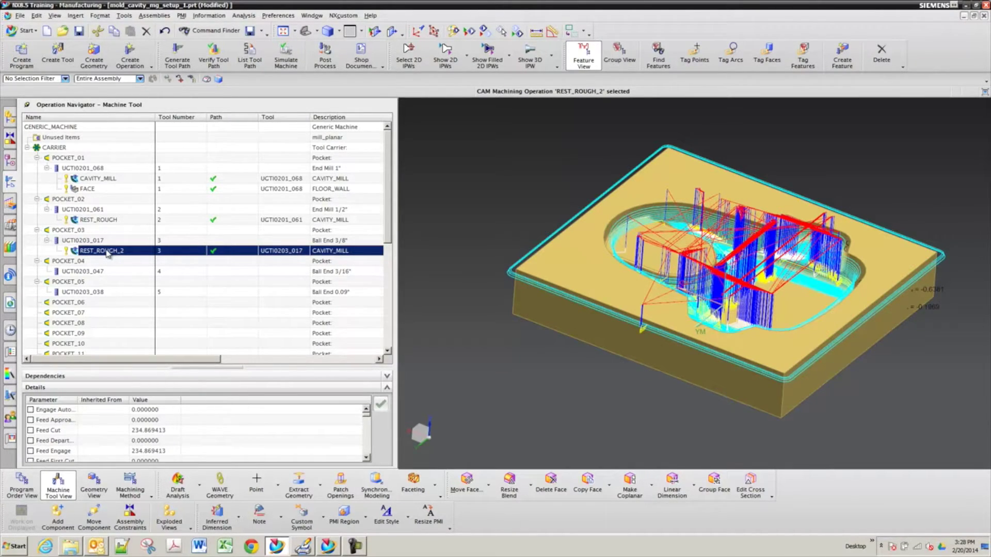
- Open the REST_ROUGH_2 operation for editing and look through its geometry and path settings
{"action": "double_click", "coordinate": [107, 252]}
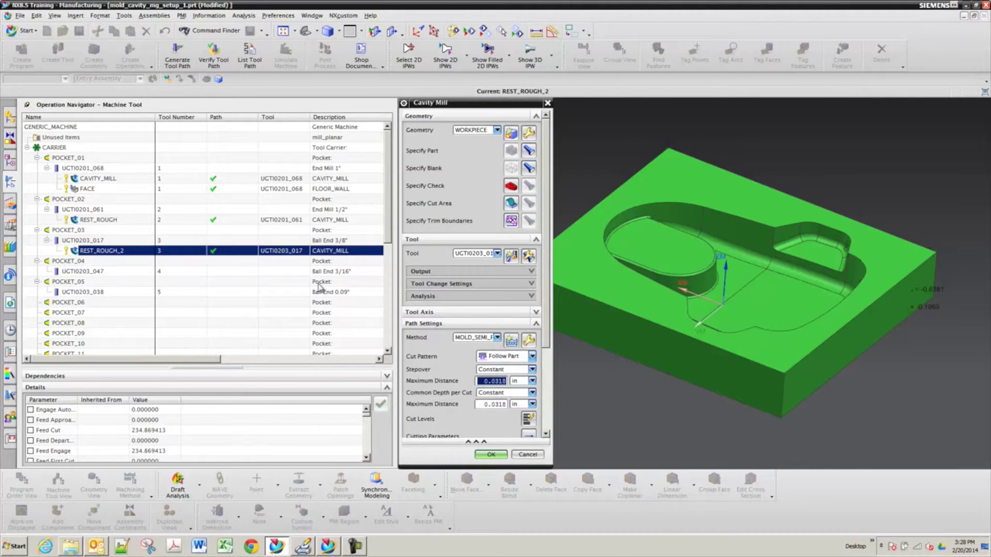
{"action": "scroll", "coordinate": [443, 304], "scroll_direction": "down", "scroll_amount": 3}
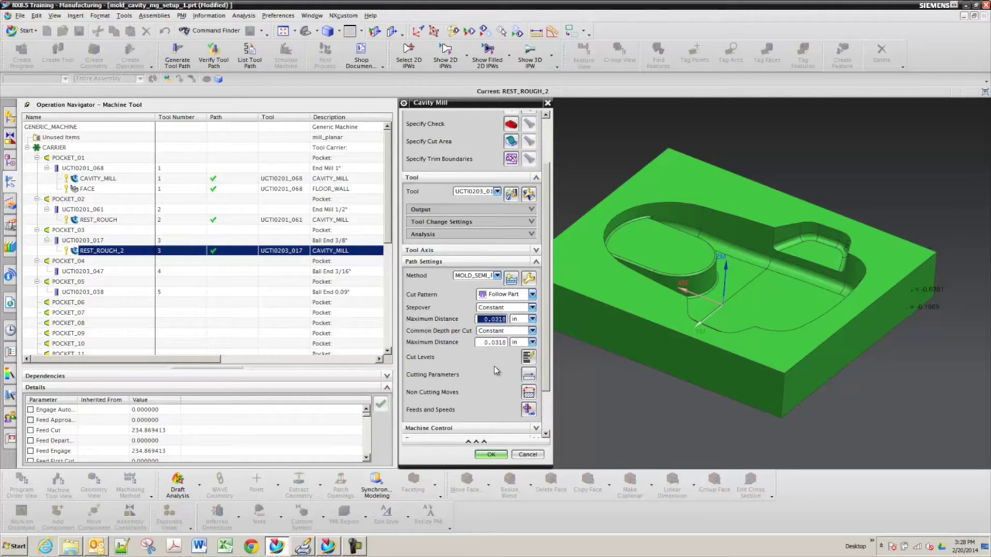
{"action": "scroll", "coordinate": [480, 372], "scroll_direction": "down", "scroll_amount": 2}
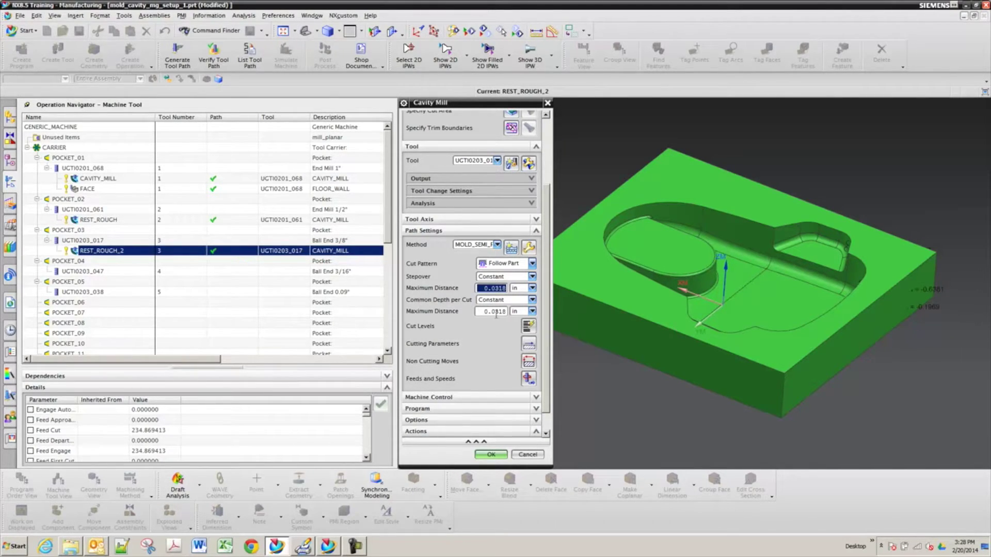
{"action": "scroll", "coordinate": [502, 300], "scroll_direction": "up", "scroll_amount": 3}
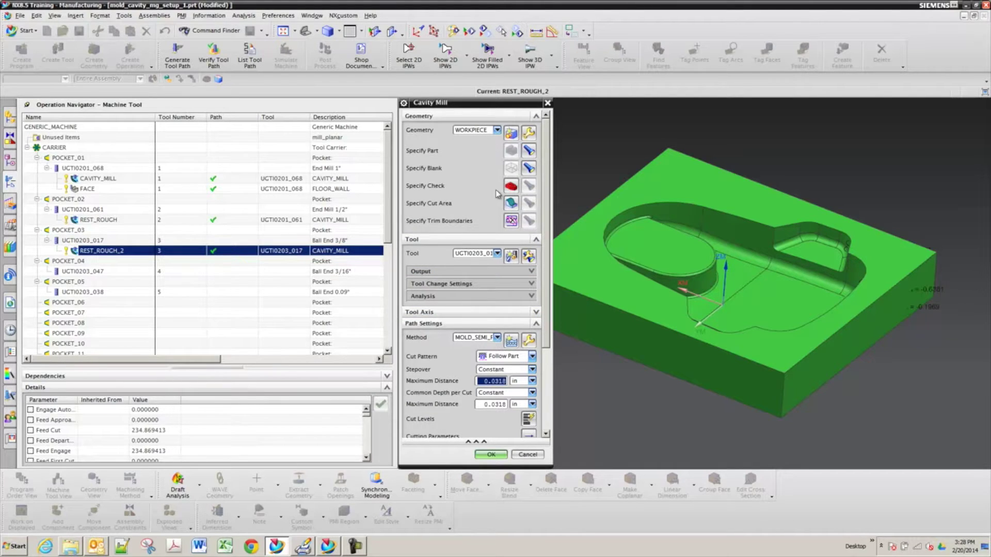
- Try trimming REST_ROUGH_2 with a boundary from the block's upper face, holes ignored and trim side Outside, and regenerate the tool path
{"action": "left_click", "coordinate": [510, 221]}
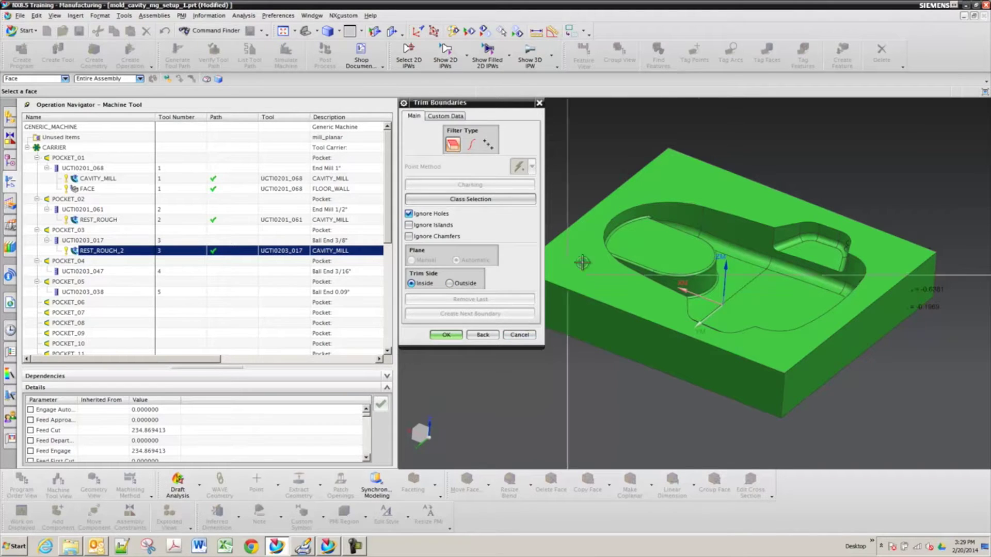
{"action": "left_click", "coordinate": [681, 176]}
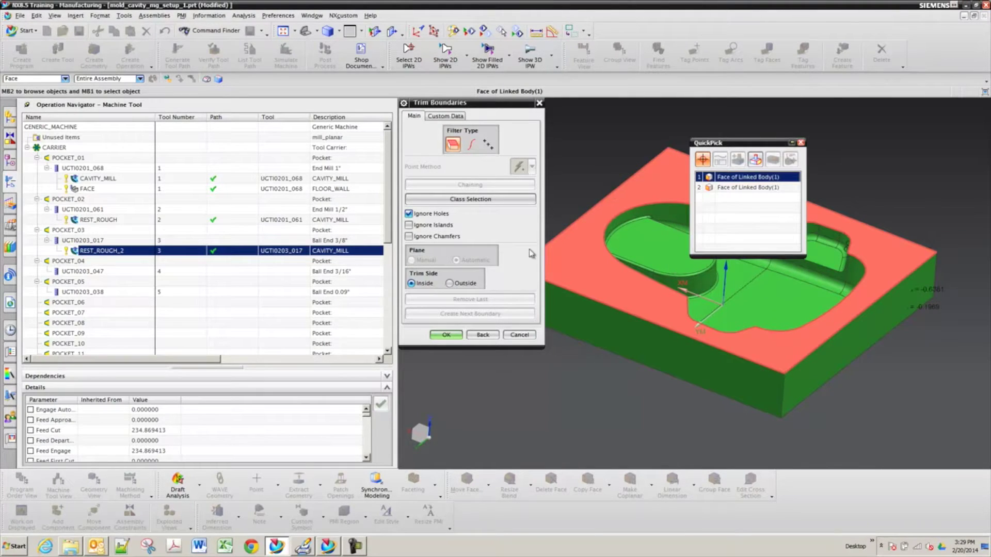
{"action": "left_click", "coordinate": [722, 177]}
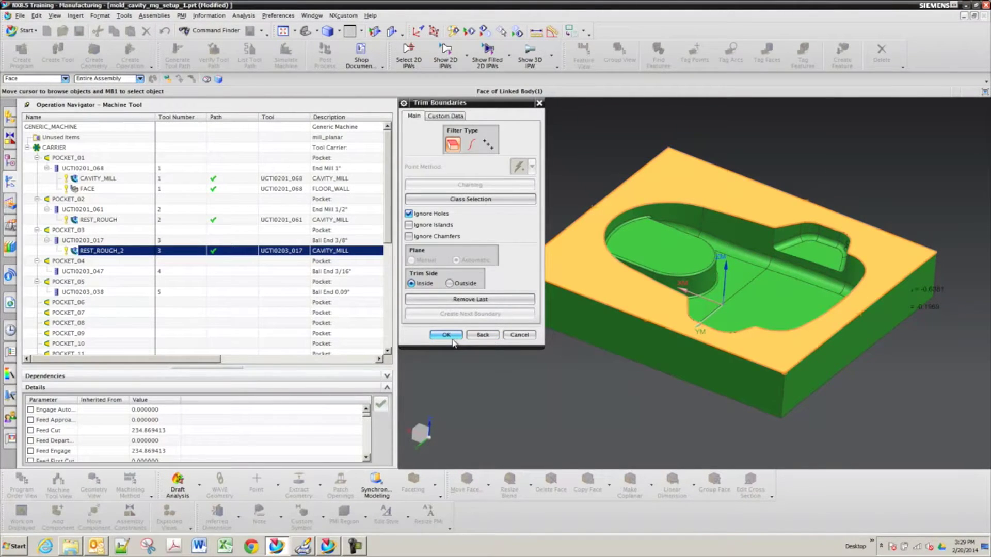
{"action": "left_click", "coordinate": [450, 284]}
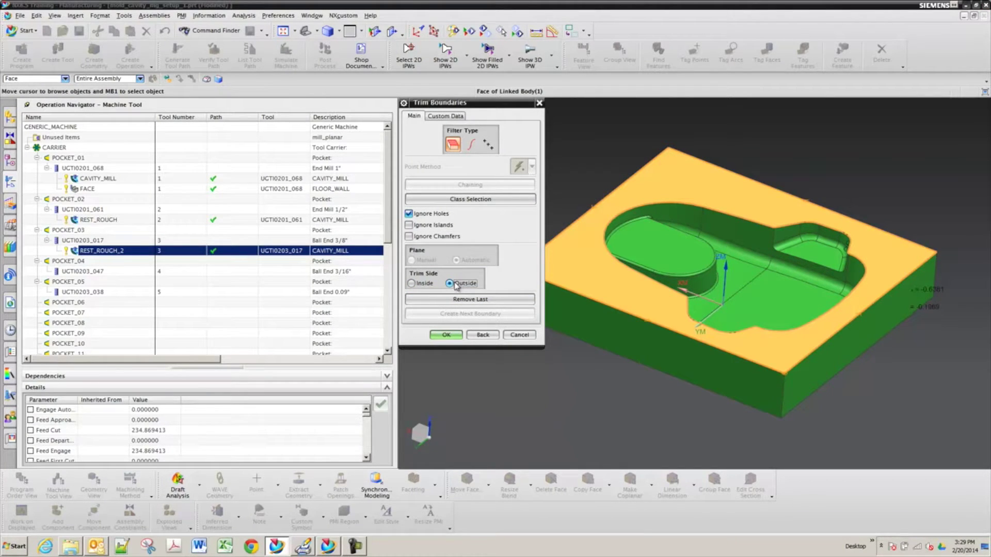
{"action": "left_click", "coordinate": [445, 336]}
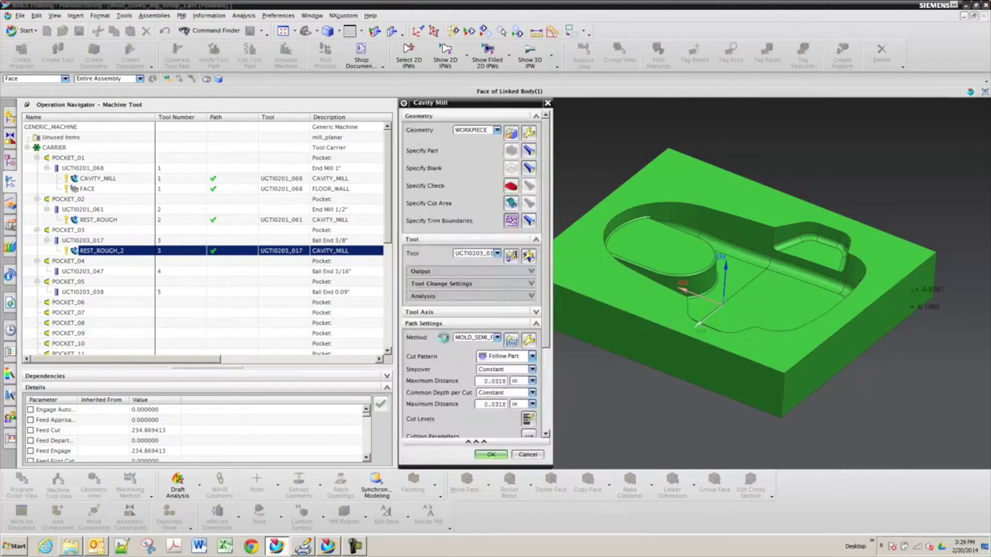
{"action": "scroll", "coordinate": [441, 407], "scroll_direction": "down", "scroll_amount": 5}
{"action": "scroll", "coordinate": [441, 412], "scroll_direction": "down", "scroll_amount": 2}
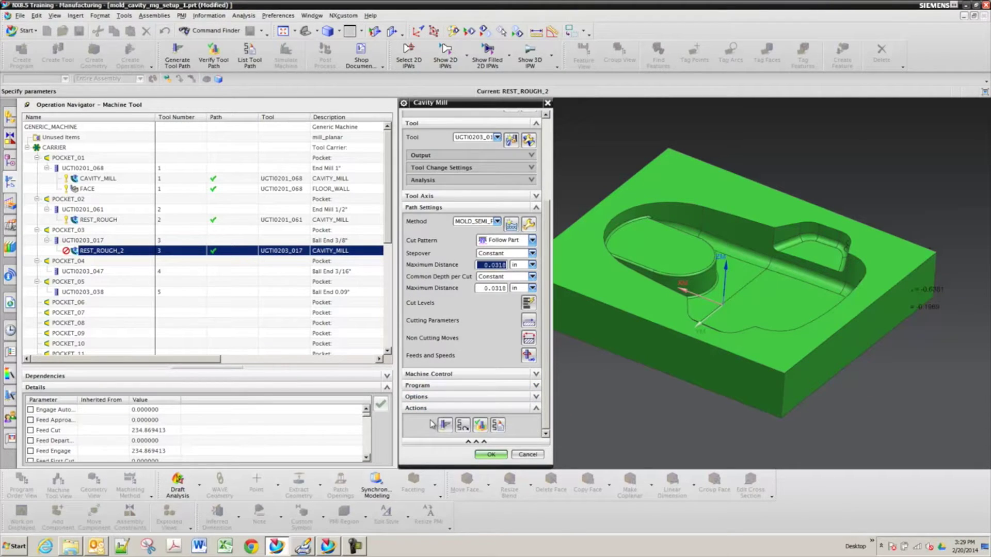
{"action": "left_click", "coordinate": [445, 424]}
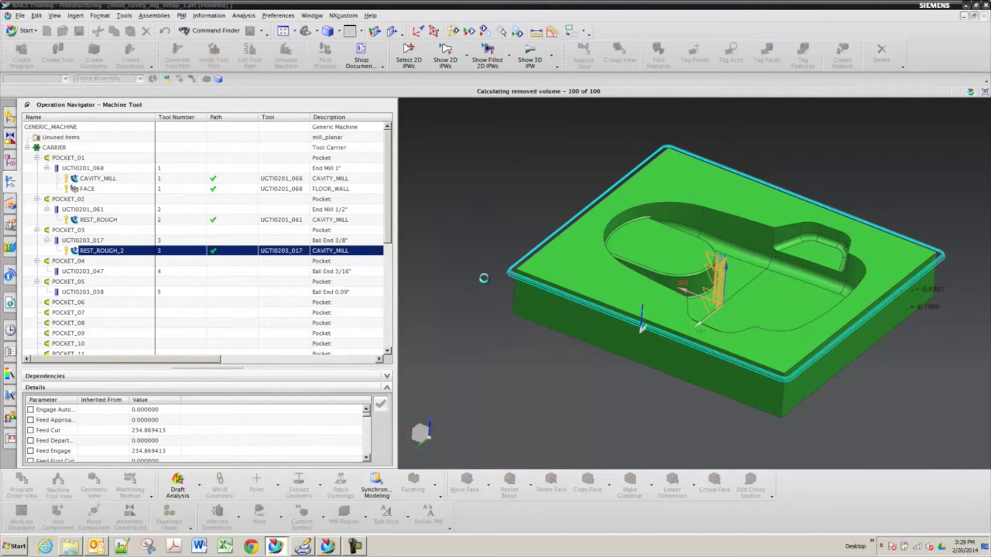
- Discard the existing trim boundary of REST_ROUGH_2 and switch the new boundary selection from faces to curves and edges
{"action": "left_click", "coordinate": [510, 222]}
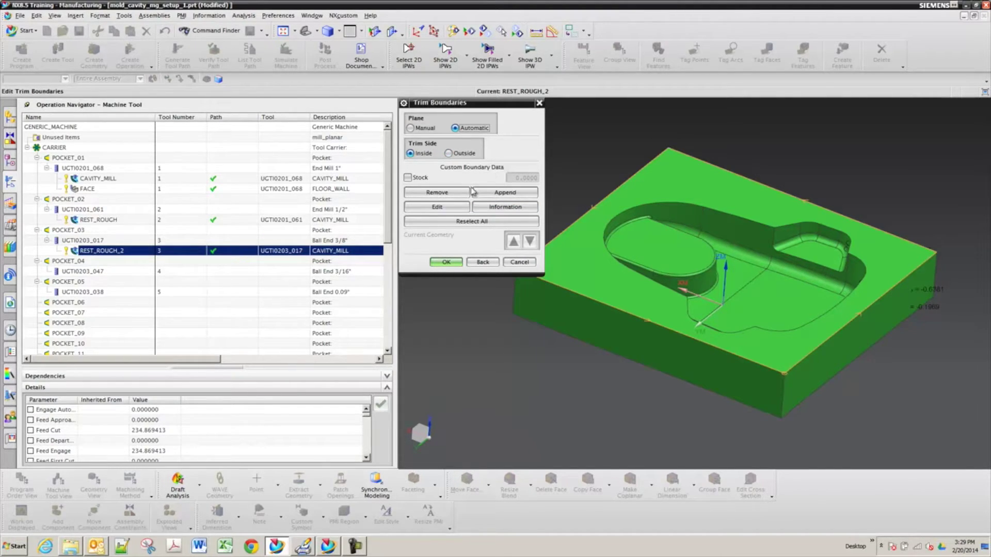
{"action": "left_click", "coordinate": [475, 223]}
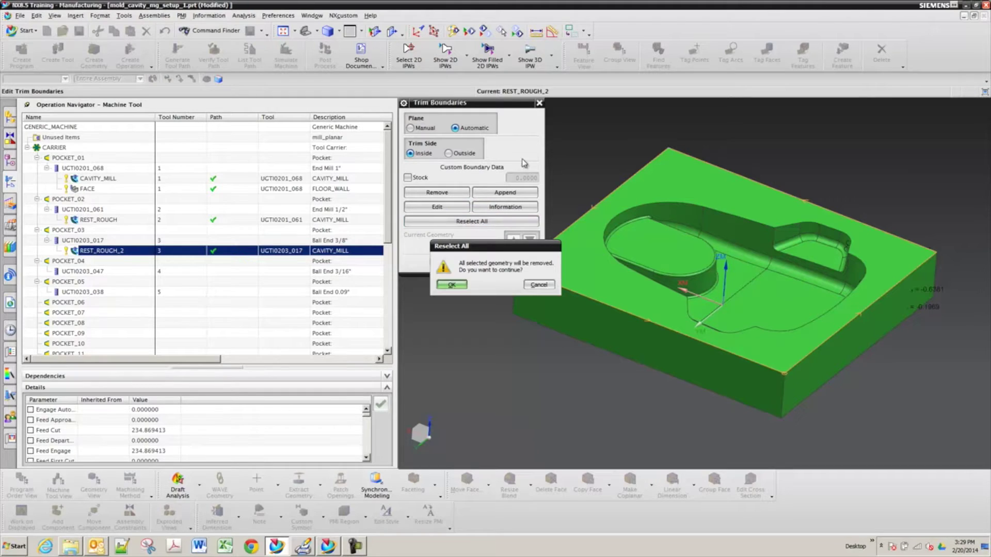
{"action": "left_click", "coordinate": [451, 285]}
{"action": "left_click", "coordinate": [503, 194]}
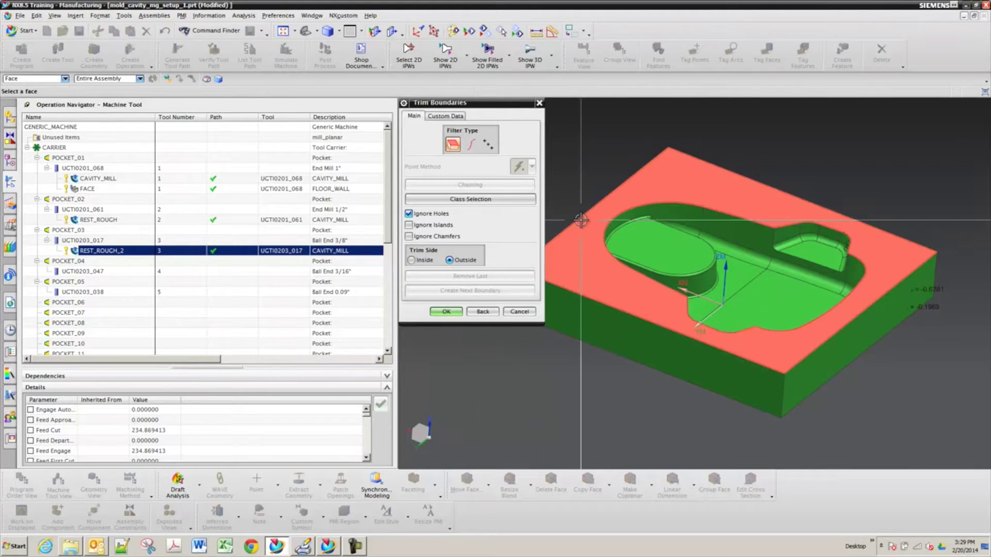
{"action": "left_click", "coordinate": [470, 144]}
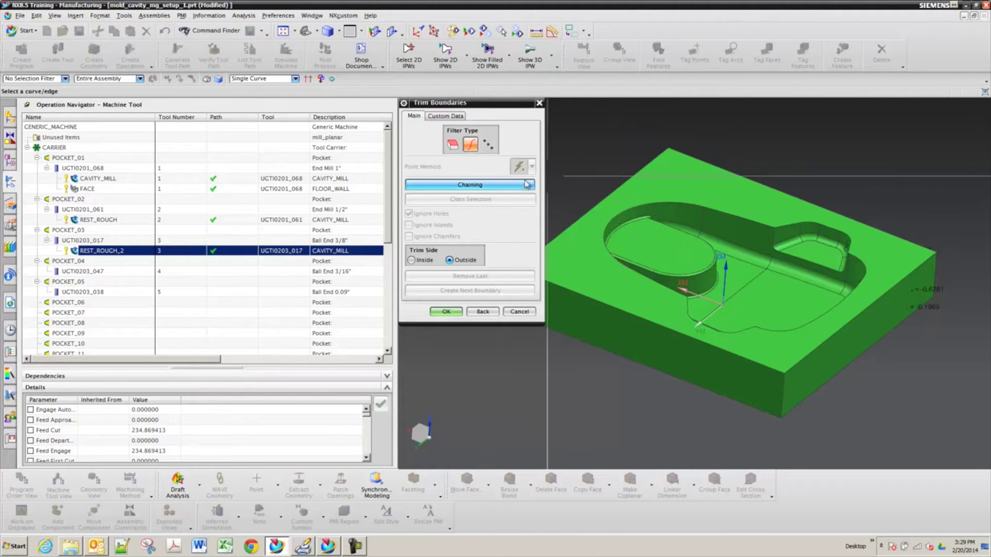
- Try chaining the edges around the cavity's upper rim as the trim boundary
{"action": "left_click", "coordinate": [489, 185]}
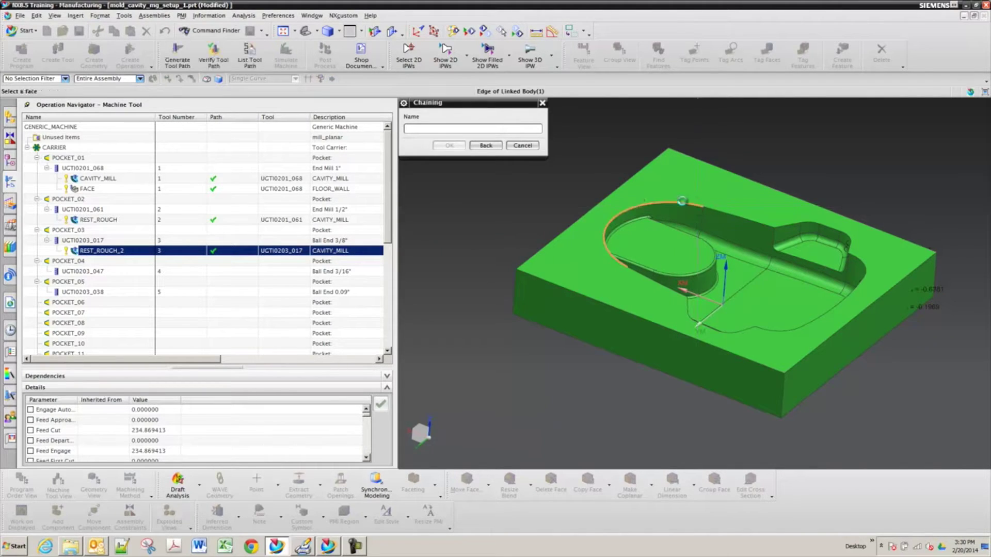
{"action": "left_click", "coordinate": [622, 209]}
{"action": "middle_click_drag", "start_coordinate": [582, 190], "coordinate": [631, 205]}
{"action": "scroll", "coordinate": [630, 205], "scroll_direction": "up", "scroll_amount": 4}
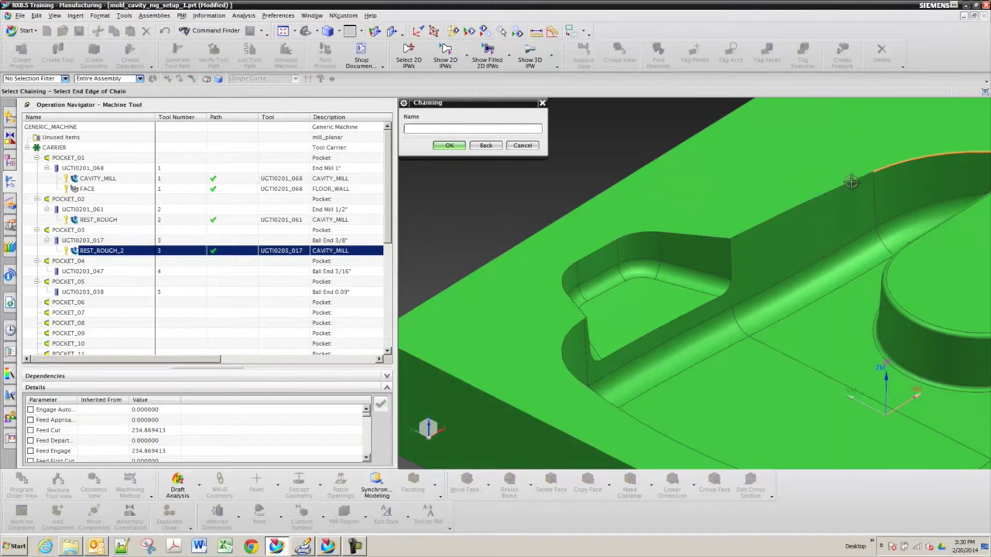
{"action": "left_click", "coordinate": [857, 176]}
{"action": "scroll", "coordinate": [773, 186], "scroll_direction": "down", "scroll_amount": 4}
{"action": "middle_click_drag", "start_coordinate": [723, 191], "coordinate": [611, 214]}
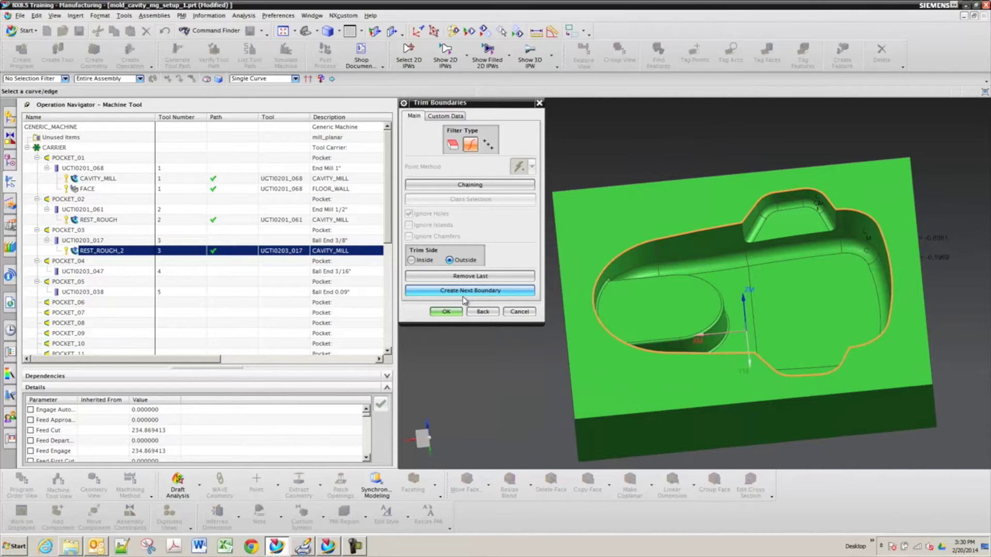
- Remove all the chained rim edges from the trim boundary selection
{"action": "left_click", "coordinate": [474, 277]}
{"action": "left_click", "coordinate": [475, 277]}
{"action": "left_click", "coordinate": [475, 277]}
{"action": "left_click", "coordinate": [475, 277]}
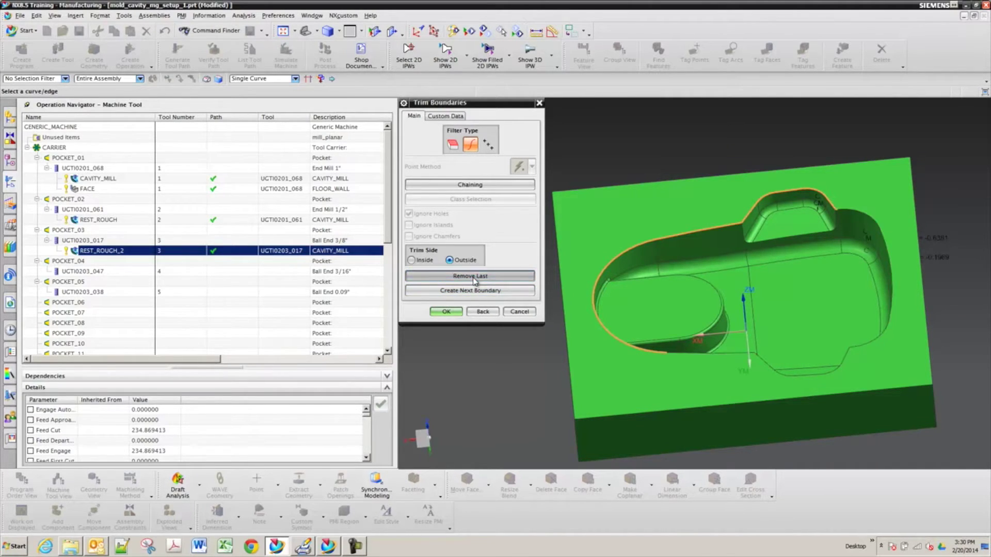
{"action": "left_click", "coordinate": [475, 277]}
{"action": "left_click", "coordinate": [475, 277]}
{"action": "left_click", "coordinate": [474, 277]}
{"action": "left_click", "coordinate": [474, 277]}
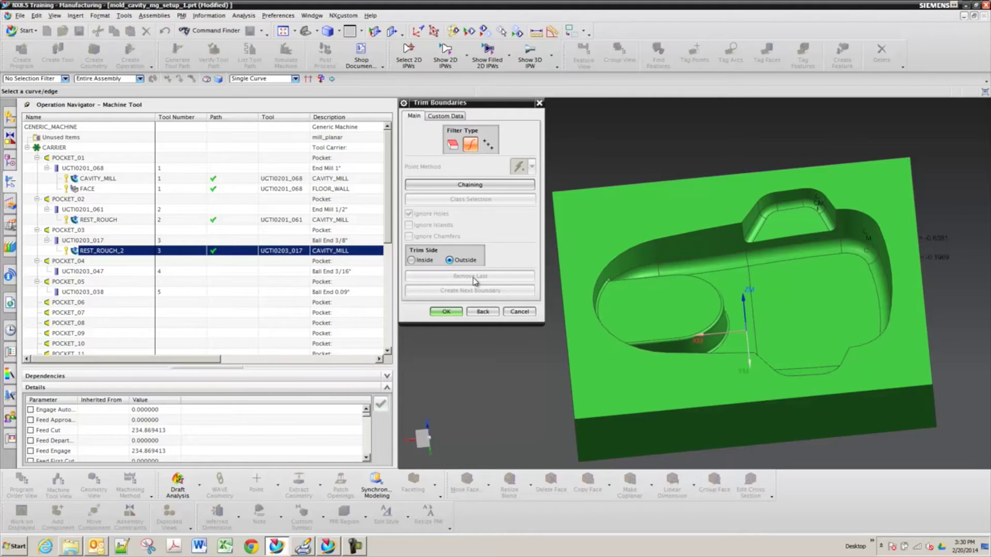
- Chain the cavity's complete upper rim as the trim boundary, running from the curved end edge to the adjoining straight edge
{"action": "left_click", "coordinate": [498, 185]}
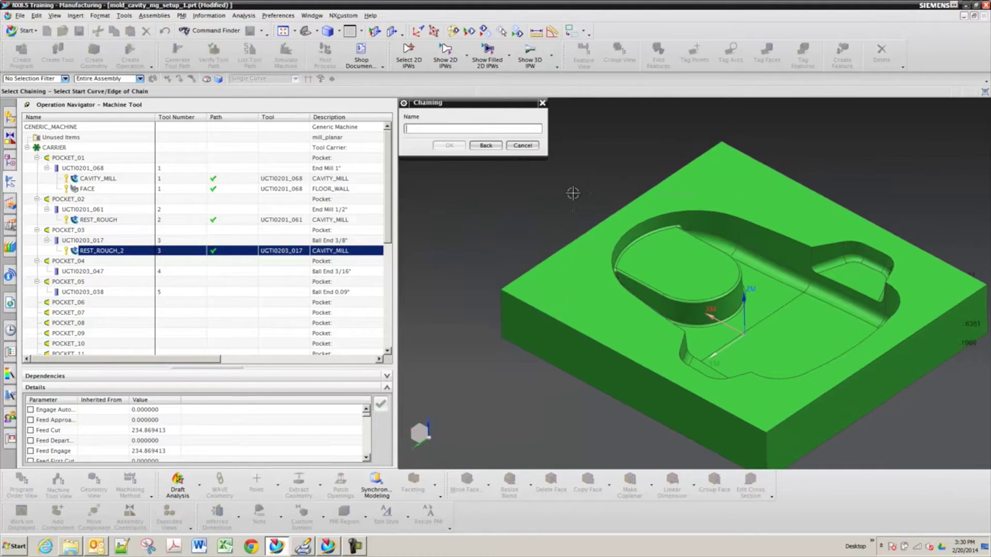
{"action": "scroll", "coordinate": [663, 192], "scroll_direction": "up", "scroll_amount": 4}
{"action": "scroll", "coordinate": [697, 227], "scroll_direction": "up", "scroll_amount": 2}
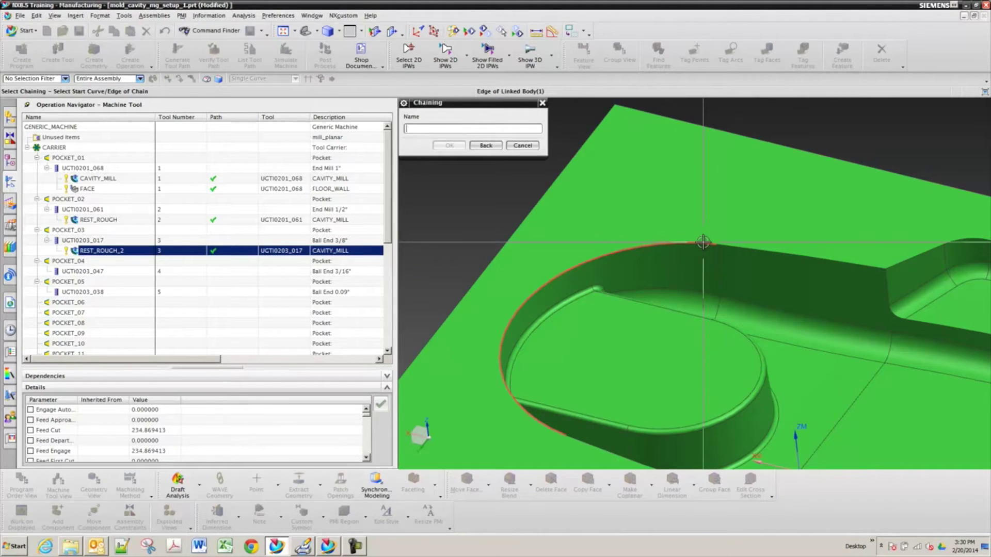
{"action": "left_click", "coordinate": [702, 242]}
{"action": "middle_click_drag", "start_coordinate": [703, 241], "coordinate": [525, 336]}
{"action": "middle_click_drag", "start_coordinate": [794, 293], "coordinate": [916, 268]}
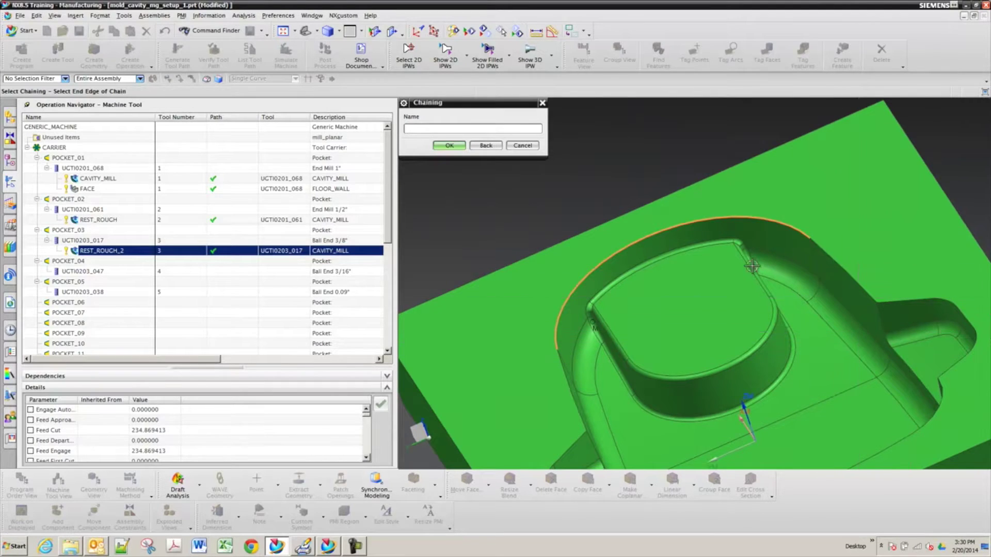
{"action": "mouse_move", "coordinate": [752, 265]}
{"action": "middle_mouse_down"}
{"action": "mouse_move", "coordinate": [693, 370]}
{"action": "mouse_move", "coordinate": [747, 265]}
{"action": "middle_mouse_up"}
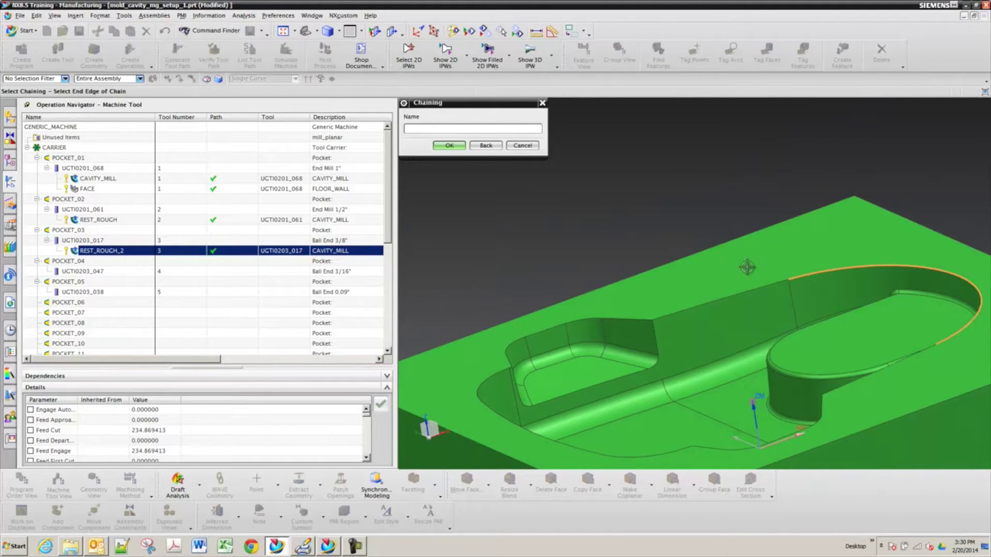
{"action": "left_click", "coordinate": [777, 281]}
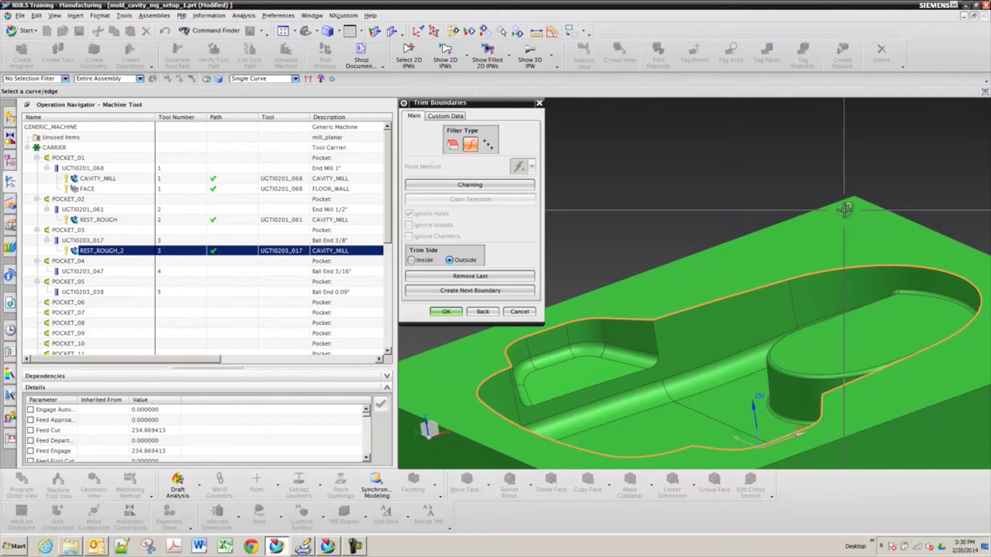
- Accept the rim trim boundary with trim side Outside, regenerate the REST_ROUGH_2 tool path and inspect it inside the cavity
{"action": "middle_click_drag", "start_coordinate": [824, 374], "coordinate": [666, 255]}
{"action": "scroll", "coordinate": [732, 317], "scroll_direction": "down", "scroll_amount": 3}
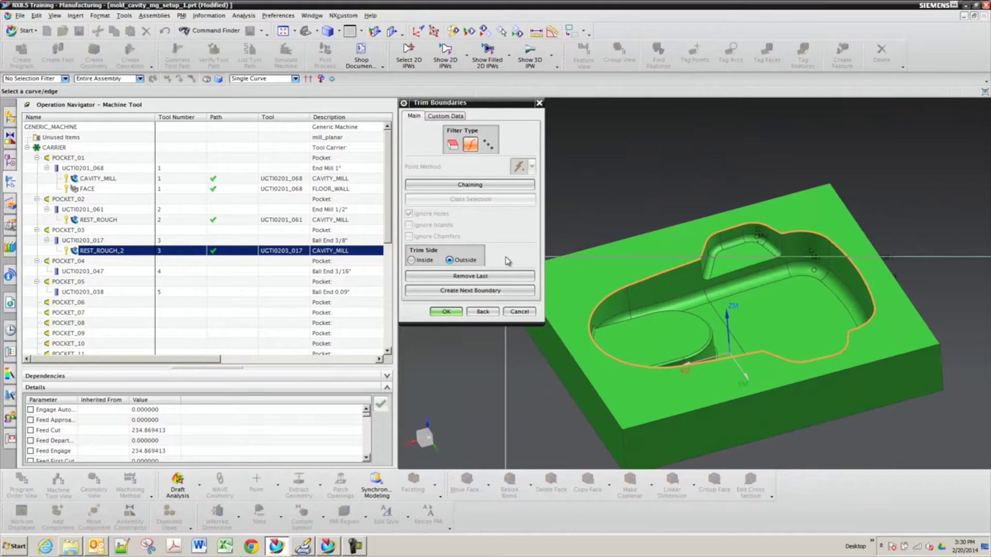
{"action": "left_click", "coordinate": [446, 312]}
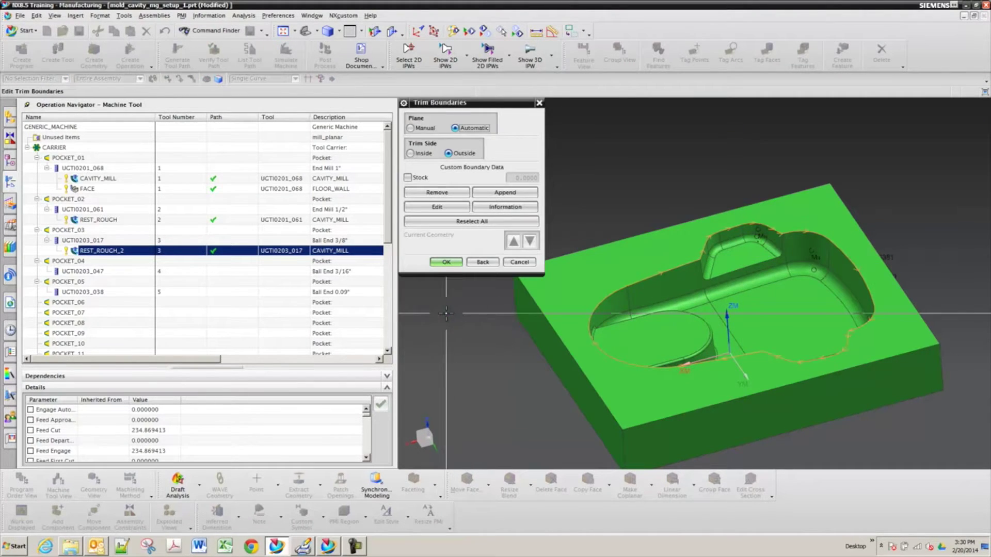
{"action": "left_click", "coordinate": [446, 262]}
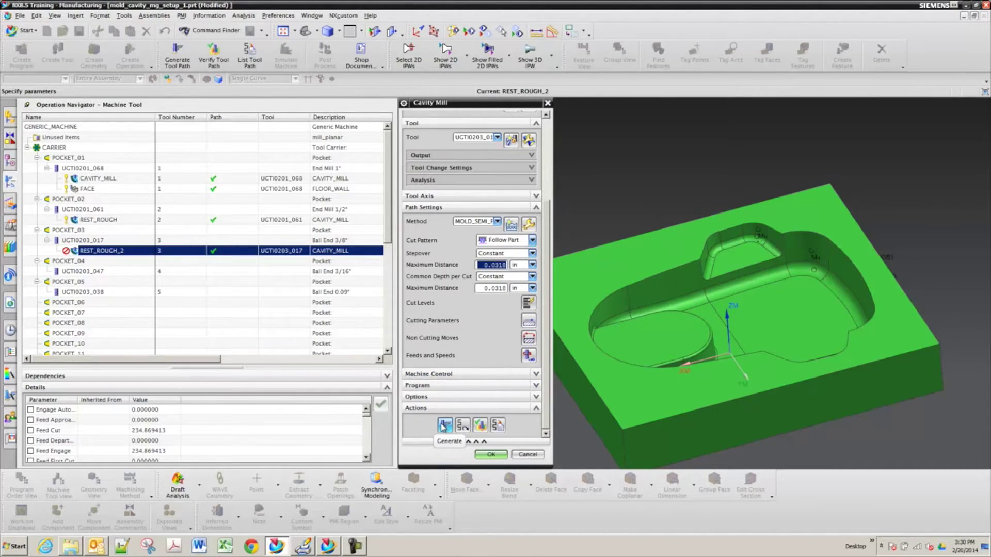
{"action": "left_click", "coordinate": [443, 425]}
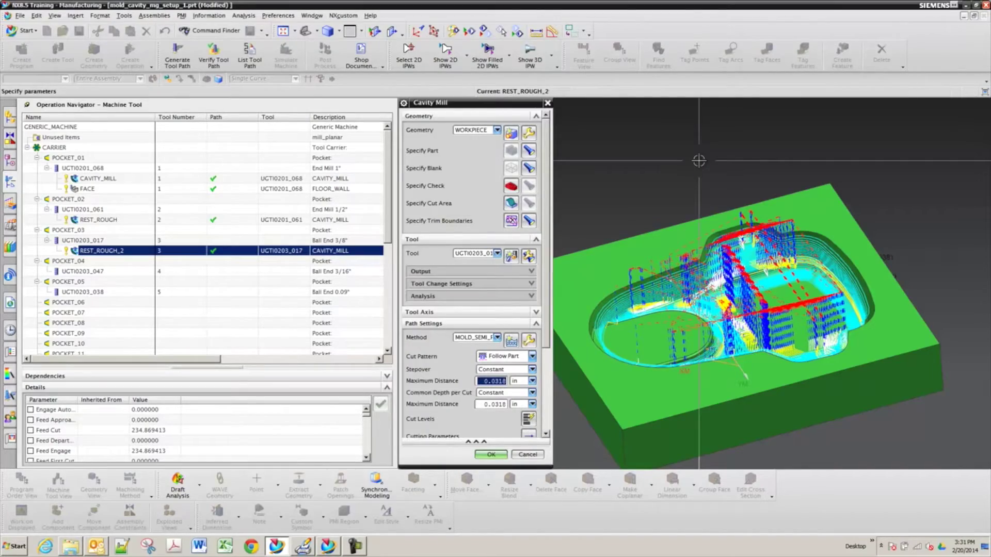
{"action": "middle_click_drag", "start_coordinate": [699, 160], "coordinate": [693, 162]}
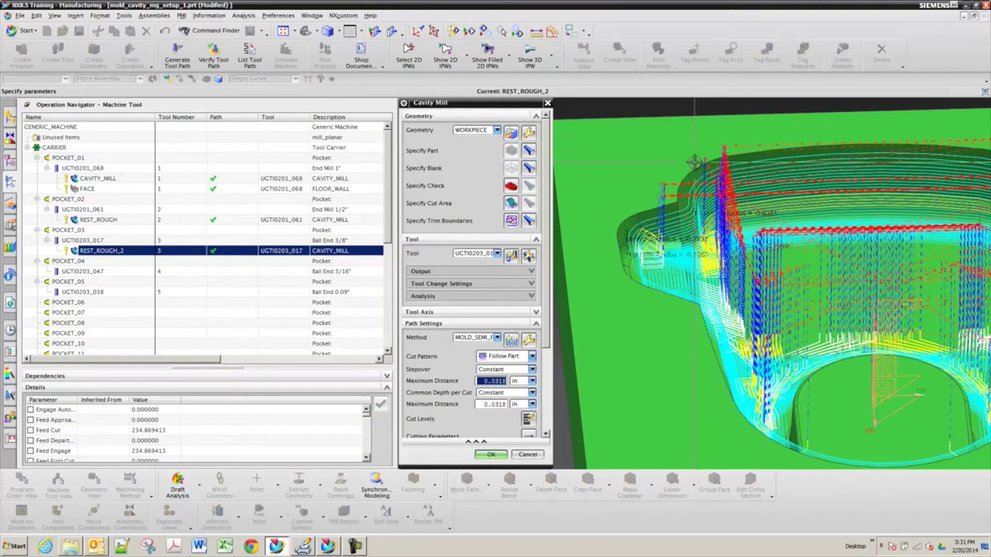
{"action": "middle_click_drag", "start_coordinate": [694, 162], "coordinate": [717, 181]}
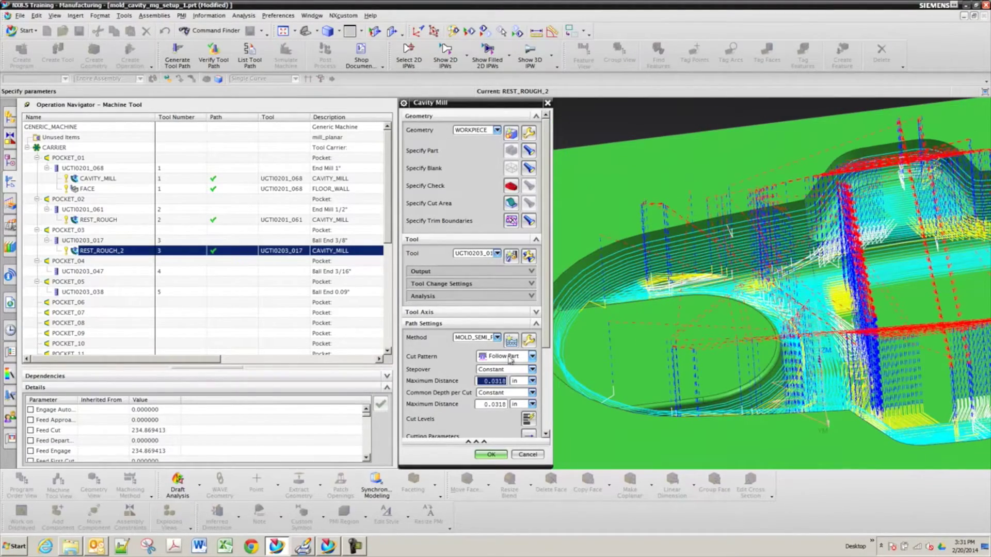
- Set the REST_ROUGH_2 cut pattern to Follow Periphery and regenerate the tool path
{"action": "left_click", "coordinate": [505, 355]}
{"action": "left_click", "coordinate": [511, 380]}
{"action": "scroll", "coordinate": [509, 265], "scroll_direction": "down", "scroll_amount": 3}
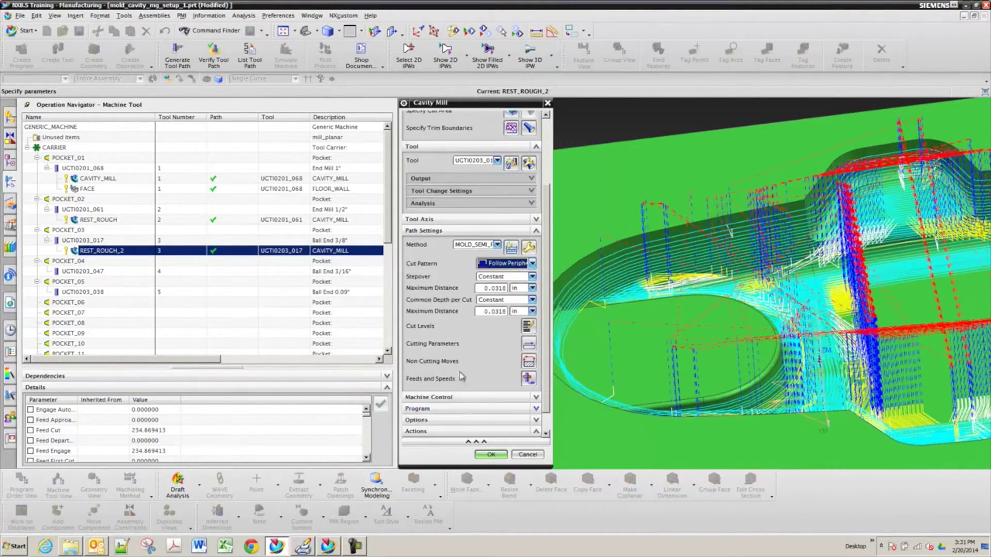
{"action": "scroll", "coordinate": [461, 376], "scroll_direction": "down", "scroll_amount": 1}
{"action": "left_click", "coordinate": [444, 425]}
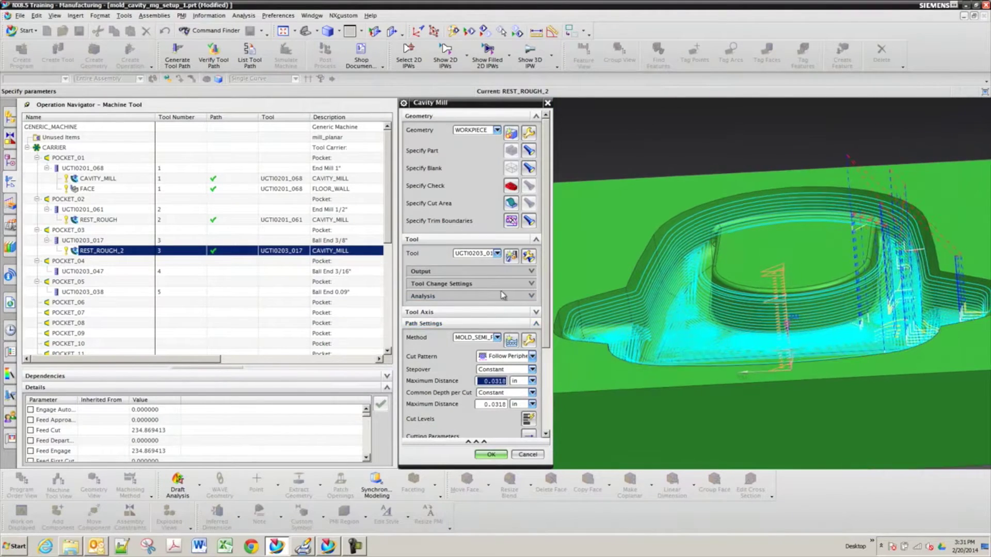
- Try the Trochoidal cut pattern on REST_ROUGH_2 with a trochoidal step ahead of 0.0318 in and regenerate the tool path
{"action": "scroll", "coordinate": [503, 295], "scroll_direction": "down", "scroll_amount": 3}
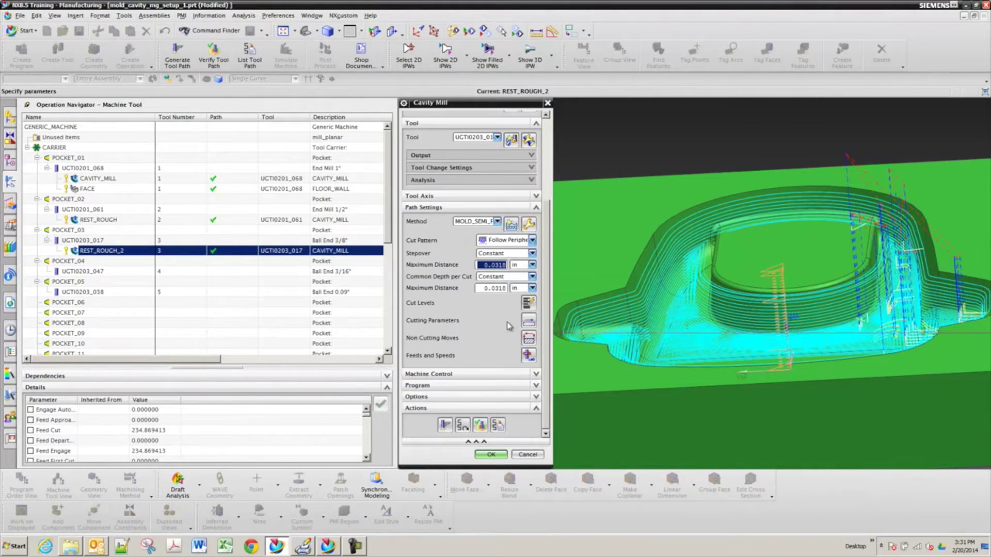
{"action": "left_click", "coordinate": [517, 240]}
{"action": "left_click", "coordinate": [505, 284]}
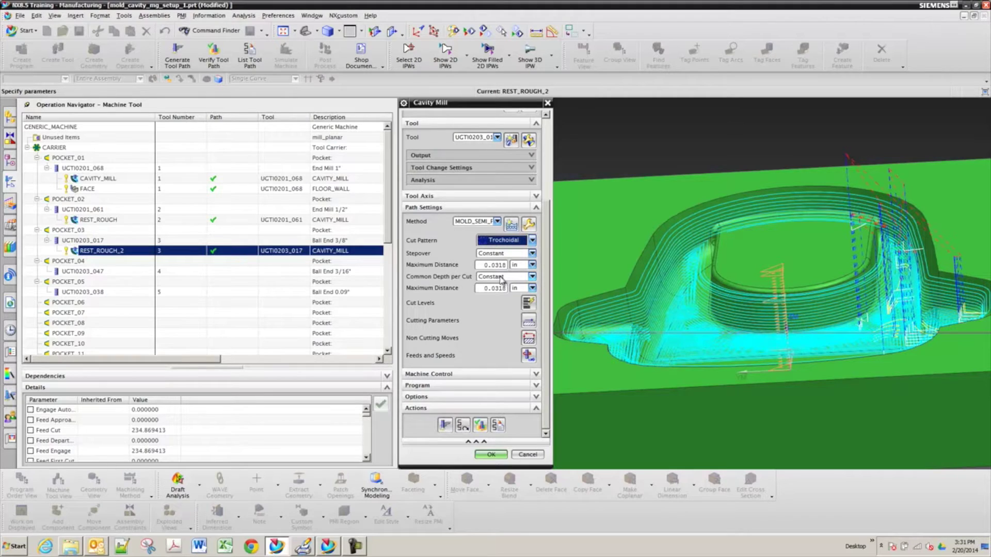
{"action": "left_click", "coordinate": [528, 324]}
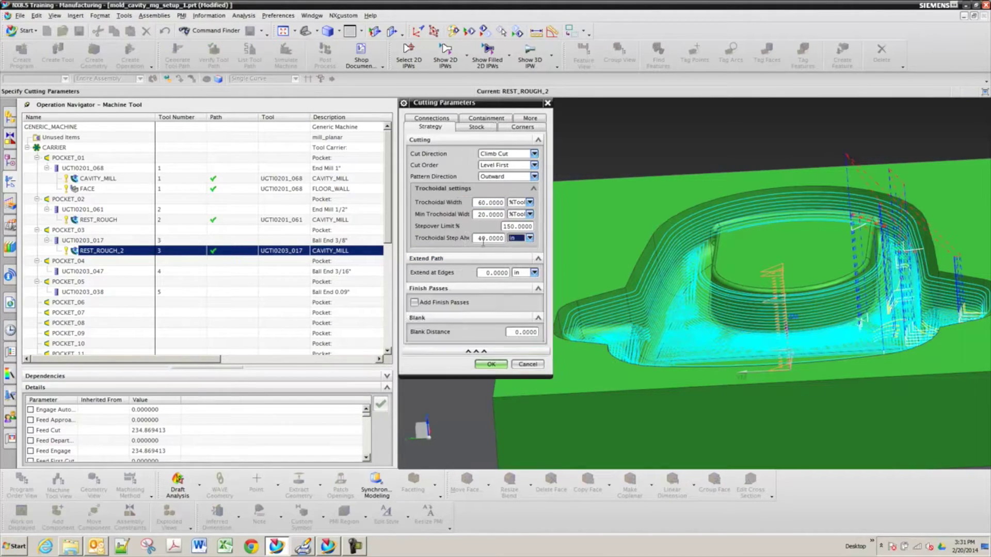
{"action": "double_click", "coordinate": [480, 238]}
{"action": "type", "text": ".0318"}
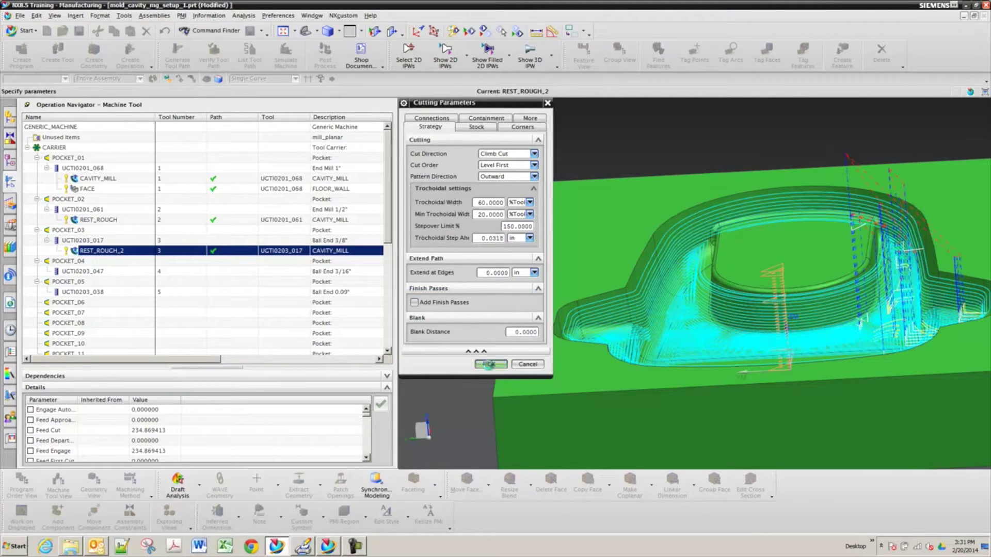
{"action": "left_click", "coordinate": [490, 365]}
{"action": "left_click", "coordinate": [443, 424]}
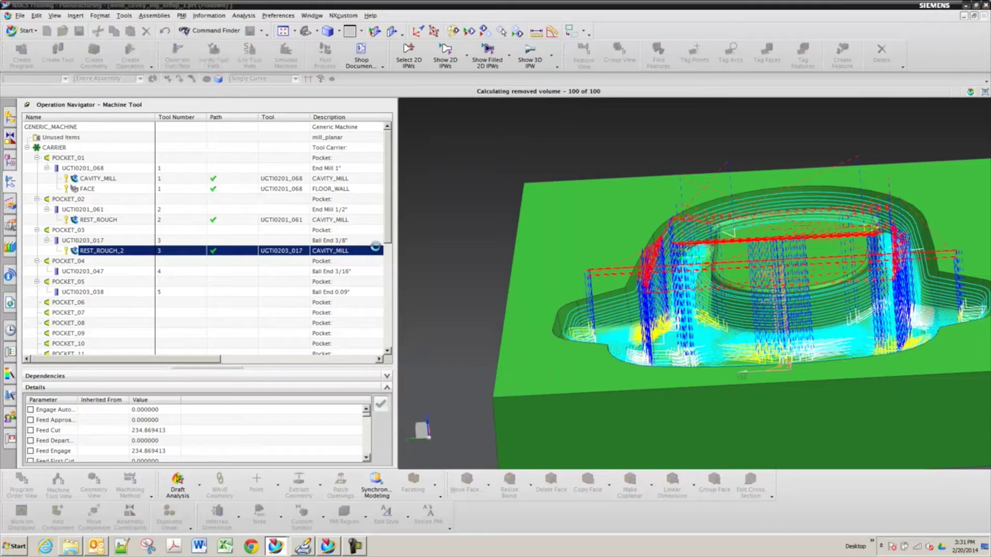
- Return the REST_ROUGH_2 cut pattern to Follow Periphery, regenerate its tool path, accept the operation and save the part
{"action": "left_click", "coordinate": [532, 356]}
{"action": "left_click", "coordinate": [498, 380]}
{"action": "scroll", "coordinate": [464, 345], "scroll_direction": "down", "scroll_amount": 3}
{"action": "left_click", "coordinate": [452, 426]}
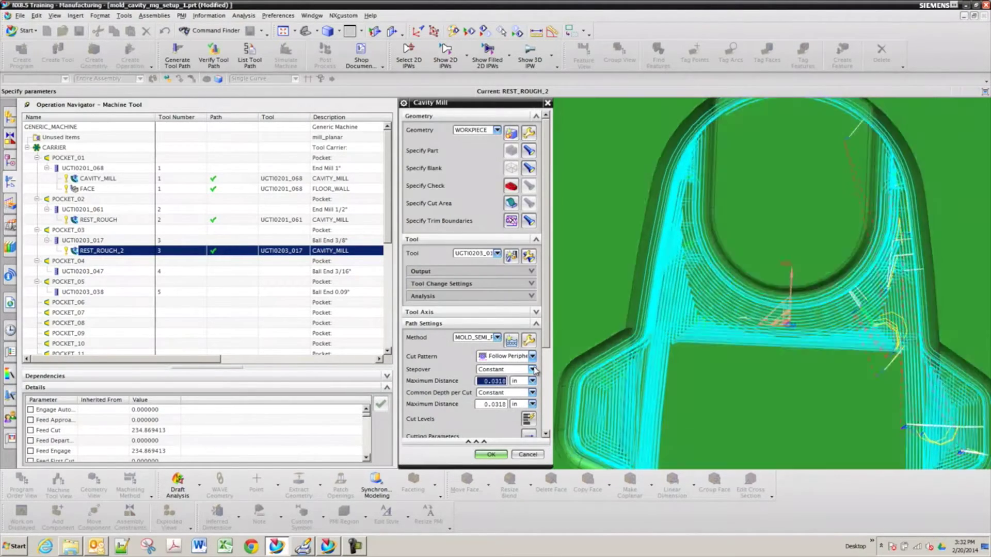
{"action": "left_click", "coordinate": [498, 456]}
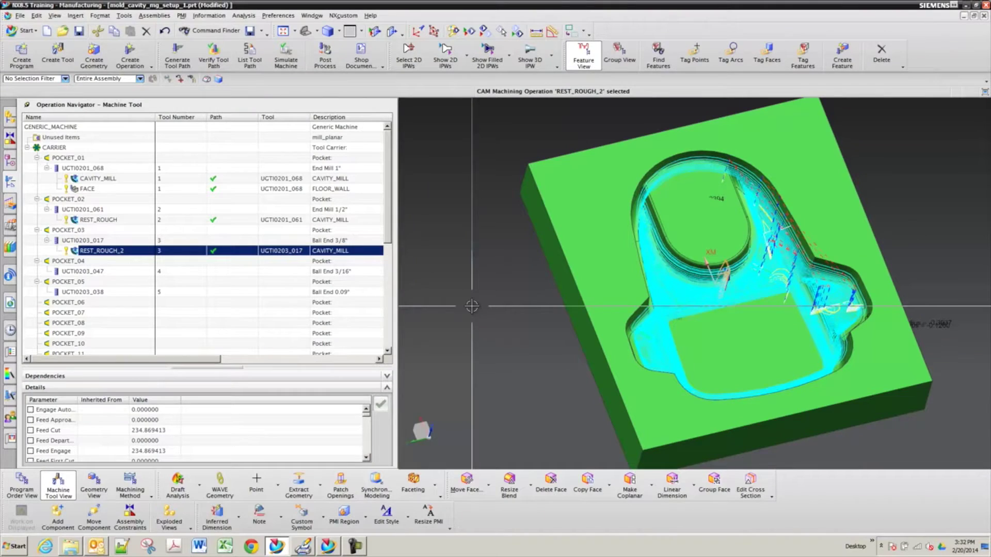
{"action": "key", "text": "ctrl+s"}
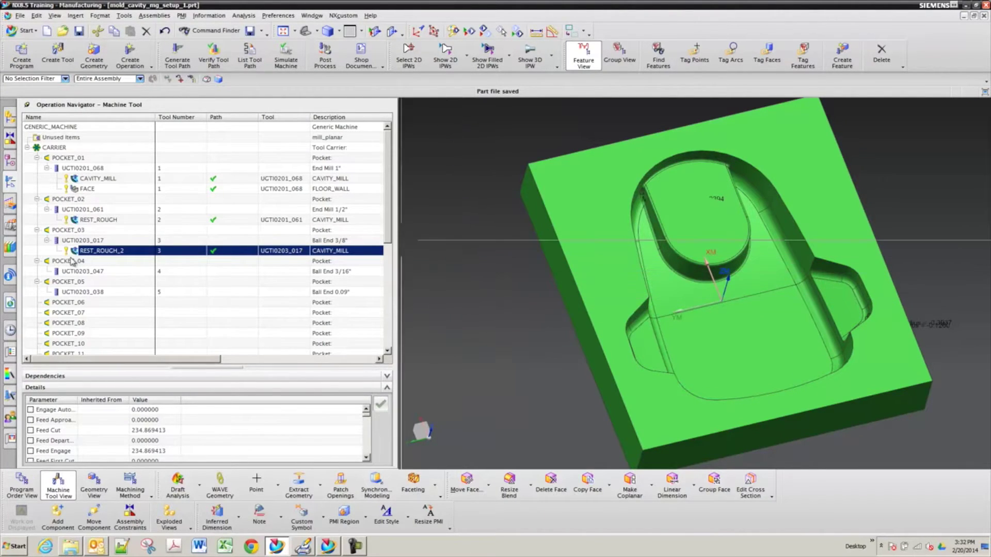
- Copy the REST_ROUGH_2 operation and paste it inside the 3/16" ball end tool UGTI0203_047
{"action": "left_click", "coordinate": [89, 250]}
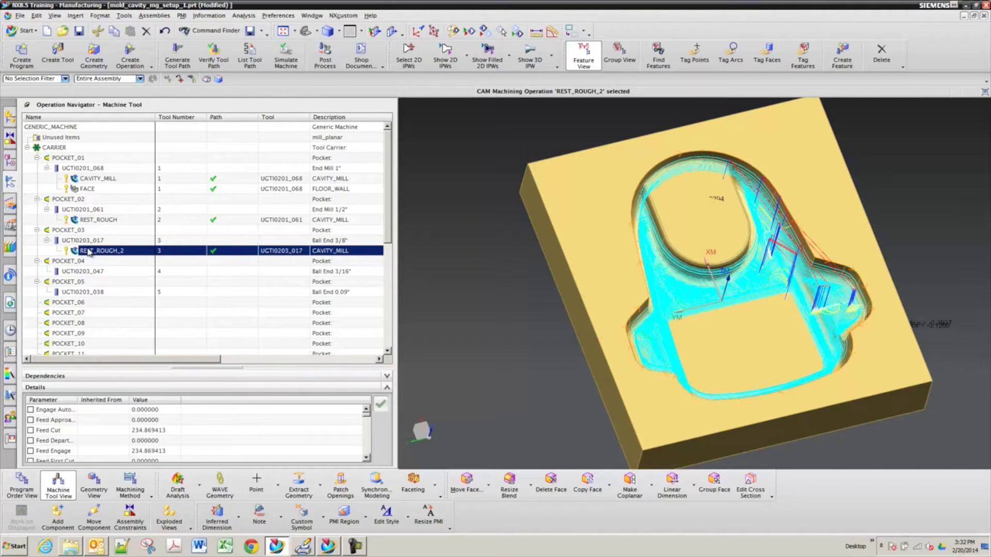
{"action": "right_click", "coordinate": [89, 252]}
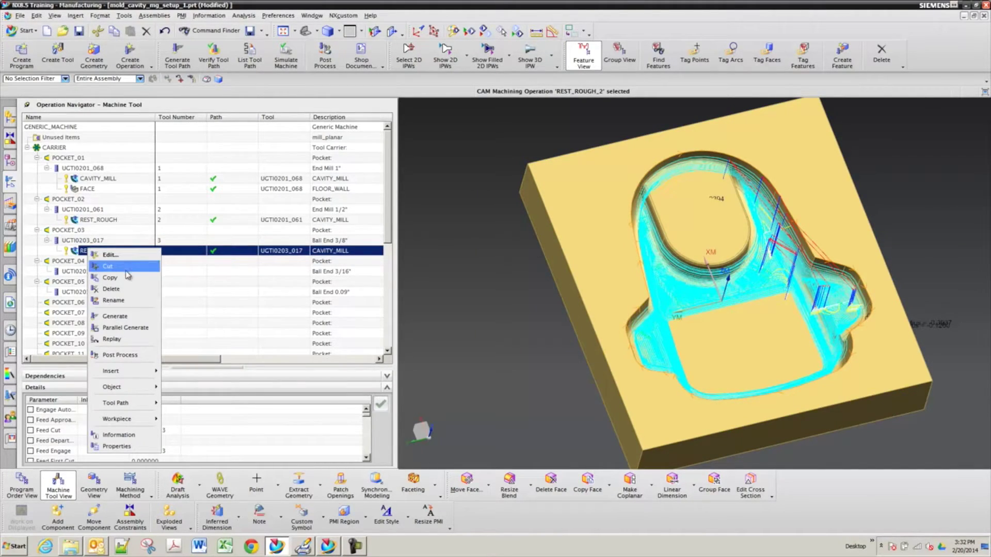
{"action": "left_click", "coordinate": [127, 279]}
{"action": "left_click", "coordinate": [95, 272]}
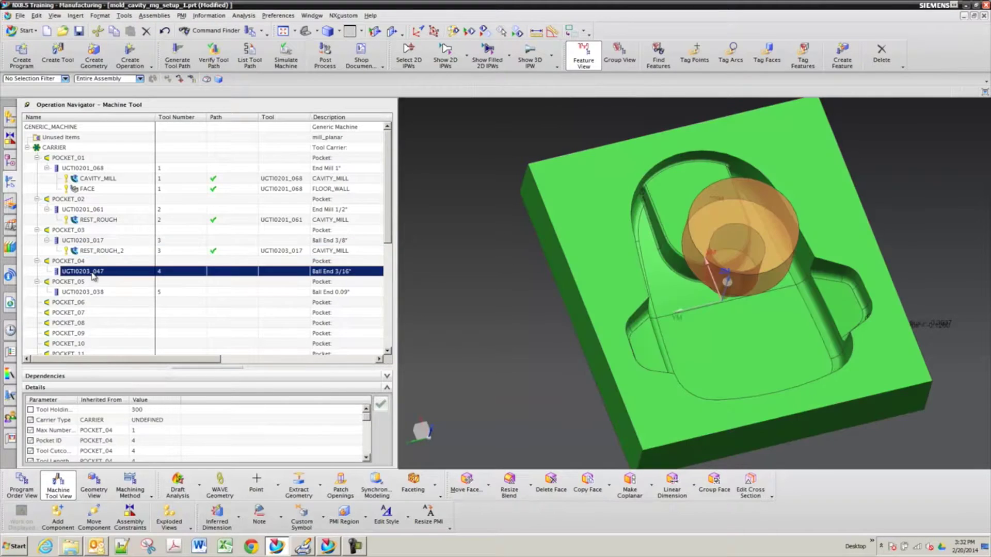
{"action": "right_click", "coordinate": [94, 275]}
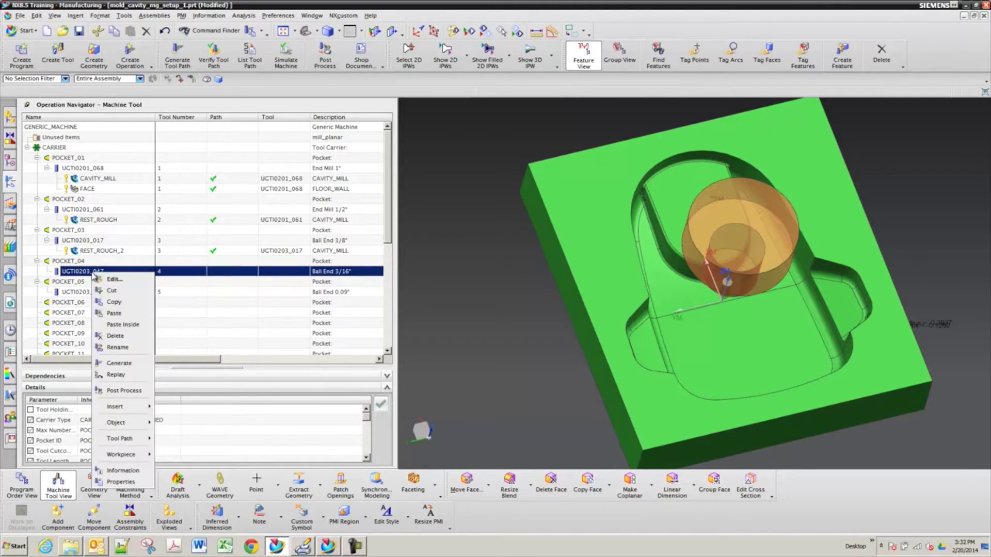
{"action": "left_click", "coordinate": [122, 325]}
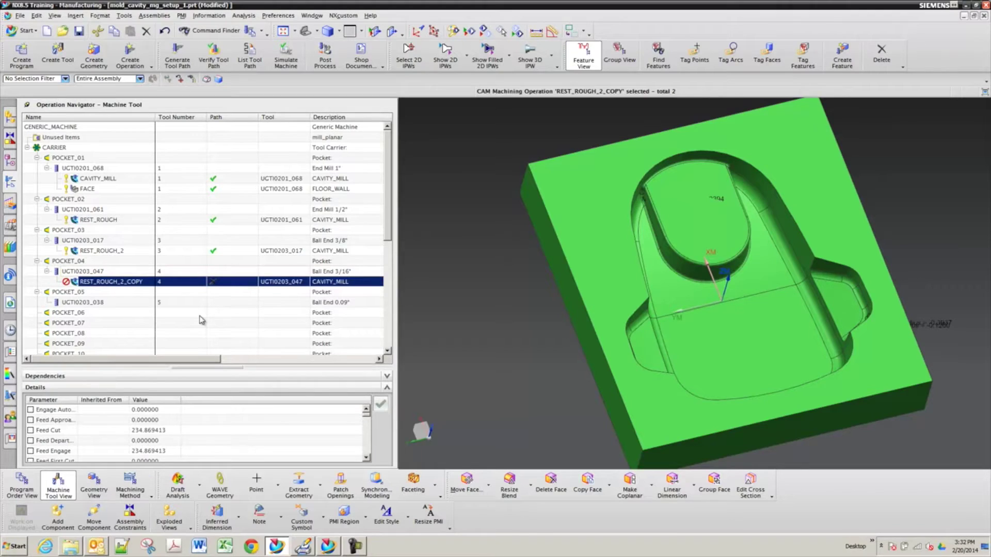
- Rename the copied operation under UGTI0203_047 to REST_ROUGH_3
{"action": "left_click", "coordinate": [141, 283]}
{"action": "left_click", "coordinate": [152, 281]}
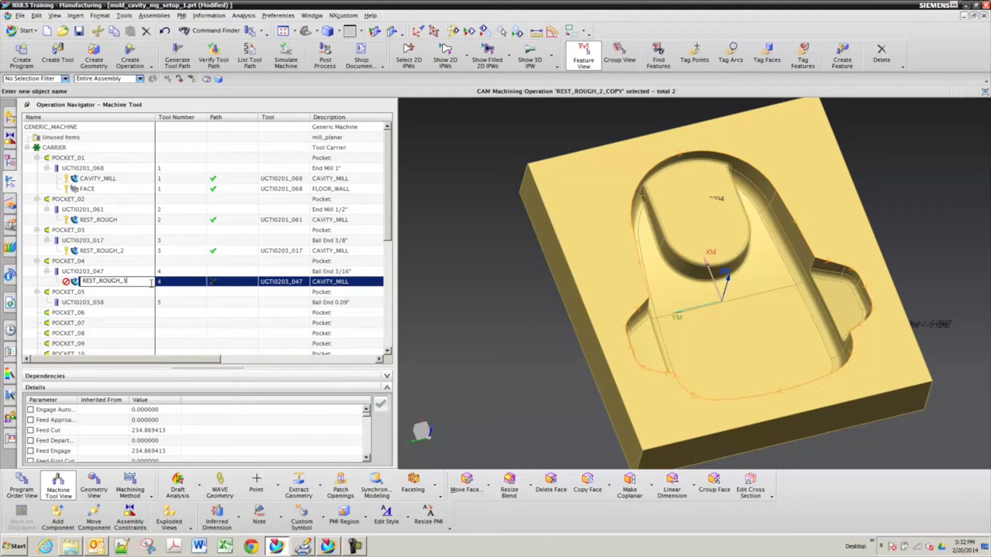
{"action": "type", "text": "3"}
{"action": "key", "text": "Return"}
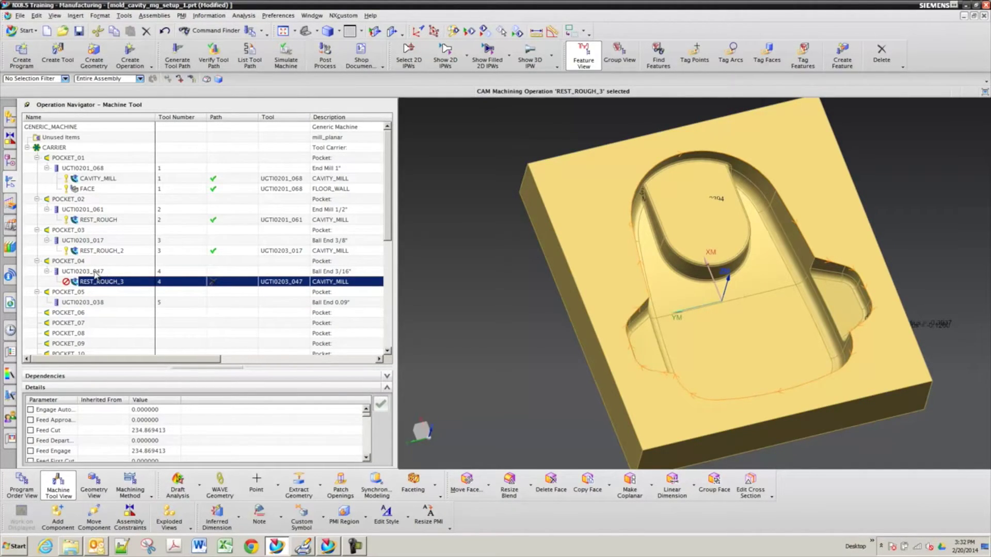
- Assign the HSM Ball Mill TiAlN Coated material (TMC0_00021) to tool UGTI0203_047
{"action": "double_click", "coordinate": [95, 272]}
{"action": "left_click", "coordinate": [522, 310]}
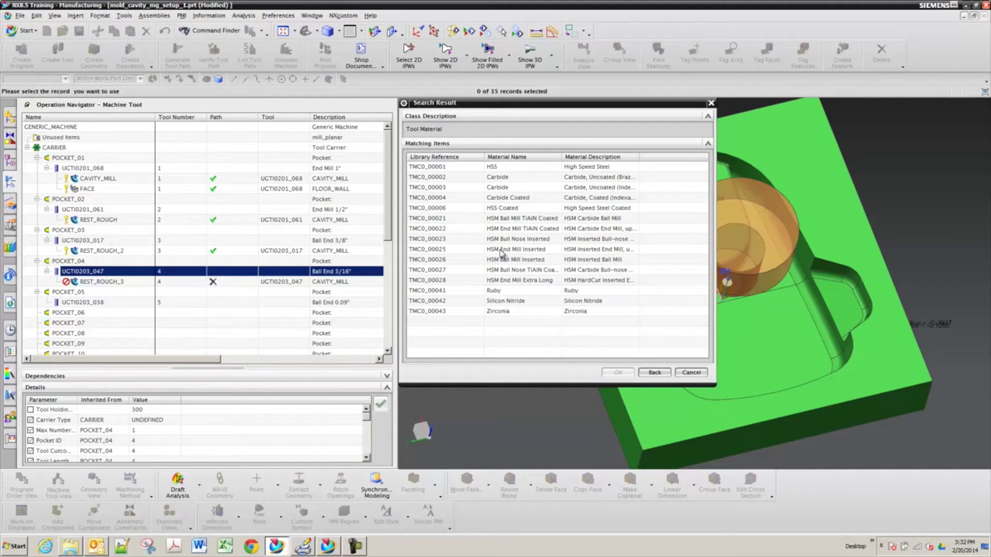
{"action": "left_click", "coordinate": [508, 219]}
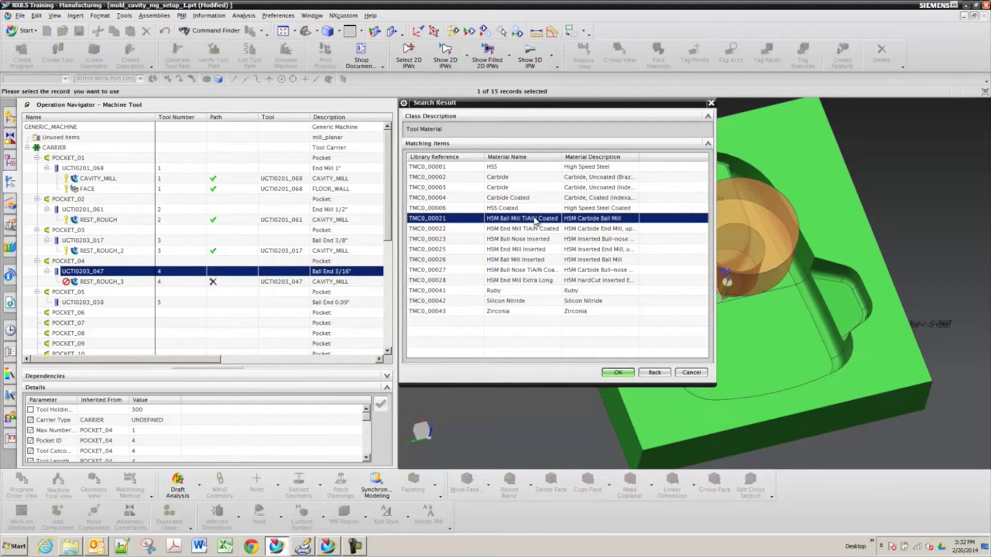
{"action": "left_click", "coordinate": [622, 374]}
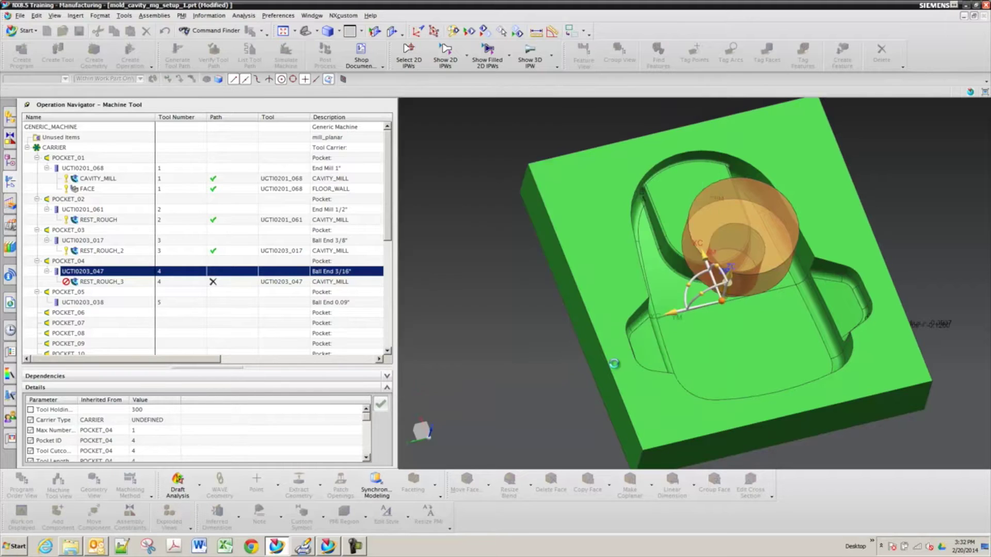
{"action": "left_click", "coordinate": [494, 457]}
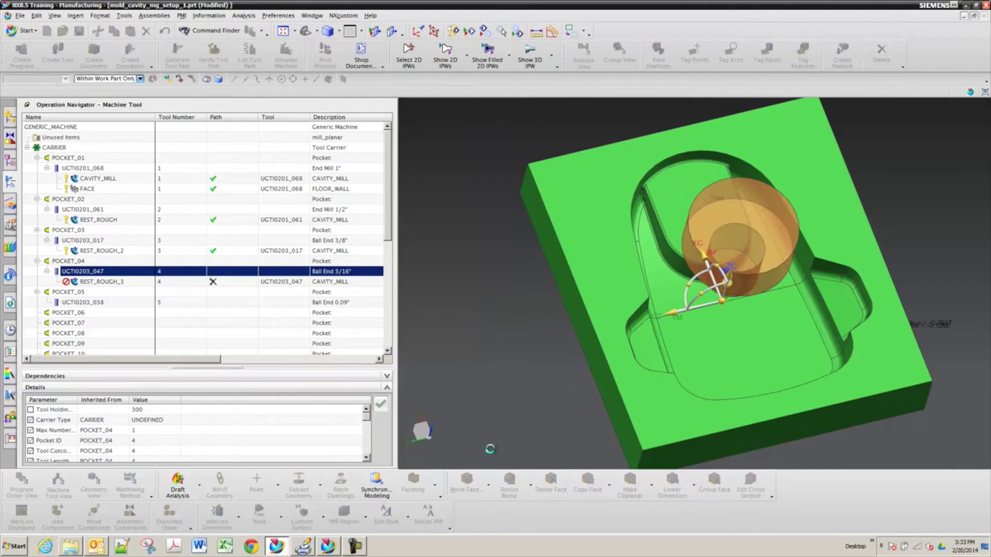
- Set the REST_ROUGH_3 feeds and speeds from the machining data and generate its tool path
{"action": "double_click", "coordinate": [111, 286]}
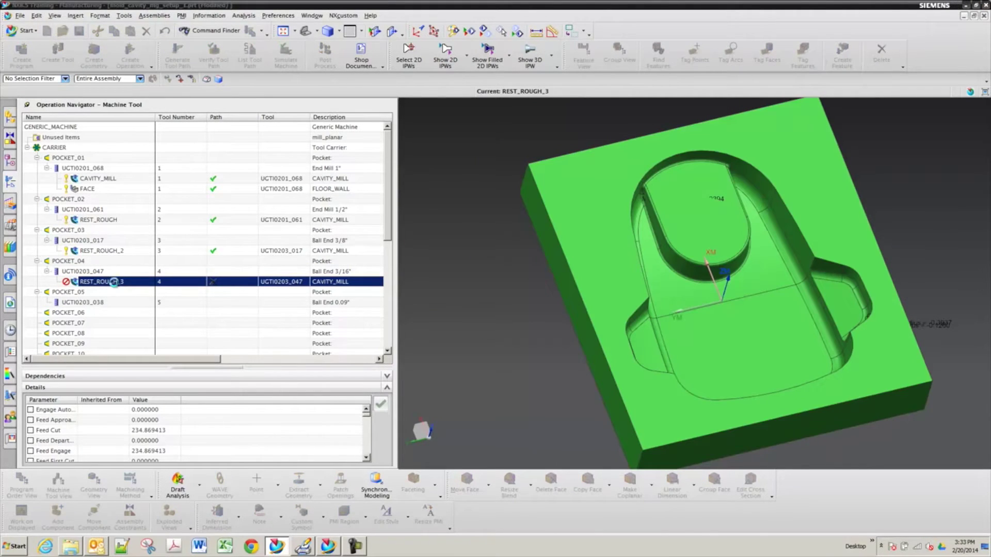
{"action": "scroll", "coordinate": [465, 366], "scroll_direction": "down", "scroll_amount": 2}
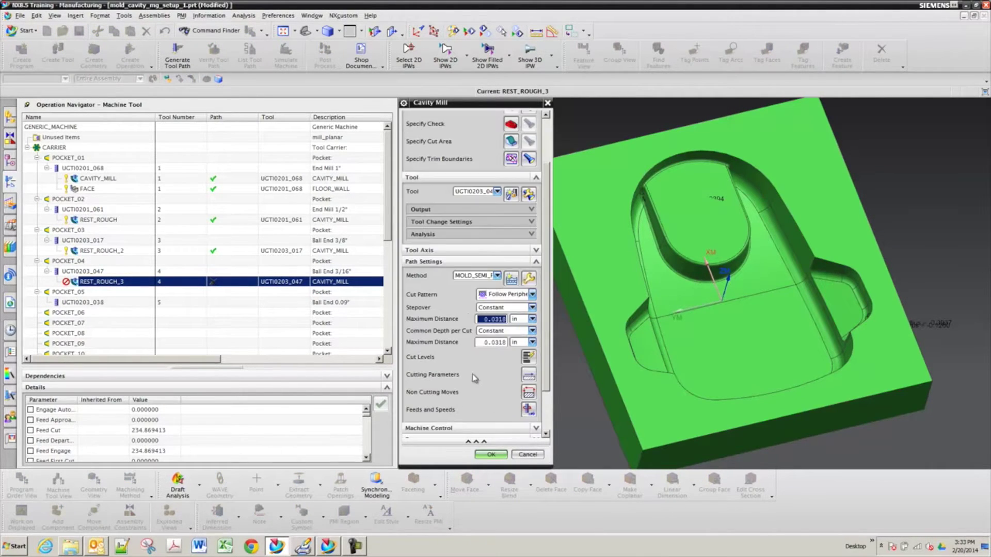
{"action": "left_click", "coordinate": [526, 410]}
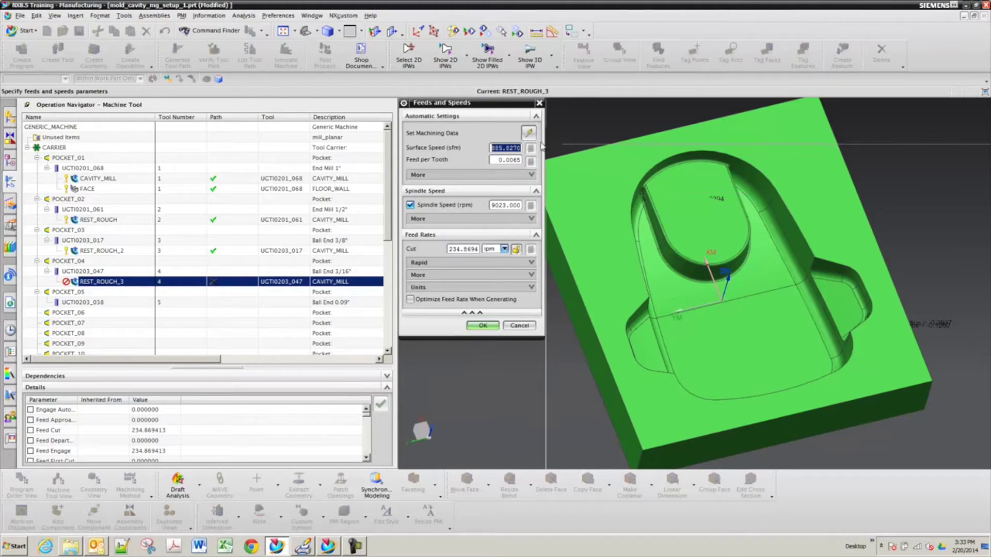
{"action": "left_click", "coordinate": [528, 133]}
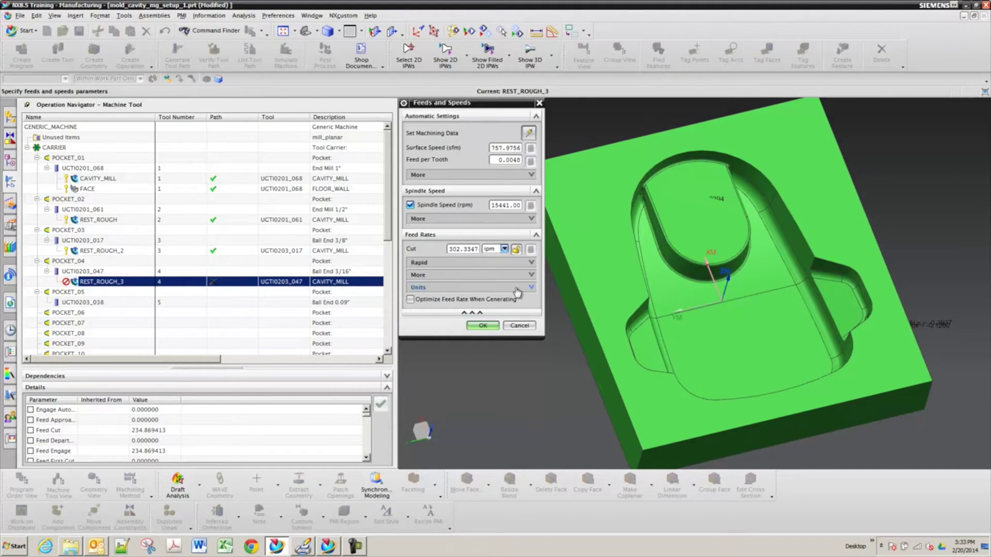
{"action": "left_click", "coordinate": [482, 326]}
{"action": "scroll", "coordinate": [474, 355], "scroll_direction": "down", "scroll_amount": 3}
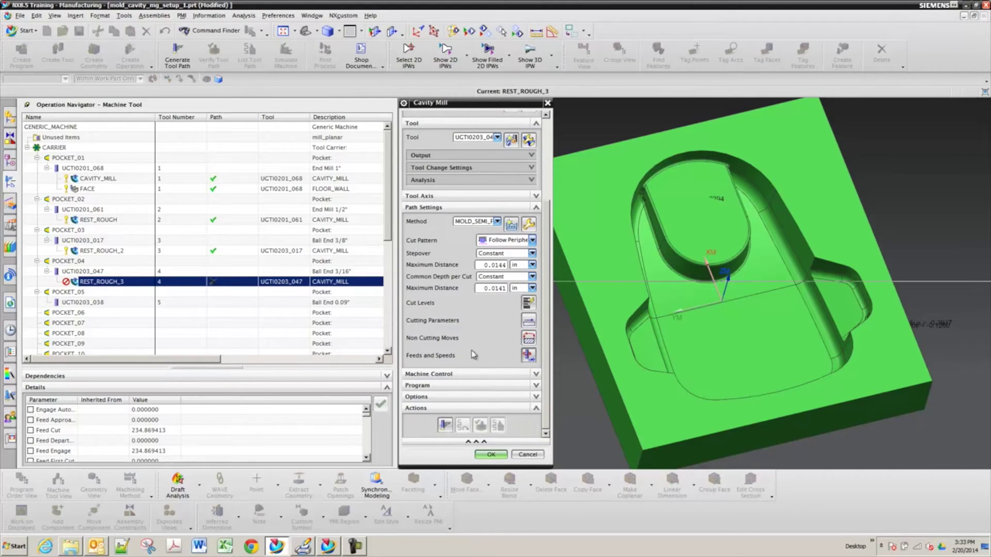
{"action": "left_click", "coordinate": [445, 424]}
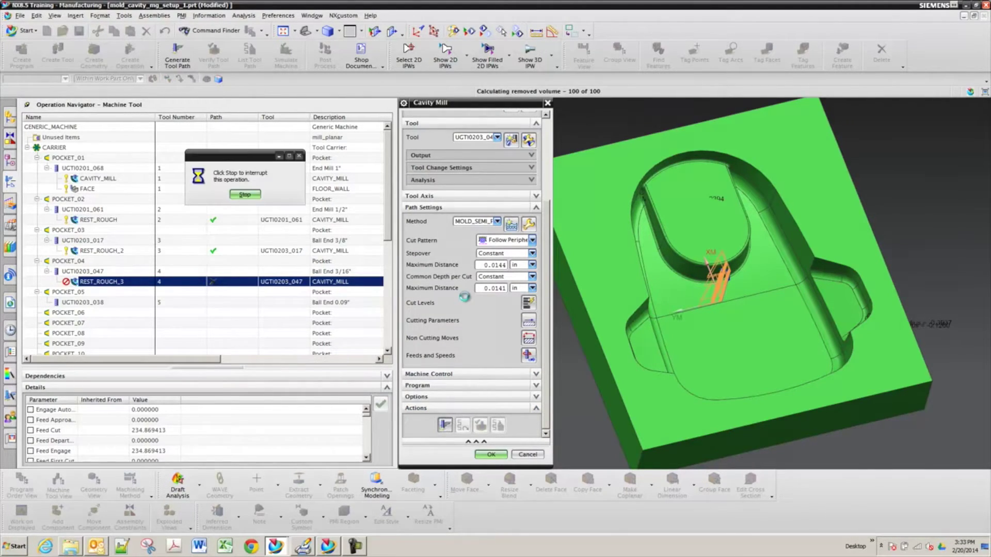
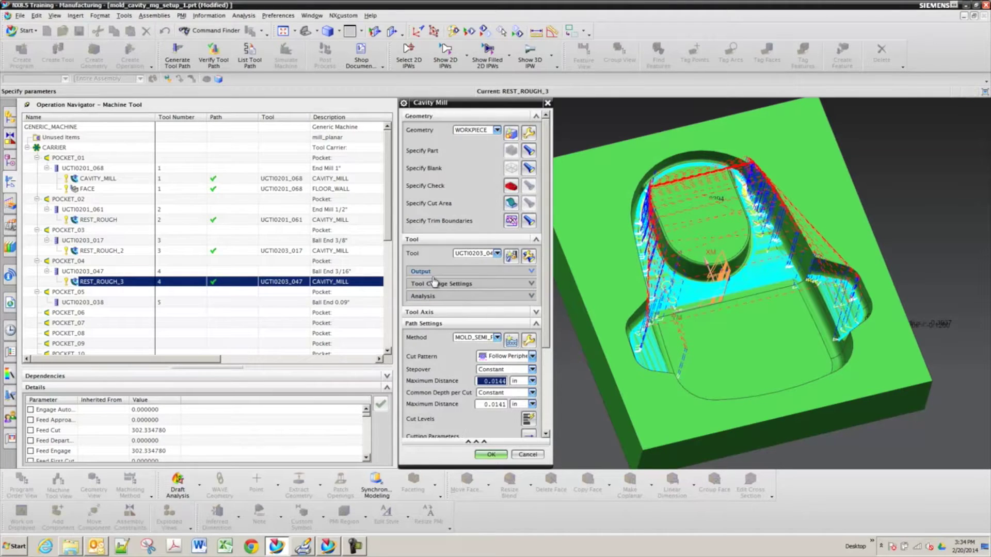
- Reselect HSM Ball Mill TiAlN Coated as the material of REST_ROUGH_3's 3/16" ball end tool and accept the operation
{"action": "left_click", "coordinate": [528, 256]}
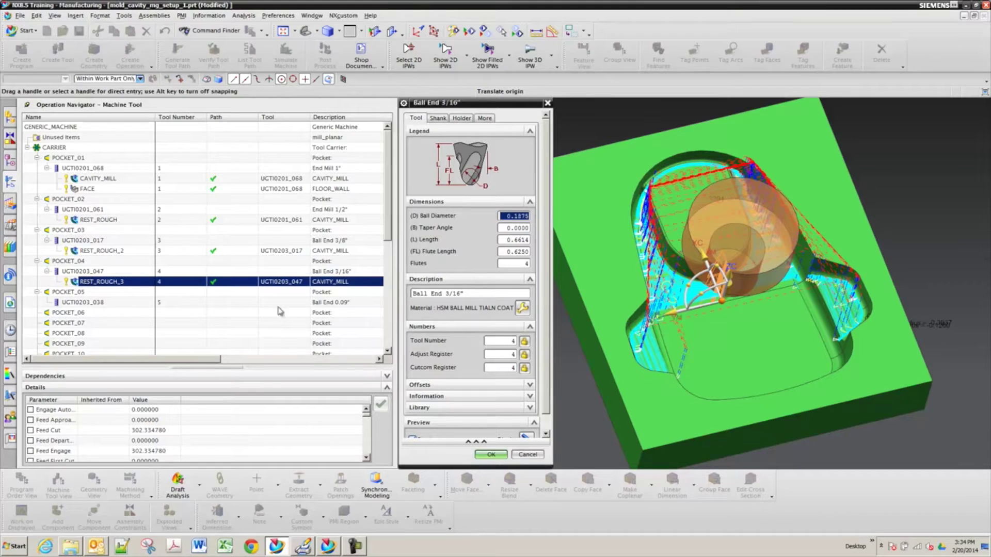
{"action": "left_click", "coordinate": [527, 454]}
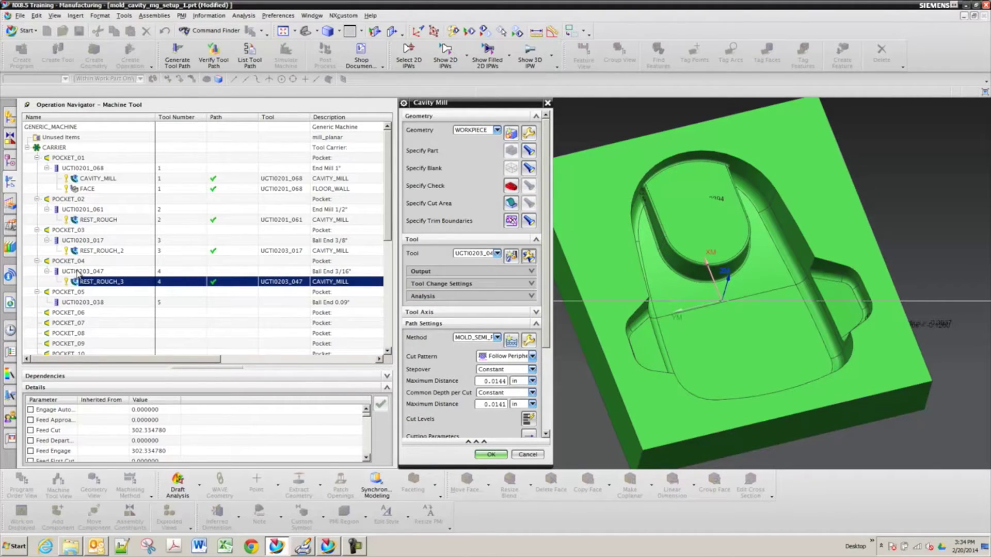
{"action": "left_click", "coordinate": [528, 256]}
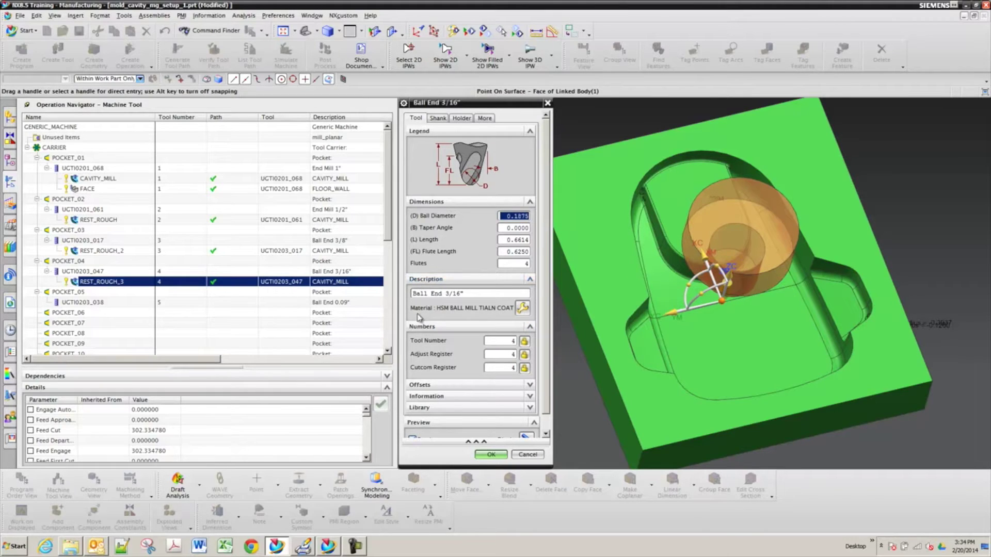
{"action": "left_click", "coordinate": [522, 308]}
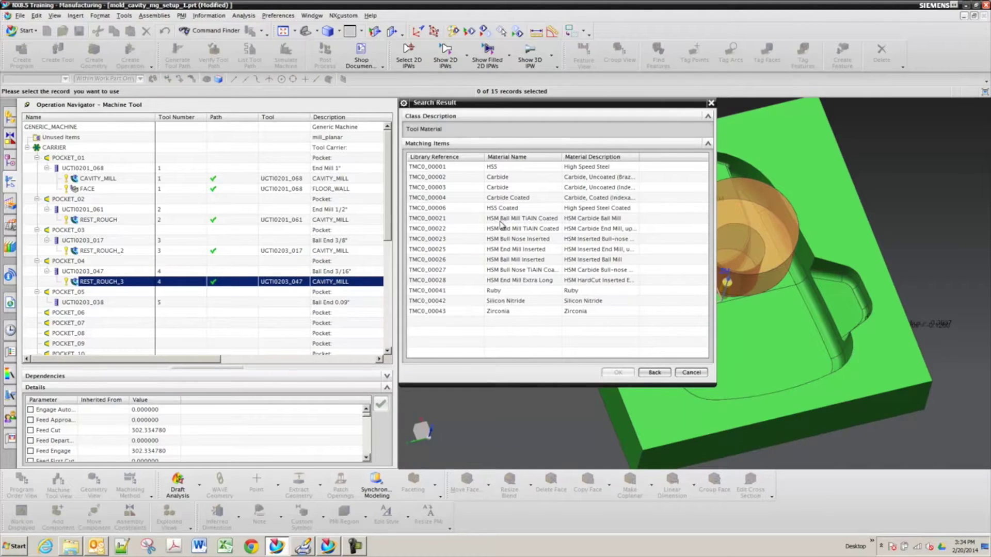
{"action": "left_click", "coordinate": [500, 220]}
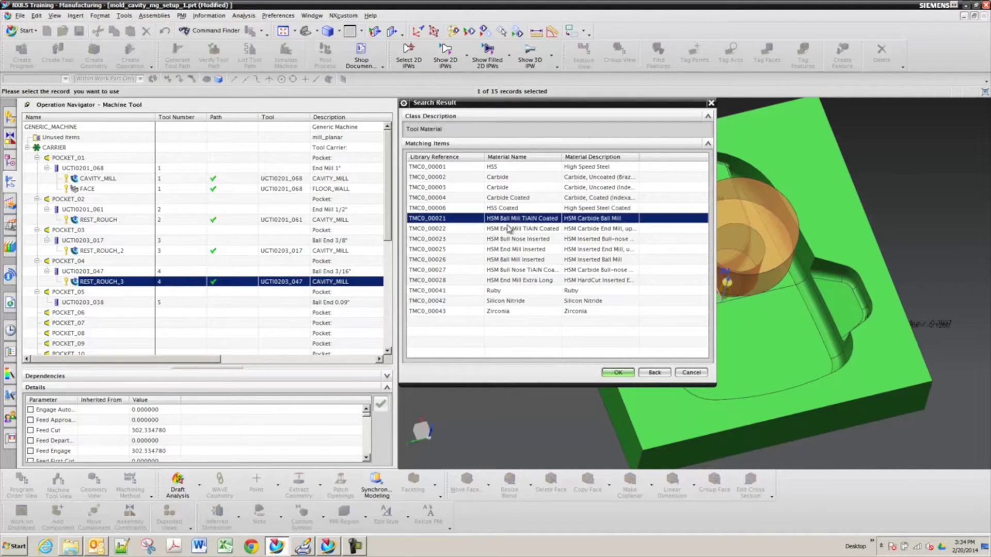
{"action": "left_click", "coordinate": [617, 372]}
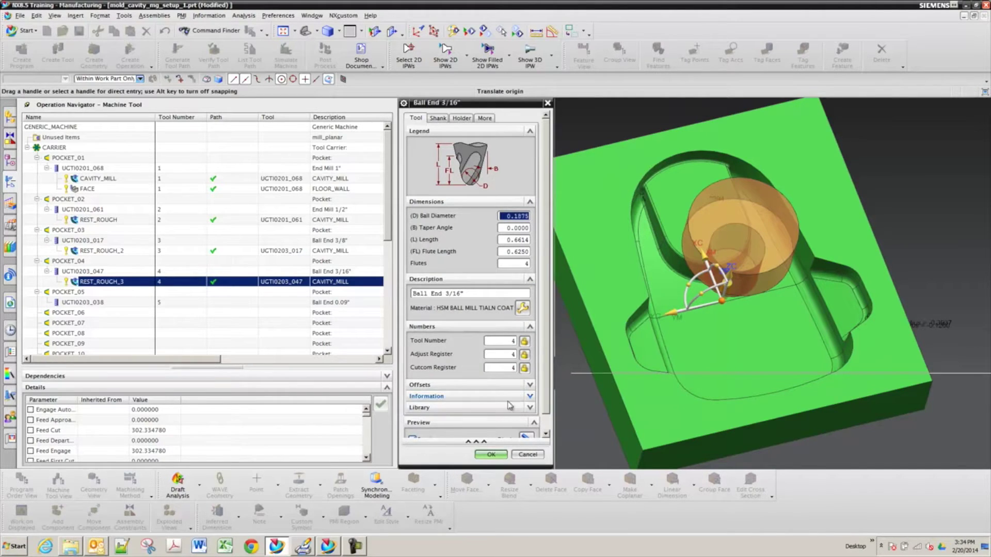
{"action": "left_click", "coordinate": [489, 454]}
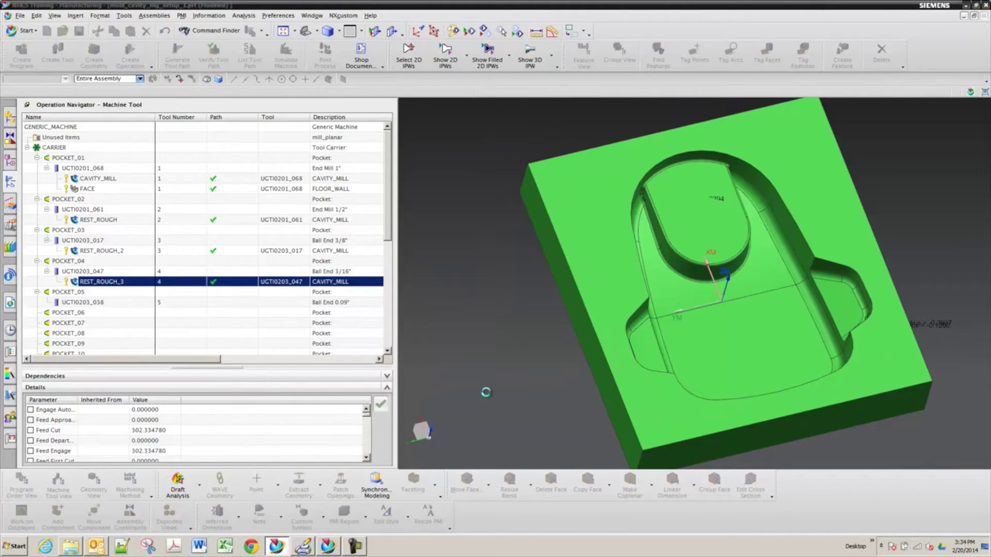
{"action": "scroll", "coordinate": [483, 377], "scroll_direction": "down", "scroll_amount": 3}
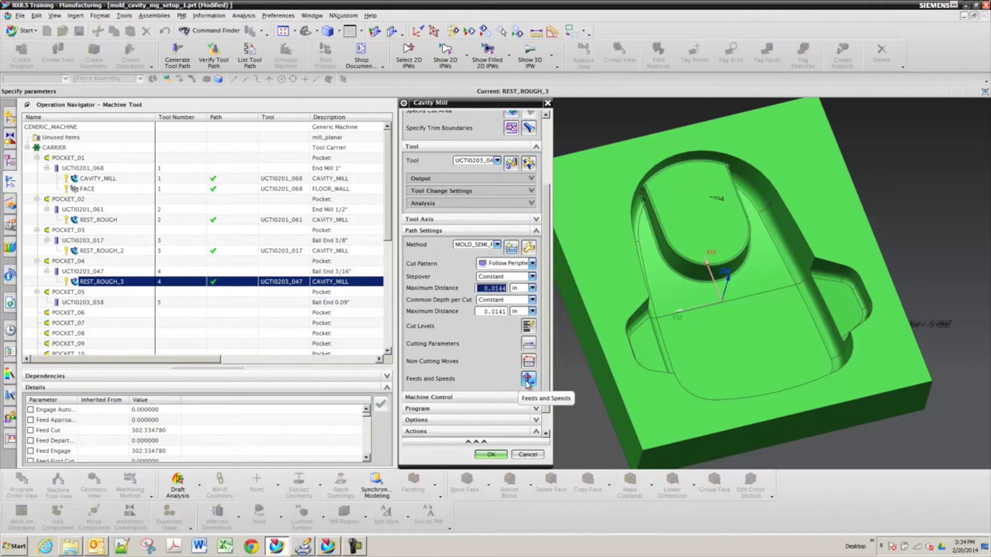
{"action": "left_click", "coordinate": [491, 455]}
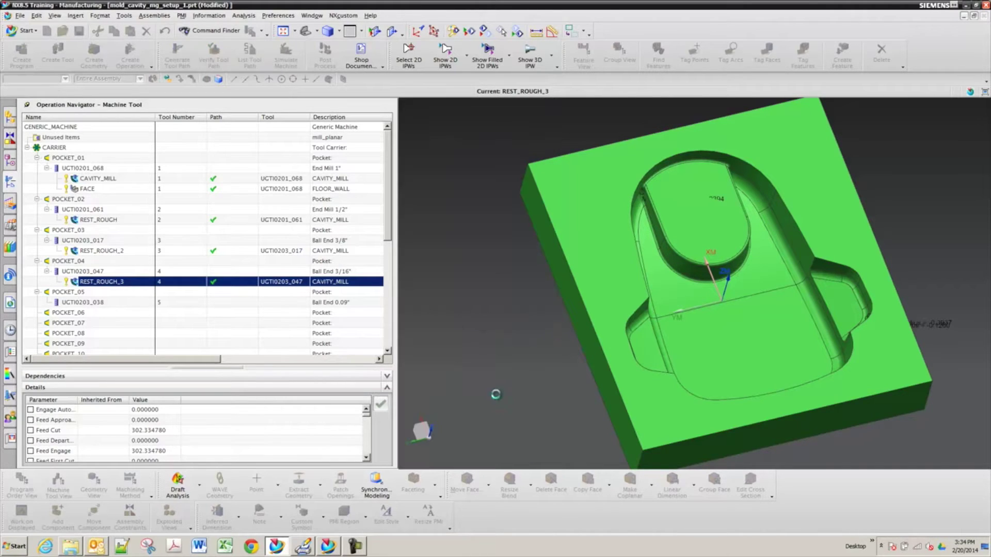
- Review the tool path of each operation in program order, from CAVITY_MILL and FACE to REST_ROUGH_3, comparing the three rest roughing paths
{"action": "left_click", "coordinate": [96, 280]}
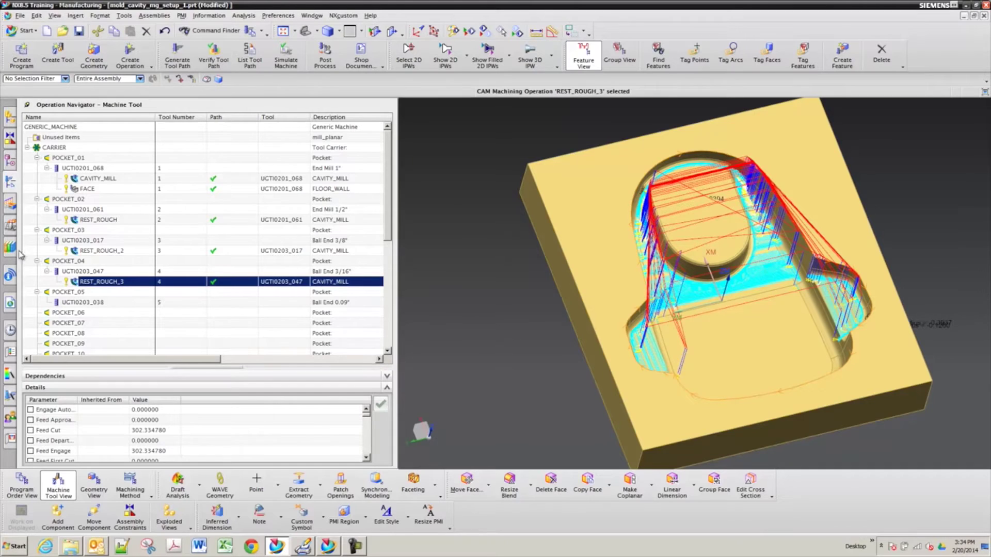
{"action": "right_click", "coordinate": [30, 209]}
{"action": "left_click", "coordinate": [56, 216]}
{"action": "left_click", "coordinate": [90, 157]}
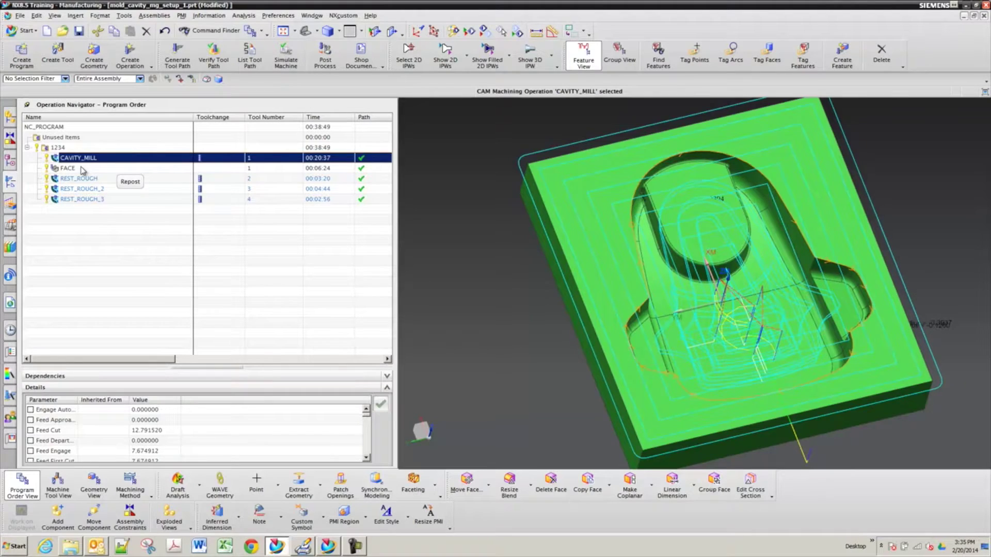
{"action": "left_click", "coordinate": [82, 169]}
{"action": "left_click", "coordinate": [84, 178]}
{"action": "left_click", "coordinate": [85, 189]}
{"action": "left_click", "coordinate": [86, 199]}
{"action": "left_click", "coordinate": [85, 180]}
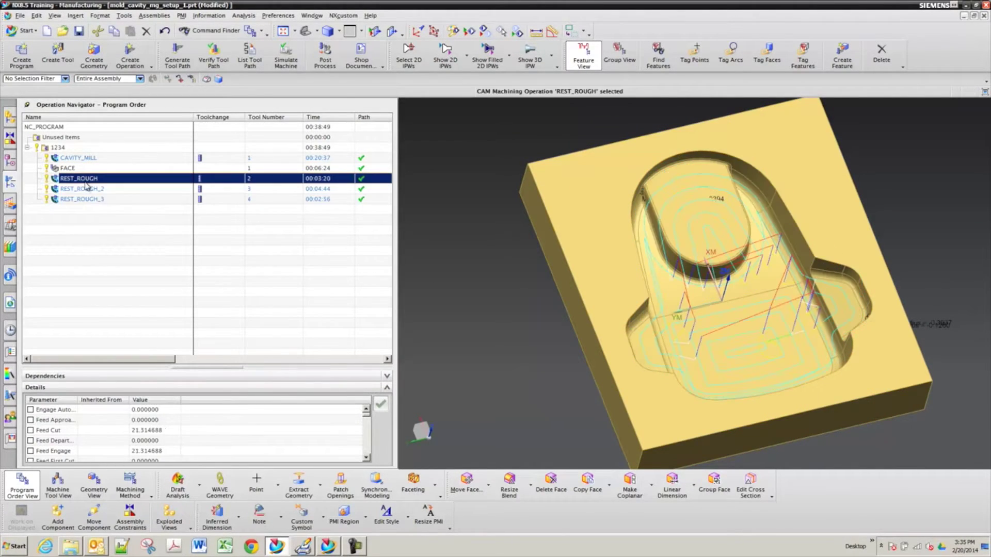
{"action": "left_click", "coordinate": [77, 190]}
{"action": "left_click", "coordinate": [79, 200]}
{"action": "left_click", "coordinate": [79, 181]}
{"action": "left_click", "coordinate": [82, 189]}
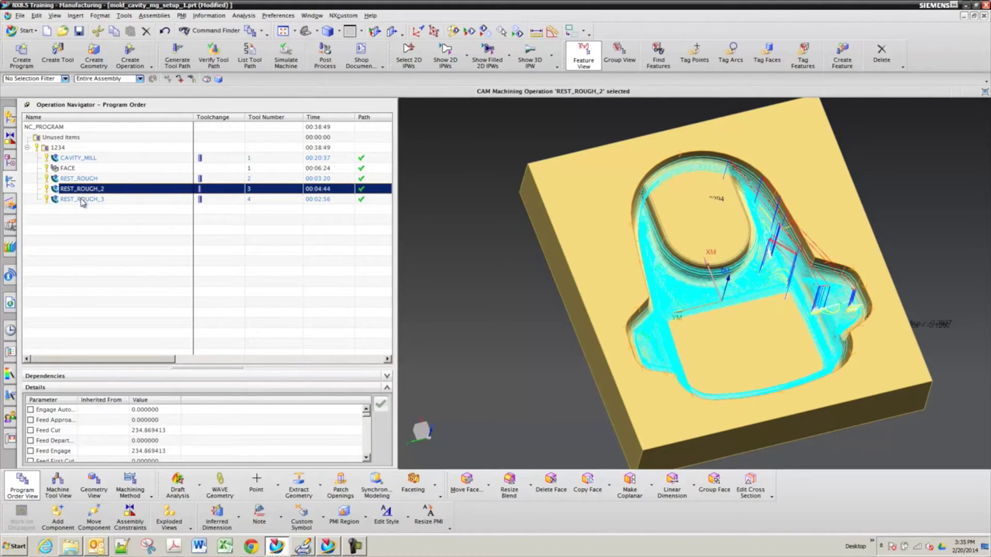
{"action": "left_click", "coordinate": [83, 199]}
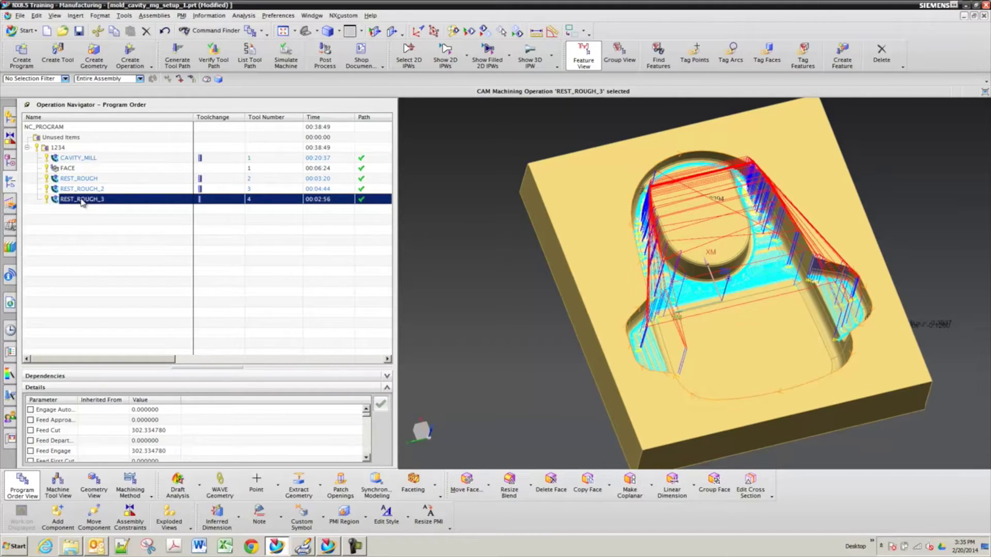
- Report the shortest tool needed for a collision-free REST_ROUGH_3 path
{"action": "right_click", "coordinate": [81, 199]}
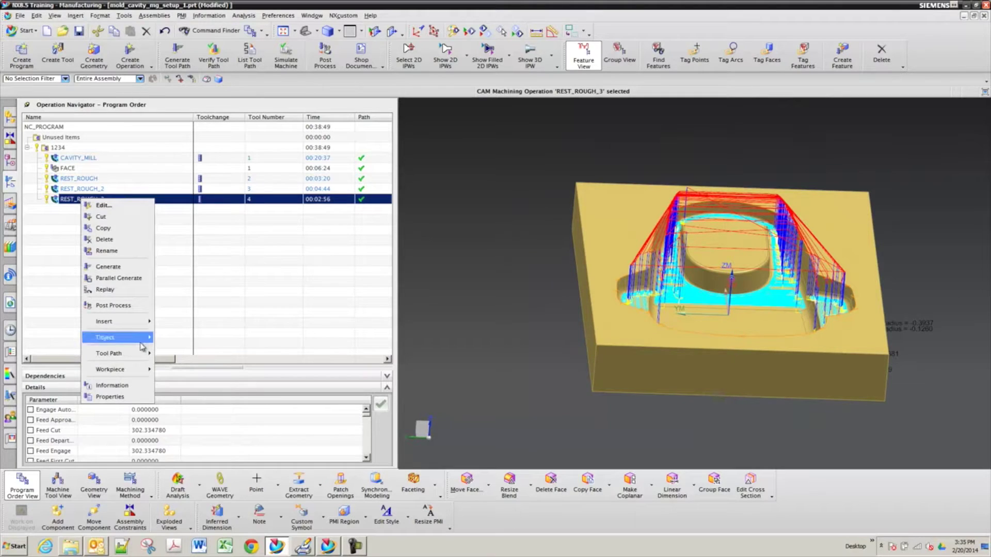
{"action": "mouse_move", "coordinate": [138, 355]}
{"action": "left_click", "coordinate": [200, 468]}
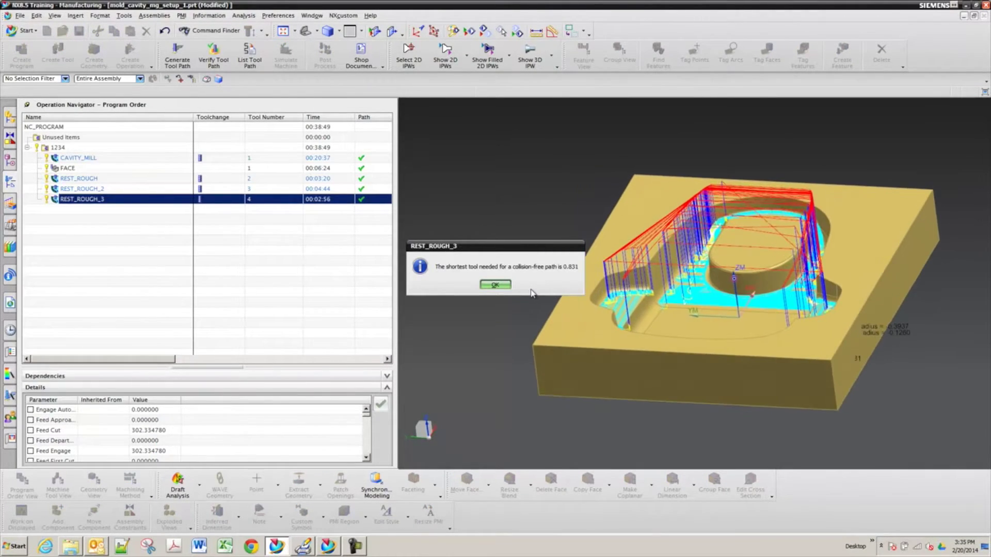
{"action": "left_click", "coordinate": [495, 285]}
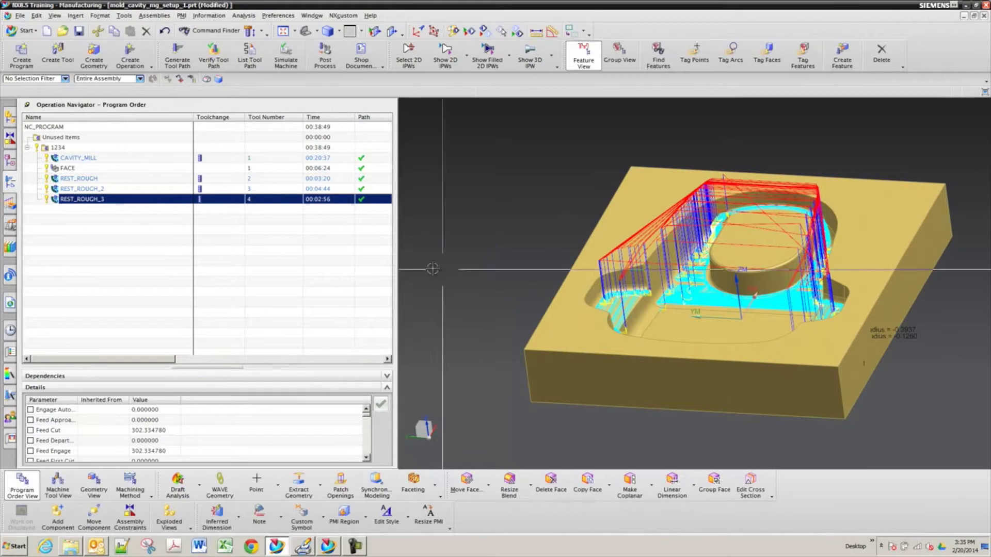
- Set the length of the 3/16" ball end tool UGTI0203_047 to 0.840, check its preview above the cavity, and keep the library tool modification
{"action": "right_click", "coordinate": [130, 231]}
{"action": "left_click", "coordinate": [177, 264]}
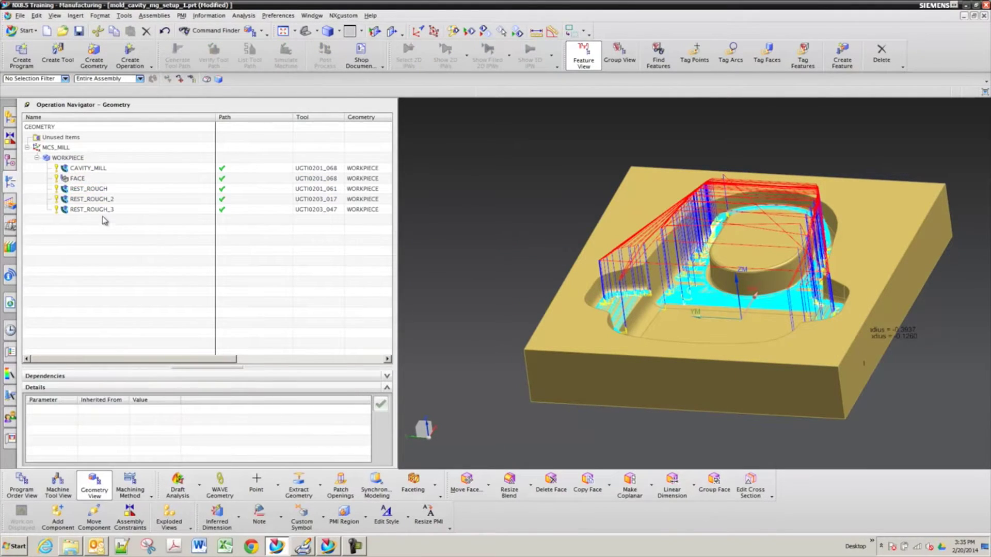
{"action": "right_click", "coordinate": [94, 236]}
{"action": "left_click", "coordinate": [131, 254]}
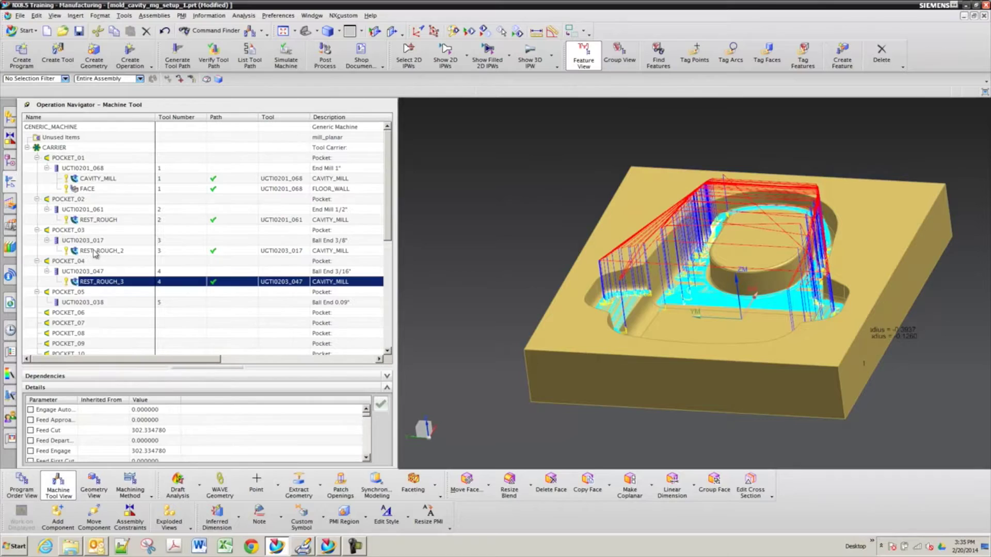
{"action": "double_click", "coordinate": [90, 271]}
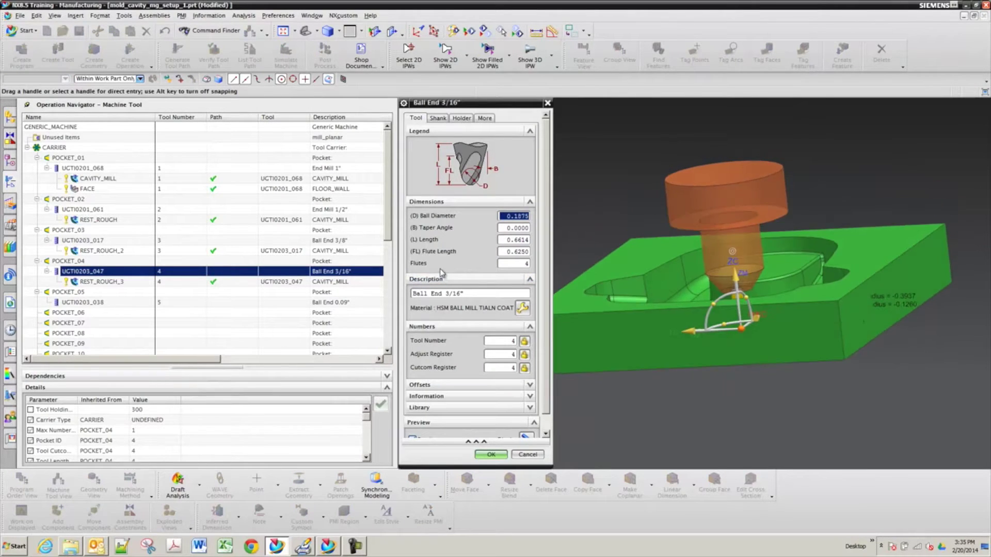
{"action": "left_click", "coordinate": [447, 243]}
{"action": "type", "text": ".840"}
{"action": "key", "text": "Return"}
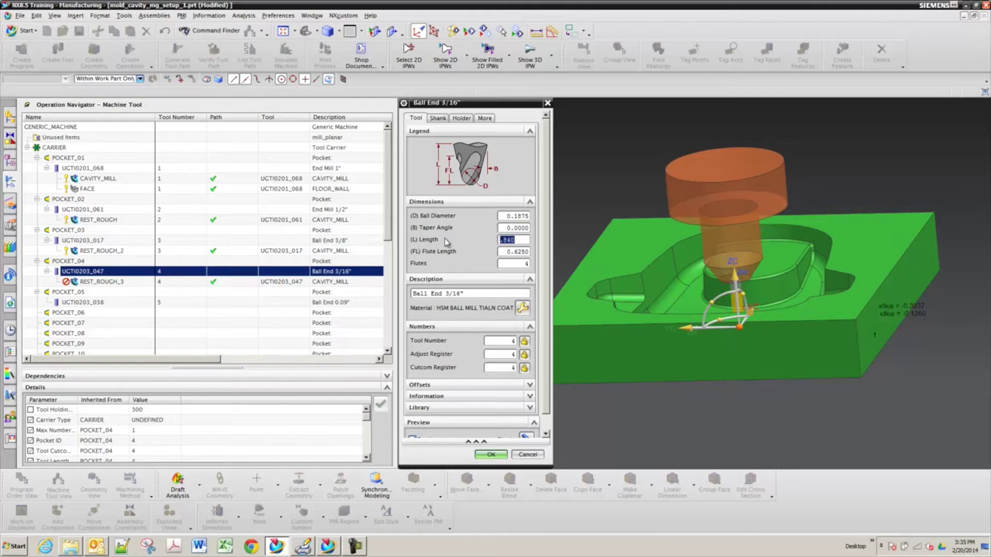
{"action": "left_click_drag", "start_coordinate": [734, 276], "coordinate": [731, 240]}
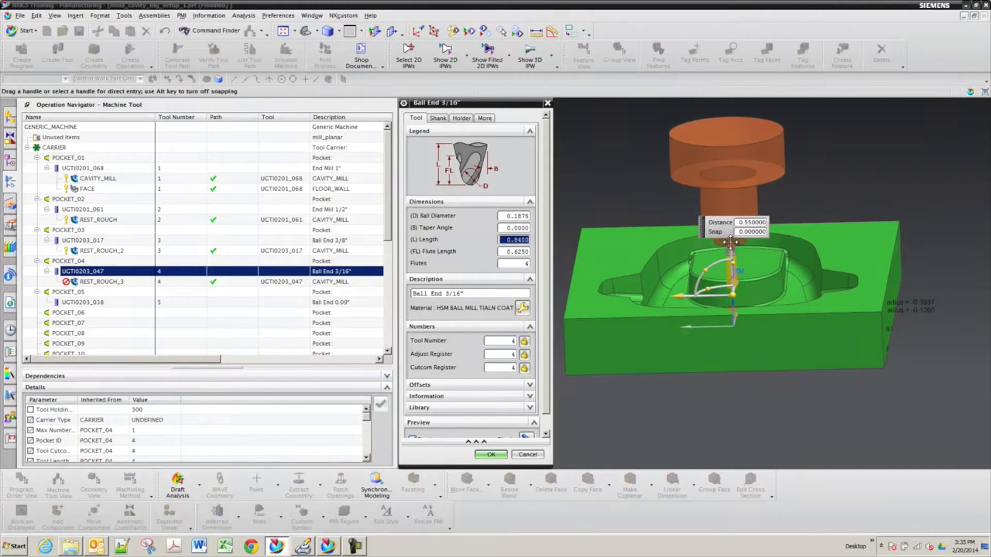
{"action": "mouse_move", "coordinate": [632, 332]}
{"action": "middle_mouse_down"}
{"action": "mouse_move", "coordinate": [634, 288]}
{"action": "mouse_move", "coordinate": [638, 341]}
{"action": "middle_mouse_up"}
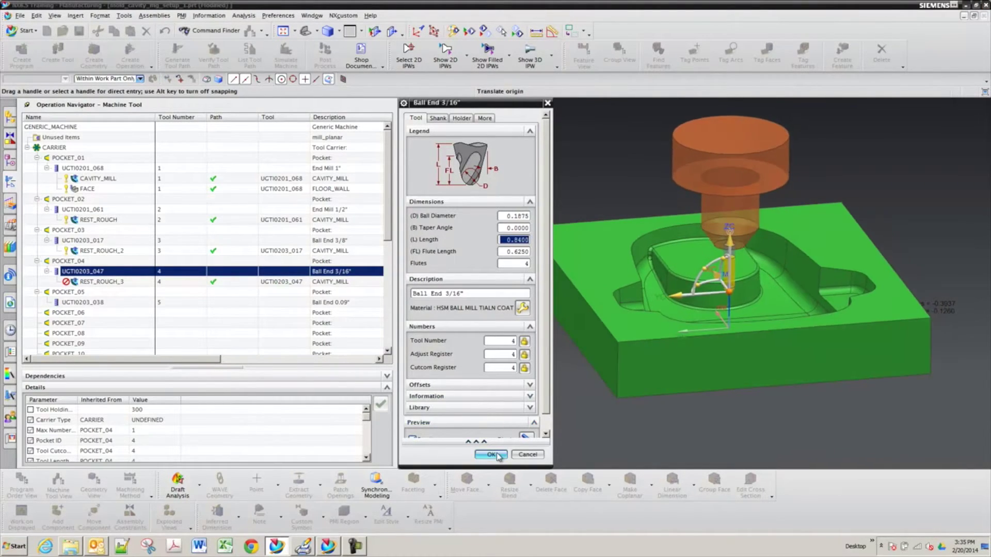
{"action": "left_click", "coordinate": [490, 454]}
{"action": "left_click", "coordinate": [411, 287]}
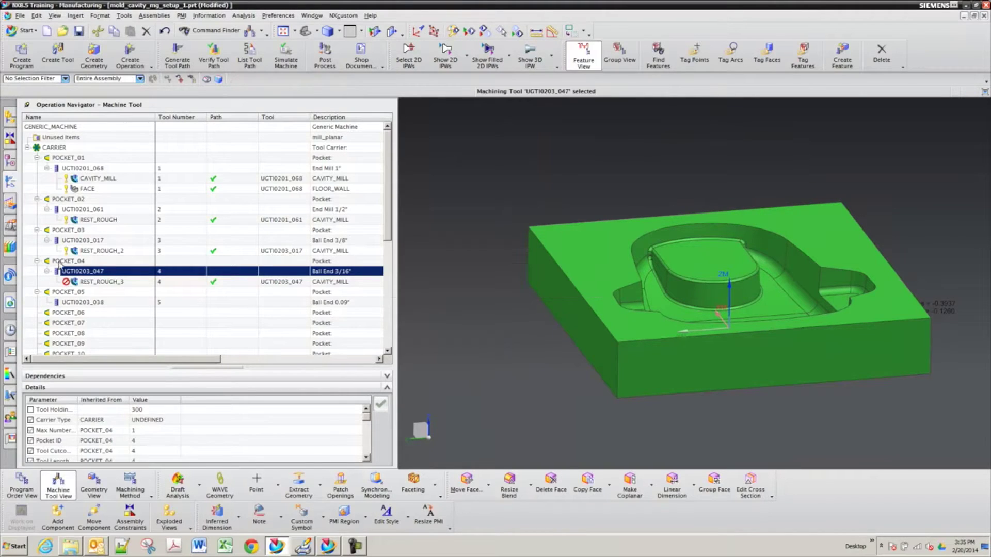
- Report the shortest tool needed for a collision-free REST_ROUGH_2 path
{"action": "left_click", "coordinate": [98, 251]}
{"action": "right_click", "coordinate": [87, 252]}
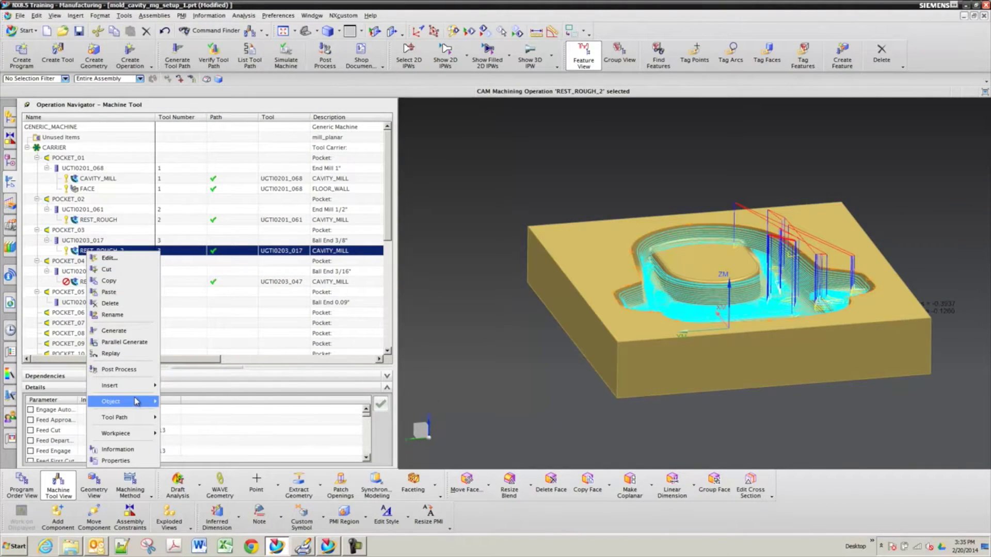
{"action": "mouse_move", "coordinate": [138, 416]}
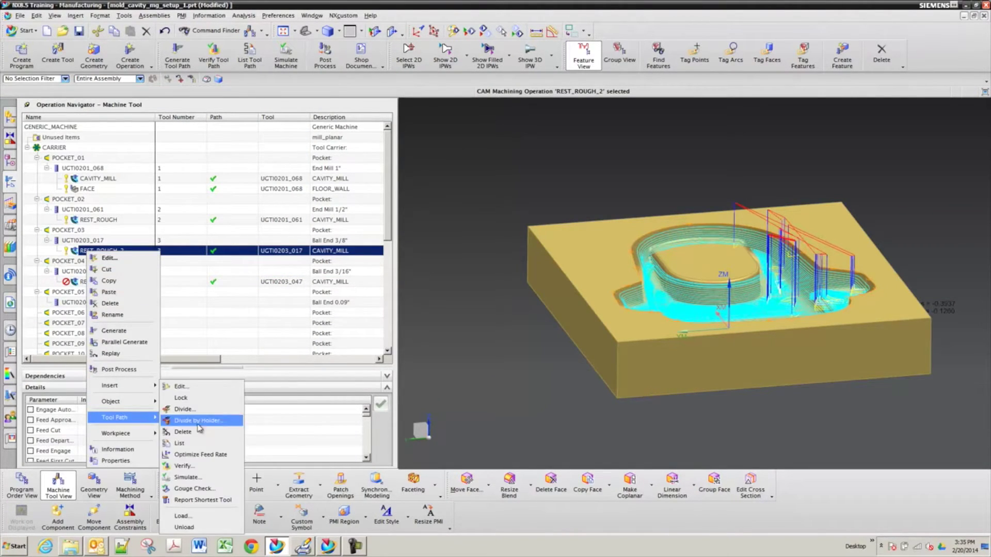
{"action": "left_click", "coordinate": [203, 500]}
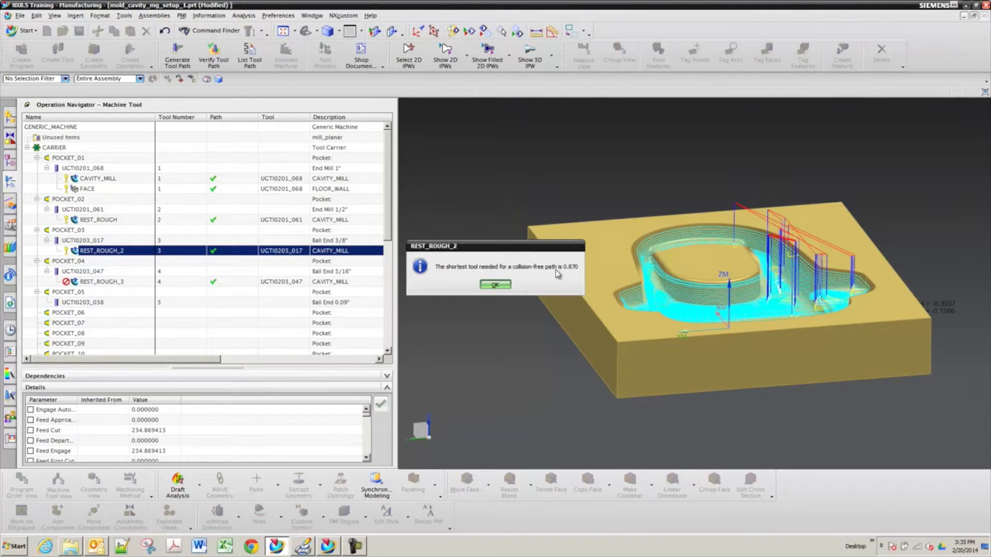
{"action": "left_click", "coordinate": [494, 285]}
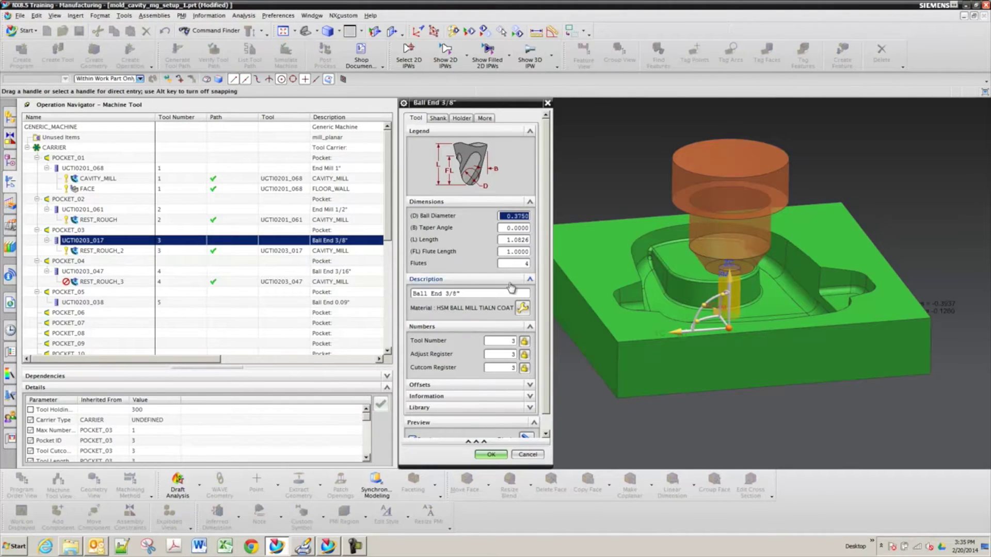
- Set the 3/8" ball end tool UGTI0203_017 to flute length 0.75 and length 0.870, keeping the library tool modification
{"action": "double_click", "coordinate": [511, 251]}
{"action": "type", "text": ".75"}
{"action": "double_click", "coordinate": [512, 239]}
{"action": "type", "text": ".8"}
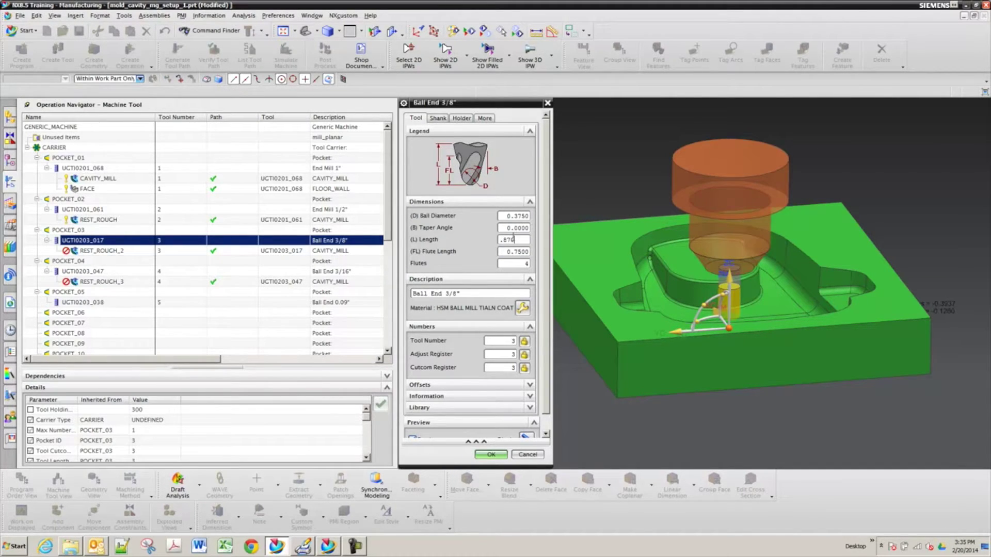
{"action": "left_click", "coordinate": [491, 455]}
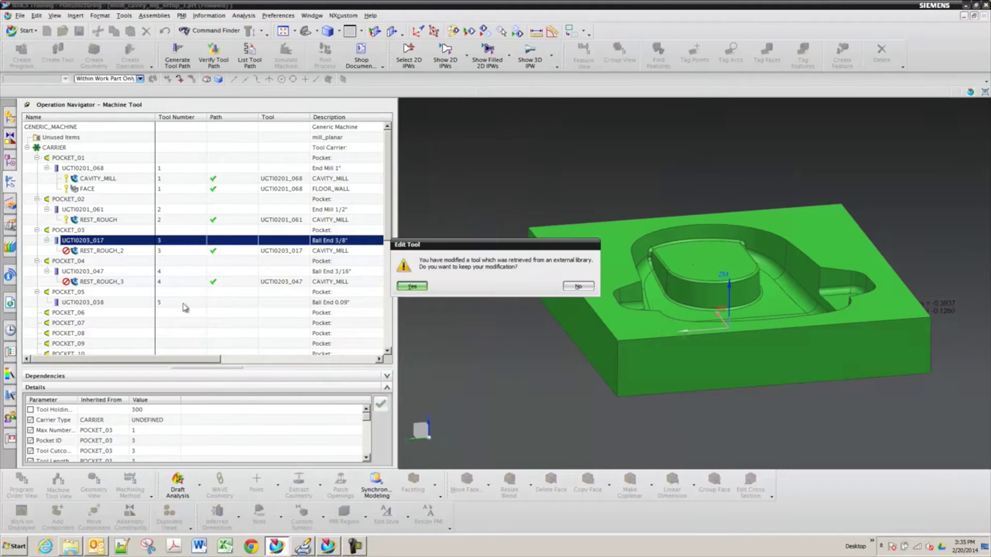
{"action": "left_click", "coordinate": [415, 287]}
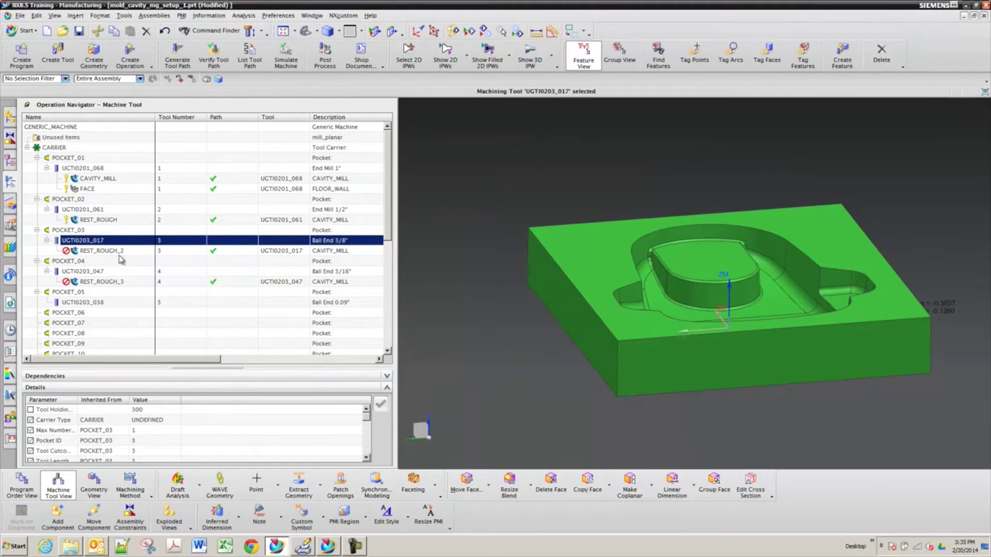
- Regenerate the REST_ROUGH_2 and REST_ROUGH_3 tool paths together from the program order
{"action": "right_click", "coordinate": [30, 264]}
{"action": "left_click", "coordinate": [32, 267]}
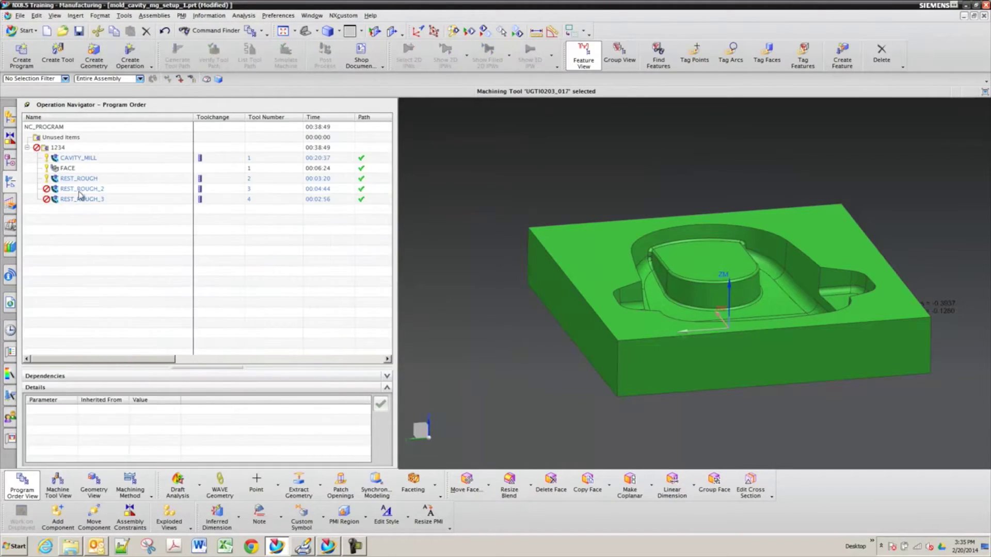
{"action": "left_click", "coordinate": [80, 189]}
{"action": "left_click", "coordinate": [80, 199], "text": "shift"}
{"action": "right_click", "coordinate": [80, 199]}
{"action": "left_click", "coordinate": [129, 262]}
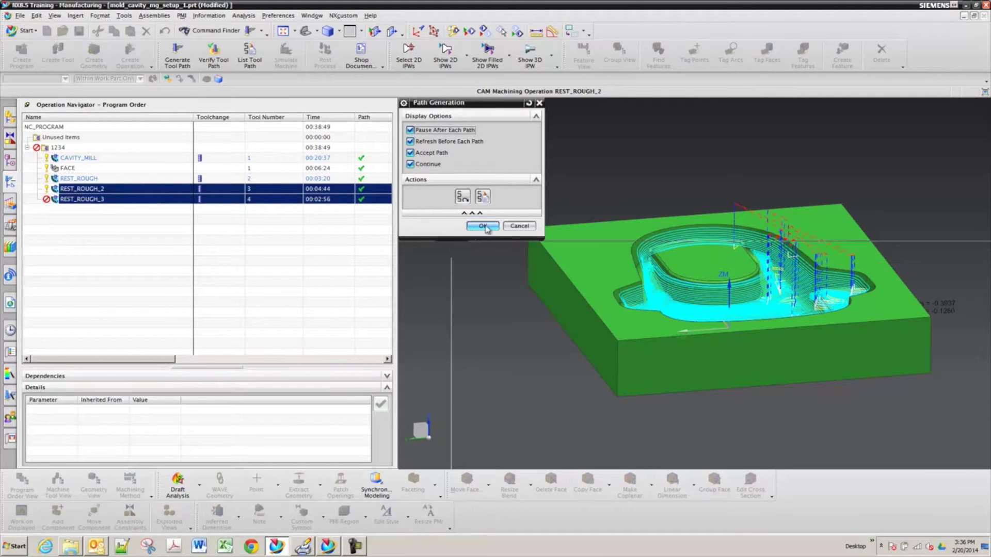
{"action": "left_click", "coordinate": [484, 225]}
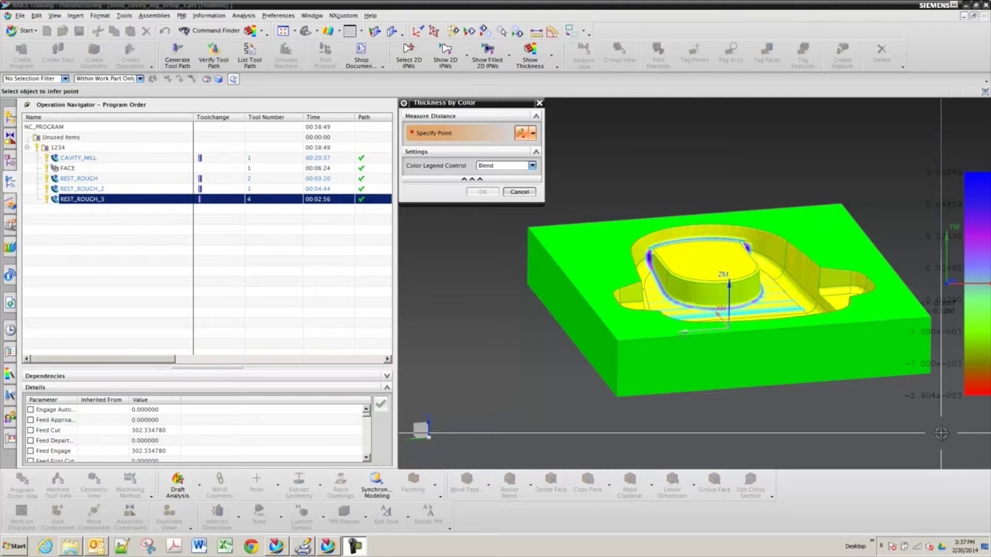
- Measure the remaining stock with Thickness by Color on the cavity floor, the side pocket floor and the top of the raised island
{"action": "mouse_move", "coordinate": [815, 232]}
{"action": "middle_mouse_down"}
{"action": "mouse_move", "coordinate": [733, 343]}
{"action": "mouse_move", "coordinate": [599, 251]}
{"action": "middle_mouse_up"}
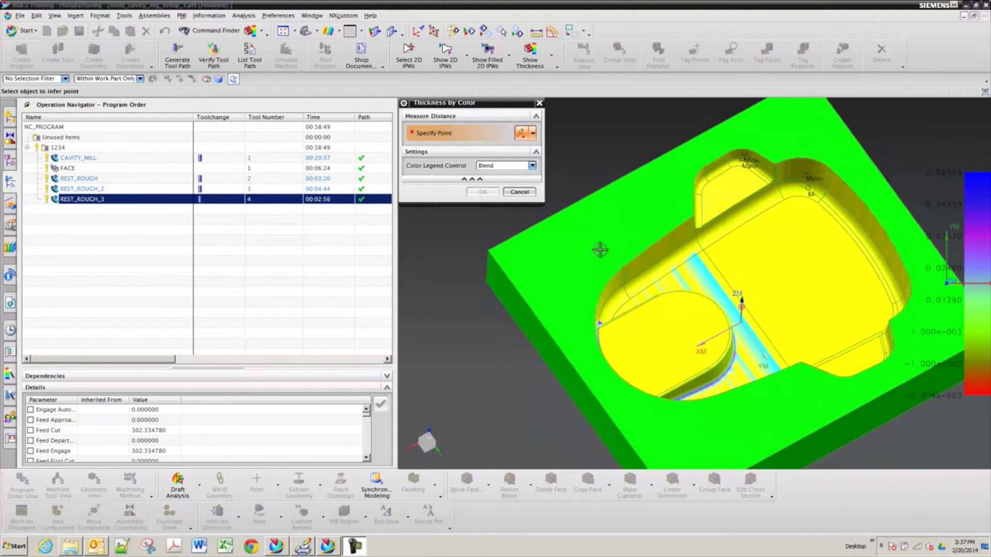
{"action": "left_click", "coordinate": [792, 273]}
{"action": "middle_click_drag", "start_coordinate": [729, 198], "coordinate": [728, 195]}
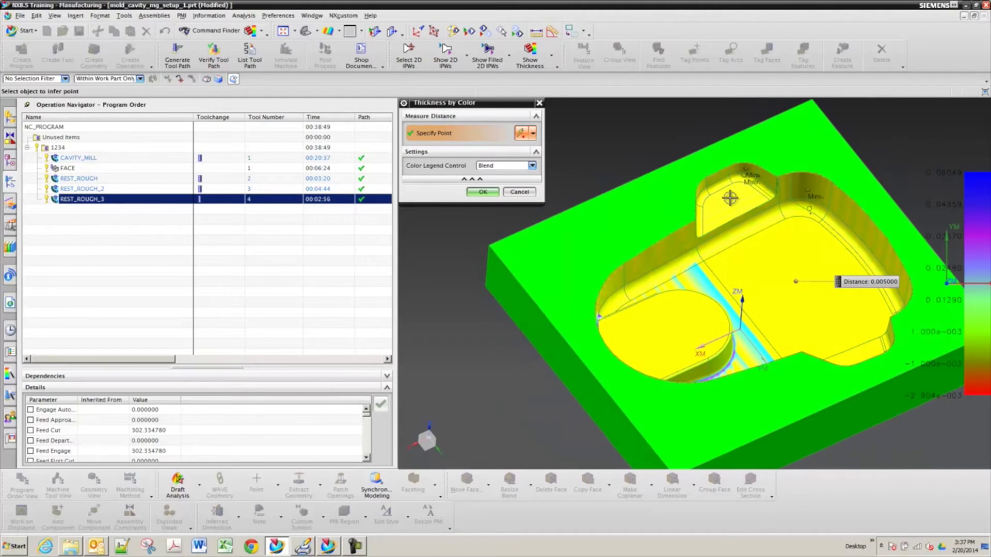
{"action": "left_click", "coordinate": [731, 201]}
{"action": "middle_click_drag", "start_coordinate": [671, 245], "coordinate": [670, 249]}
{"action": "left_click", "coordinate": [668, 249]}
{"action": "middle_click_drag", "start_coordinate": [579, 259], "coordinate": [818, 270]}
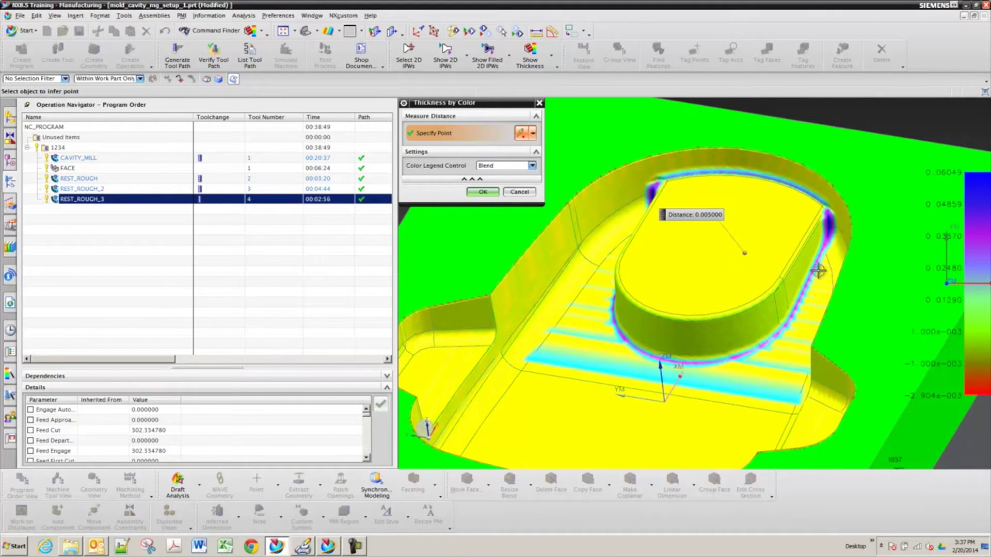
{"action": "left_click", "coordinate": [488, 193]}
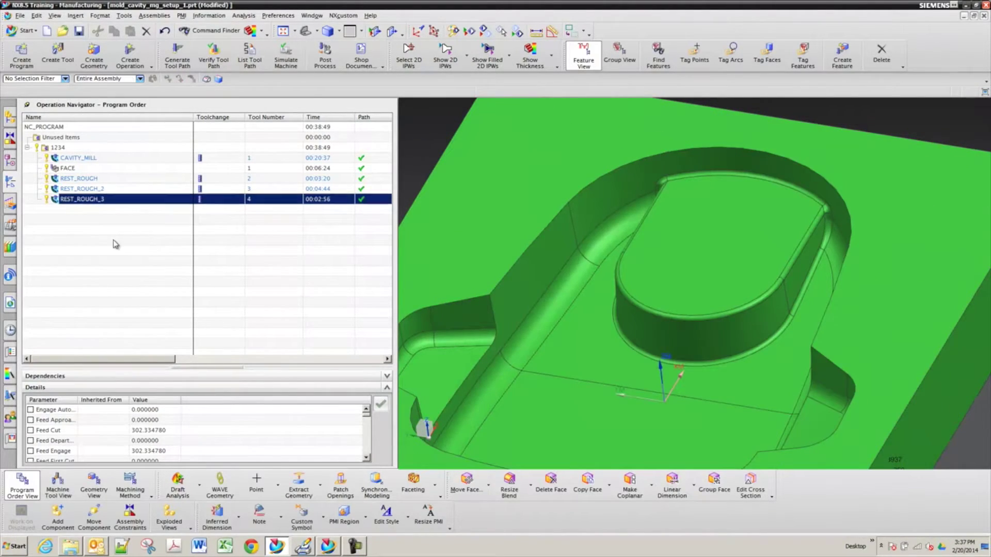
- Examine the 0.09" ball end tool UGTI0203_038 and its holder above the cavity, close it without changes, and display the REST_ROUGH_3 path
{"action": "right_click", "coordinate": [115, 241]}
{"action": "left_click", "coordinate": [137, 256]}
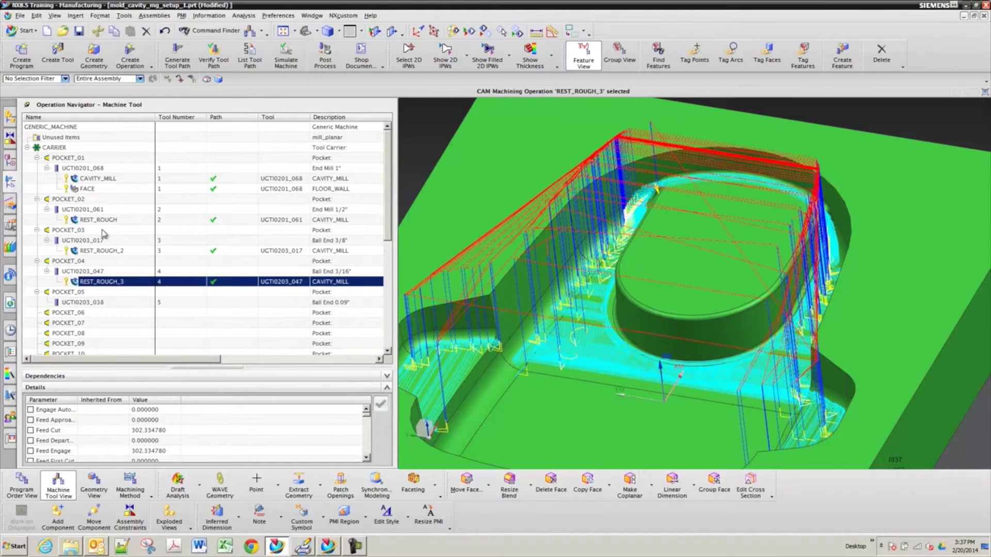
{"action": "left_click", "coordinate": [96, 301]}
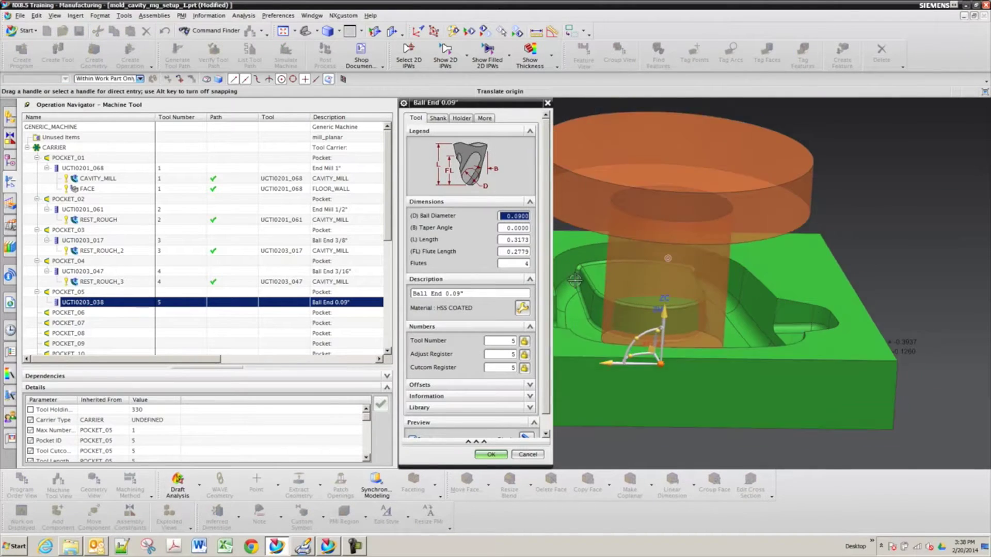
{"action": "left_click_drag", "start_coordinate": [680, 182], "coordinate": [681, 171]}
{"action": "mouse_move", "coordinate": [656, 265]}
{"action": "middle_mouse_down"}
{"action": "mouse_move", "coordinate": [652, 257]}
{"action": "mouse_move", "coordinate": [637, 268]}
{"action": "middle_mouse_up"}
{"action": "scroll", "coordinate": [638, 269], "scroll_direction": "up", "scroll_amount": 2}
{"action": "scroll", "coordinate": [638, 268], "scroll_direction": "up", "scroll_amount": 3}
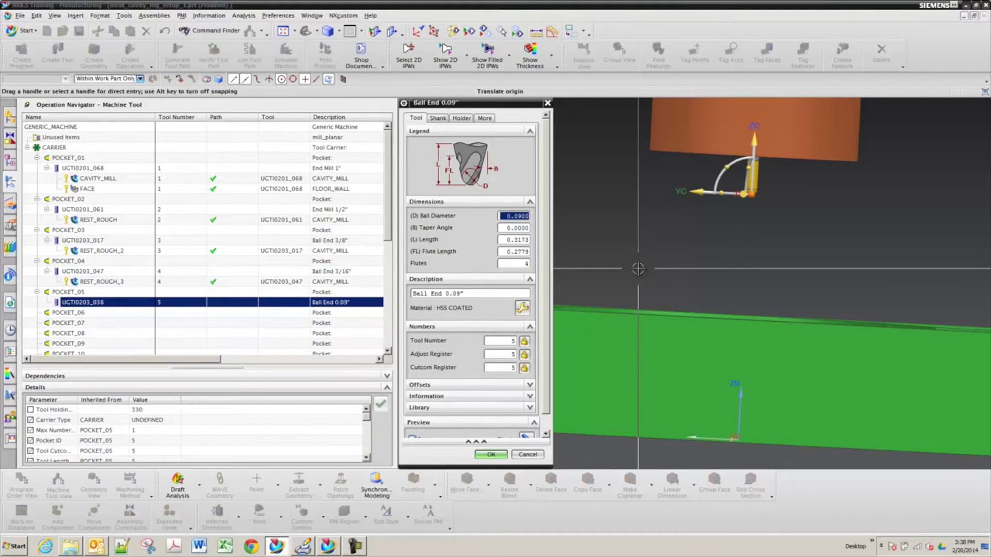
{"action": "scroll", "coordinate": [637, 268], "scroll_direction": "down", "scroll_amount": 4}
{"action": "middle_click_drag", "start_coordinate": [638, 269], "coordinate": [625, 283]}
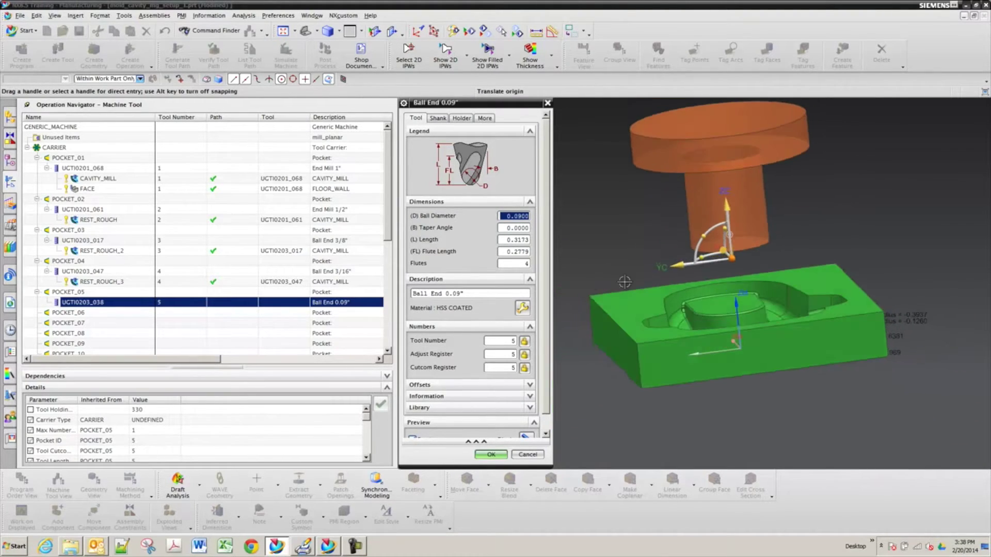
{"action": "left_click", "coordinate": [527, 454]}
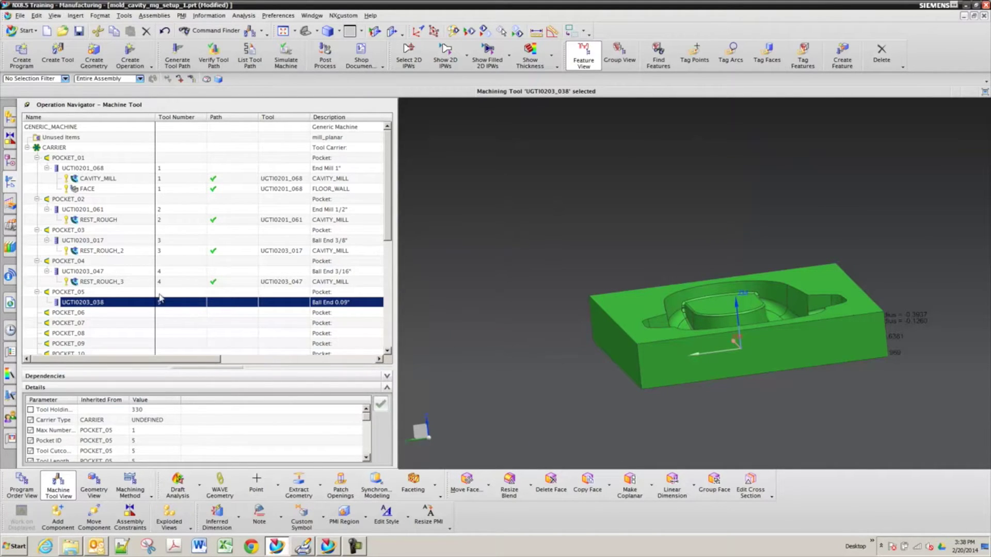
{"action": "left_click", "coordinate": [112, 284]}
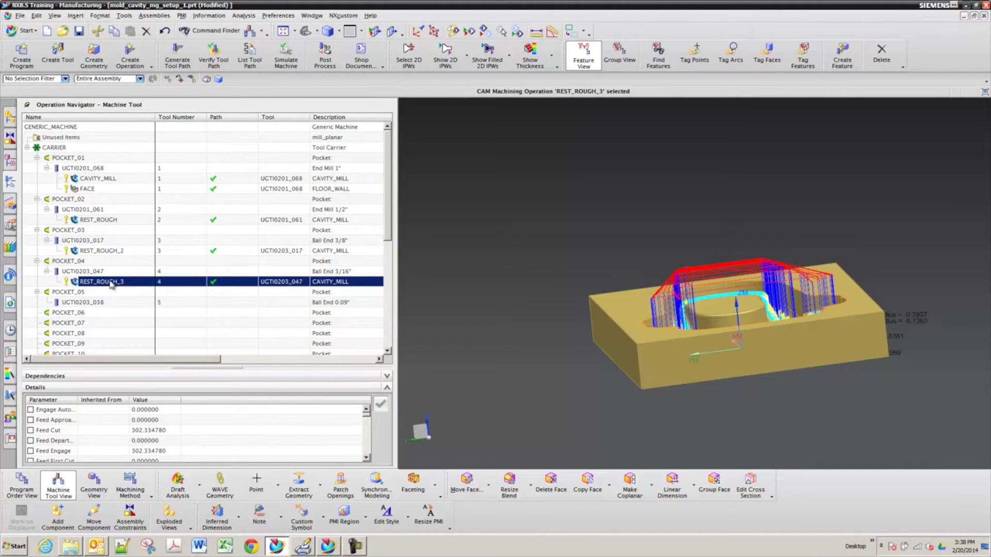
- Copy the REST_ROUGH_3 operation inside the 0.09" ball end tool UGTI0203_038
{"action": "right_click", "coordinate": [111, 283]}
{"action": "left_click", "coordinate": [142, 319]}
{"action": "left_click", "coordinate": [106, 304]}
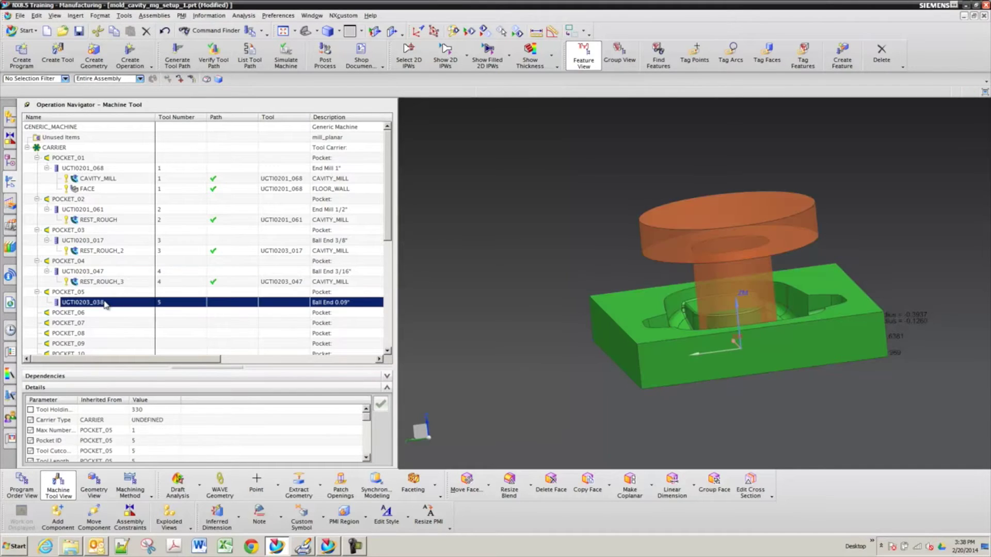
{"action": "right_click", "coordinate": [106, 304]}
{"action": "left_click", "coordinate": [124, 355]}
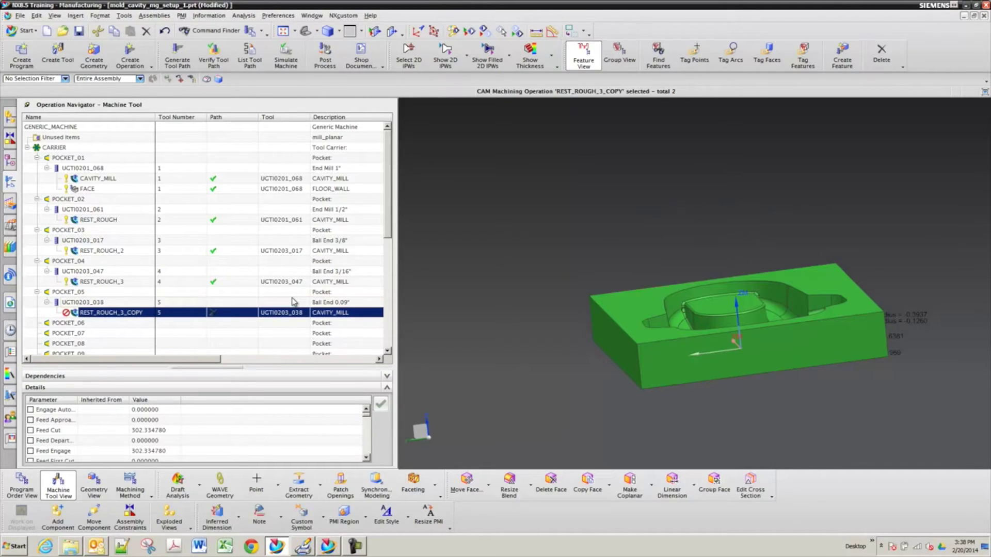
- Rename the copied operation under UGTI0203_038 as REST_ROUGH_4
{"action": "left_click", "coordinate": [142, 313]}
{"action": "left_click", "coordinate": [147, 314]}
{"action": "key", "text": "BackSpace"}
{"action": "key", "text": "BackSpace"}
{"action": "key", "text": "BackSpace"}
{"action": "key", "text": "BackSpace"}
{"action": "key", "text": "BackSpace"}
{"action": "key", "text": "BackSpace"}
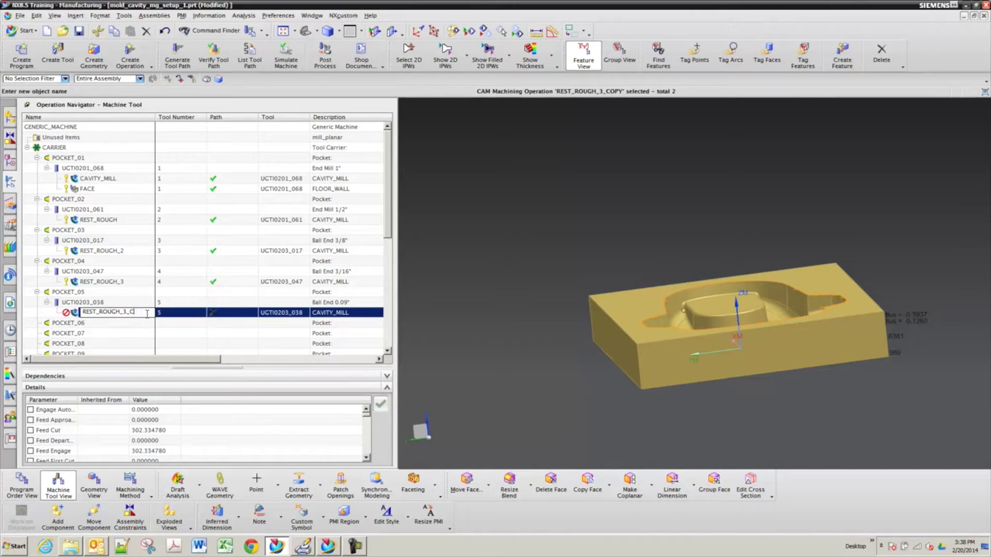
{"action": "type", "text": "4"}
{"action": "key", "text": "Return"}
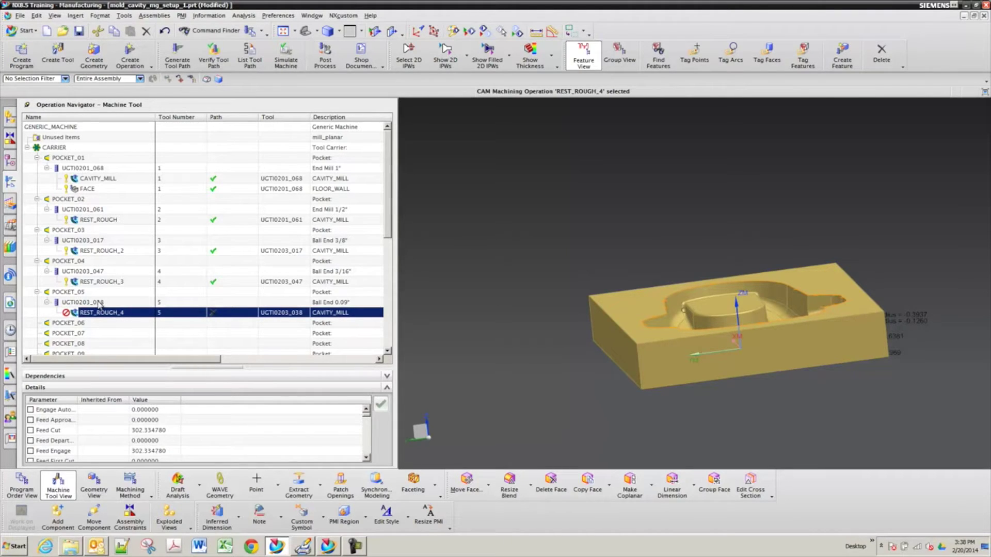
- Assign the tool material HSM Ball Mill TiAlN Coated (TMC0_00021) to the 0.09" ball end tool UGTI0203_038
{"action": "double_click", "coordinate": [99, 304]}
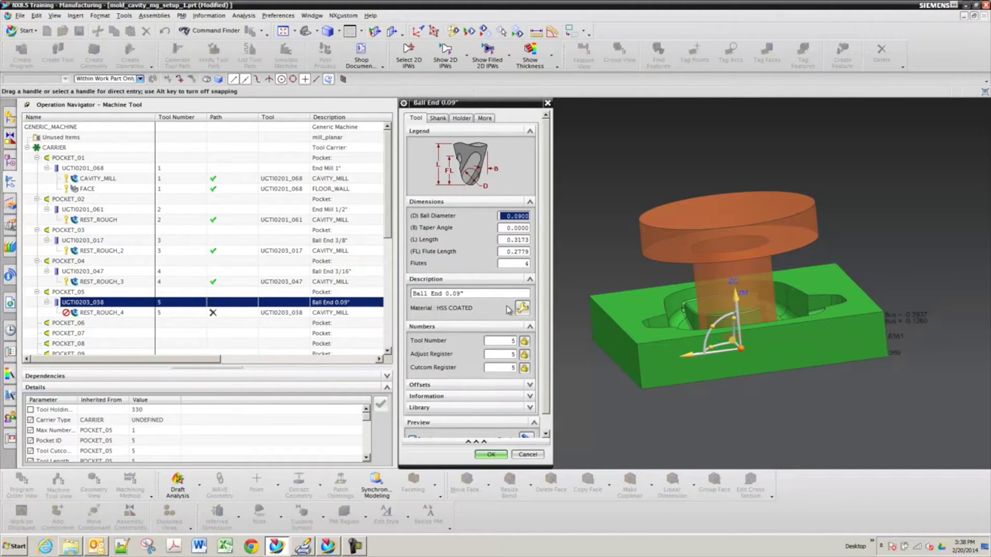
{"action": "left_click", "coordinate": [520, 309]}
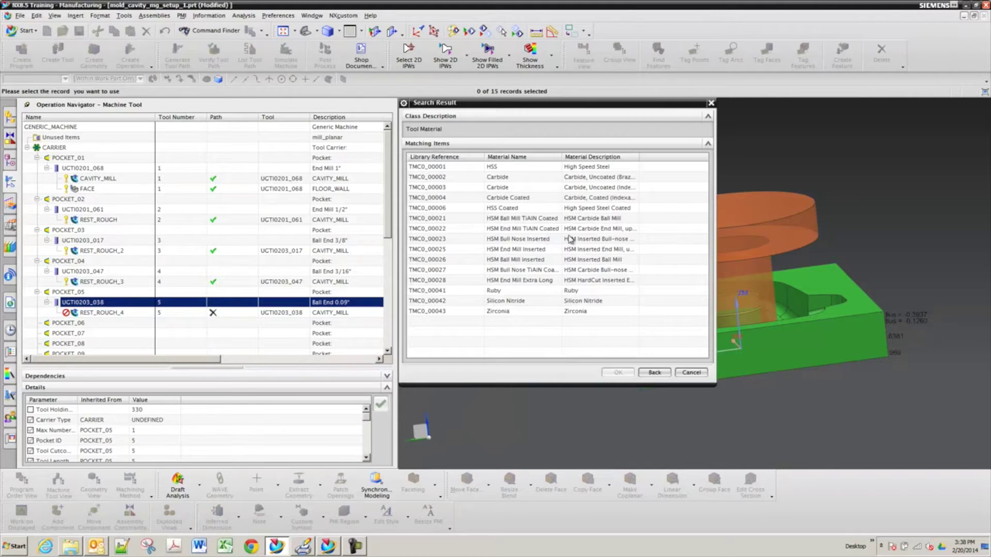
{"action": "left_click", "coordinate": [526, 219]}
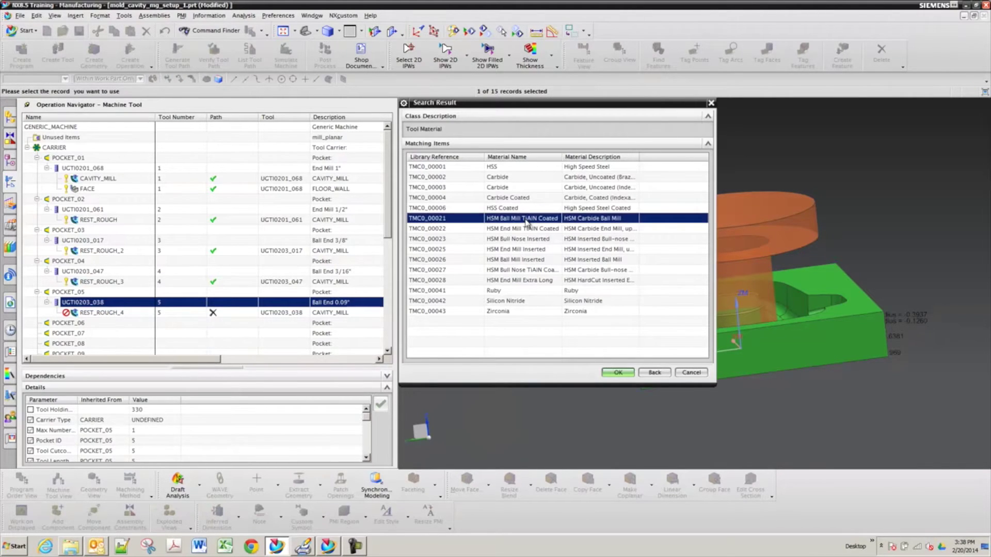
{"action": "left_click", "coordinate": [617, 372]}
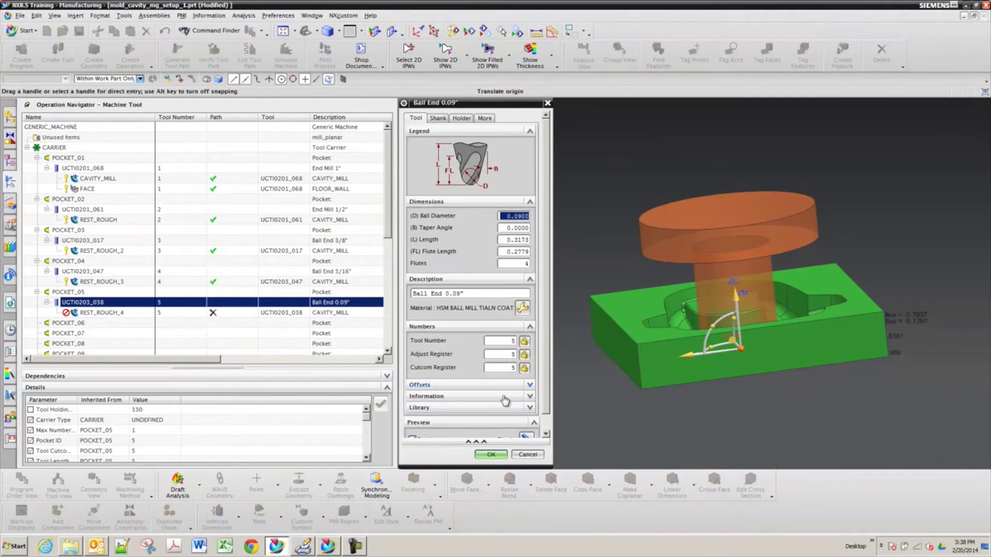
{"action": "left_click", "coordinate": [490, 454]}
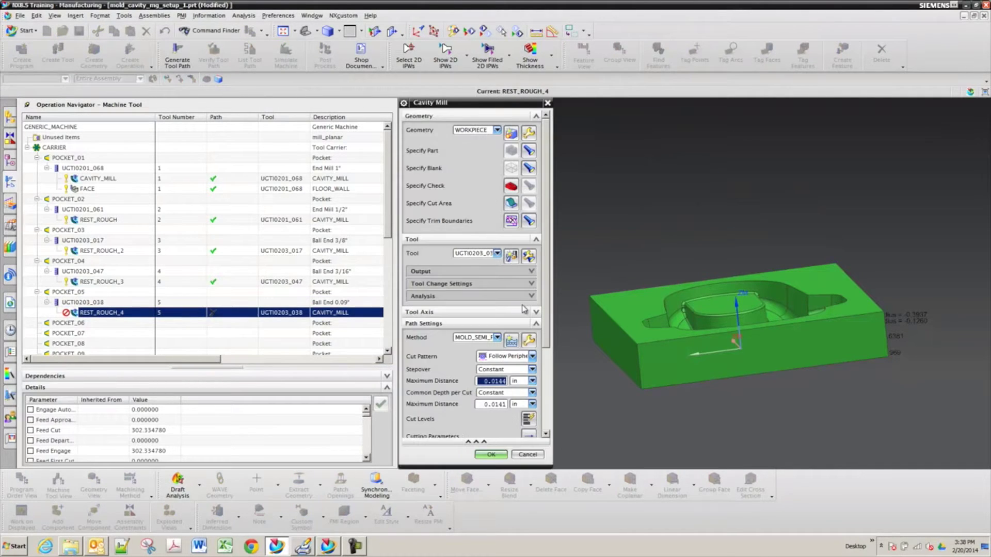
- Apply the machining data to REST_ROUGH_4, with 0.0072 in stepover and 0.0070 in depth per cut, and generate its tool path
{"action": "scroll", "coordinate": [526, 407], "scroll_direction": "down", "scroll_amount": 2}
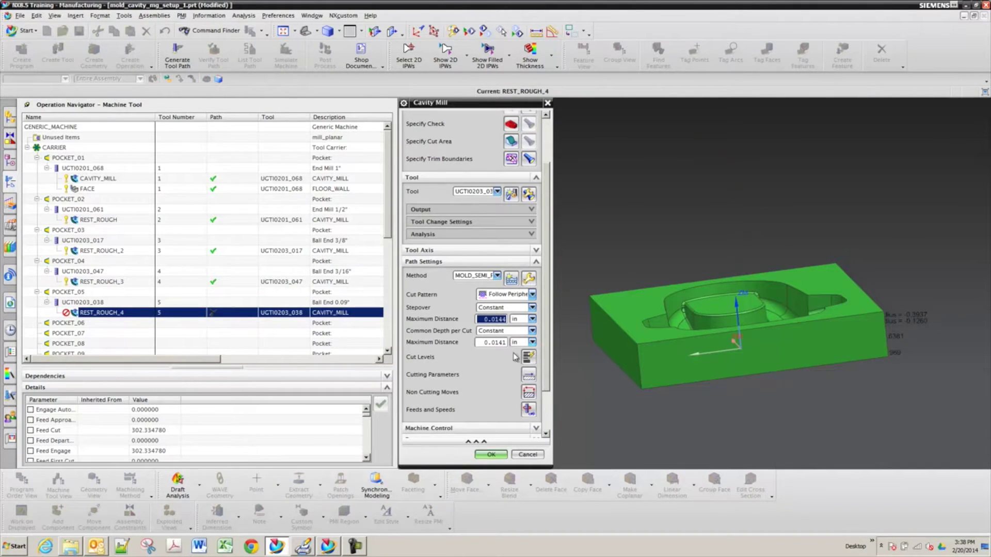
{"action": "left_click", "coordinate": [526, 411]}
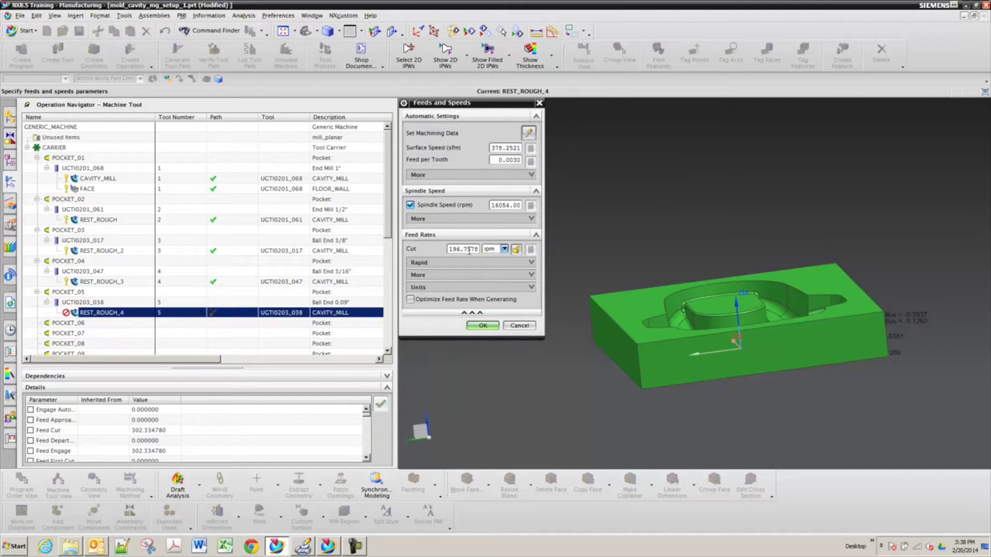
{"action": "left_click", "coordinate": [482, 326]}
{"action": "scroll", "coordinate": [479, 337], "scroll_direction": "down", "scroll_amount": 2}
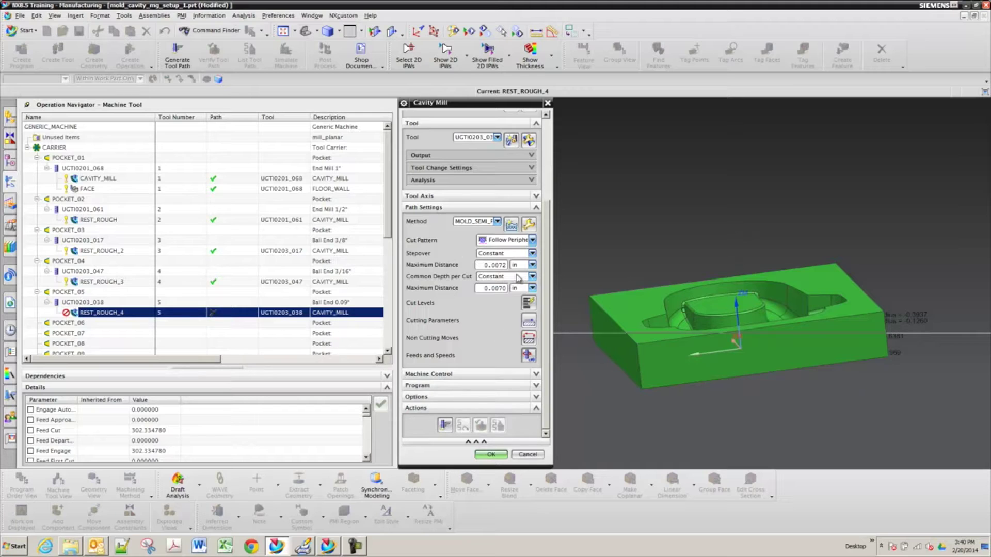
{"action": "left_click", "coordinate": [445, 425]}
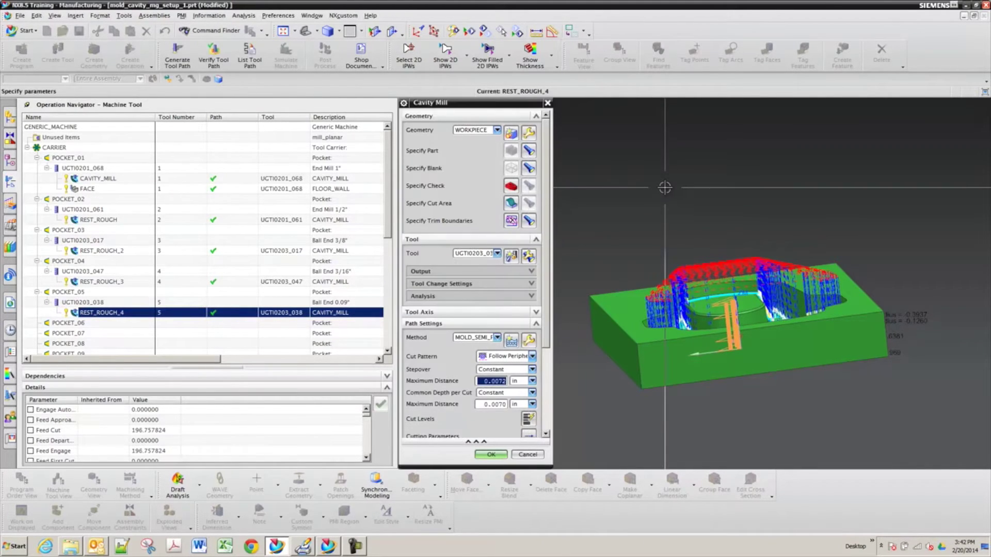
- Change the REST_ROUGH_4 cut pattern to Follow Part and regenerate the tool path
{"action": "middle_click_drag", "start_coordinate": [664, 188], "coordinate": [593, 320]}
{"action": "scroll", "coordinate": [663, 223], "scroll_direction": "up", "scroll_amount": 1}
{"action": "scroll", "coordinate": [655, 231], "scroll_direction": "up", "scroll_amount": 3}
{"action": "scroll", "coordinate": [655, 236], "scroll_direction": "down", "scroll_amount": 5}
{"action": "left_click", "coordinate": [508, 356]}
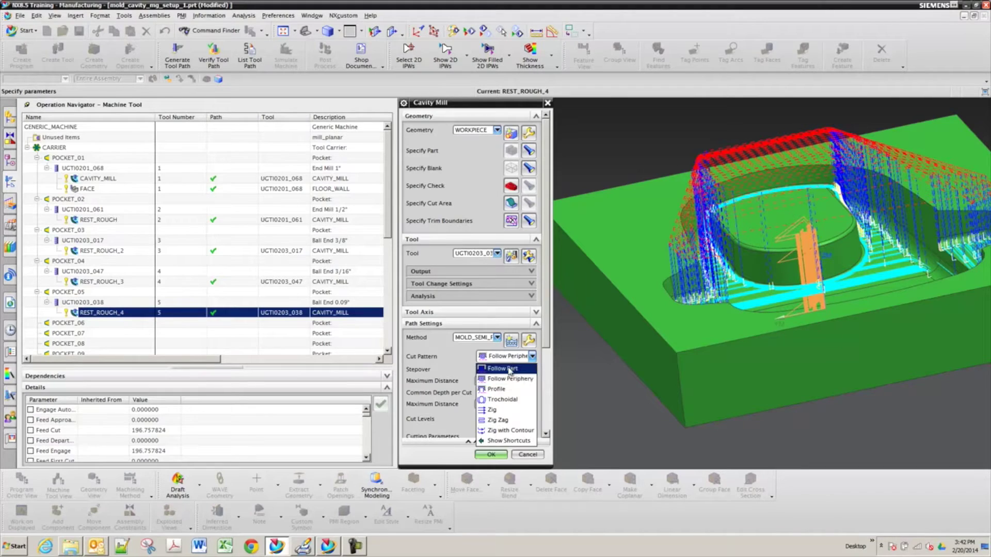
{"action": "left_click", "coordinate": [497, 370]}
{"action": "scroll", "coordinate": [497, 380], "scroll_direction": "down", "scroll_amount": 5}
{"action": "left_click", "coordinate": [444, 425]}
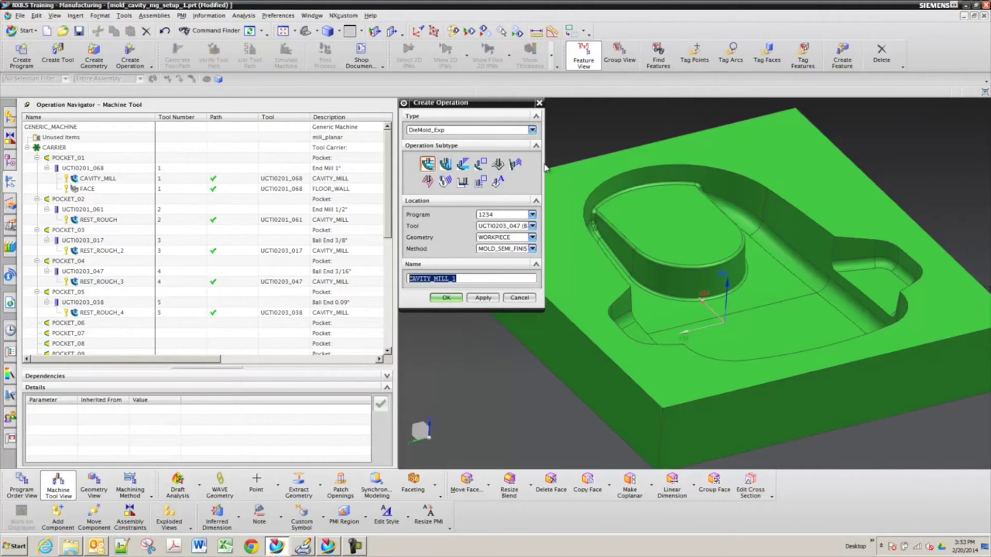
{"action": "left_click", "coordinate": [479, 164]}
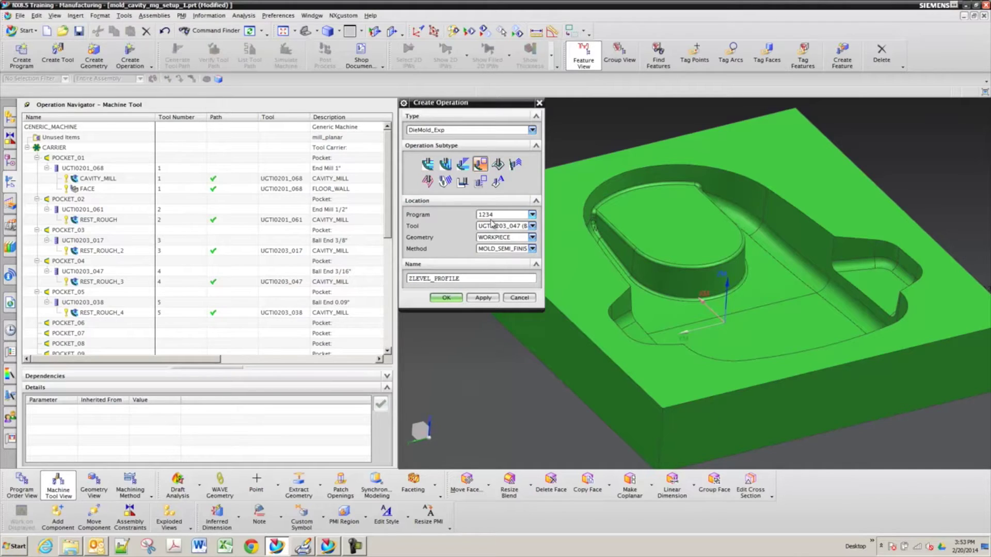
{"action": "mouse_move", "coordinate": [482, 169]}
{"action": "left_click", "coordinate": [519, 251]}
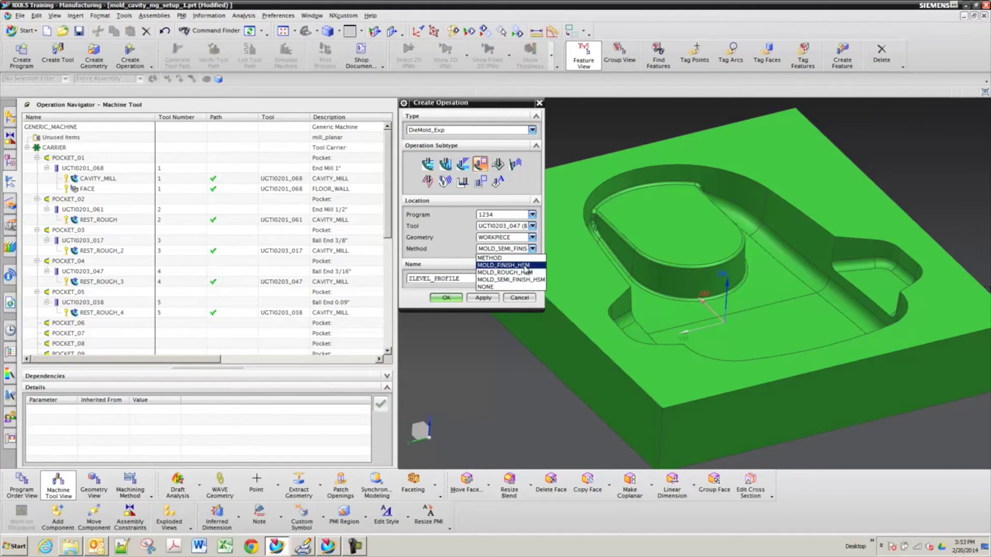
{"action": "left_click", "coordinate": [503, 265]}
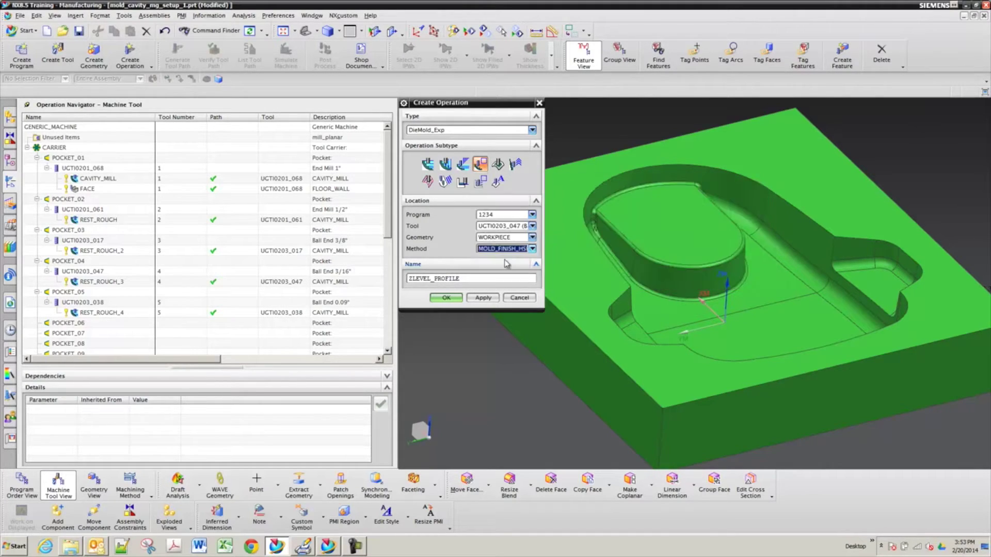
{"action": "left_click", "coordinate": [519, 297]}
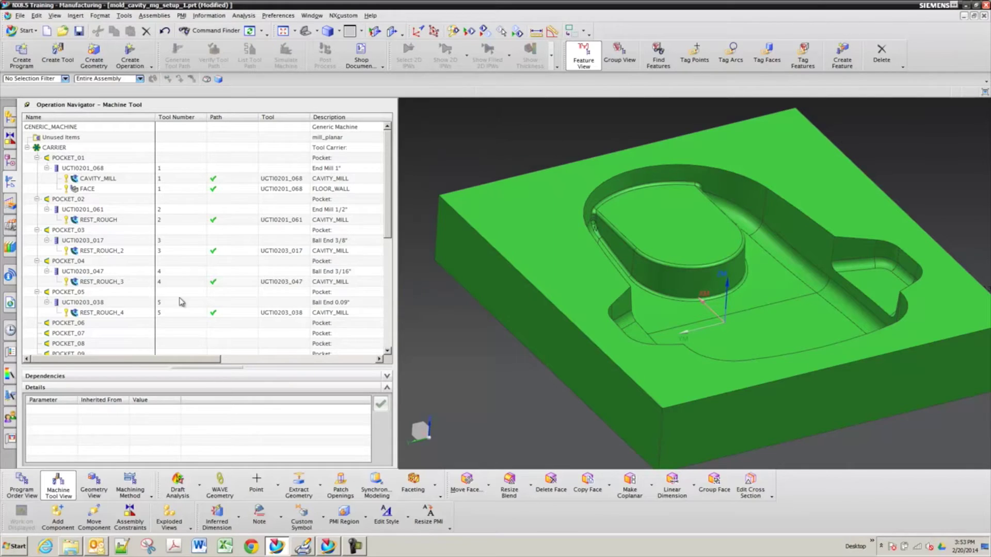
- Insert a ZLEVEL_PROFILE operation under the 3/16" ball end tool UGTI0203_047, using geometry WORKPIECE and the MOLD_FINISH_HSM method
{"action": "left_click", "coordinate": [84, 273]}
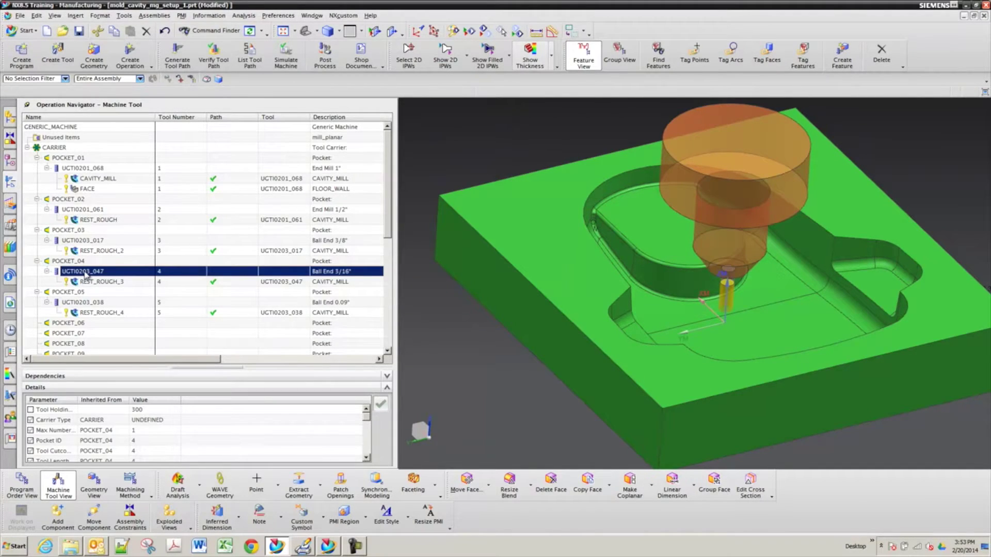
{"action": "right_click", "coordinate": [85, 274]}
{"action": "mouse_move", "coordinate": [126, 406]}
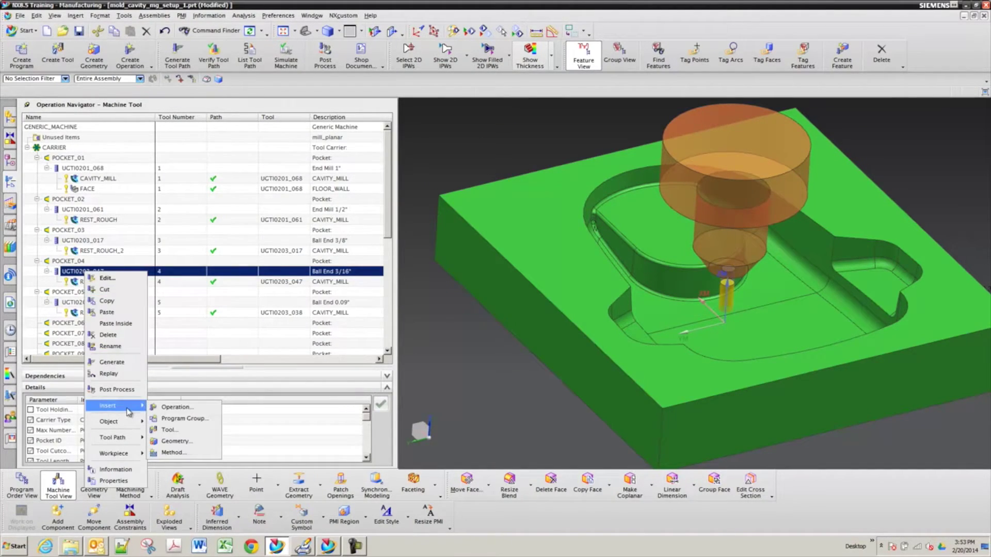
{"action": "left_click", "coordinate": [196, 408]}
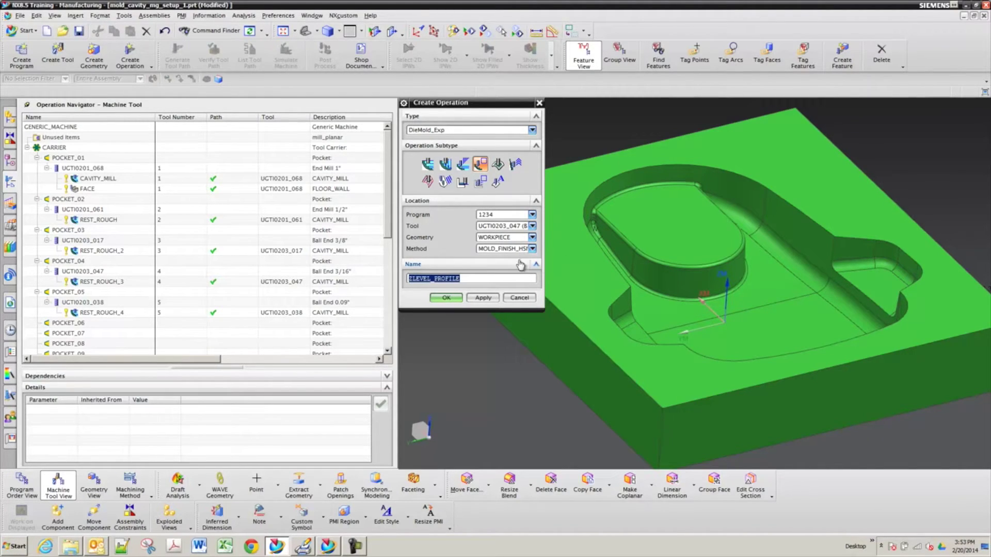
{"action": "left_click", "coordinate": [445, 298]}
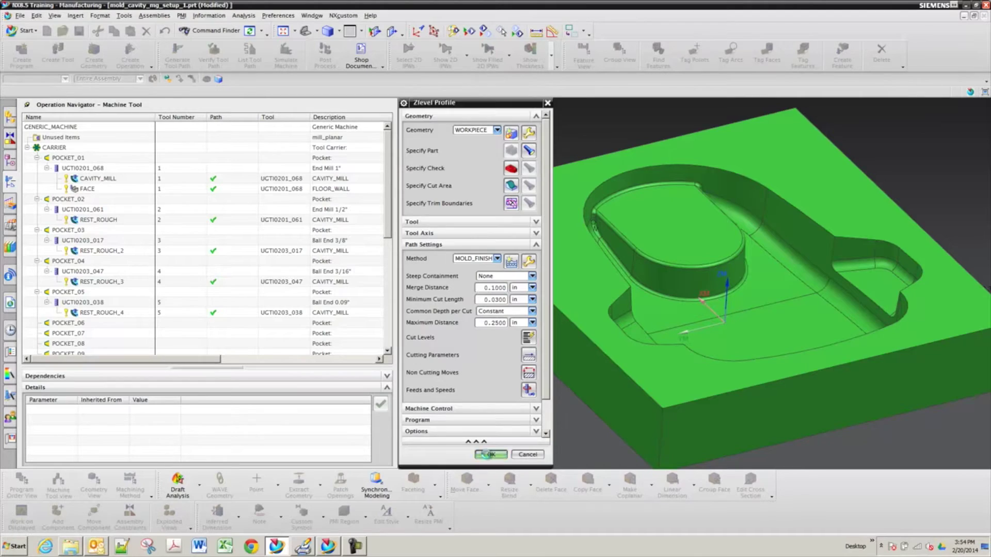
{"action": "left_click", "coordinate": [486, 458]}
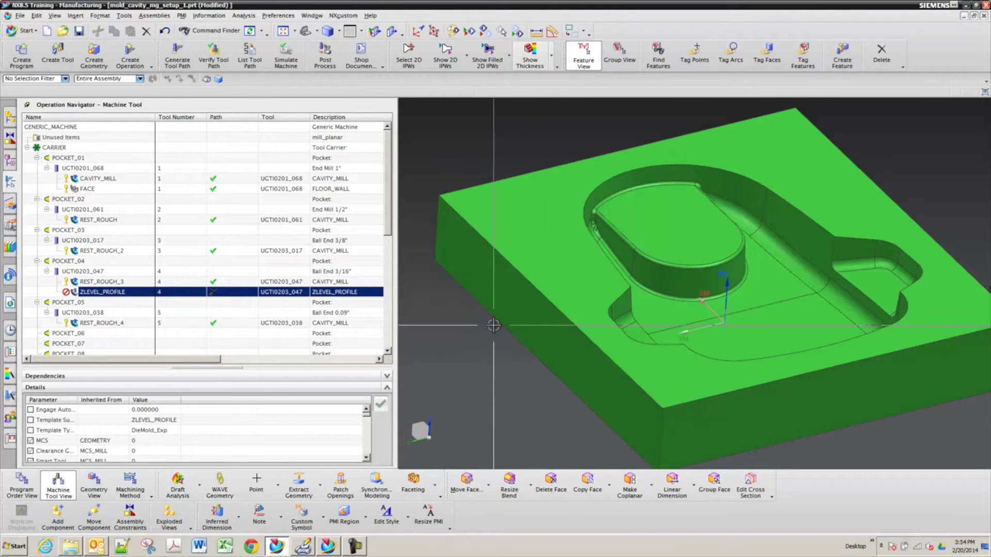
- Launch the MBG_NX85 demo environment from the desktop and browse the MBG Golden Demos
{"action": "key", "text": "super+d"}
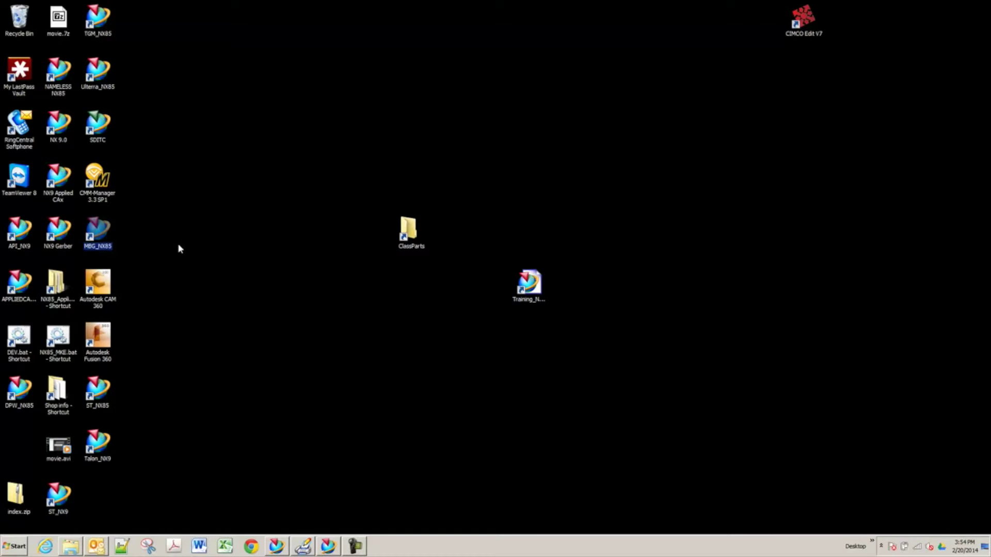
{"action": "double_click", "coordinate": [95, 237]}
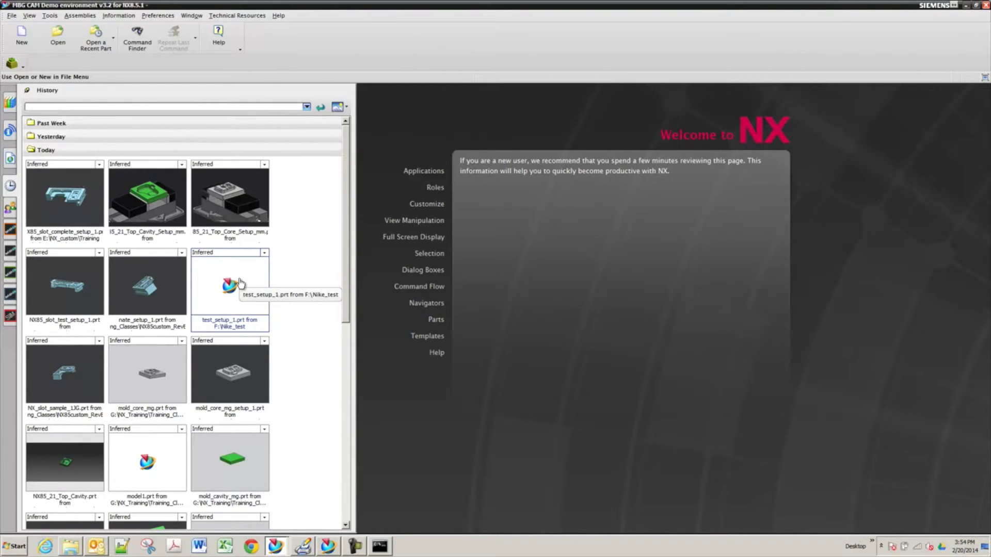
{"action": "left_click", "coordinate": [10, 230]}
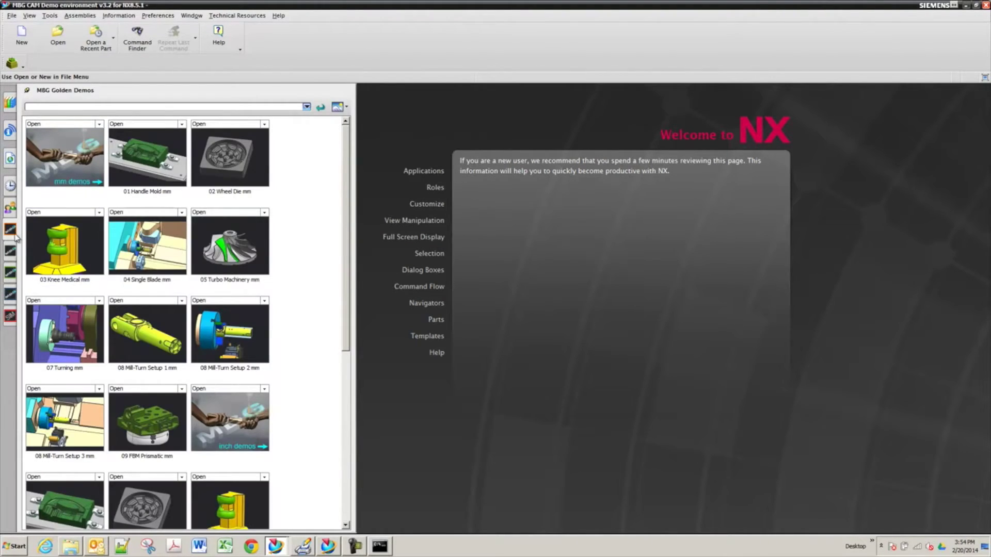
{"action": "scroll", "coordinate": [141, 242], "scroll_direction": "down", "scroll_amount": 5}
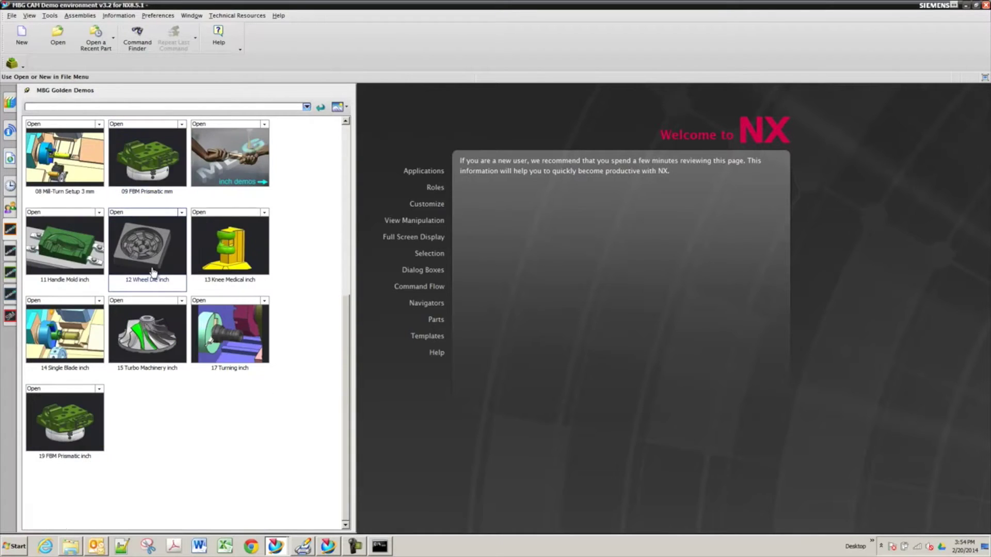
{"action": "scroll", "coordinate": [141, 249], "scroll_direction": "up", "scroll_amount": 5}
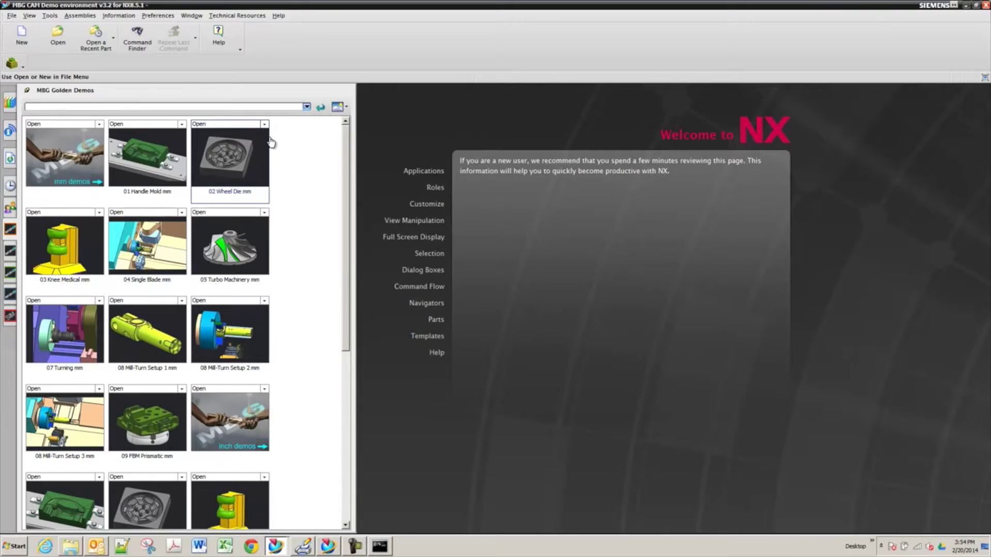
{"action": "scroll", "coordinate": [192, 249], "scroll_direction": "down", "scroll_amount": 3}
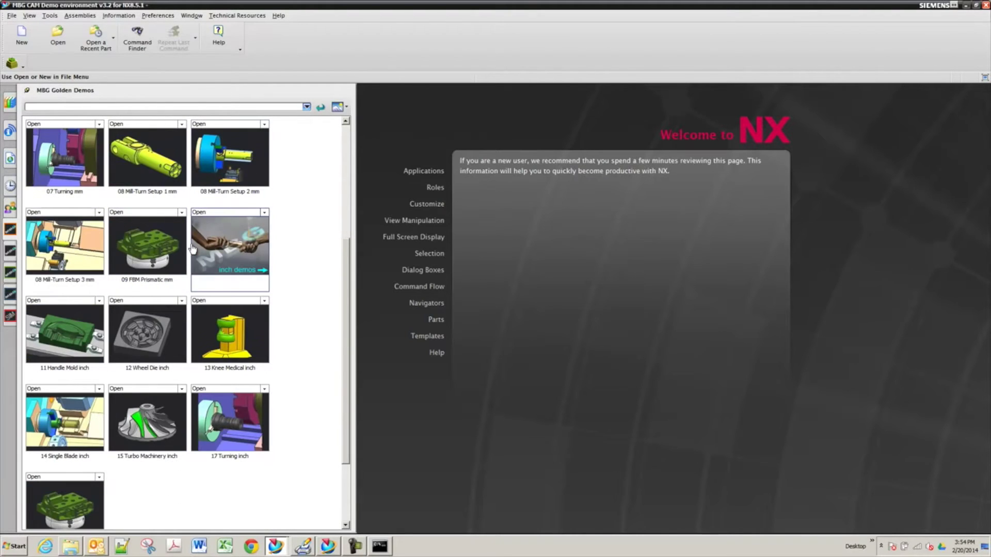
- Open the 21 Sync Tech mm - Setup 1 part from the MBG Silver Demos
{"action": "left_click", "coordinate": [10, 251]}
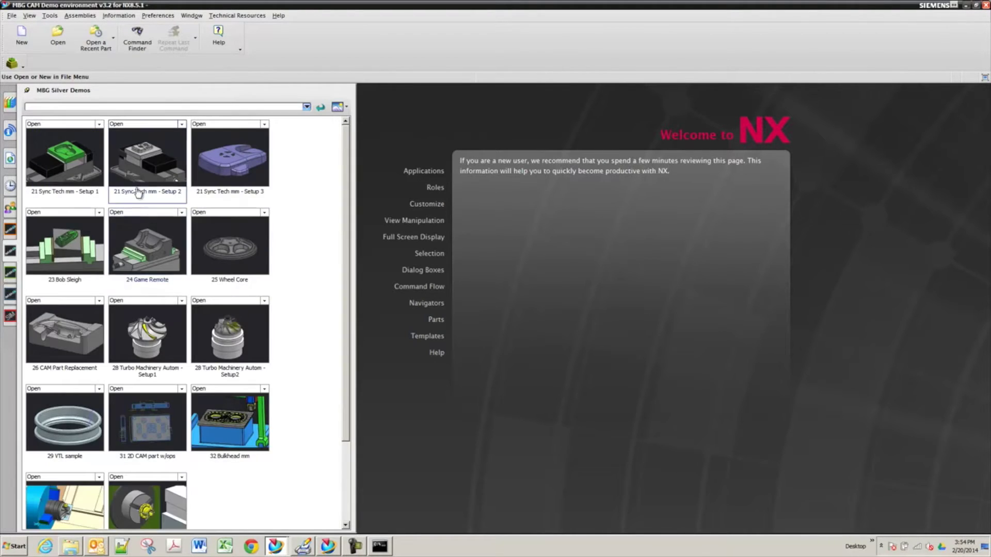
{"action": "scroll", "coordinate": [156, 335], "scroll_direction": "down", "scroll_amount": 2}
{"action": "scroll", "coordinate": [157, 338], "scroll_direction": "up", "scroll_amount": 2}
{"action": "left_click", "coordinate": [79, 161]}
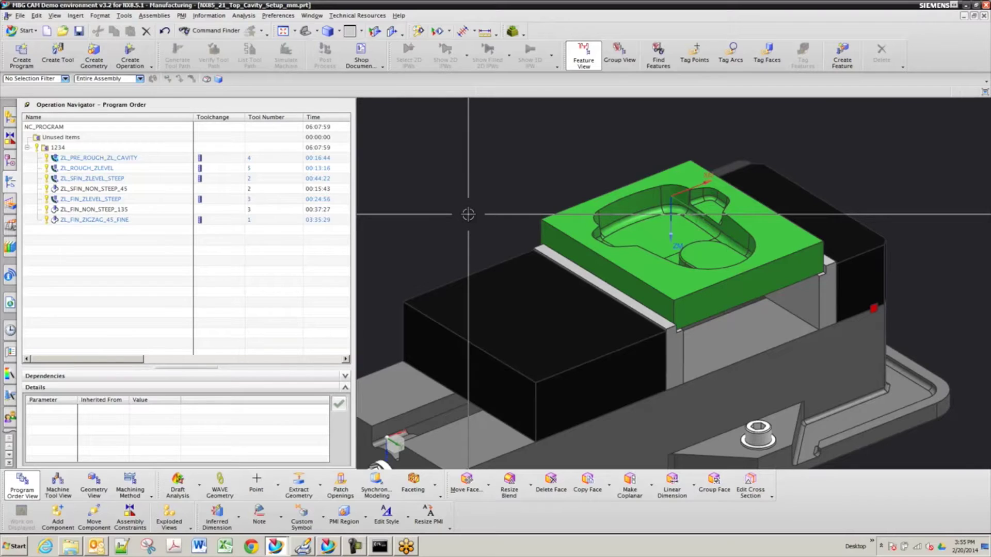
- Orbit around the cavity vise setup and bring up the MBG Demo Scripts page from the technical resources
{"action": "middle_click_drag", "start_coordinate": [468, 214], "coordinate": [591, 217]}
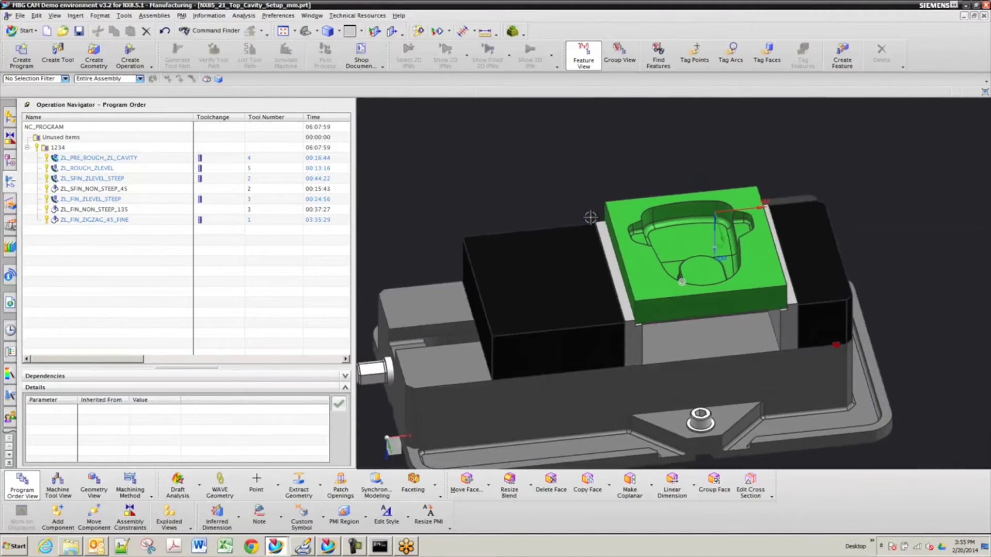
{"action": "scroll", "coordinate": [593, 217], "scroll_direction": "down", "scroll_amount": 2}
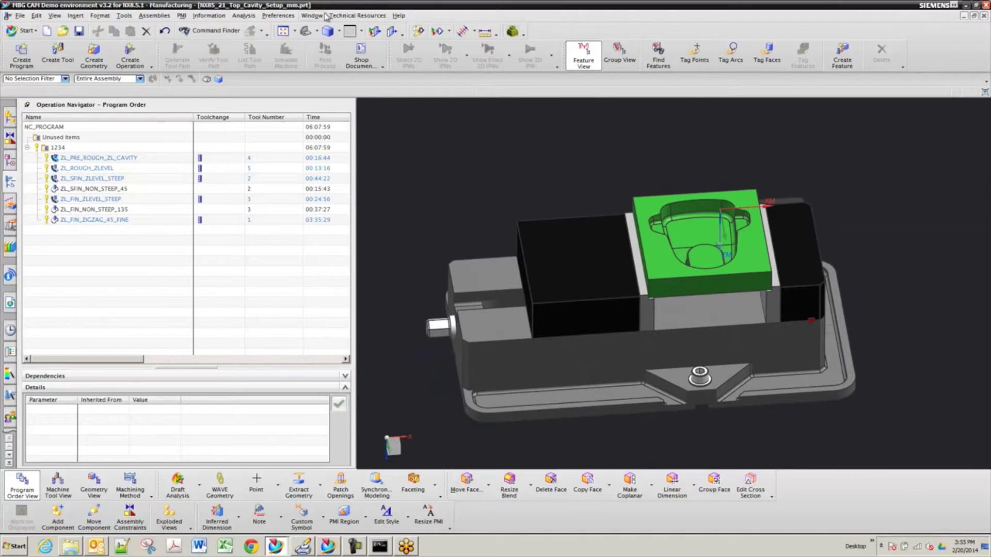
{"action": "left_click", "coordinate": [368, 16]}
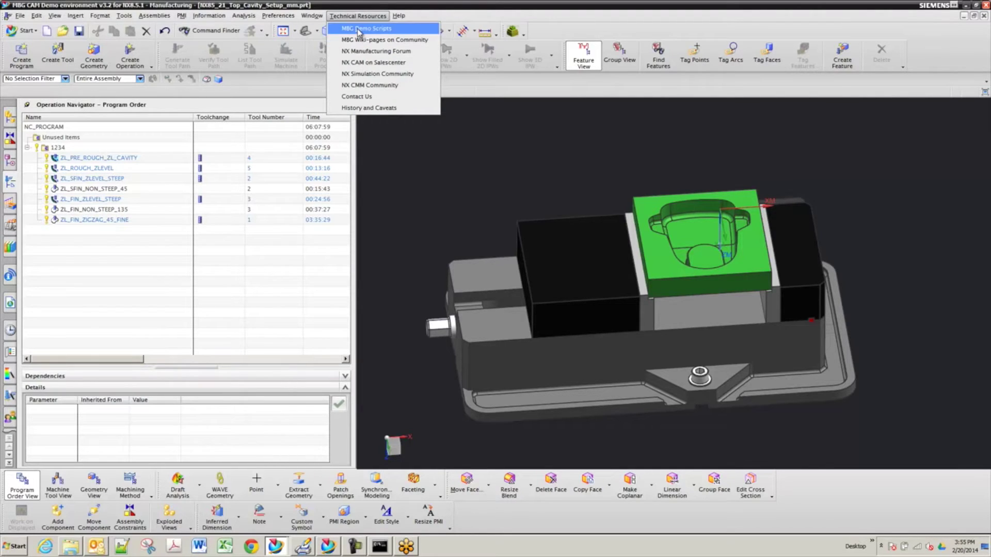
{"action": "left_click", "coordinate": [362, 29]}
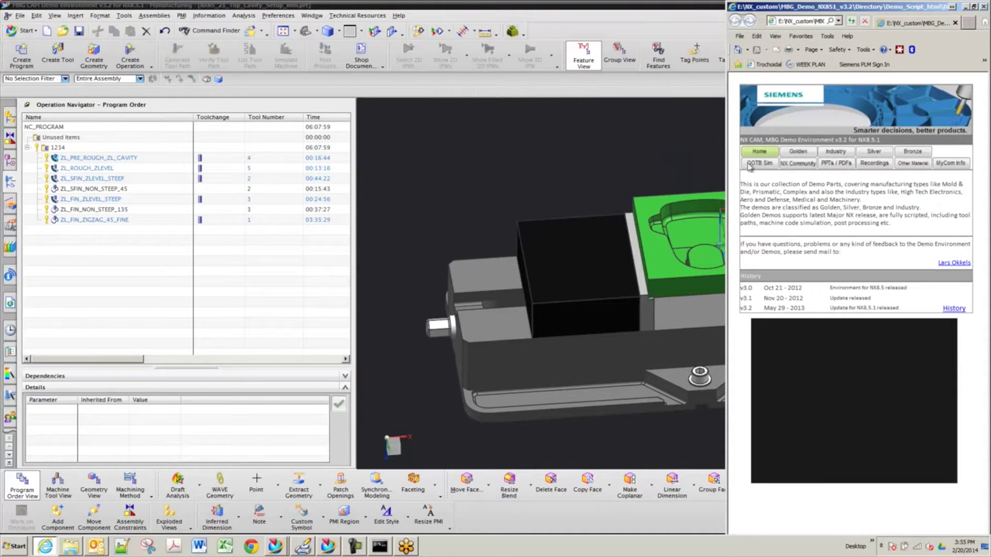
{"action": "left_click", "coordinate": [894, 362]}
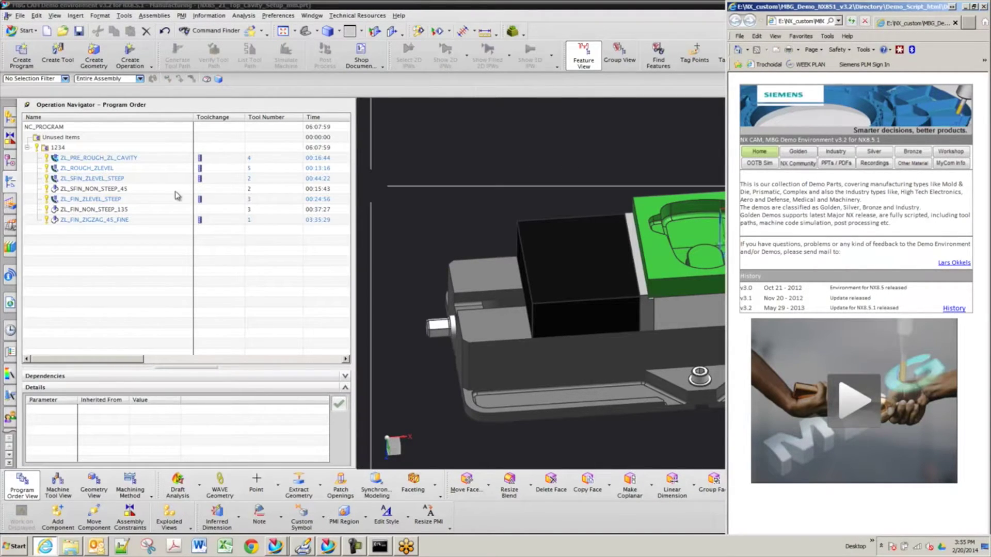
- Show the MBG Silver Demos palette and open the Sync Tech mm script from the Silver list of the demo scripts page
{"action": "left_click", "coordinate": [8, 455]}
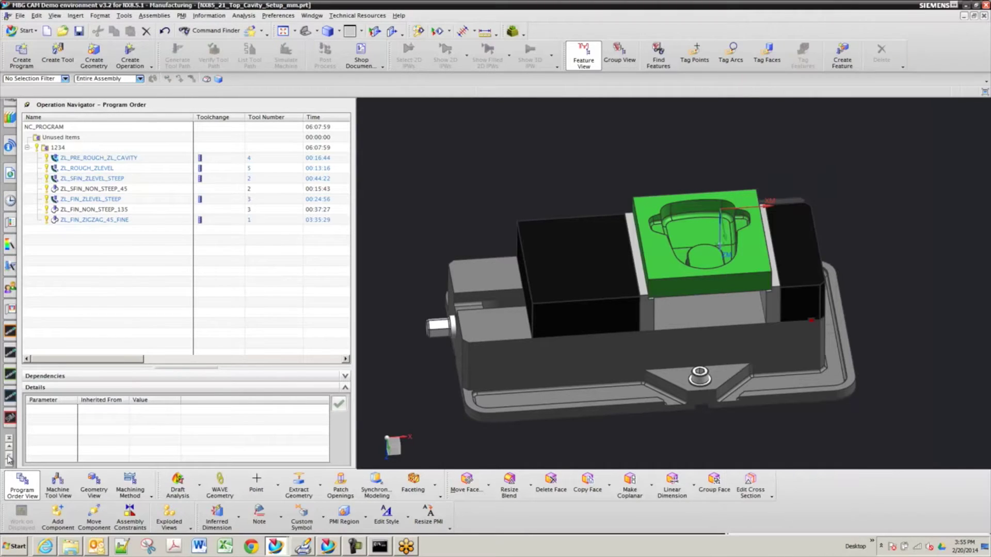
{"action": "left_click", "coordinate": [15, 351]}
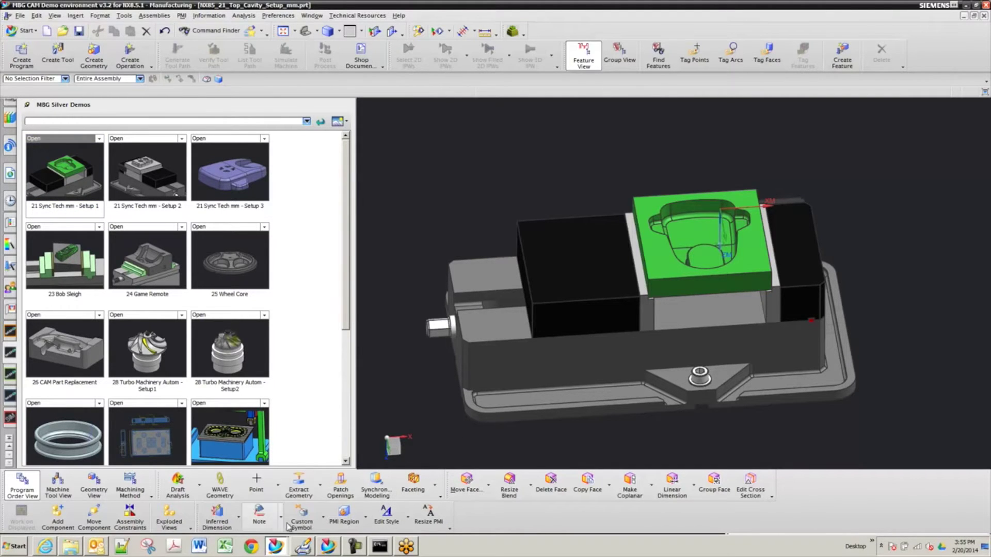
{"action": "left_click", "coordinate": [47, 546]}
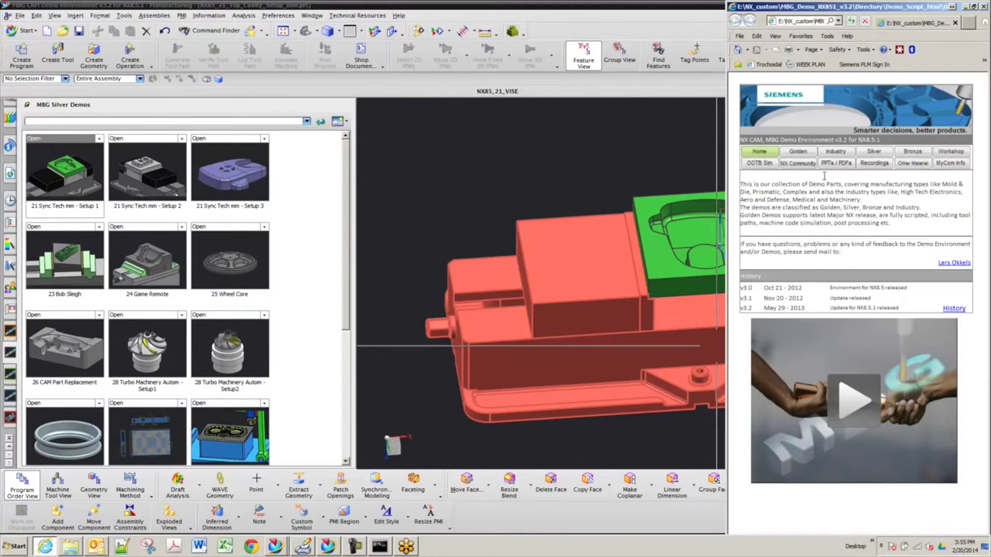
{"action": "left_click", "coordinate": [872, 154]}
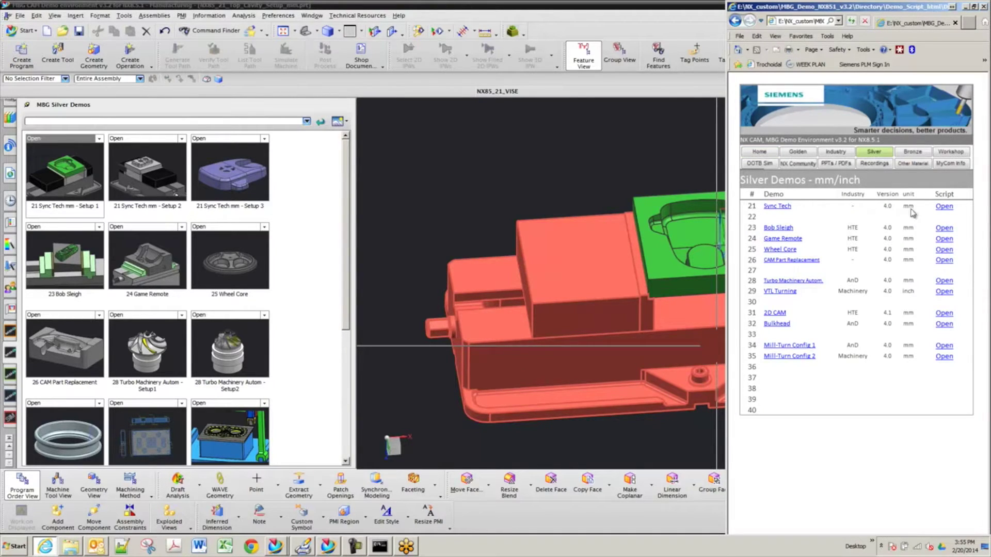
{"action": "left_click", "coordinate": [943, 207]}
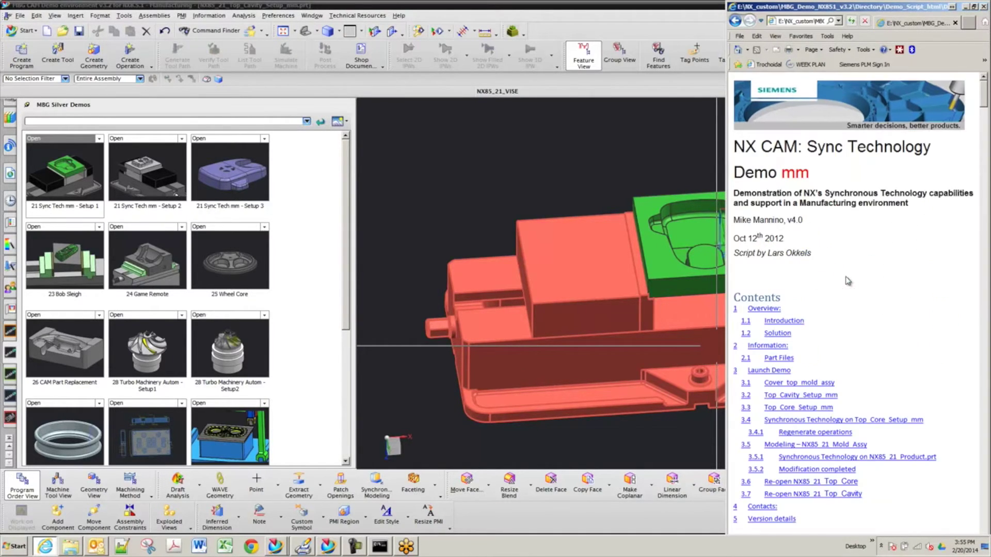
- Read through the Sync Technology demo script from the part files to the re-open cavity chapter, and close it
{"action": "scroll", "coordinate": [871, 264], "scroll_direction": "down", "scroll_amount": 2}
{"action": "scroll", "coordinate": [871, 264], "scroll_direction": "down", "scroll_amount": 10}
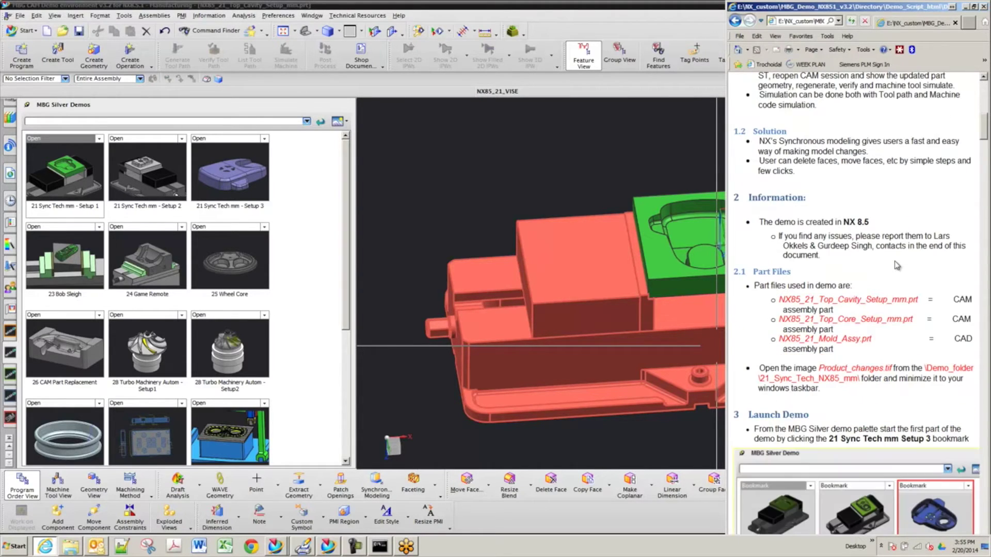
{"action": "scroll", "coordinate": [896, 265], "scroll_direction": "down", "scroll_amount": 6}
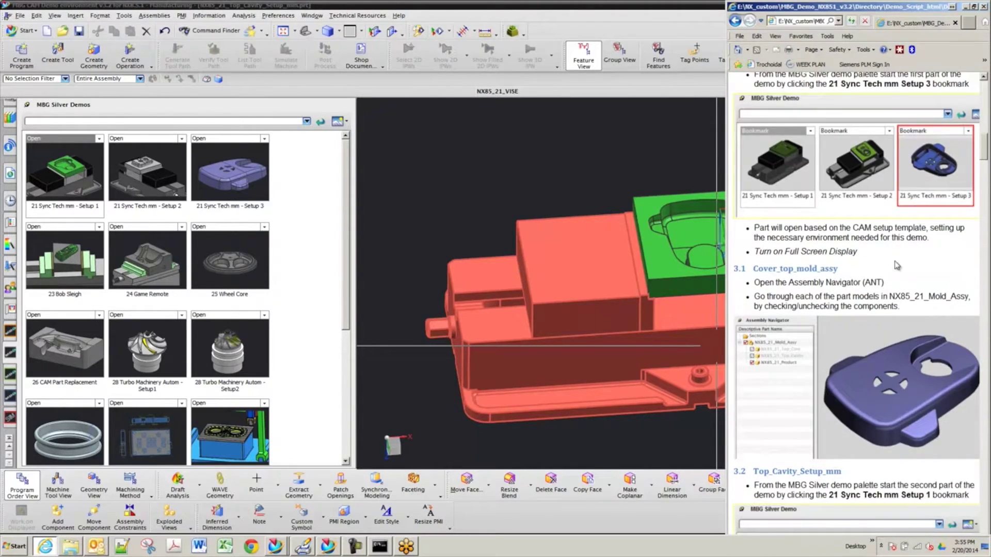
{"action": "scroll", "coordinate": [896, 265], "scroll_direction": "down", "scroll_amount": 6}
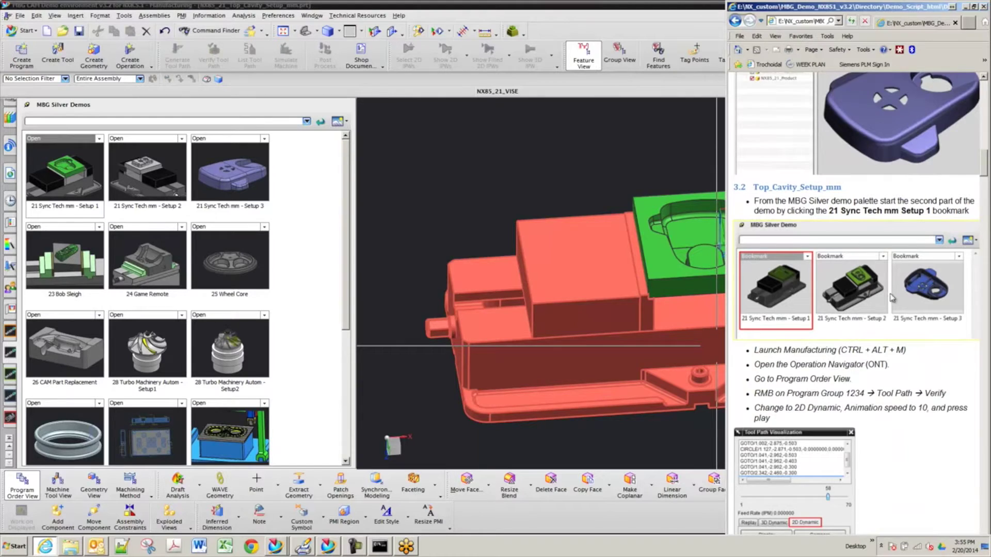
{"action": "scroll", "coordinate": [896, 292], "scroll_direction": "down", "scroll_amount": 10}
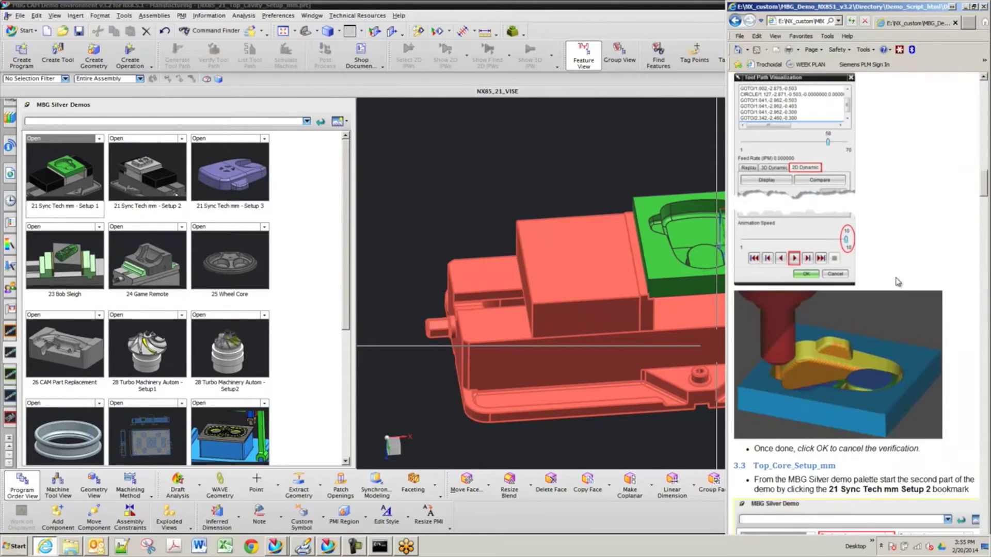
{"action": "scroll", "coordinate": [897, 276], "scroll_direction": "down", "scroll_amount": 15}
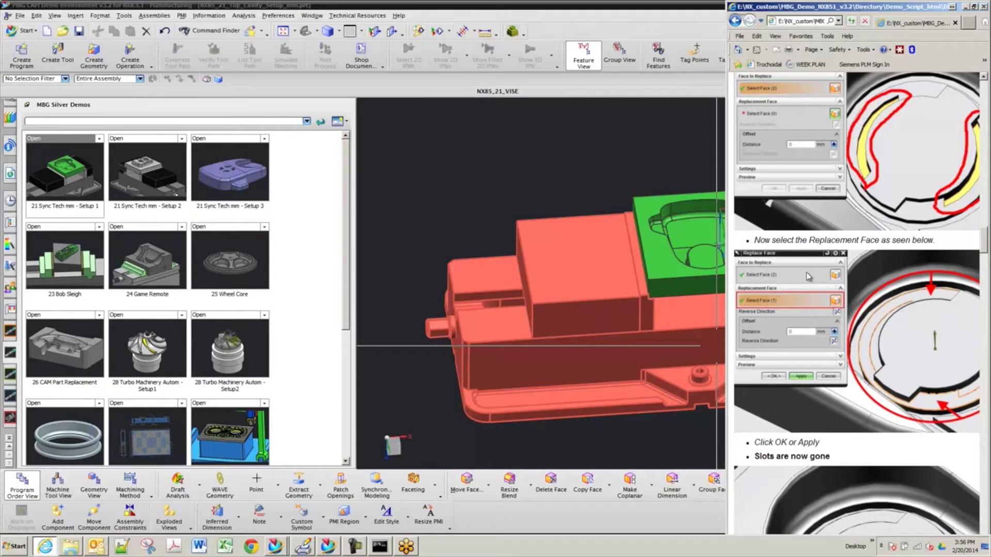
{"action": "scroll", "coordinate": [806, 271], "scroll_direction": "down", "scroll_amount": 10}
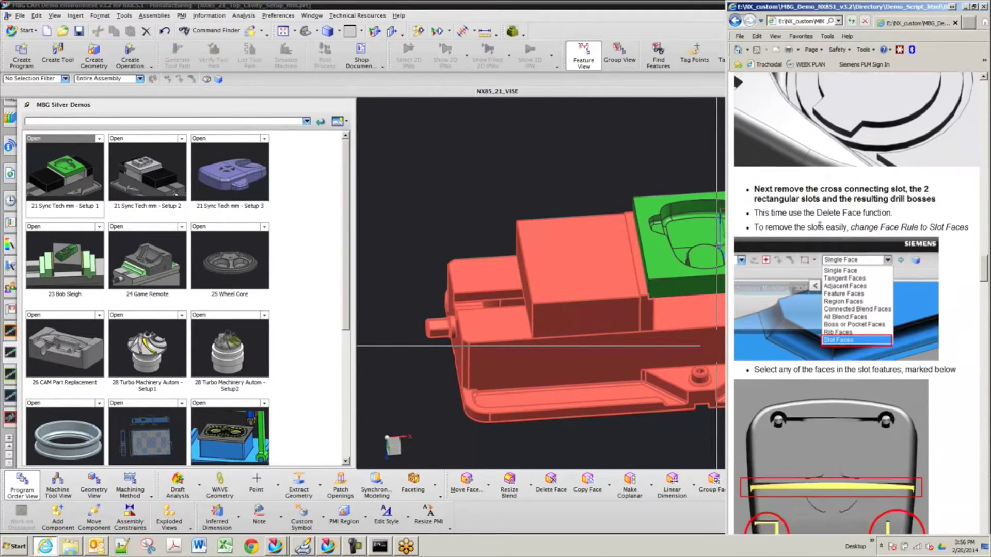
{"action": "scroll", "coordinate": [819, 225], "scroll_direction": "down", "scroll_amount": 20}
{"action": "scroll", "coordinate": [818, 229], "scroll_direction": "down", "scroll_amount": 6}
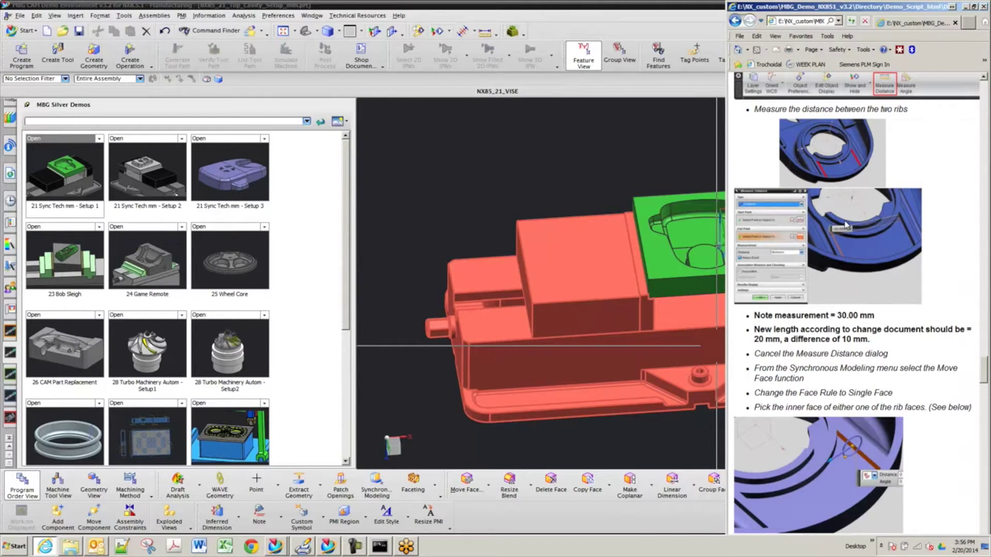
{"action": "scroll", "coordinate": [879, 247], "scroll_direction": "down", "scroll_amount": 10}
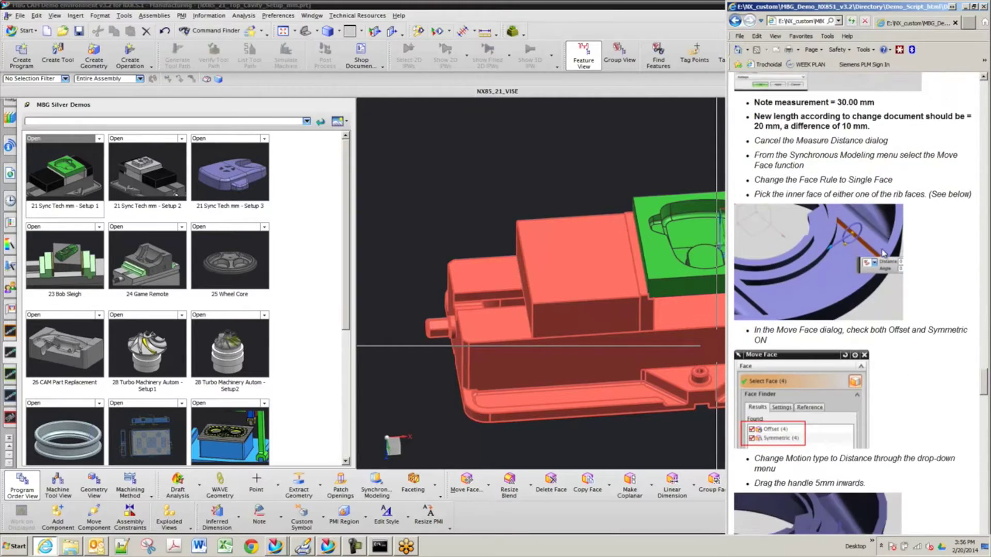
{"action": "scroll", "coordinate": [883, 253], "scroll_direction": "down", "scroll_amount": 5}
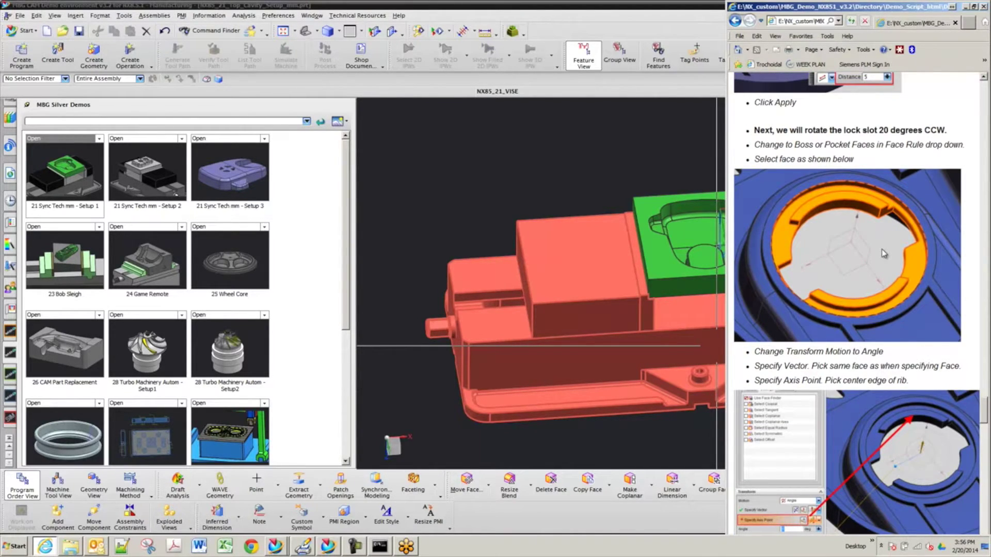
{"action": "scroll", "coordinate": [883, 249], "scroll_direction": "down", "scroll_amount": 3}
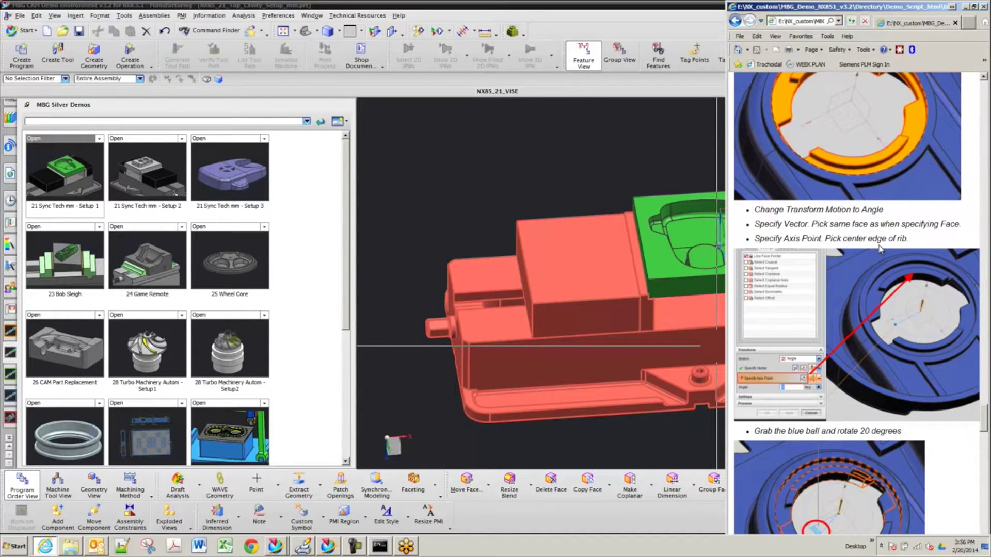
{"action": "scroll", "coordinate": [880, 249], "scroll_direction": "down", "scroll_amount": 5}
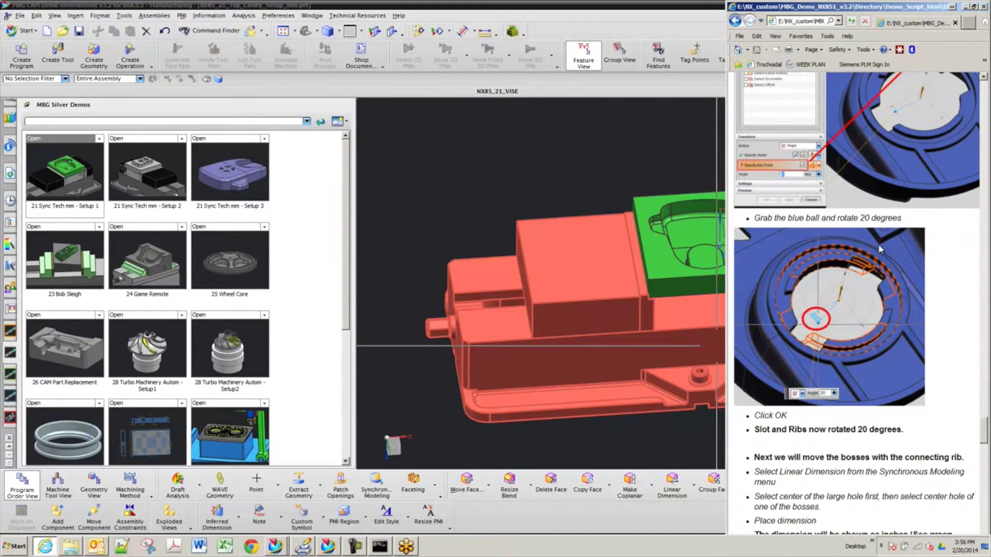
{"action": "scroll", "coordinate": [880, 249], "scroll_direction": "down", "scroll_amount": 20}
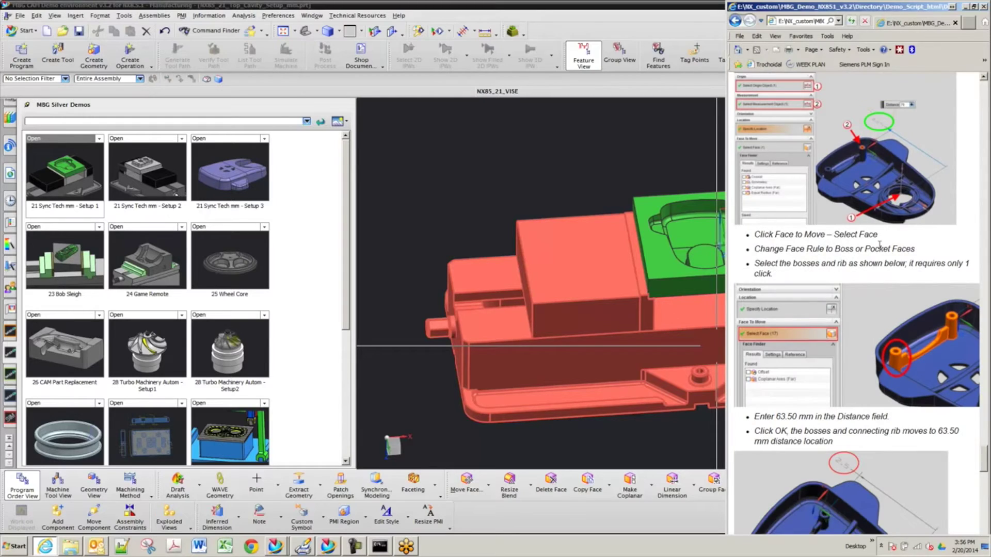
{"action": "scroll", "coordinate": [880, 249], "scroll_direction": "down", "scroll_amount": 20}
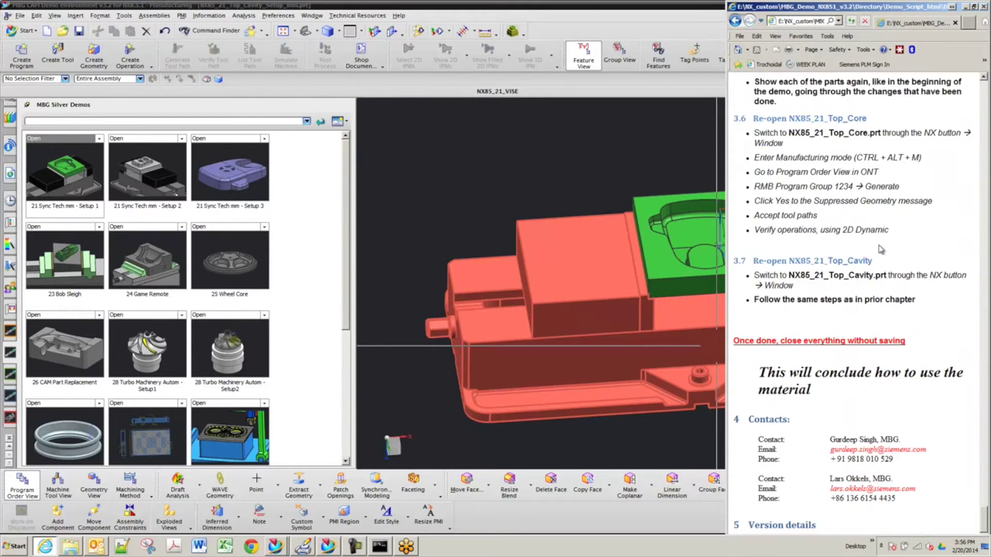
{"action": "left_click", "coordinate": [983, 6]}
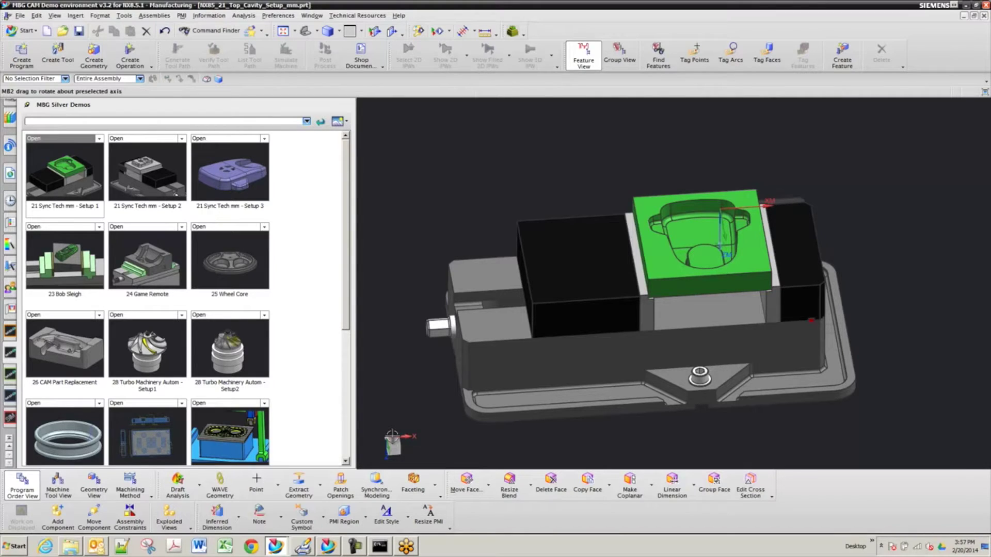
- Switch to Windows Explorer and open the NX Install Files (E:) folder in the libraries
{"action": "left_click", "coordinate": [15, 546]}
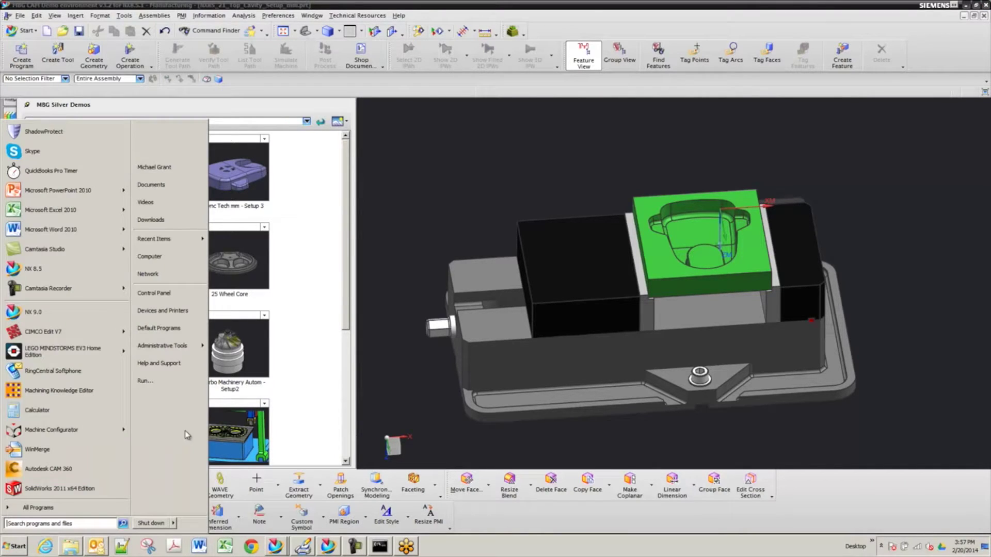
{"action": "left_click", "coordinate": [160, 257]}
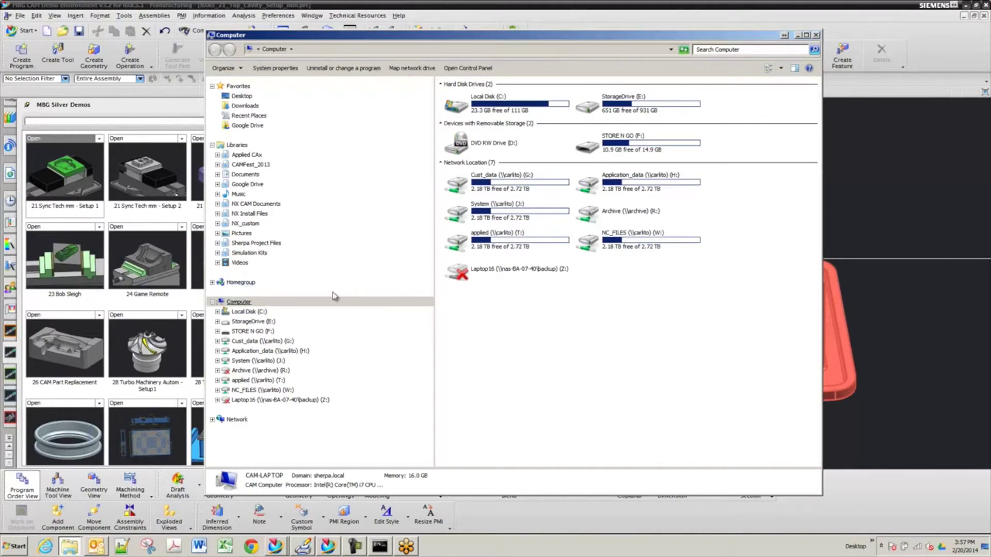
{"action": "left_click", "coordinate": [217, 213]}
{"action": "left_click", "coordinate": [253, 223]}
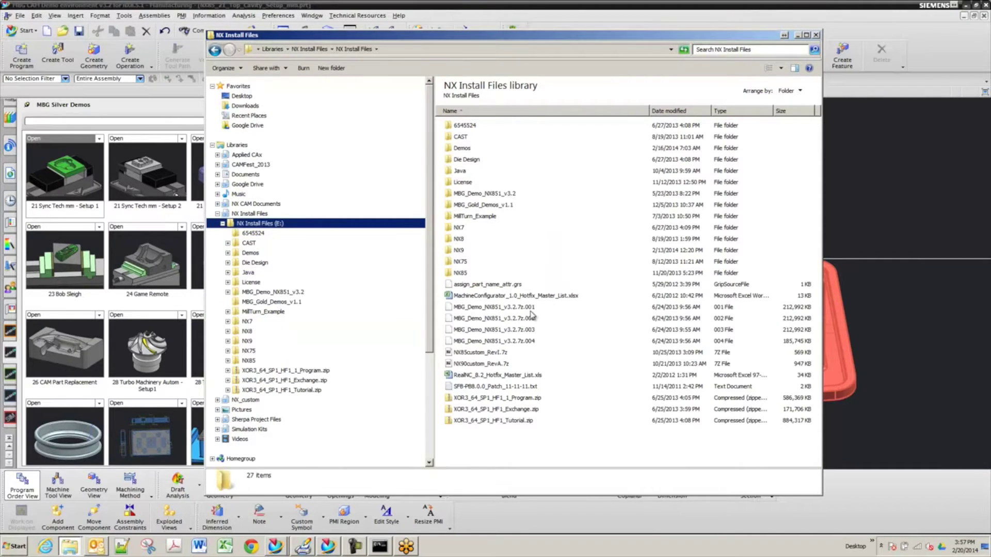
- Copy the four split archive files MBG_Demo_NX851_v3.2.7z.001 through MBG_Demo_NX851_v3.2.7z.004
{"action": "left_click", "coordinate": [528, 308]}
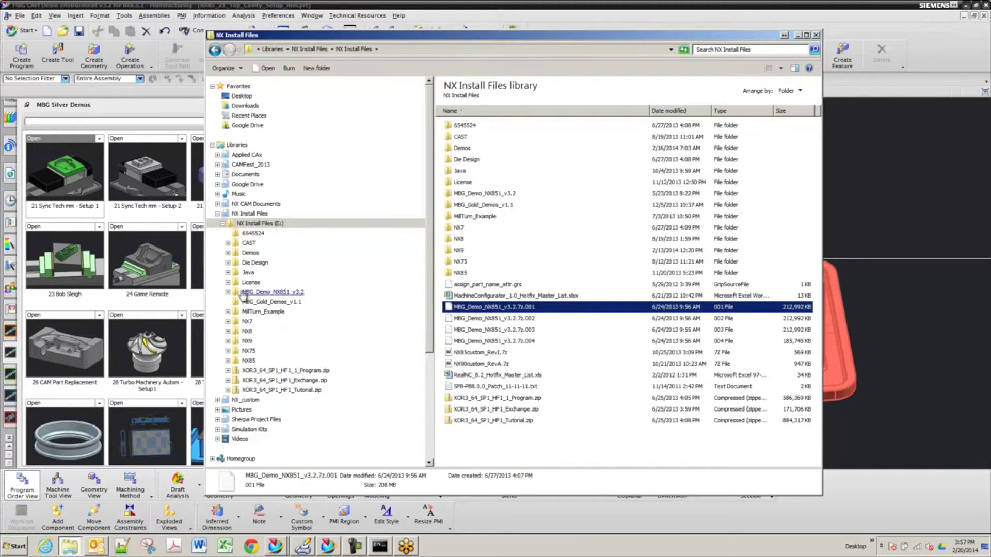
{"action": "left_click", "coordinate": [528, 341], "text": "shift"}
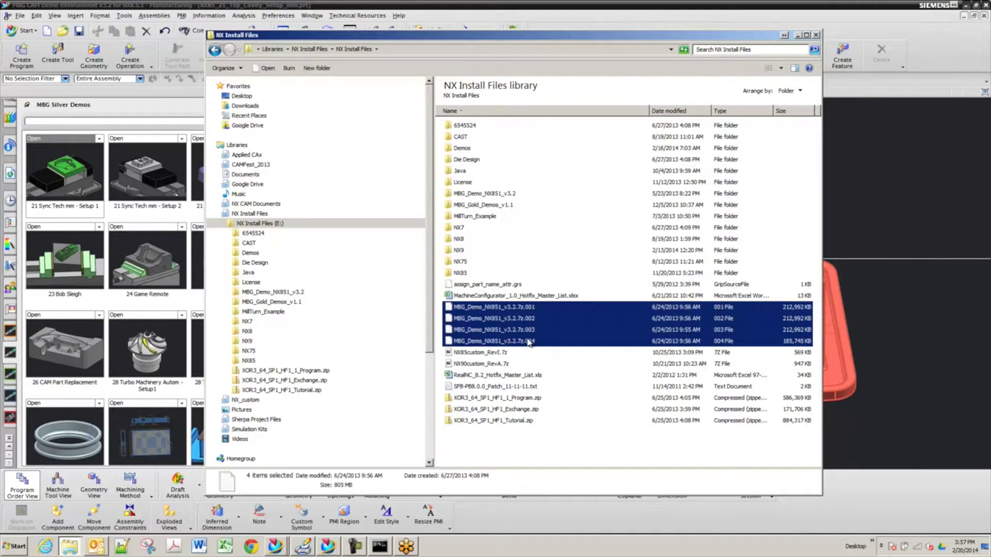
{"action": "right_click", "coordinate": [529, 342]}
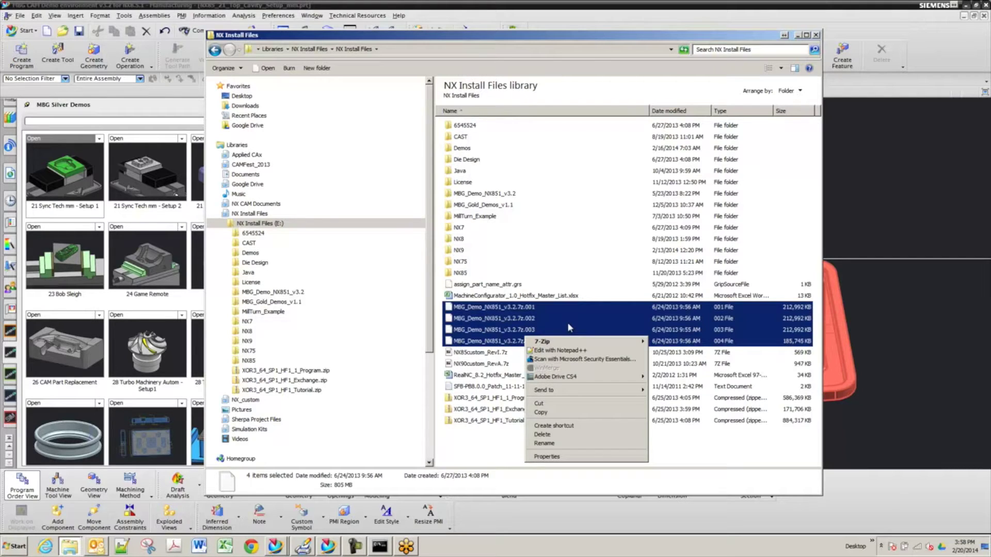
{"action": "left_click", "coordinate": [541, 413]}
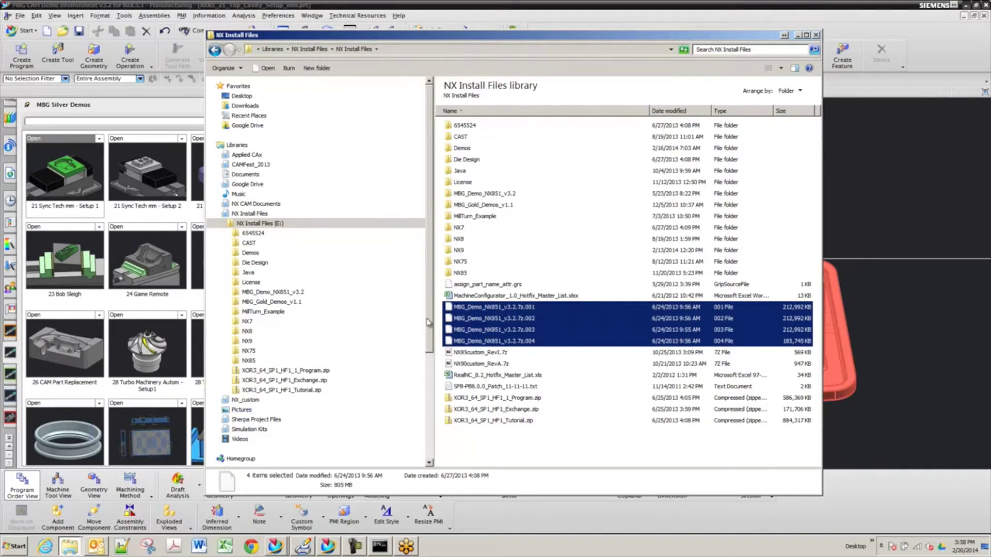
- Paste the four copied MBG_Demo_NX851_v3.2.7z archive files onto the STORE N GO (F:) drive
{"action": "scroll", "coordinate": [426, 331], "scroll_direction": "down", "scroll_amount": 1}
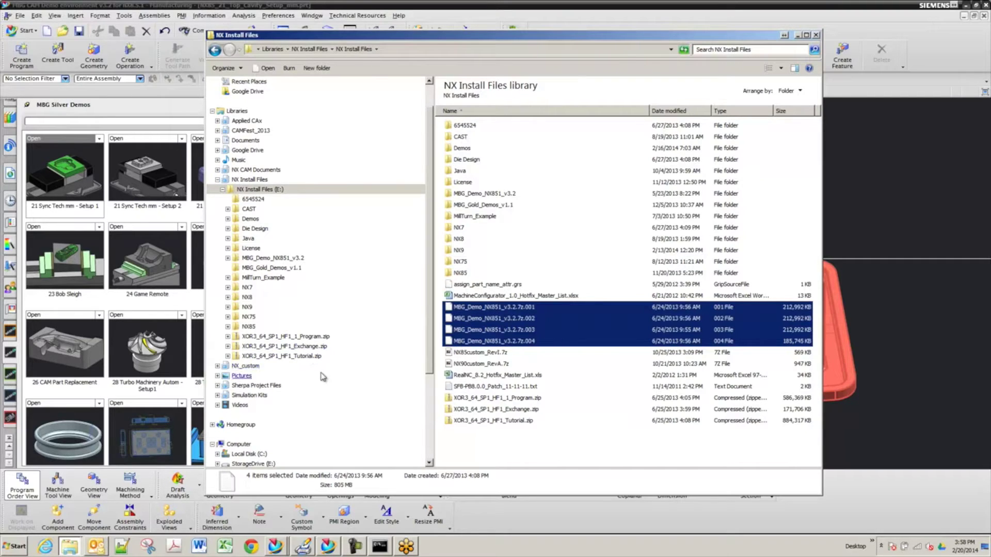
{"action": "left_click_drag", "start_coordinate": [428, 364], "coordinate": [428, 439]}
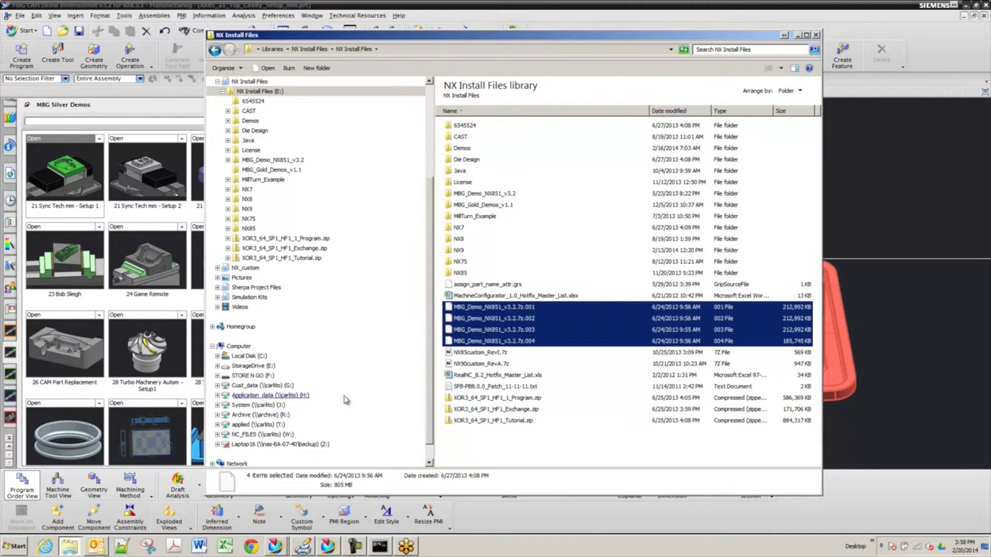
{"action": "left_click", "coordinate": [254, 375]}
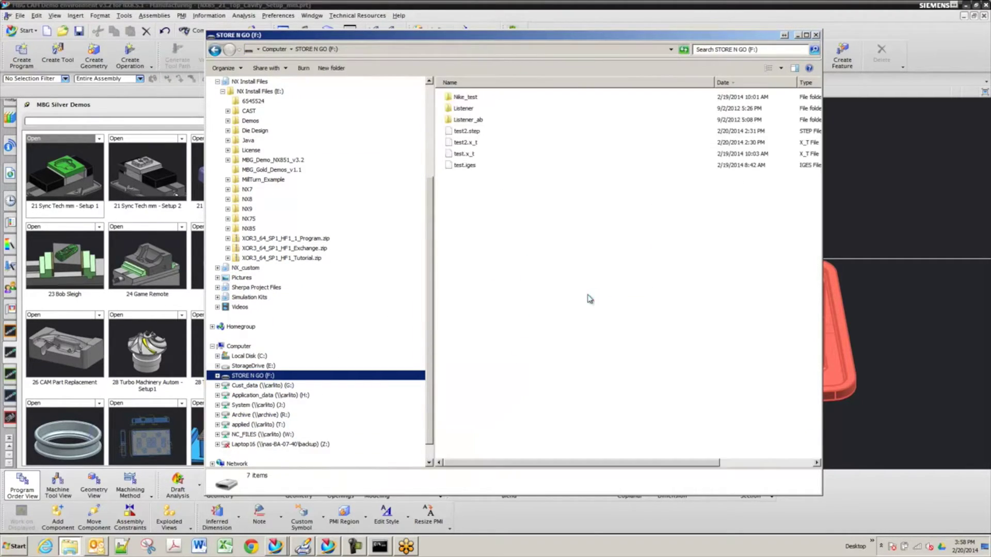
{"action": "right_click", "coordinate": [459, 221]}
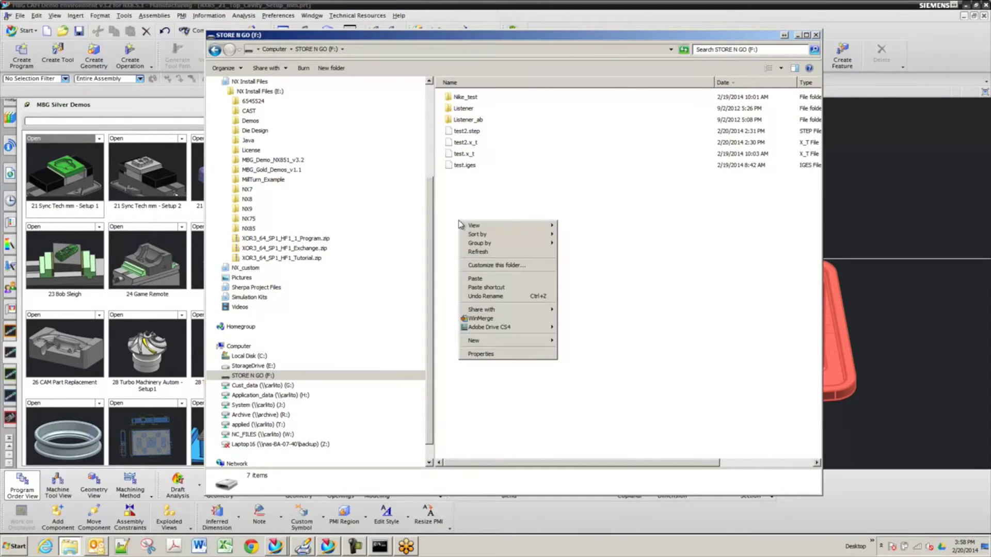
{"action": "left_click", "coordinate": [475, 279]}
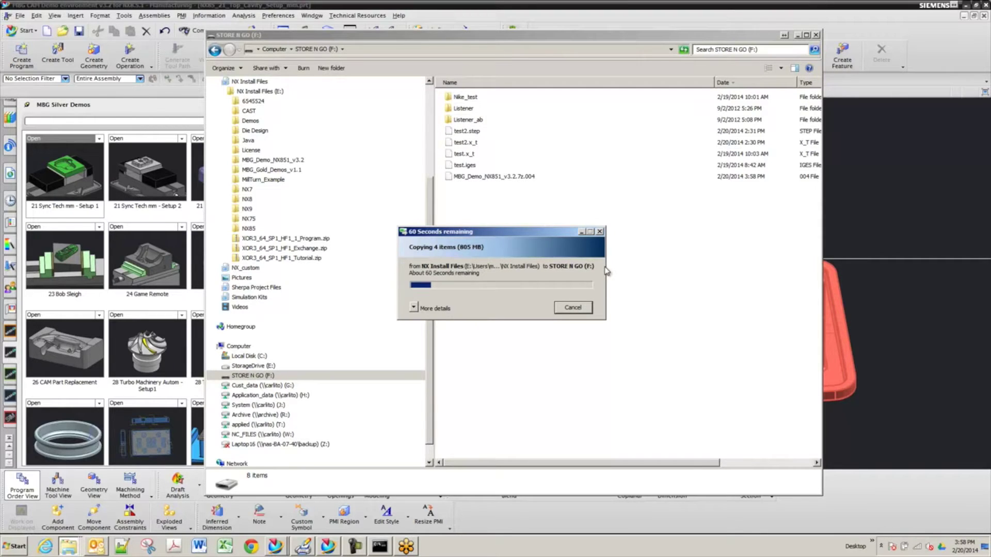
{"action": "left_click", "coordinate": [415, 308]}
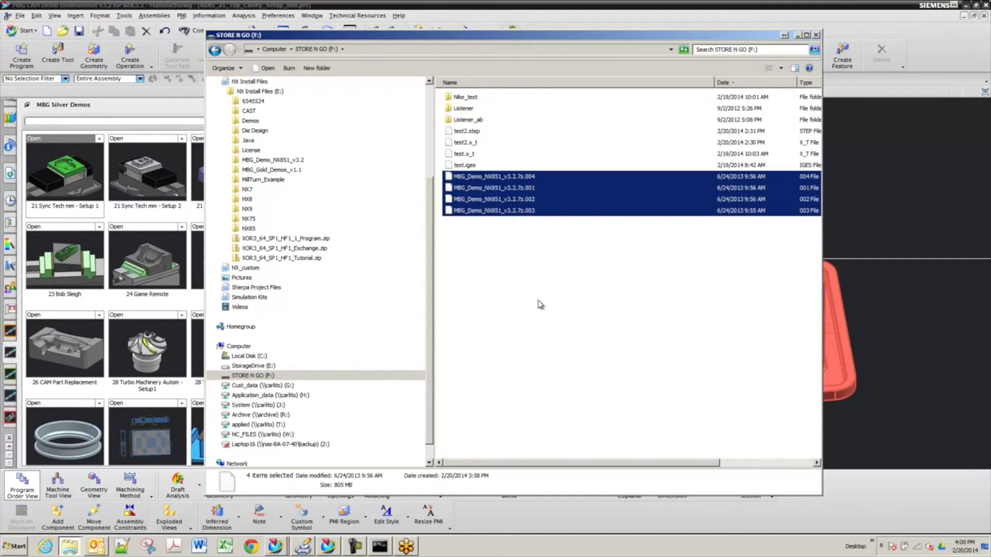
- Close the driver software installation notice in NX and paste the four archive files onto the USB DISK (F:) drive in Windows Explorer
{"action": "key", "text": "alt+Tab"}
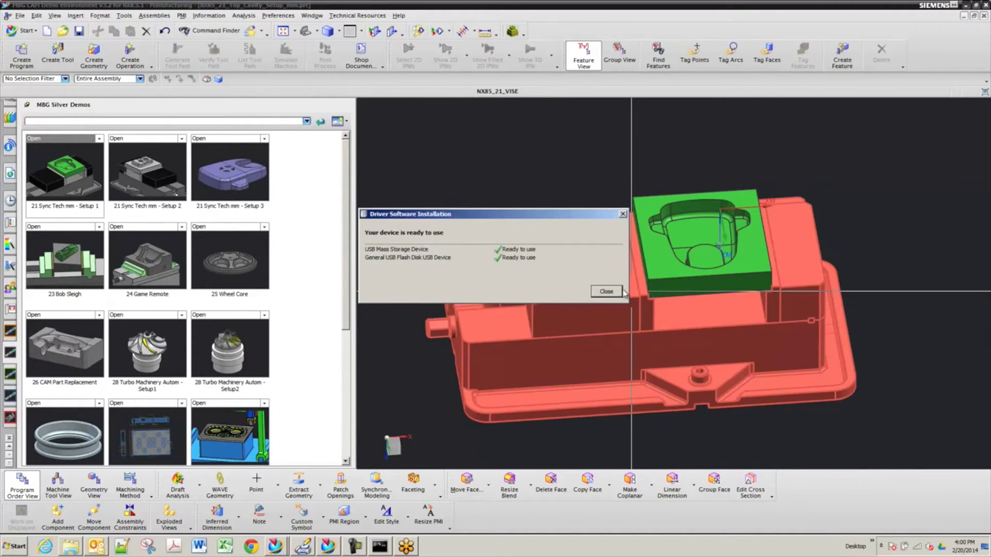
{"action": "left_click", "coordinate": [606, 292]}
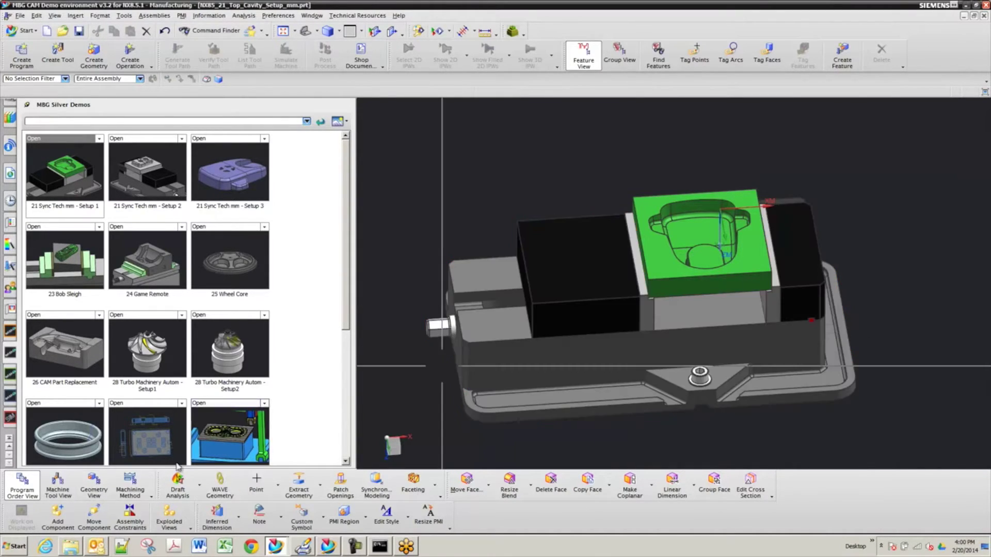
{"action": "left_click", "coordinate": [71, 545]}
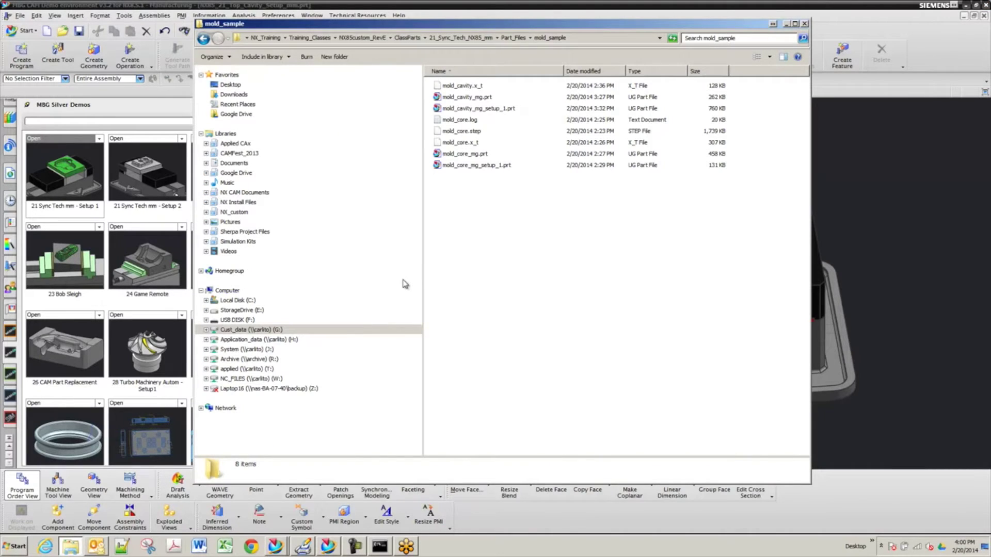
{"action": "left_click", "coordinate": [245, 320]}
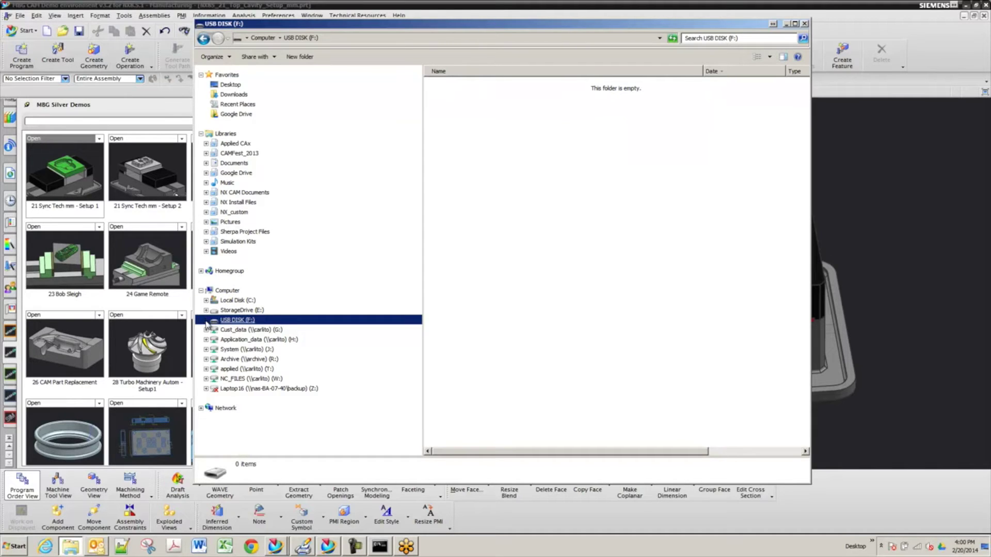
{"action": "left_click", "coordinate": [240, 311]}
{"action": "left_click", "coordinate": [239, 319]}
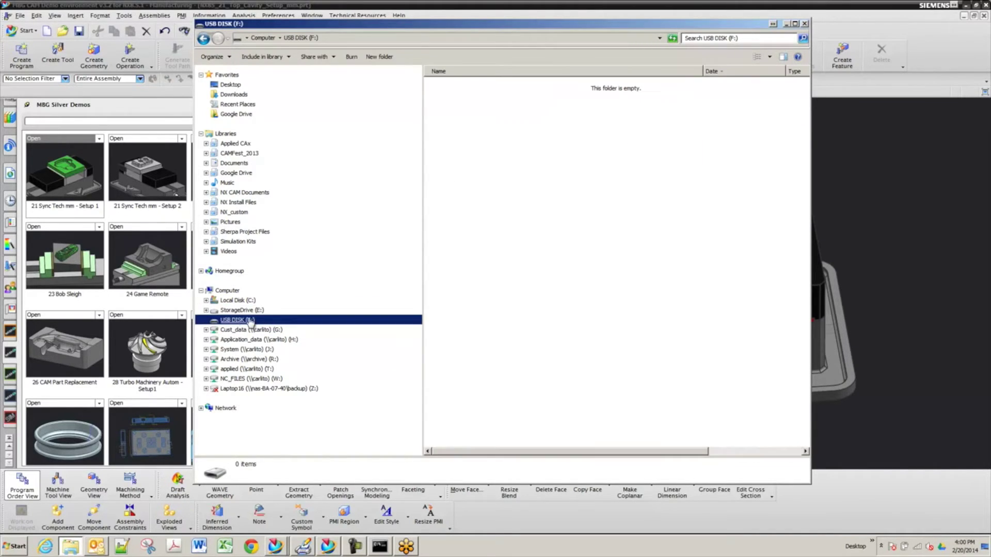
{"action": "right_click", "coordinate": [489, 201]}
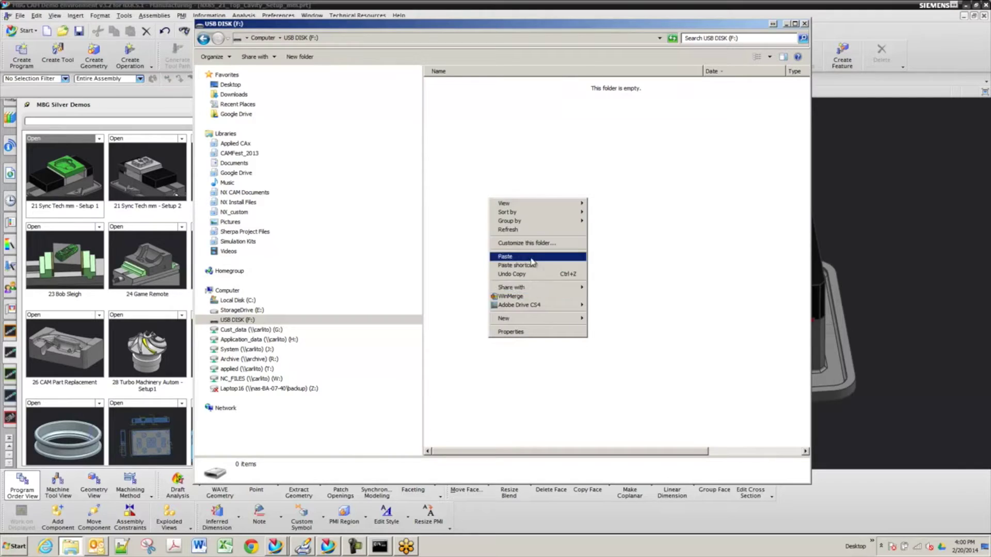
{"action": "left_click", "coordinate": [508, 256]}
- Check the used space, free space and capacity in the USB DISK (F:) properties
{"action": "left_click", "coordinate": [251, 322]}
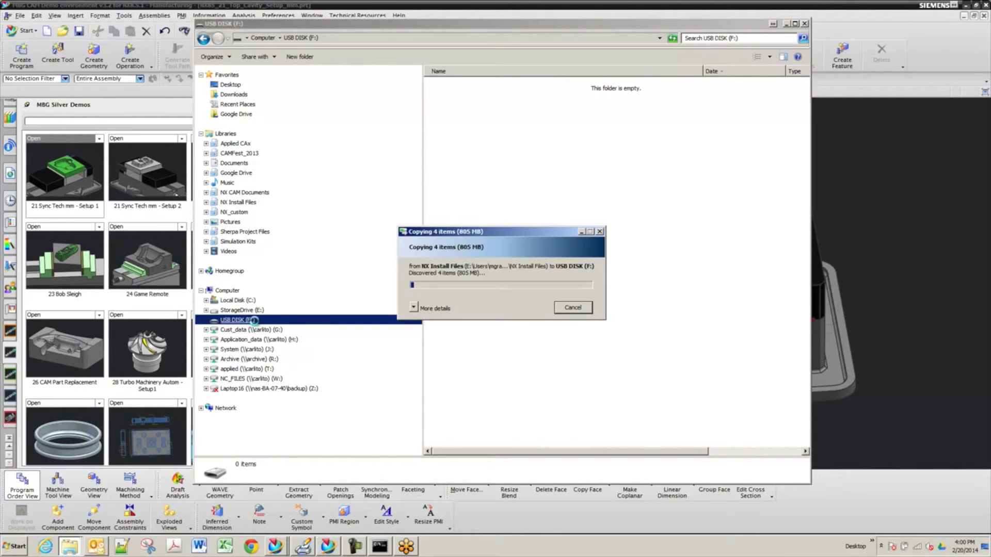
{"action": "right_click", "coordinate": [245, 321]}
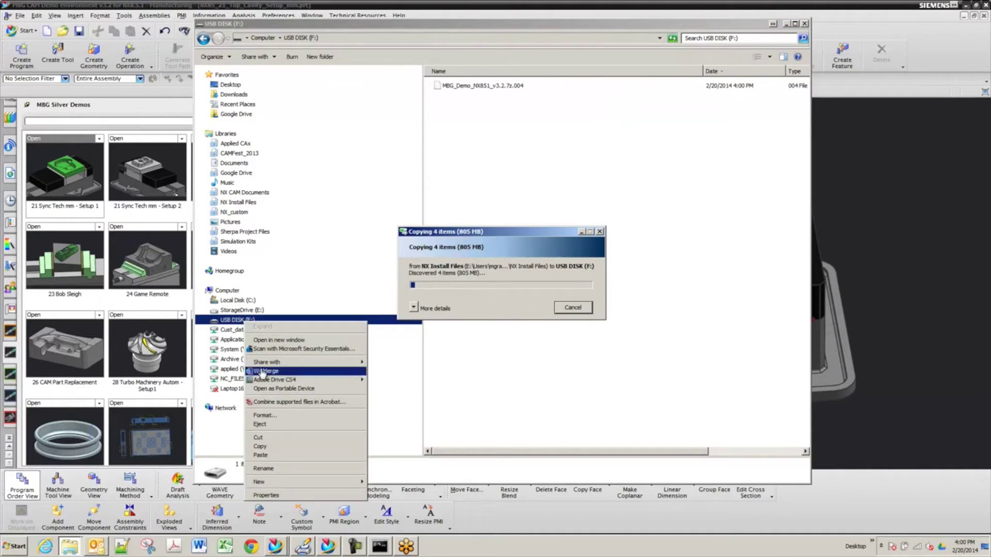
{"action": "left_click", "coordinate": [266, 495]}
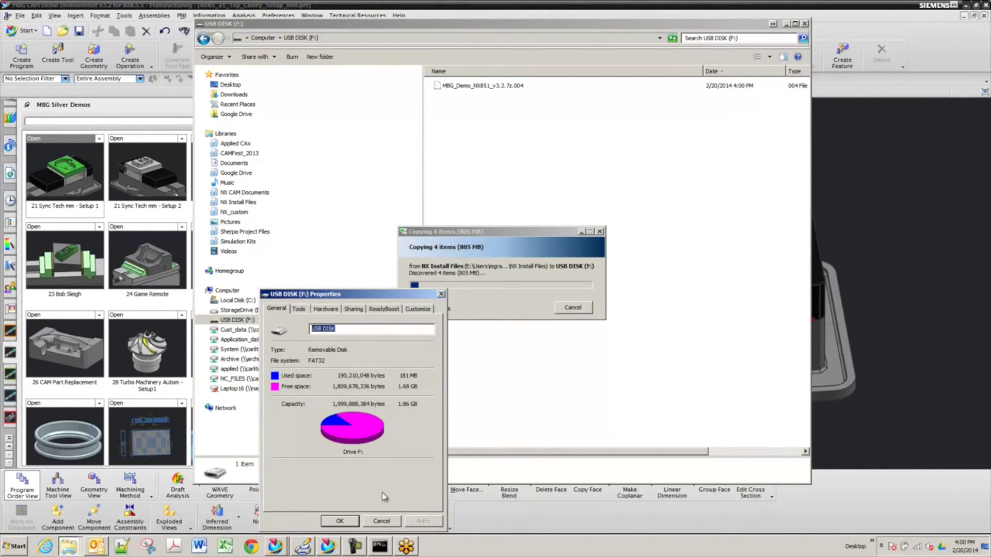
{"action": "left_click", "coordinate": [381, 520]}
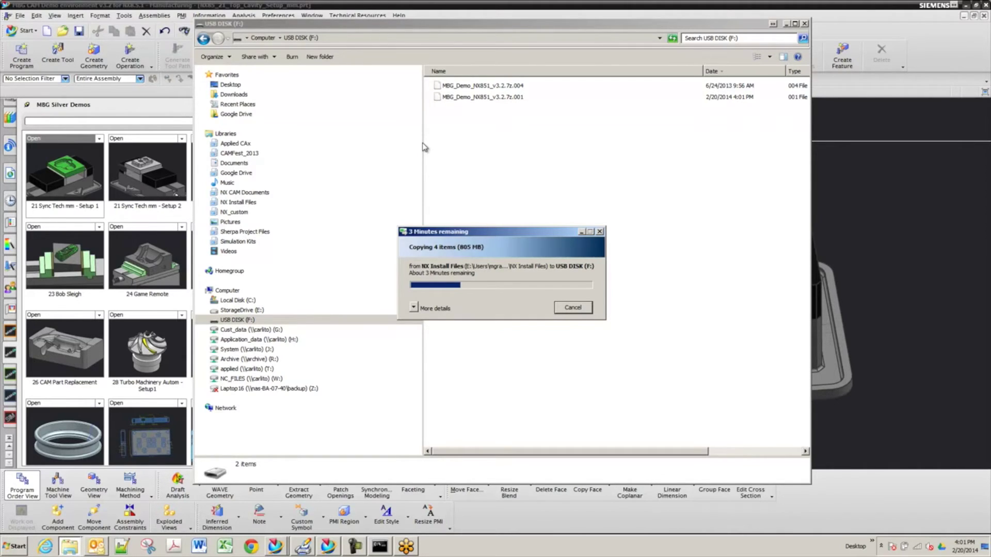
- Return to the MBG cavity setup in NX and dismiss the GoToMeeting reminder
{"action": "left_click", "coordinate": [832, 11]}
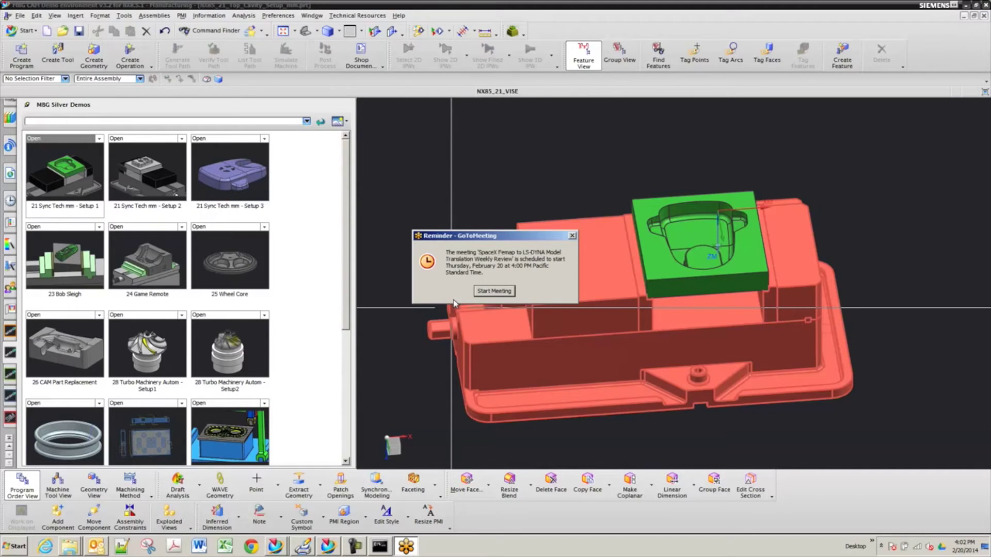
{"action": "left_click", "coordinate": [572, 235]}
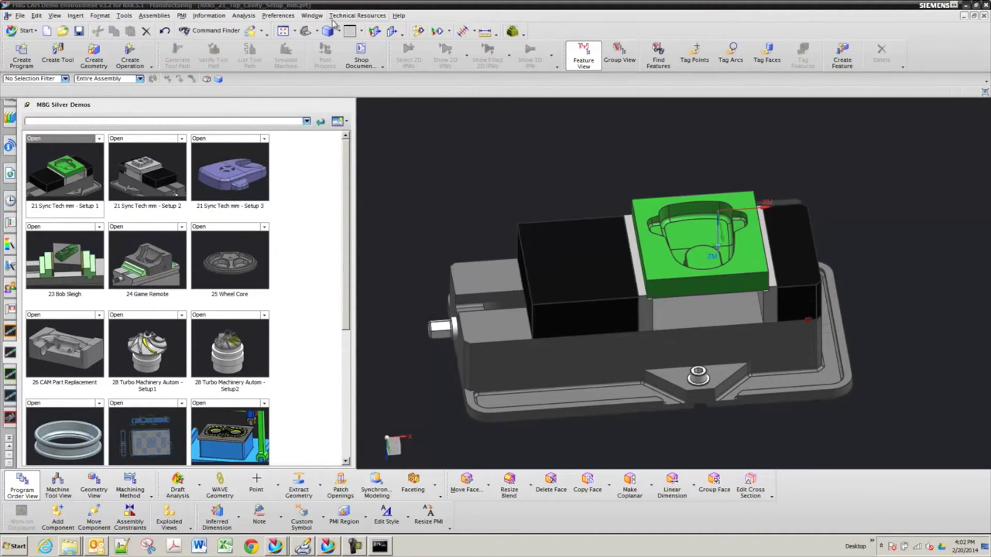
{"action": "left_click", "coordinate": [311, 16]}
{"action": "left_click", "coordinate": [480, 223]}
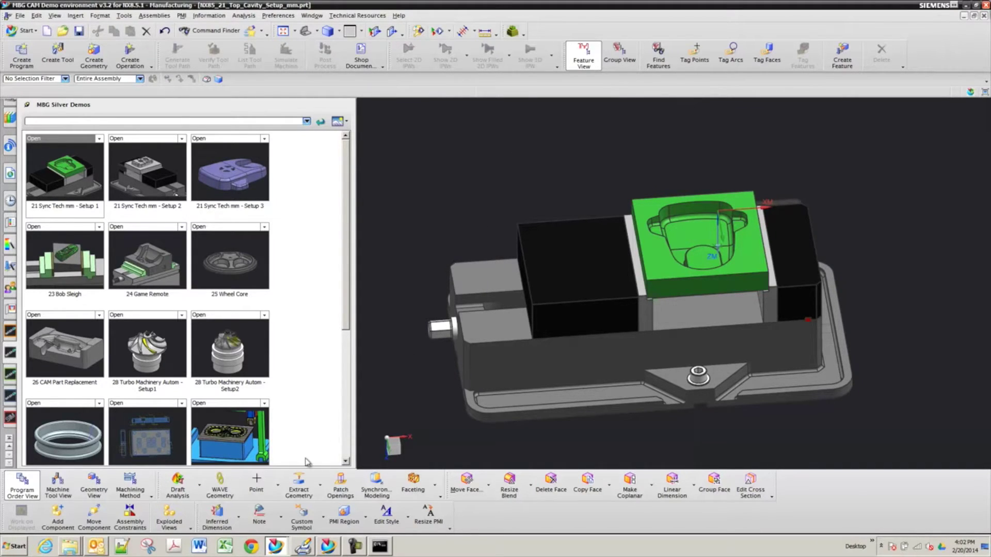
- Switch to Windows Explorer and move the copy progress window clear of the USB DISK (F:) folder
{"action": "left_click", "coordinate": [71, 546]}
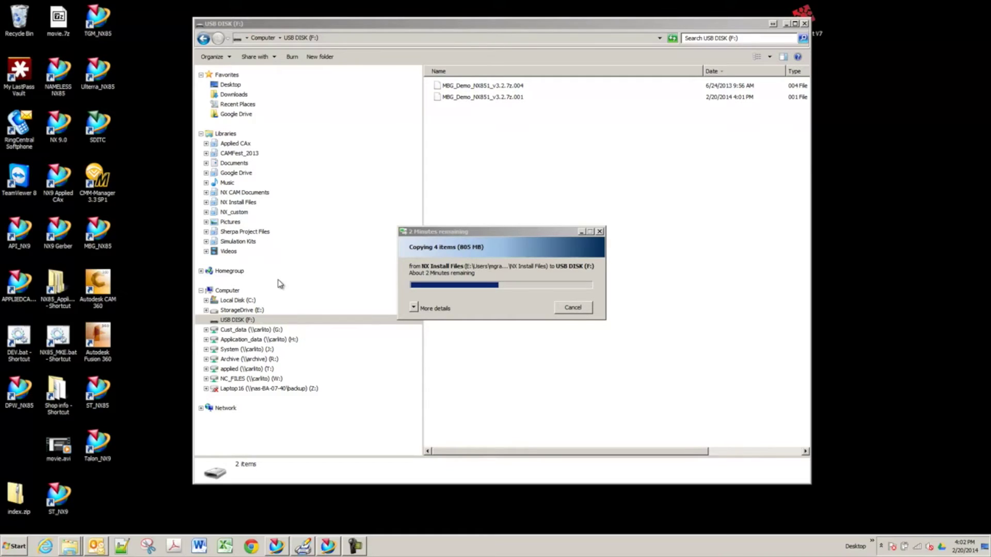
{"action": "left_click", "coordinate": [505, 232]}
{"action": "left_click_drag", "start_coordinate": [786, 222], "coordinate": [876, 233]}
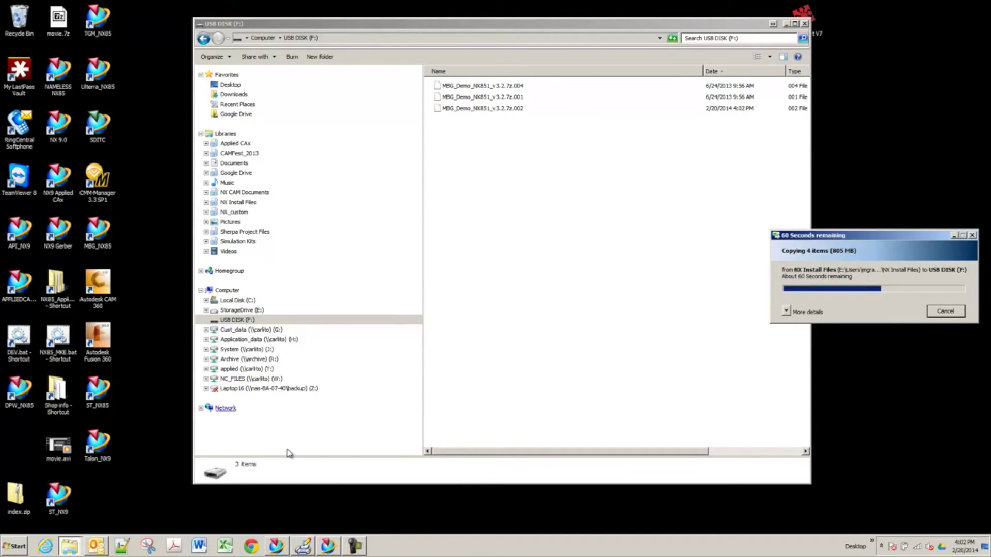
- Switch to the NX 9 session with the KG3-22-8800-cnc_0_setup_2-dmu.prt part and exit it
{"action": "left_click", "coordinate": [277, 546]}
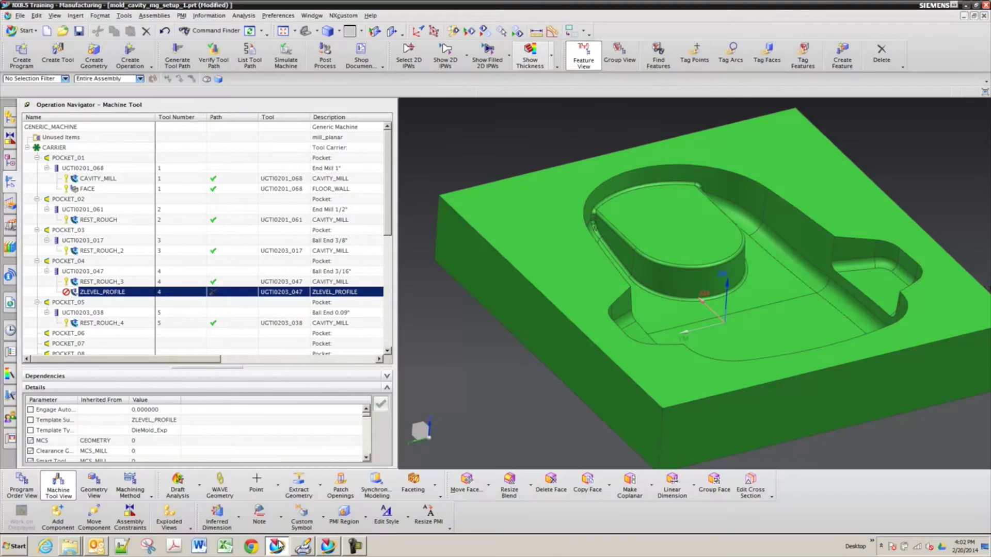
{"action": "left_click", "coordinate": [327, 547]}
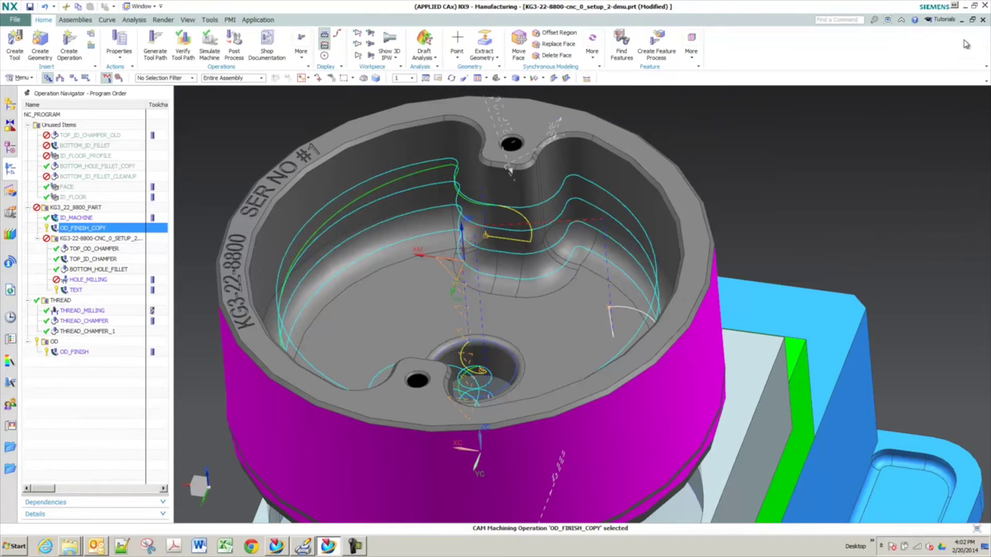
{"action": "left_click", "coordinate": [983, 6]}
{"action": "left_click", "coordinate": [496, 290]}
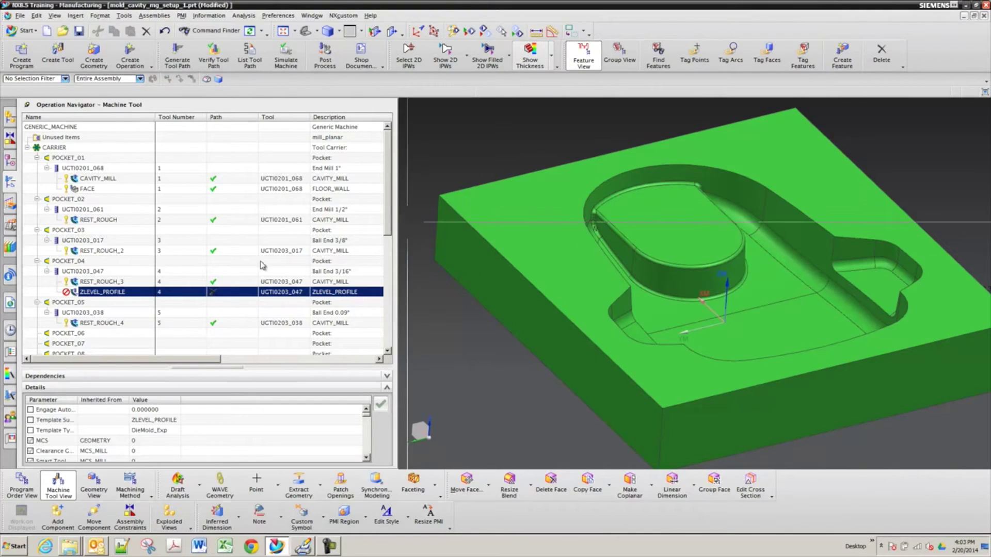
- Accept the feeds and speeds of the ZLEVEL_PROFILE operation in mold_cavity_mg_setup_1.prt and generate its tool path
{"action": "double_click", "coordinate": [94, 293]}
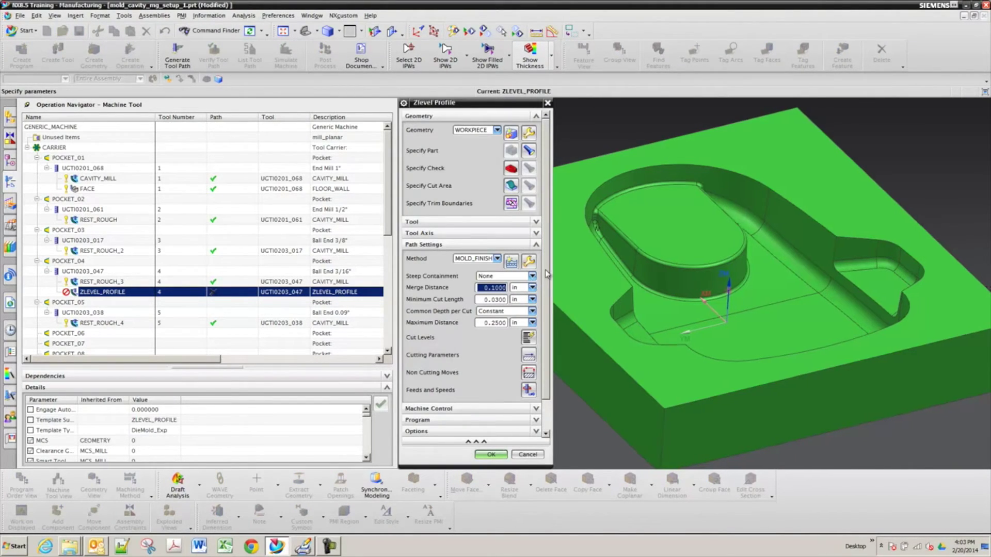
{"action": "scroll", "coordinate": [489, 331], "scroll_direction": "down", "scroll_amount": 1}
{"action": "left_click", "coordinate": [526, 356]}
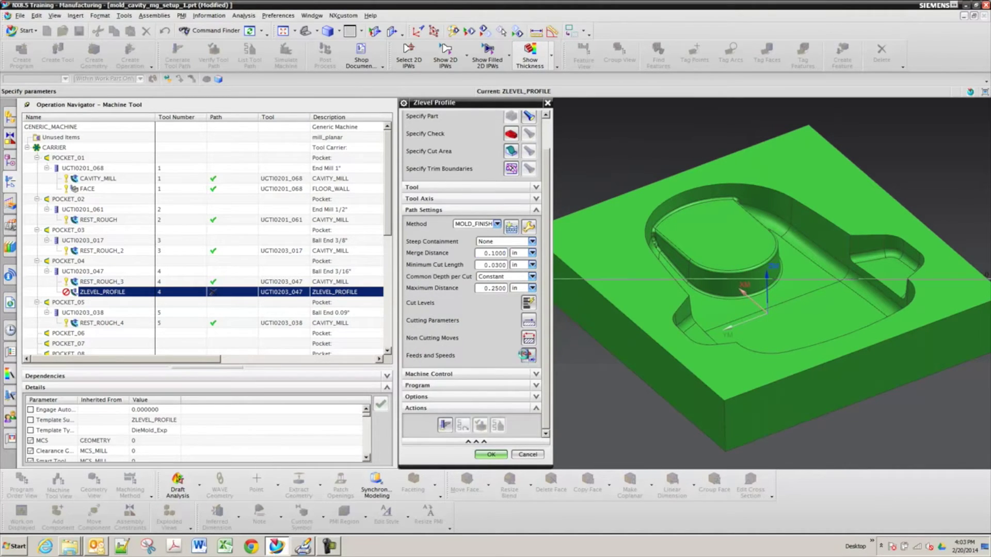
{"action": "left_click", "coordinate": [494, 325]}
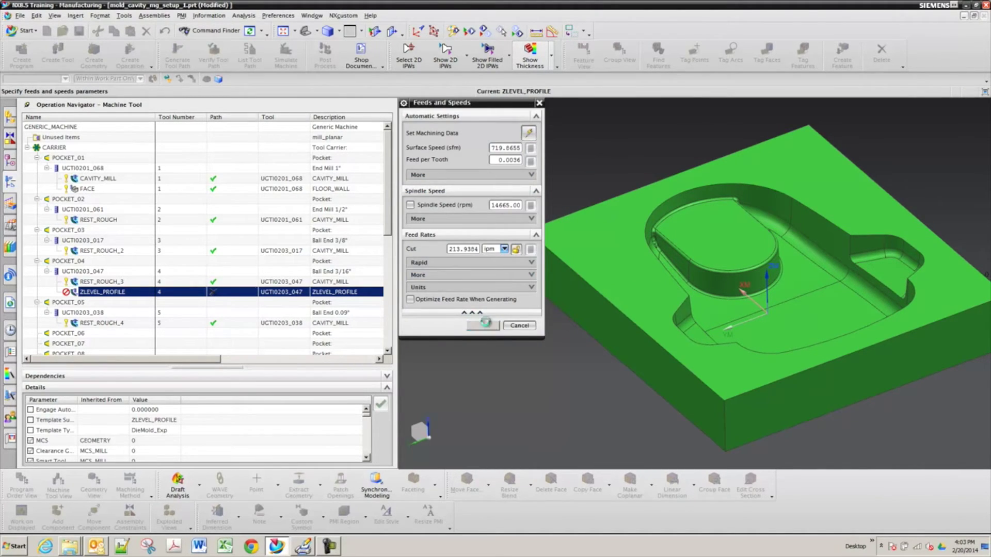
{"action": "left_click", "coordinate": [443, 425]}
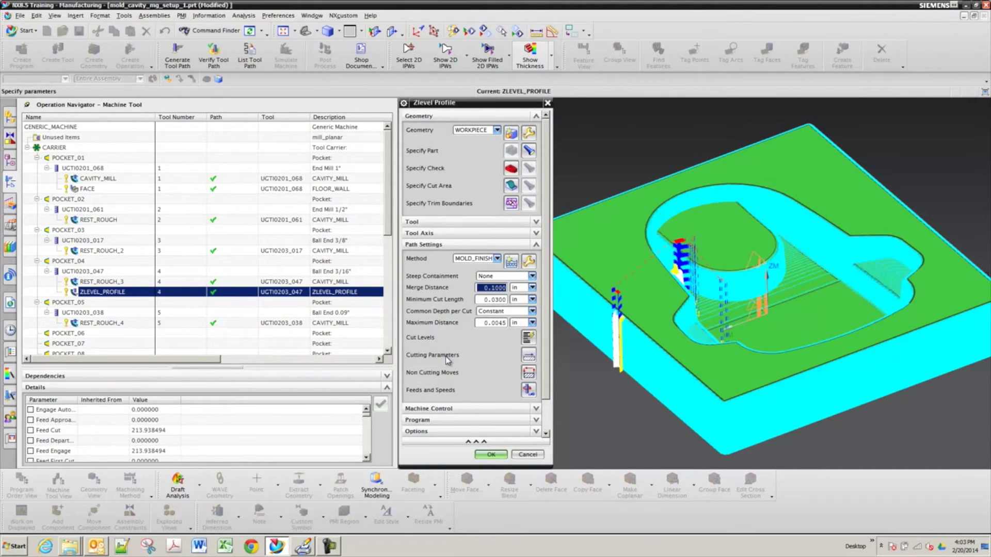
- Chain the cavity's upper rim edges as a curve trim boundary with the Inside trim side and regenerate the ZLEVEL_PROFILE tool path
{"action": "left_click", "coordinate": [510, 203]}
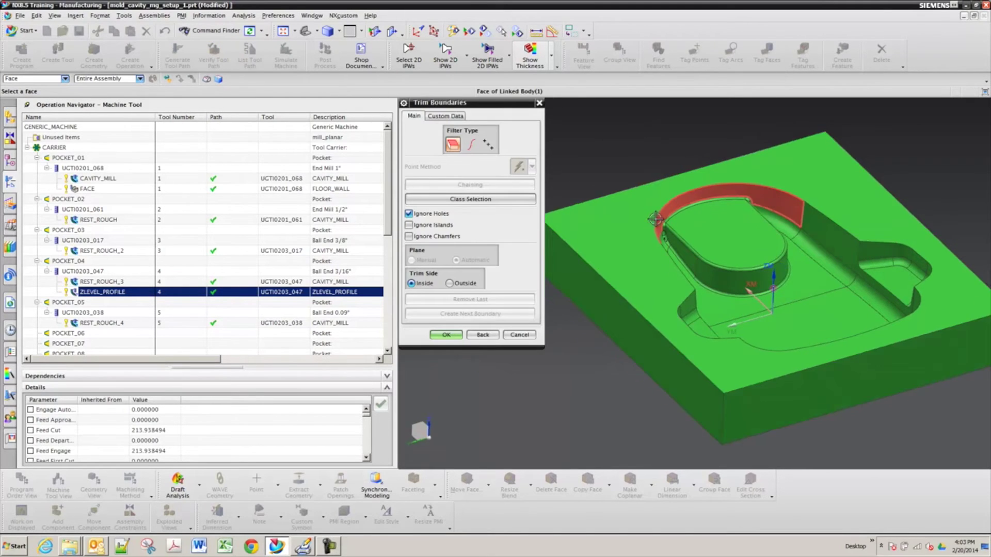
{"action": "left_click", "coordinate": [470, 145]}
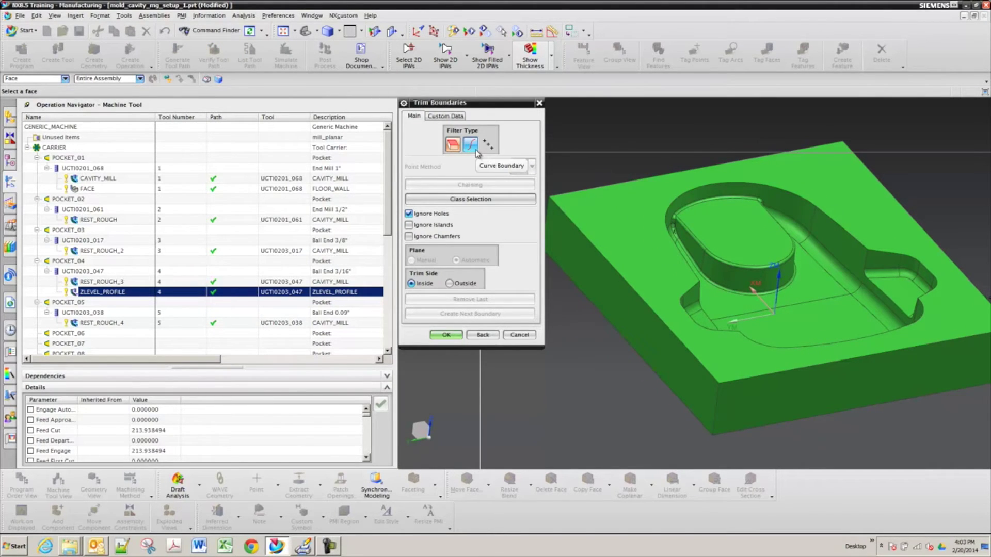
{"action": "left_click", "coordinate": [476, 151]}
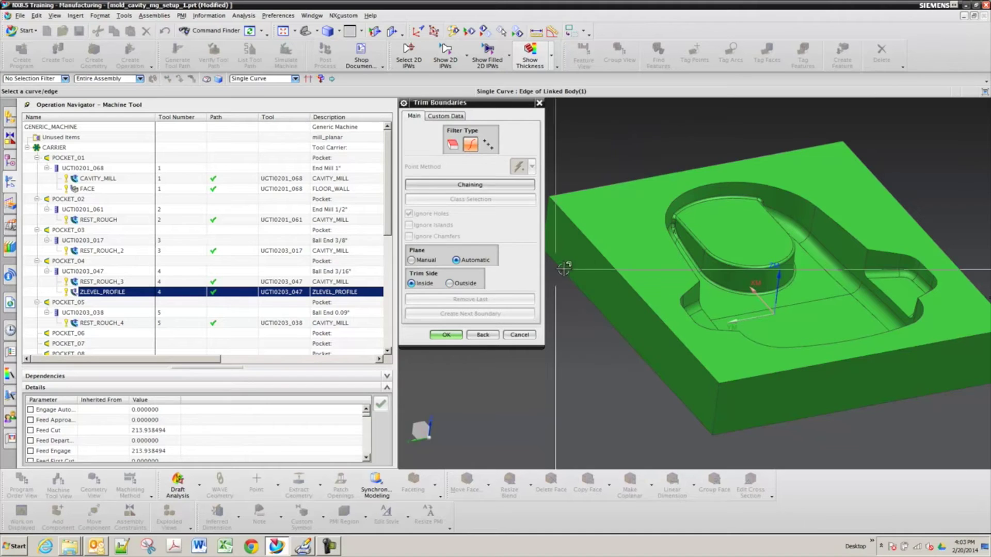
{"action": "left_click", "coordinate": [510, 184]}
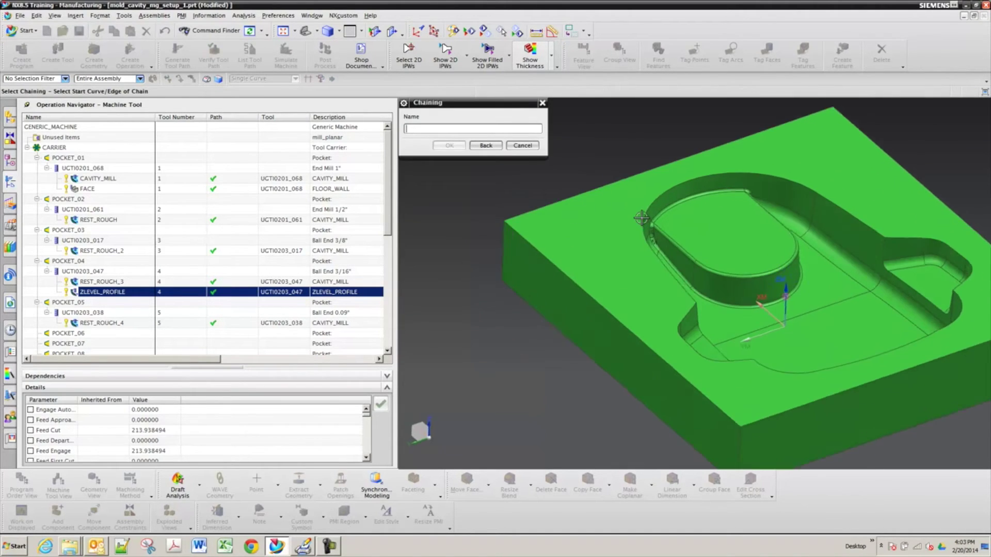
{"action": "left_click", "coordinate": [734, 193]}
{"action": "middle_click_drag", "start_coordinate": [640, 234], "coordinate": [583, 204]}
{"action": "left_click", "coordinate": [680, 227]}
{"action": "scroll", "coordinate": [575, 204], "scroll_direction": "down", "scroll_amount": 1}
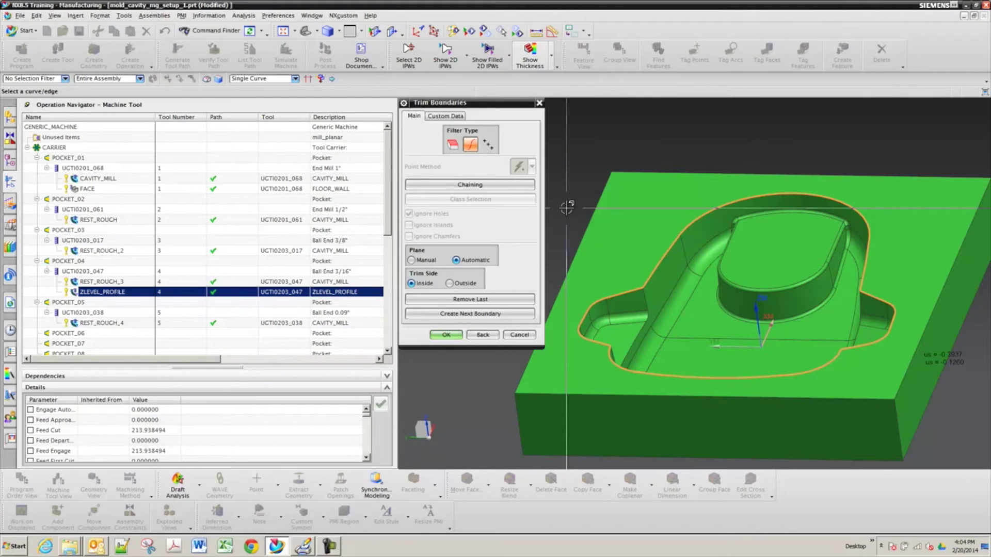
{"action": "middle_click_drag", "start_coordinate": [567, 208], "coordinate": [578, 196]}
{"action": "left_click", "coordinate": [450, 337]}
{"action": "middle_click", "coordinate": [576, 259]}
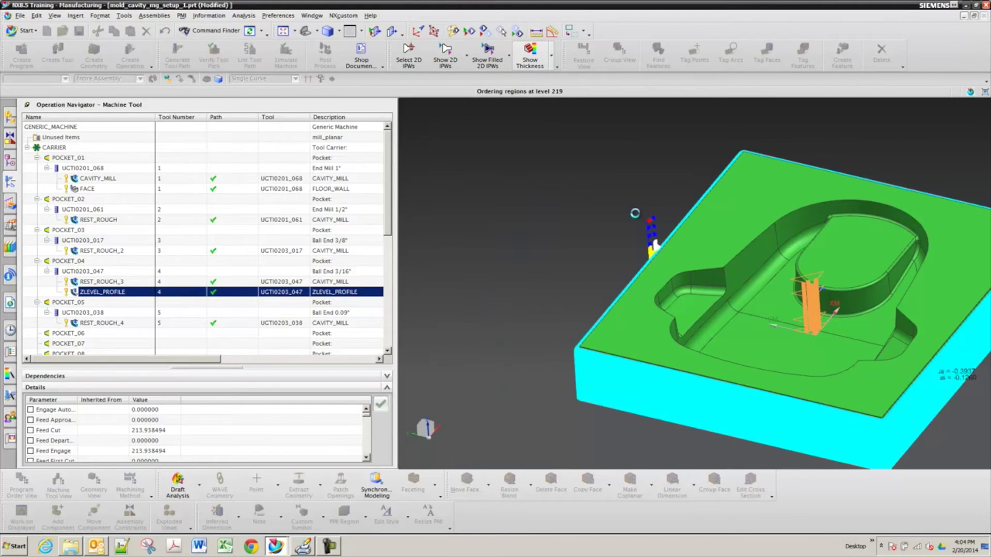
- Change the ZLEVEL_PROFILE trim boundary's trim side to Outside and regenerate the tool path
{"action": "left_click", "coordinate": [511, 203]}
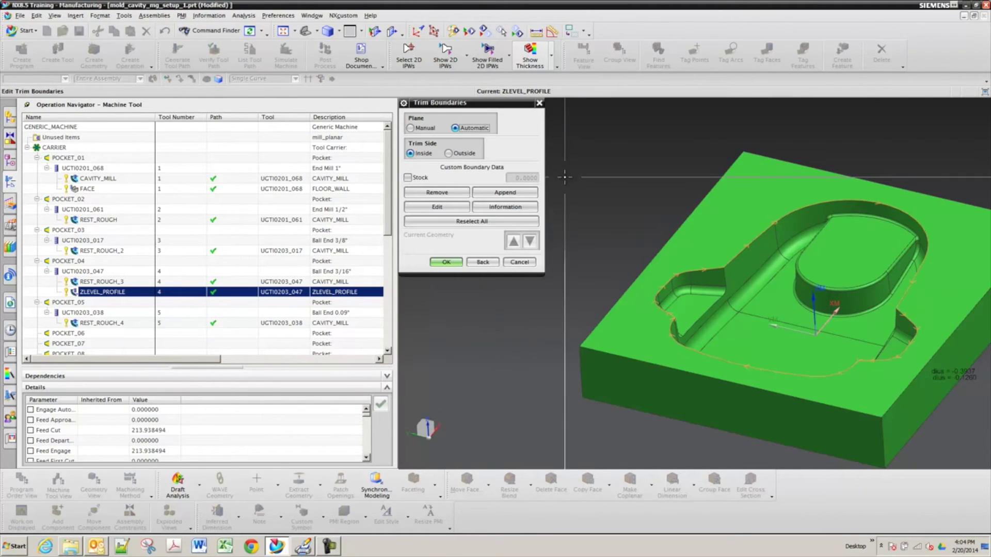
{"action": "left_click", "coordinate": [458, 153]}
{"action": "left_click", "coordinate": [446, 262]}
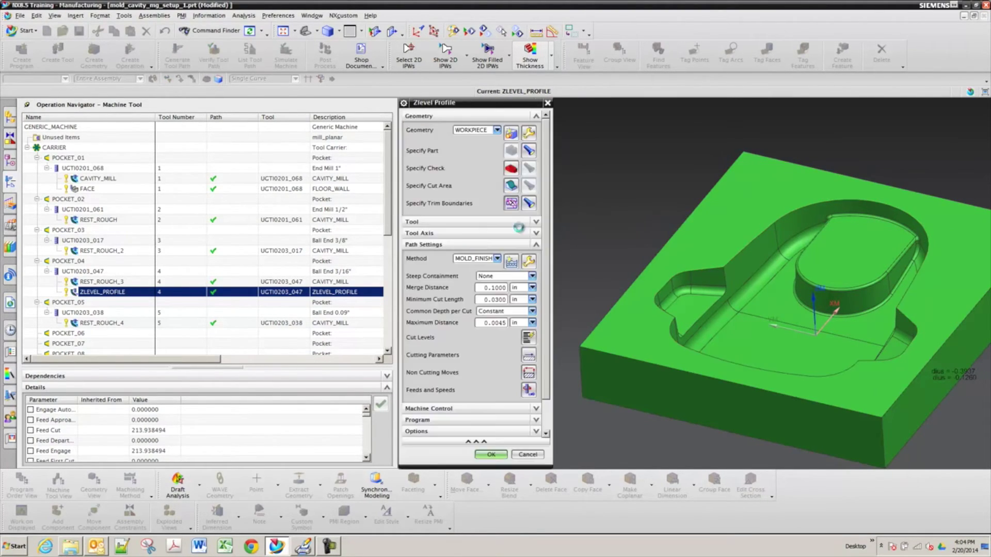
{"action": "left_click", "coordinate": [444, 425]}
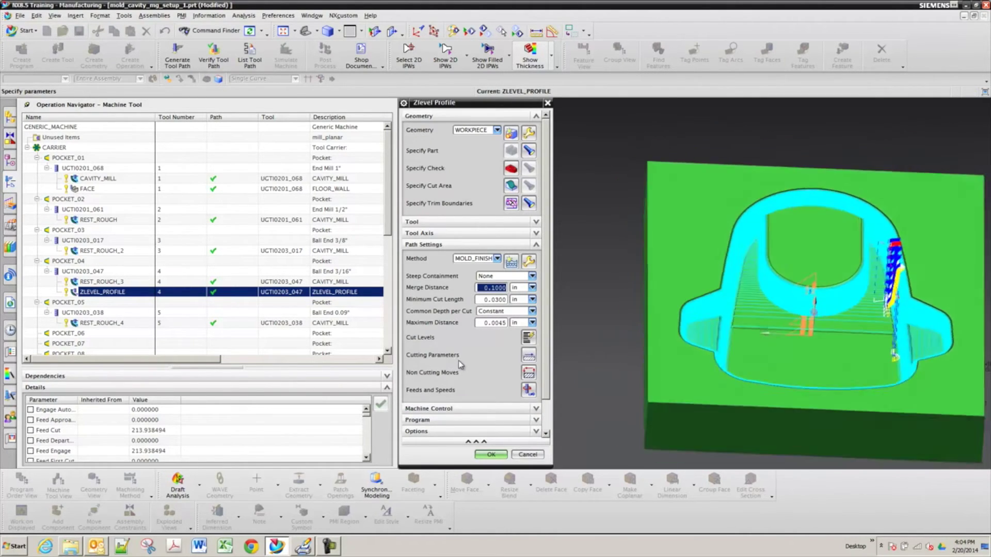
- Accept the ZLEVEL_PROFILE operation and save the mold cavity setup part
{"action": "middle_click_drag", "start_coordinate": [643, 283], "coordinate": [754, 251]}
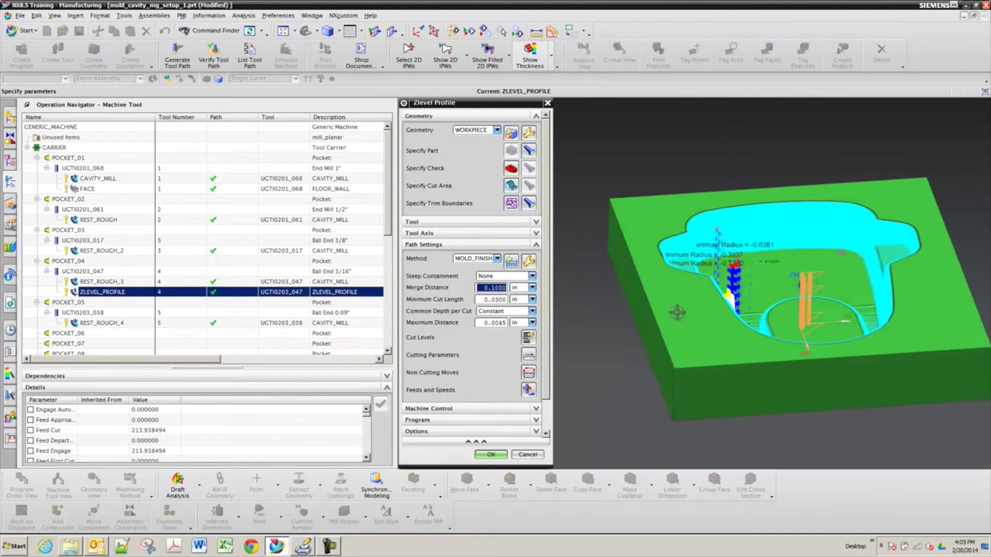
{"action": "left_click", "coordinate": [491, 454]}
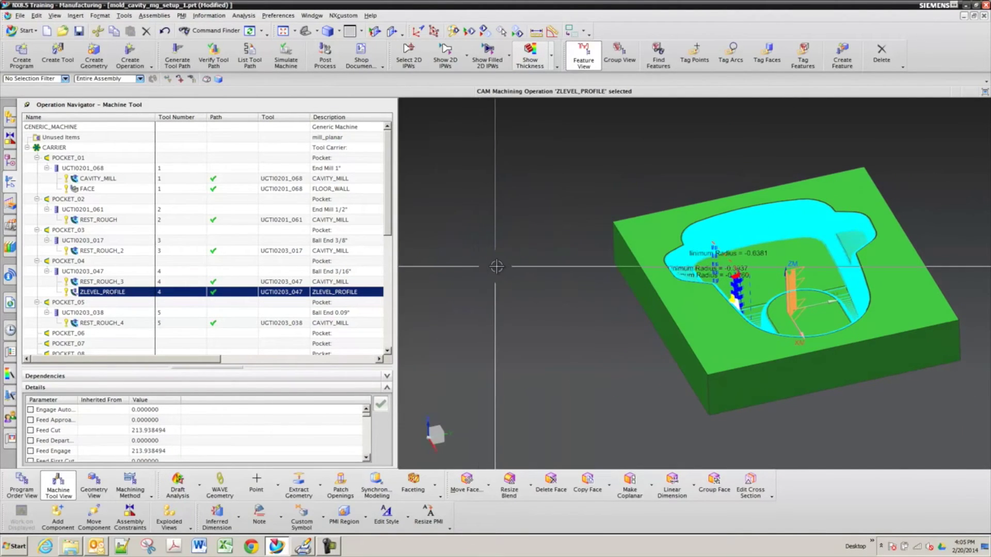
{"action": "key", "text": "ctrl+s"}
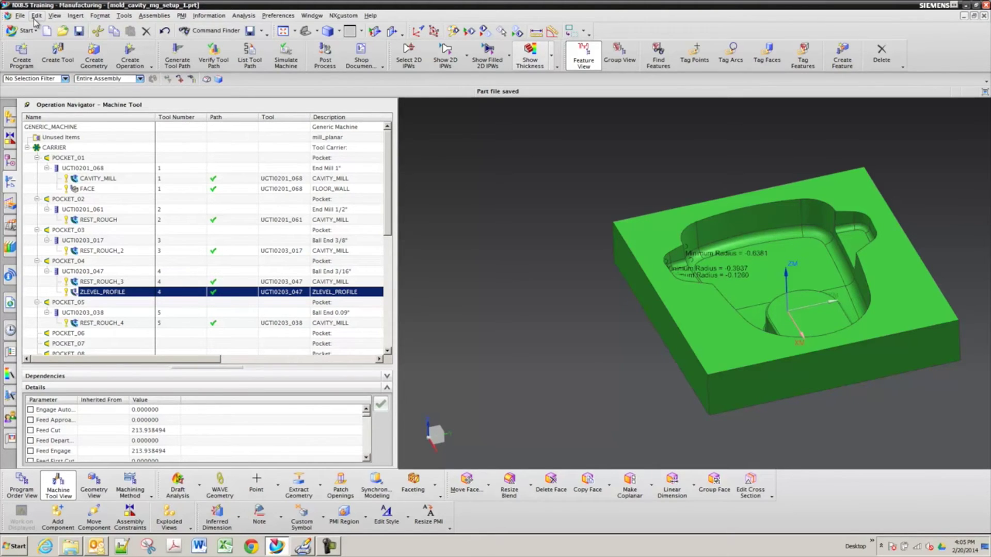
- Check the archive files in the USB DISK (F:) folder in Windows Explorer and return to NX
{"action": "left_click", "coordinate": [71, 548]}
{"action": "left_click", "coordinate": [582, 271]}
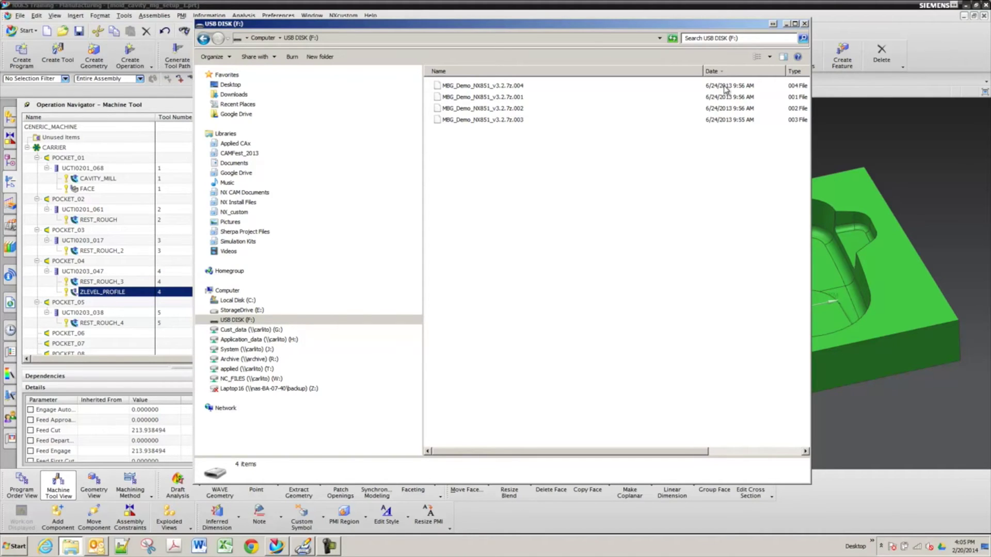
{"action": "key", "text": "alt+Tab"}
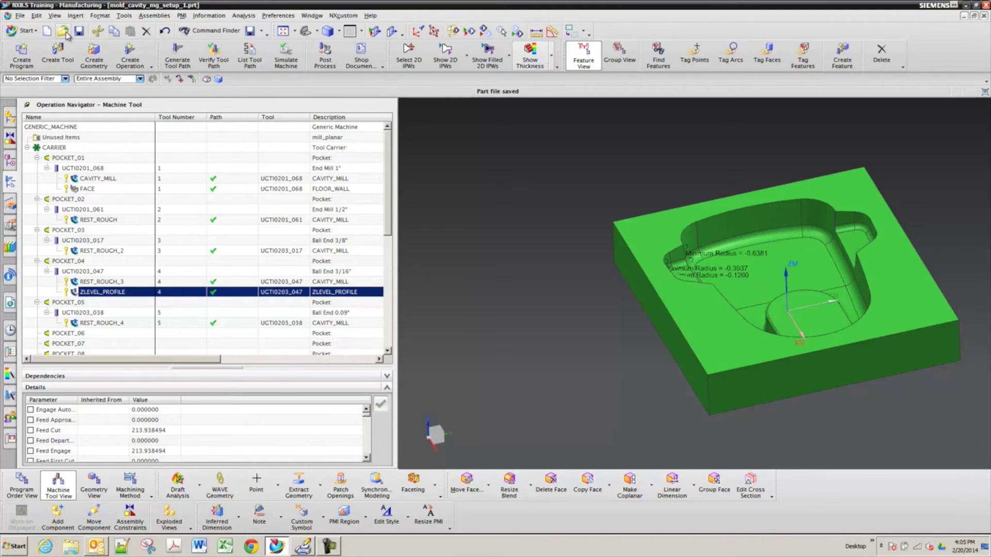
{"action": "left_click", "coordinate": [329, 546]}
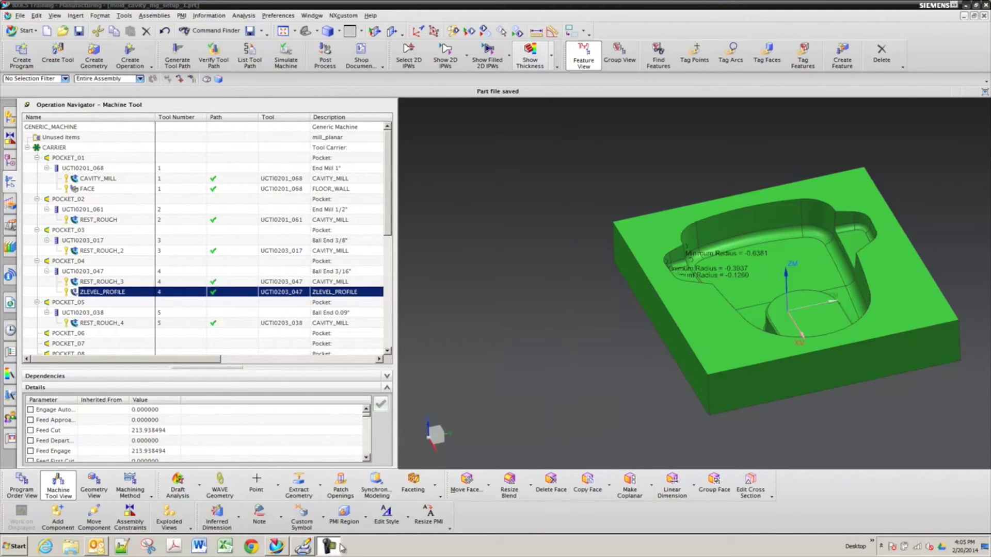
- Open test2.prt from the Nike_test folder on the STORE N GO (F:) drive and dismiss the setup template class selection
{"action": "left_click", "coordinate": [69, 32]}
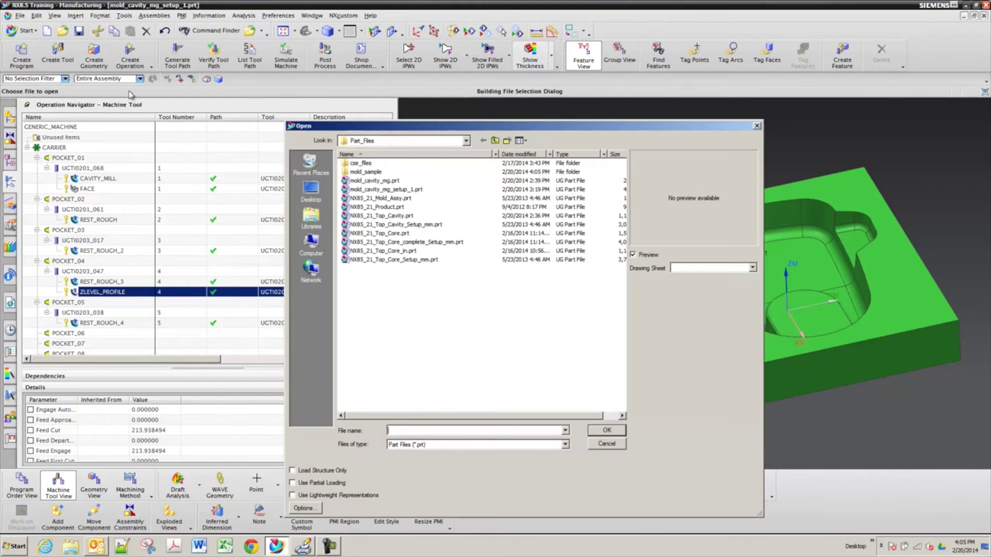
{"action": "left_click", "coordinate": [311, 243]}
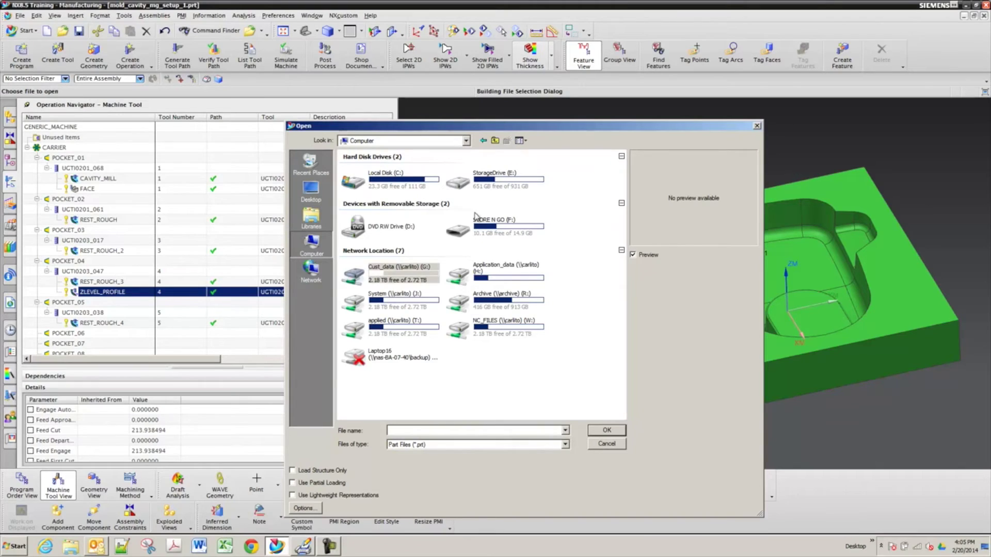
{"action": "left_click", "coordinate": [510, 229]}
{"action": "double_click", "coordinate": [510, 229]}
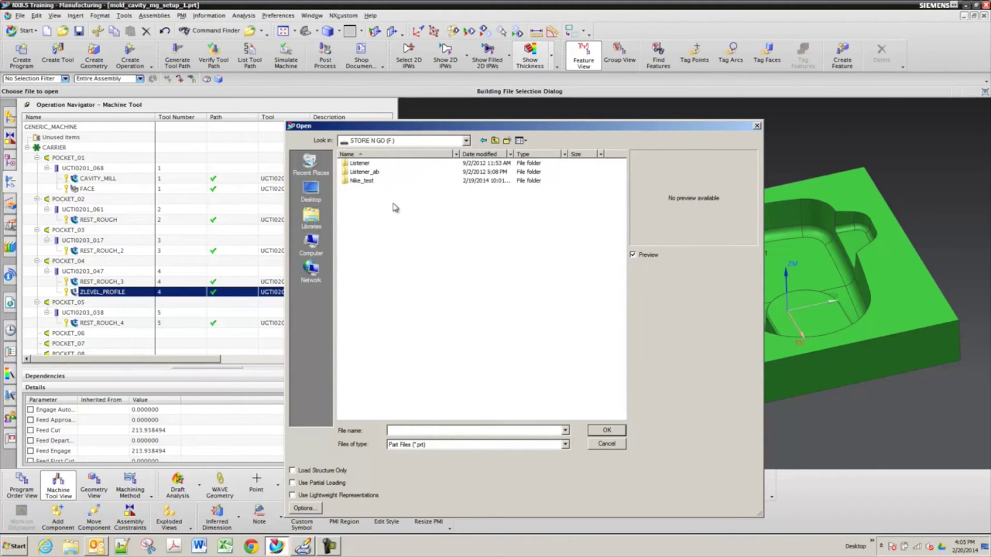
{"action": "left_click", "coordinate": [367, 180]}
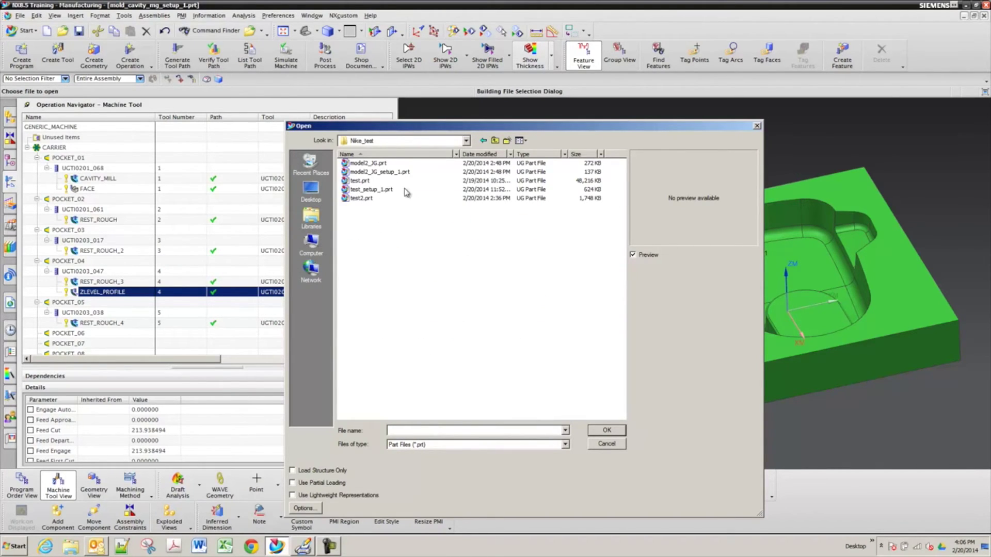
{"action": "left_click", "coordinate": [359, 199]}
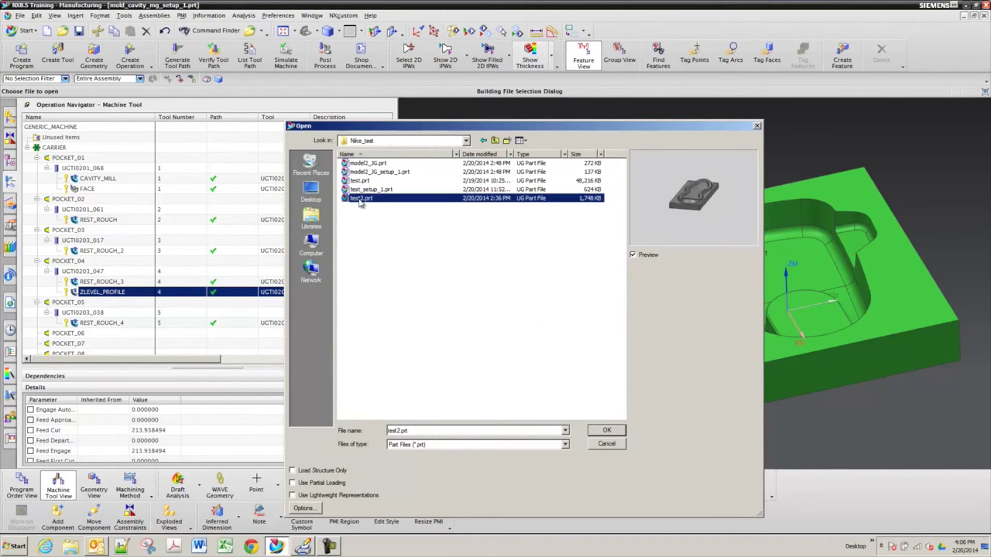
{"action": "left_click", "coordinate": [606, 430]}
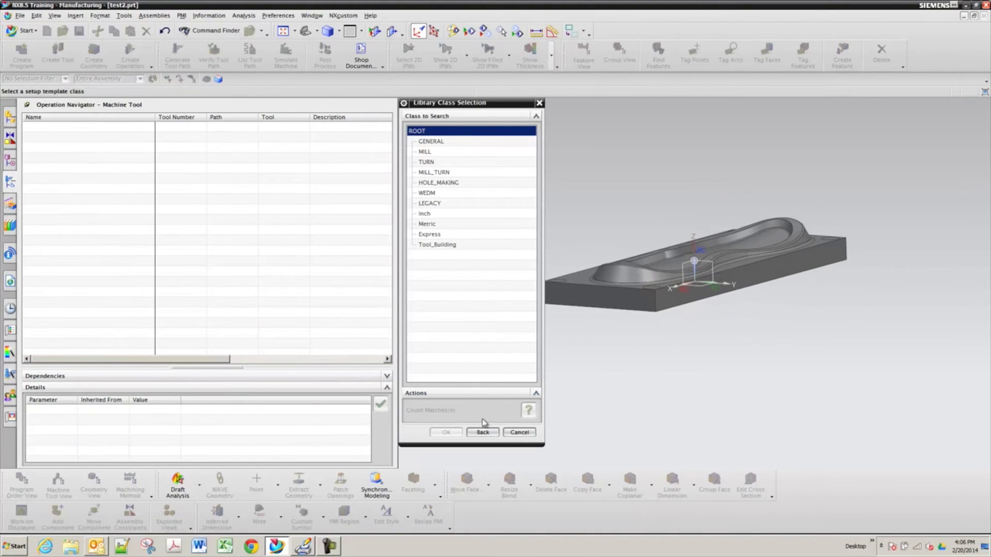
{"action": "left_click", "coordinate": [519, 433]}
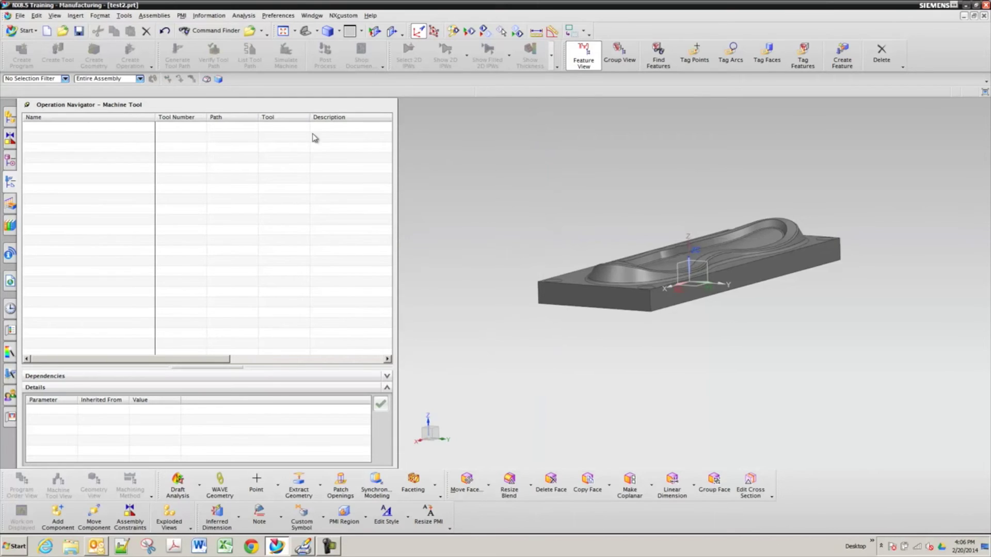
- Switch test2.prt from Manufacturing to the Modeling application
{"action": "left_click", "coordinate": [25, 31]}
{"action": "left_click", "coordinate": [31, 46]}
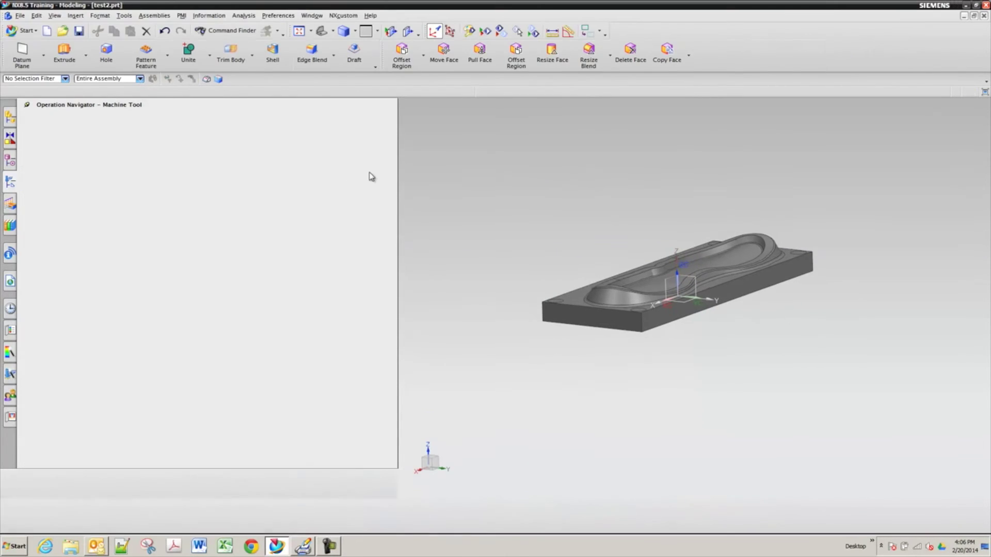
{"action": "middle_click_drag", "start_coordinate": [502, 173], "coordinate": [527, 173]}
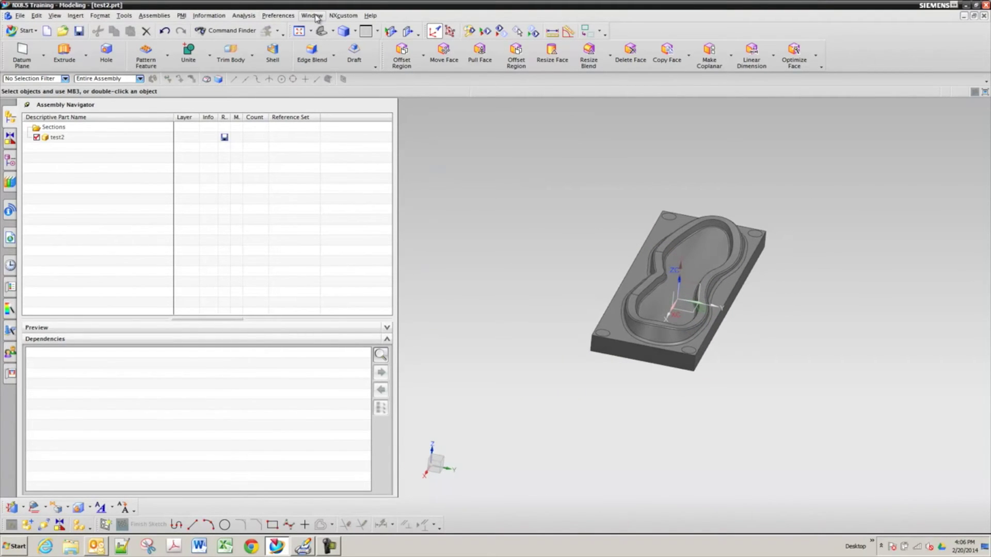
- Display the NX85_21_Top_Cavity_Setup_mm.prt assembly and close it
{"action": "left_click", "coordinate": [312, 16]}
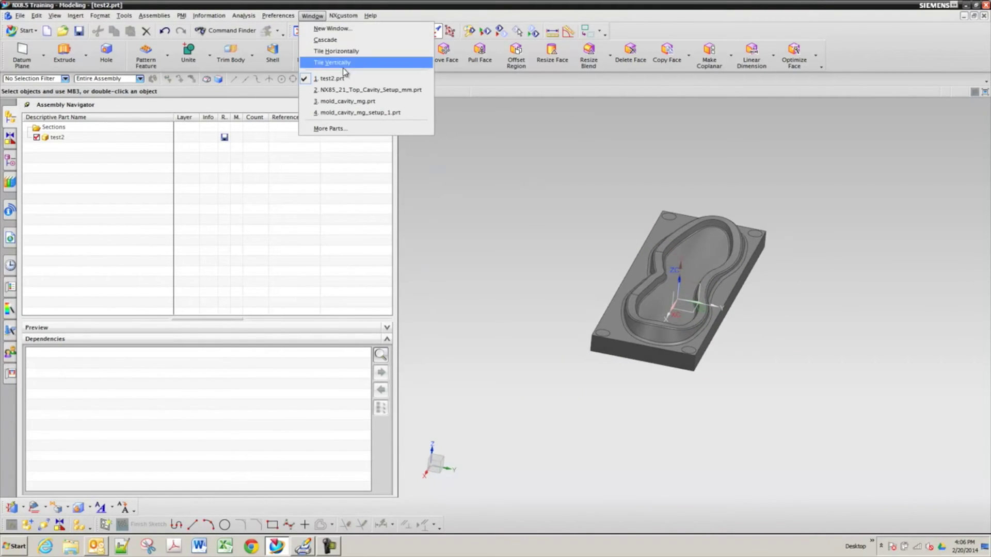
{"action": "left_click", "coordinate": [368, 90]}
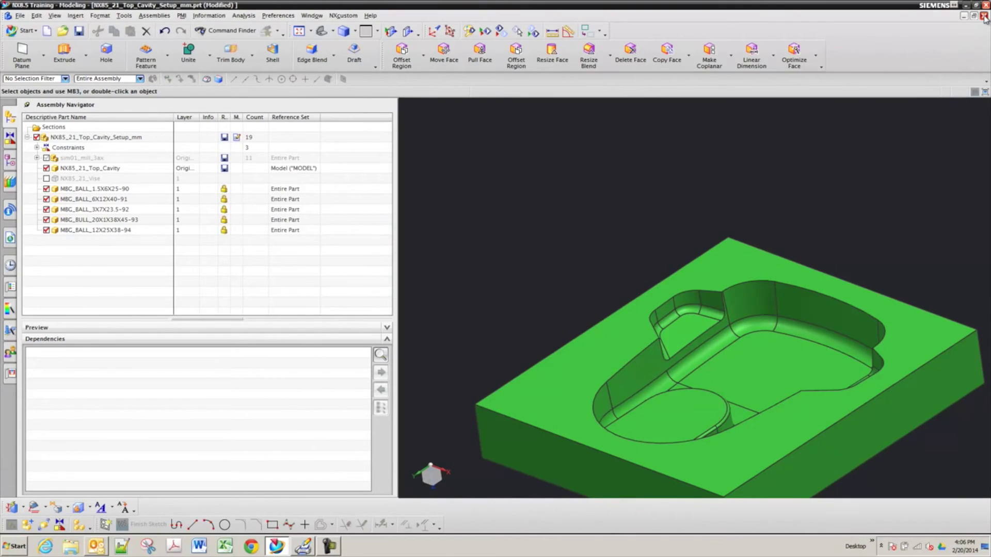
{"action": "left_click", "coordinate": [983, 16]}
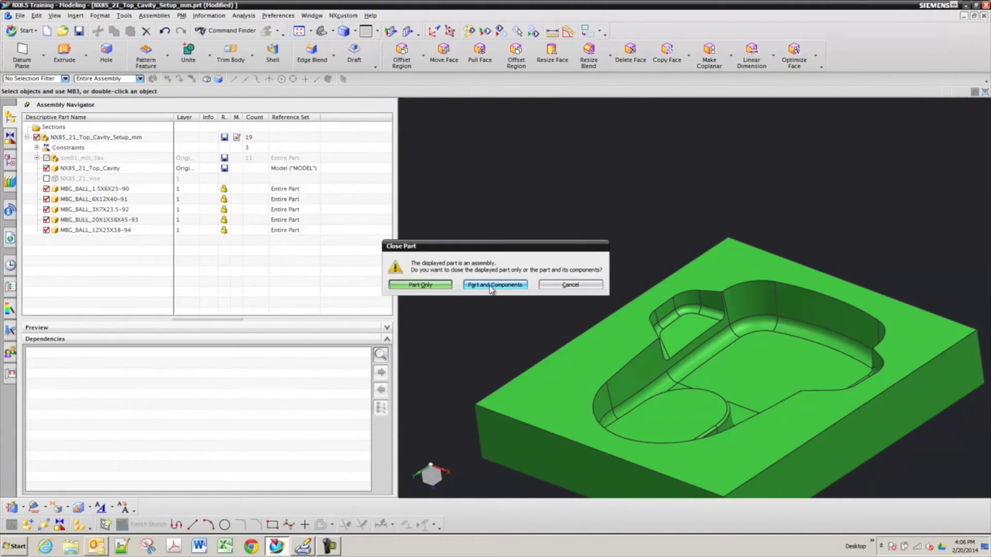
{"action": "left_click", "coordinate": [437, 292]}
{"action": "left_click", "coordinate": [485, 290]}
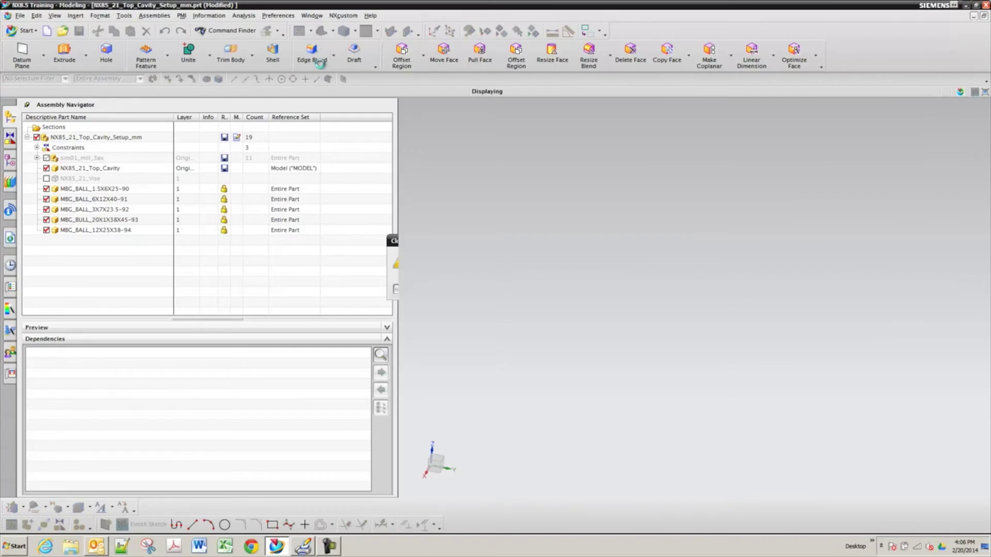
- In mold_cavity_mg_setup_1.prt, hide the linked body and show the mold_cavity_mg component
{"action": "left_click", "coordinate": [311, 15]}
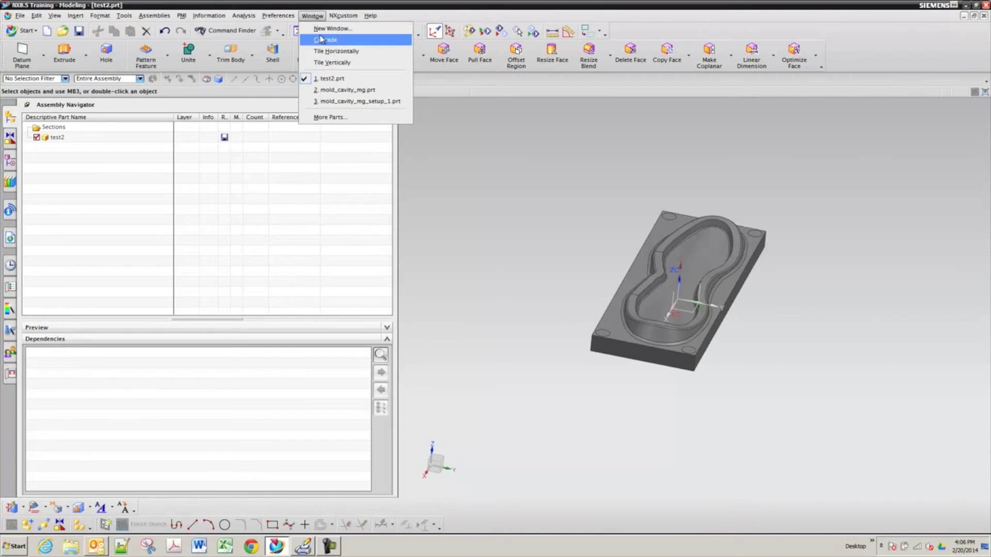
{"action": "left_click", "coordinate": [340, 102]}
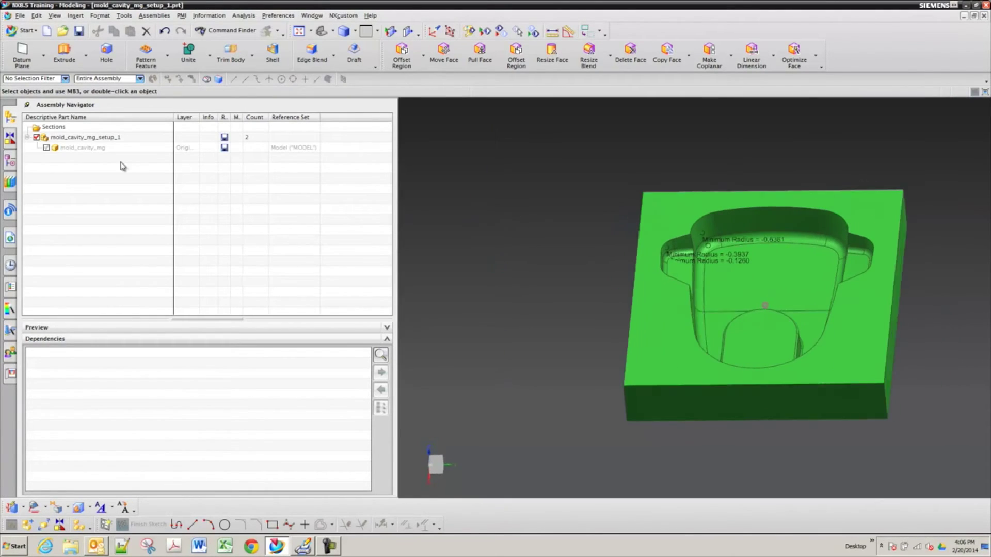
{"action": "left_click", "coordinate": [10, 161]}
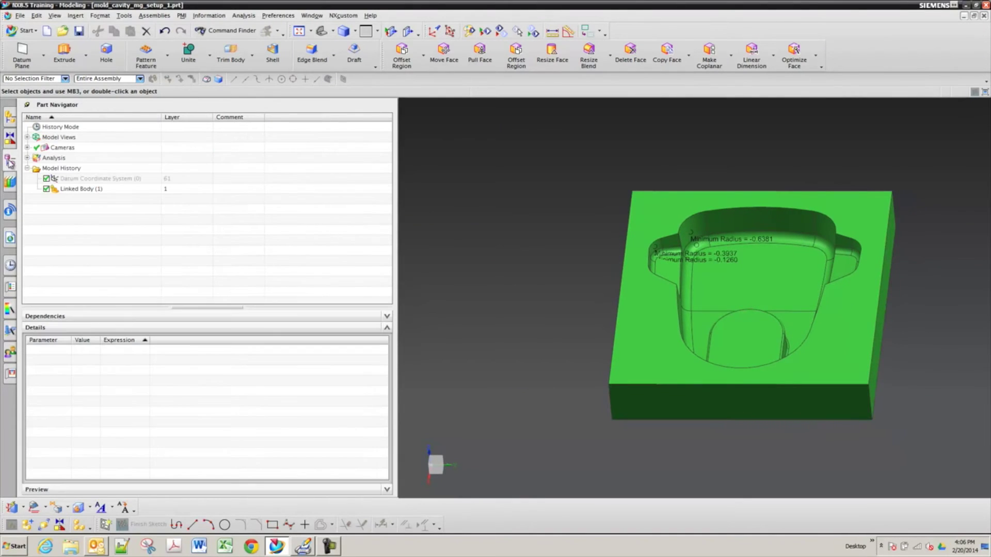
{"action": "right_click", "coordinate": [73, 192]}
{"action": "left_click", "coordinate": [85, 196]}
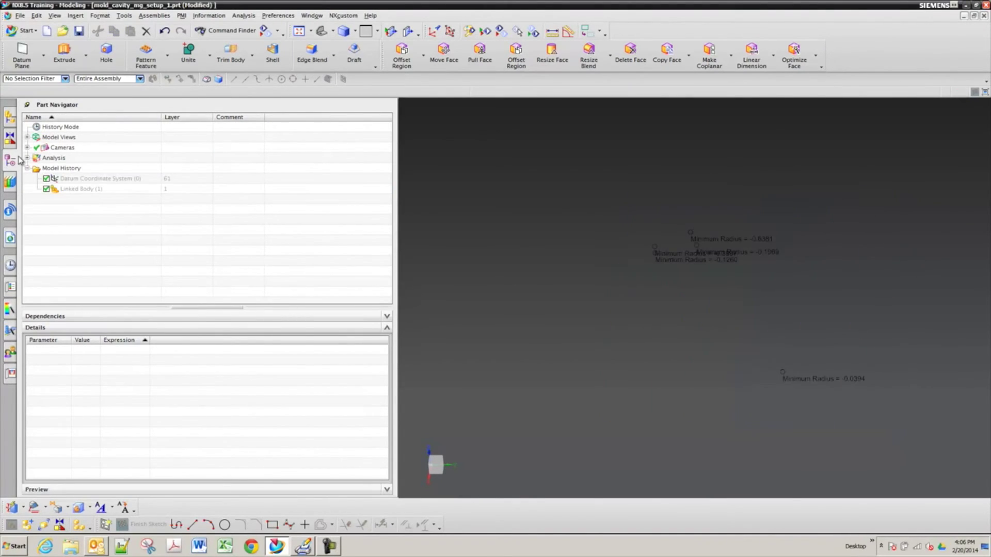
{"action": "left_click", "coordinate": [8, 123]}
{"action": "left_click", "coordinate": [45, 148]}
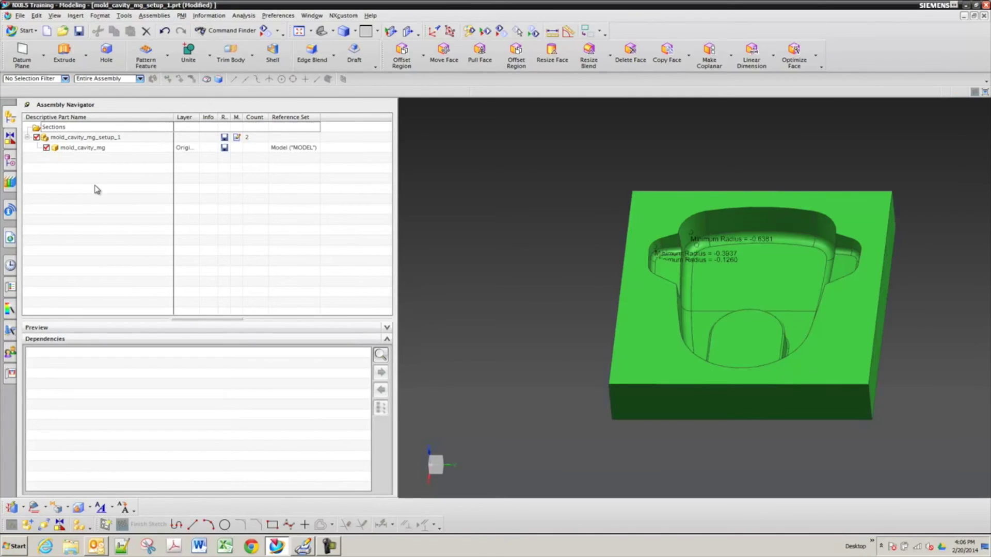
- Replace the mold_cavity_mg component with the loaded part test2.prt, with Maintain Relationships on
{"action": "right_click", "coordinate": [75, 151]}
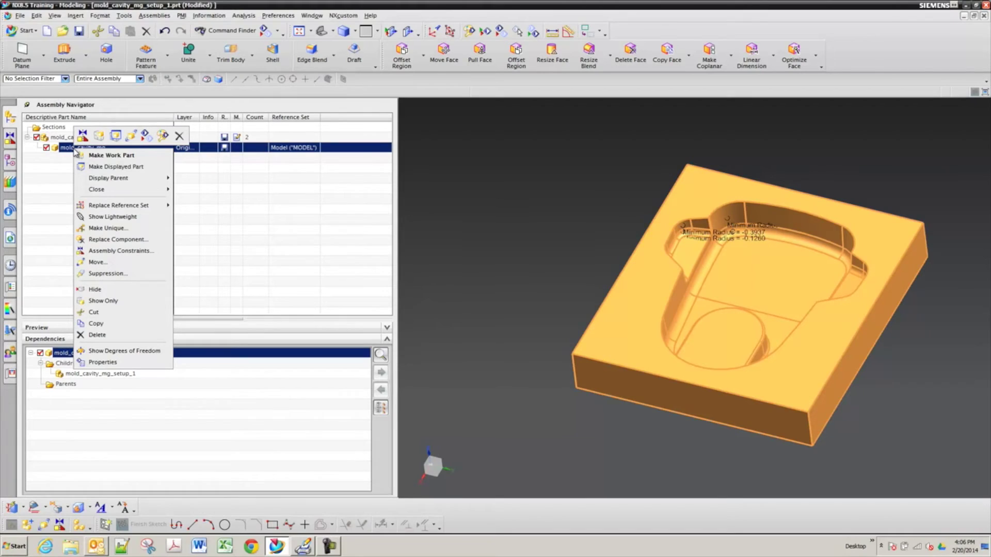
{"action": "left_click", "coordinate": [142, 241]}
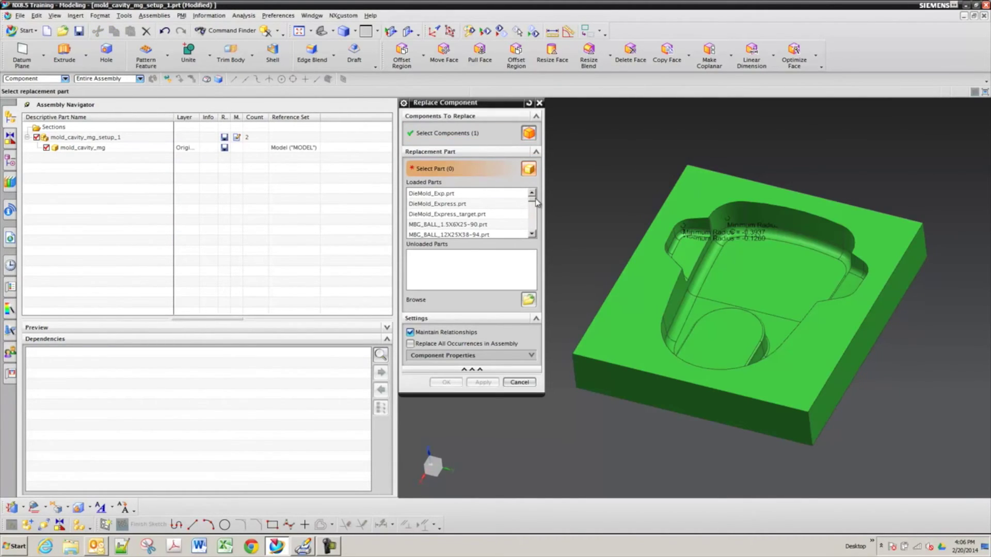
{"action": "left_click_drag", "start_coordinate": [536, 203], "coordinate": [538, 226]}
{"action": "left_click", "coordinate": [443, 225]}
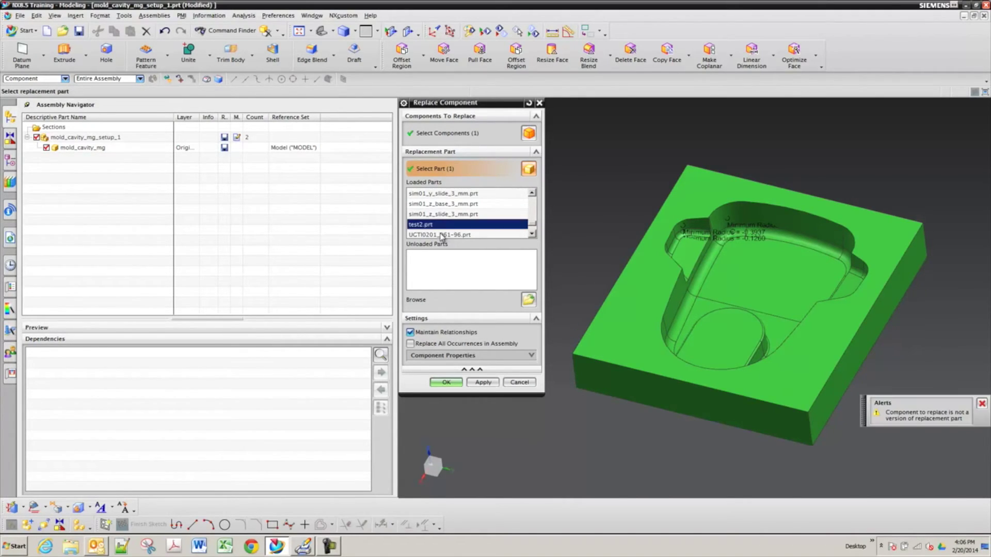
{"action": "left_click", "coordinate": [453, 386]}
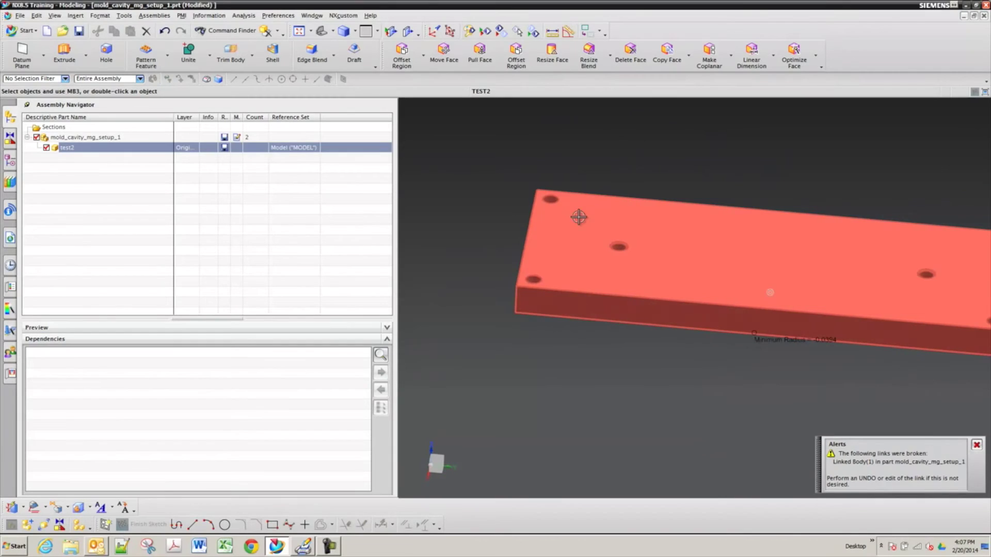
- Start moving the test2 component and relocate only its handles to the point midway between the flat face's two long-edge midpoints
{"action": "right_click", "coordinate": [65, 153]}
{"action": "left_click", "coordinate": [114, 267]}
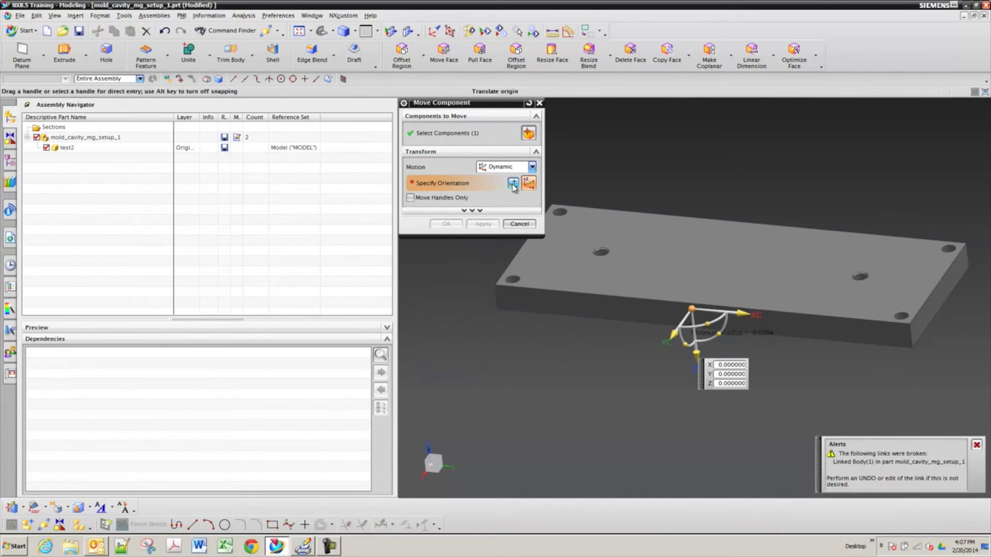
{"action": "left_click", "coordinate": [410, 198]}
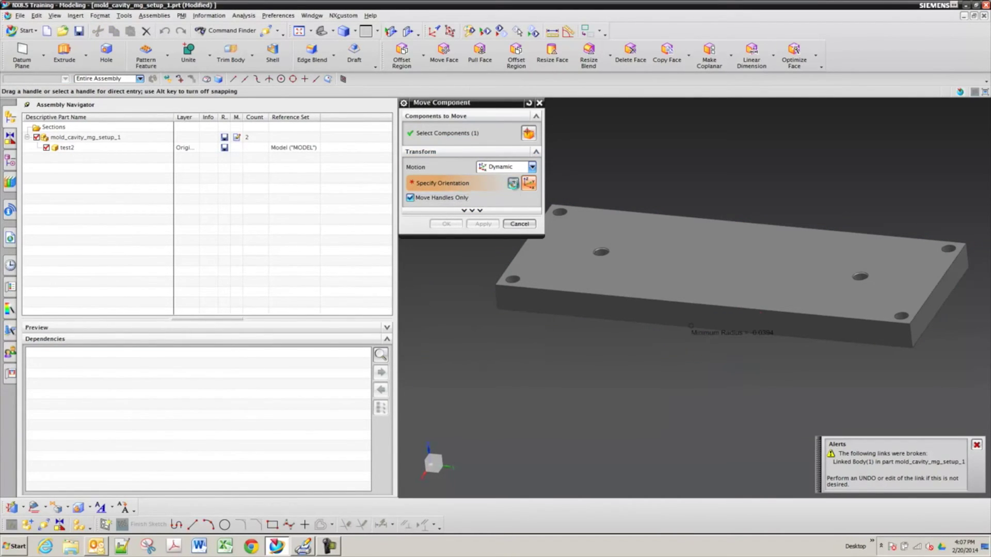
{"action": "left_click", "coordinate": [512, 183]}
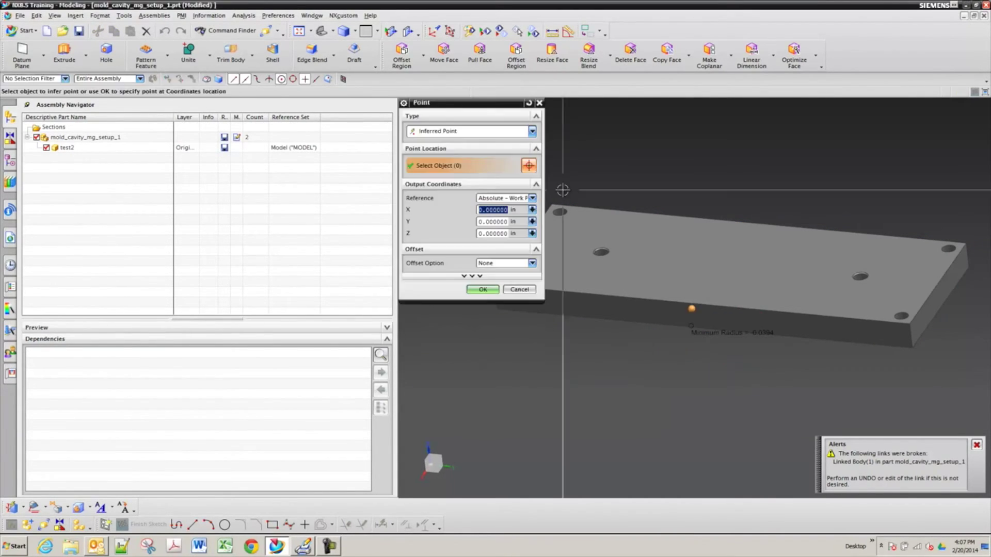
{"action": "left_click", "coordinate": [505, 135]}
{"action": "left_click", "coordinate": [454, 255]}
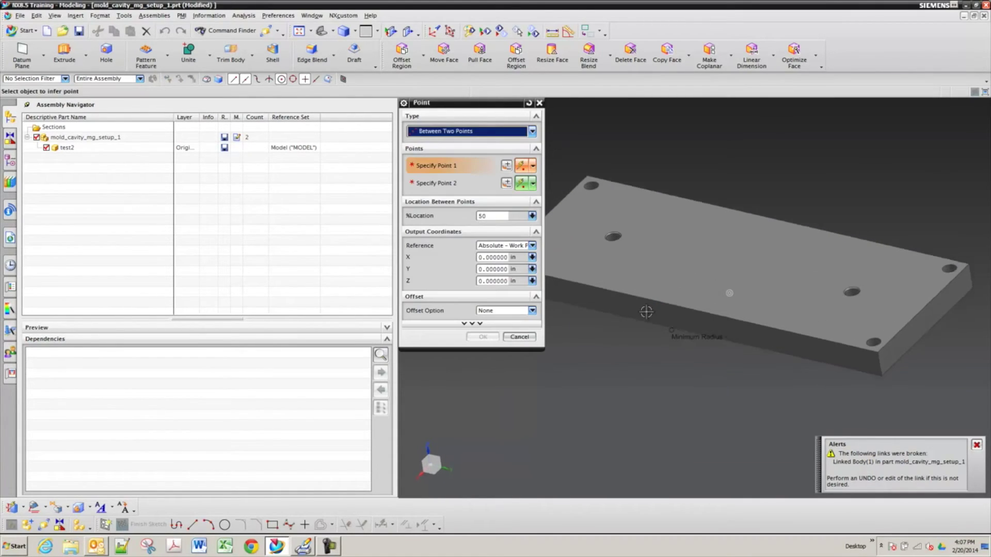
{"action": "left_click", "coordinate": [685, 310]}
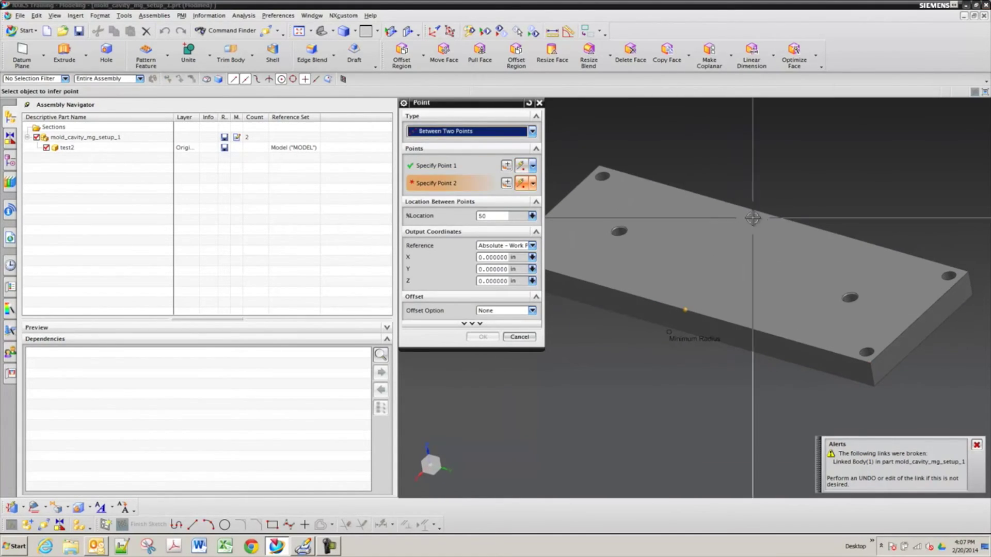
{"action": "left_click", "coordinate": [786, 218]}
{"action": "left_click", "coordinate": [482, 337]}
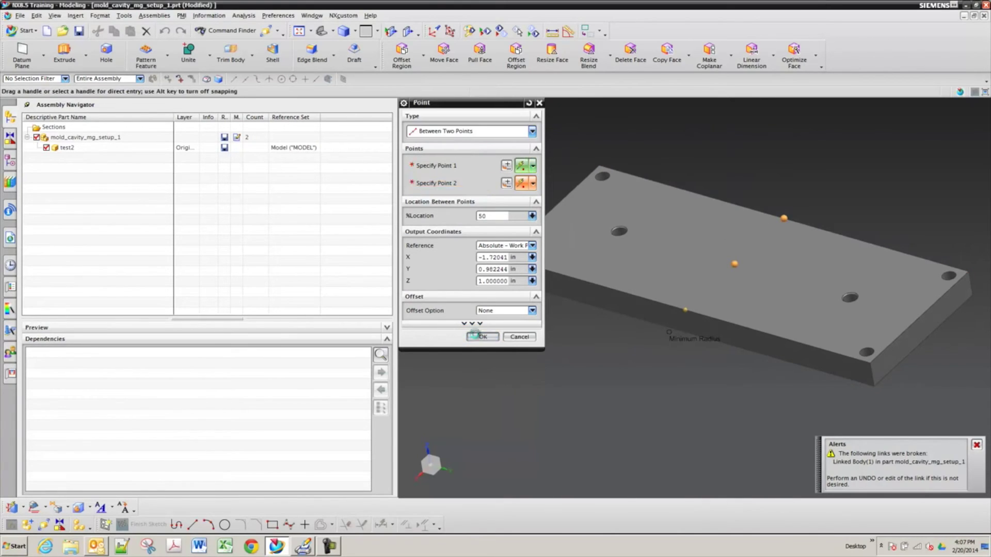
{"action": "middle_click_drag", "start_coordinate": [567, 274], "coordinate": [566, 268]}
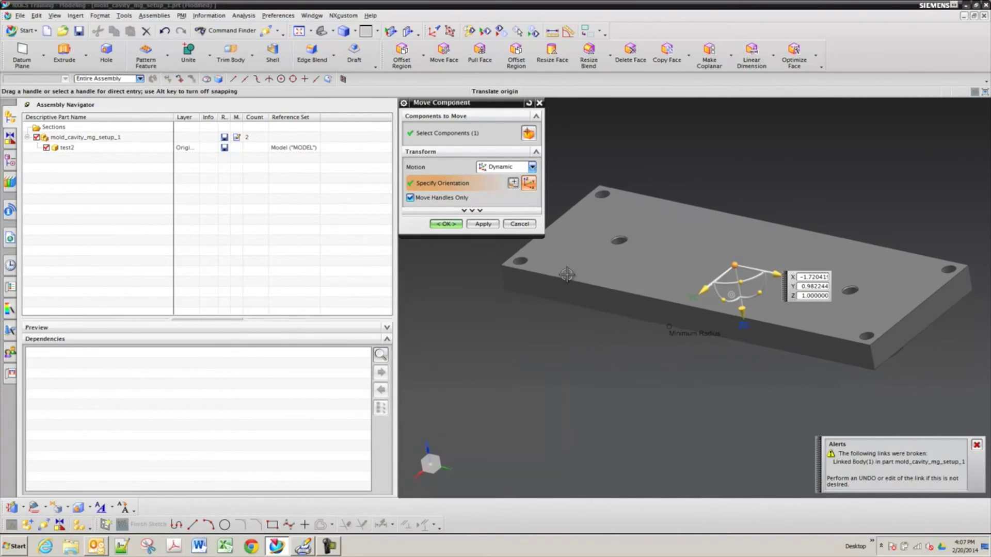
- Turn off Move Handles Only and move test2 so its handle origin sits at X 0, Y 0, Z 0
{"action": "left_click", "coordinate": [410, 197]}
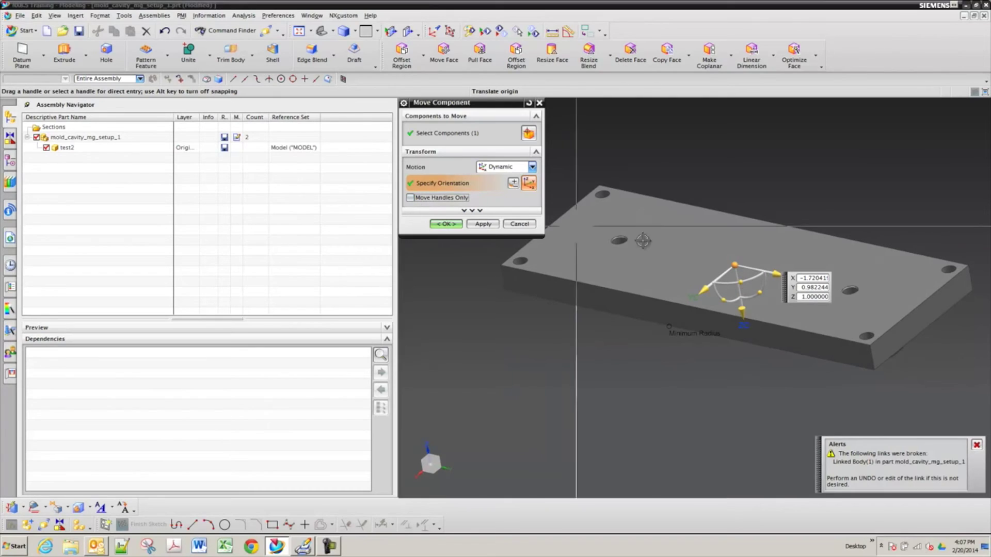
{"action": "left_click", "coordinate": [777, 273]}
{"action": "type", "text": "0"}
{"action": "key", "text": "Return"}
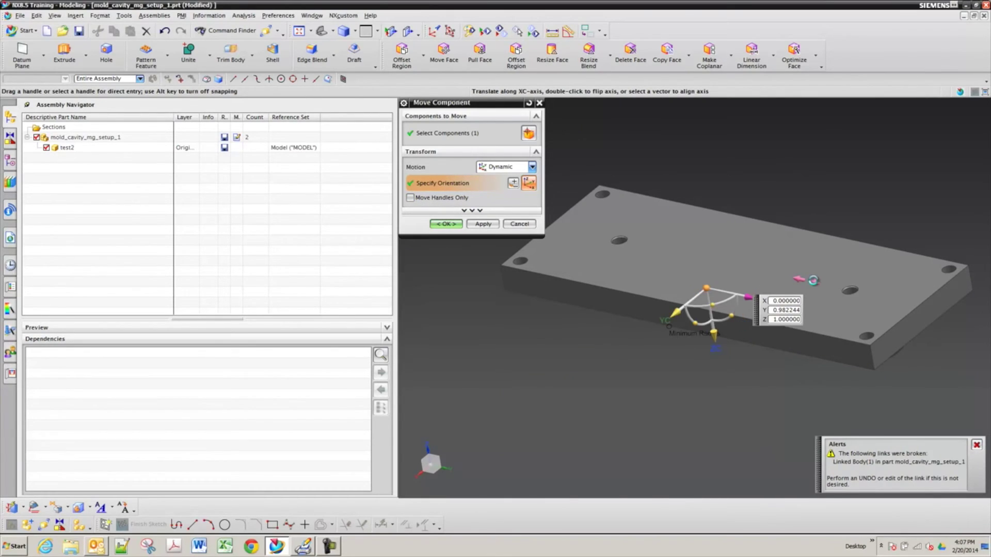
{"action": "type", "text": "0"}
{"action": "key", "text": "Tab"}
{"action": "type", "text": "0"}
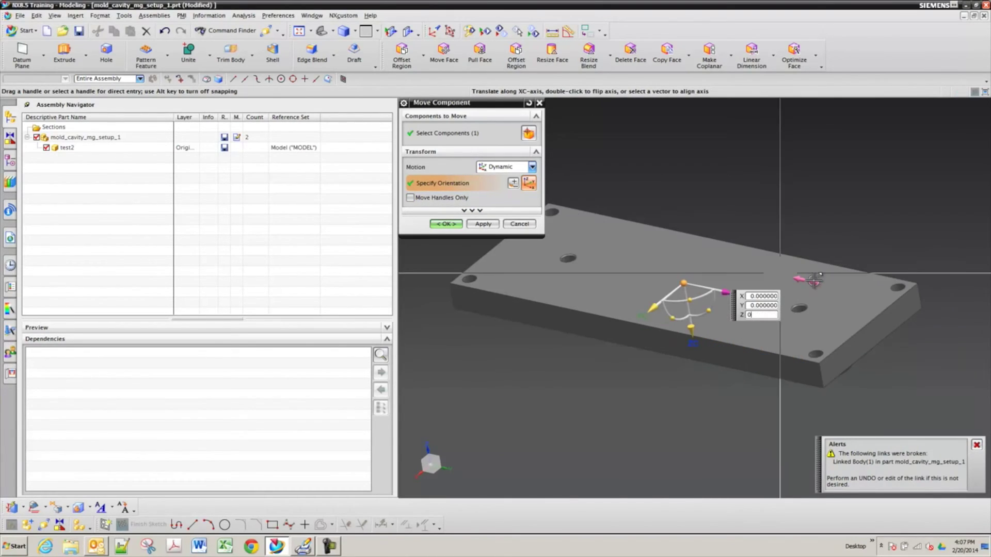
{"action": "key", "text": "Return"}
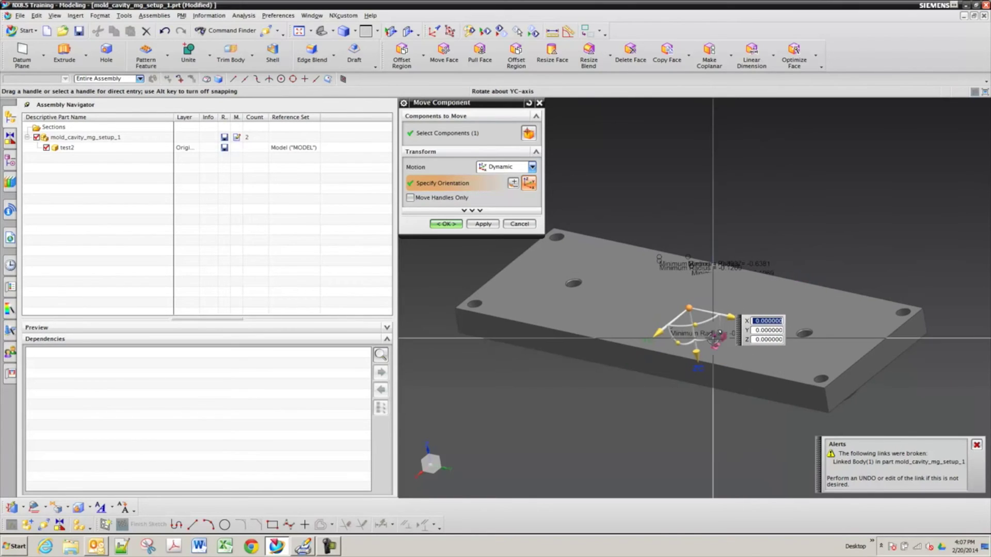
- Flip test2 along its ZC axis so the cavity faces up, rotate it 90° about ZC, and apply the move
{"action": "middle_click_drag", "start_coordinate": [712, 339], "coordinate": [715, 337]}
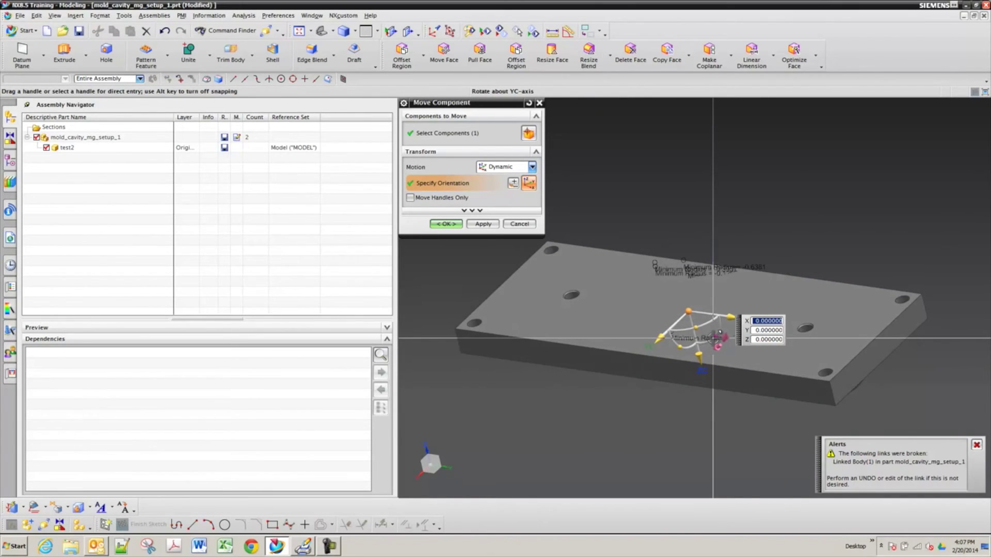
{"action": "key", "text": "ctrl+alt+t"}
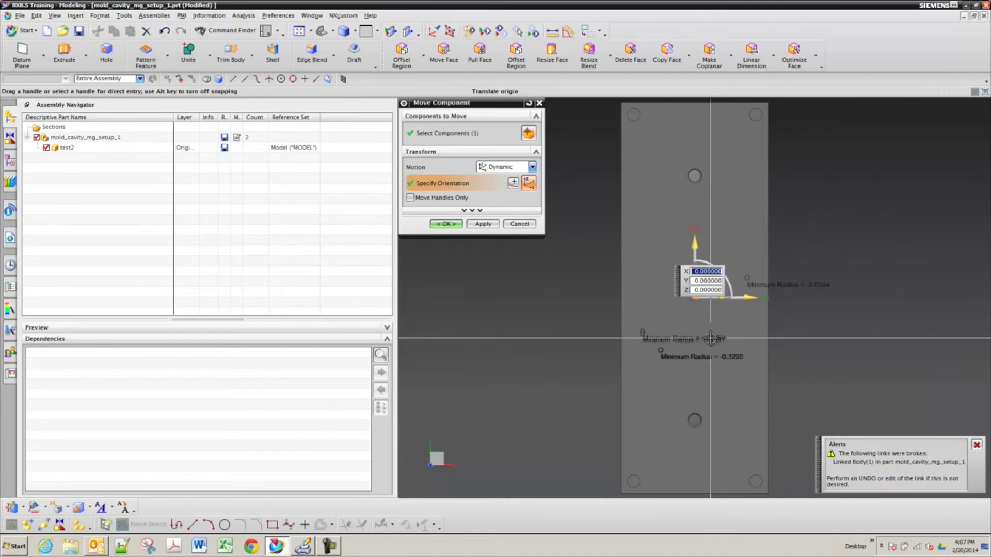
{"action": "middle_click_drag", "start_coordinate": [711, 338], "coordinate": [622, 335]}
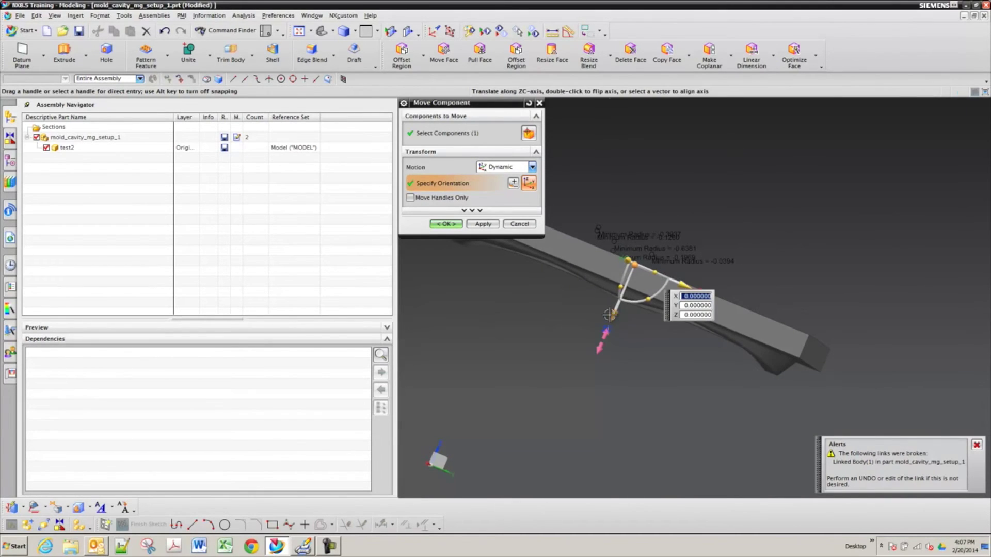
{"action": "double_click", "coordinate": [609, 315]}
{"action": "key", "text": "ctrl+alt+t"}
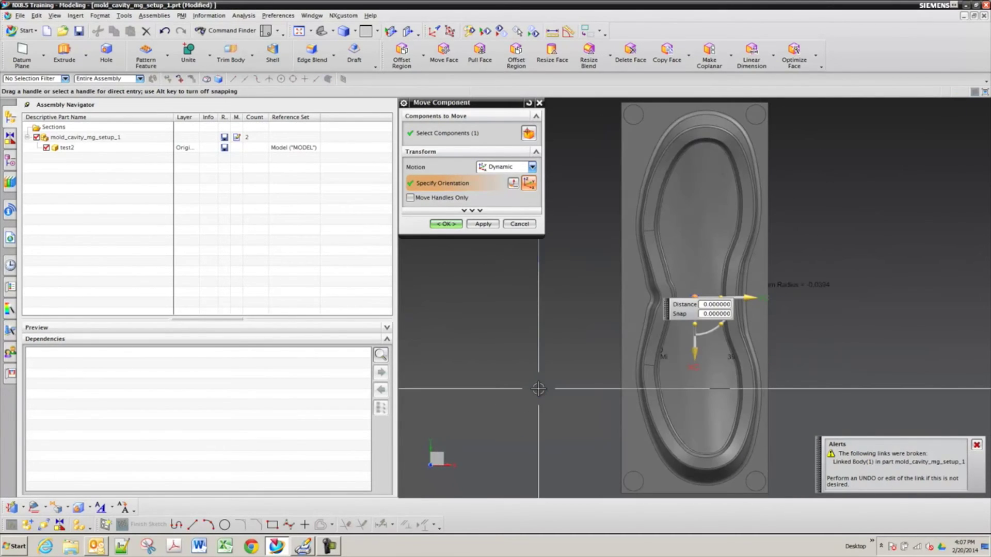
{"action": "left_click_drag", "start_coordinate": [718, 335], "coordinate": [594, 342]}
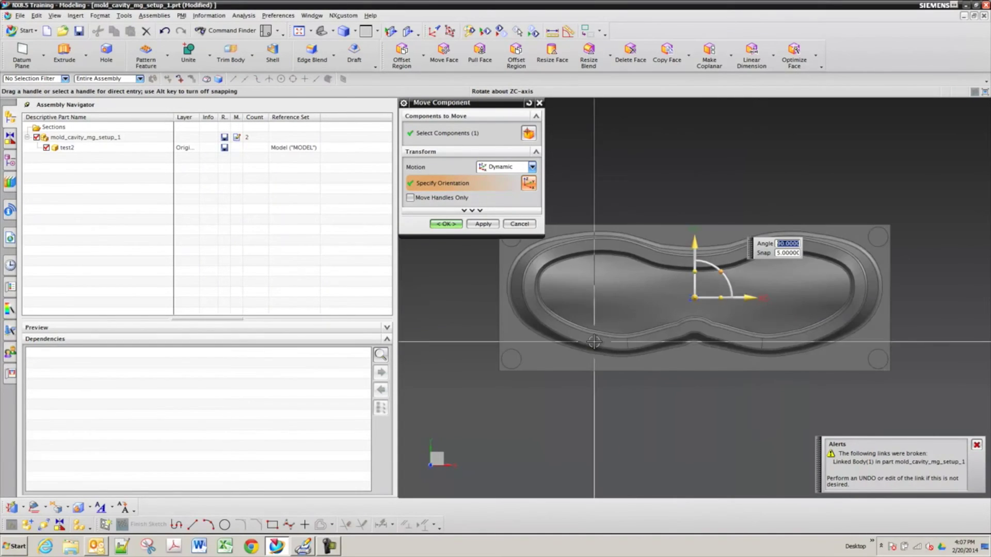
{"action": "left_click", "coordinate": [446, 224]}
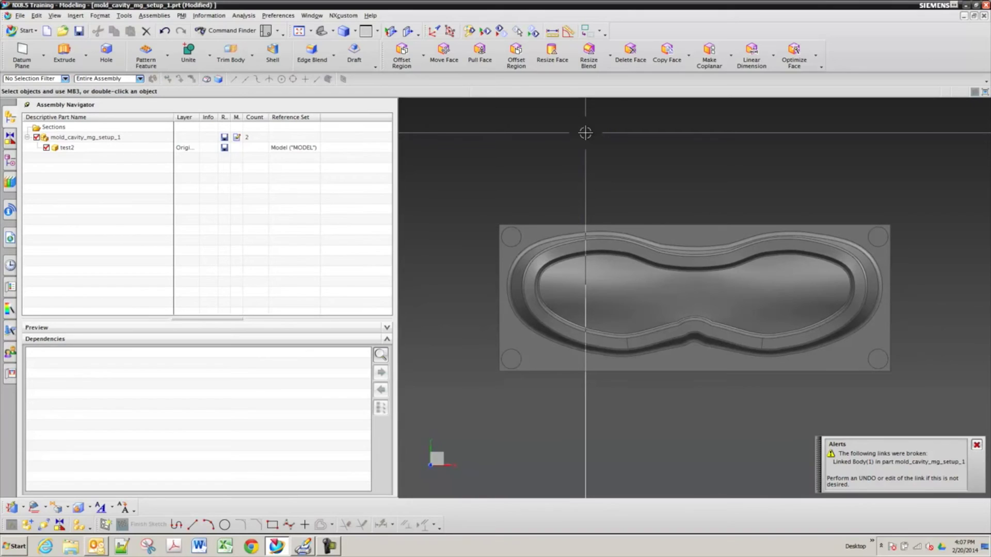
{"action": "middle_click_drag", "start_coordinate": [585, 133], "coordinate": [583, 171]}
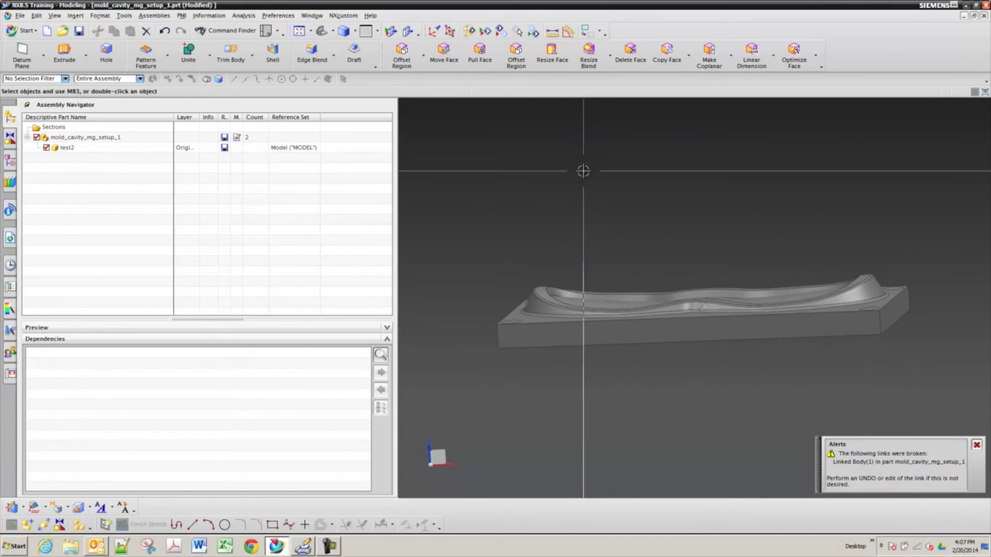
{"action": "left_click", "coordinate": [47, 148]}
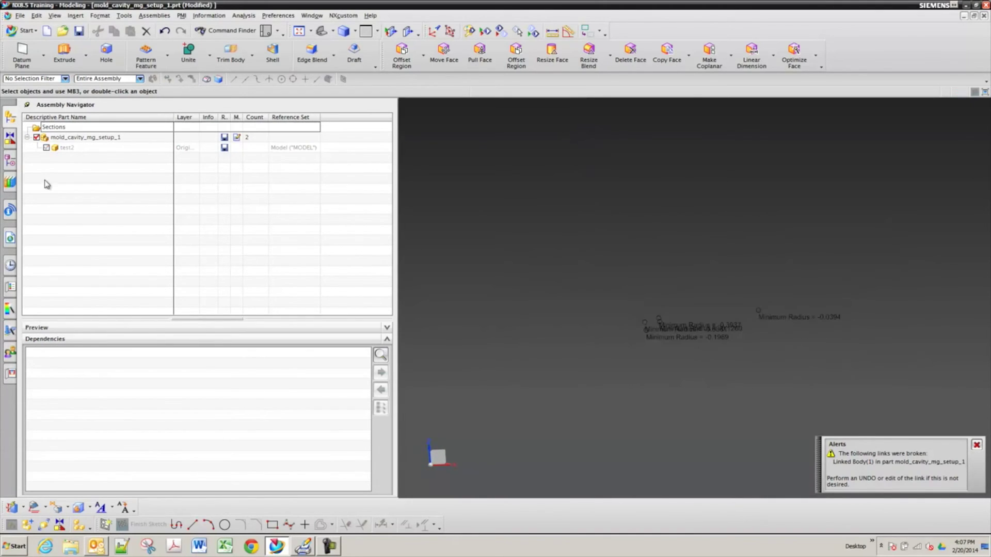
{"action": "left_click", "coordinate": [8, 161]}
{"action": "left_click", "coordinate": [11, 119]}
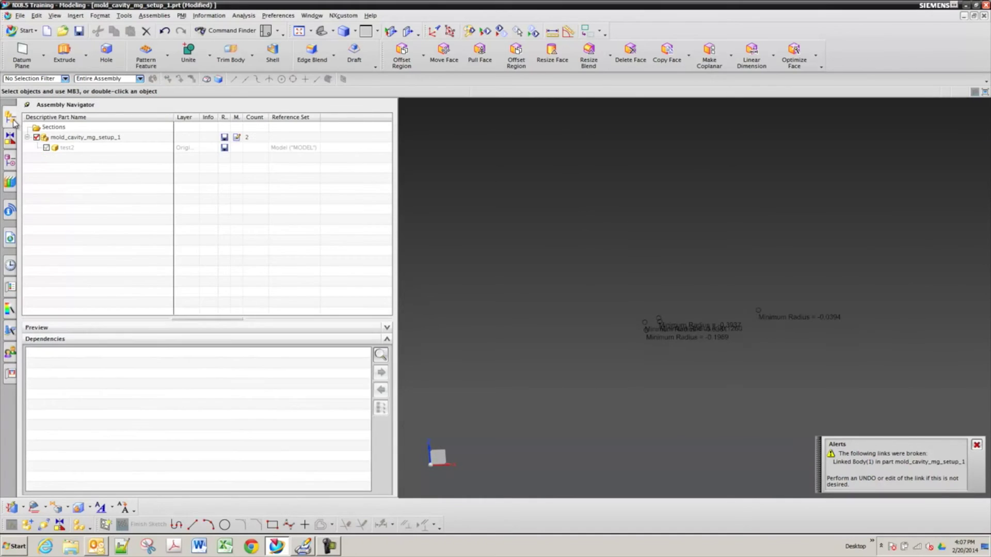
{"action": "left_click", "coordinate": [47, 148]}
- Edit Linked Body (1) to link the test2 body, with Fix at Current Timestamp turned off
{"action": "left_click", "coordinate": [11, 162]}
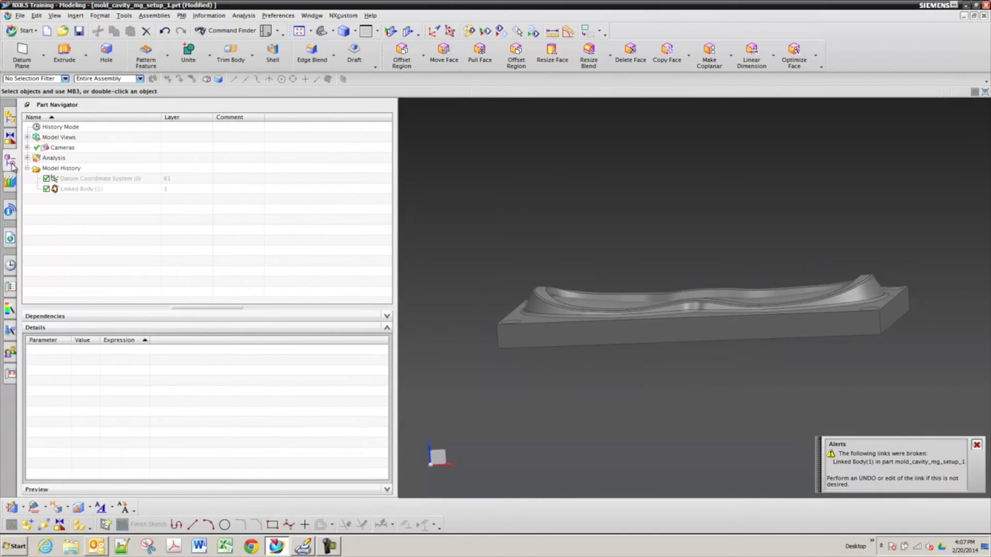
{"action": "double_click", "coordinate": [72, 192]}
{"action": "middle_click_drag", "start_coordinate": [594, 226], "coordinate": [622, 300]}
{"action": "left_click", "coordinate": [624, 300]}
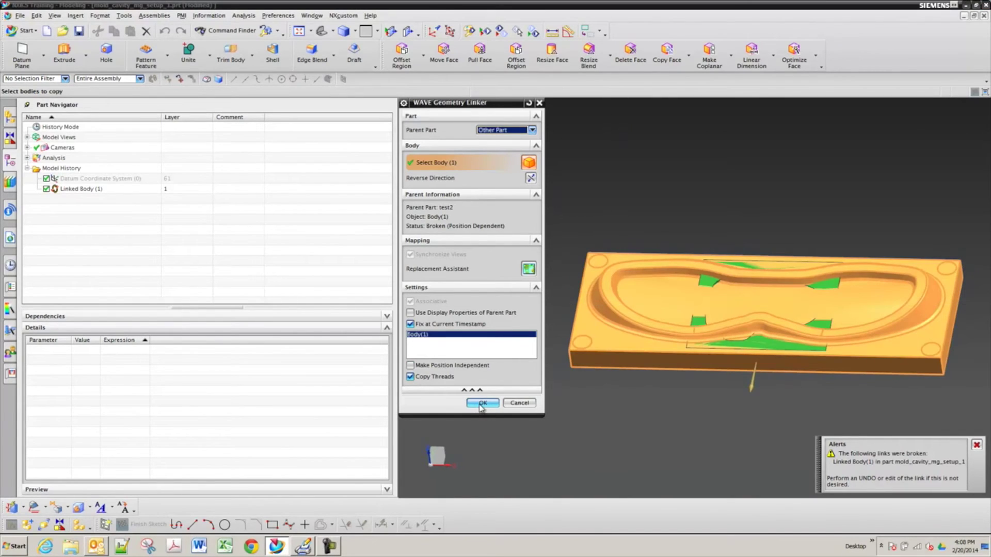
{"action": "left_click", "coordinate": [436, 324]}
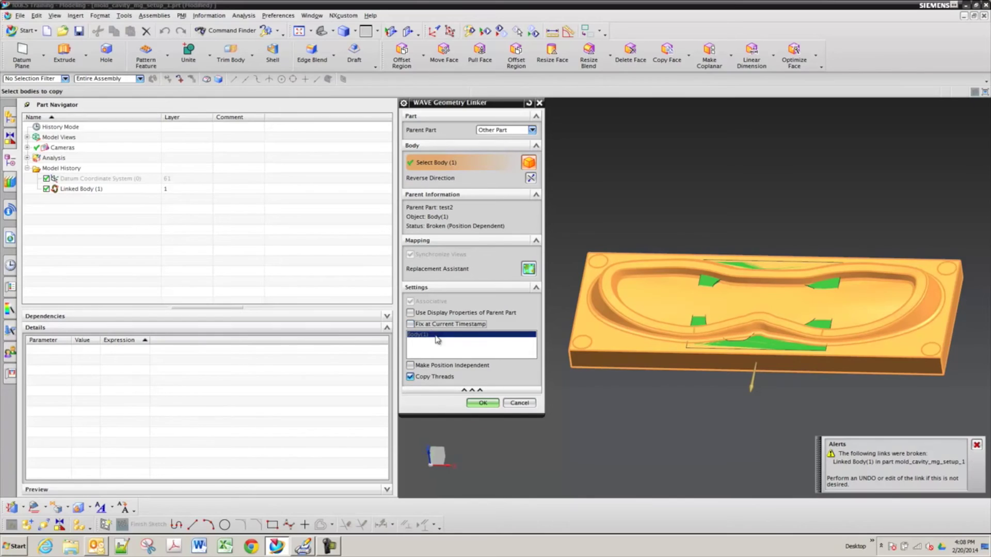
{"action": "left_click", "coordinate": [485, 403]}
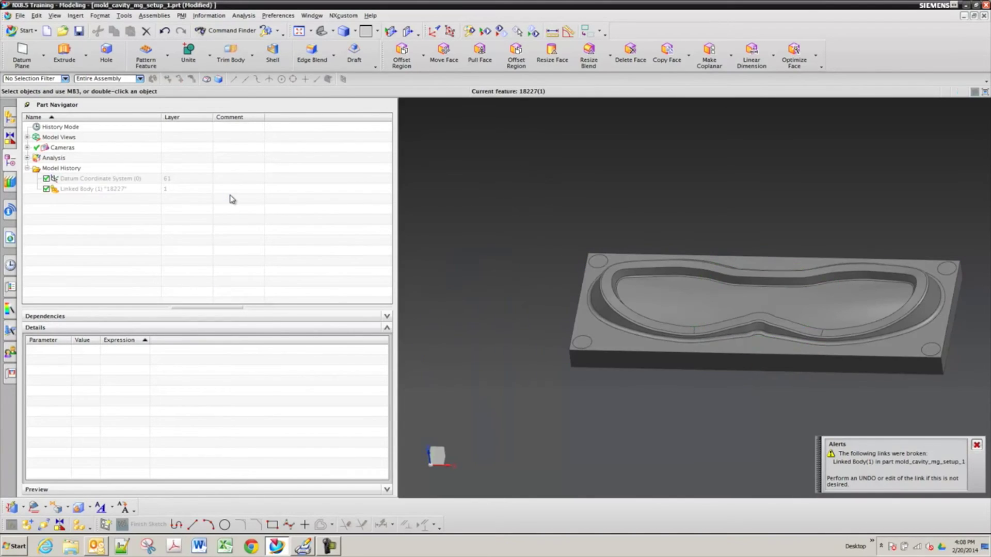
- Hide the test2 component and show the relinked body in the setup part
{"action": "left_click", "coordinate": [11, 116]}
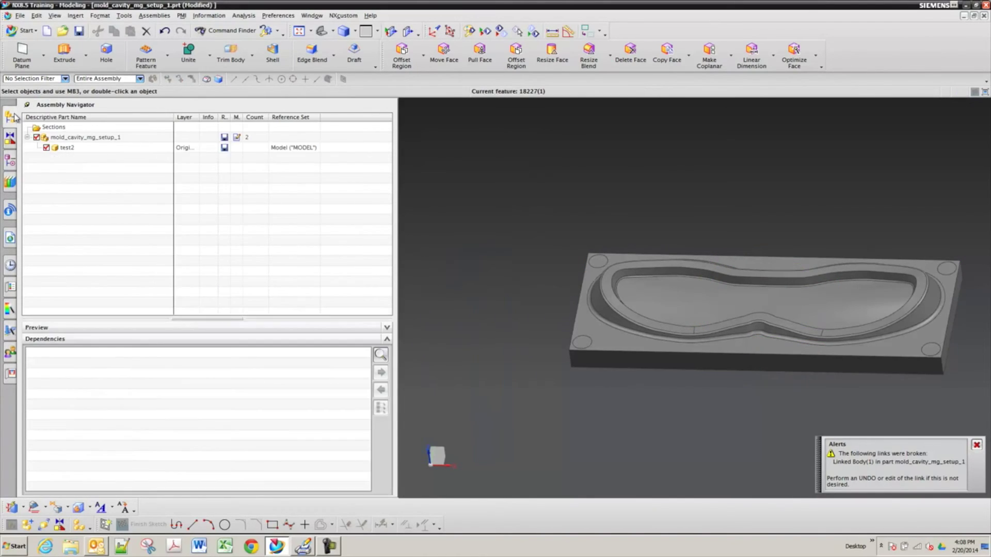
{"action": "left_click", "coordinate": [46, 148]}
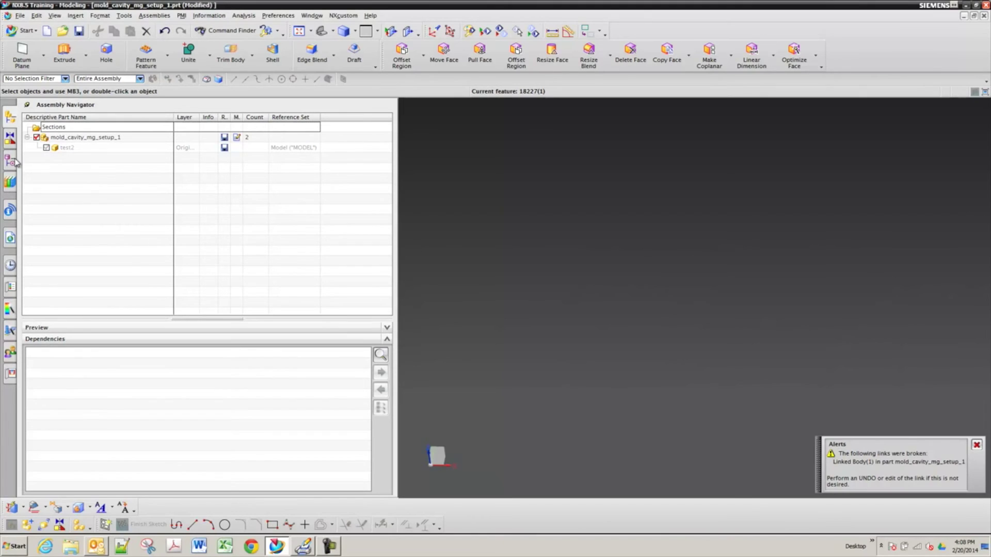
{"action": "left_click", "coordinate": [9, 161]}
{"action": "right_click", "coordinate": [67, 189]}
{"action": "left_click", "coordinate": [71, 195]}
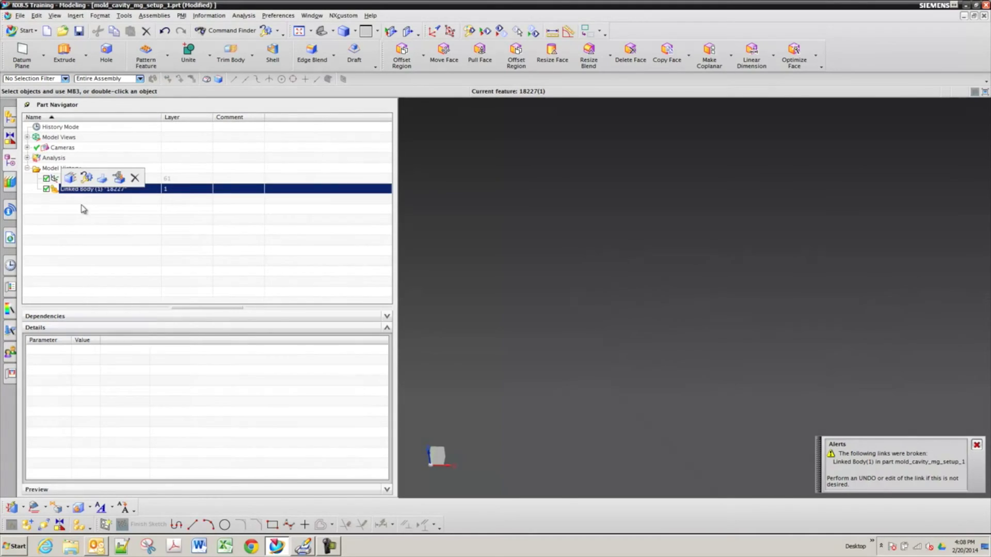
{"action": "right_click", "coordinate": [87, 191]}
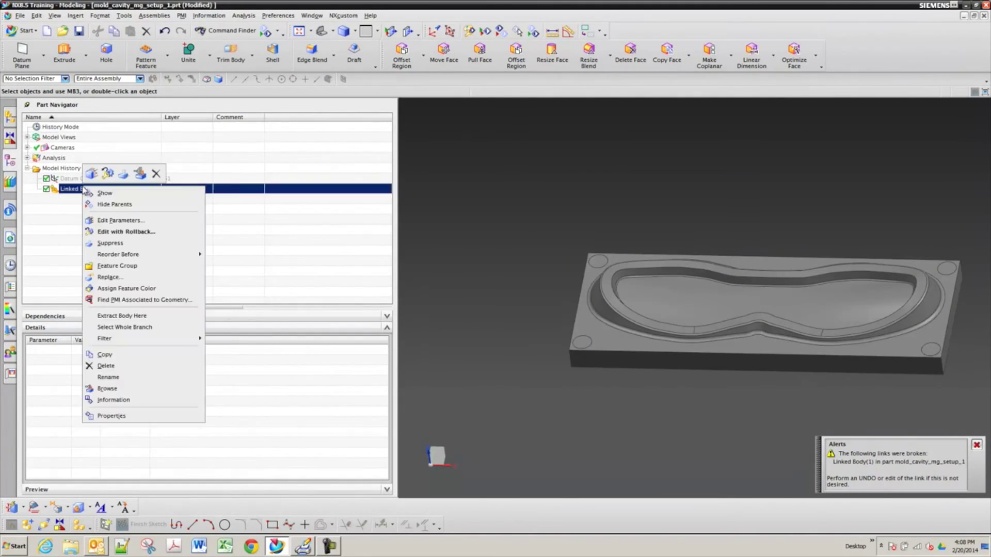
{"action": "left_click", "coordinate": [98, 198]}
{"action": "left_click", "coordinate": [73, 222]}
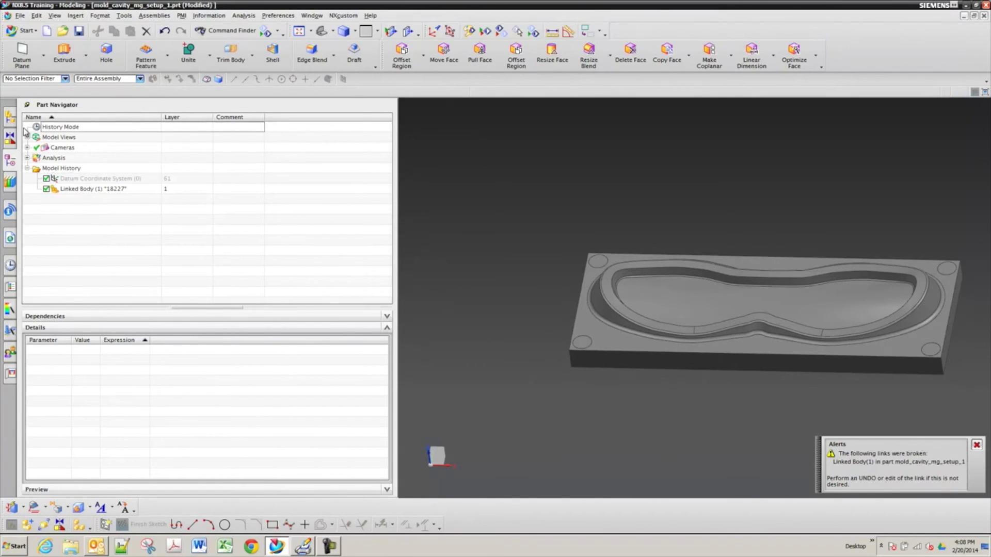
{"action": "left_click", "coordinate": [11, 117]}
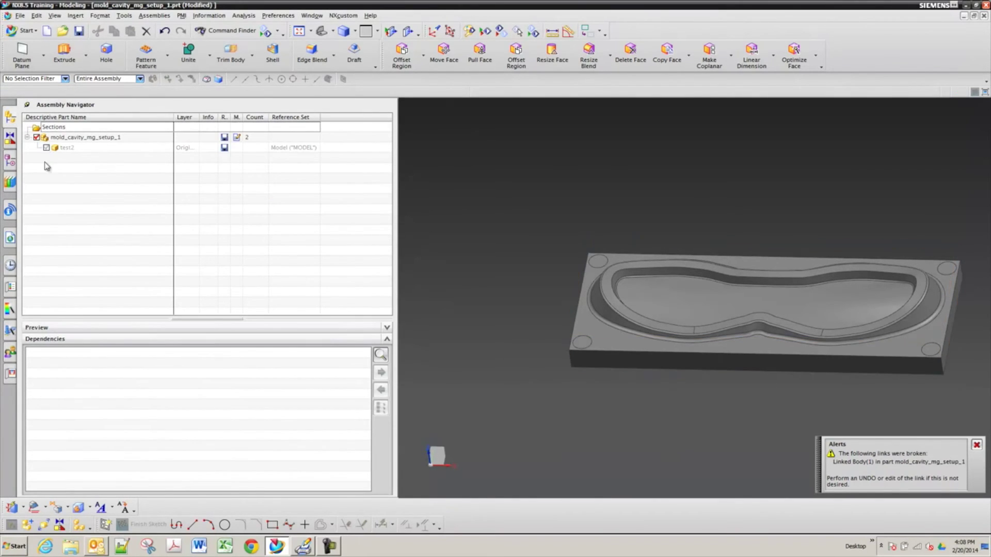
{"action": "left_click", "coordinate": [13, 163]}
- Switch the setup part to the Manufacturing application and highlight WORKPIECE in the geometry view
{"action": "scroll", "coordinate": [420, 196], "scroll_direction": "down", "scroll_amount": 2}
{"action": "middle_click_drag", "start_coordinate": [419, 196], "coordinate": [425, 191]}
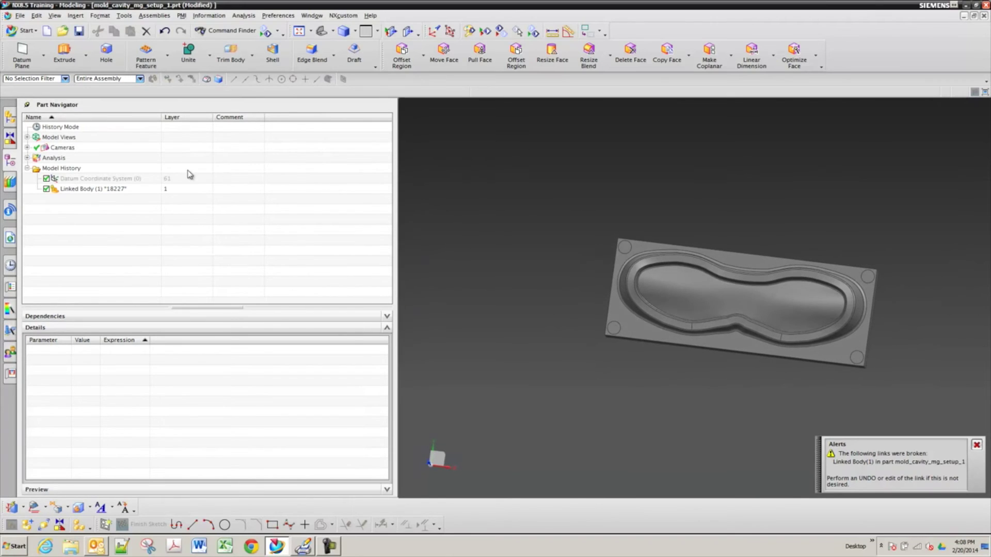
{"action": "left_click", "coordinate": [31, 31]}
{"action": "left_click", "coordinate": [35, 105]}
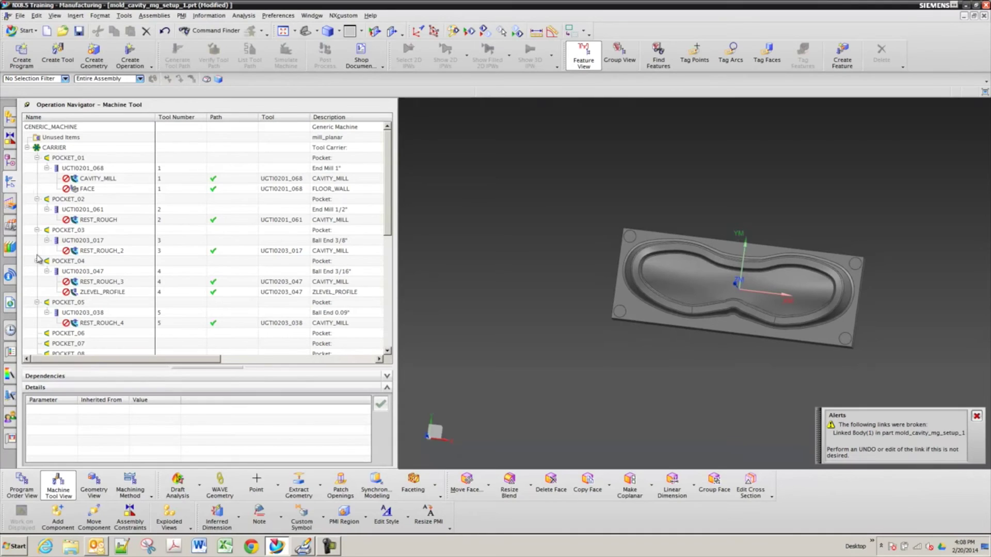
{"action": "left_click", "coordinate": [94, 486]}
{"action": "left_click", "coordinate": [64, 158]}
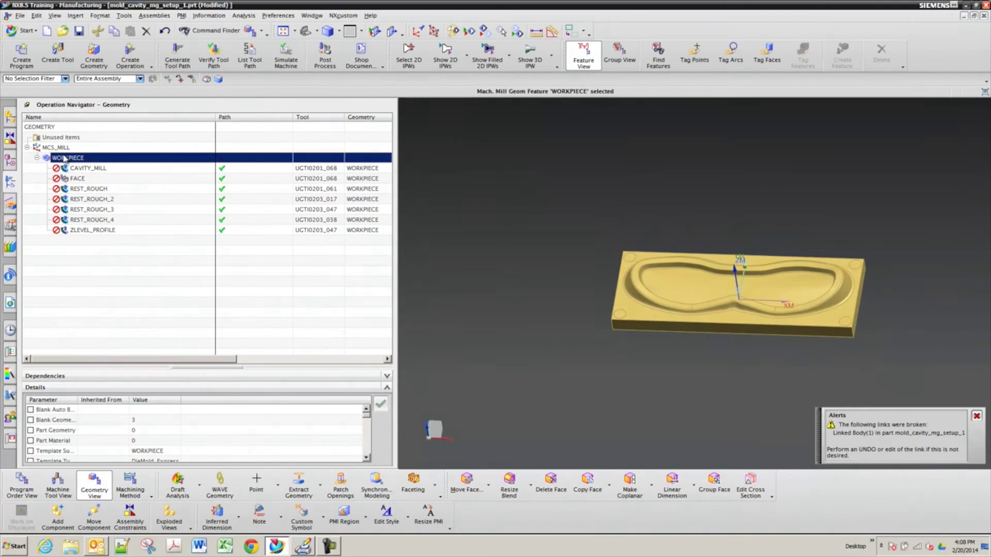
- Generate the tool paths of program 1234 from the program order view, accepting the CAVITY_MILL path
{"action": "left_click", "coordinate": [22, 493]}
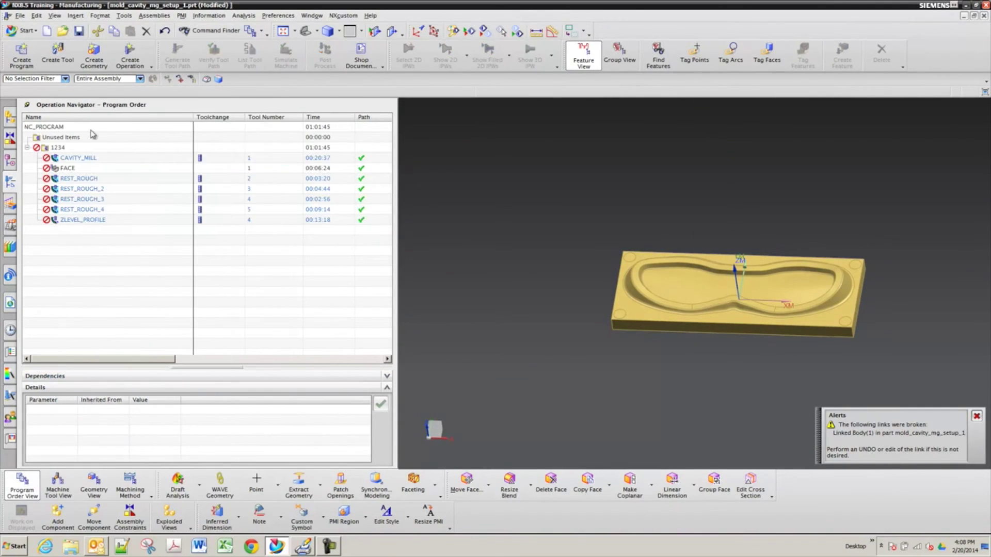
{"action": "right_click", "coordinate": [66, 149]}
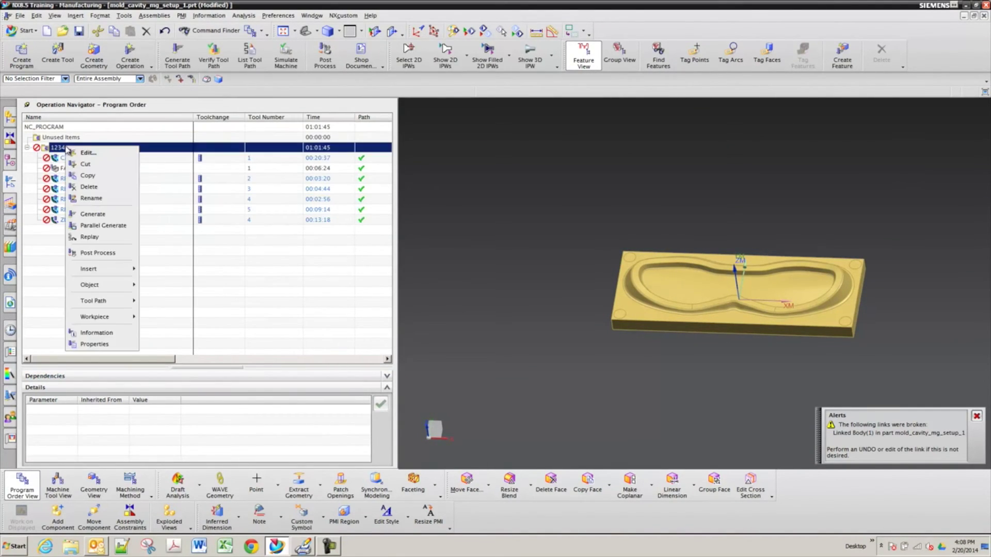
{"action": "left_click", "coordinate": [116, 221]}
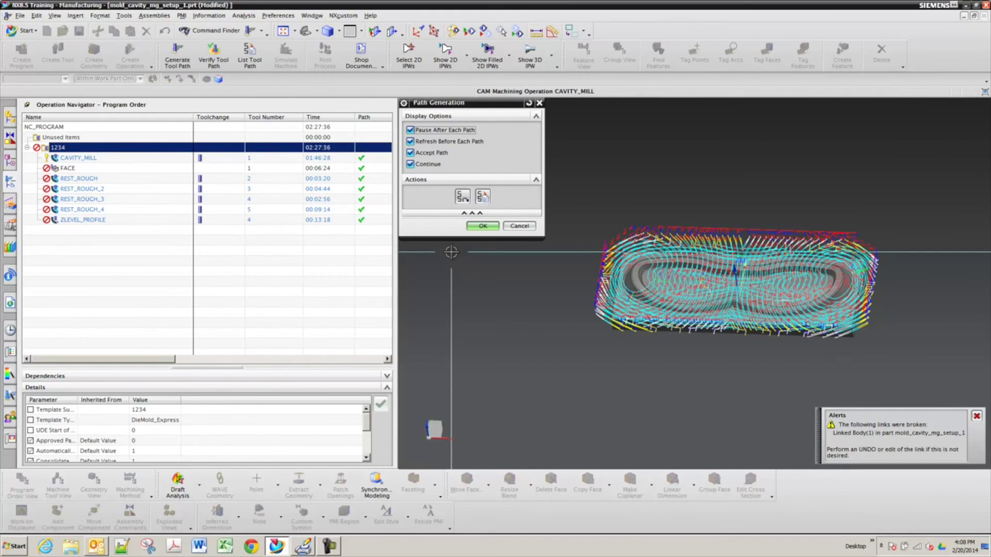
{"action": "left_click", "coordinate": [480, 226]}
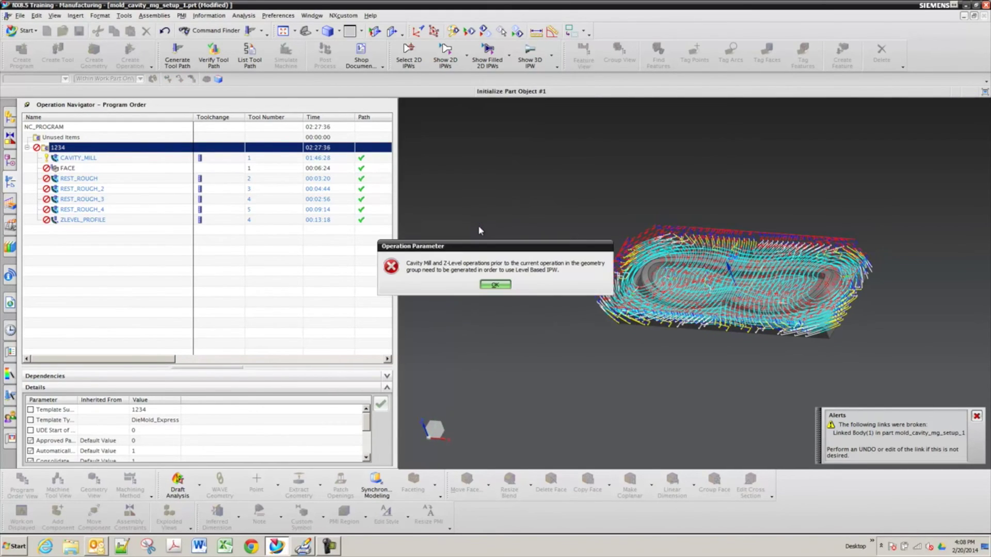
- Remove the suppressed geometry from REST_ROUGH_2, REST_ROUGH_3 and the operations after them, continuing the generation past each Level Based IPW error
{"action": "left_click", "coordinate": [494, 287]}
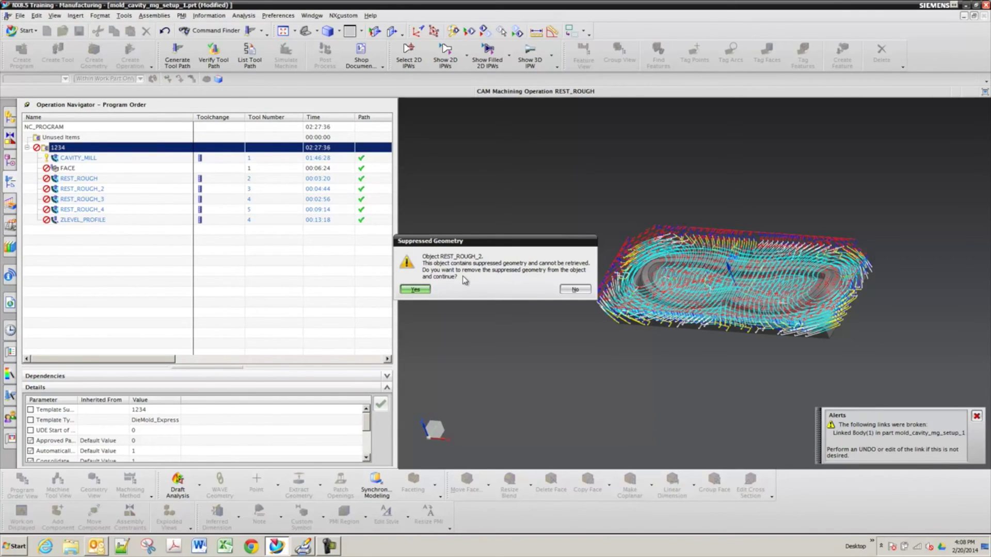
{"action": "left_click", "coordinate": [415, 290]}
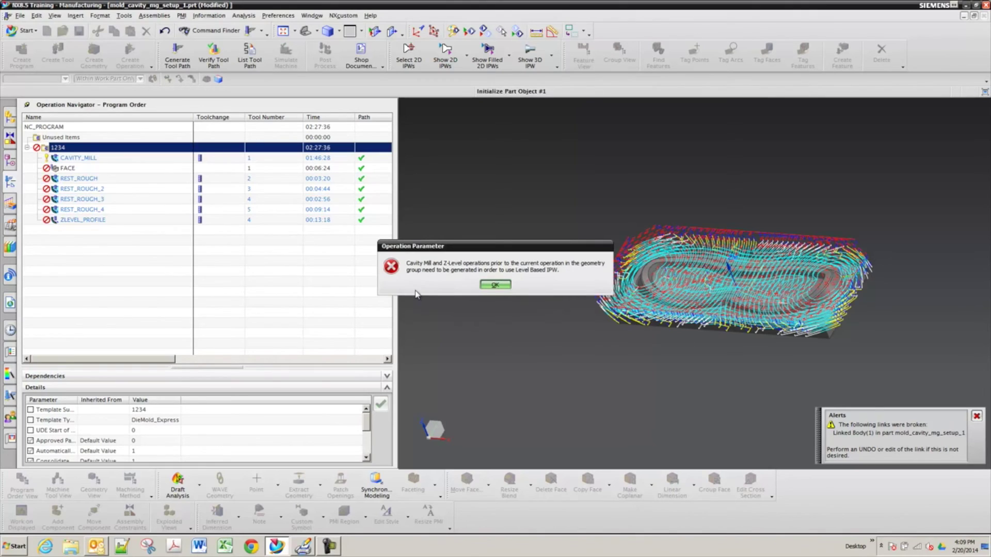
{"action": "left_click", "coordinate": [493, 285]}
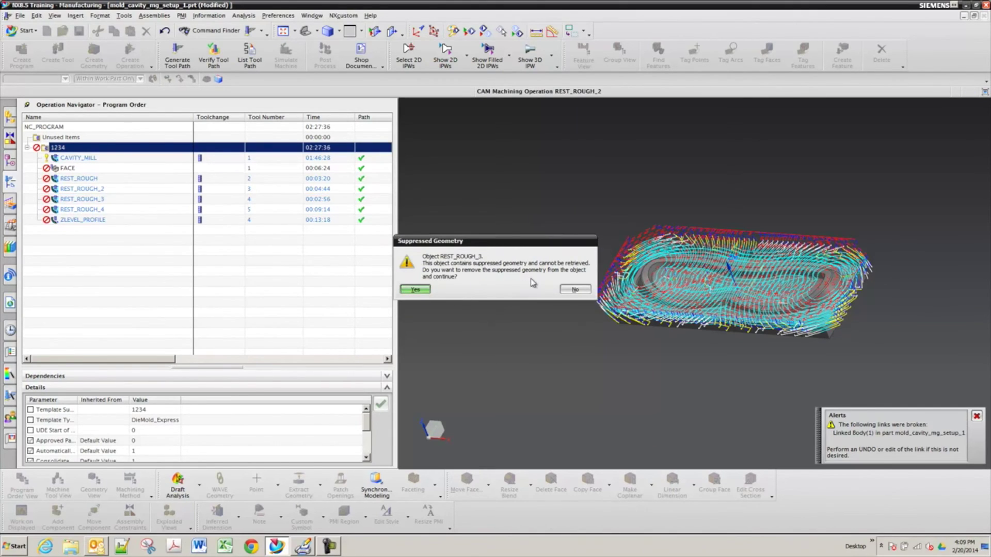
{"action": "left_click", "coordinate": [417, 290]}
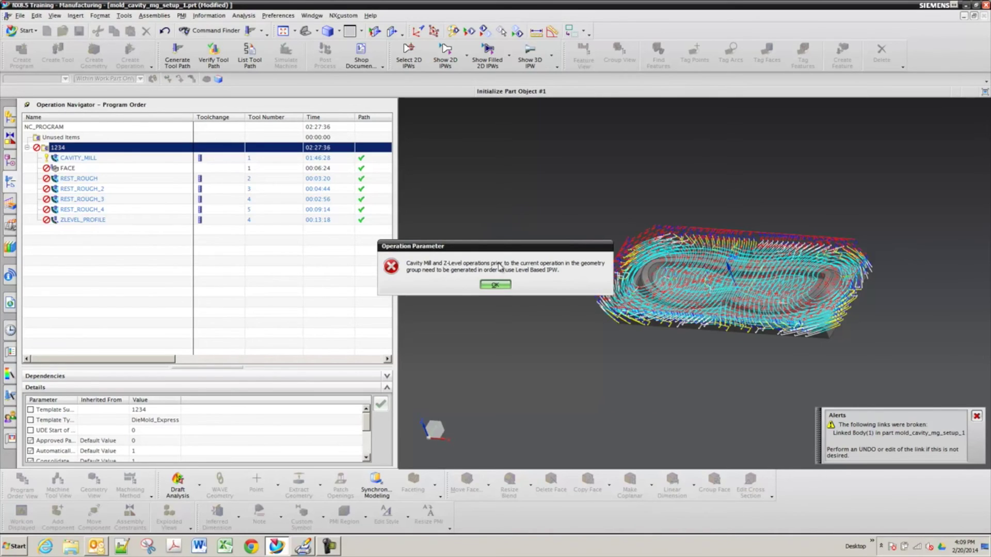
{"action": "left_click", "coordinate": [495, 285]}
{"action": "left_click", "coordinate": [411, 290]}
{"action": "left_click", "coordinate": [496, 284]}
{"action": "left_click", "coordinate": [419, 292]}
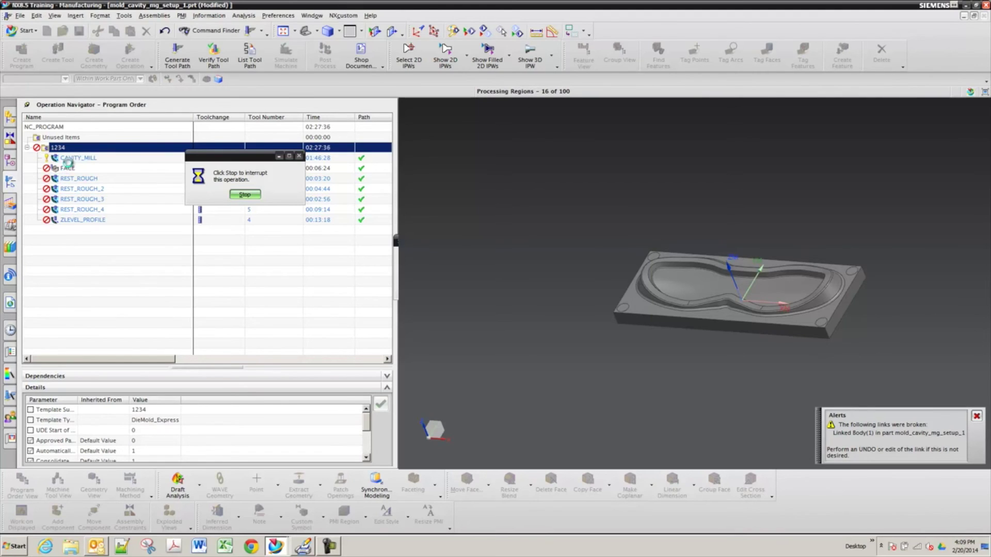
- Interrupt the ZLEVEL_PROFILE generation without accepting its path, and decline viewing the generation warnings
{"action": "left_click", "coordinate": [243, 194]}
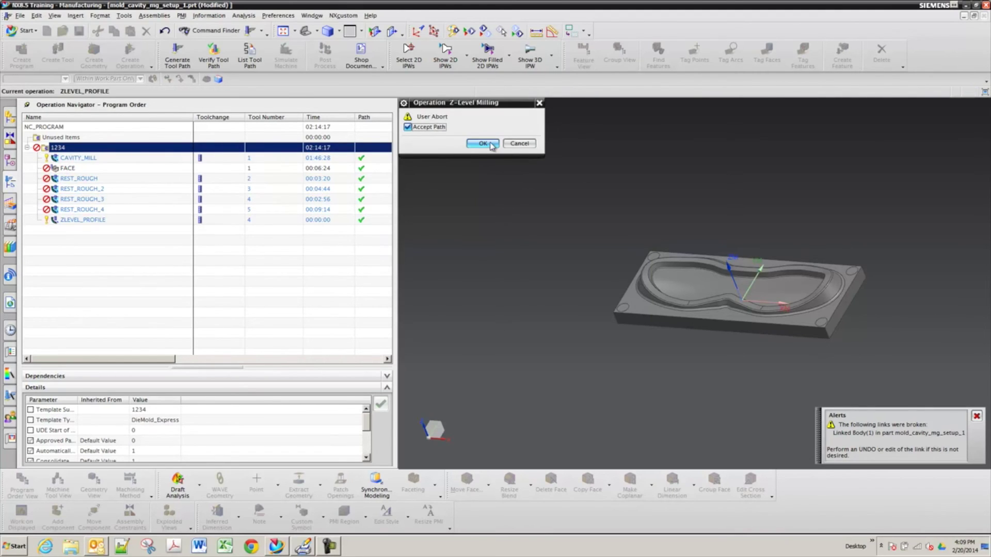
{"action": "left_click", "coordinate": [519, 144]}
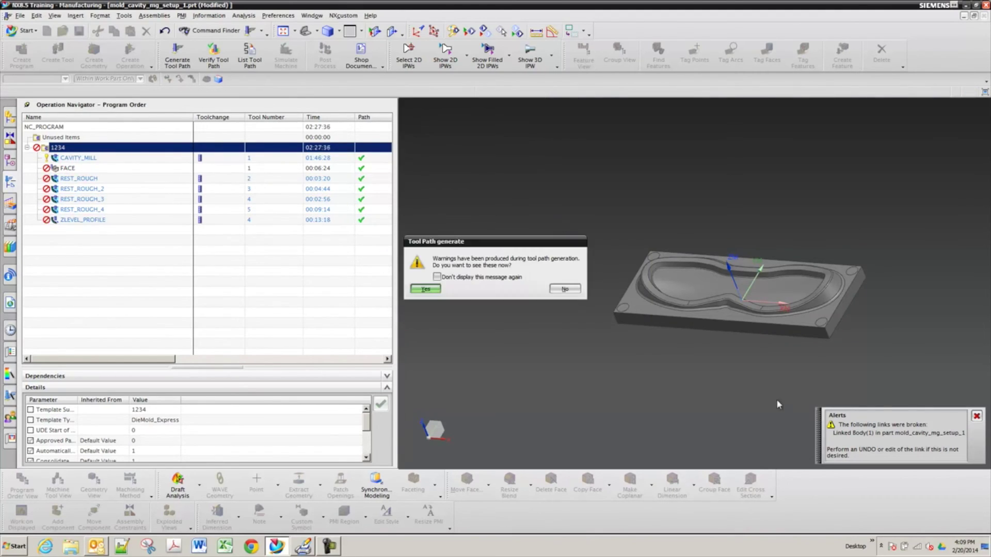
{"action": "left_click", "coordinate": [564, 289]}
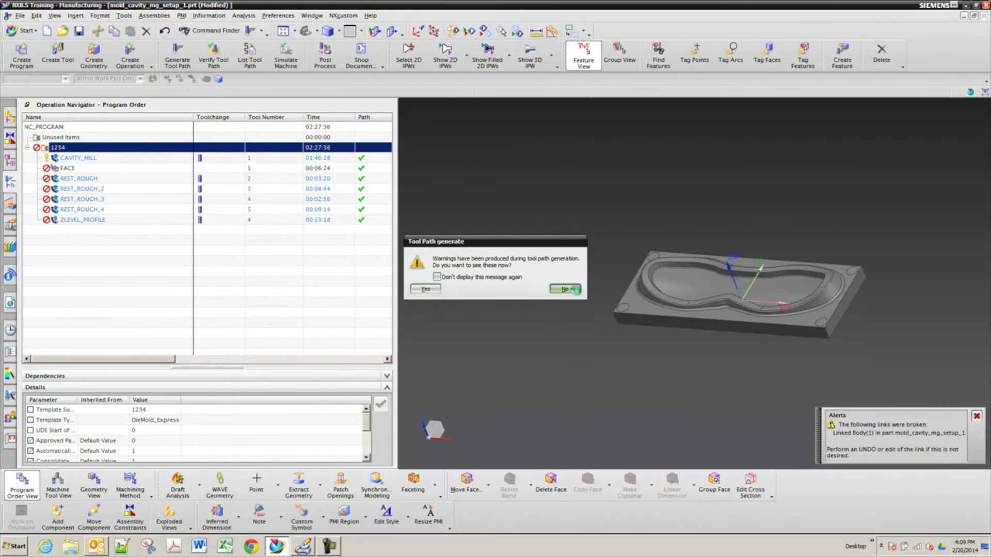
- Edit the FACE operation and specify the block's flat upper face as its cut area floor
{"action": "left_click", "coordinate": [78, 158]}
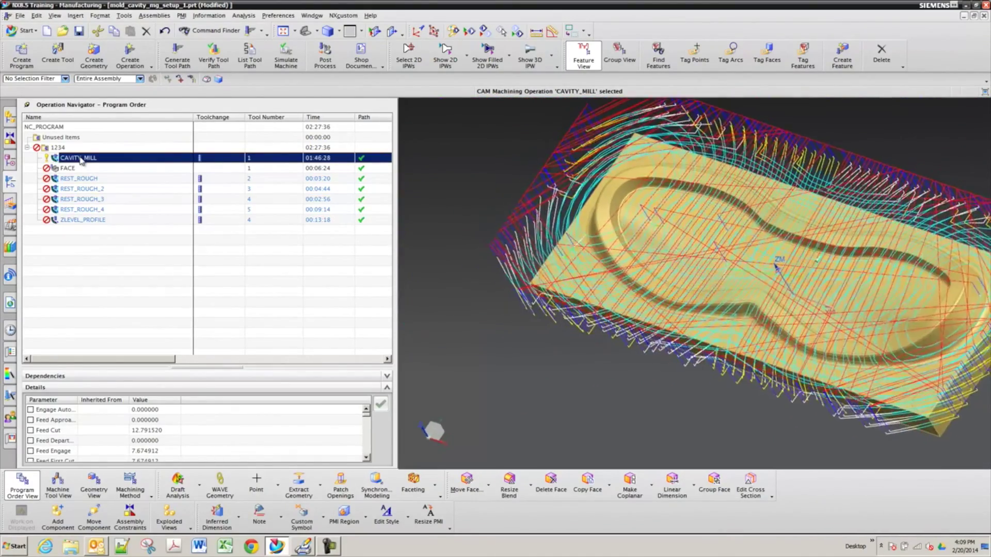
{"action": "left_click", "coordinate": [60, 170]}
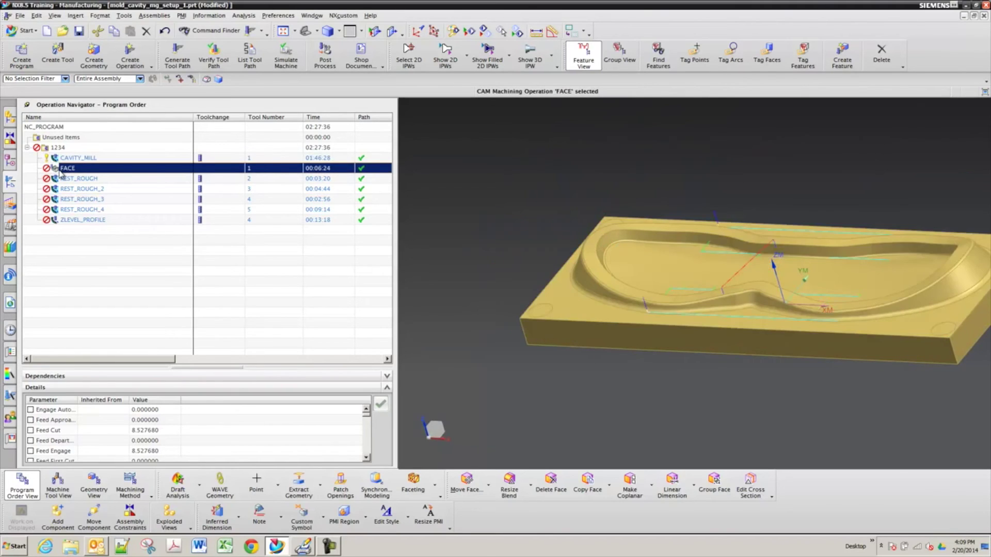
{"action": "double_click", "coordinate": [61, 171]}
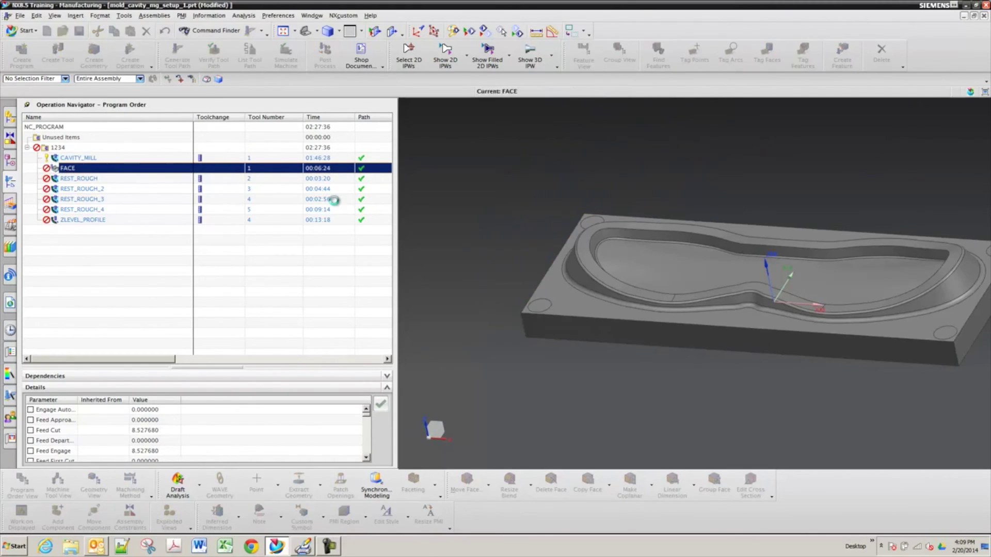
{"action": "left_click", "coordinate": [512, 186]}
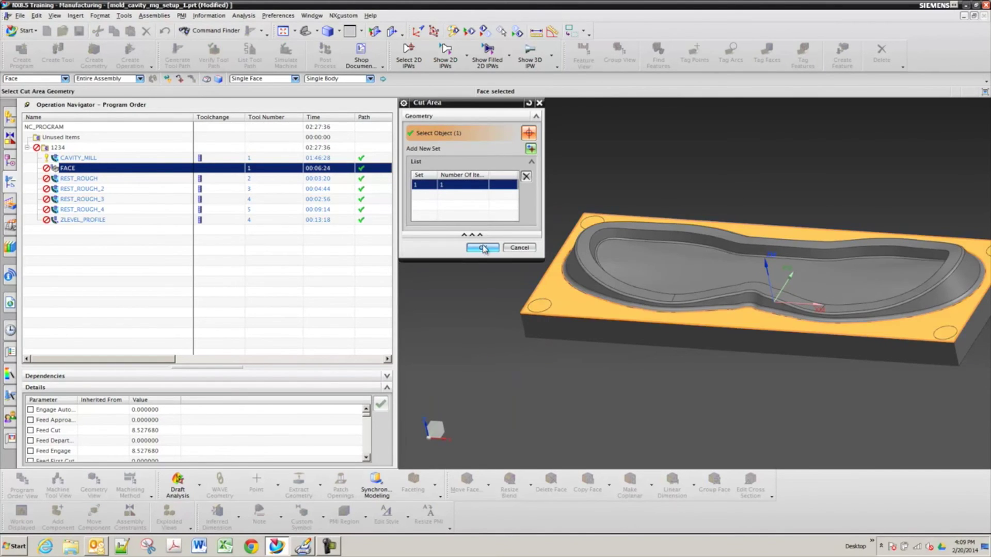
{"action": "middle_click", "coordinate": [484, 267]}
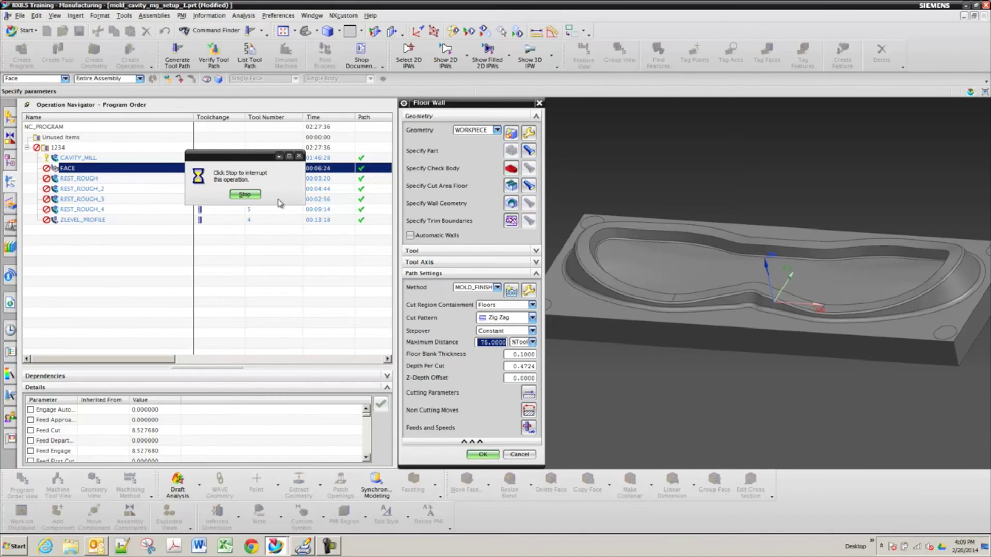
- Turn on Automatic Walls for the FACE operation, stopping the cut area previews, and generate its tool path
{"action": "left_click", "coordinate": [246, 195]}
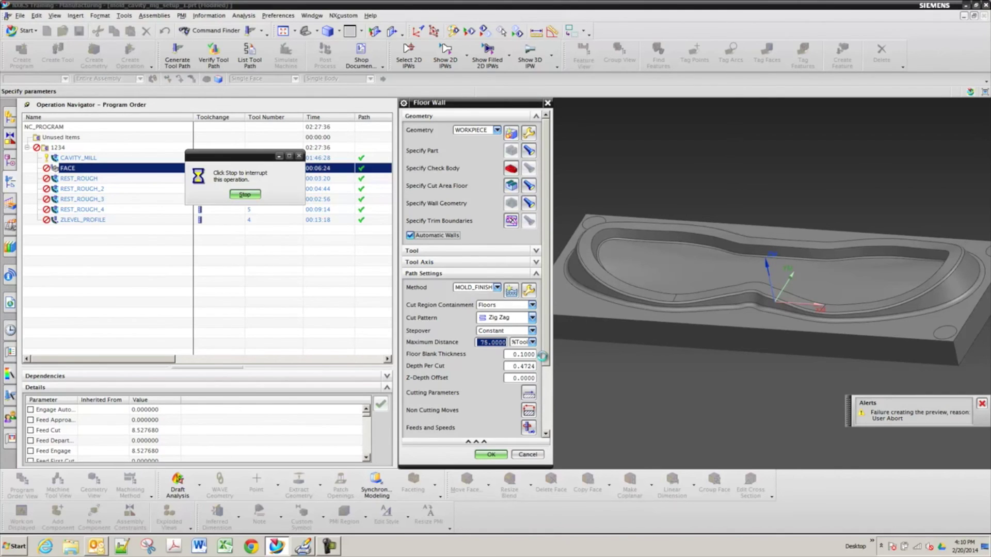
{"action": "left_click", "coordinate": [248, 197]}
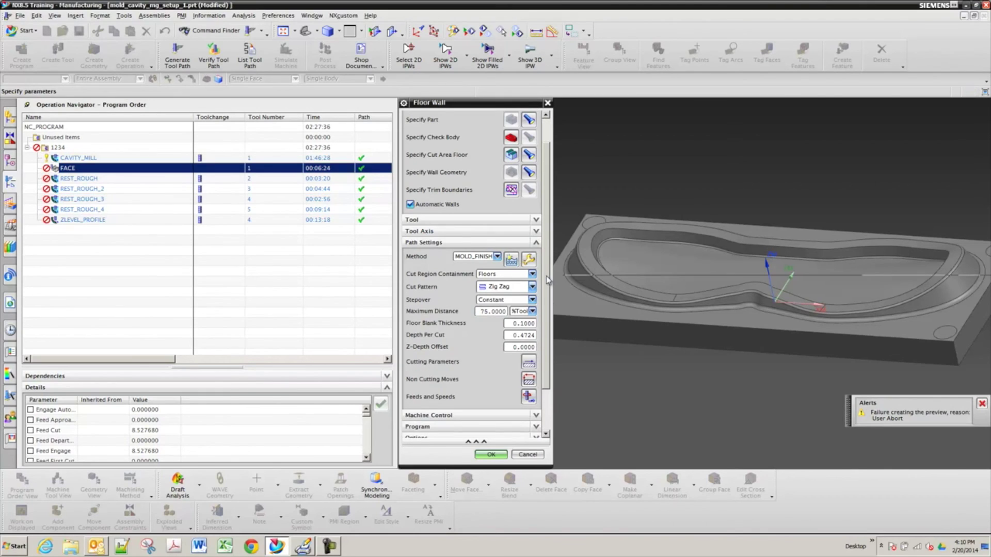
{"action": "left_click_drag", "start_coordinate": [545, 383], "coordinate": [543, 445]}
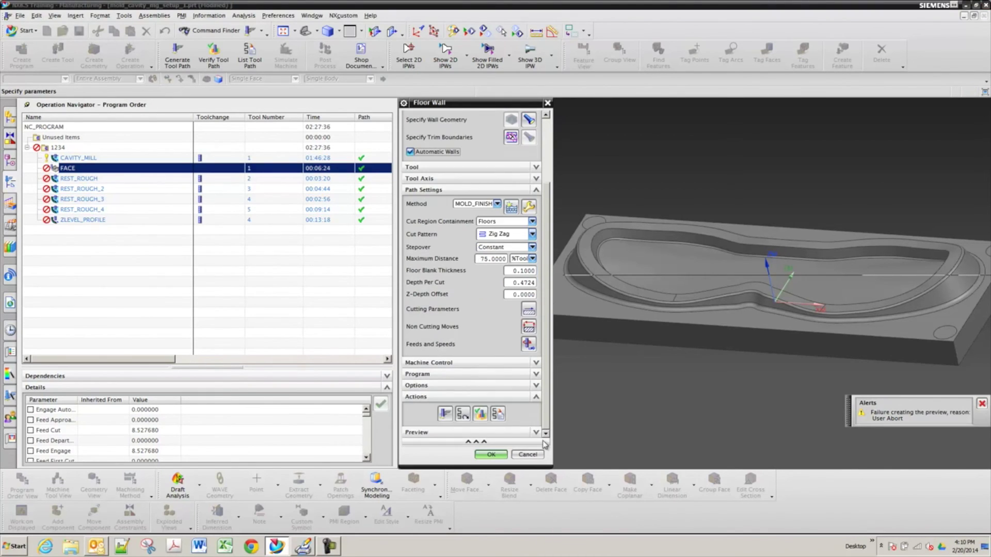
{"action": "left_click", "coordinate": [440, 431]}
{"action": "left_click", "coordinate": [429, 428]}
{"action": "scroll", "coordinate": [510, 304], "scroll_direction": "up", "scroll_amount": 1}
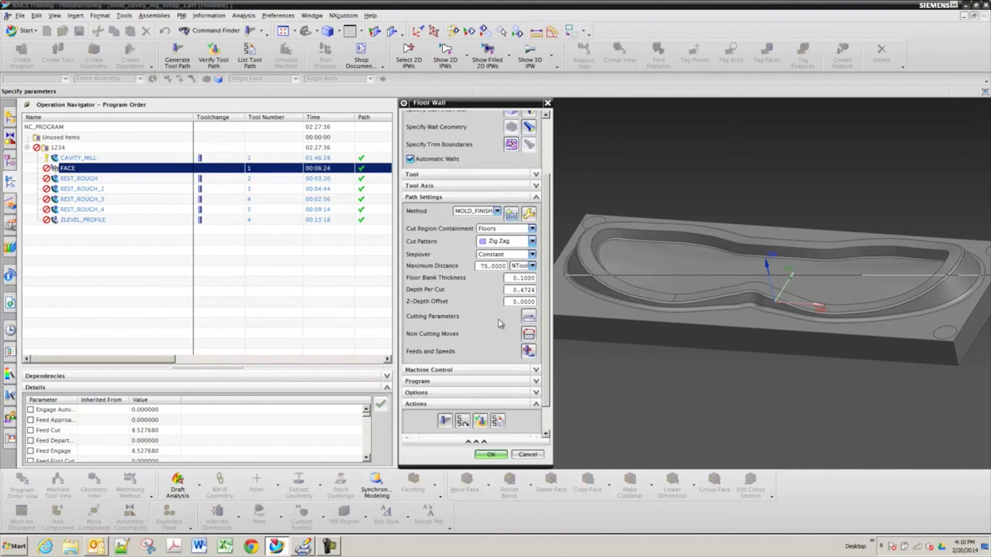
{"action": "left_click", "coordinate": [445, 421]}
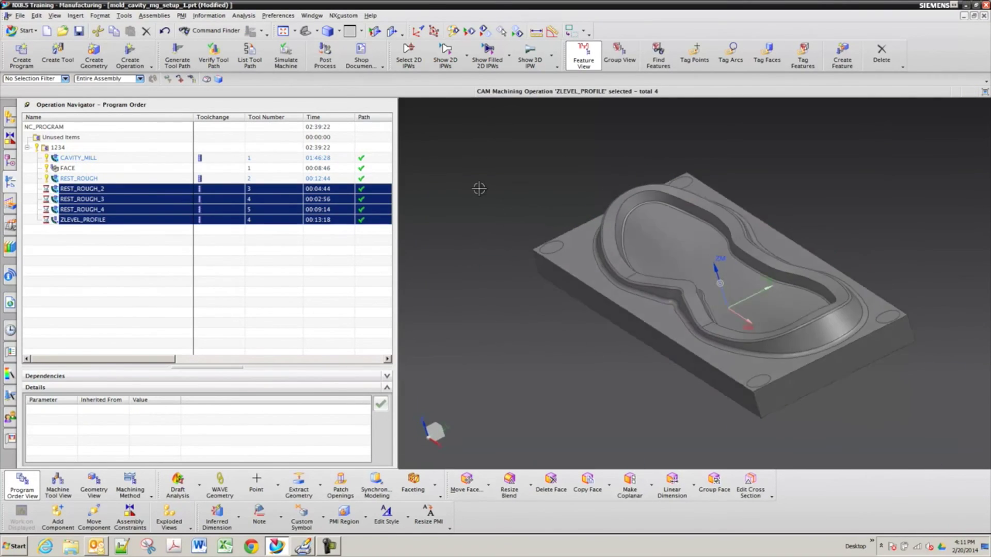
{"action": "middle_click_drag", "start_coordinate": [479, 188], "coordinate": [478, 227]}
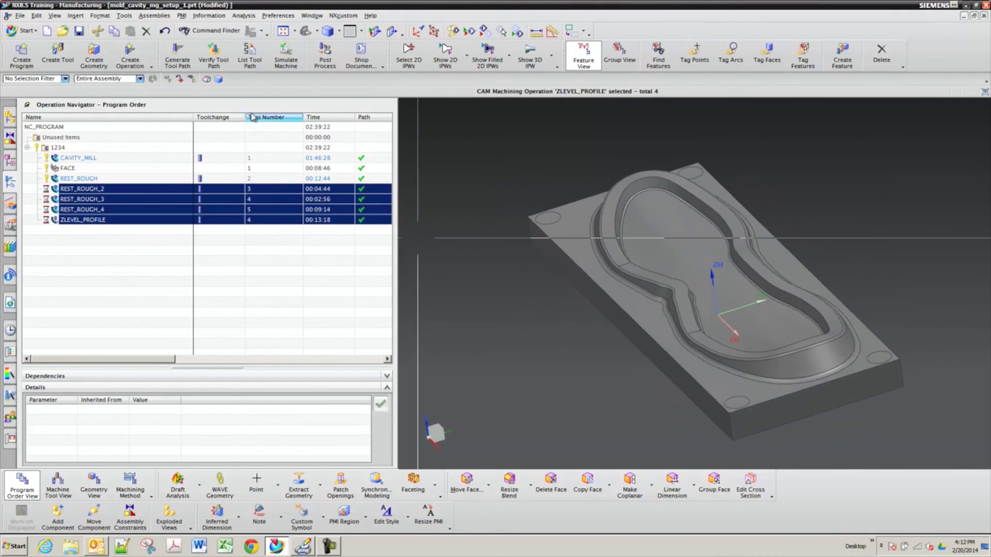
{"action": "left_click", "coordinate": [130, 54]}
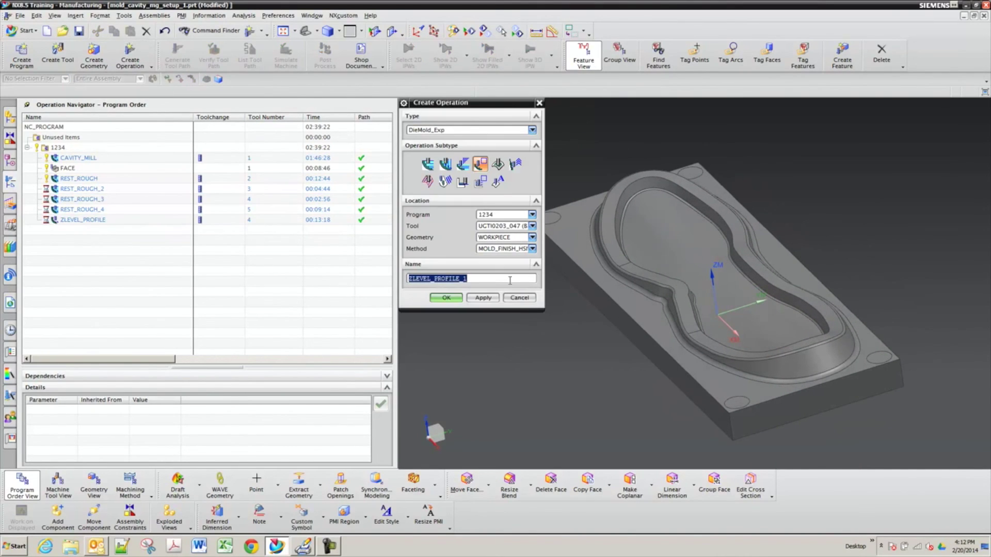
{"action": "left_click", "coordinate": [519, 297]}
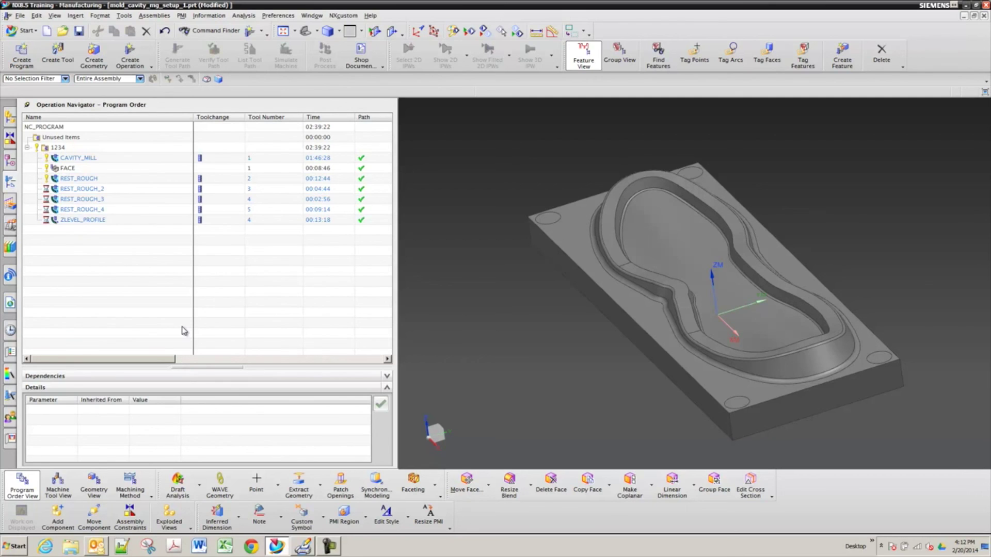
- Open Windows Task Manager and check the CPU usage while the remaining tool paths generate
{"action": "right_click", "coordinate": [489, 546]}
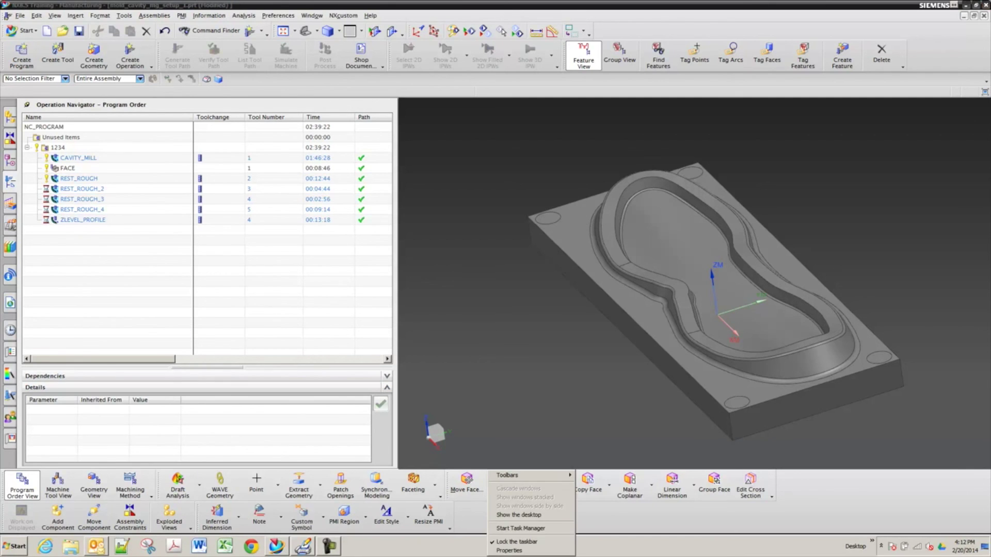
{"action": "left_click", "coordinate": [510, 527]}
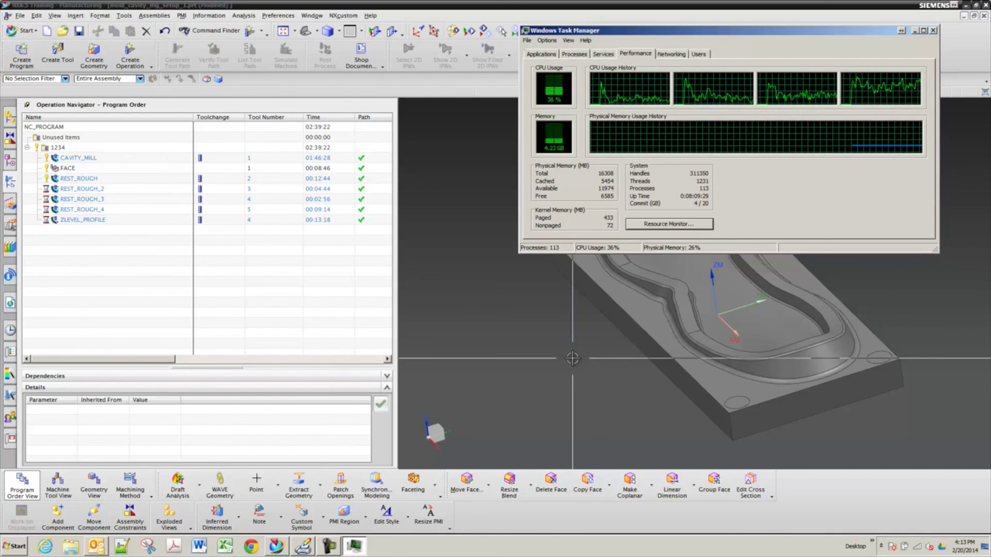
- Switch to Internet Explorer and open a browser window
{"action": "left_click", "coordinate": [49, 547]}
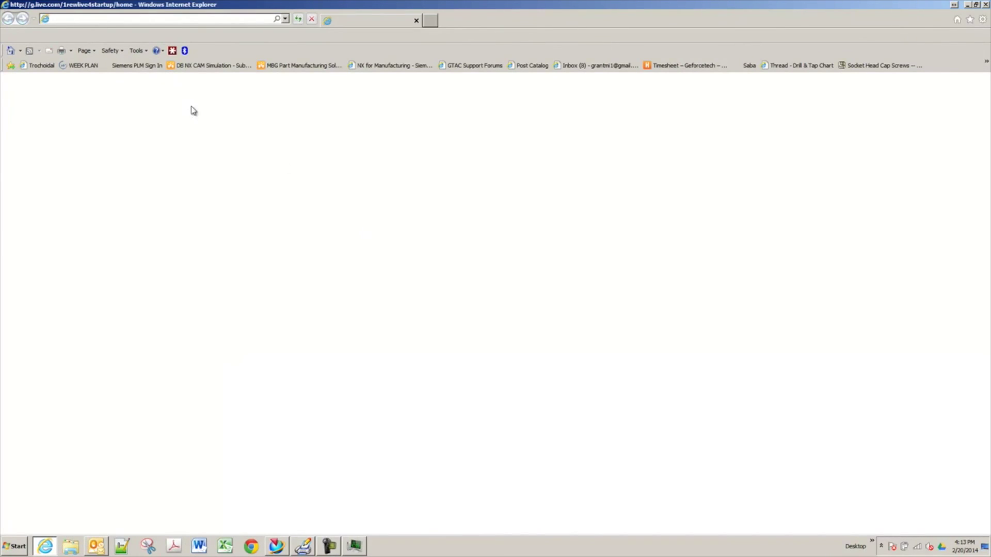